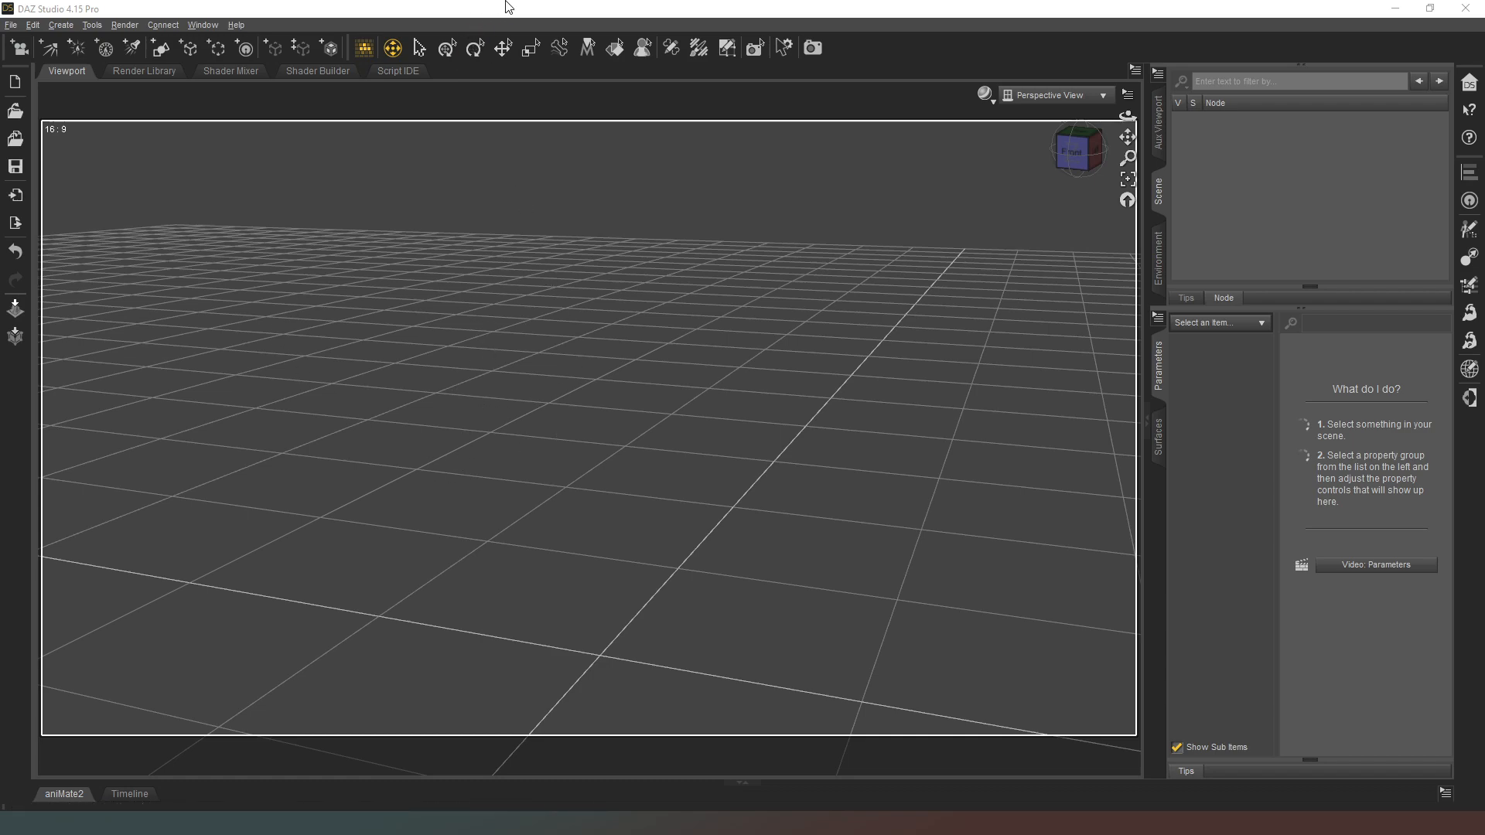
# Step: Add the Floor 3 wooden floor and the Wall 35 window wall to the empty scene
pyautogui.click(531, 3)
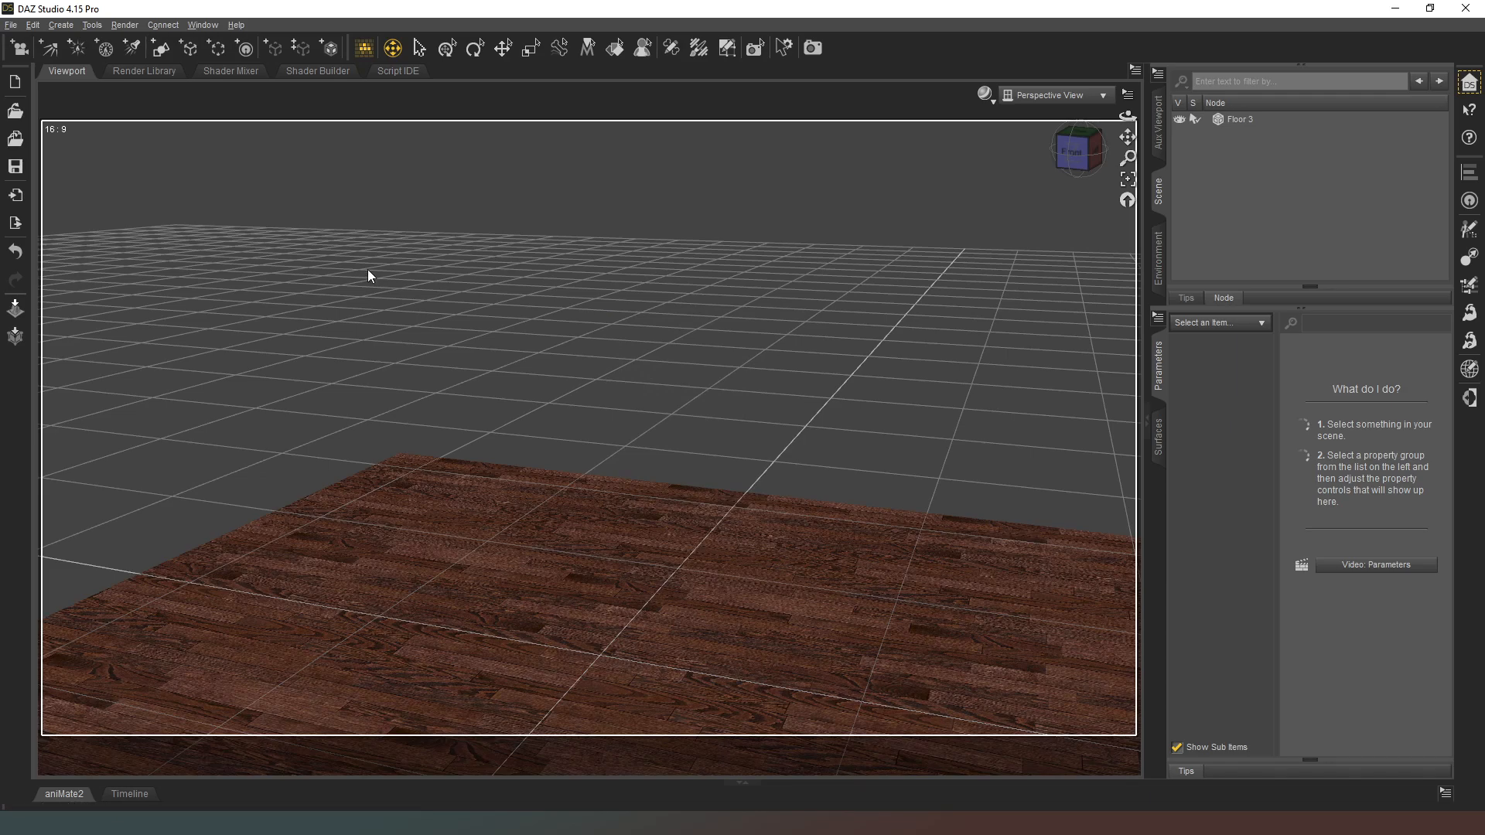
pyautogui.scroll(-5, 1116, 261)
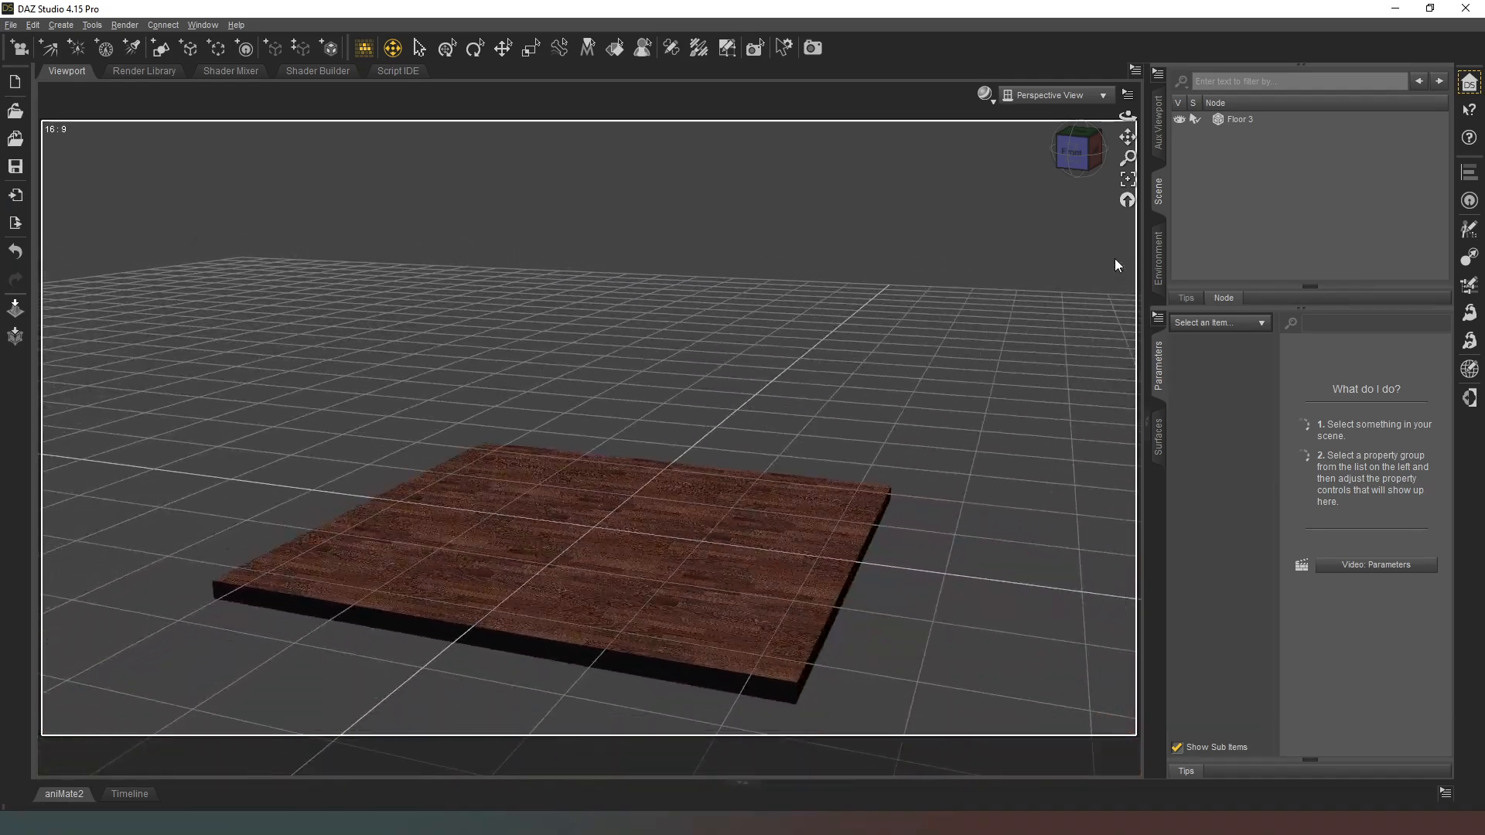
pyautogui.moveTo(1077, 157); pyautogui.dragTo(1045, 182)
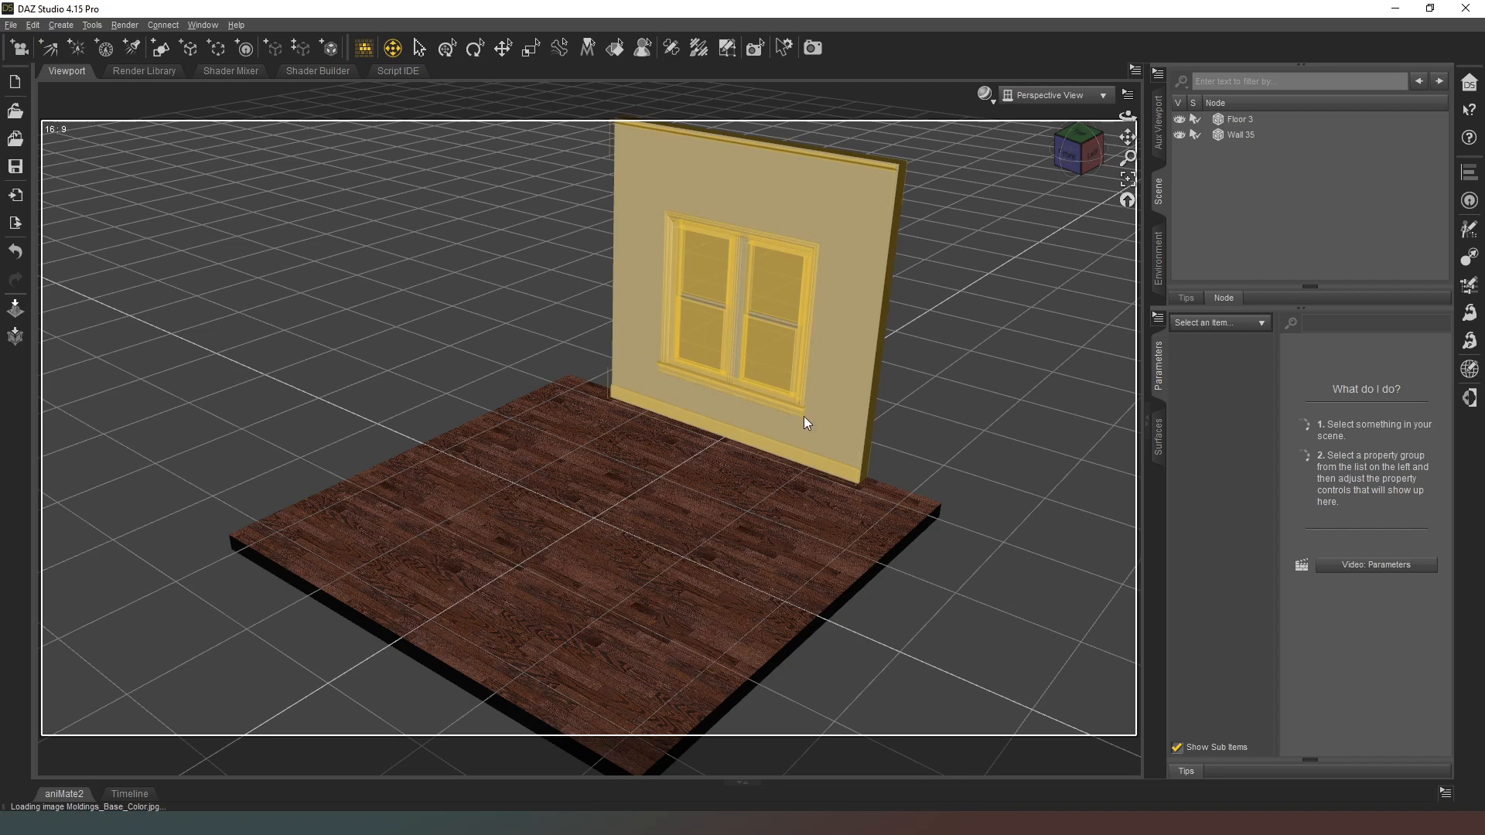
# Step: Set the Y rotation of the window wall, Wall 35, to 90 degrees
pyautogui.click(1187, 298)
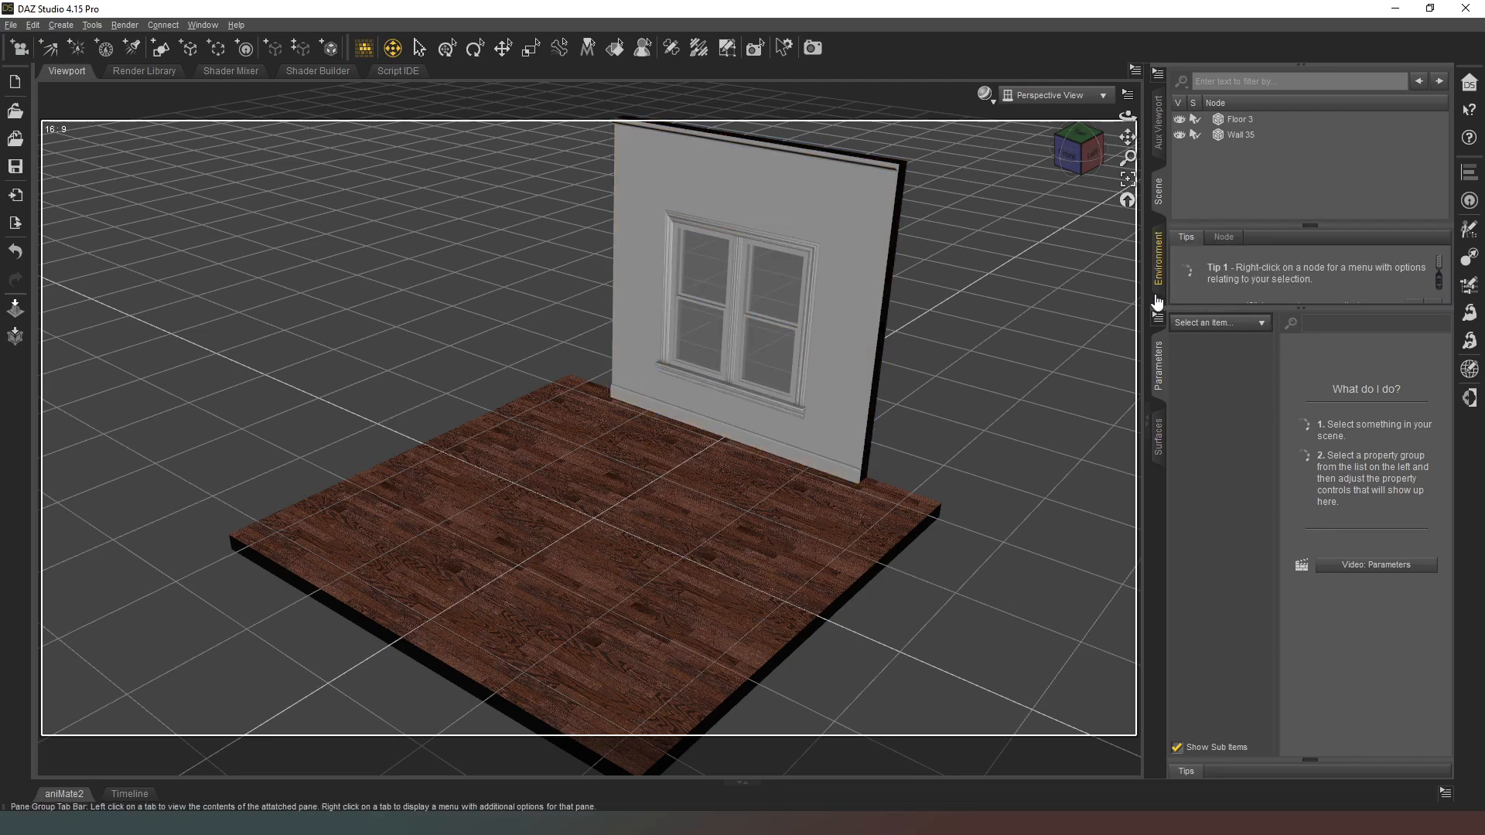
pyautogui.click(1157, 435)
pyautogui.click(1162, 375)
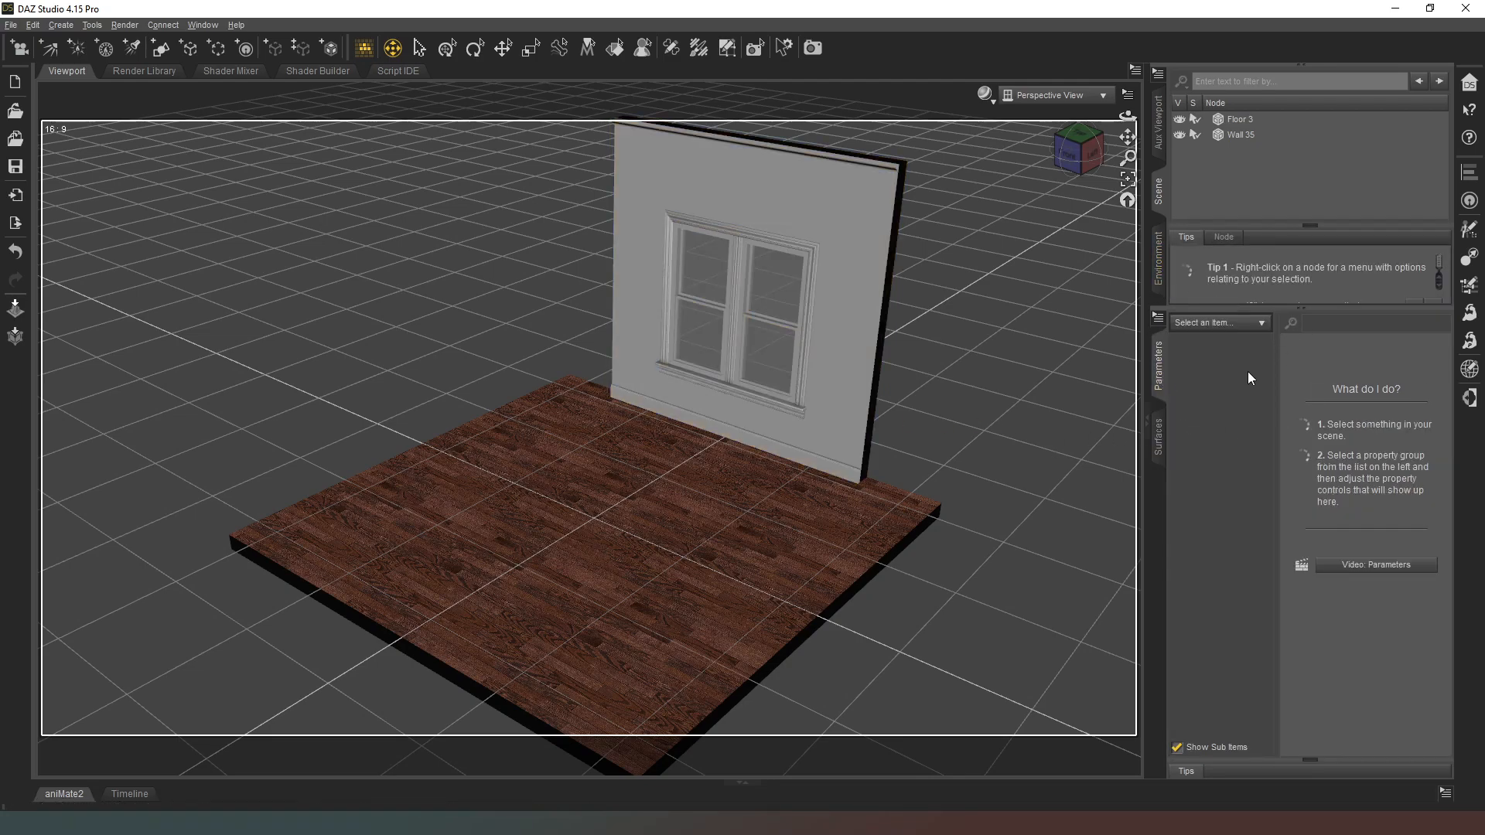
pyautogui.click(1241, 133)
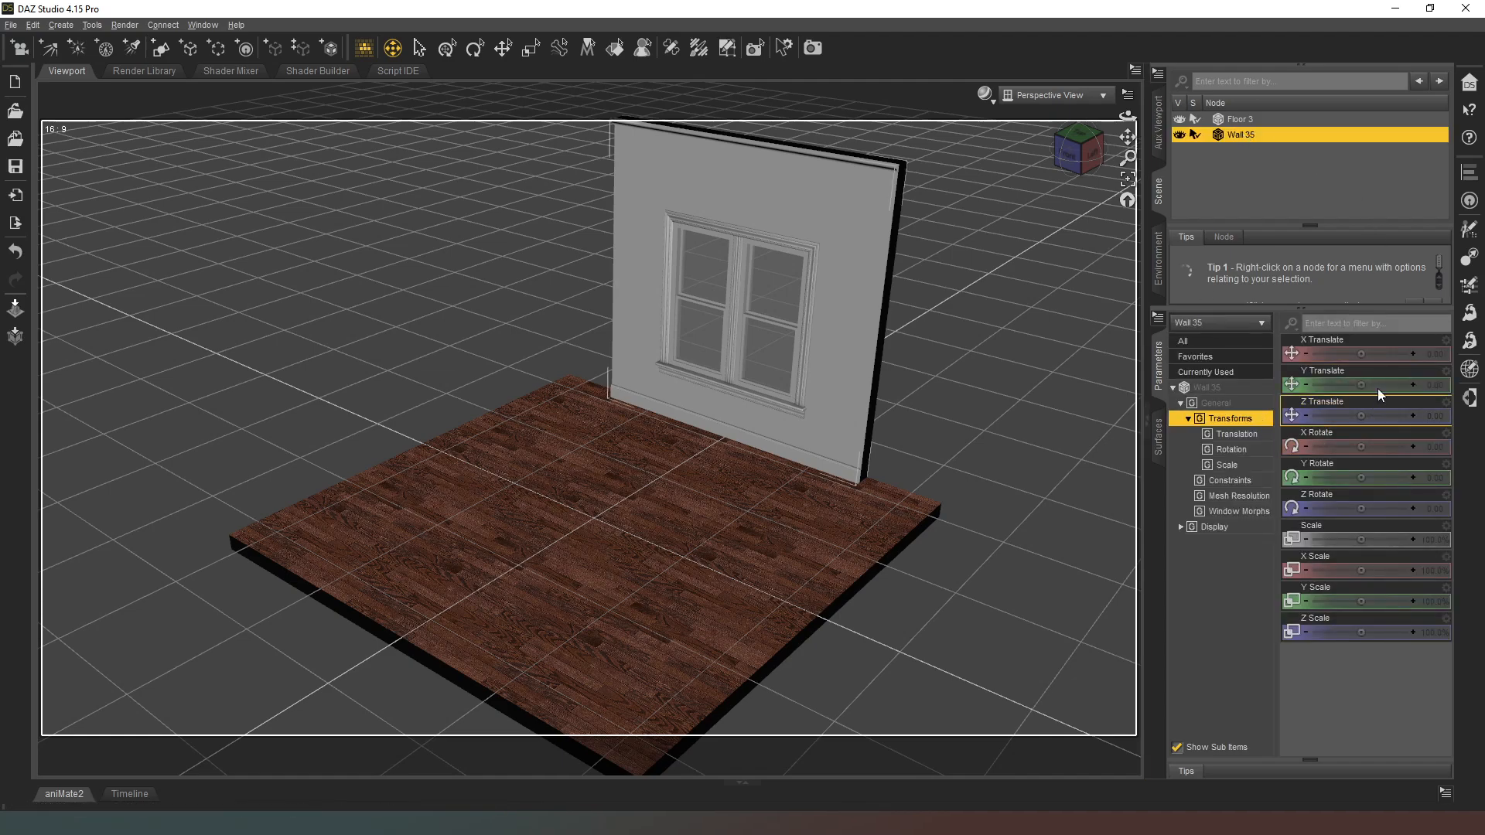
pyautogui.click(1428, 477)
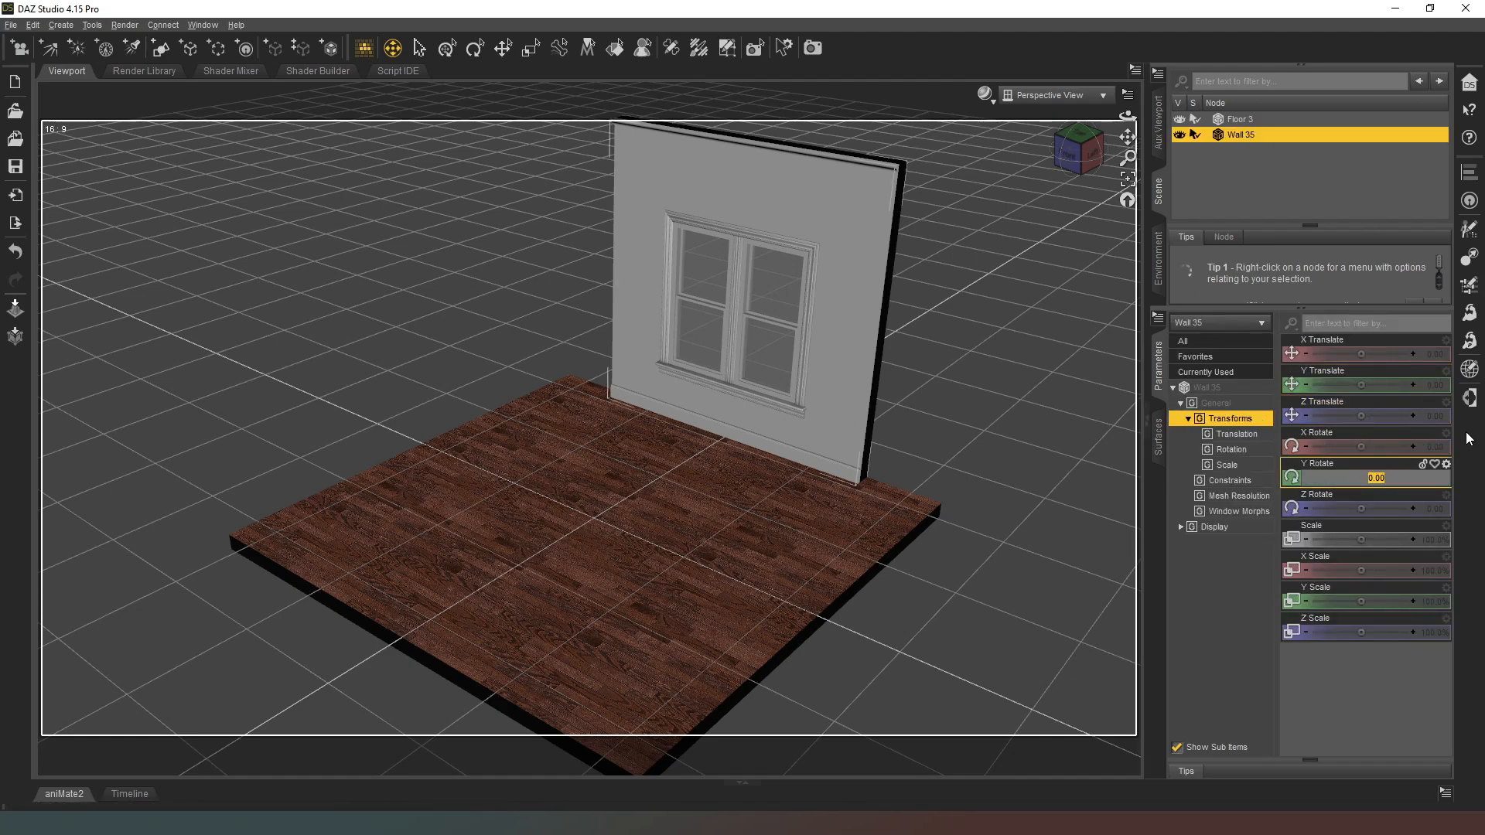
pyautogui.write('90')
pyautogui.press('Return')
# Step: Move the window wall with the Translate tool to the floor's edge, about X -227 and Z 138
pyautogui.click(502, 48)
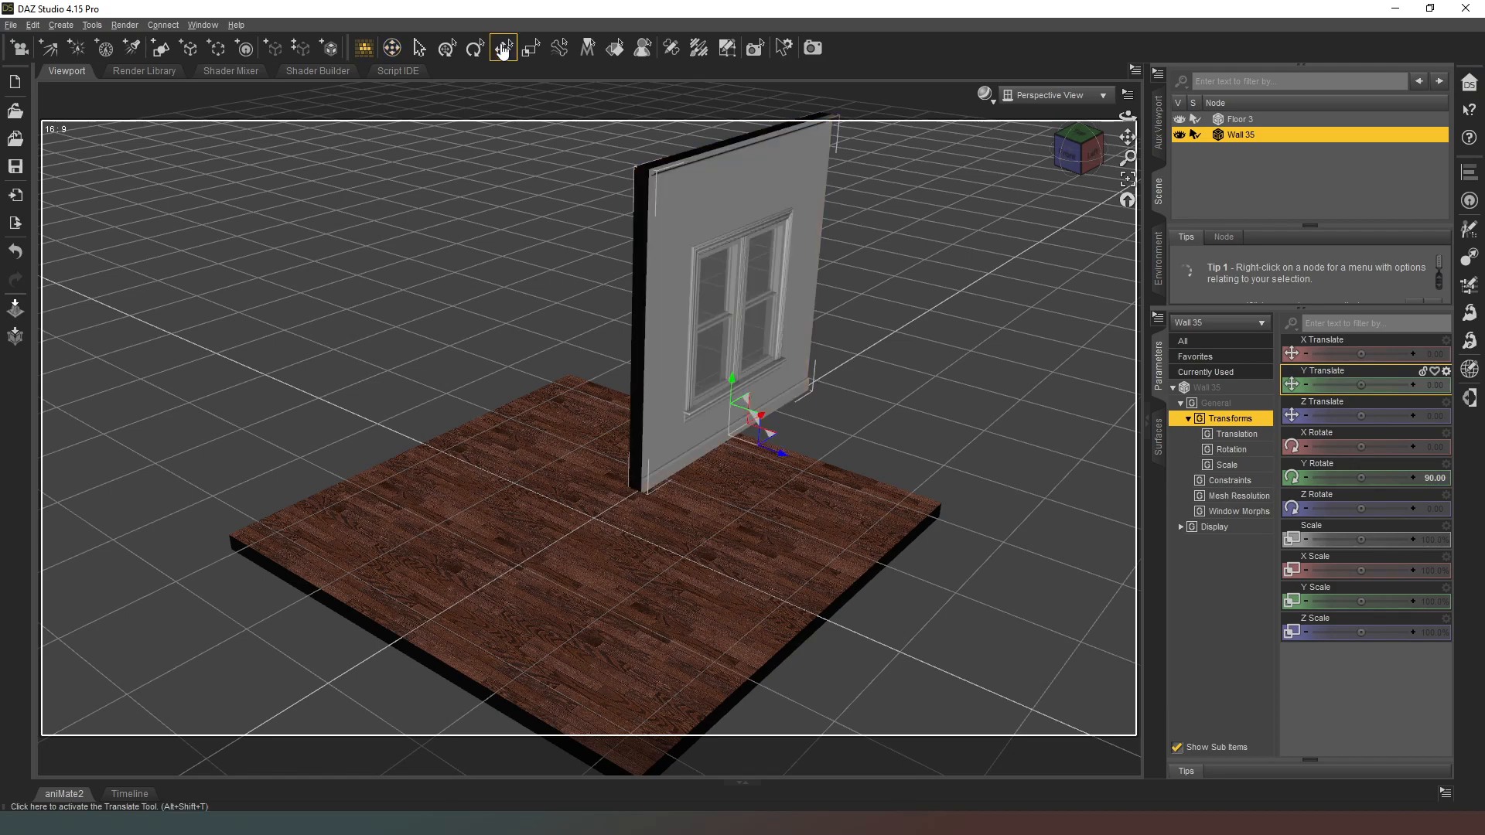
pyautogui.moveTo(764, 434); pyautogui.dragTo(517, 420)
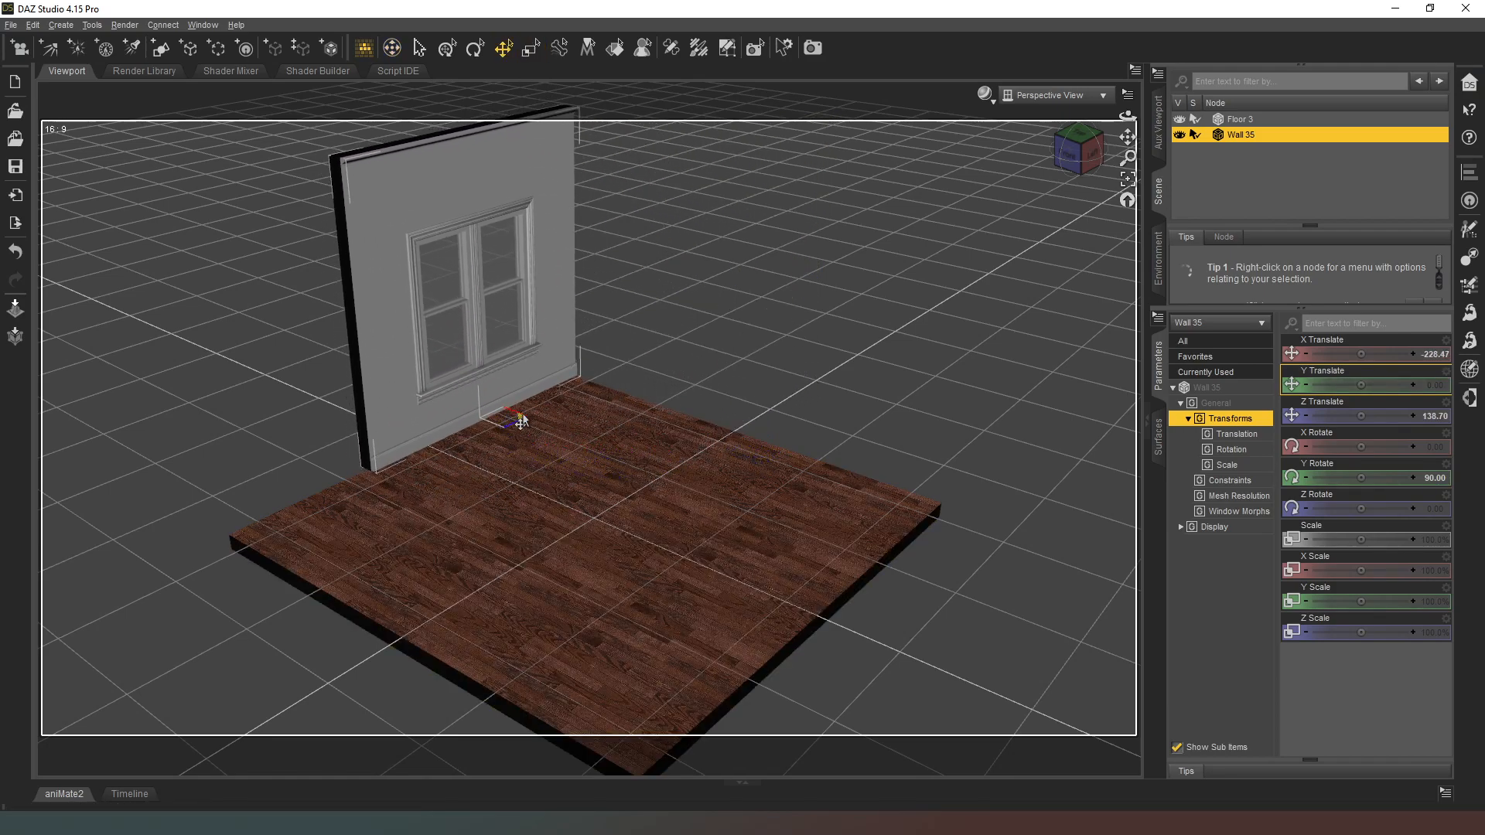
pyautogui.moveTo(1077, 149); pyautogui.dragTo(838, 284)
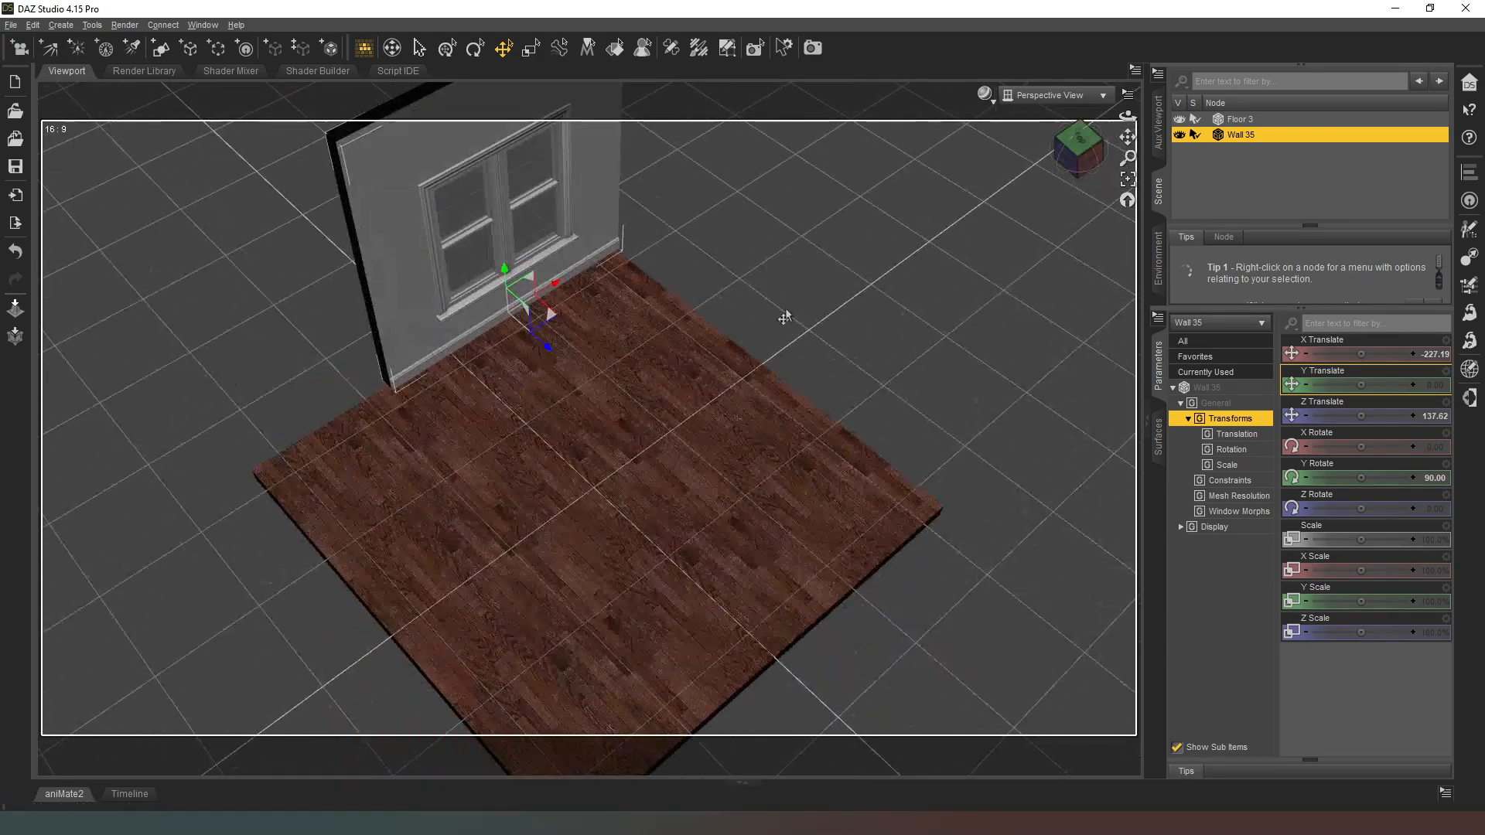
pyautogui.moveTo(1075, 141); pyautogui.dragTo(818, 208)
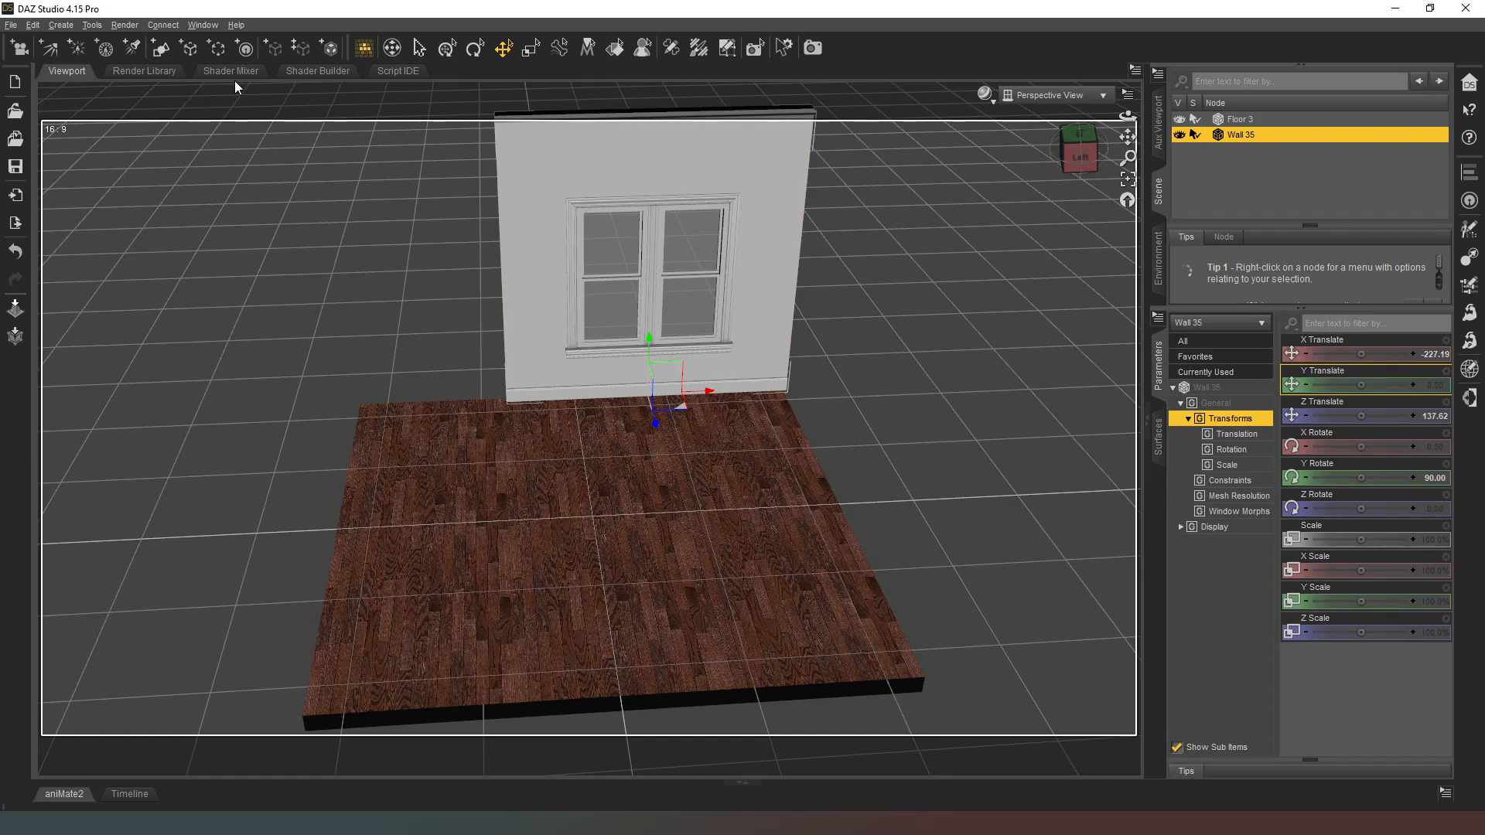
# Step: Create a 3 m plane primitive at the world center with Y Positive as its primary axis
pyautogui.click(160, 48)
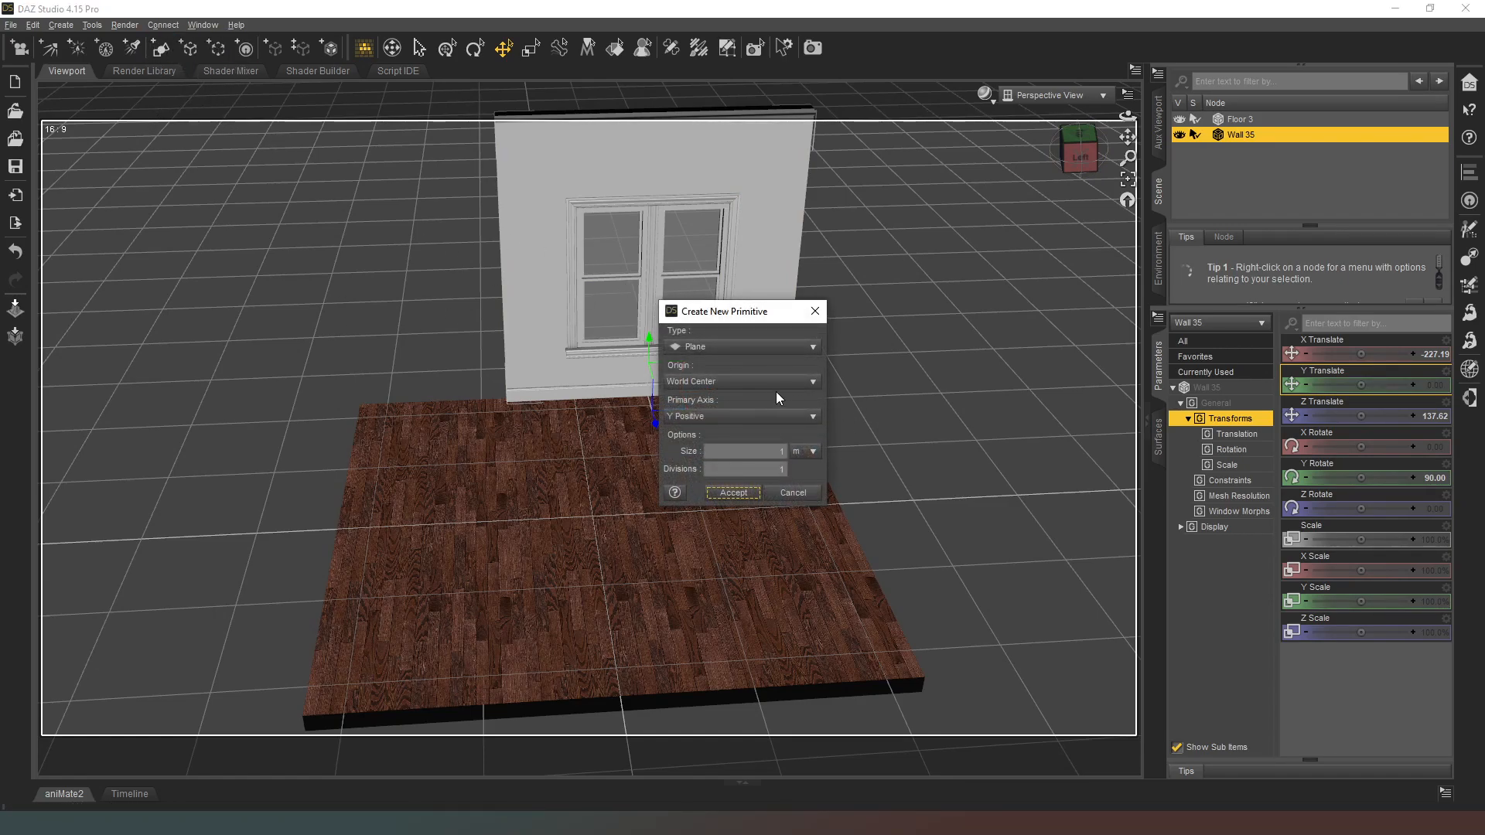
pyautogui.moveTo(767, 451); pyautogui.dragTo(845, 446)
pyautogui.write('3')
pyautogui.click(733, 492)
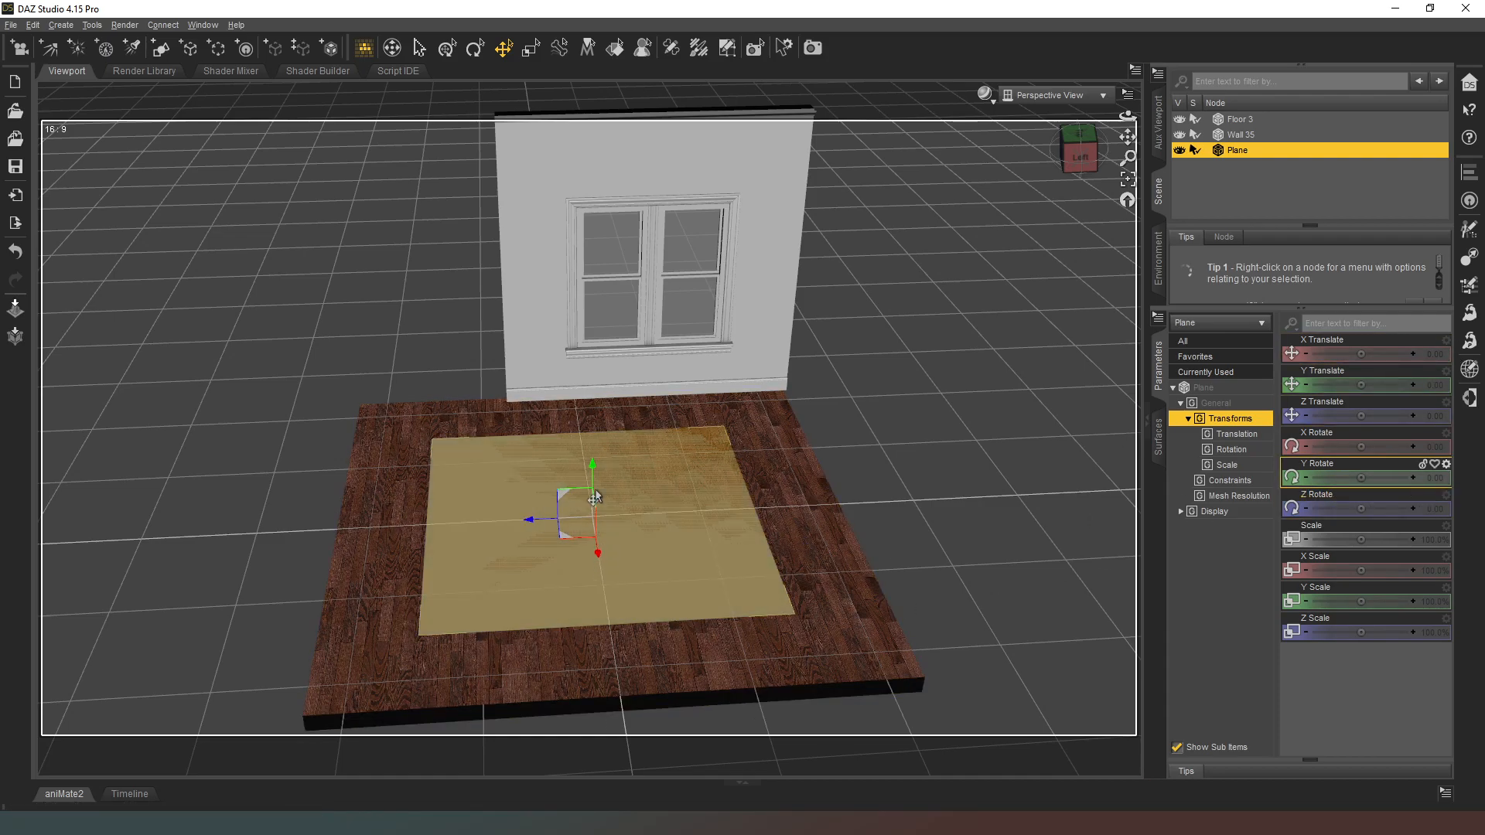
# Step: Stand the new plane upright by setting its X rotation to 90 degrees
pyautogui.click(1430, 447)
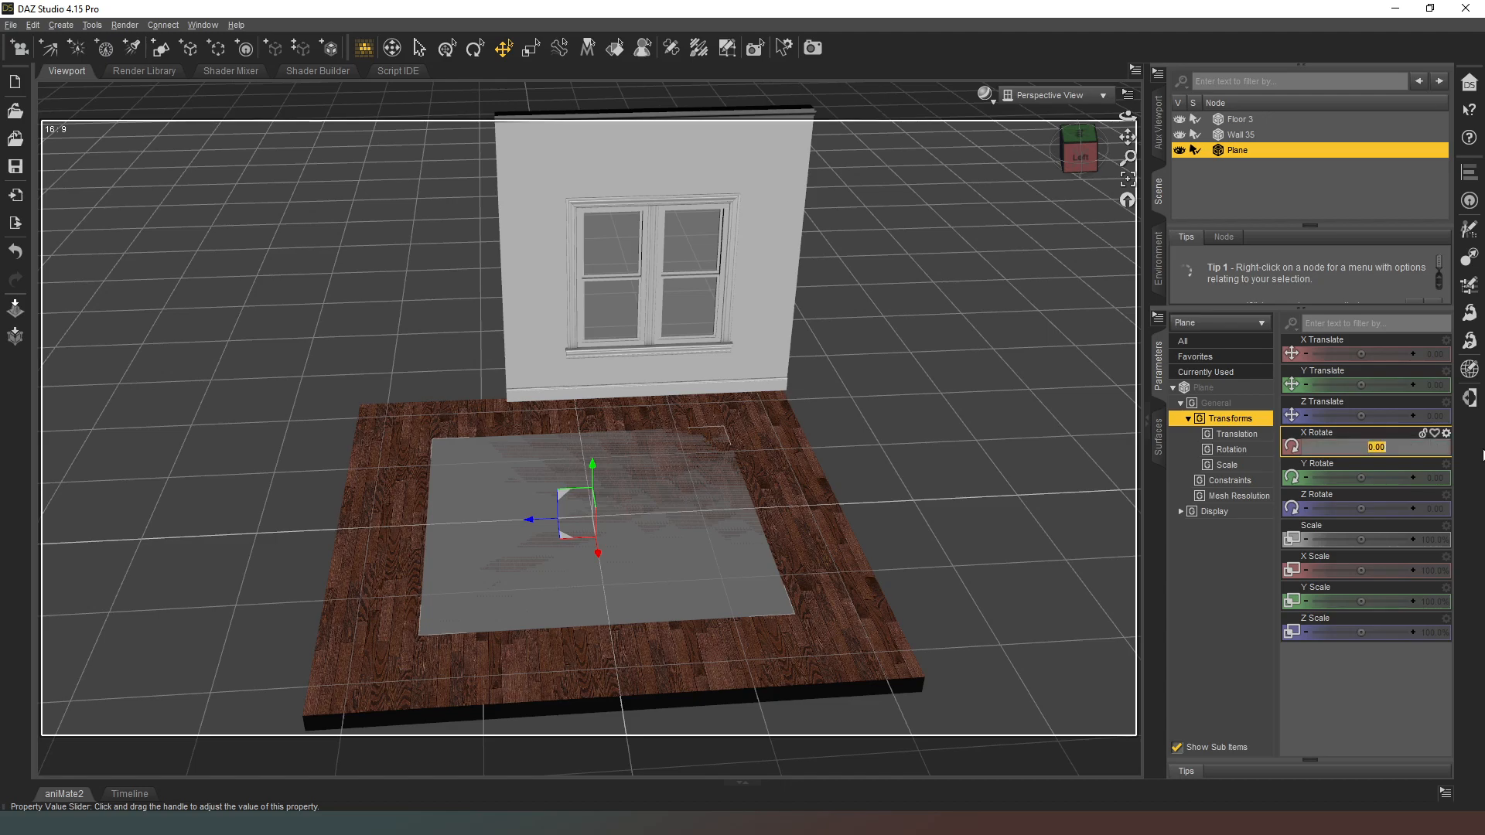
pyautogui.write('90')
pyautogui.press('Return')
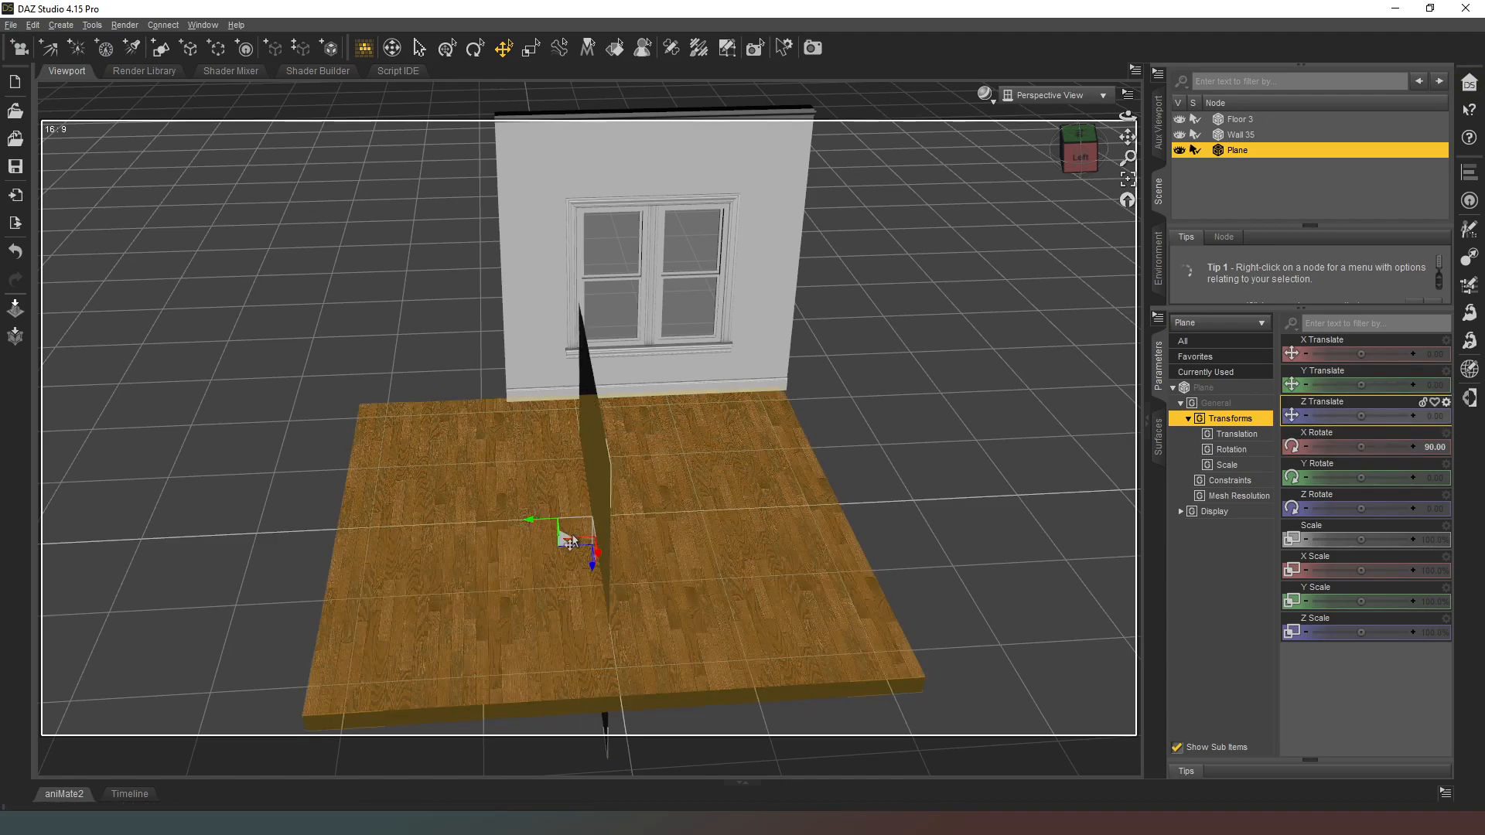
# Step: Move the plane to the floor edge adjoining the window wall, about X -82, Y 137 and Z -234
pyautogui.moveTo(573, 542); pyautogui.dragTo(790, 416)
pyautogui.moveTo(1079, 153); pyautogui.dragTo(998, 133)
pyautogui.scroll(-2, 700, 669)
pyautogui.moveTo(699, 669); pyautogui.dragTo(788, 578, button='middle')
pyautogui.moveTo(734, 533); pyautogui.dragTo(613, 514)
pyautogui.click(1124, 199)
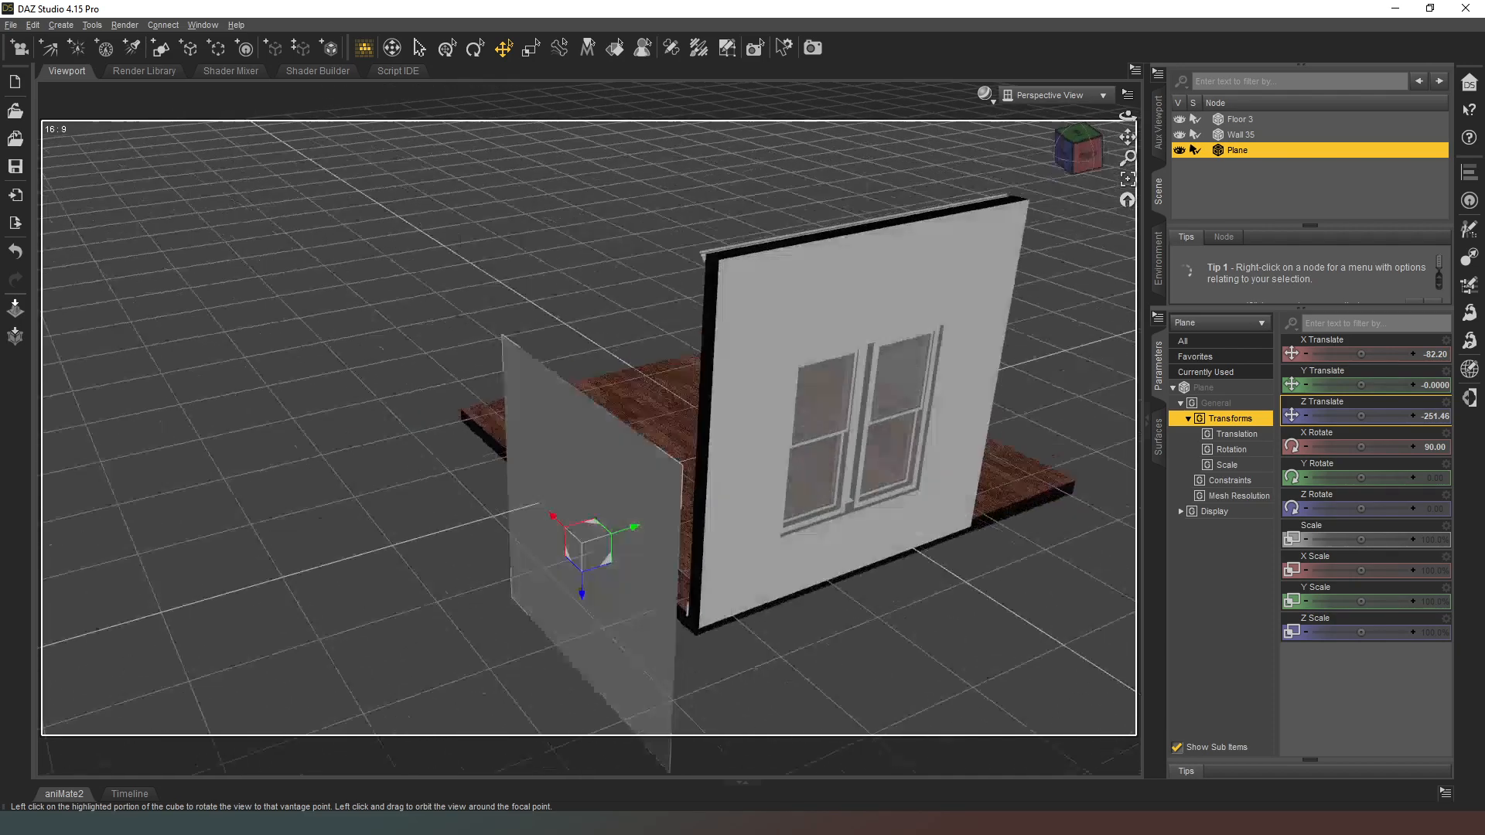
pyautogui.moveTo(572, 543); pyautogui.dragTo(590, 540)
pyautogui.moveTo(1075, 151); pyautogui.dragTo(1077, 153)
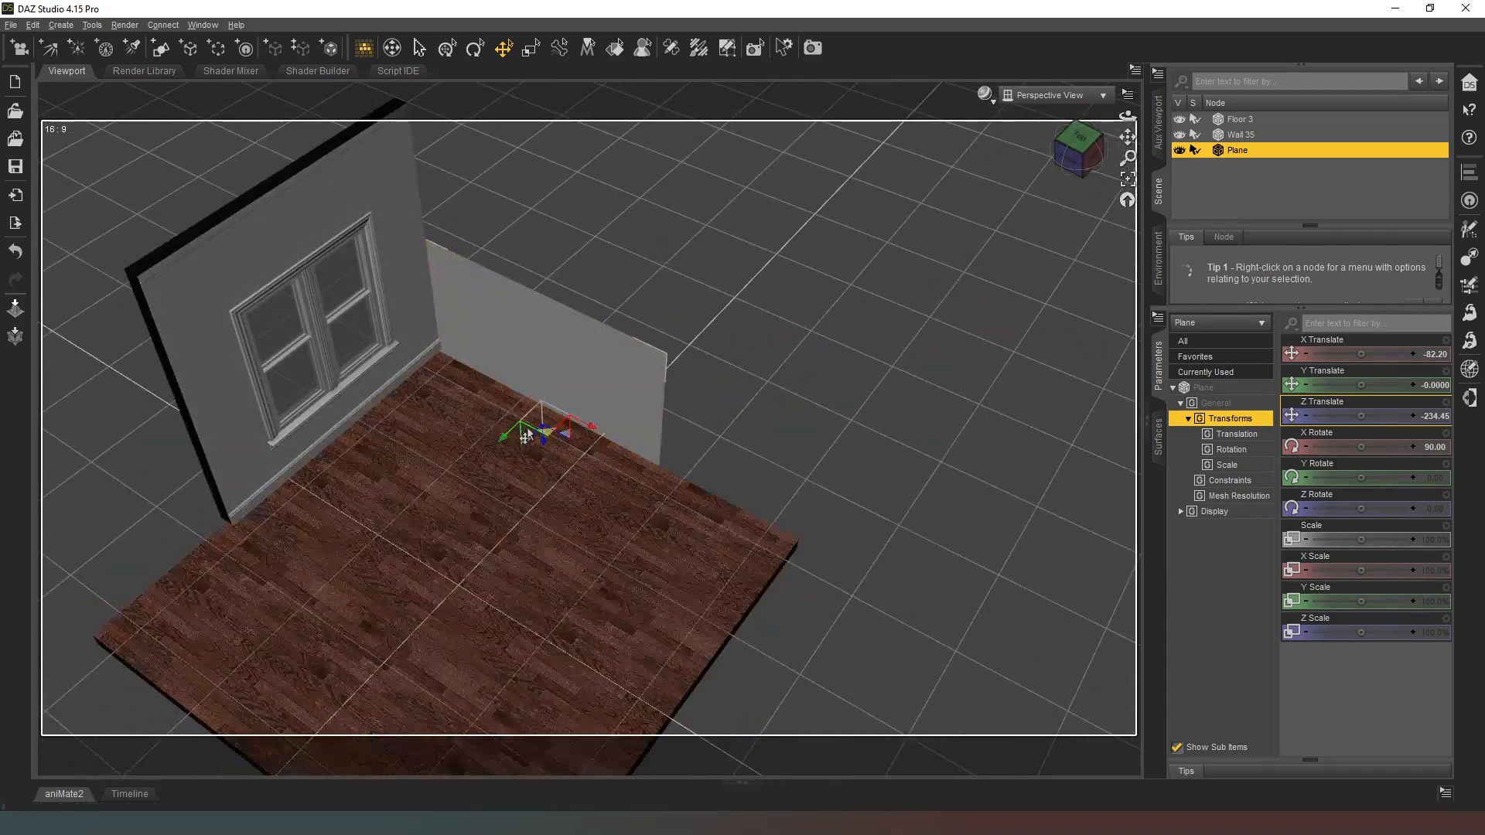
pyautogui.moveTo(1357, 385); pyautogui.dragTo(1376, 385)
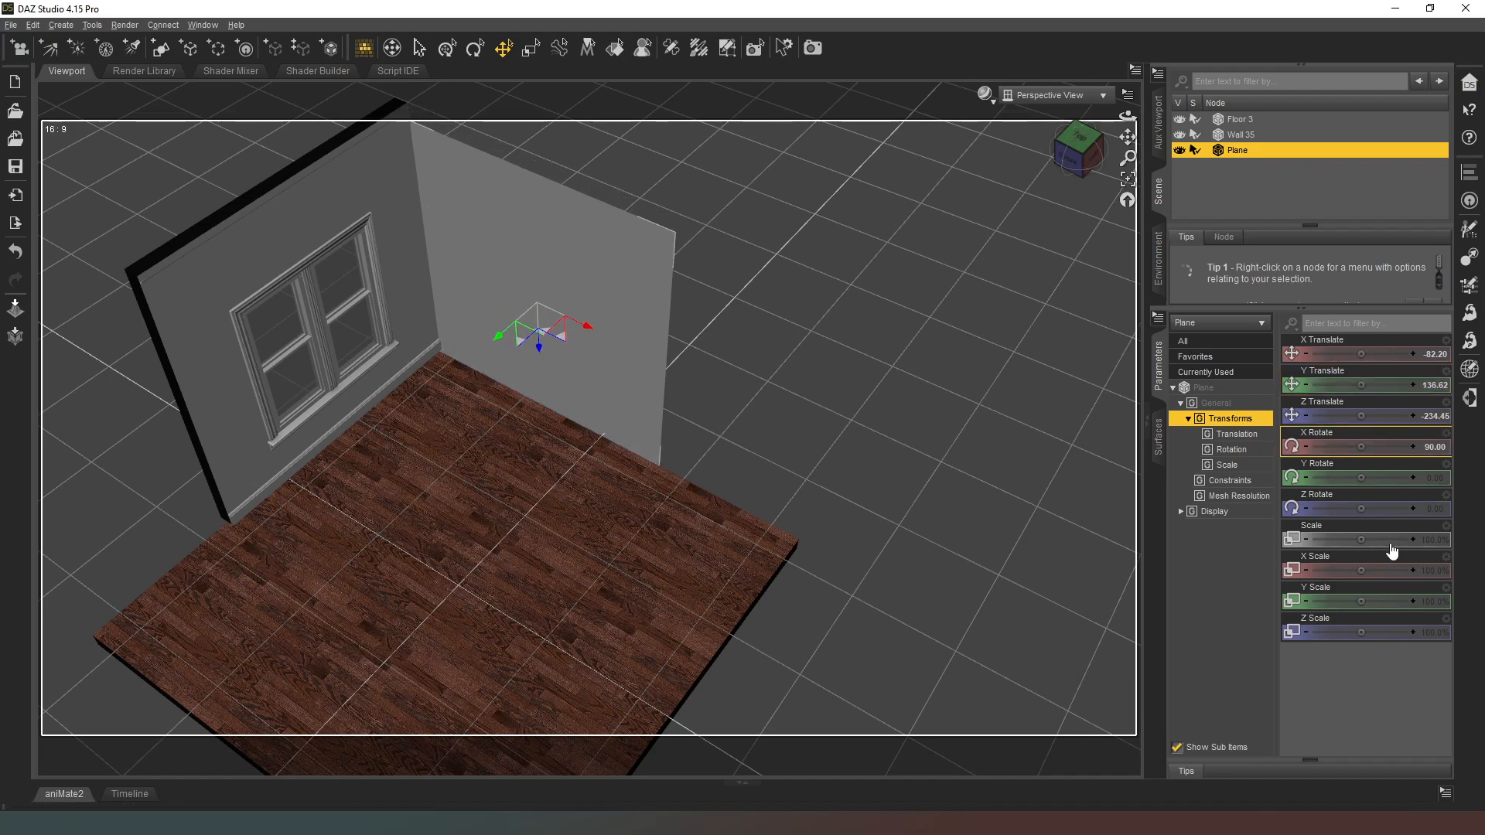
# Step: Stretch the plane to about 178% X scale and 113% Z scale, shifting it to about X -35 to span the floor's edge
pyautogui.moveTo(1361, 570); pyautogui.dragTo(1387, 571)
pyautogui.moveTo(588, 348); pyautogui.dragTo(633, 338)
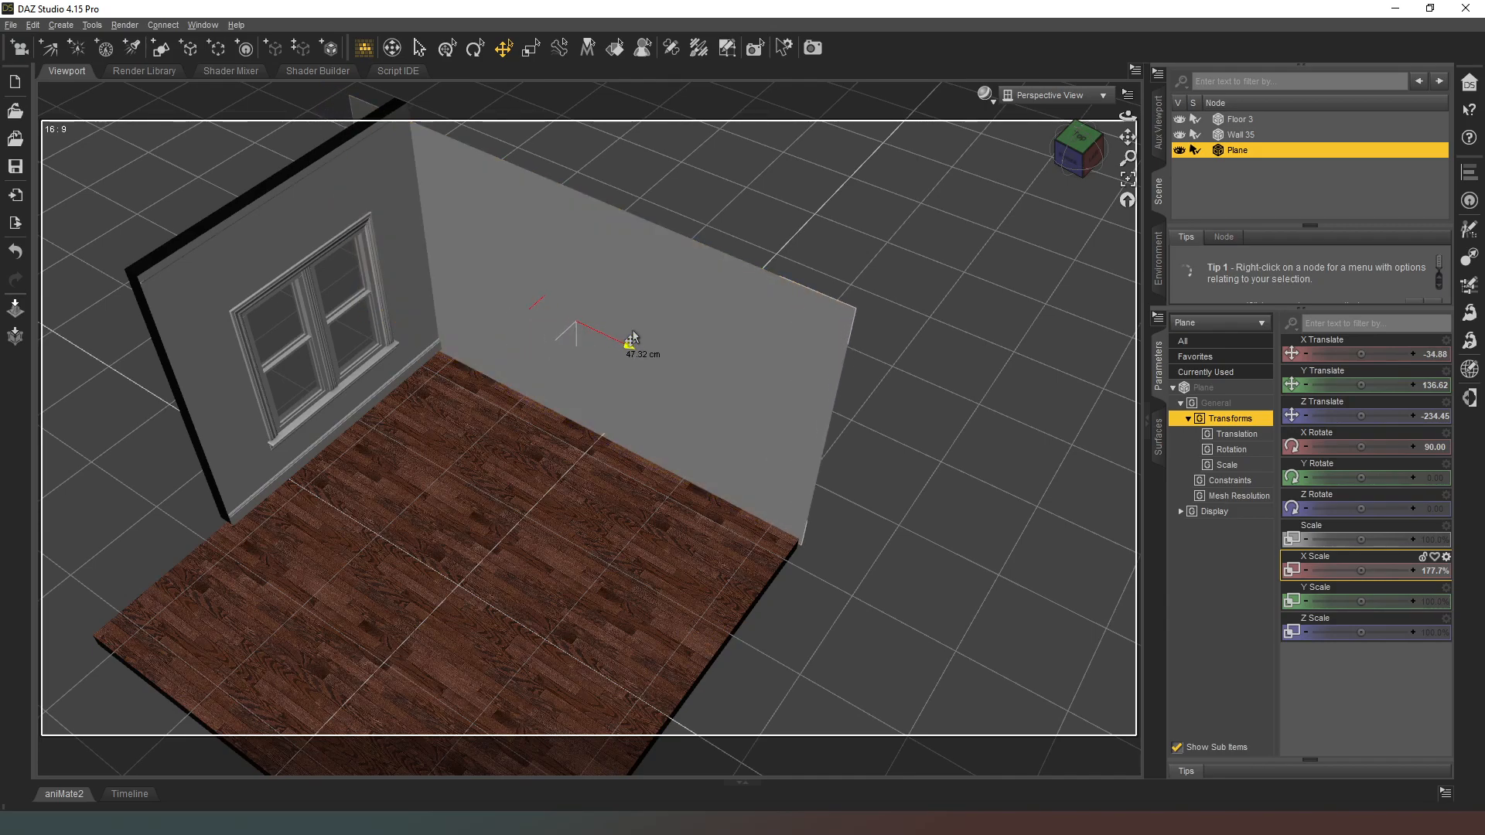
pyautogui.click(1092, 155)
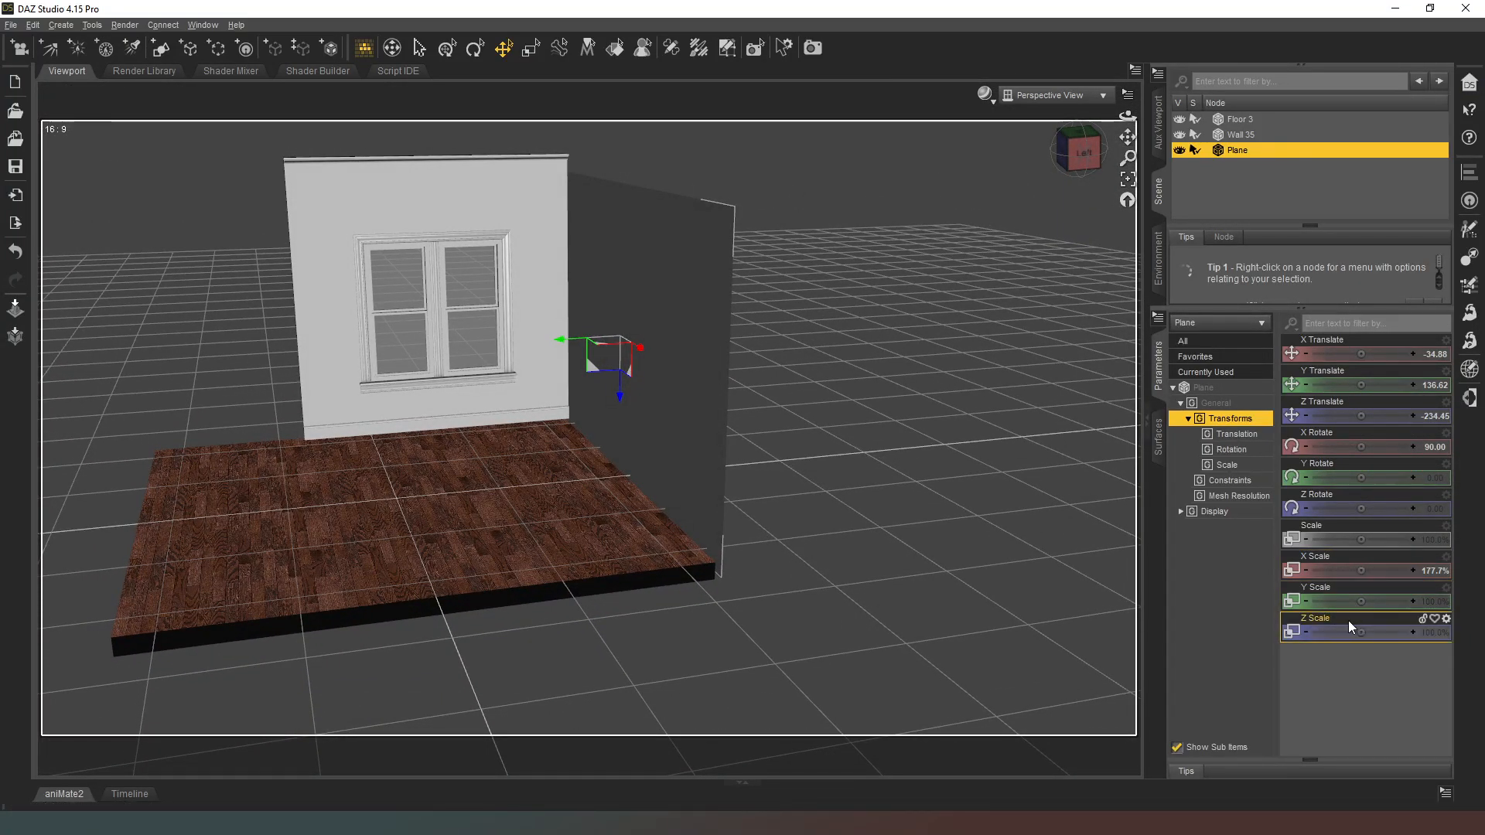
pyautogui.moveTo(1361, 632); pyautogui.dragTo(1378, 633)
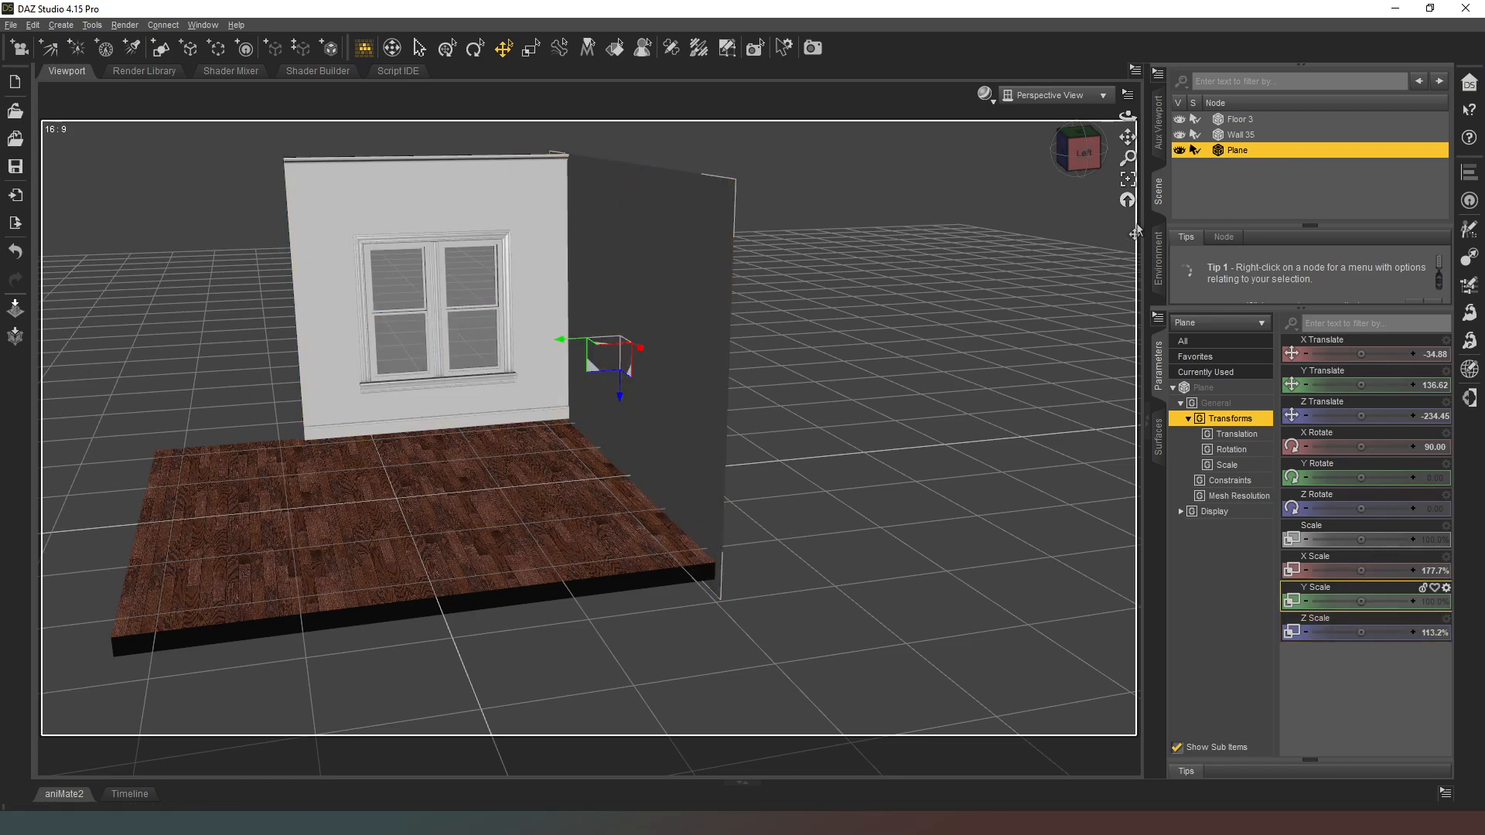
# Step: Select the Window_Glass surface of Wall 35 with the surface selection tool and open its Emission properties
pyautogui.moveTo(1078, 160); pyautogui.dragTo(908, 218)
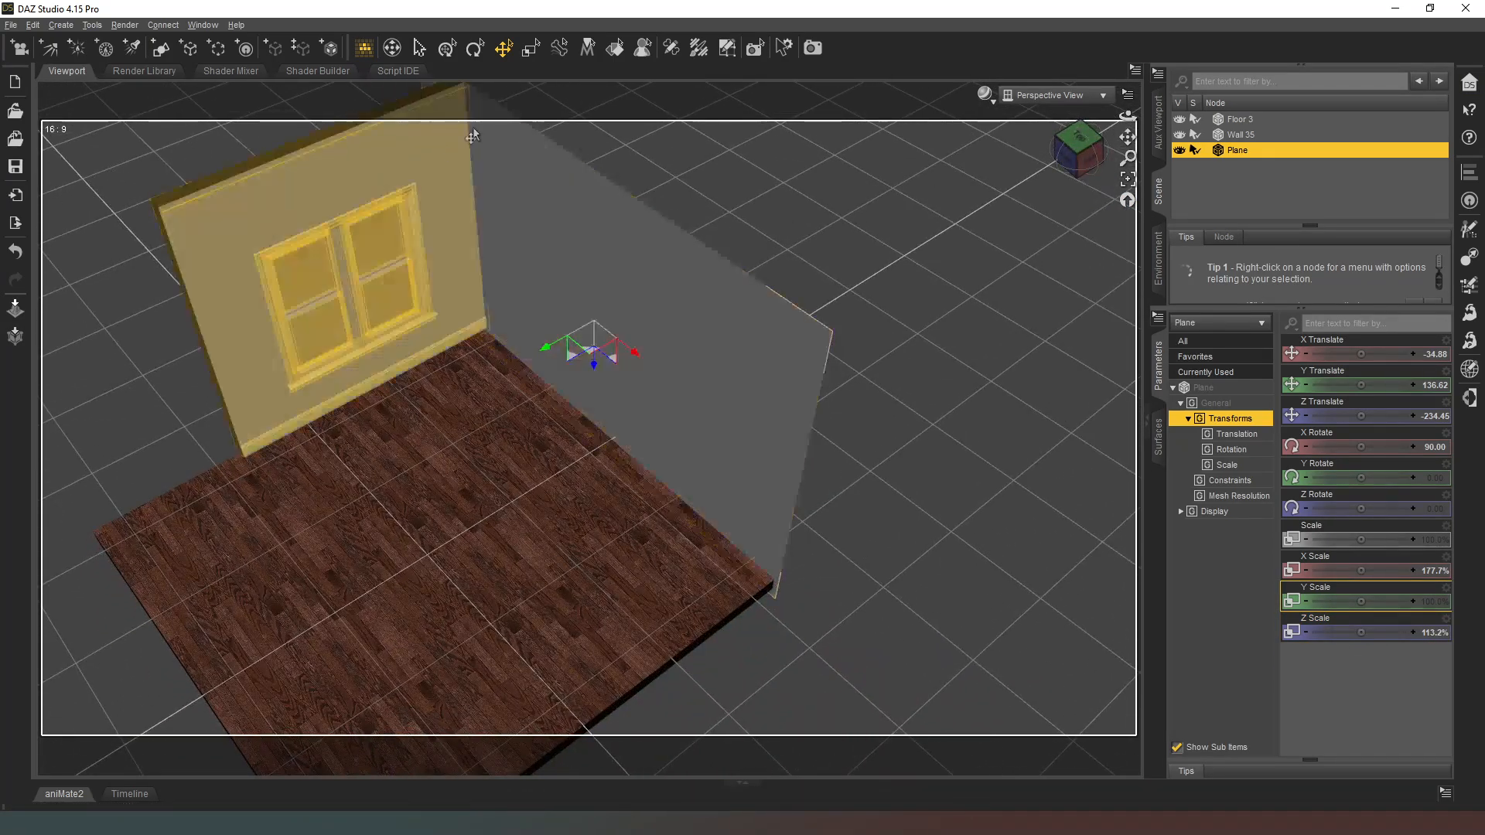
pyautogui.click(1067, 172)
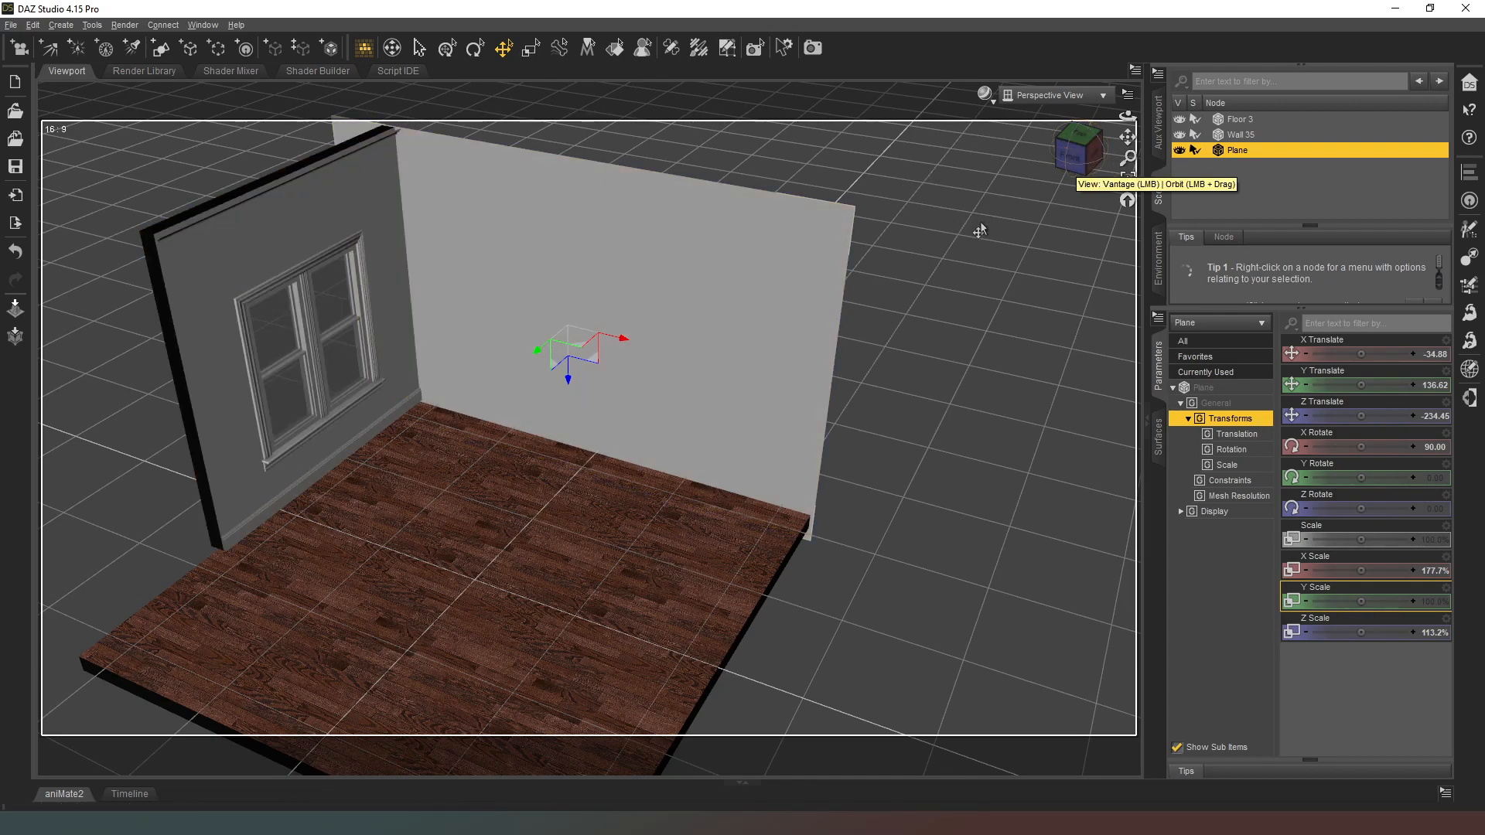
pyautogui.moveTo(1081, 159); pyautogui.dragTo(1028, 160)
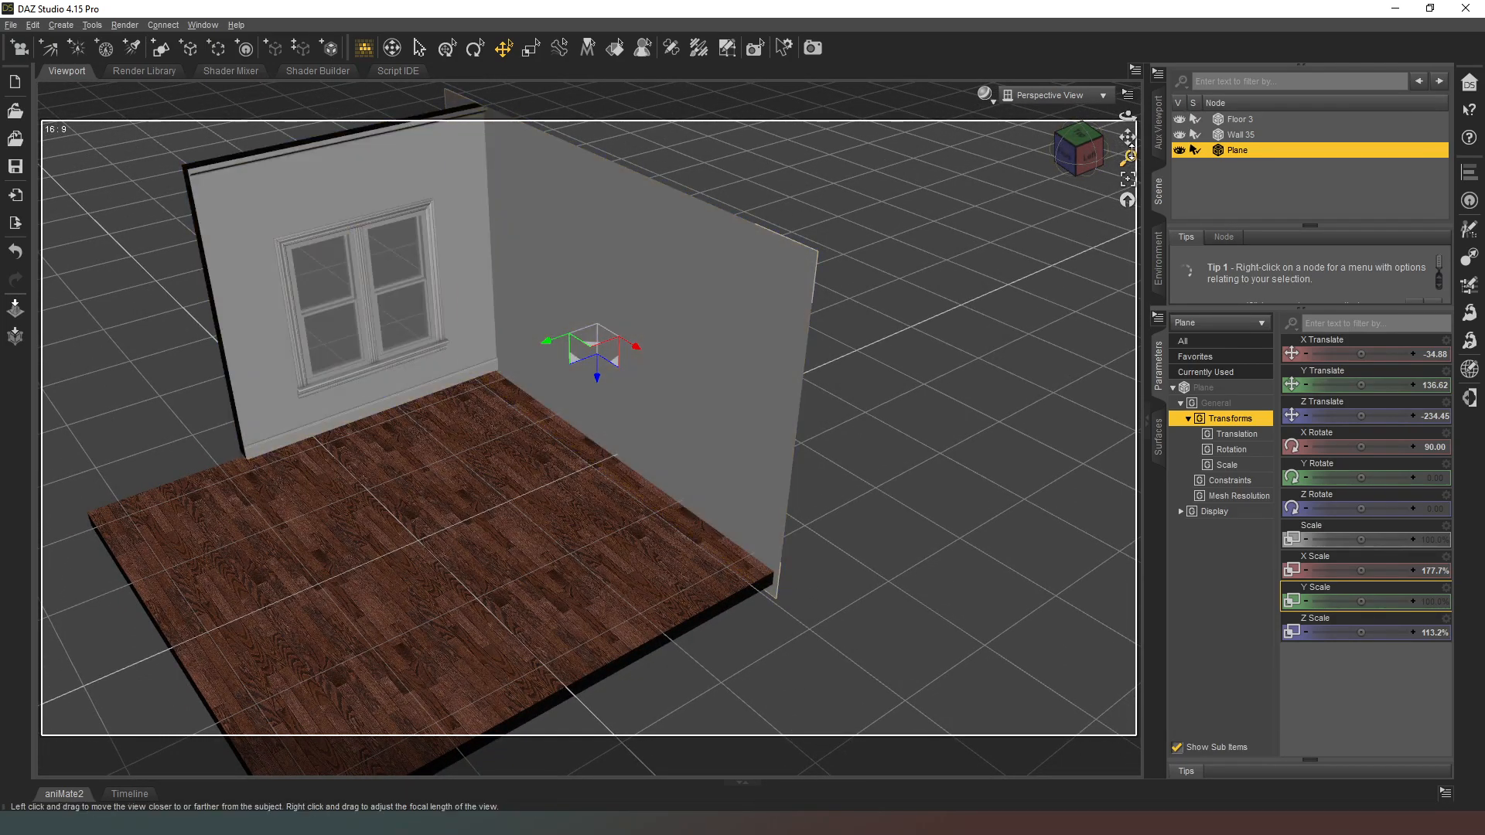
pyautogui.moveTo(1089, 160); pyautogui.dragTo(1112, 161)
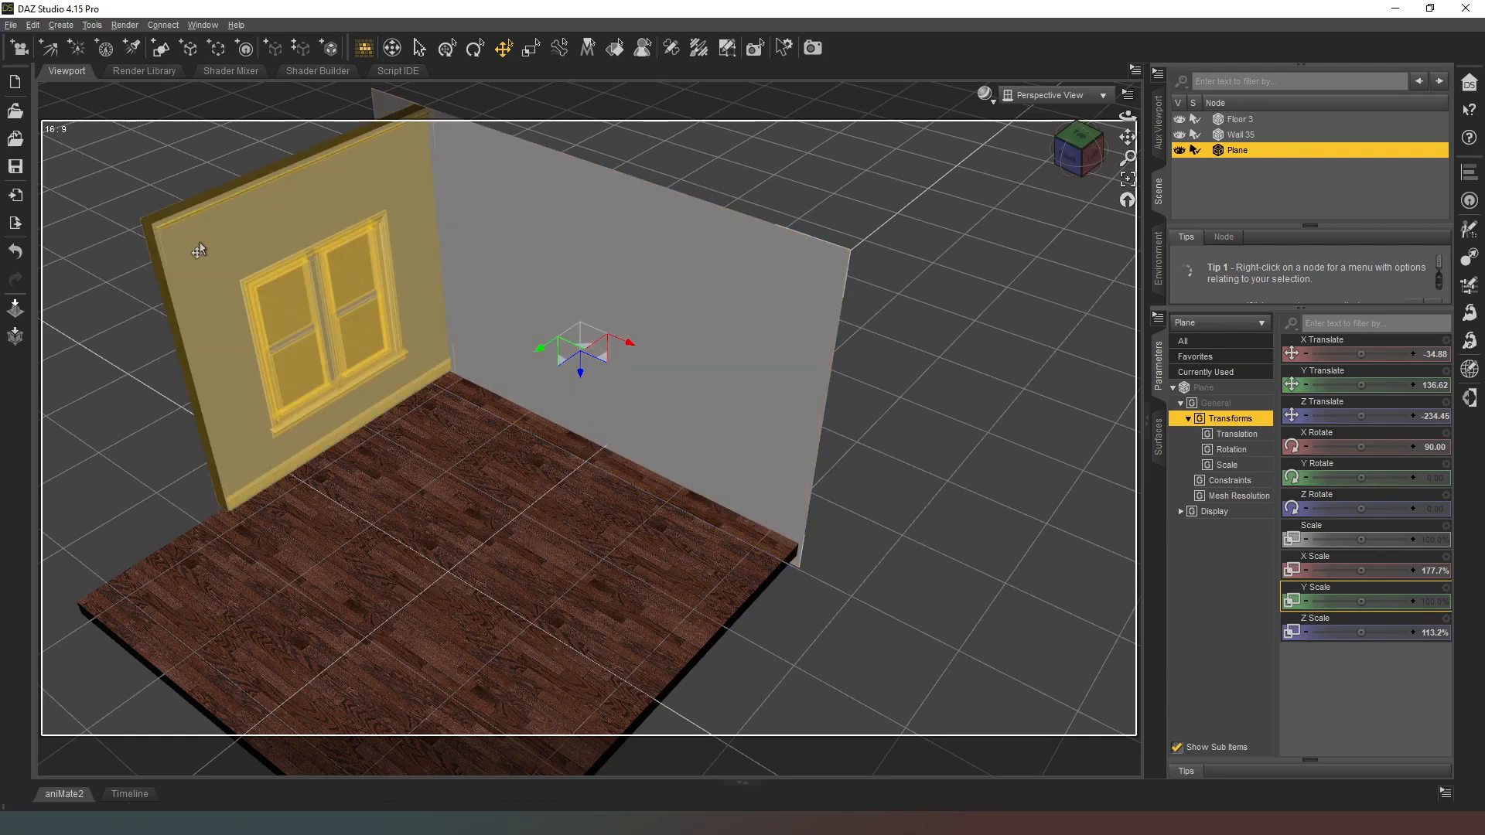
pyautogui.click(1060, 146)
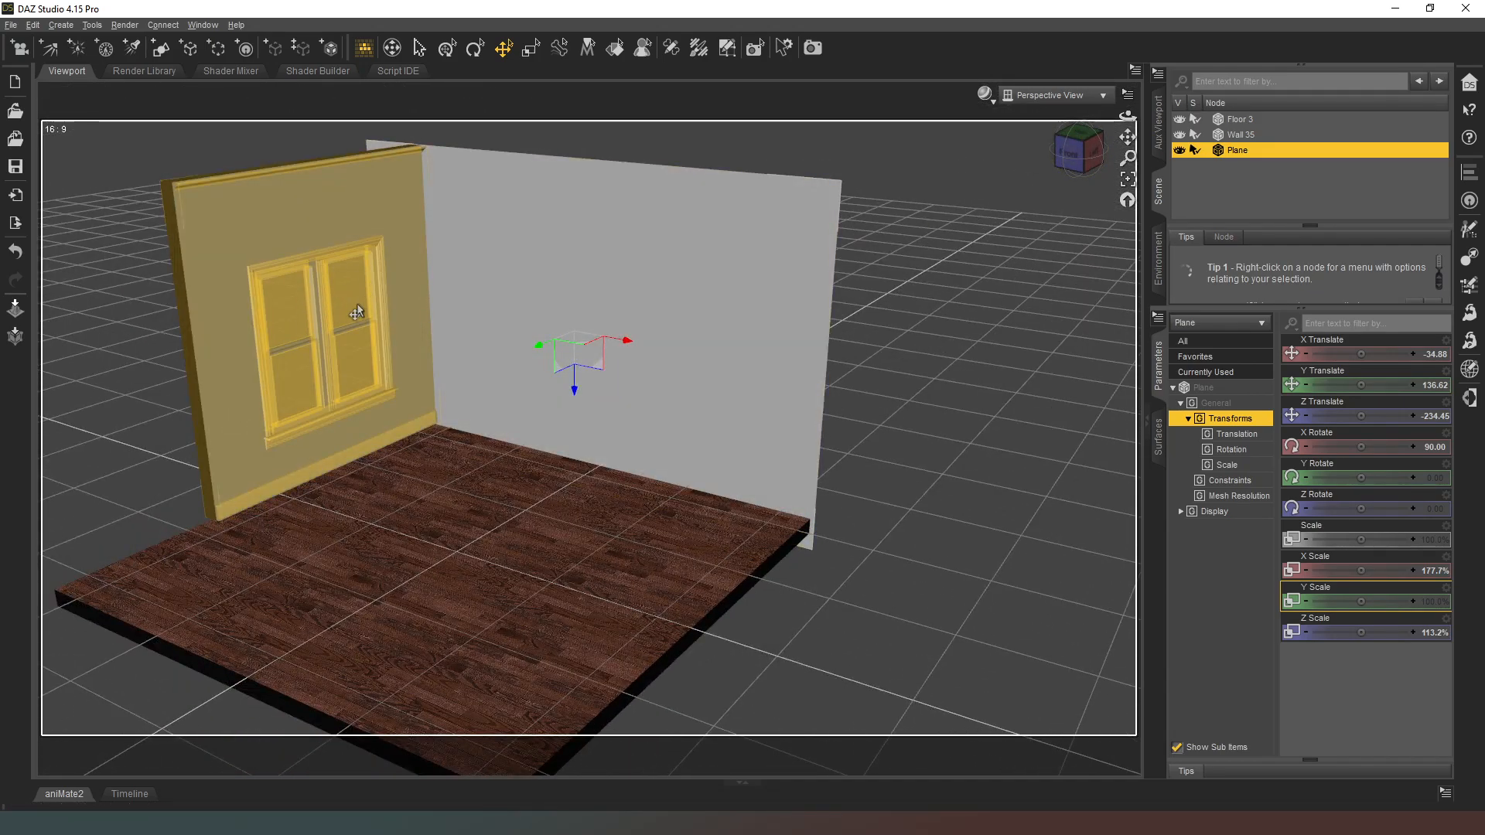
pyautogui.click(615, 48)
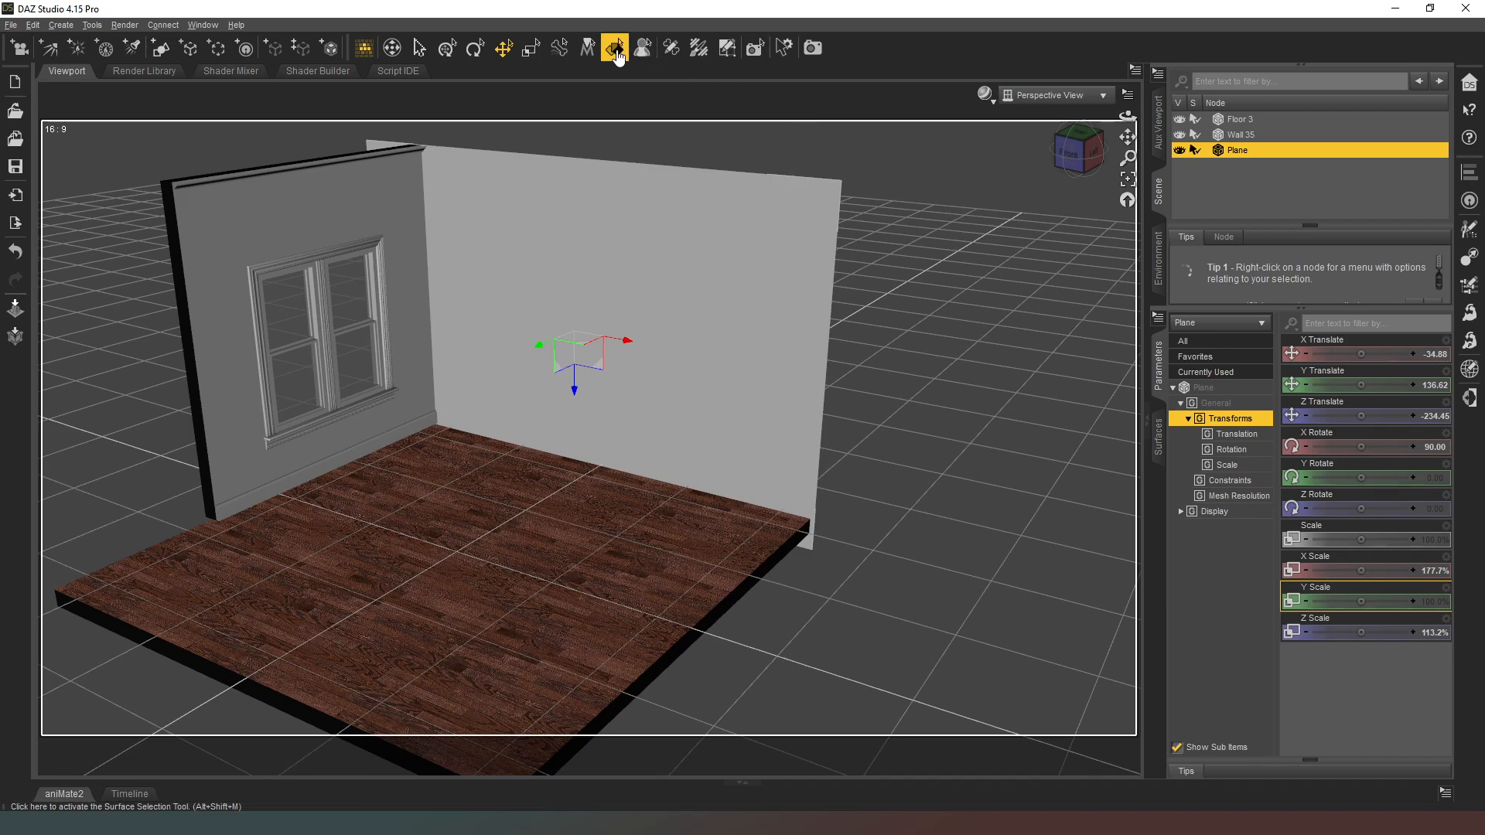
pyautogui.click(306, 333)
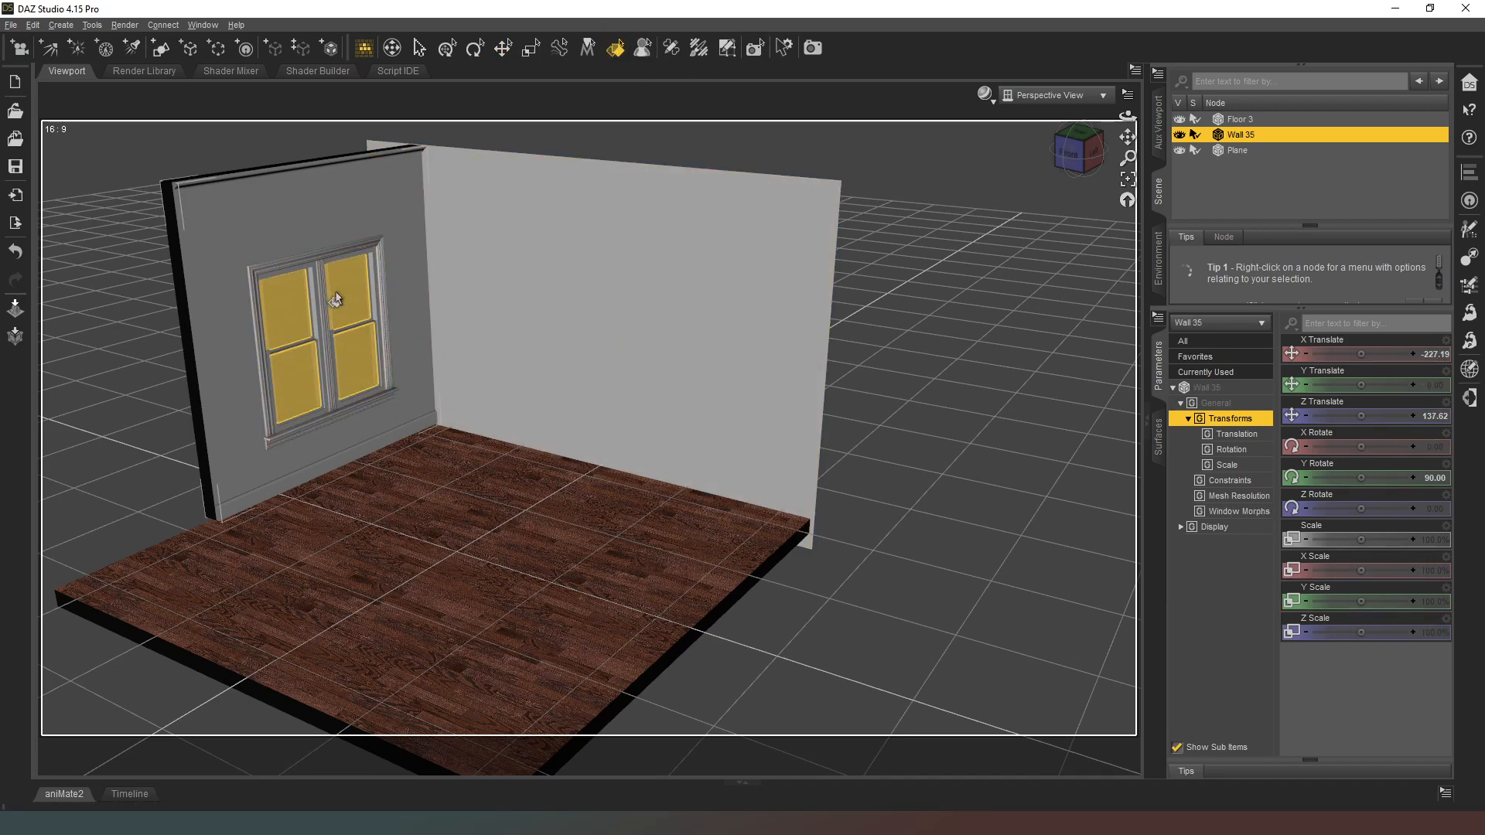
pyautogui.click(1158, 435)
pyautogui.click(1181, 509)
pyautogui.click(1228, 601)
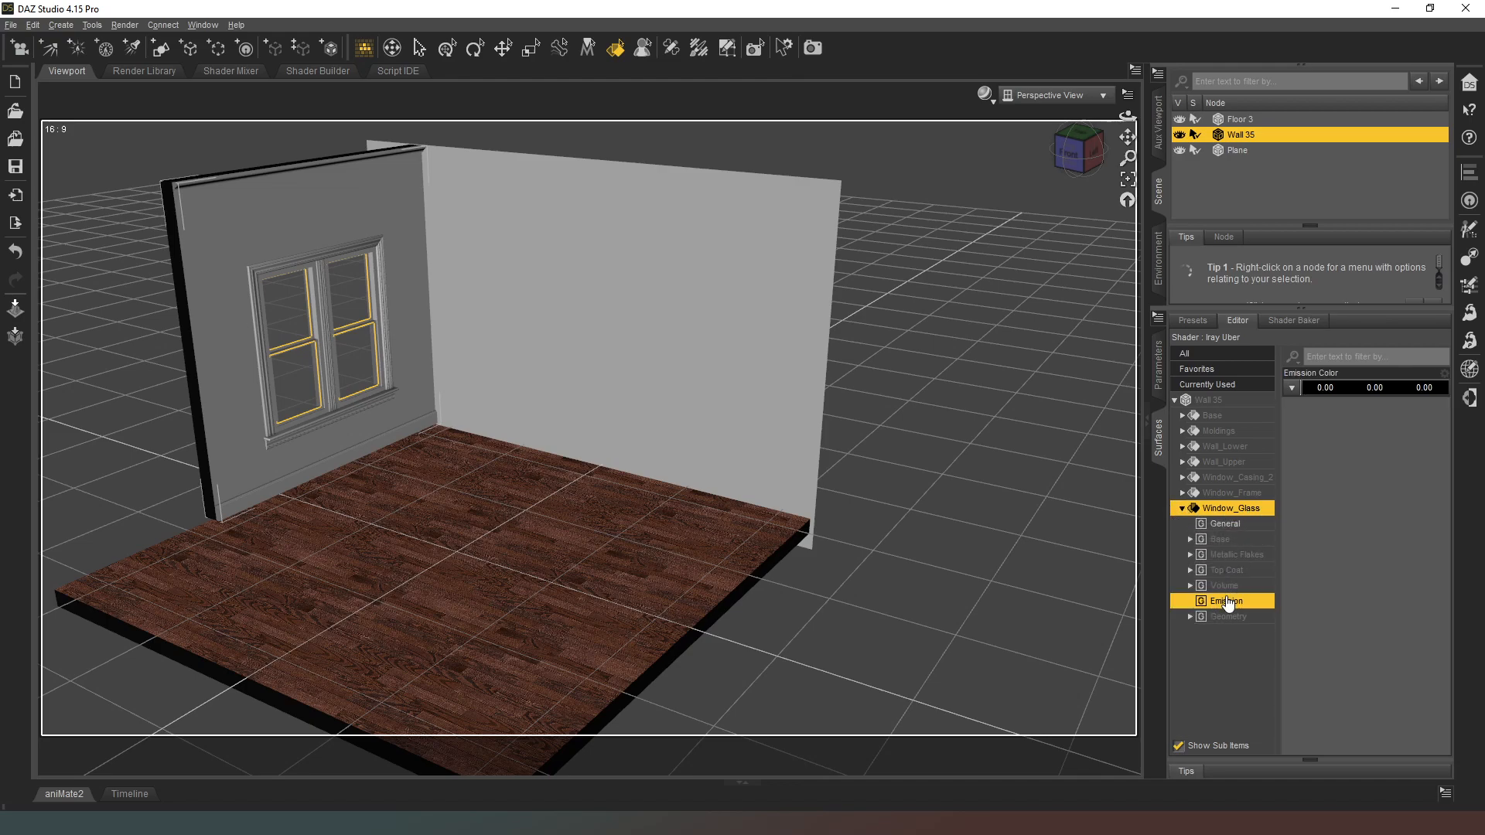
# Step: Make the window glass emit light with a white emission color and luminance units of kcd/m^2
pyautogui.click(1344, 385)
pyautogui.click(917, 309)
pyautogui.click(835, 526)
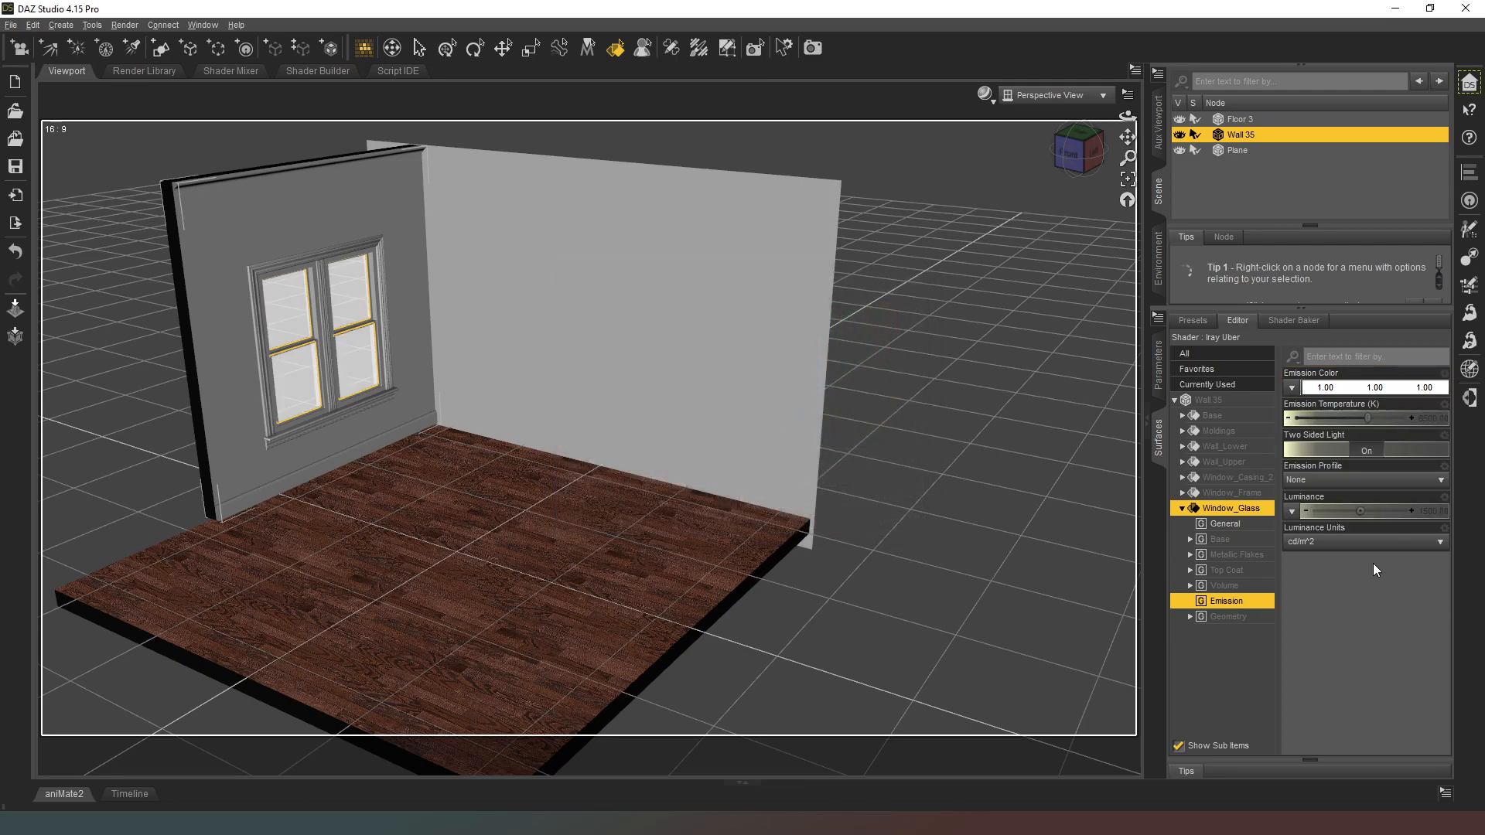
pyautogui.click(1364, 542)
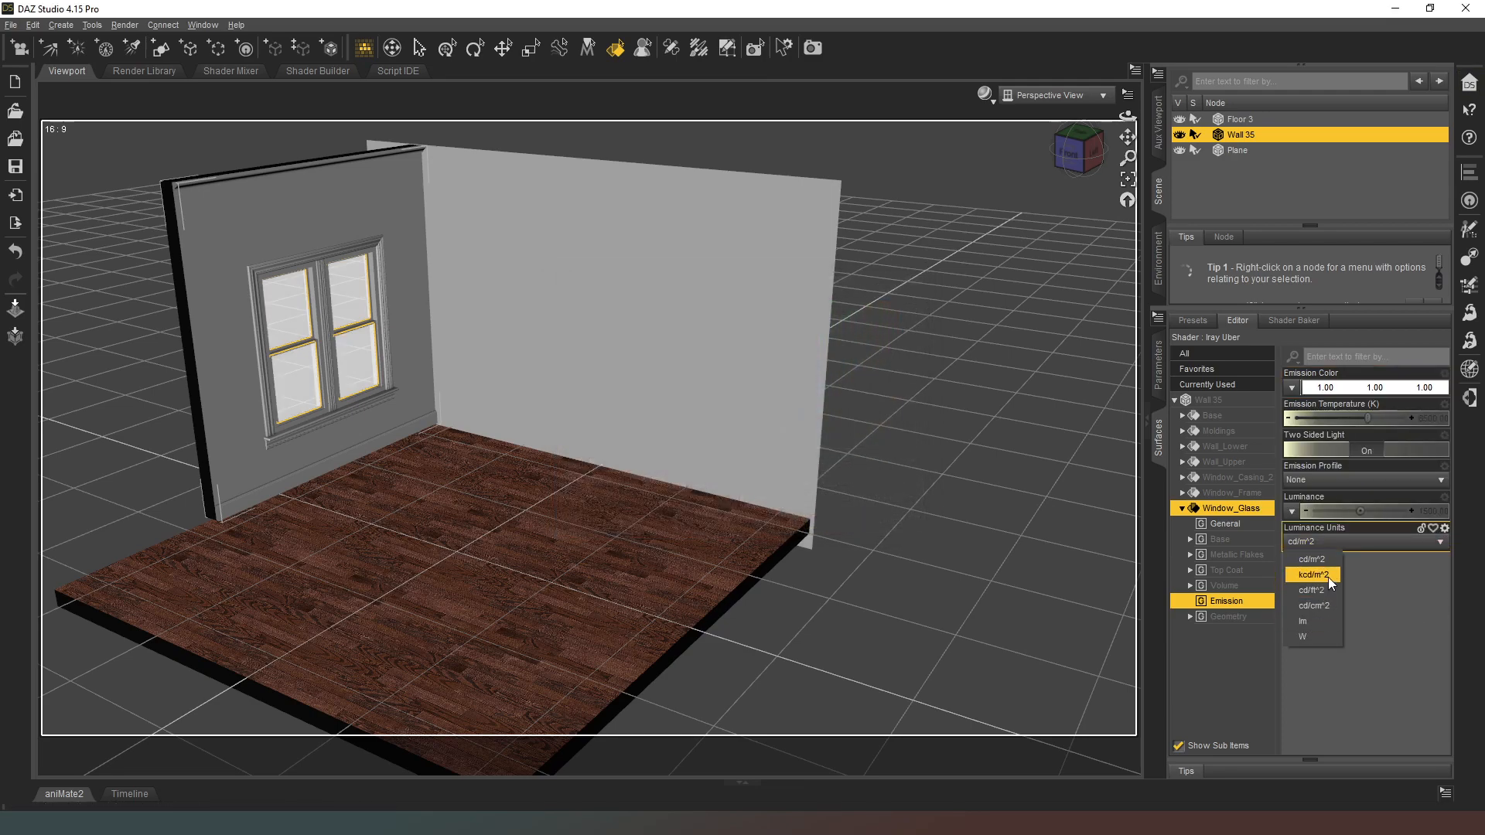
pyautogui.click(1329, 576)
# Step: Preview the viewport in NVIDIA Iray and set the window glass luminance to 500
pyautogui.click(984, 94)
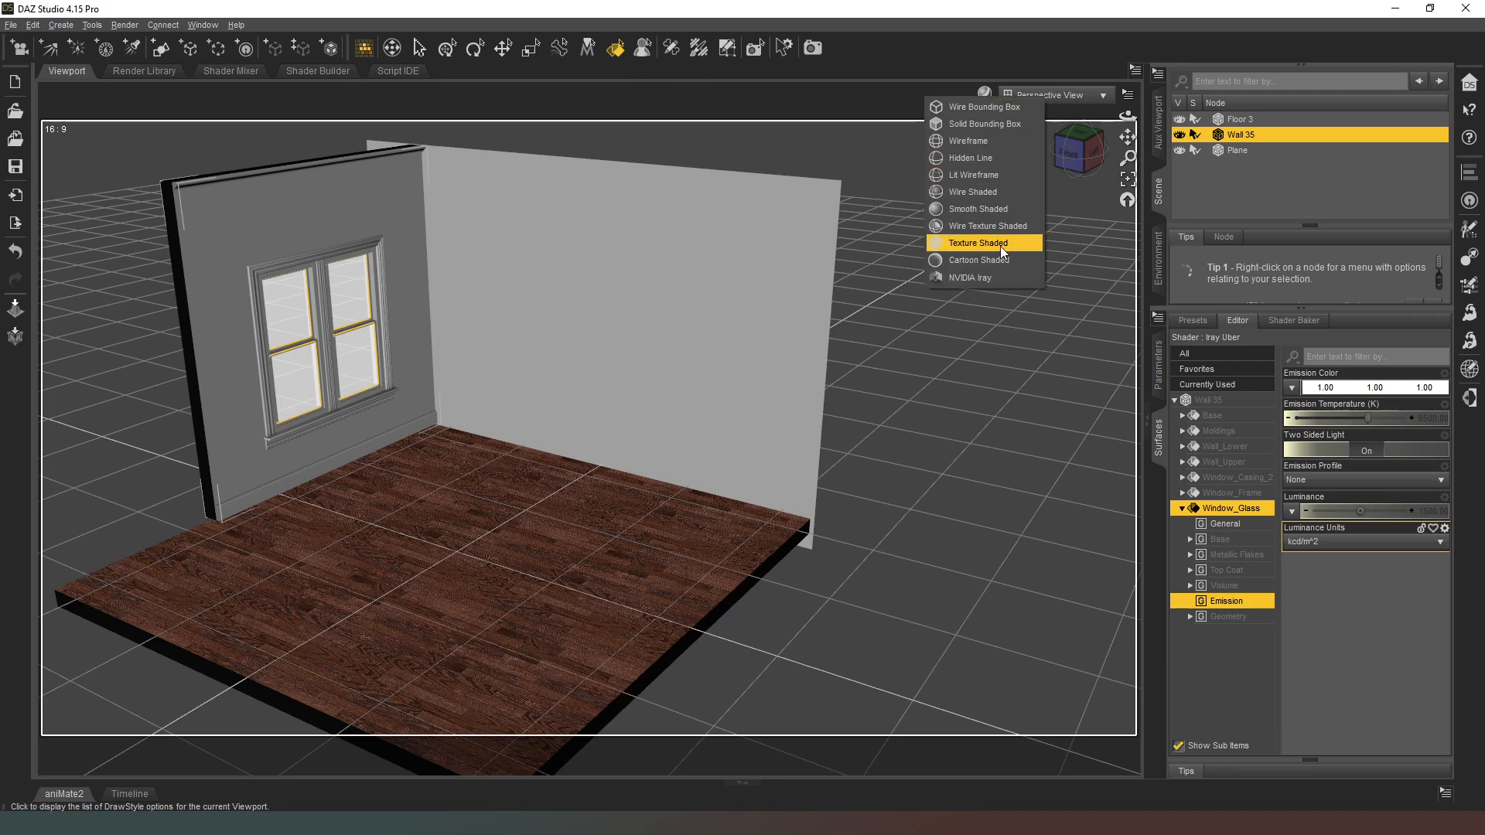
pyautogui.click(983, 277)
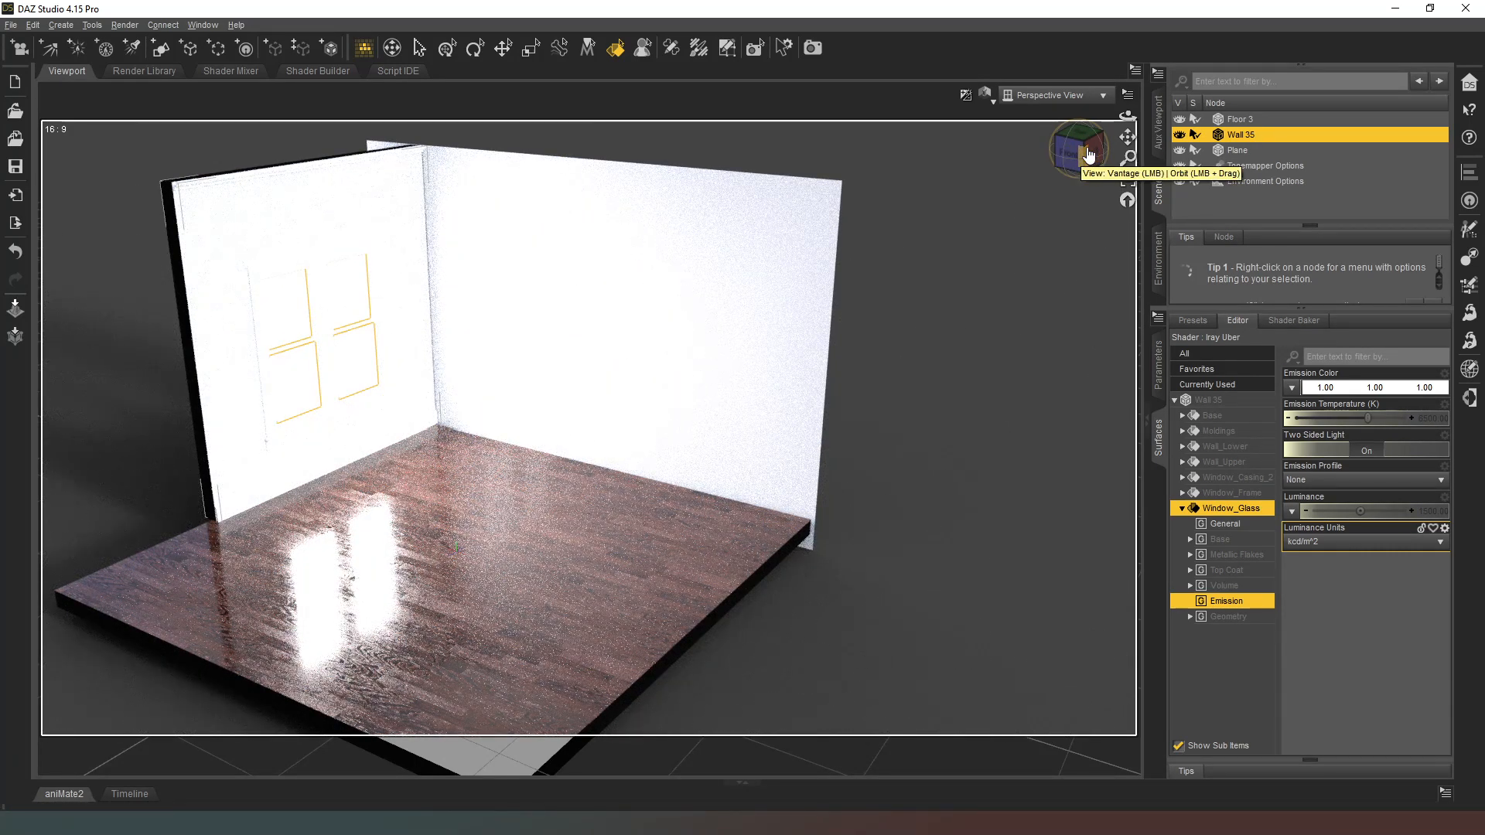
pyautogui.click(1431, 516)
pyautogui.write('500')
pyautogui.press('Return')
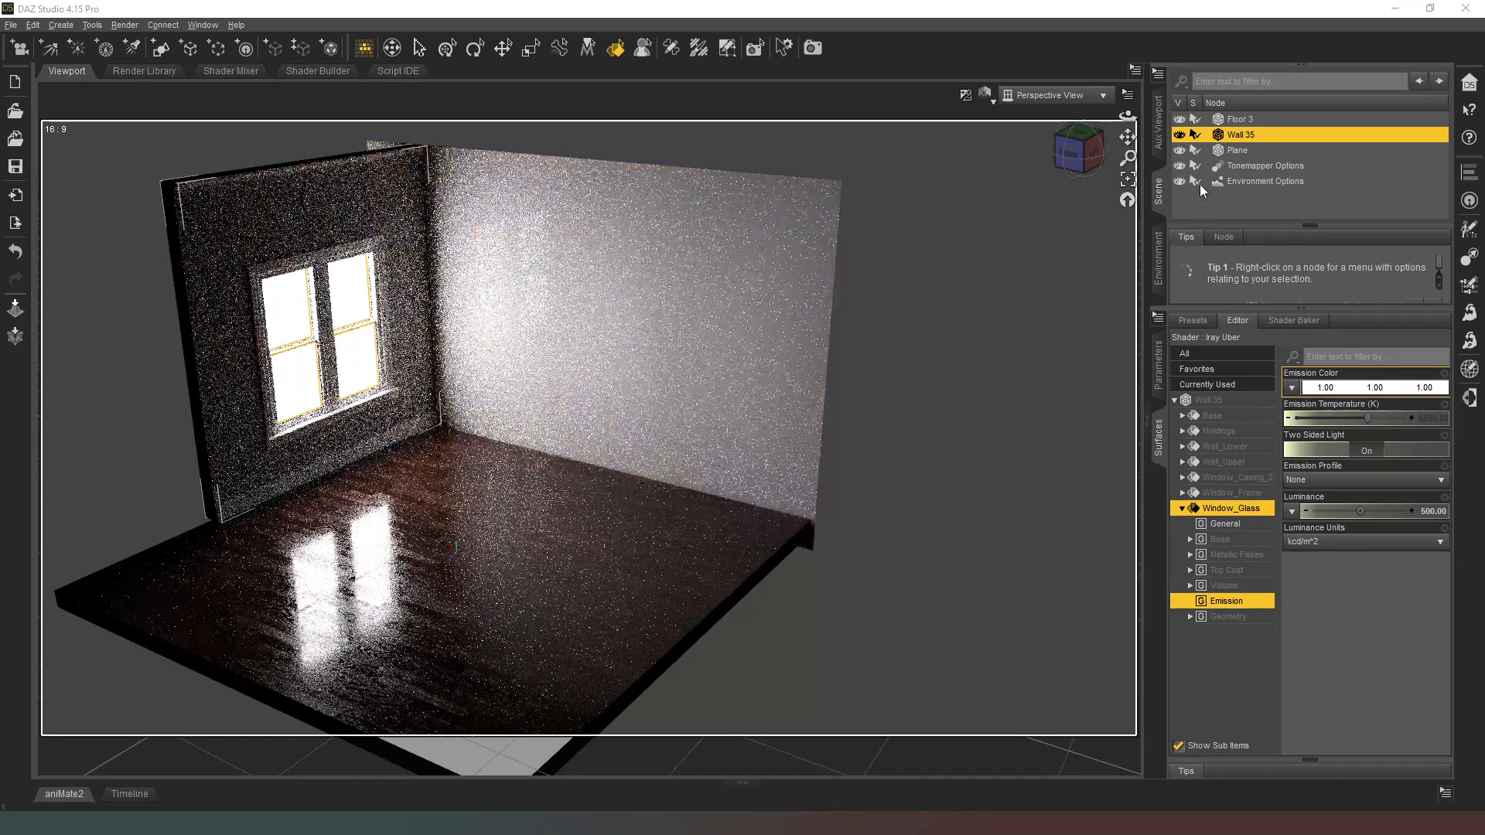
pyautogui.moveTo(1078, 158); pyautogui.dragTo(1084, 160)
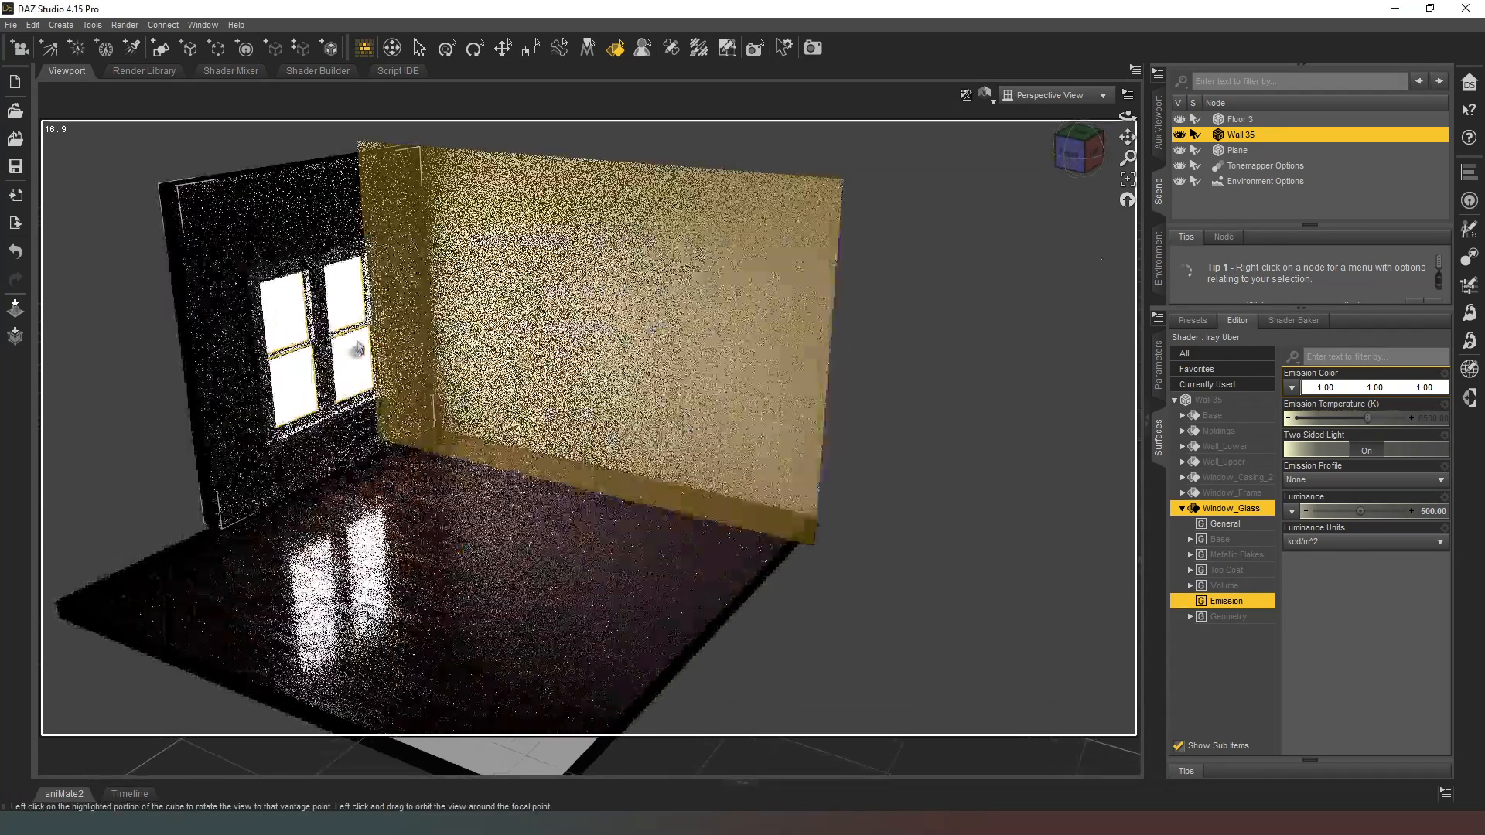
# Step: Select the plane wall's Default surface with the surface selection tool and apply a textured wall material to it
pyautogui.moveTo(1082, 168); pyautogui.dragTo(1084, 164)
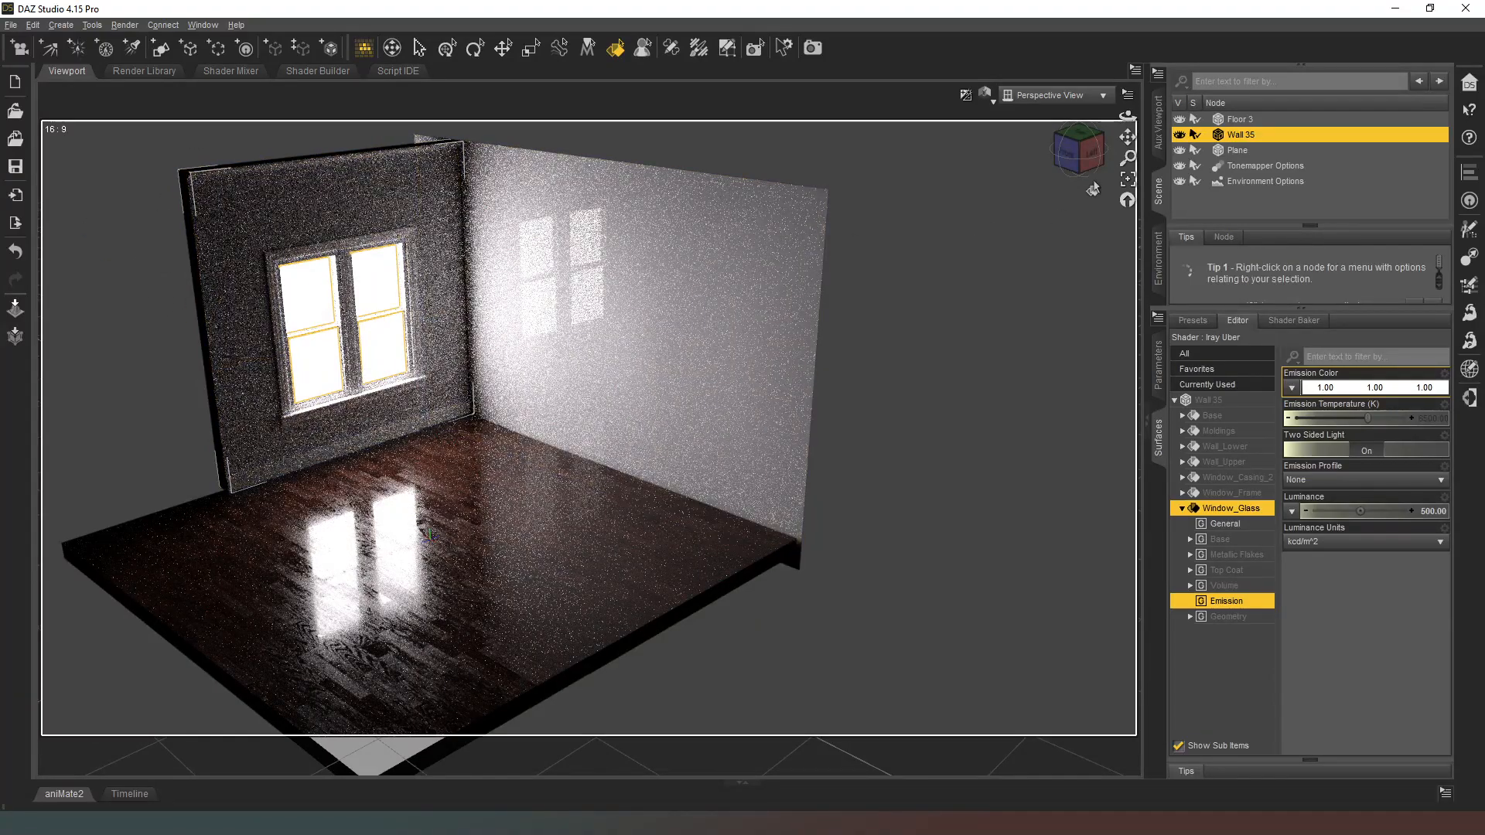
pyautogui.moveTo(1072, 150); pyautogui.dragTo(1079, 152)
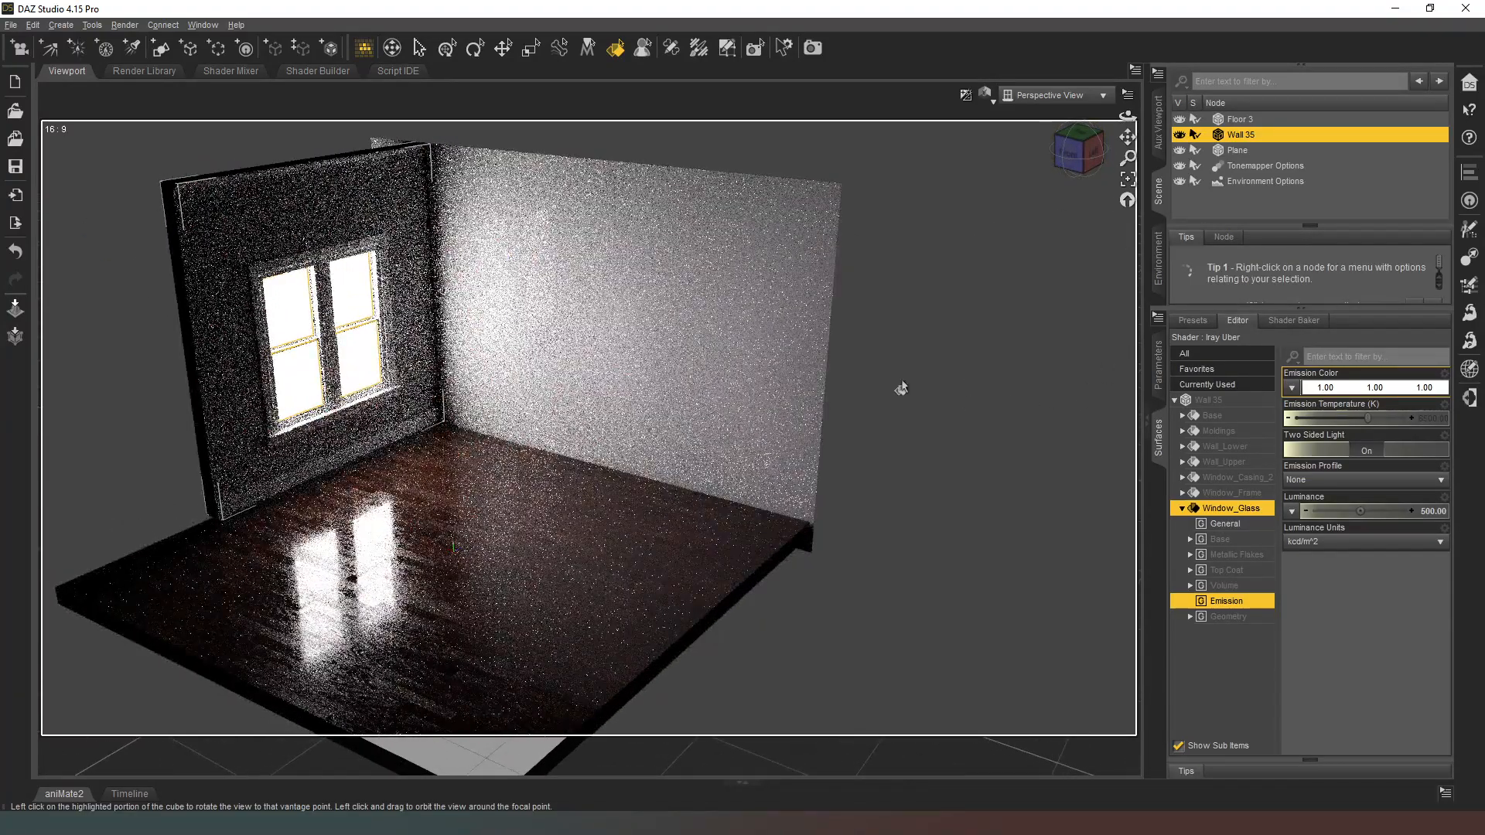
pyautogui.click(679, 318)
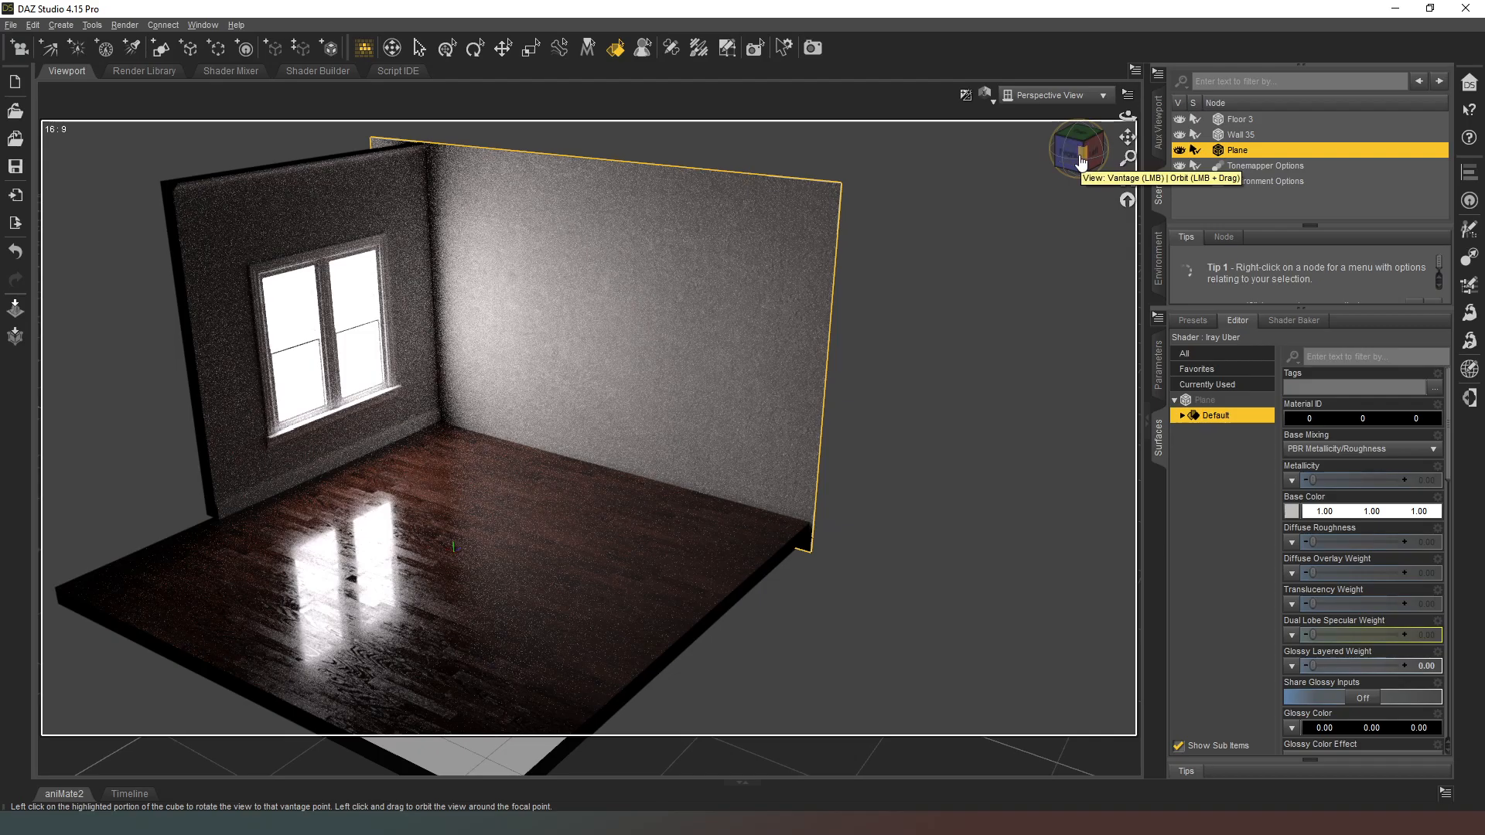
# Step: Create a second plane primitive, 0.5 m at the world center along Y Positive, and select it with the Translate tool
pyautogui.moveTo(1081, 162); pyautogui.dragTo(1073, 163)
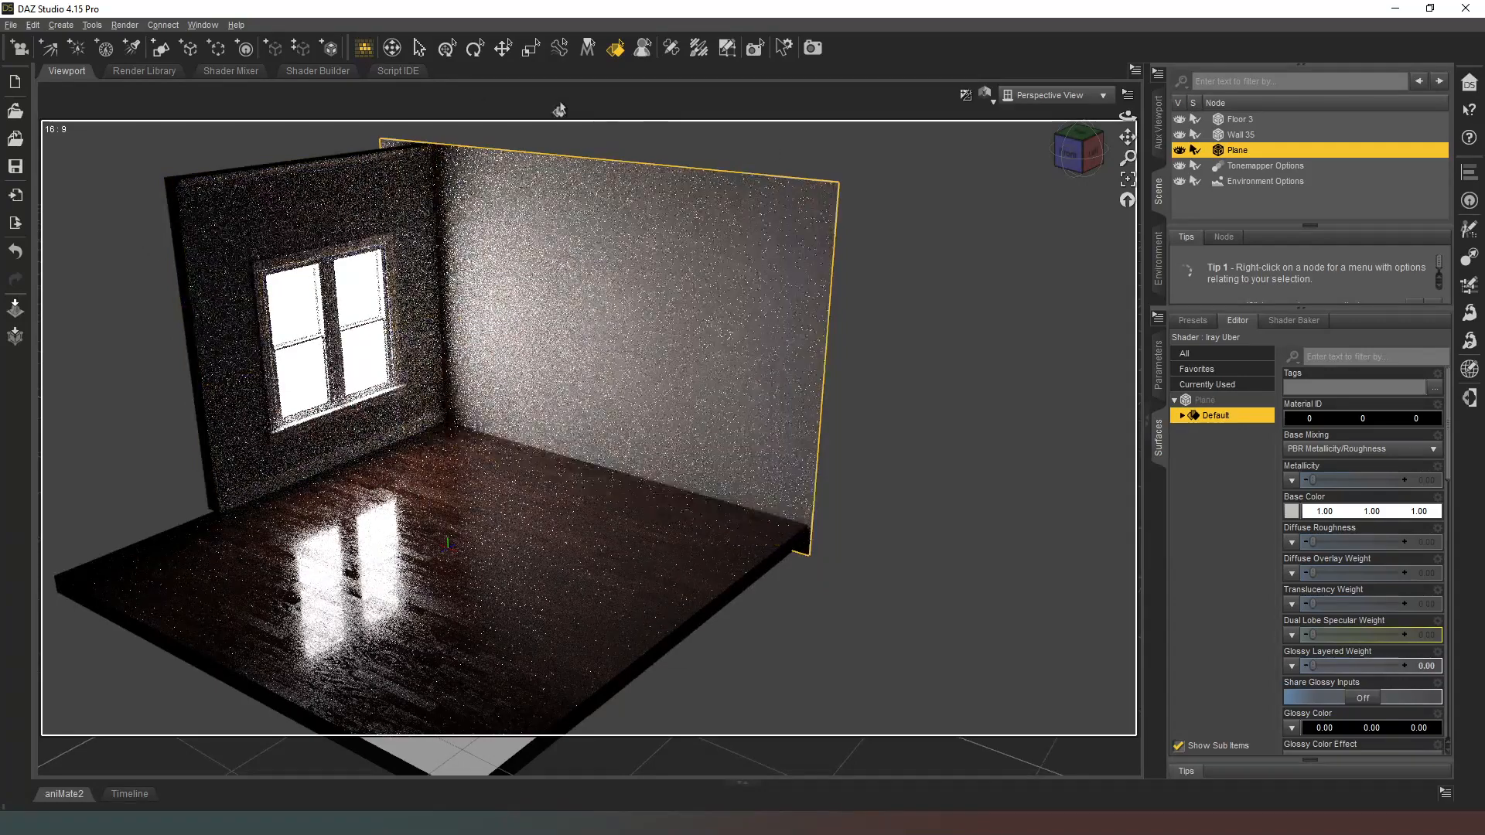
pyautogui.click(159, 54)
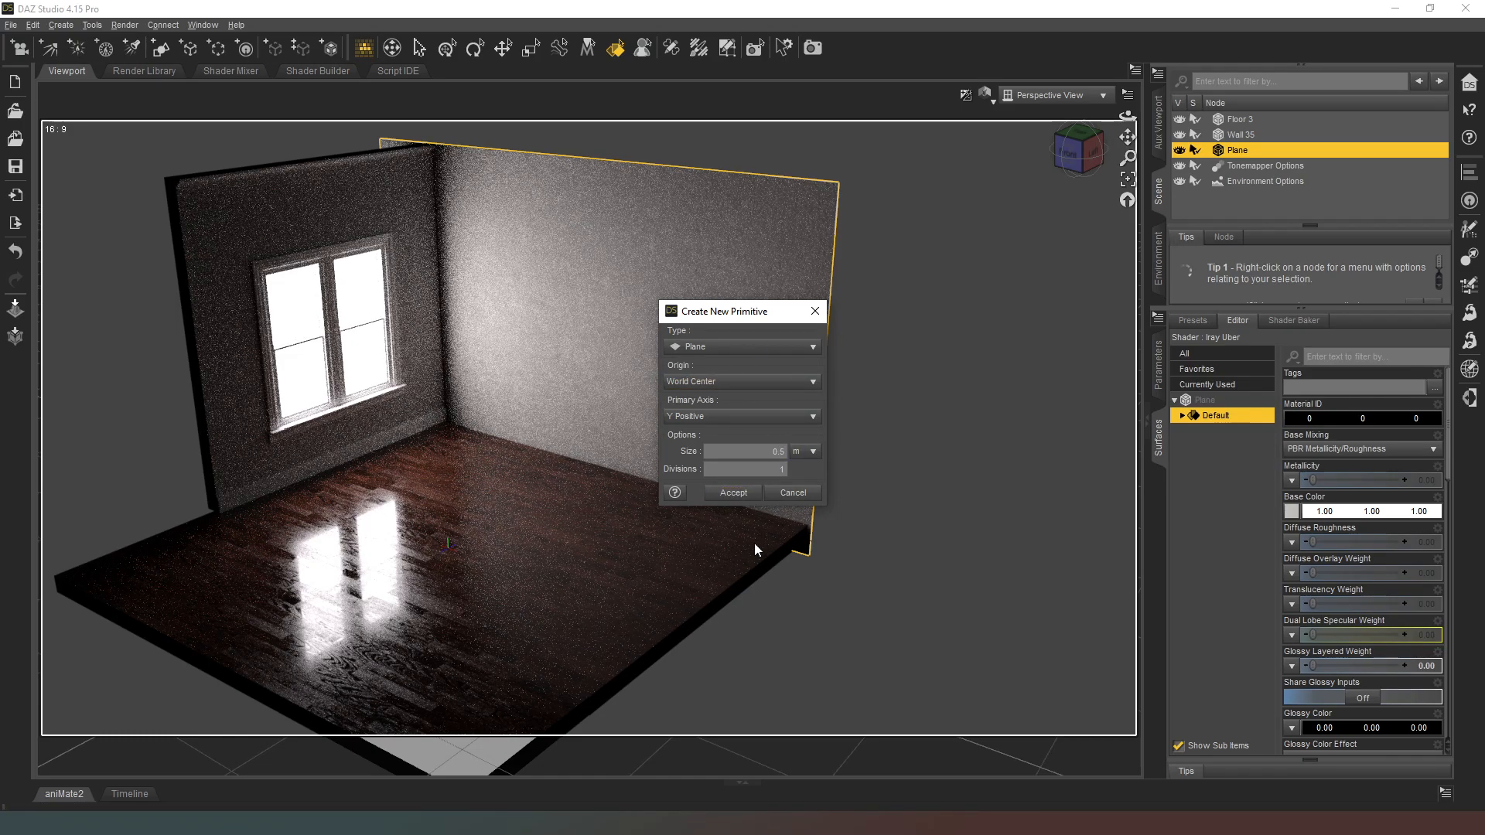
pyautogui.click(735, 499)
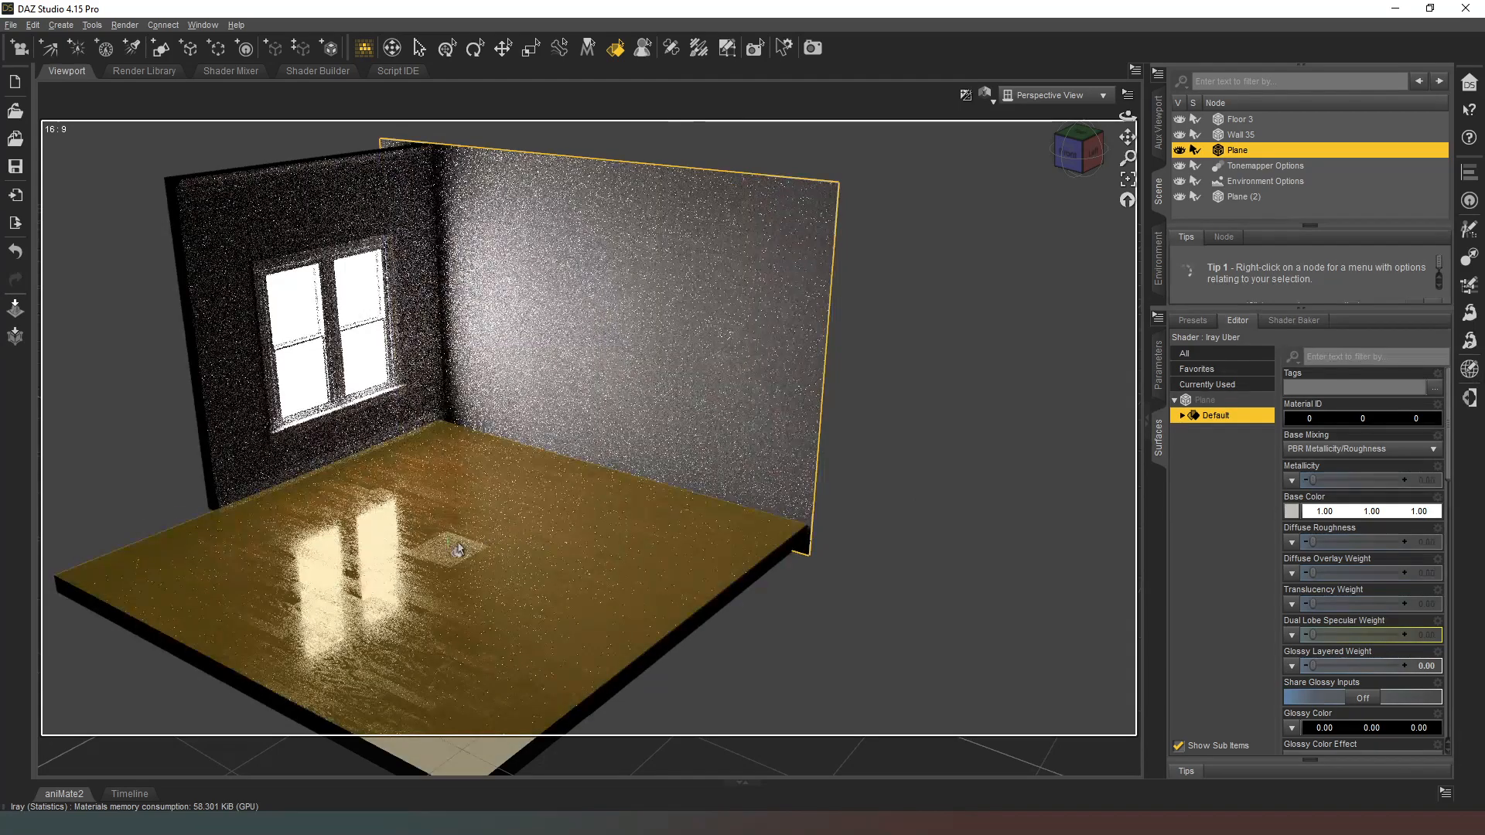
pyautogui.click(502, 48)
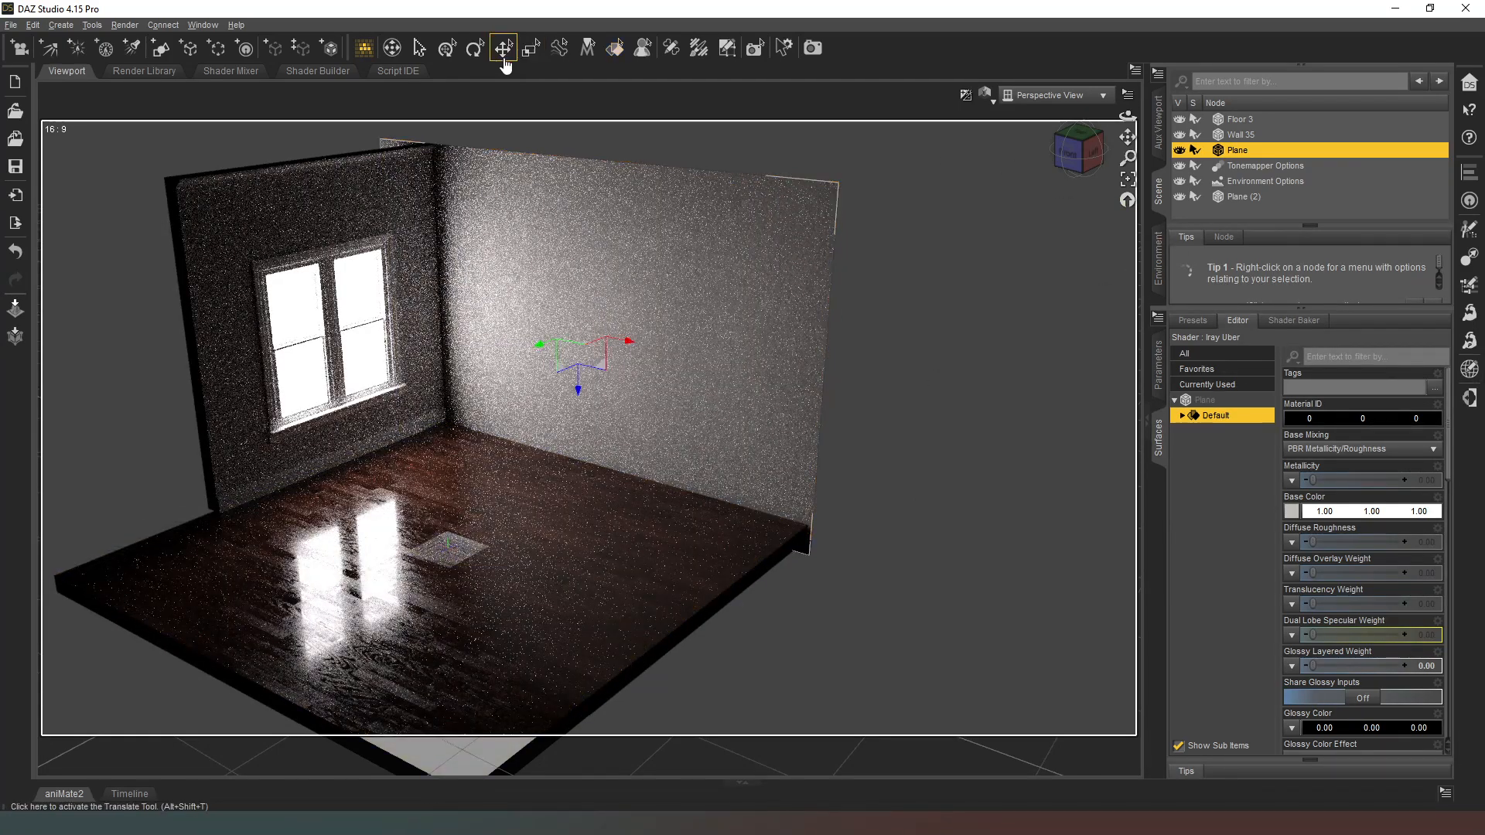
pyautogui.click(1251, 194)
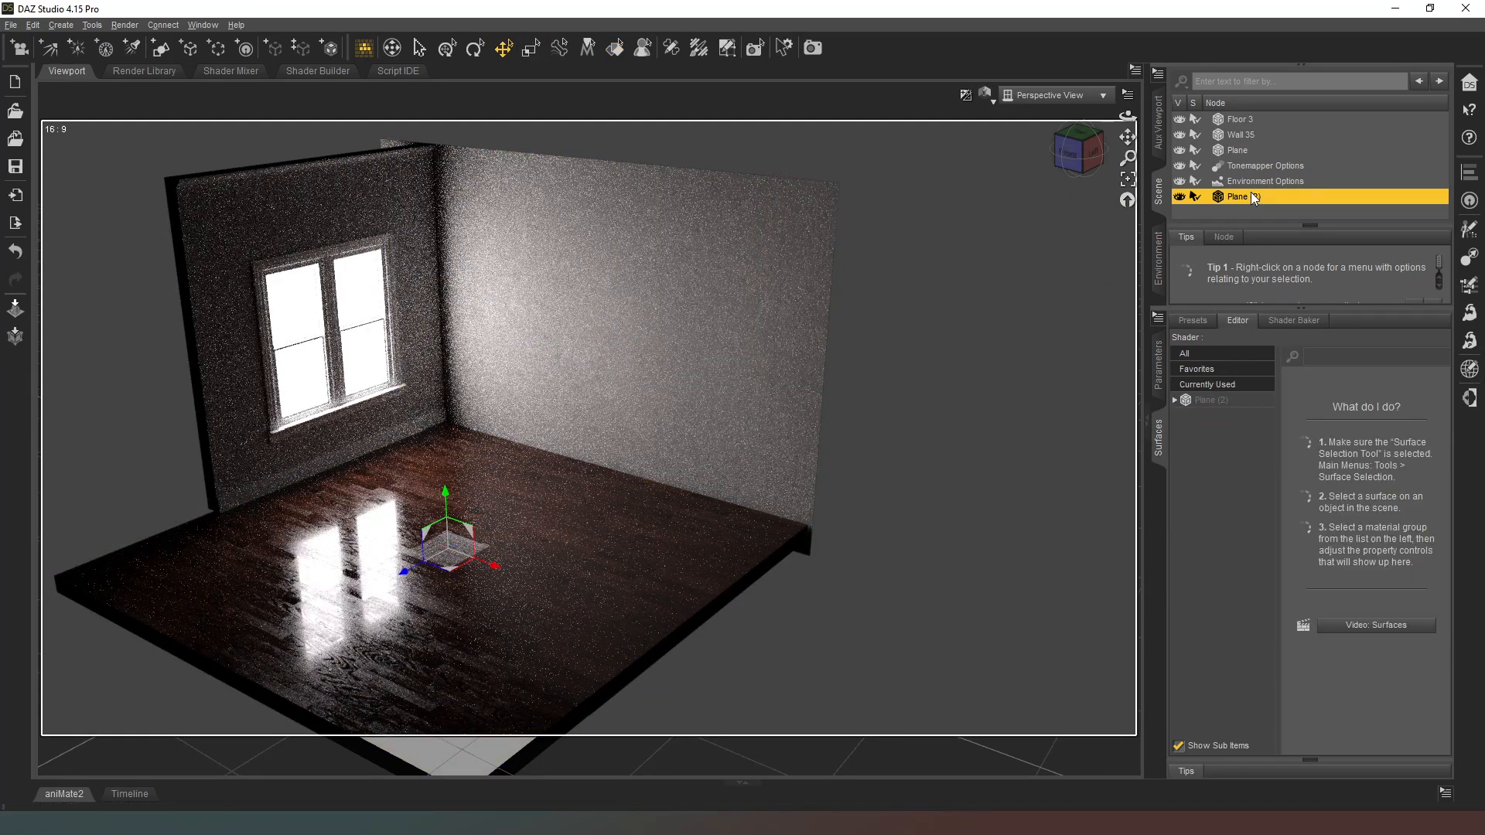
# Step: Give the new small plane's Default surface a pale blue emission color of 0.72, 0.90, 1.00
pyautogui.click(1174, 400)
pyautogui.click(1211, 417)
pyautogui.click(1182, 416)
pyautogui.click(1229, 509)
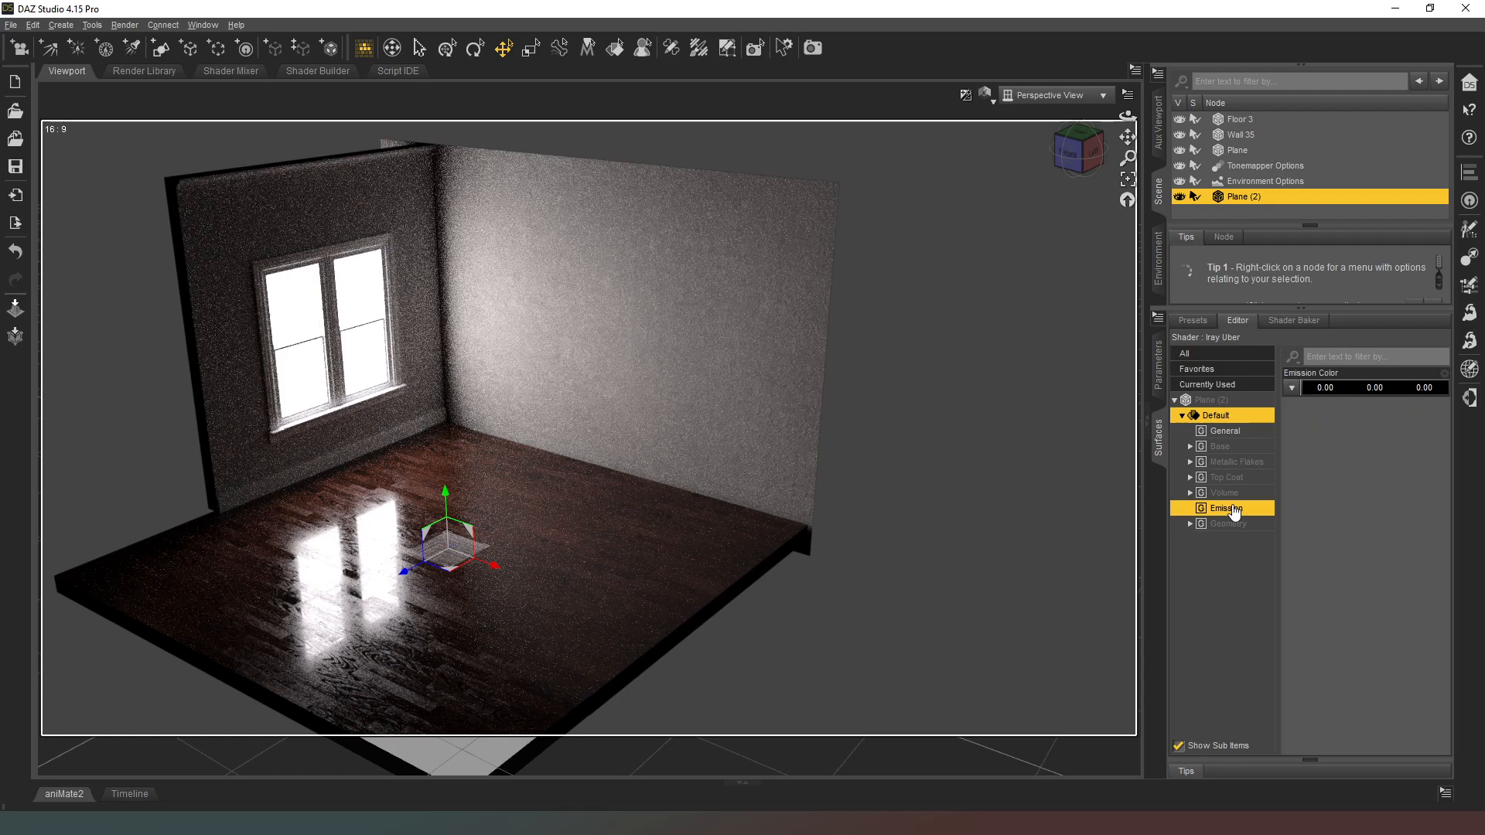
pyautogui.click(1348, 389)
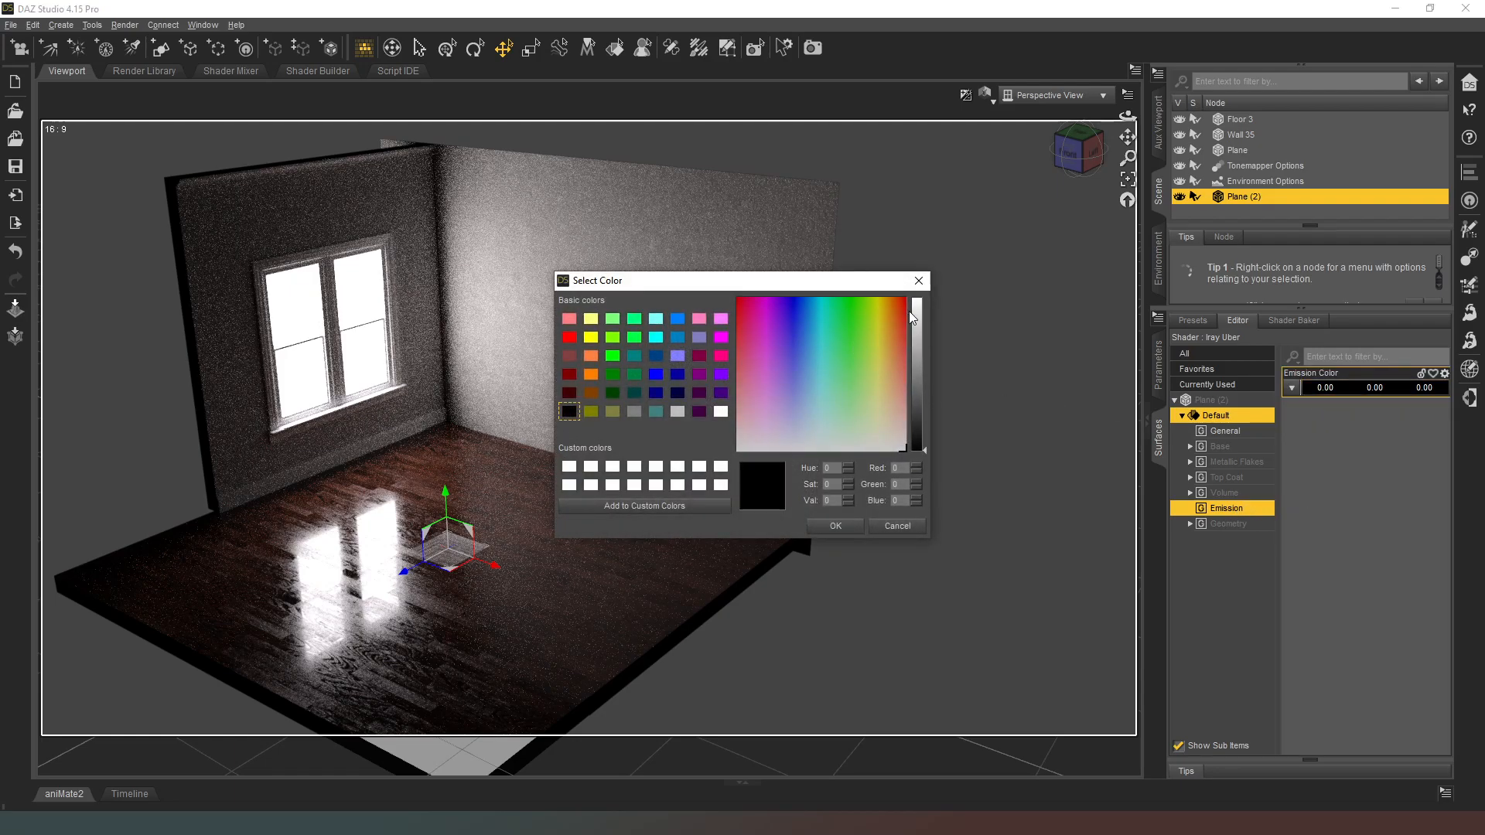
pyautogui.moveTo(912, 313); pyautogui.dragTo(920, 283)
pyautogui.click(816, 429)
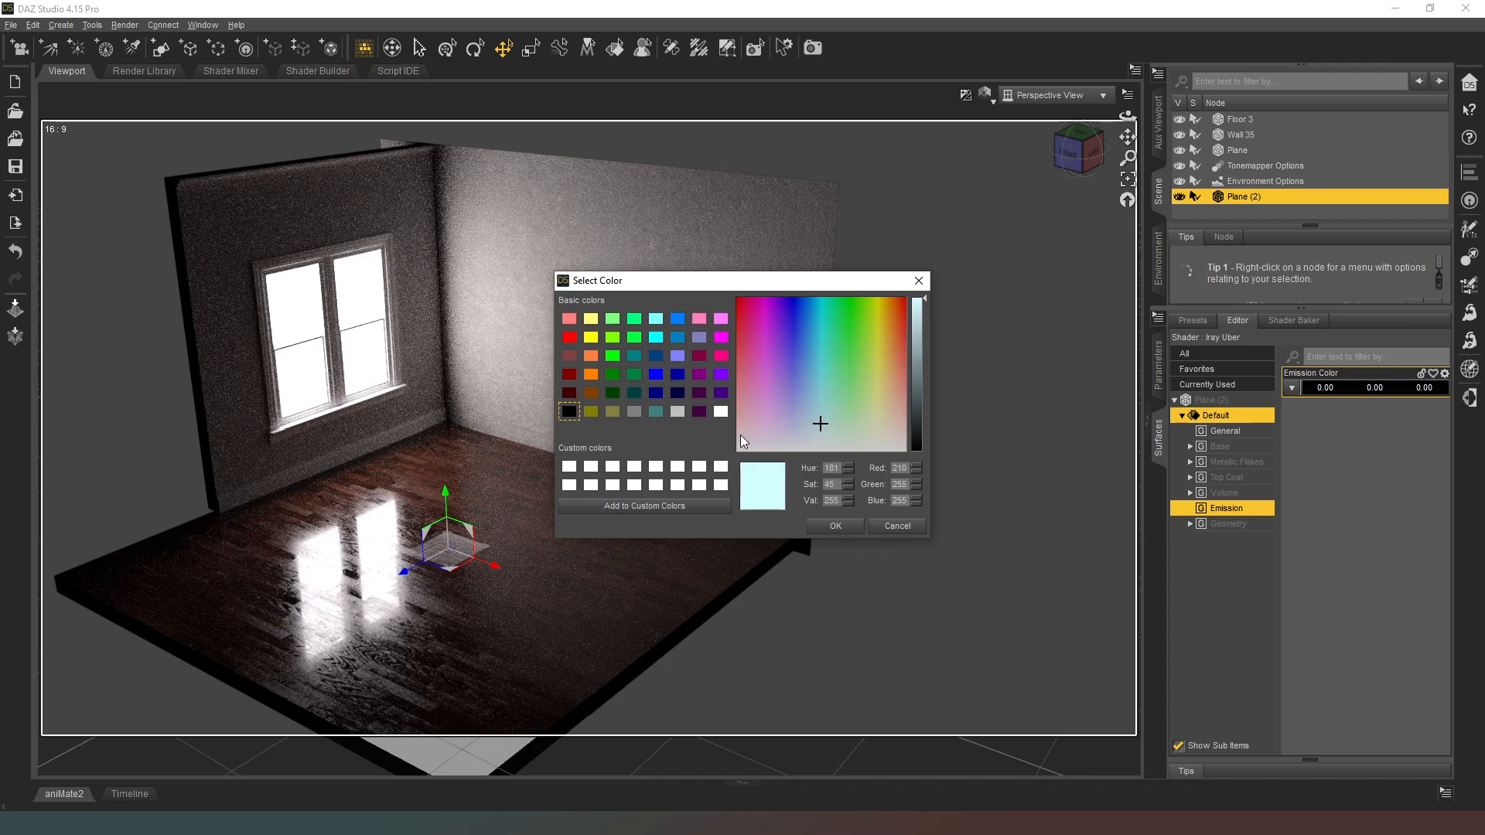
pyautogui.click(816, 430)
pyautogui.click(835, 527)
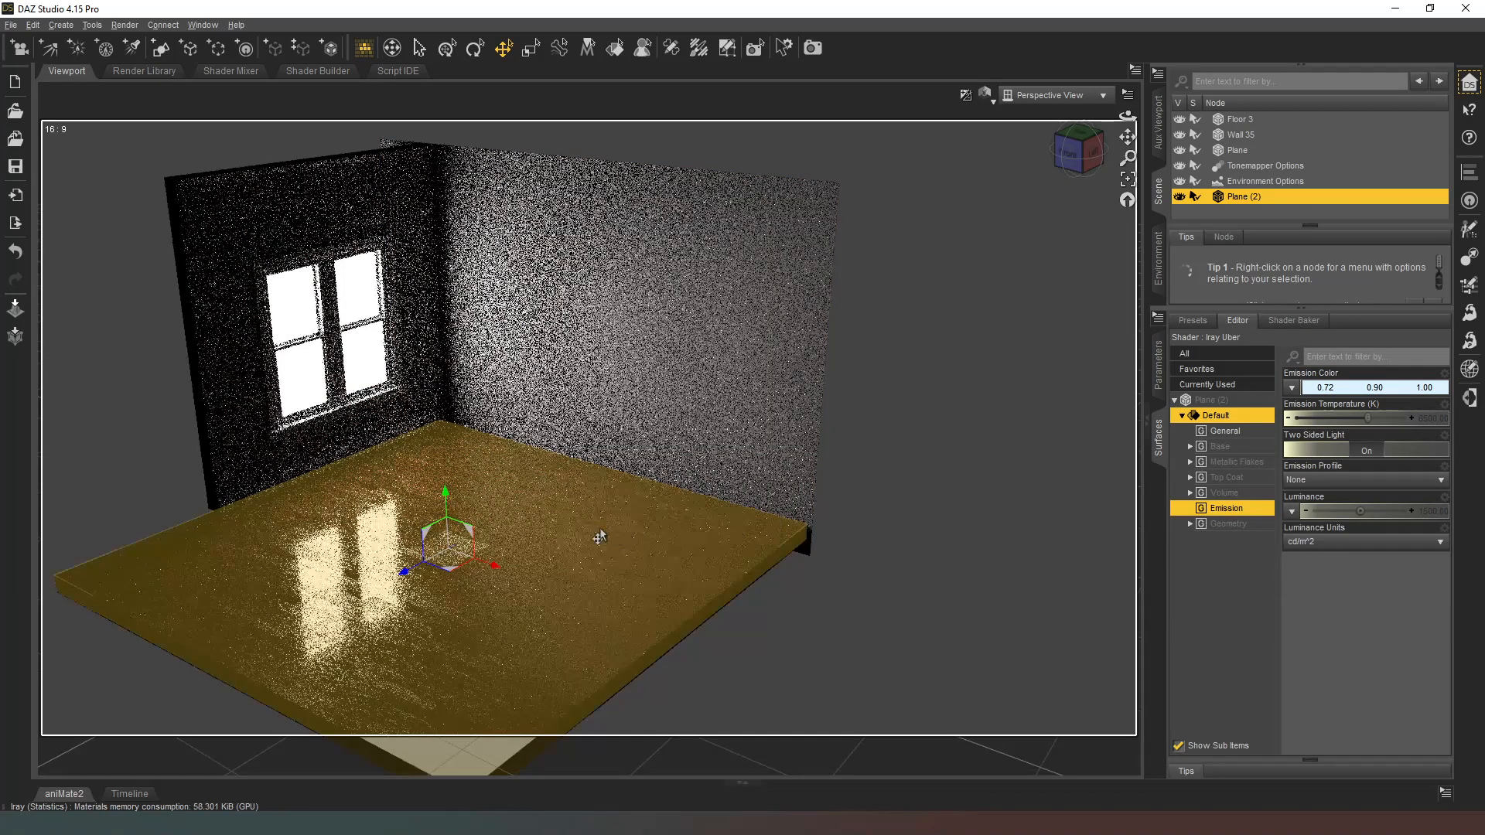
# Step: Raise the small plane to near the top of the walls and set its luminance units to kcd/m^2
pyautogui.moveTo(439, 502); pyautogui.dragTo(430, 93)
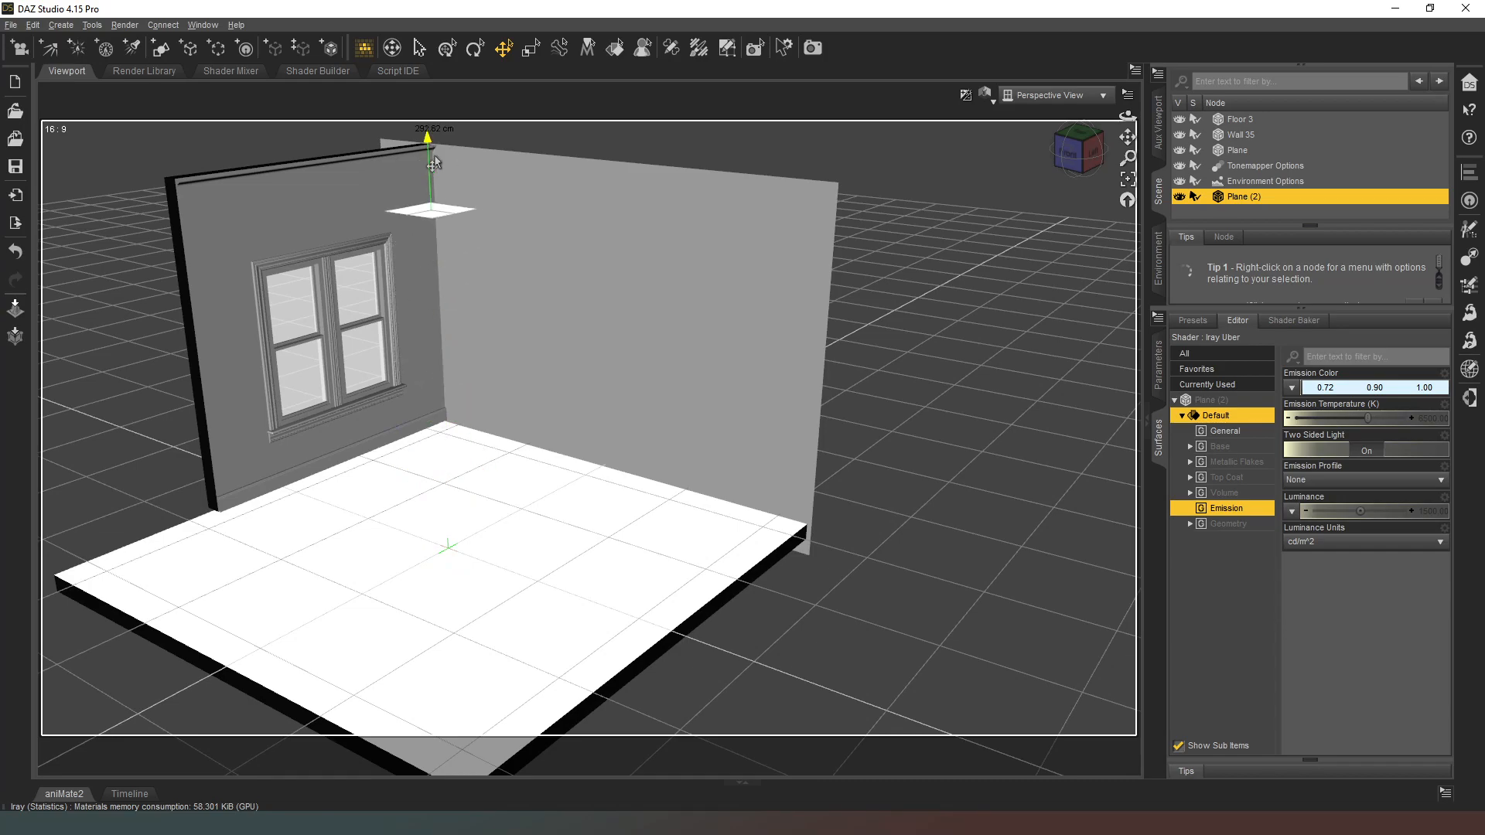
pyautogui.moveTo(382, 230); pyautogui.dragTo(440, 203)
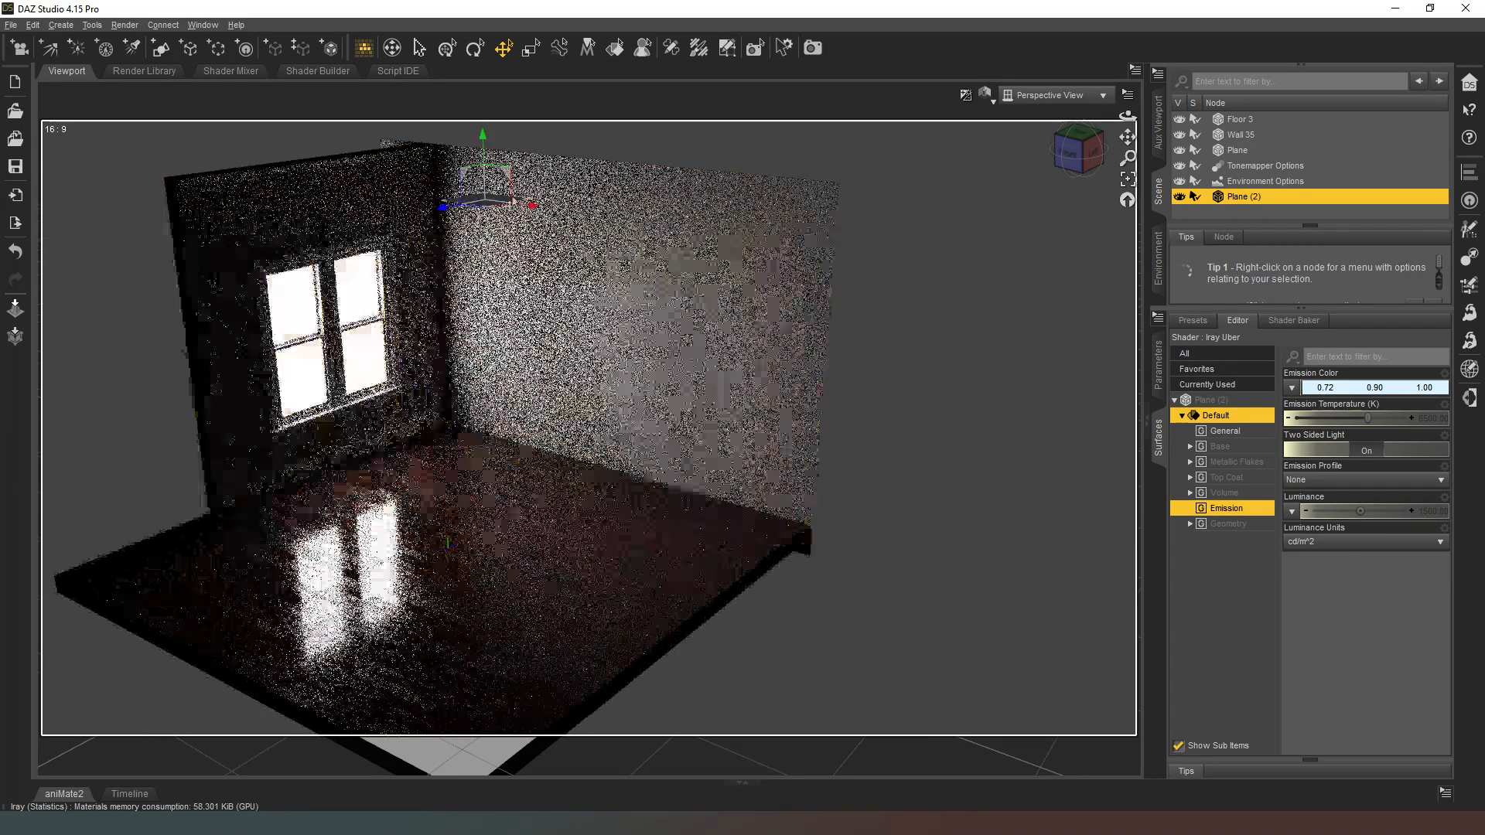
pyautogui.click(1335, 543)
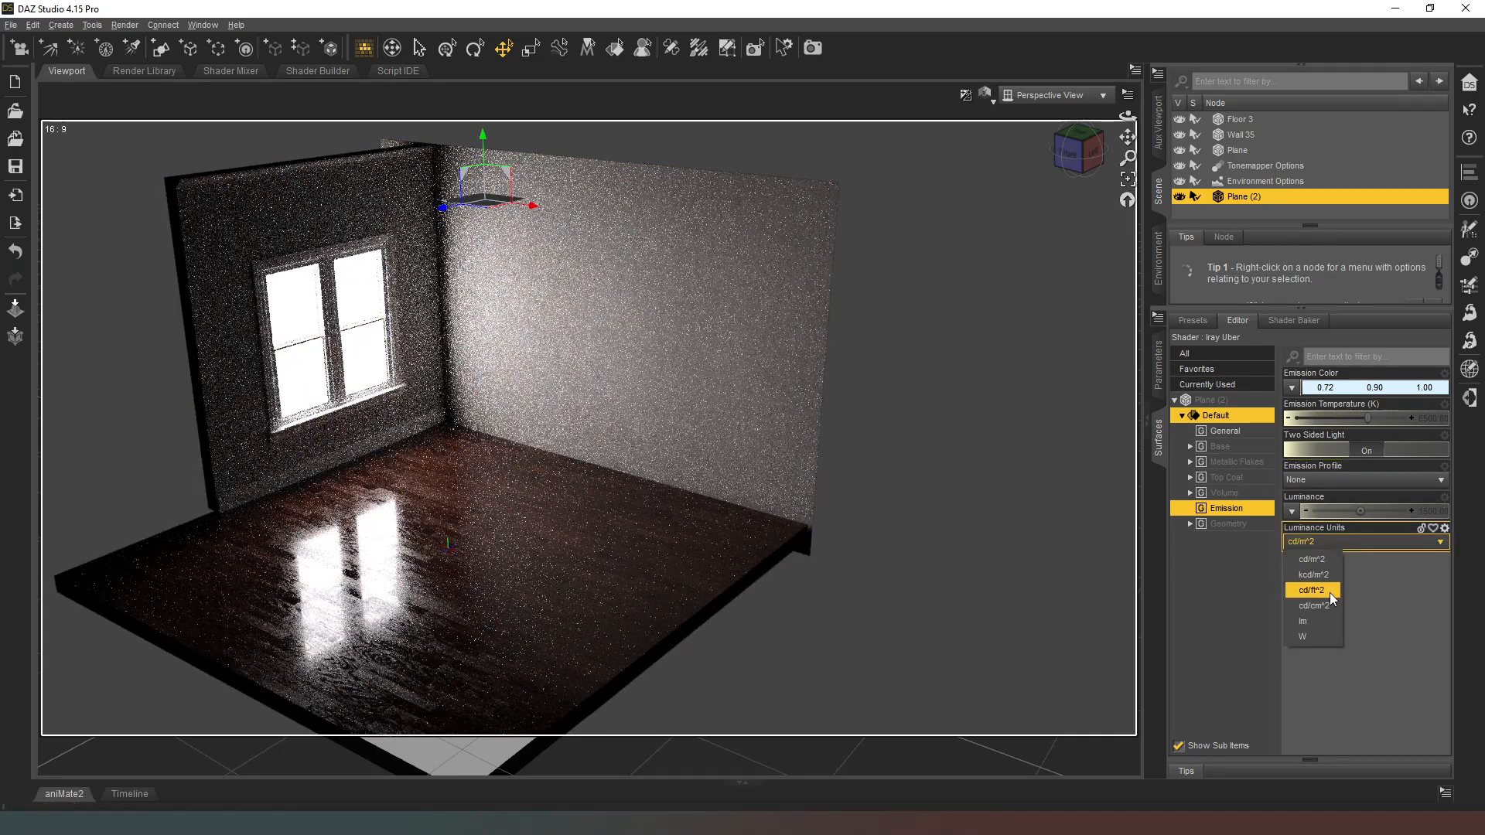
pyautogui.click(1313, 574)
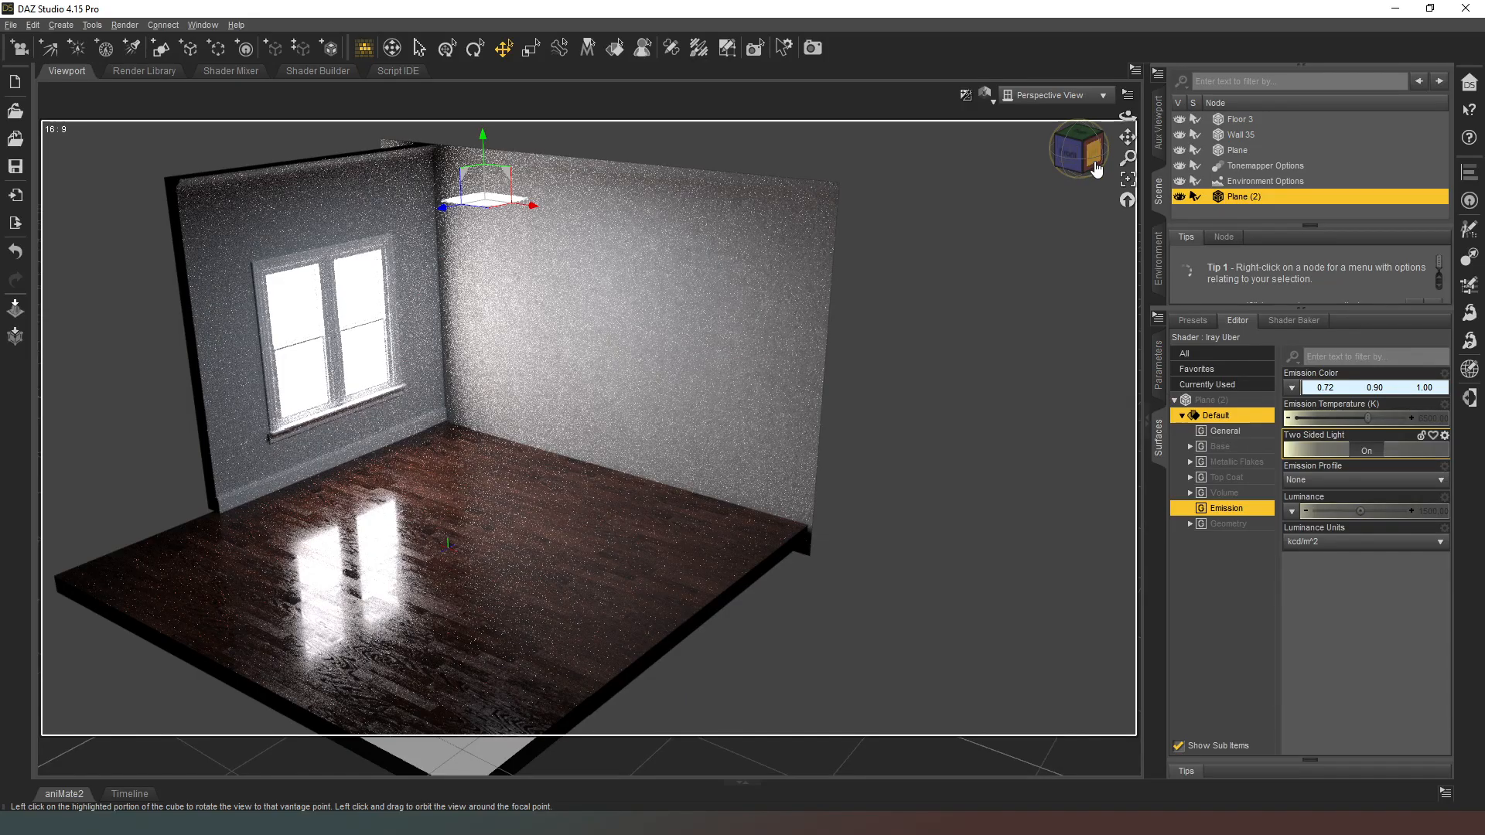
# Step: Move the overhead light plane horizontally toward the window wall while viewing the room from above
pyautogui.moveTo(1096, 154); pyautogui.dragTo(1131, 228)
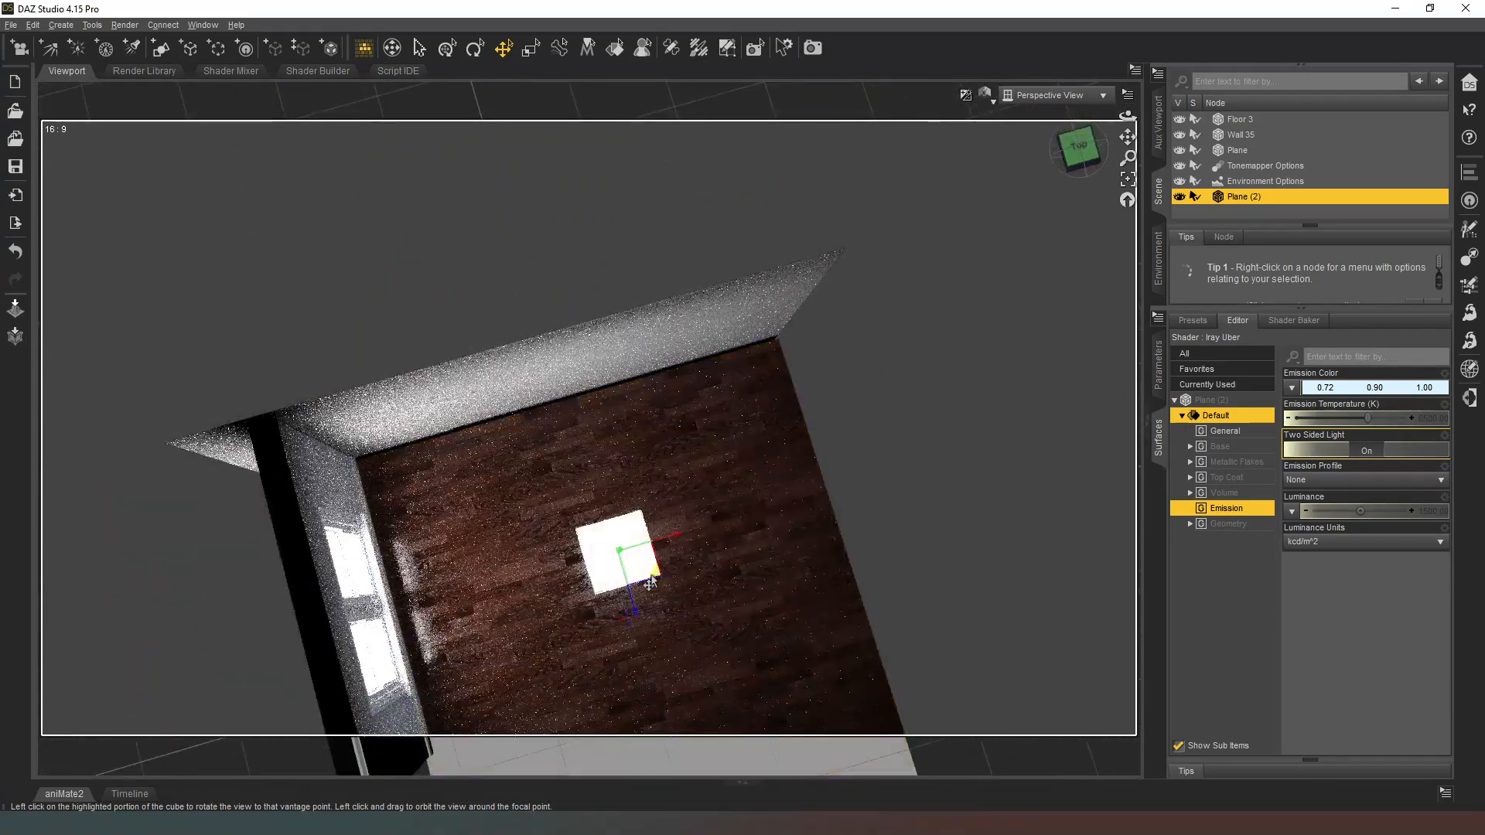
pyautogui.moveTo(654, 573); pyautogui.dragTo(568, 569)
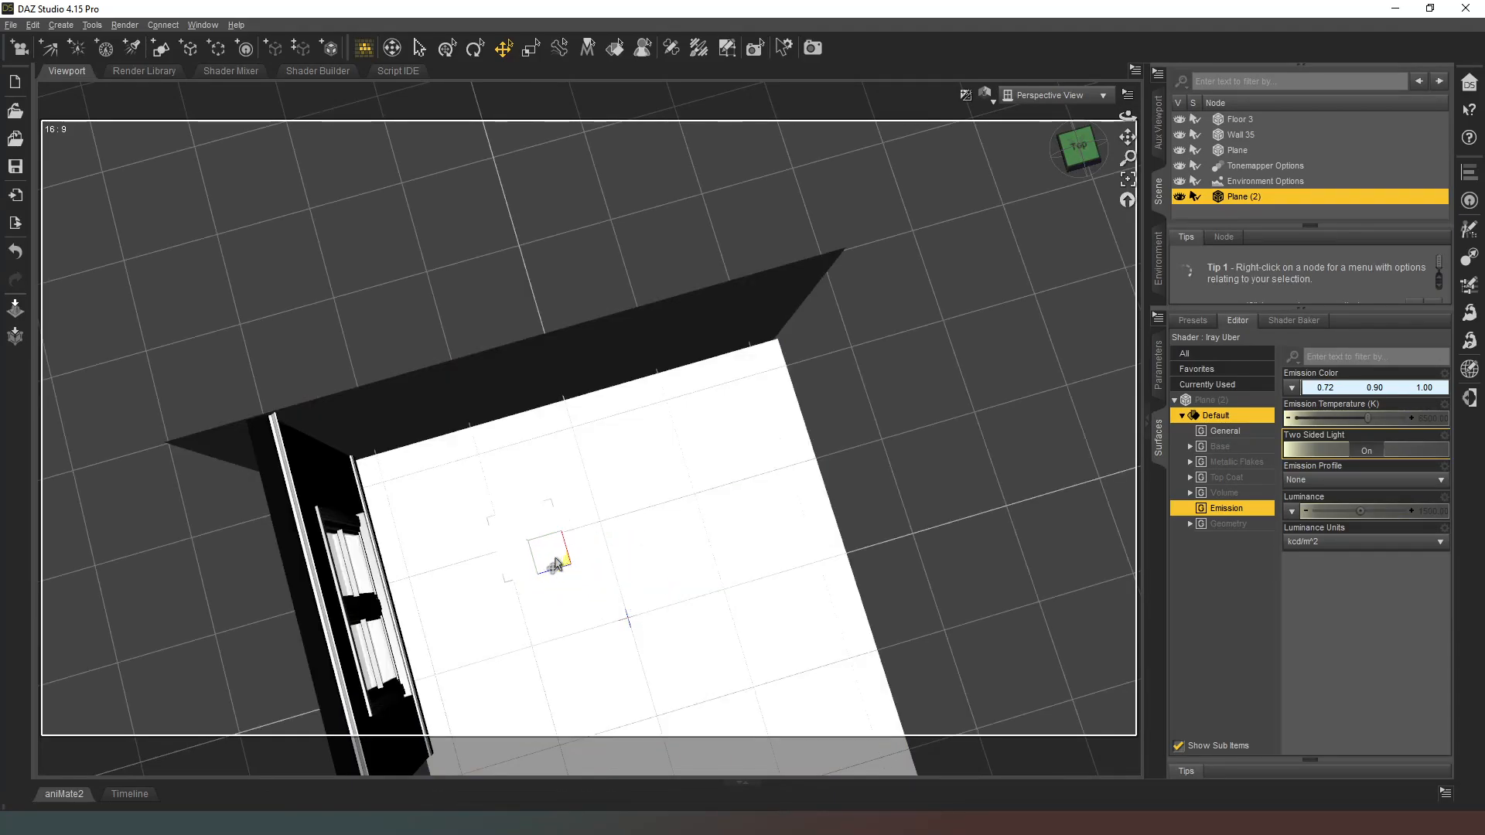
pyautogui.moveTo(1084, 148)
pyautogui.mouseDown()
pyautogui.moveTo(1071, 138)
pyautogui.moveTo(1110, 137)
pyautogui.mouseUp()
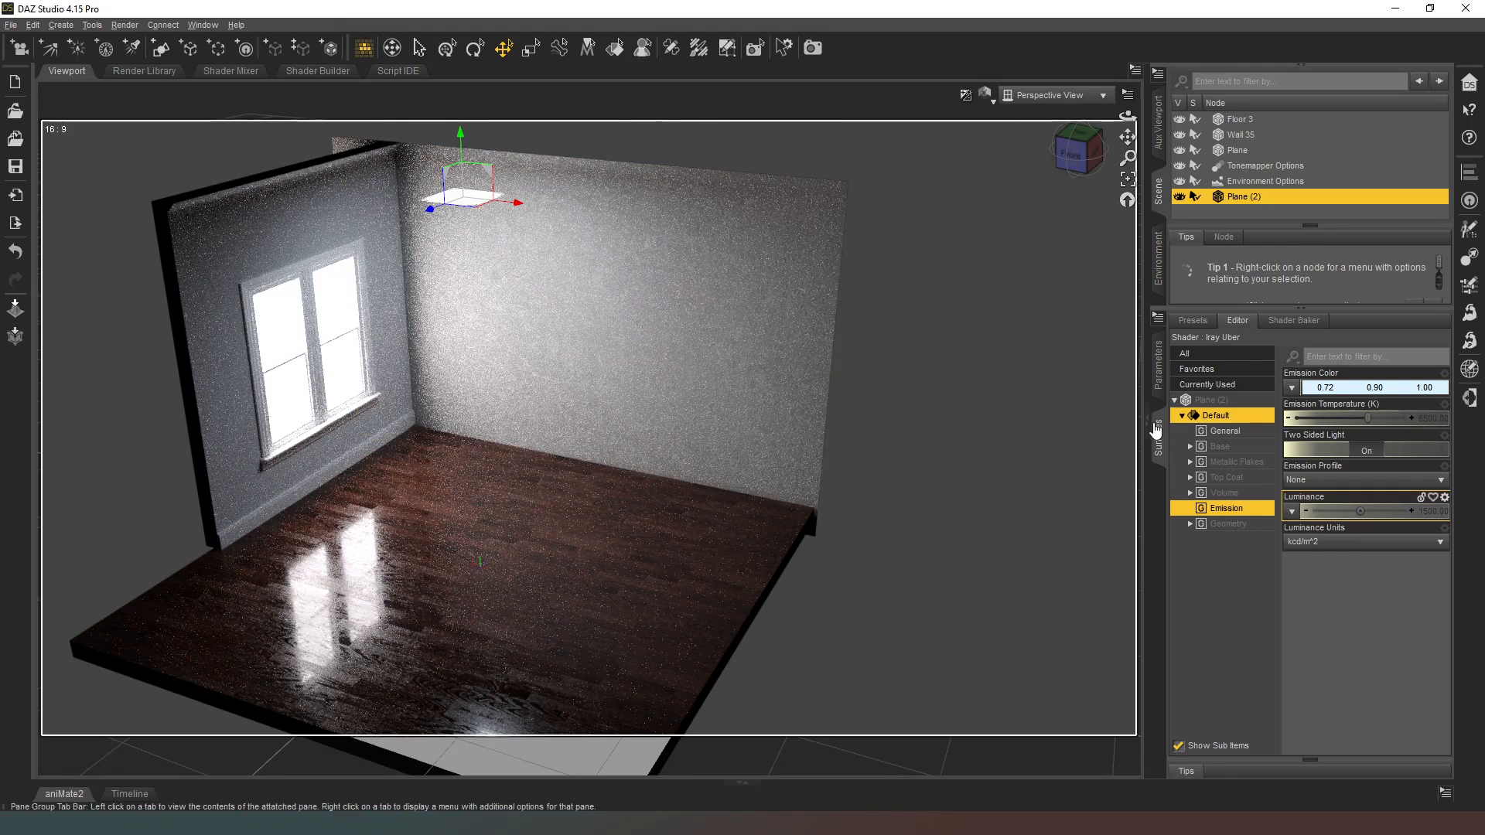
# Step: Switch the viewport draw style from the Iray preview to Texture Shaded
pyautogui.click(990, 111)
pyautogui.click(993, 103)
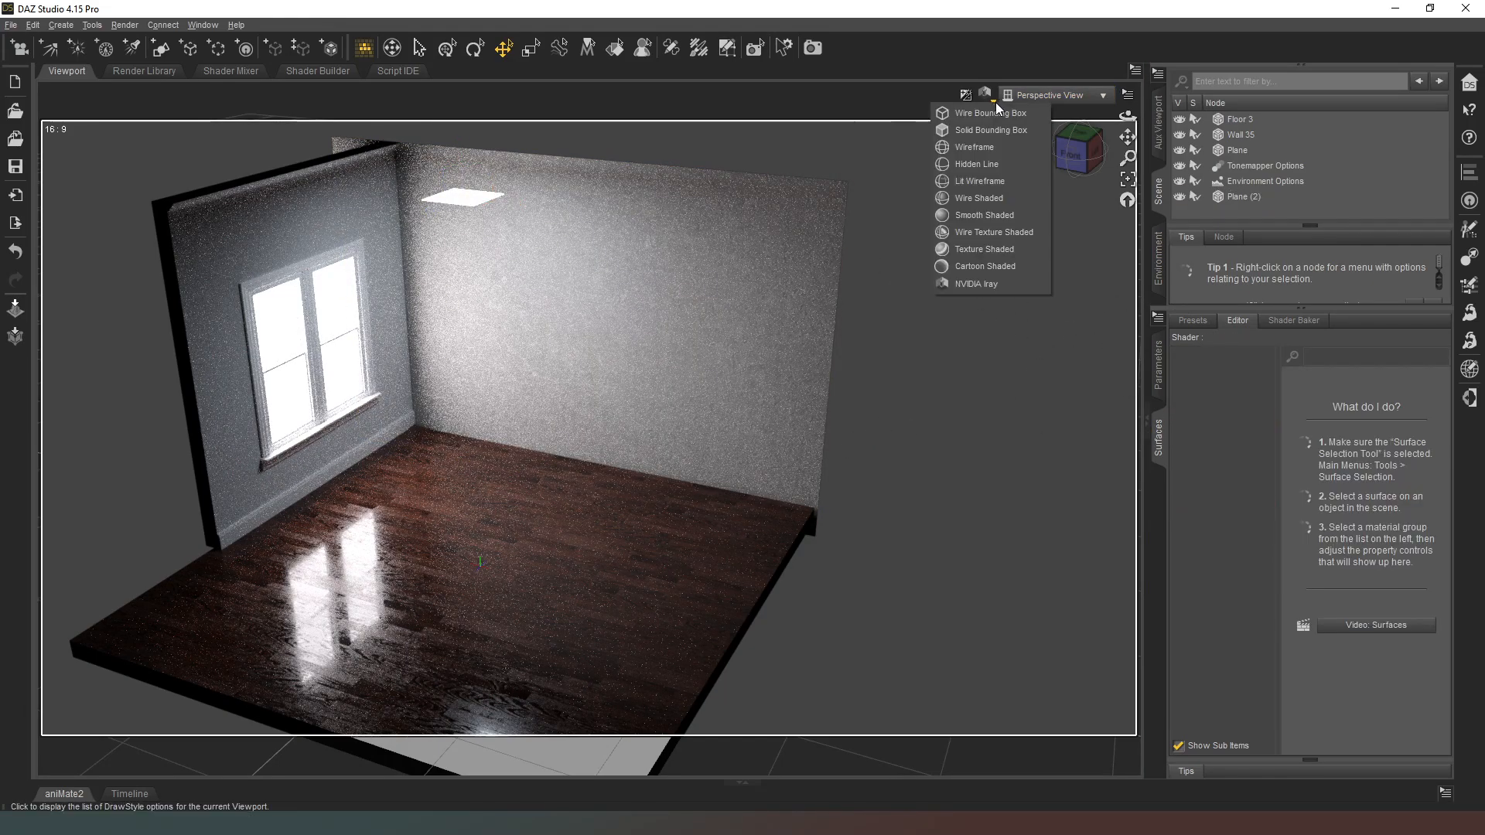
pyautogui.click(986, 249)
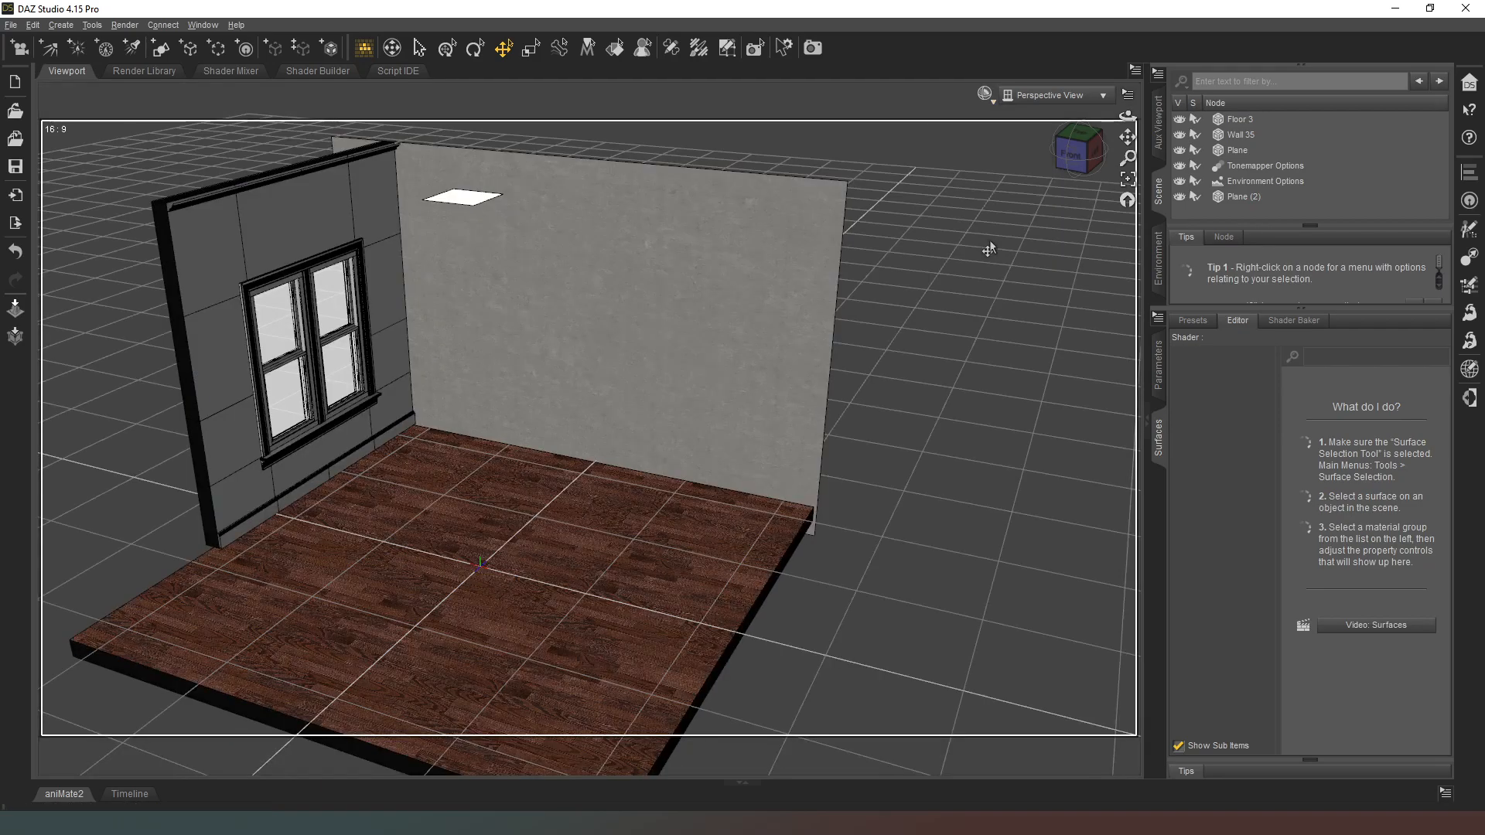
pyautogui.click(991, 100)
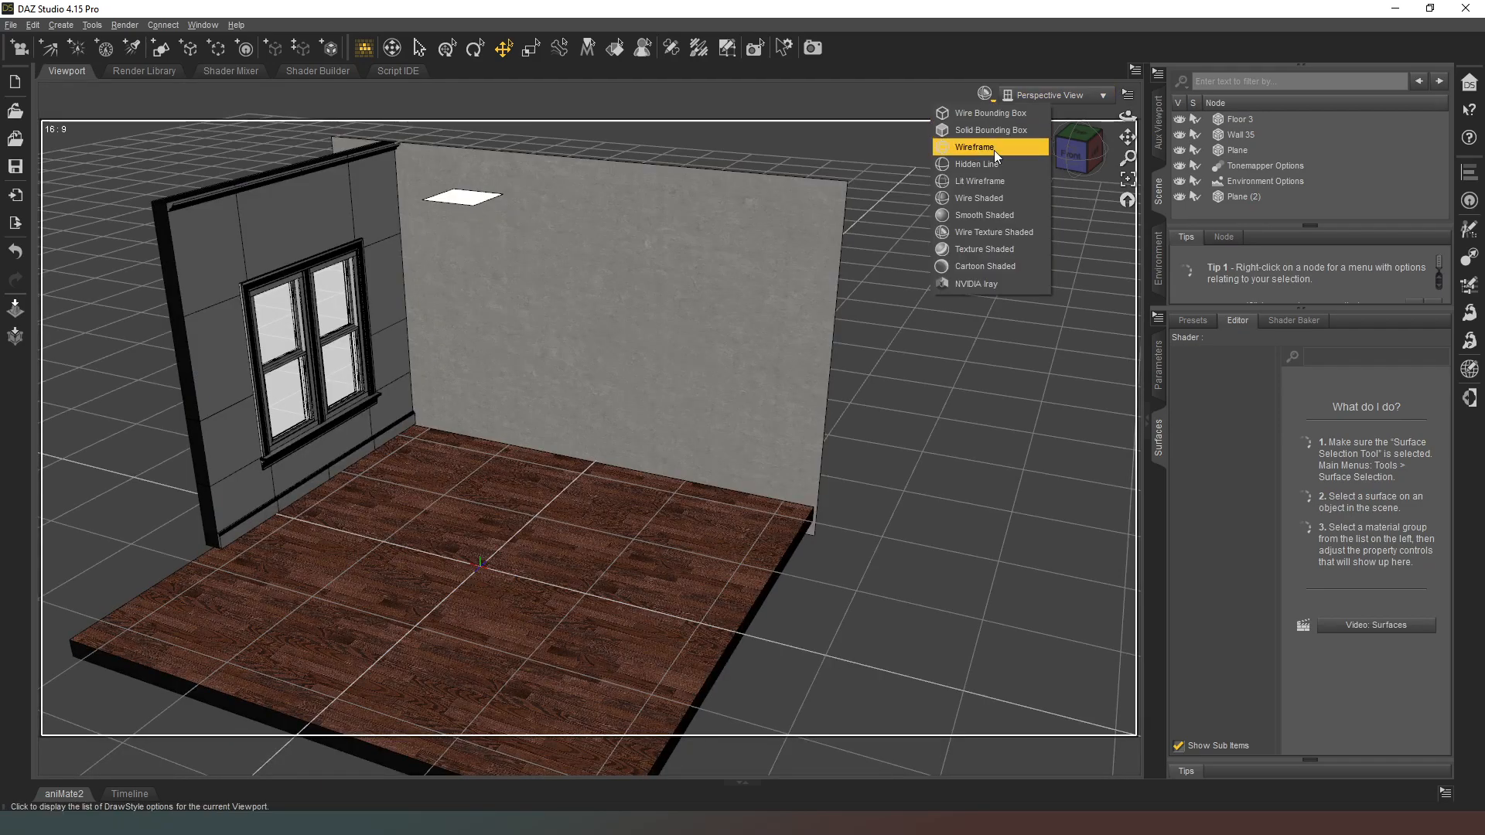
pyautogui.click(983, 235)
# Step: Group Floor 3, Wall 35, Plane and Plane (2) into a new group named Walls, and clear the selection
pyautogui.click(1232, 197)
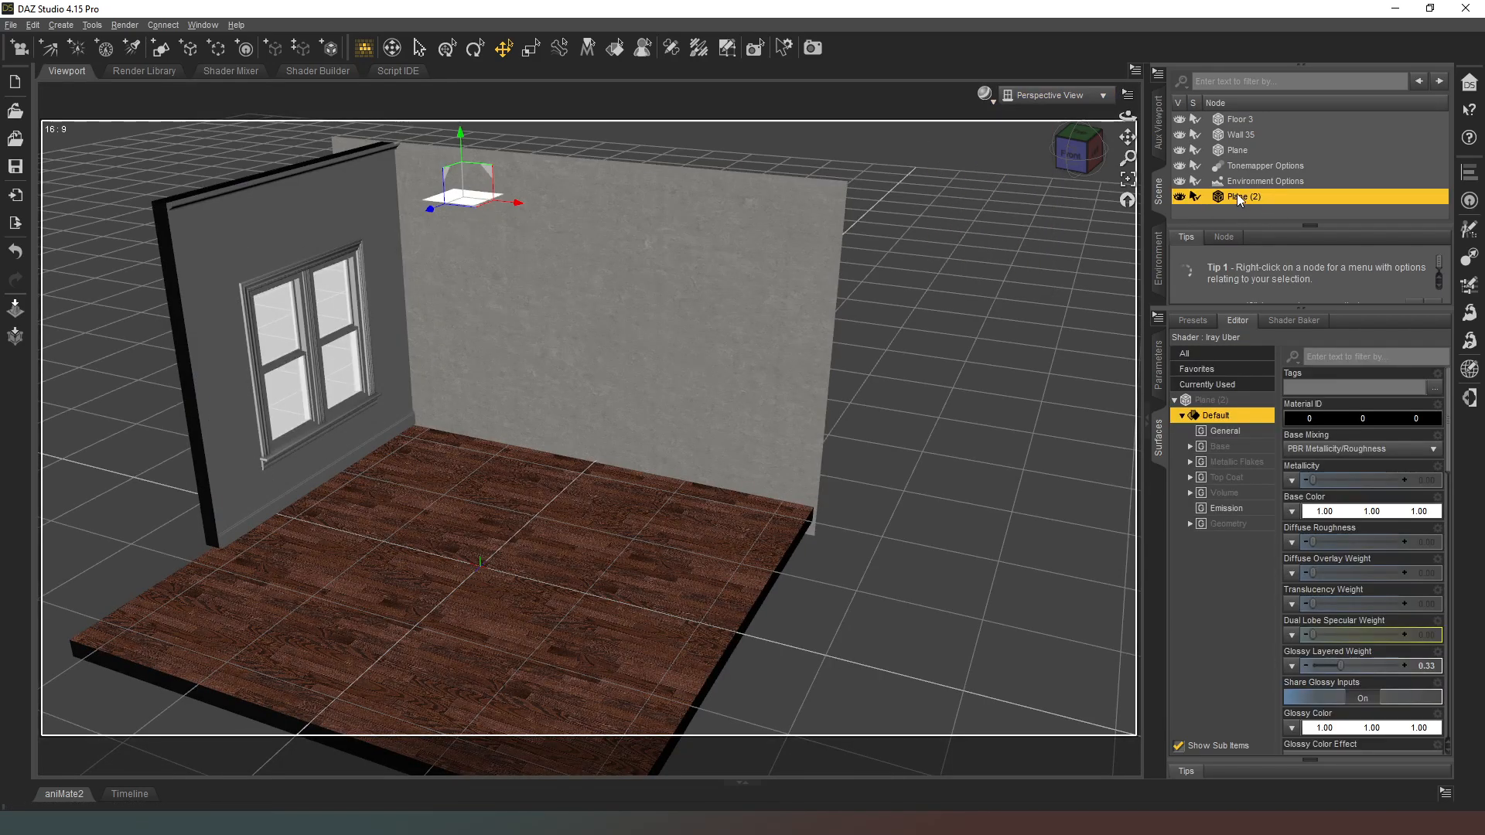
pyautogui.moveTo(1241, 197)
pyautogui.mouseDown()
pyautogui.moveTo(1250, 158)
pyautogui.moveTo(1242, 172)
pyautogui.mouseUp()
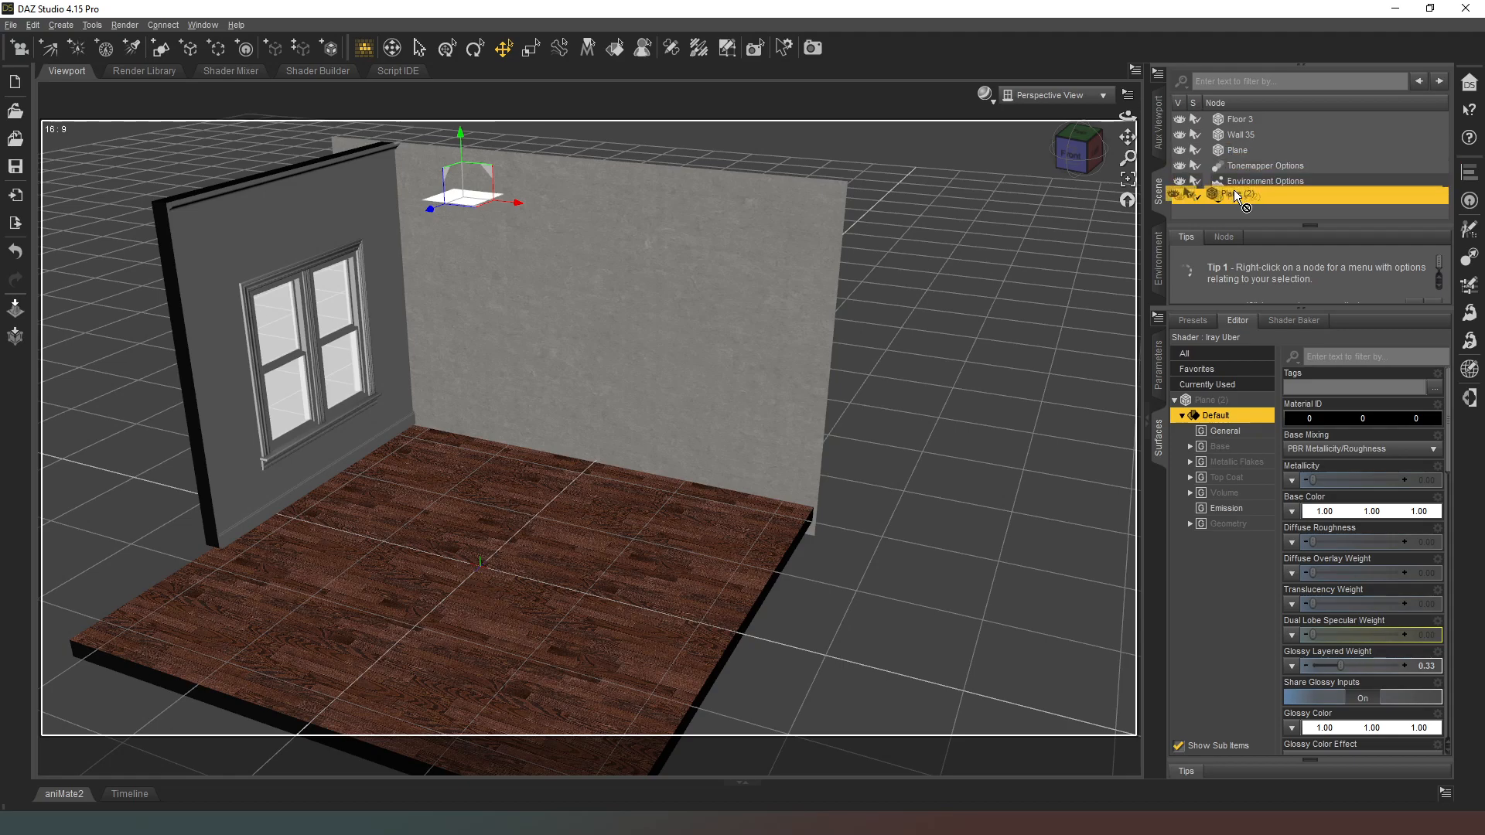
pyautogui.keyDown('ctrl'); pyautogui.click(1237, 150); pyautogui.keyUp('ctrl')
pyautogui.keyDown('ctrl'); pyautogui.click(1239, 135); pyautogui.keyUp('ctrl')
pyautogui.keyDown('ctrl'); pyautogui.click(1245, 121); pyautogui.keyUp('ctrl')
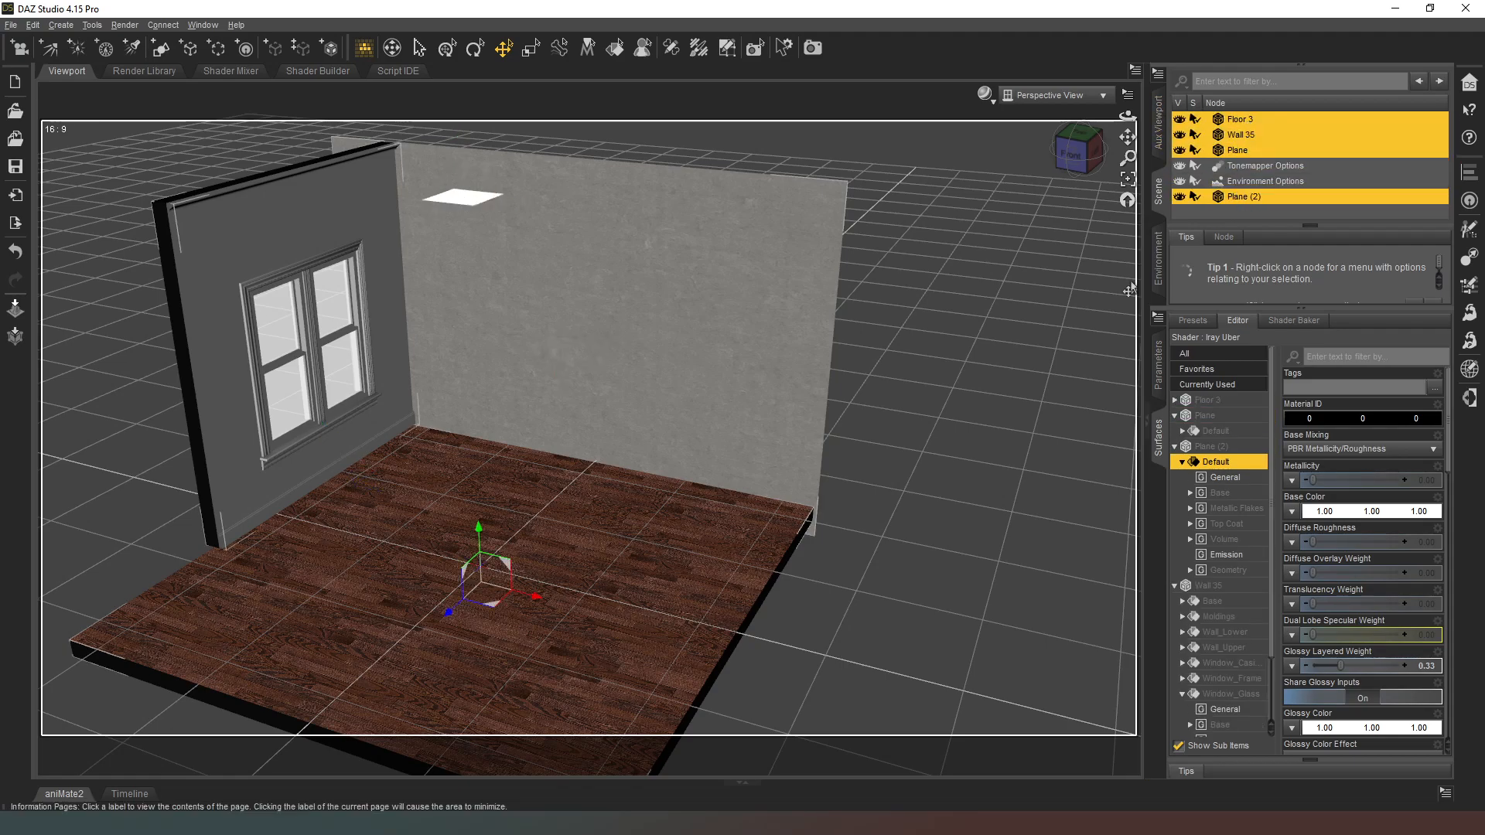
pyautogui.click(207, 50)
pyautogui.moveTo(688, 392); pyautogui.dragTo(543, 357)
pyautogui.write('Walls')
pyautogui.press('Tab')
pyautogui.write('Walls')
pyautogui.press('Return')
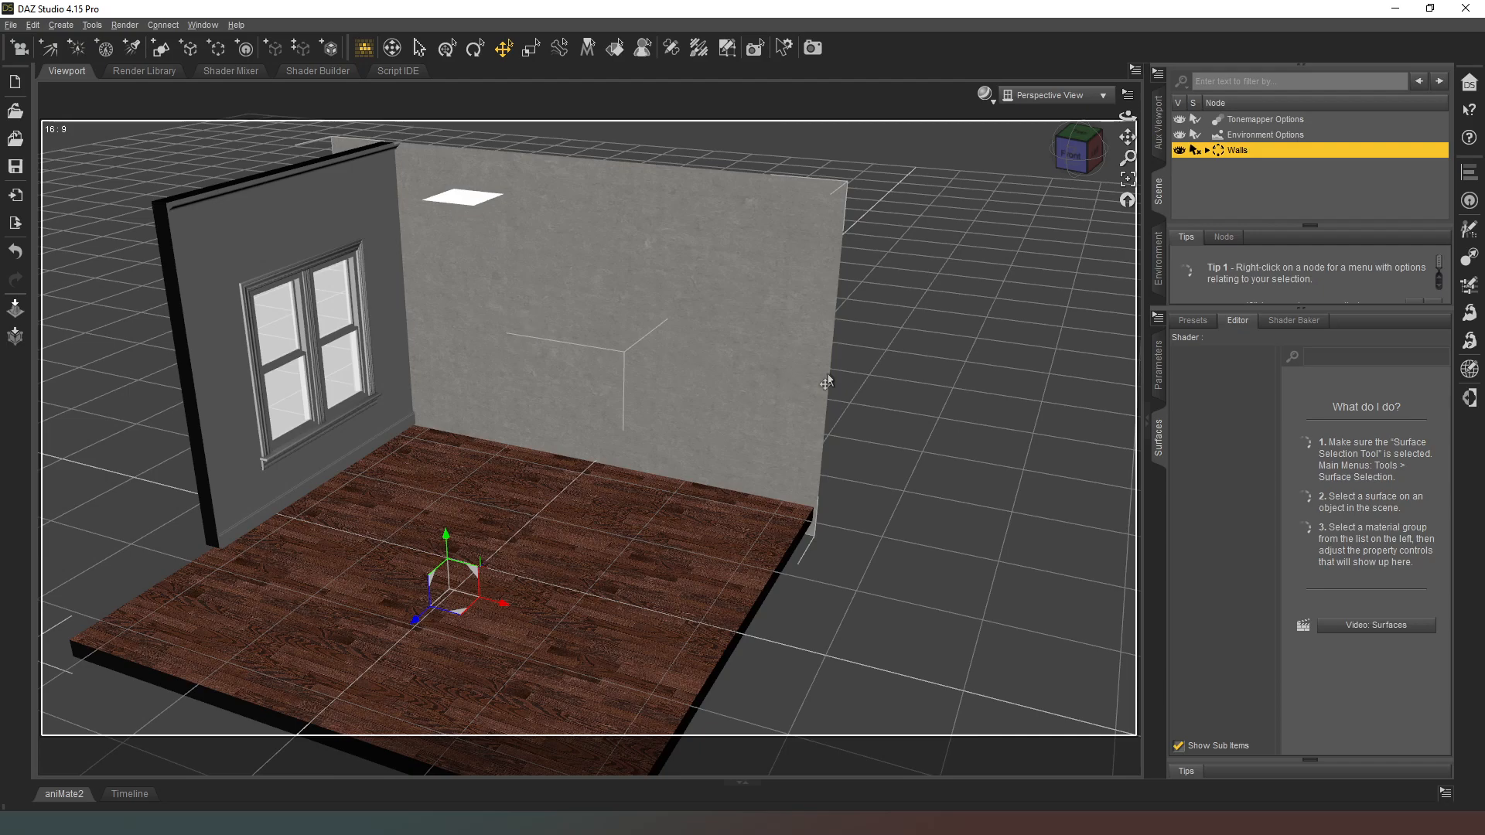
pyautogui.click(1005, 224)
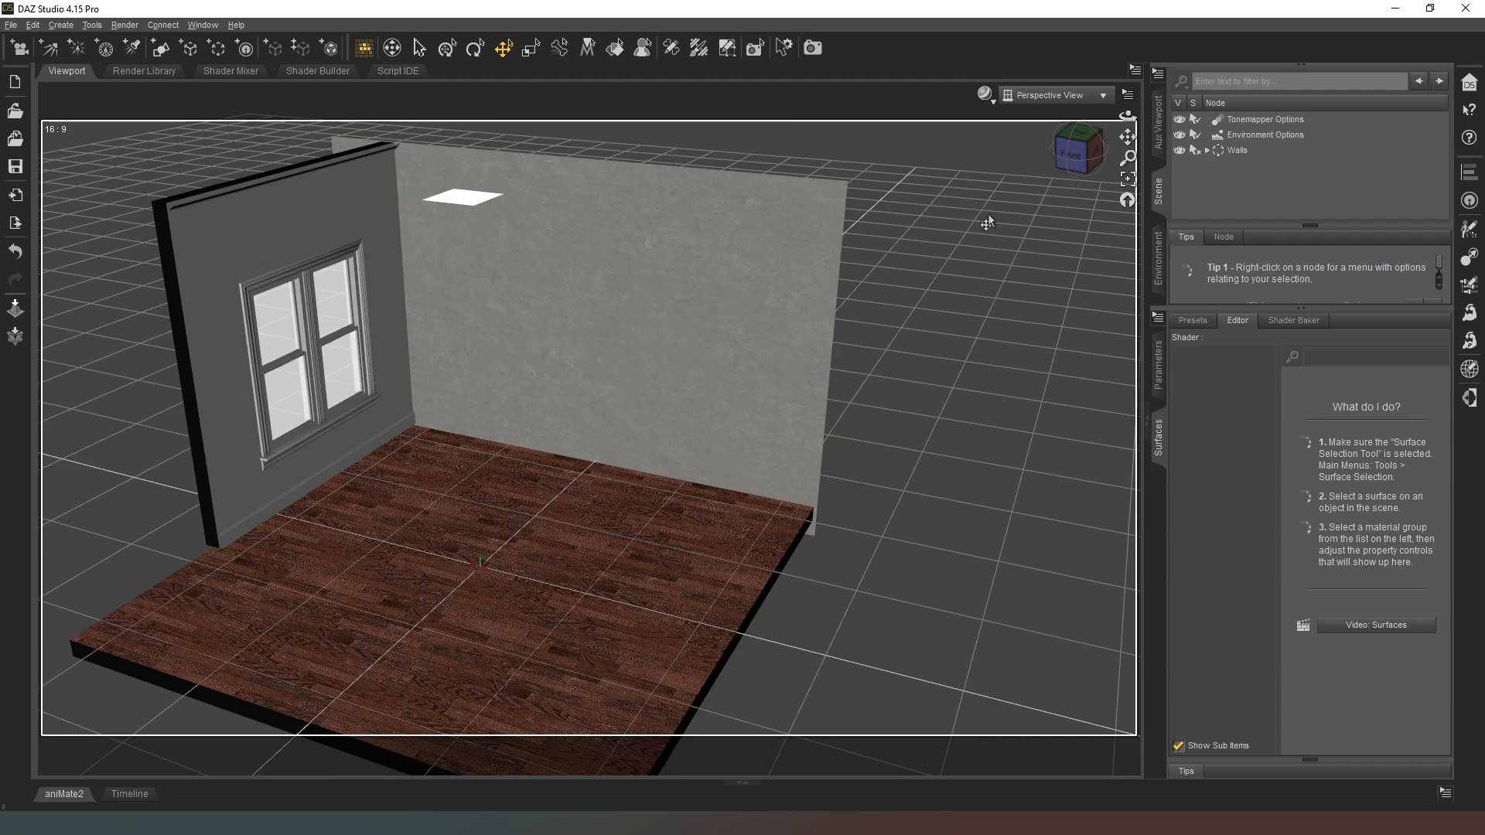
# Step: Load the KAHH Bath Tub and place it in the window corner with Y Rotate -90, at about X -95, Z -177
pyautogui.moveTo(1077, 150); pyautogui.dragTo(1028, 174)
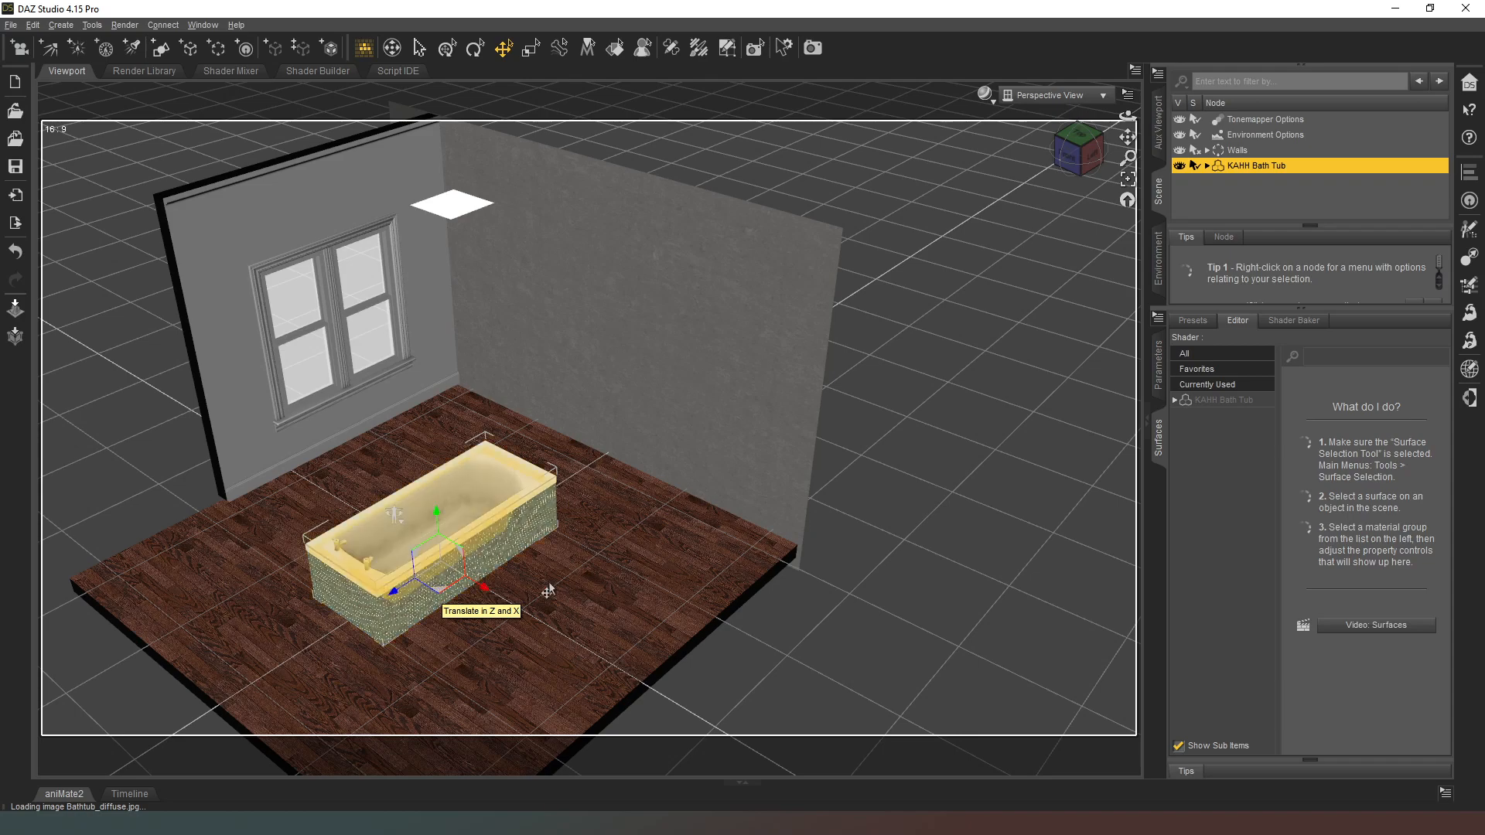
pyautogui.click(1158, 365)
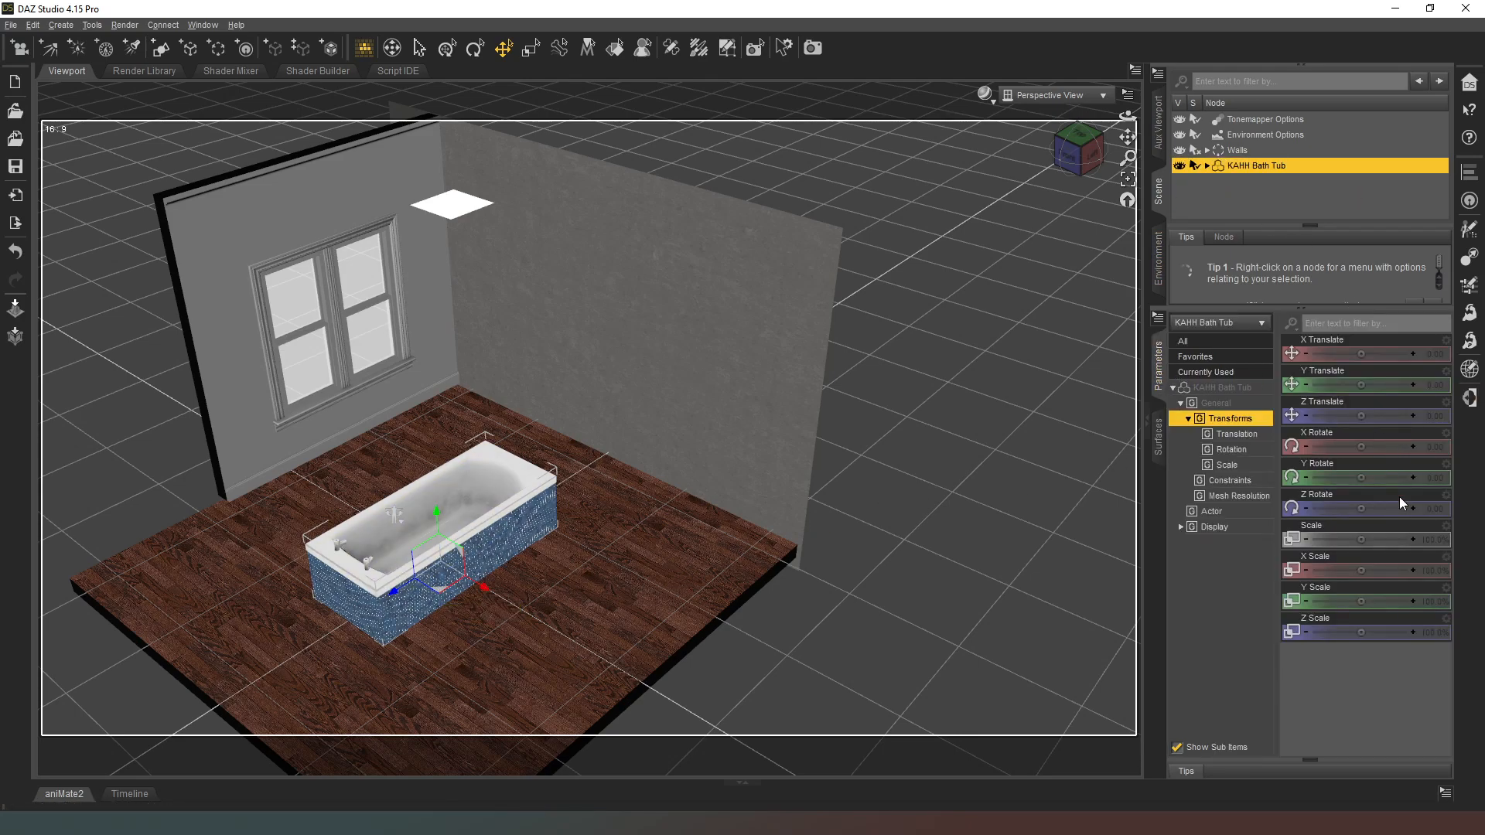
pyautogui.click(1436, 478)
pyautogui.write('-90')
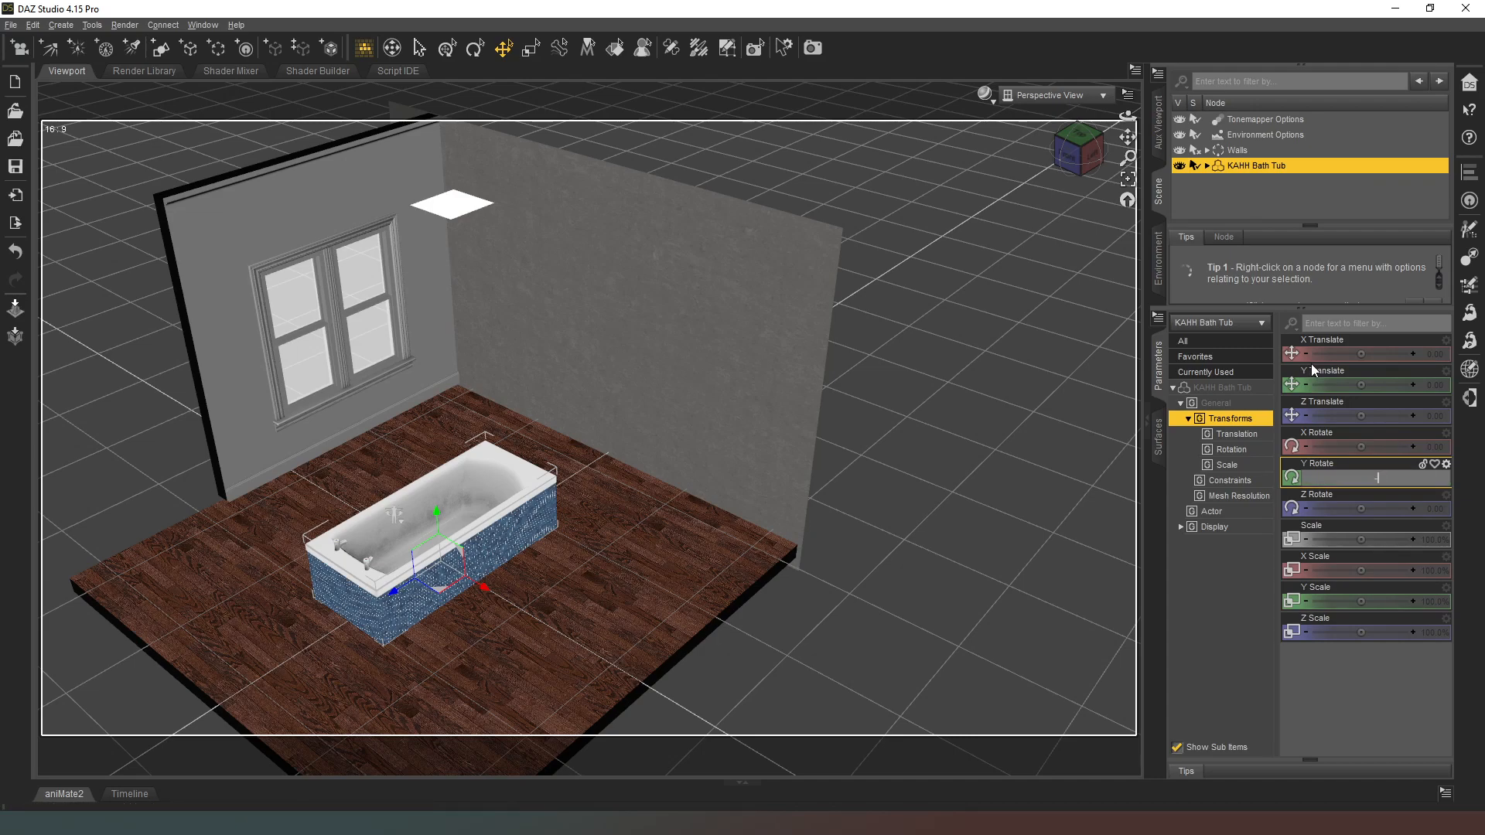
pyautogui.press('Return')
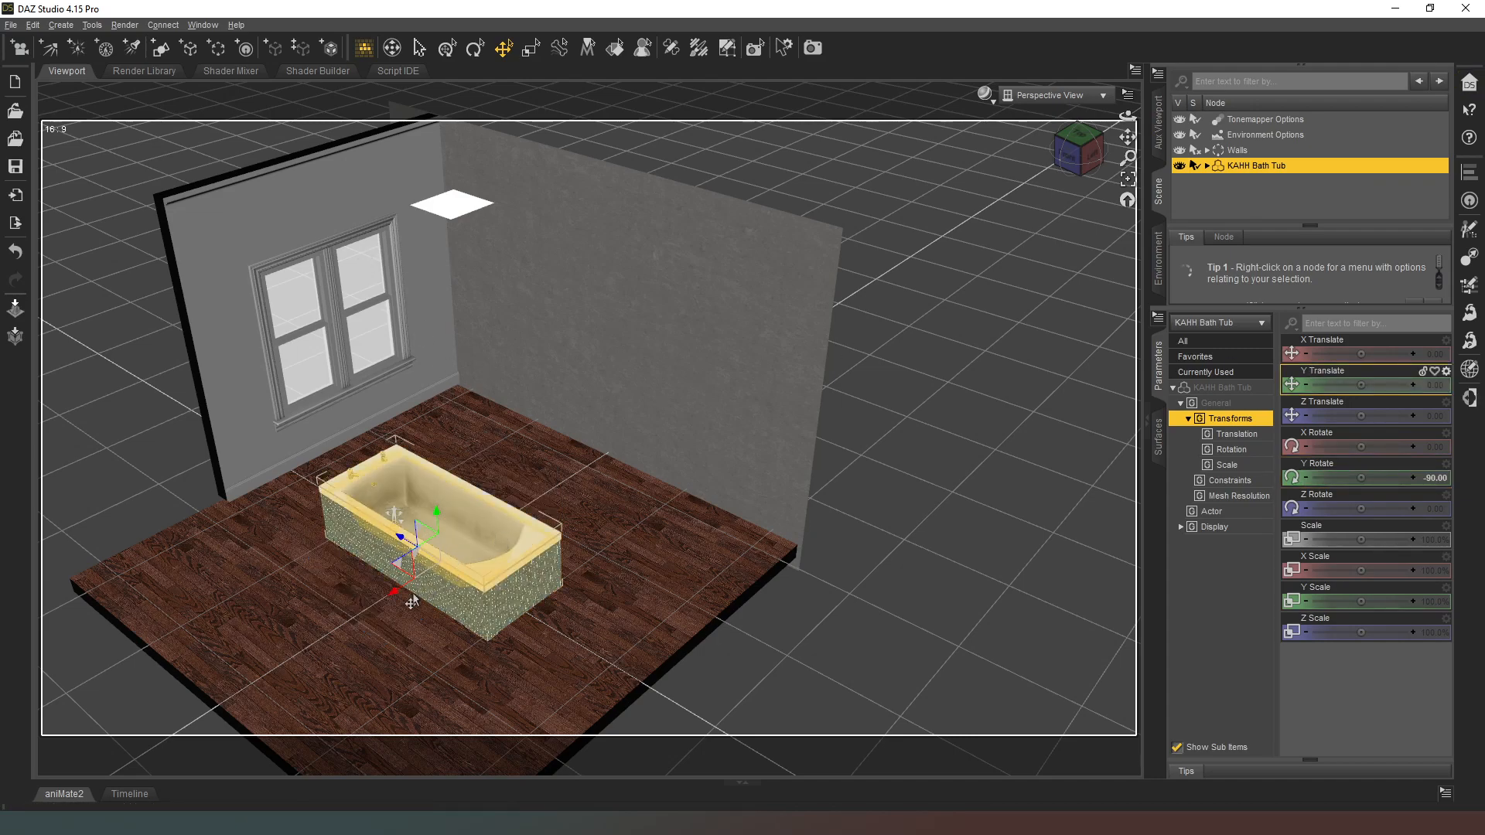
pyautogui.moveTo(394, 576); pyautogui.dragTo(464, 454)
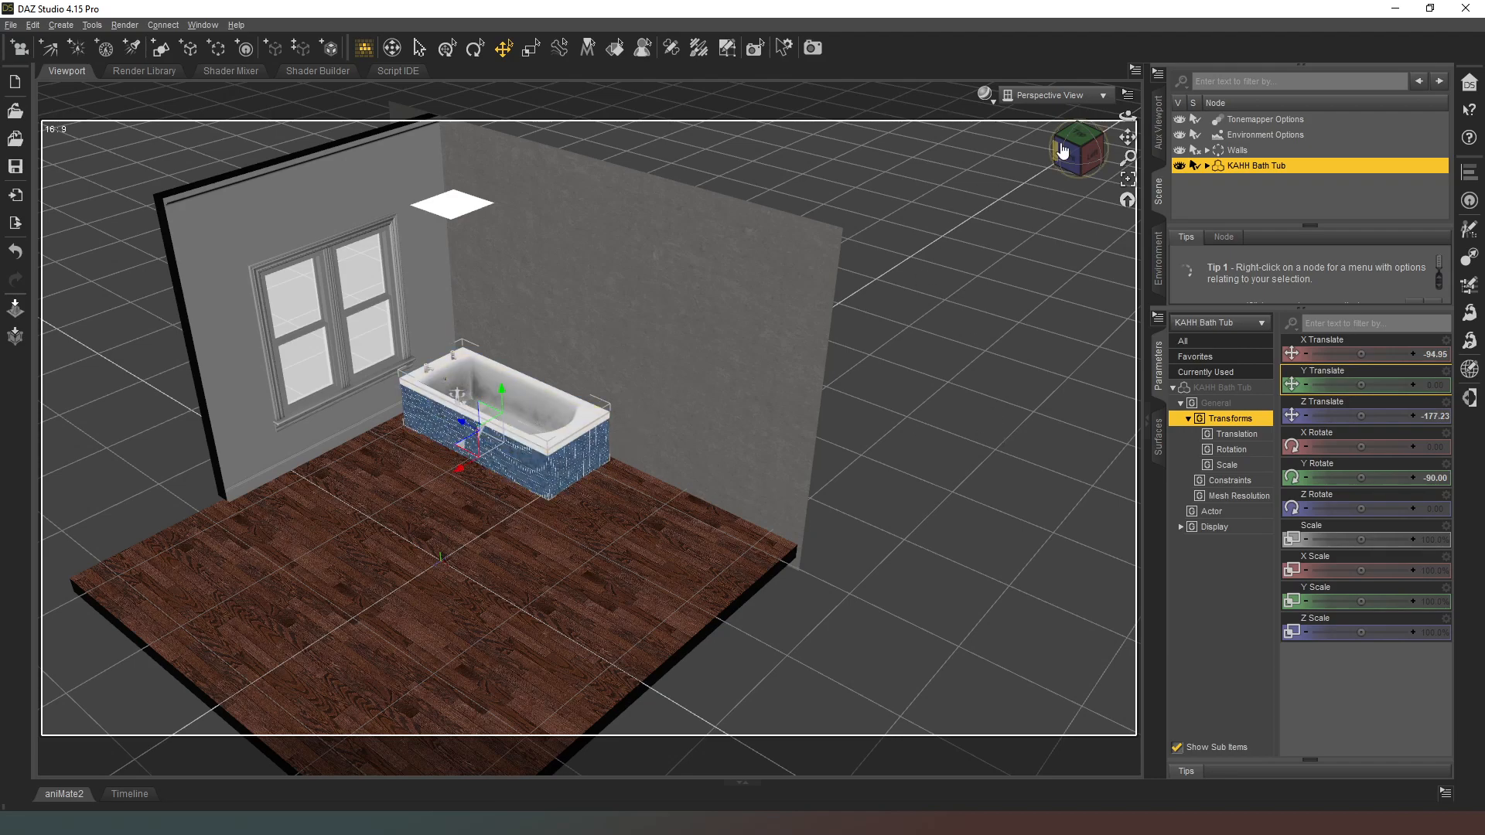
# Step: Preview the room in NVIDIA Iray and shift the bath tub away from the walls to about X -59, Z -138
pyautogui.click(985, 95)
pyautogui.click(987, 278)
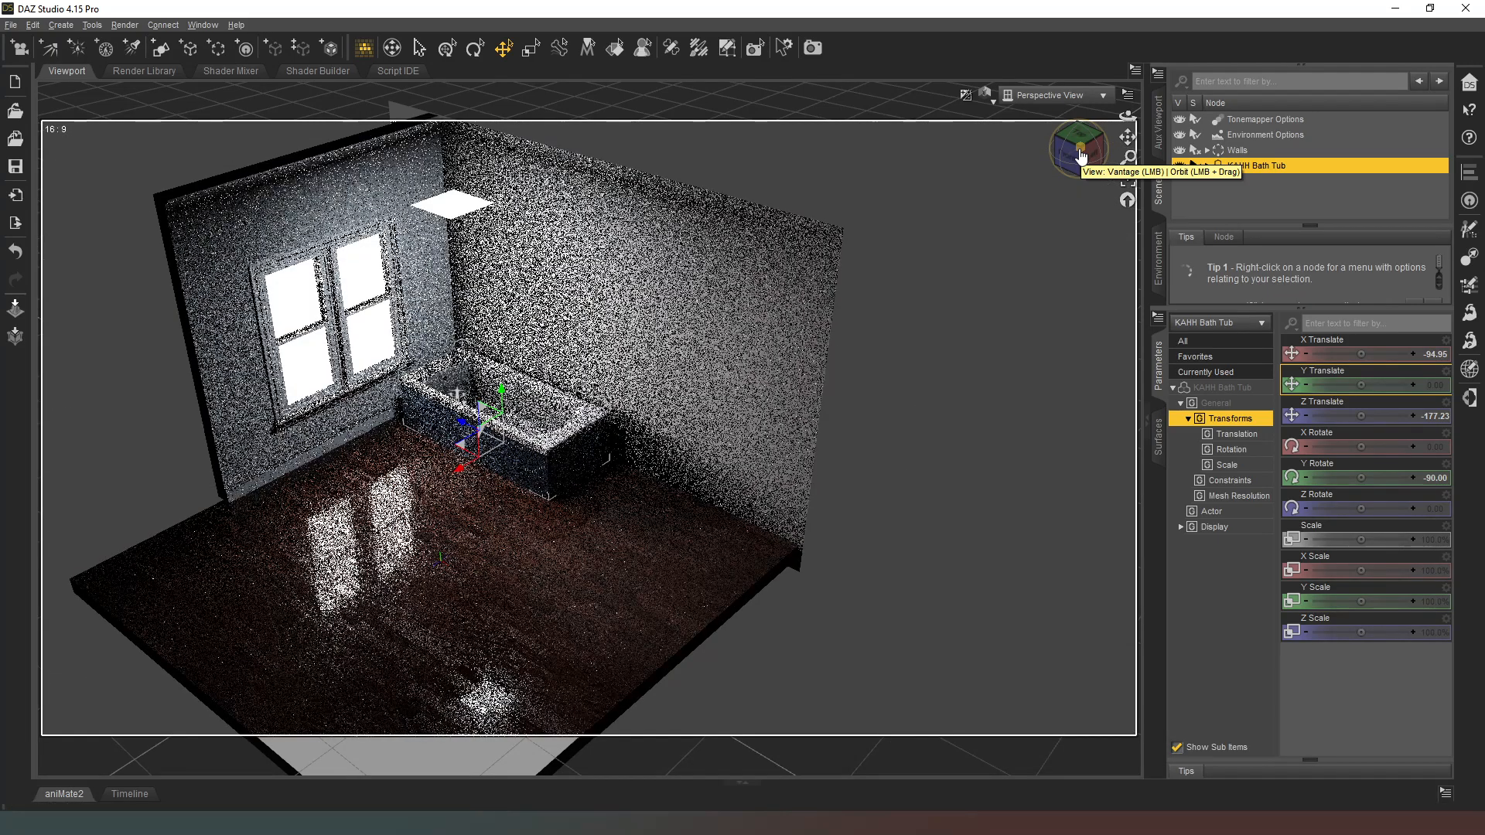
pyautogui.moveTo(1080, 157); pyautogui.dragTo(1081, 146)
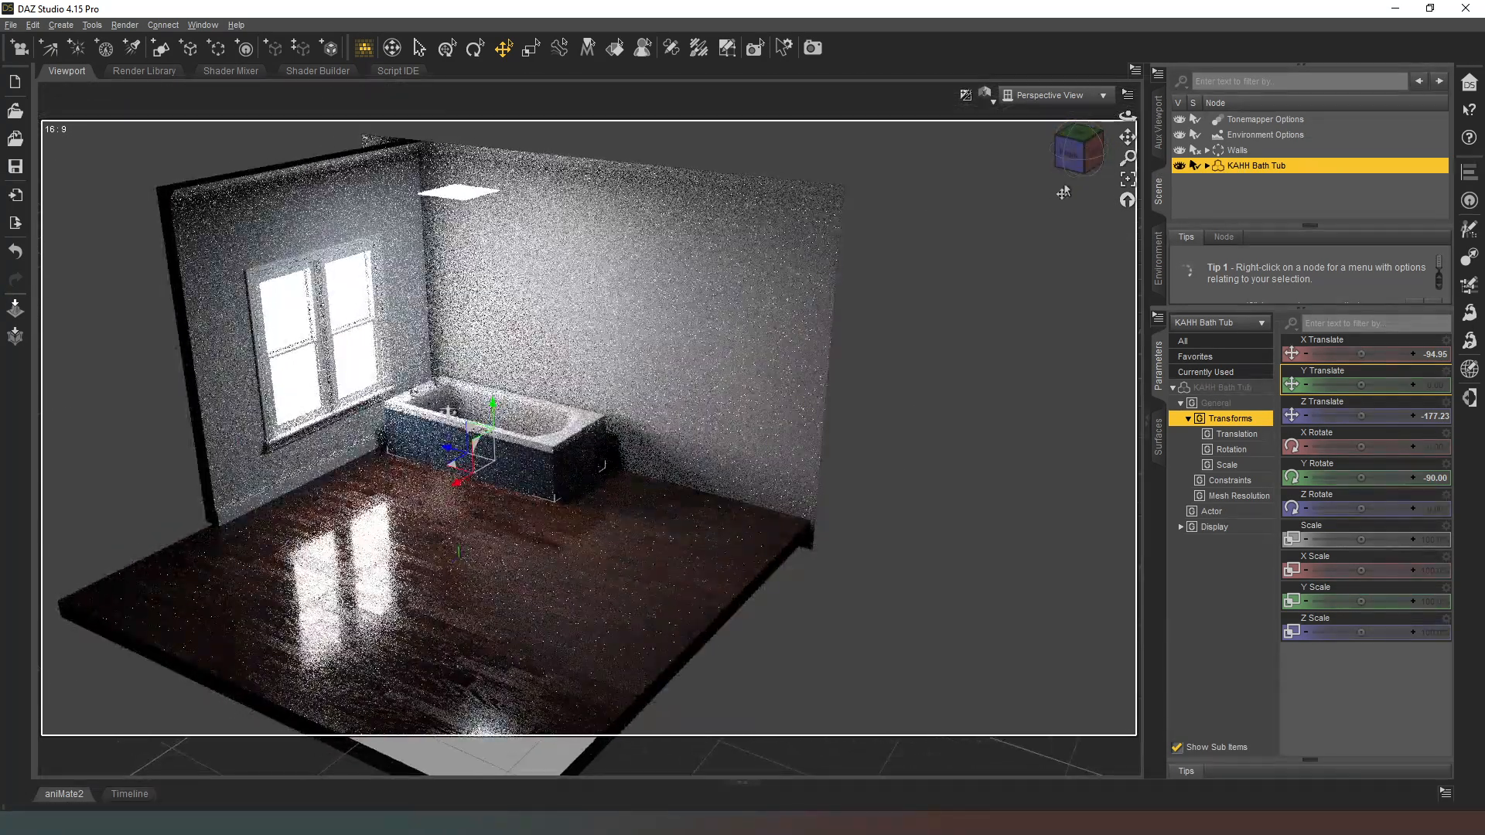
pyautogui.moveTo(508, 485)
pyautogui.mouseDown()
pyautogui.moveTo(437, 487)
pyautogui.moveTo(452, 483)
pyautogui.moveTo(426, 466)
pyautogui.mouseUp()
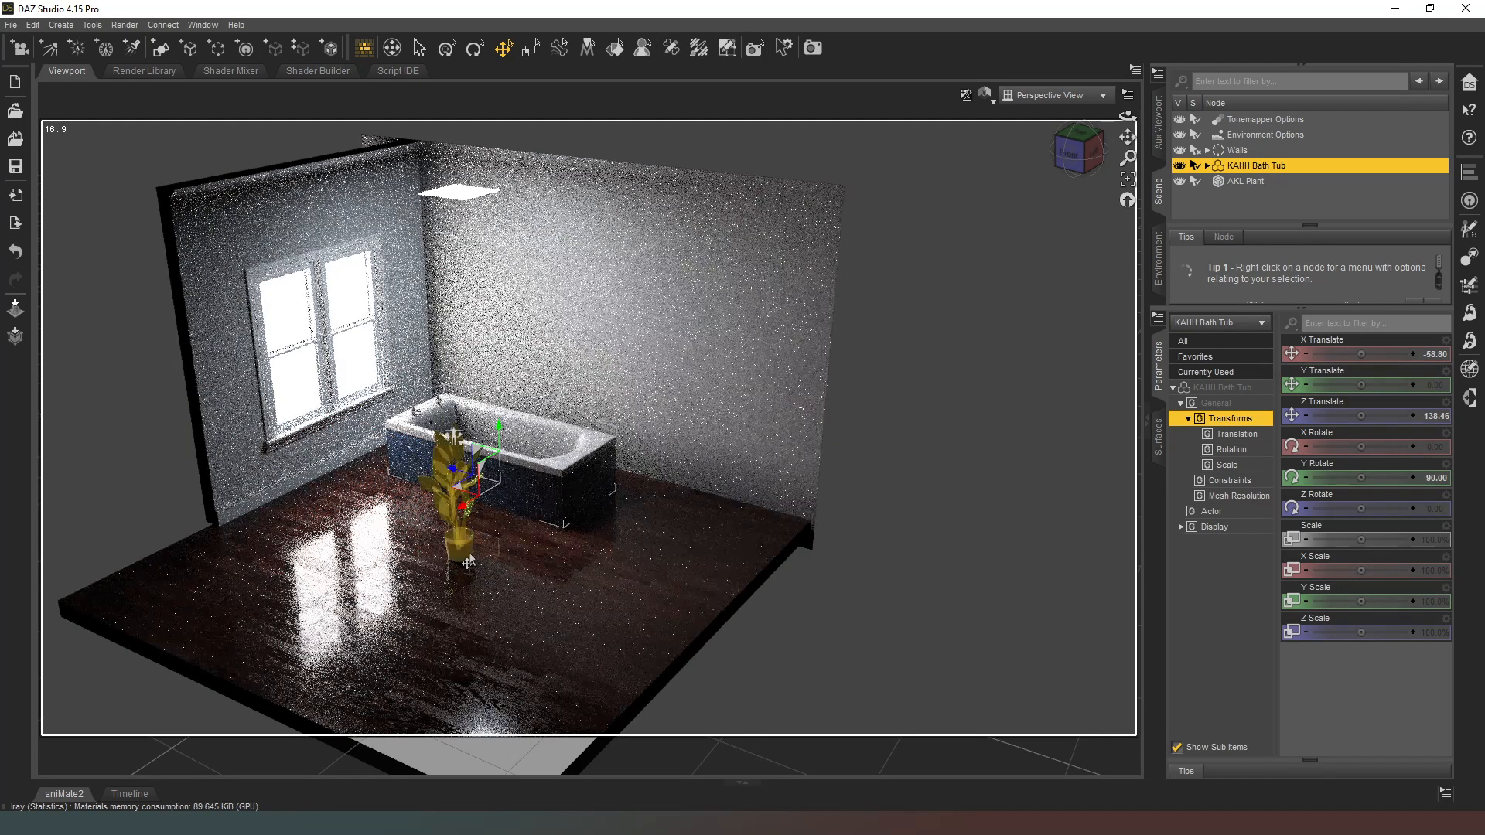
# Step: Move AKL Plant into the corner behind the tub, about X -191, Z -210, and AS BigPlant beside the window, about X 180, Z 856
pyautogui.click(466, 557)
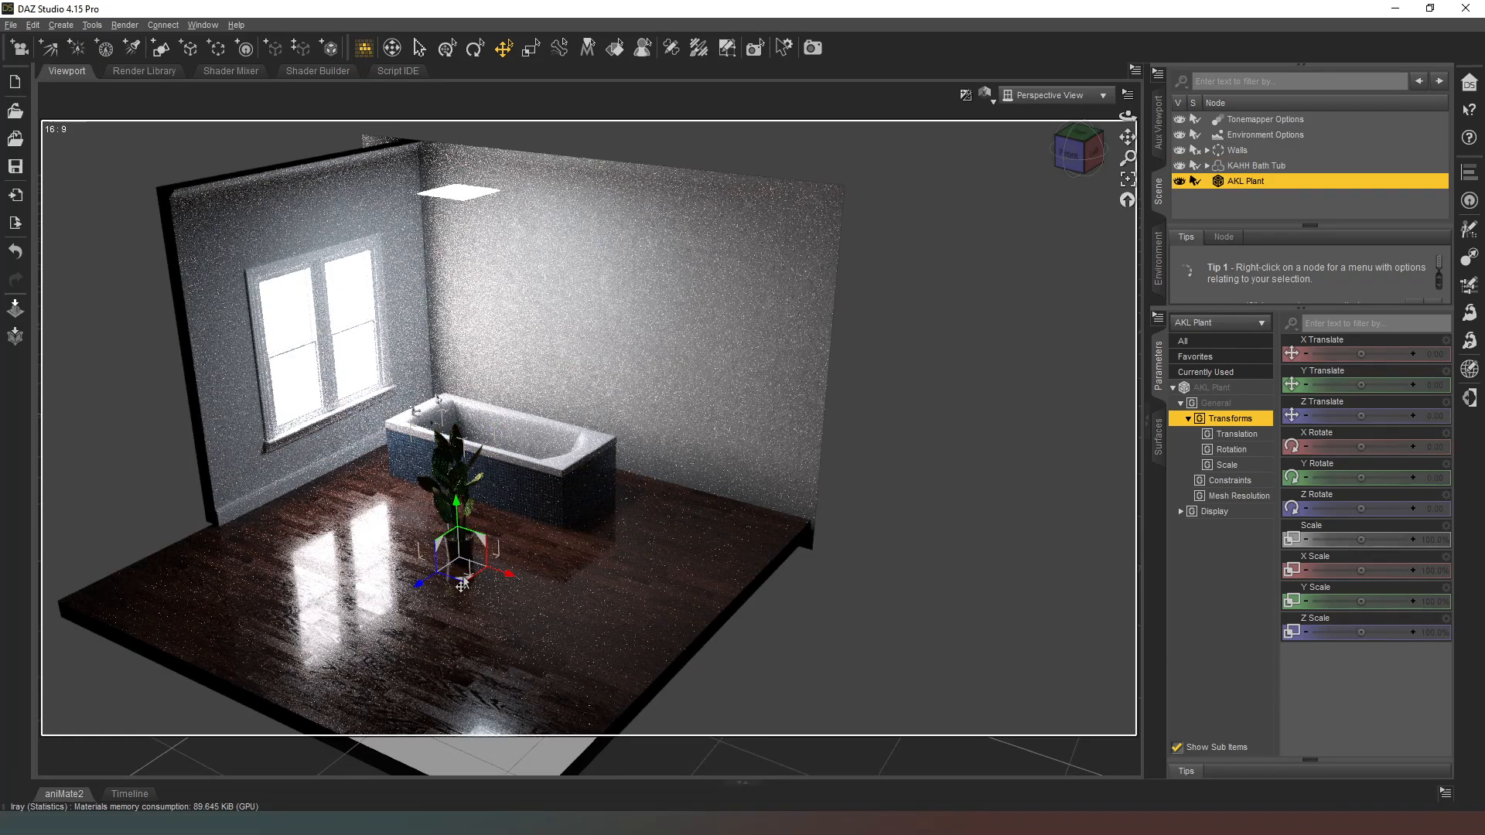
pyautogui.moveTo(462, 587); pyautogui.dragTo(447, 446)
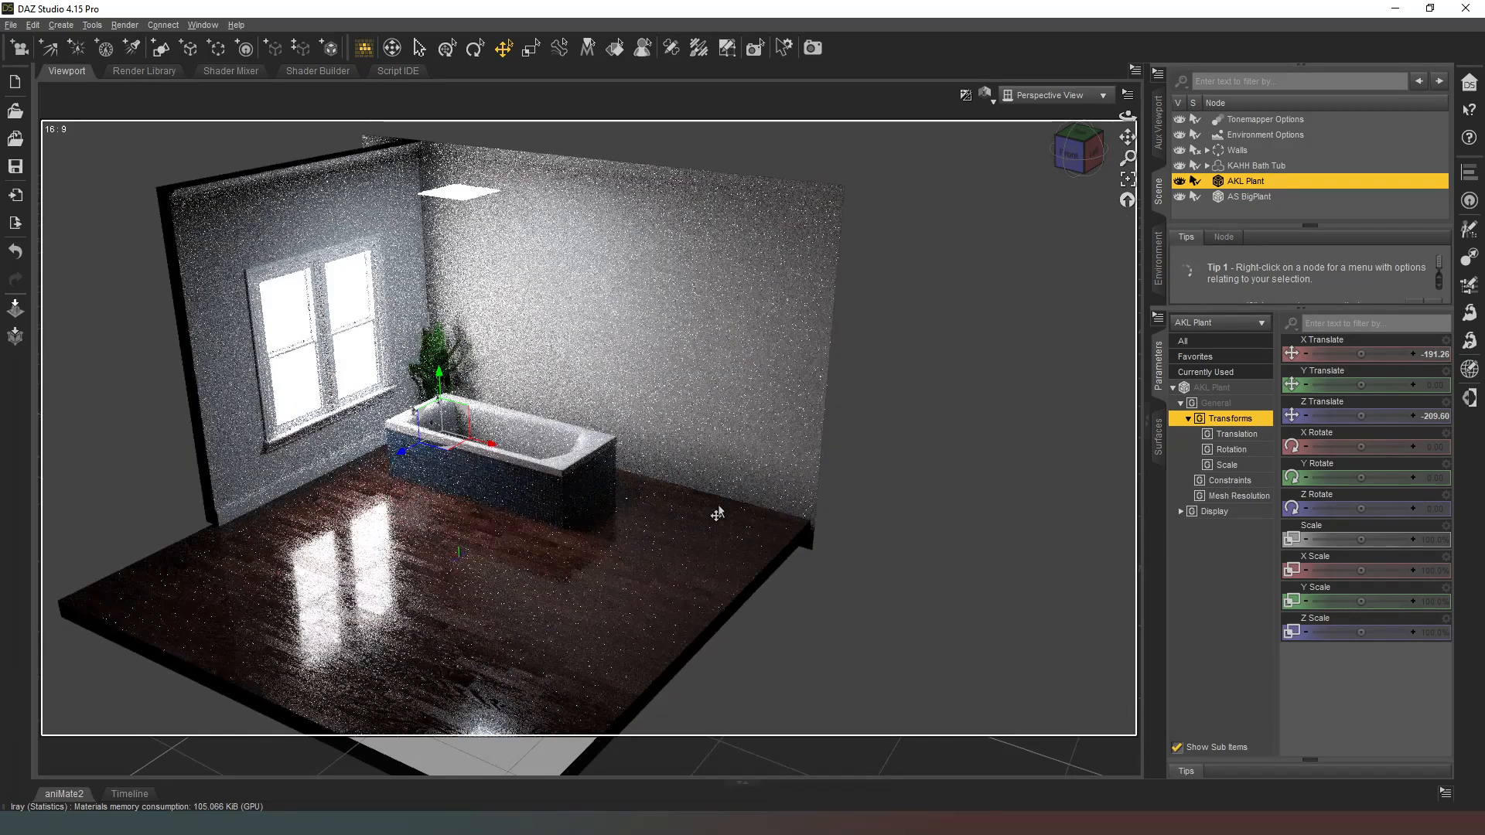
pyautogui.click(1269, 199)
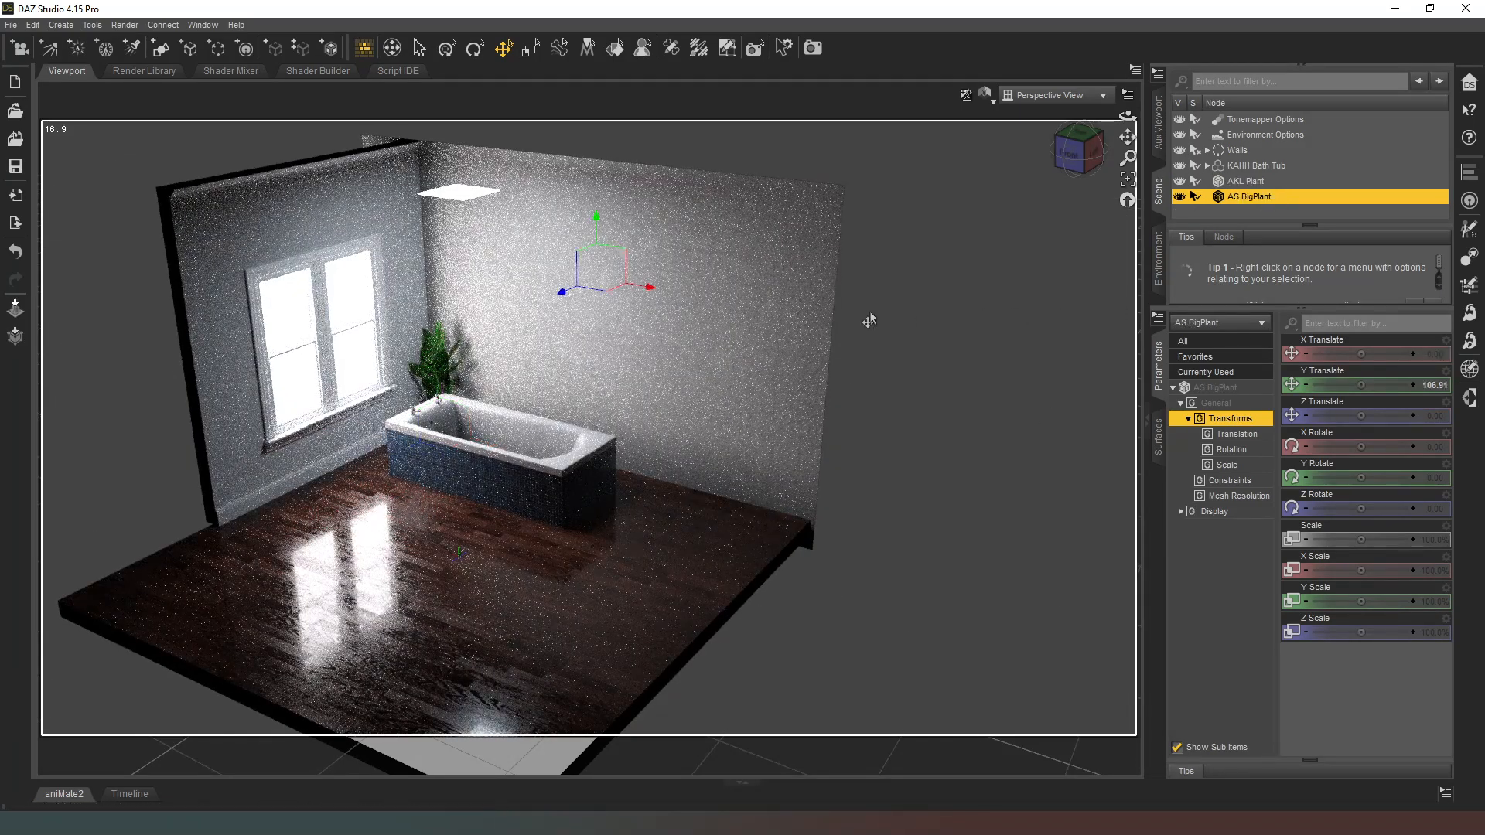
pyautogui.moveTo(603, 298)
pyautogui.mouseDown()
pyautogui.moveTo(473, 545)
pyautogui.moveTo(314, 554)
pyautogui.moveTo(290, 531)
pyautogui.moveTo(325, 546)
pyautogui.moveTo(266, 552)
pyautogui.mouseUp()
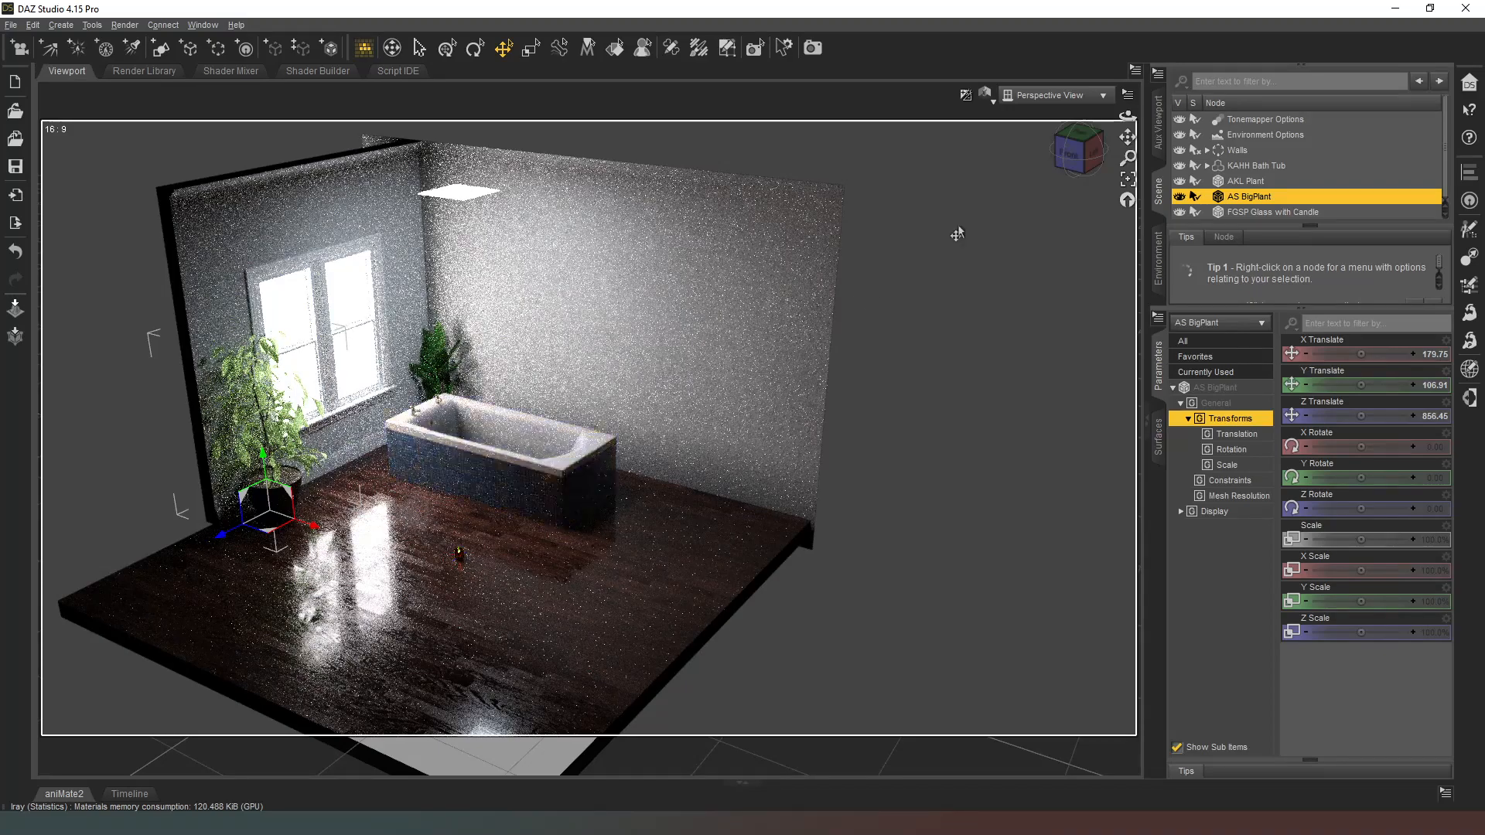
# Step: Switch the viewport to Texture Shaded and move FGSP Glass with Candle from the floor to the tub's foot end, about X 455, Z 54
pyautogui.click(985, 94)
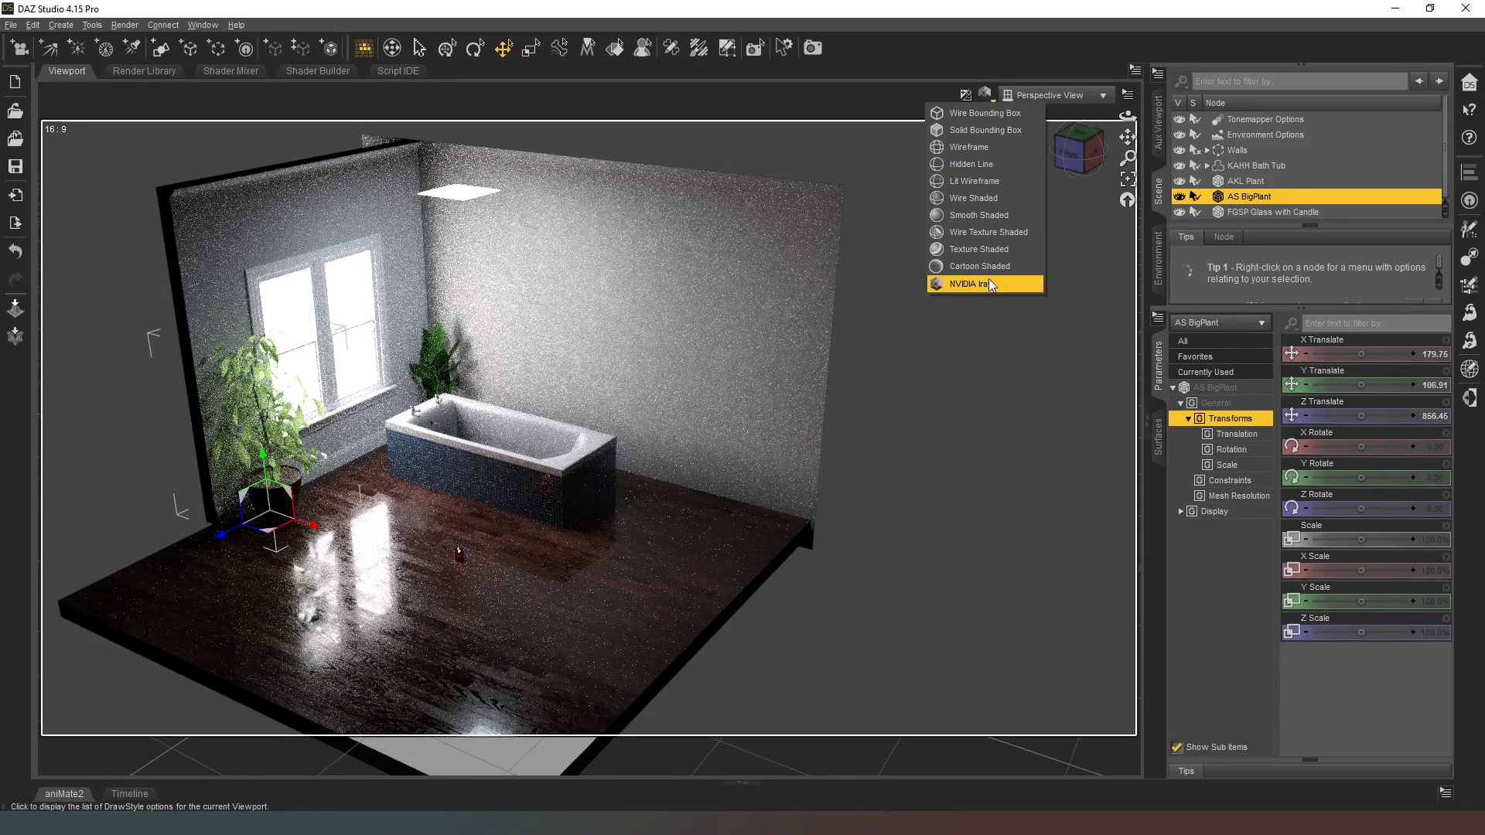
pyautogui.click(993, 250)
pyautogui.moveTo(1067, 151); pyautogui.dragTo(1037, 176)
pyautogui.moveTo(1127, 137); pyautogui.dragTo(1128, 170)
pyautogui.scroll(-2, 815, 415)
pyautogui.click(638, 658)
pyautogui.moveTo(619, 653); pyautogui.dragTo(1017, 292)
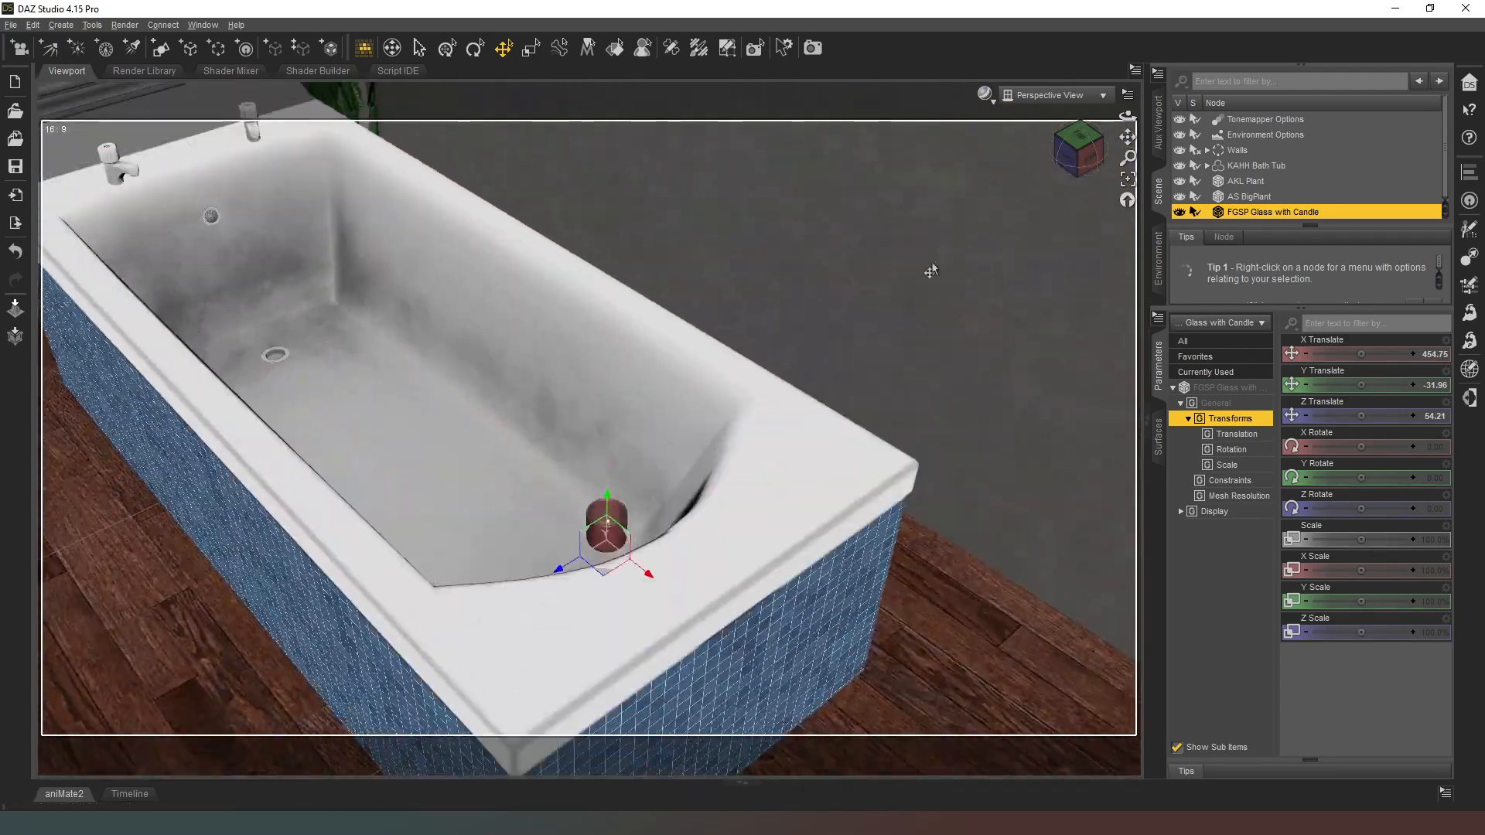
pyautogui.scroll(3, 574, 522)
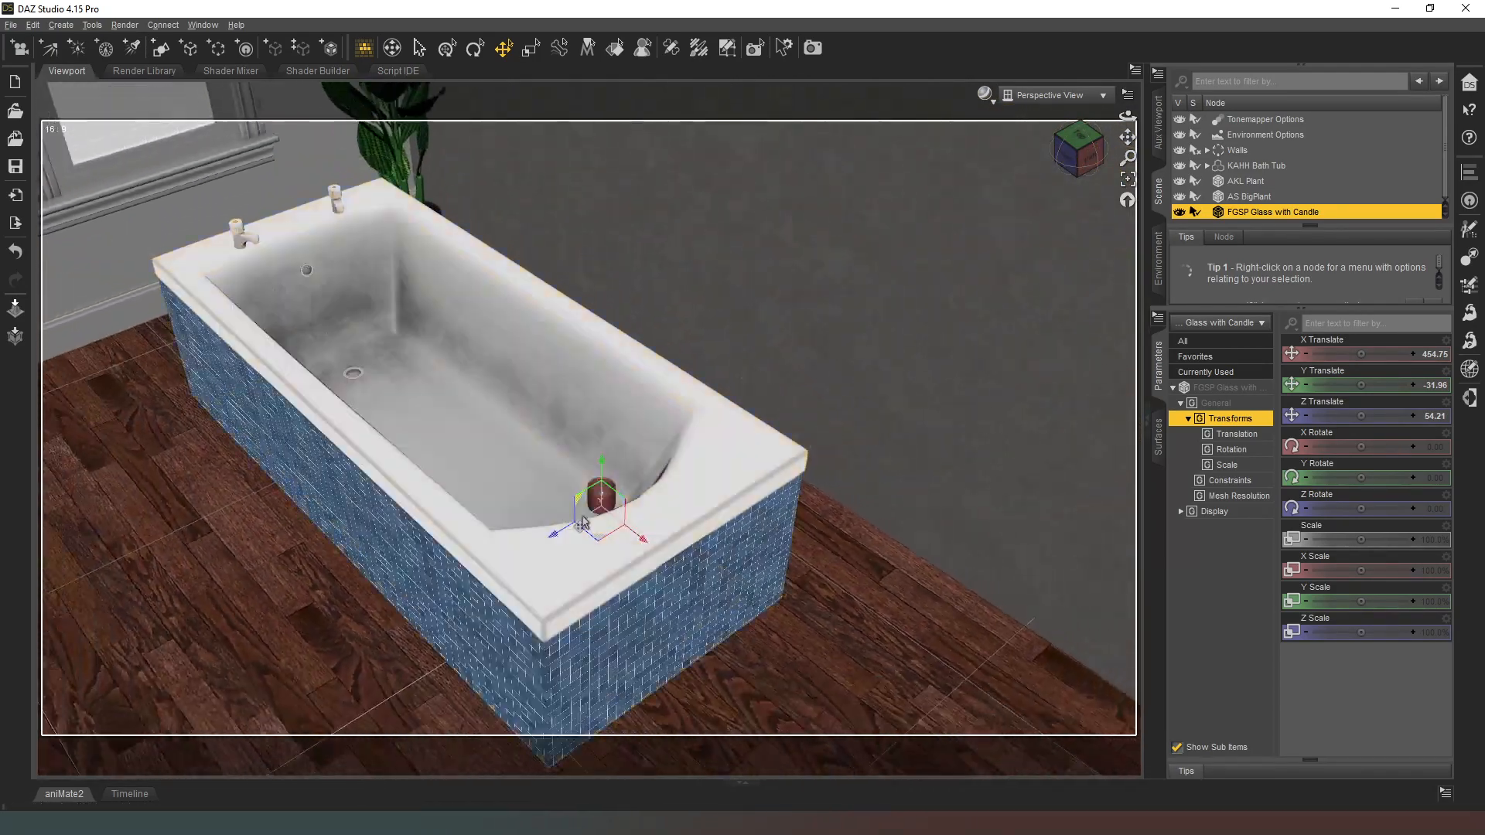
# Step: Set the glass candle down on the tub rim's outer foot-end corner, at about X 497, Y 1, Z 108
pyautogui.moveTo(595, 541); pyautogui.dragTo(527, 632)
pyautogui.moveTo(1360, 385); pyautogui.dragTo(1381, 385)
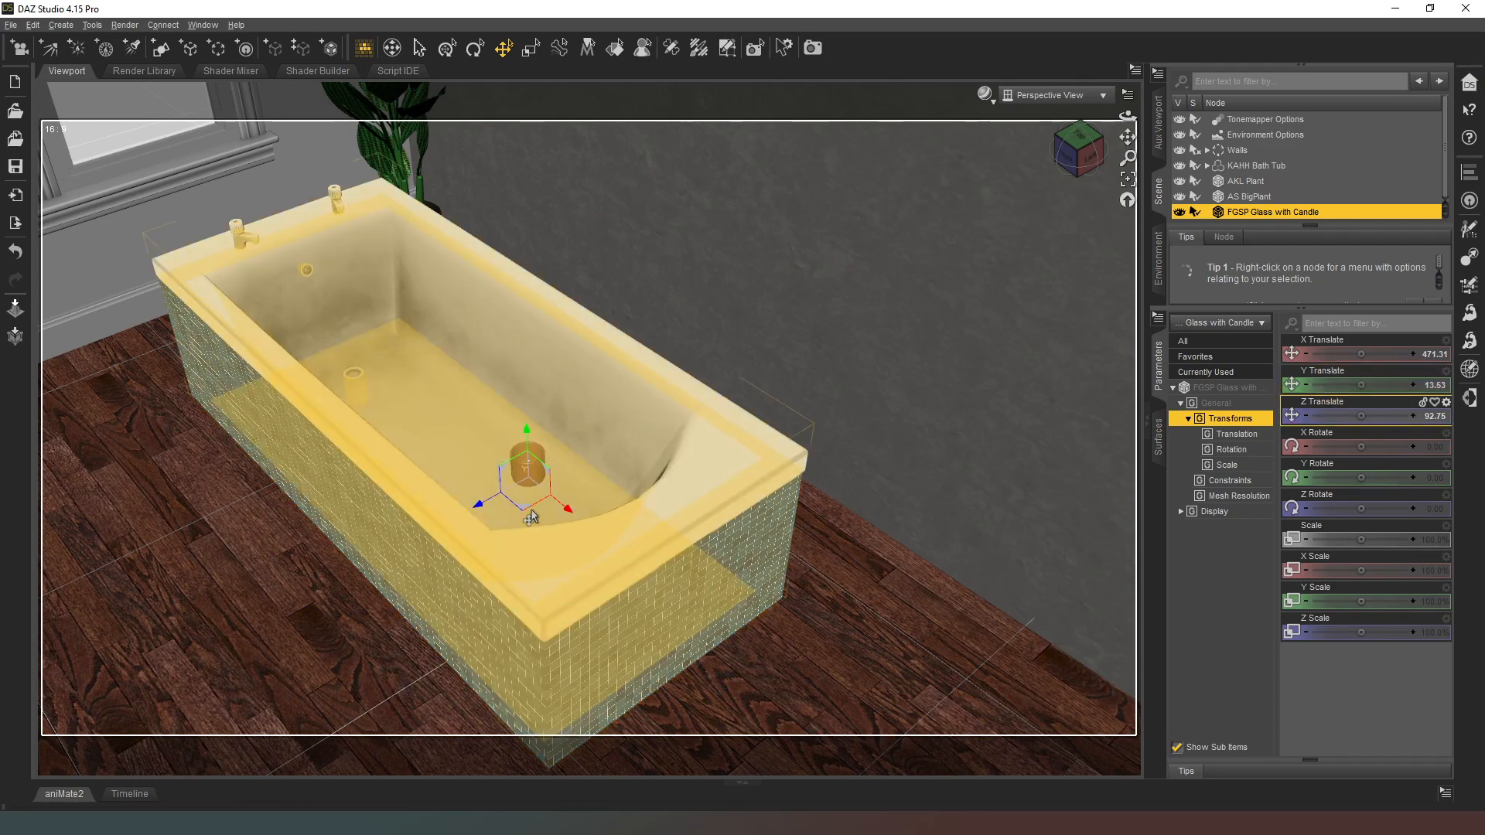
pyautogui.moveTo(527, 551); pyautogui.dragTo(529, 615)
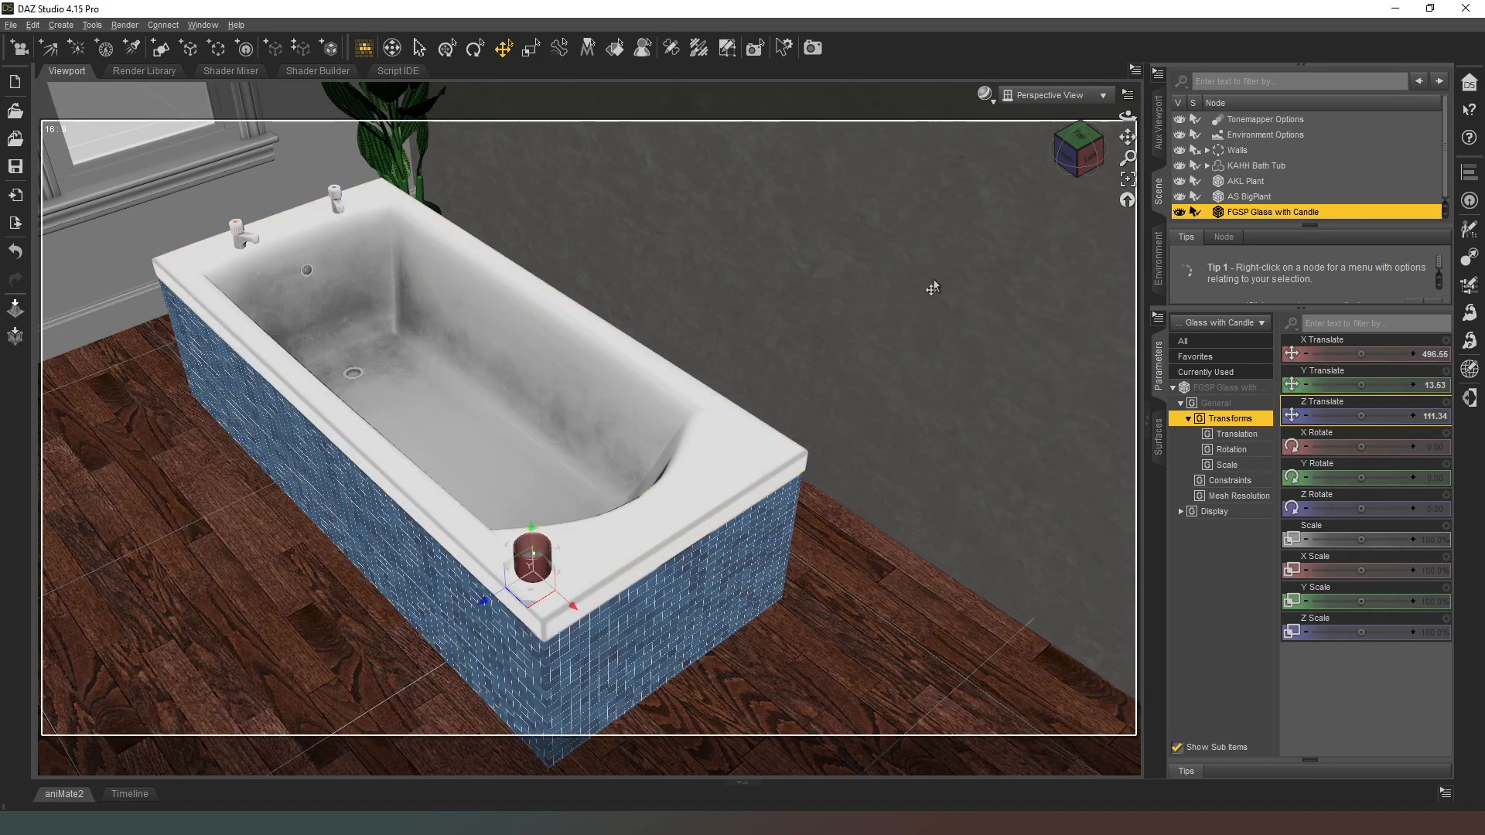
pyautogui.moveTo(1079, 151); pyautogui.dragTo(1078, 86)
pyautogui.scroll(5, 856, 291)
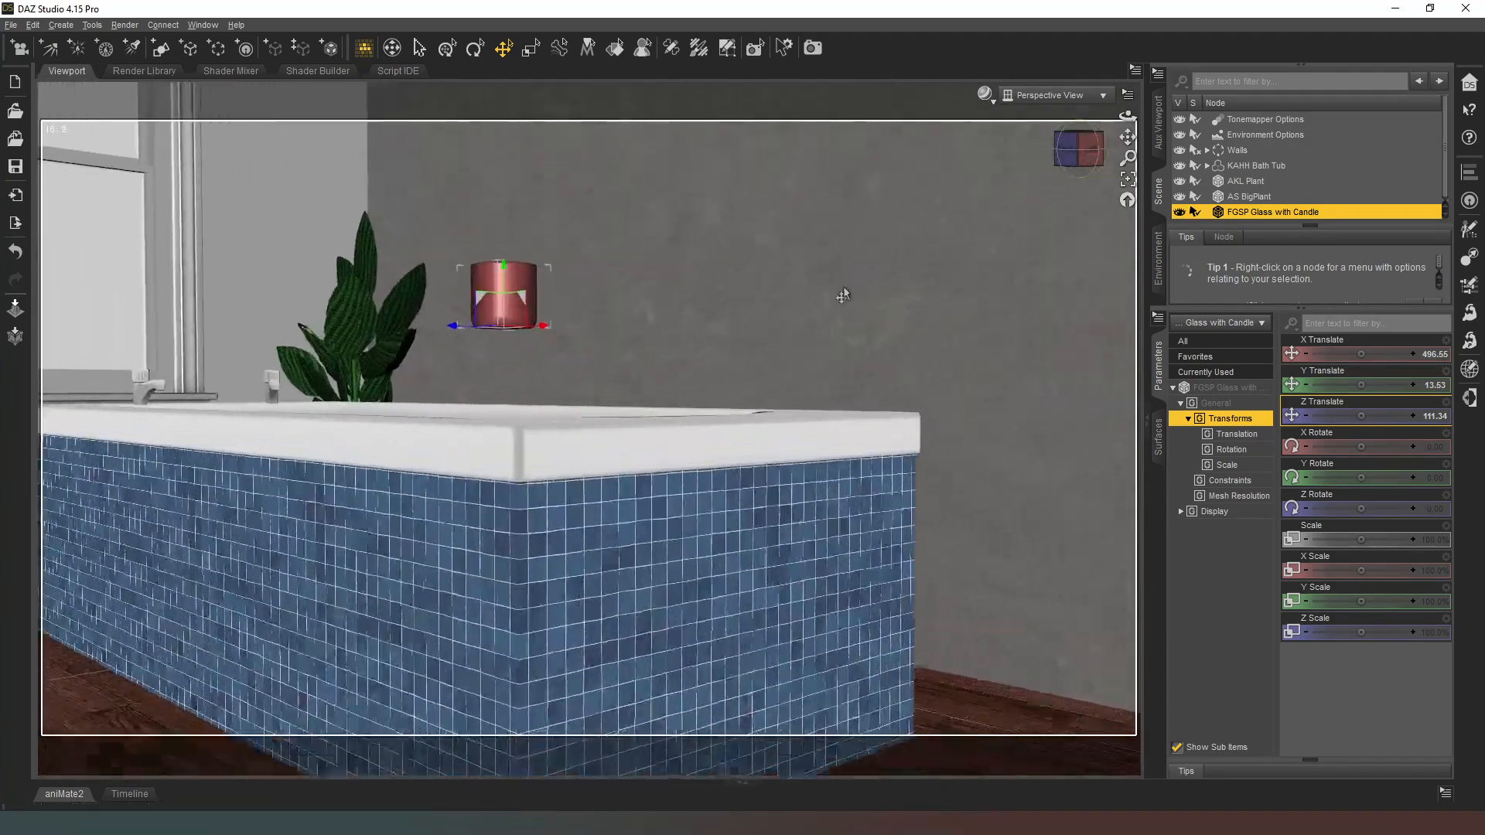
pyautogui.moveTo(456, 278); pyautogui.dragTo(476, 403)
# Step: Try to paste the glass candle's transform values onto HOP Table candle 02, and undo the paste
pyautogui.moveTo(1080, 148); pyautogui.dragTo(1058, 192)
pyautogui.moveTo(1127, 137); pyautogui.dragTo(1214, 140)
pyautogui.scroll(-3, 793, 317)
pyautogui.scroll(-3, 793, 317)
pyautogui.moveTo(544, 638); pyautogui.dragTo(147, 820, button='middle')
pyautogui.scroll(3, 474, 481)
pyautogui.scroll(-4, 589, 429)
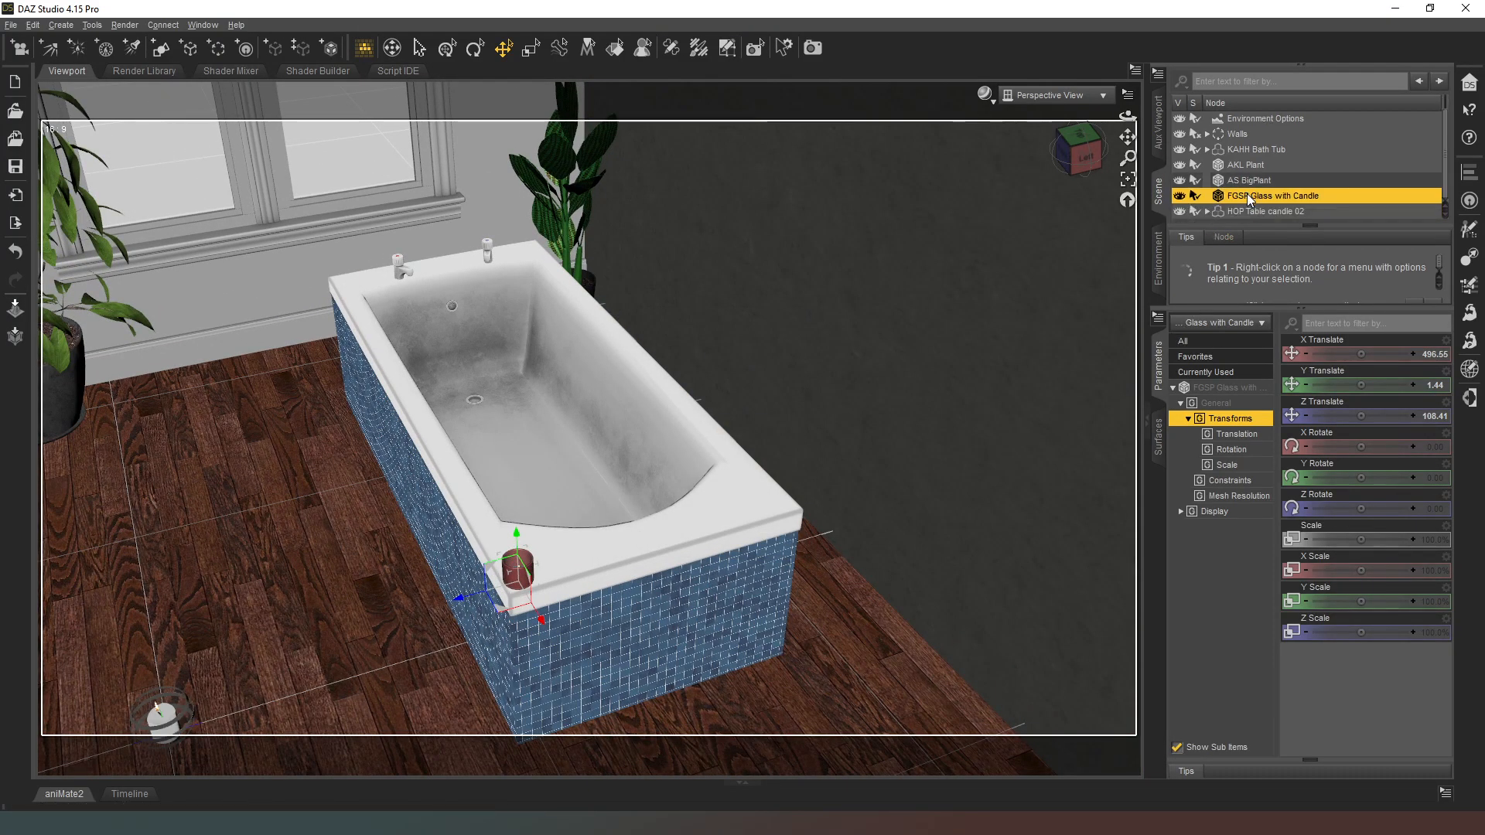
pyautogui.click(1257, 209)
pyautogui.hotkey('ctrl', 'v')
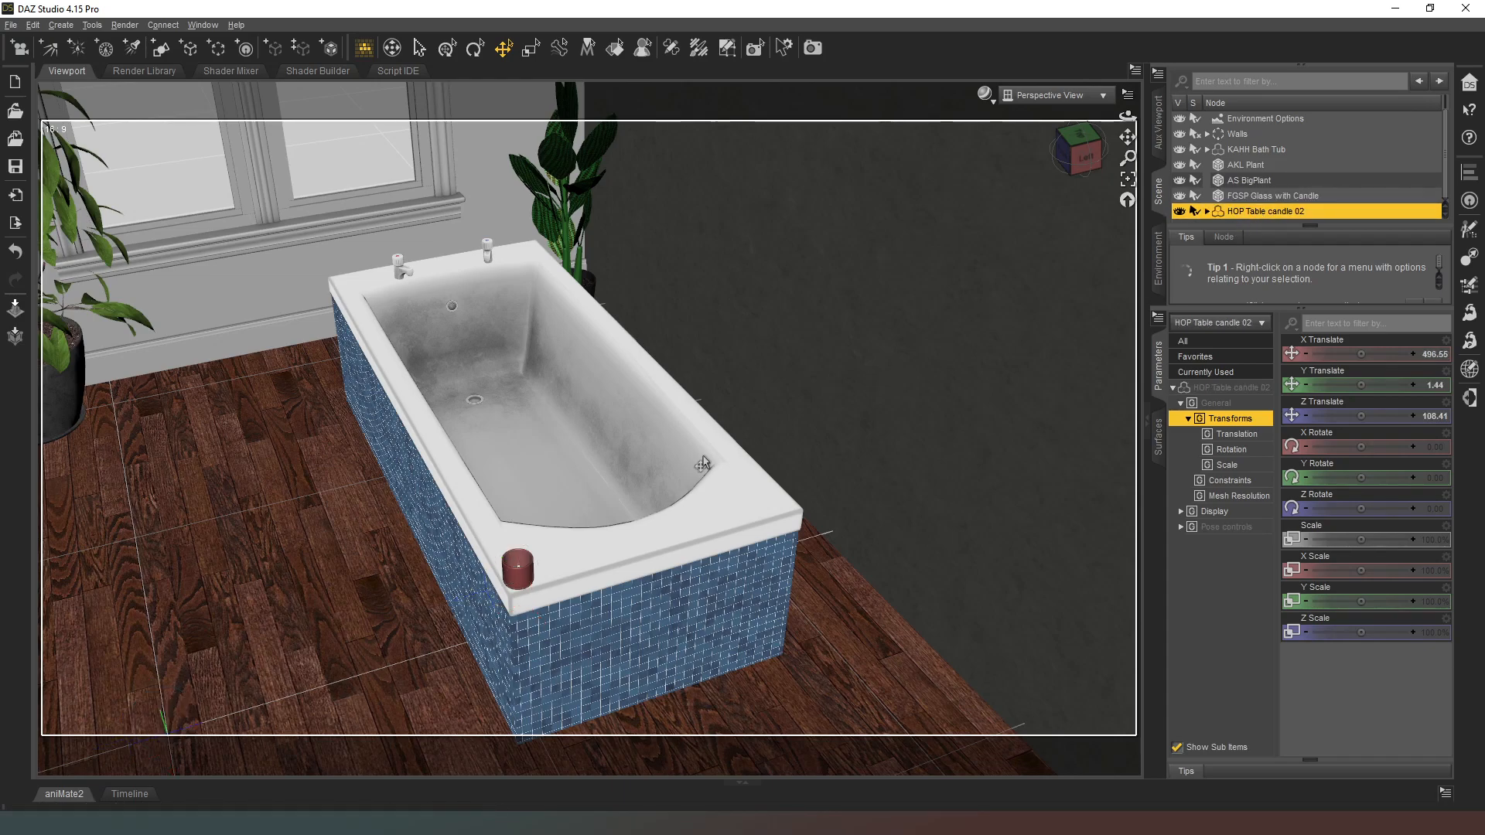
pyautogui.scroll(-5, 898, 208)
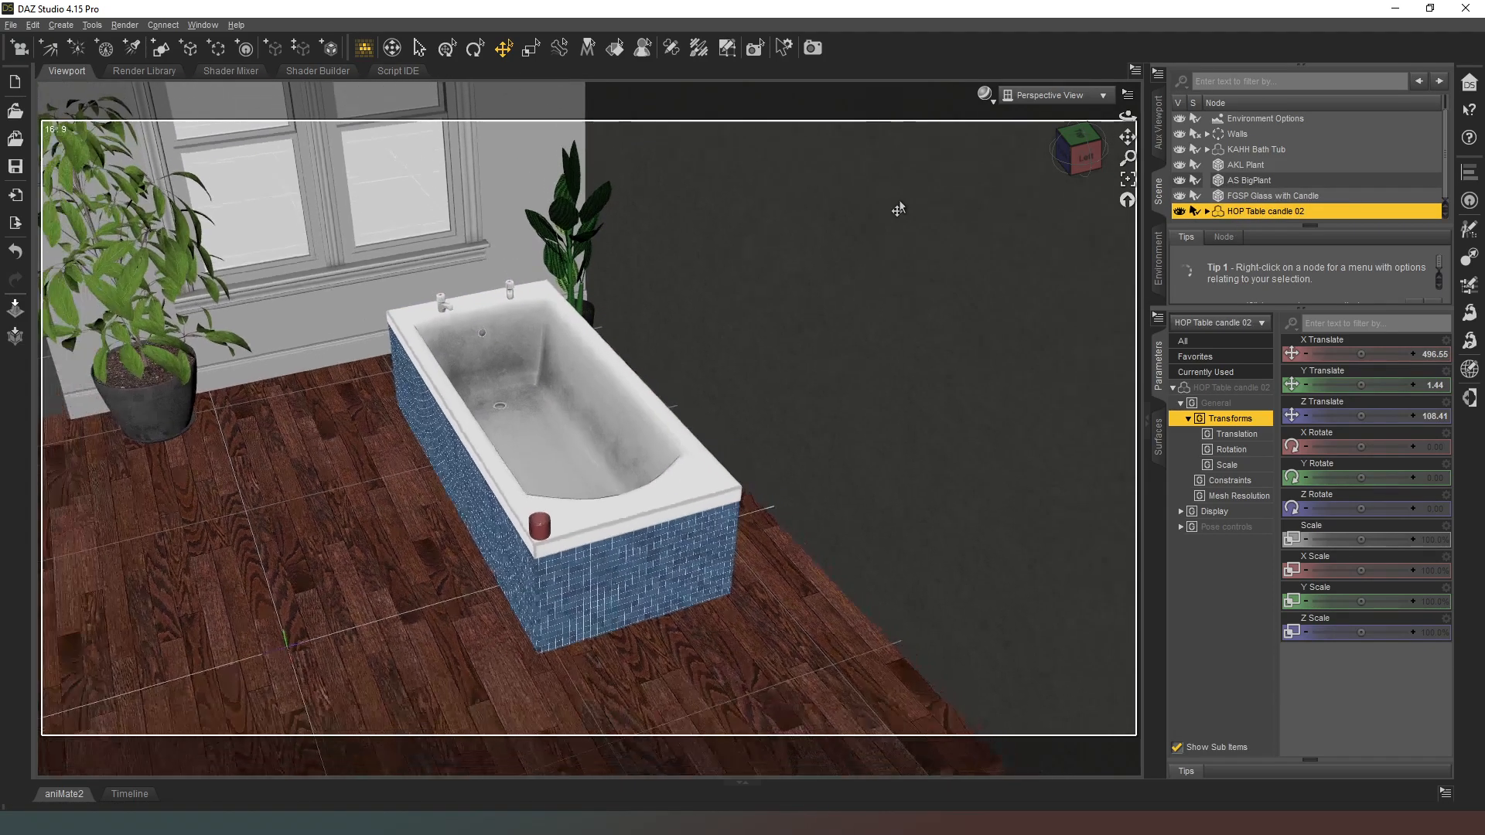
pyautogui.scroll(1, 895, 202)
pyautogui.scroll(2, 895, 202)
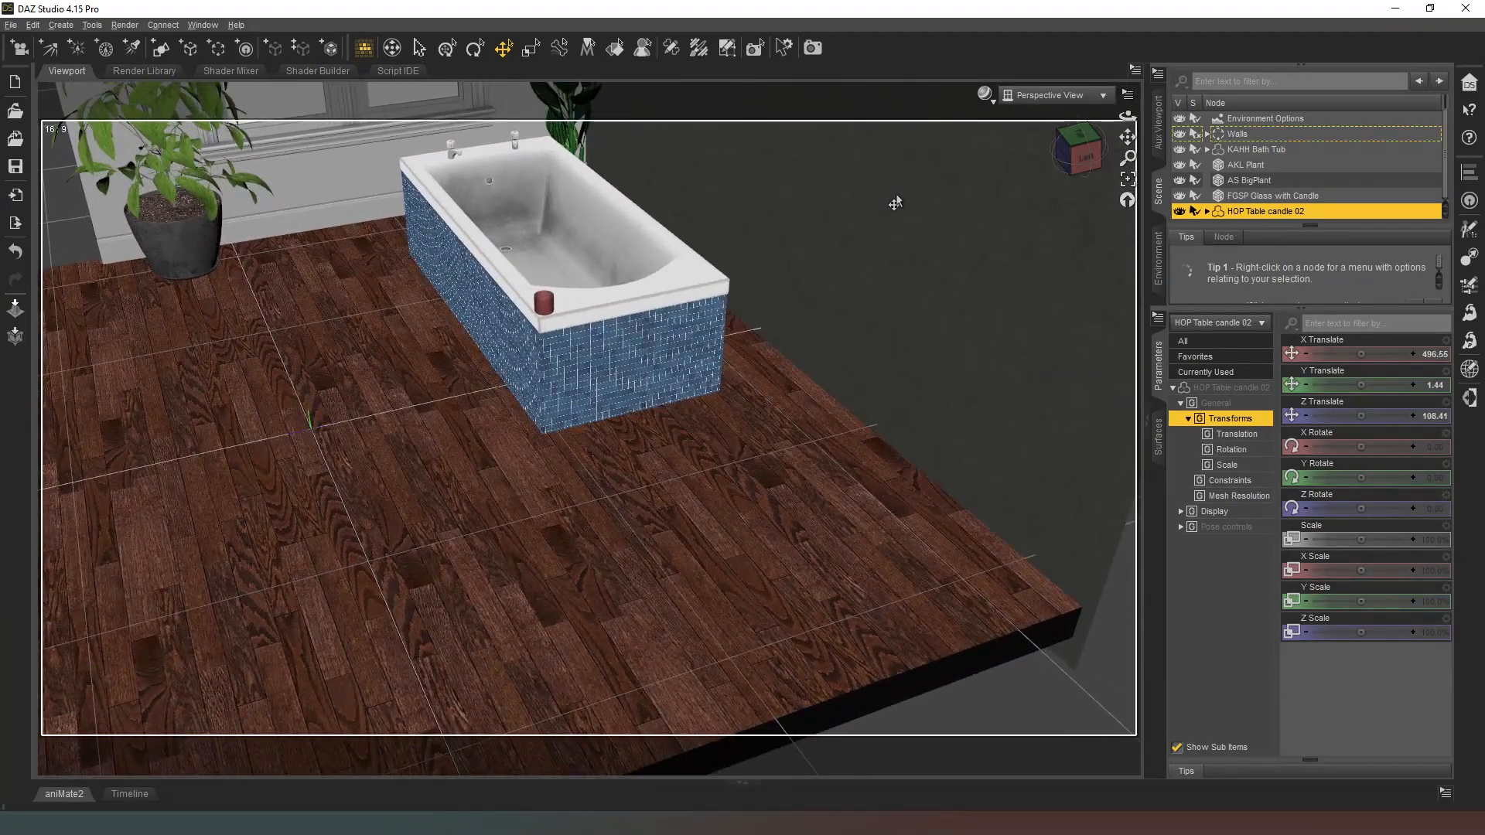
pyautogui.hotkey('ctrl', 'z')
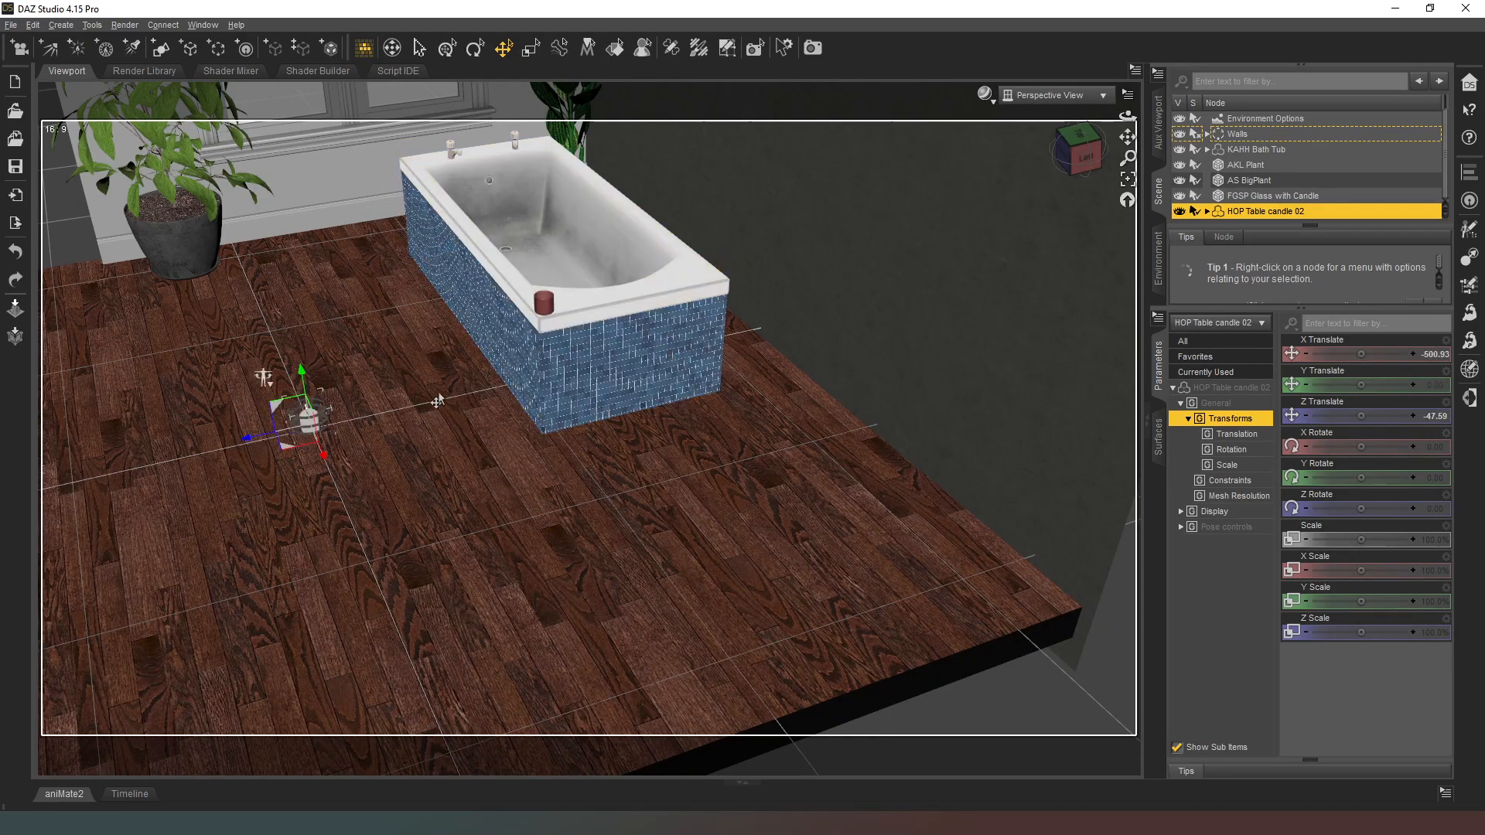
# Step: Place HOP Table candle 02 on the rim's wall-side foot-end corner, about X -471, Y 58, Z -221, and move the glass candle beside it
pyautogui.moveTo(279, 413); pyautogui.dragTo(636, 237)
pyautogui.moveTo(1070, 153); pyautogui.dragTo(1128, 178)
pyautogui.scroll(6, 871, 252)
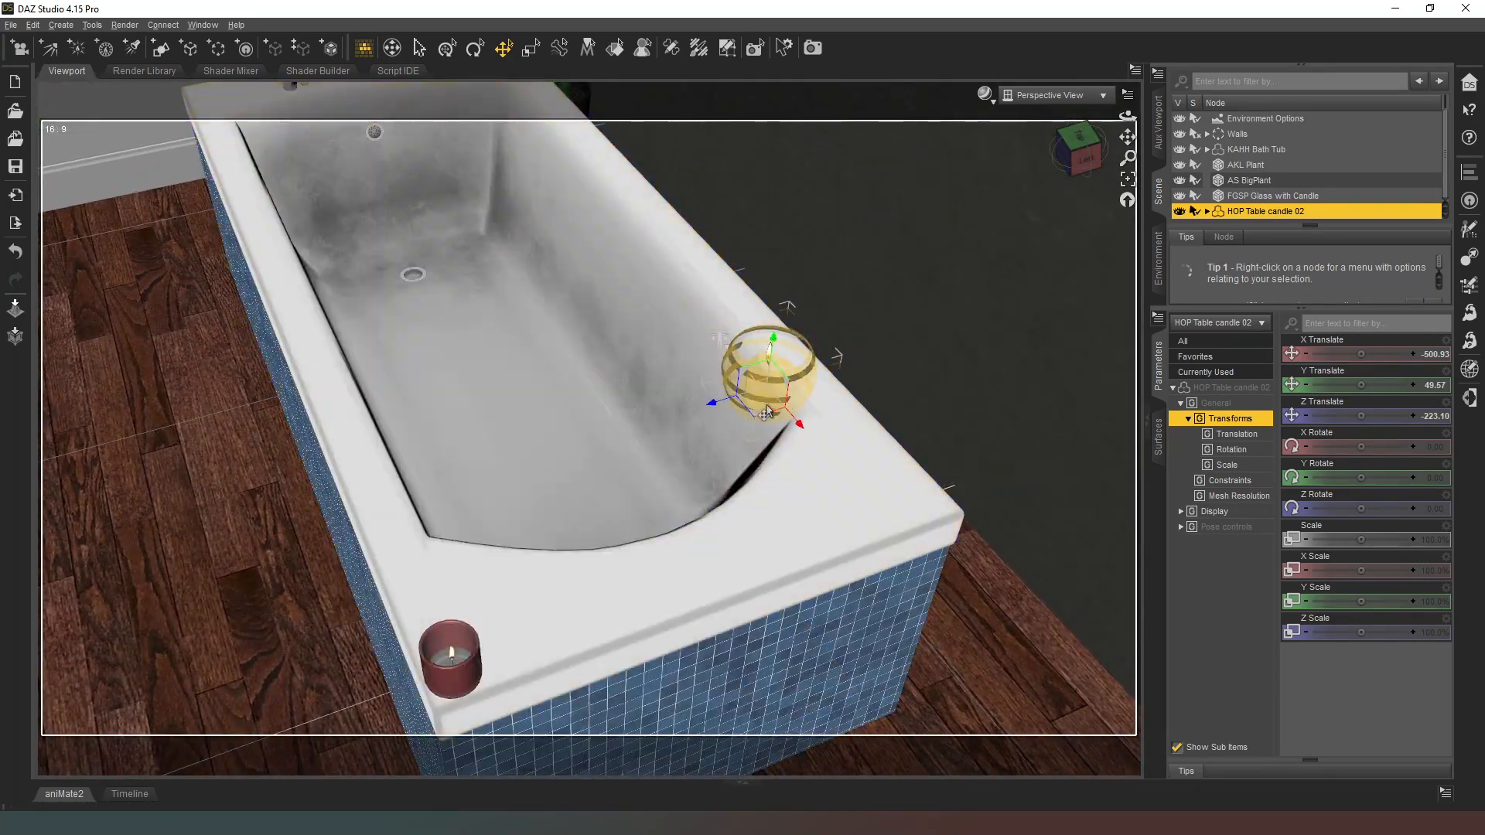
pyautogui.moveTo(774, 340); pyautogui.dragTo(778, 321)
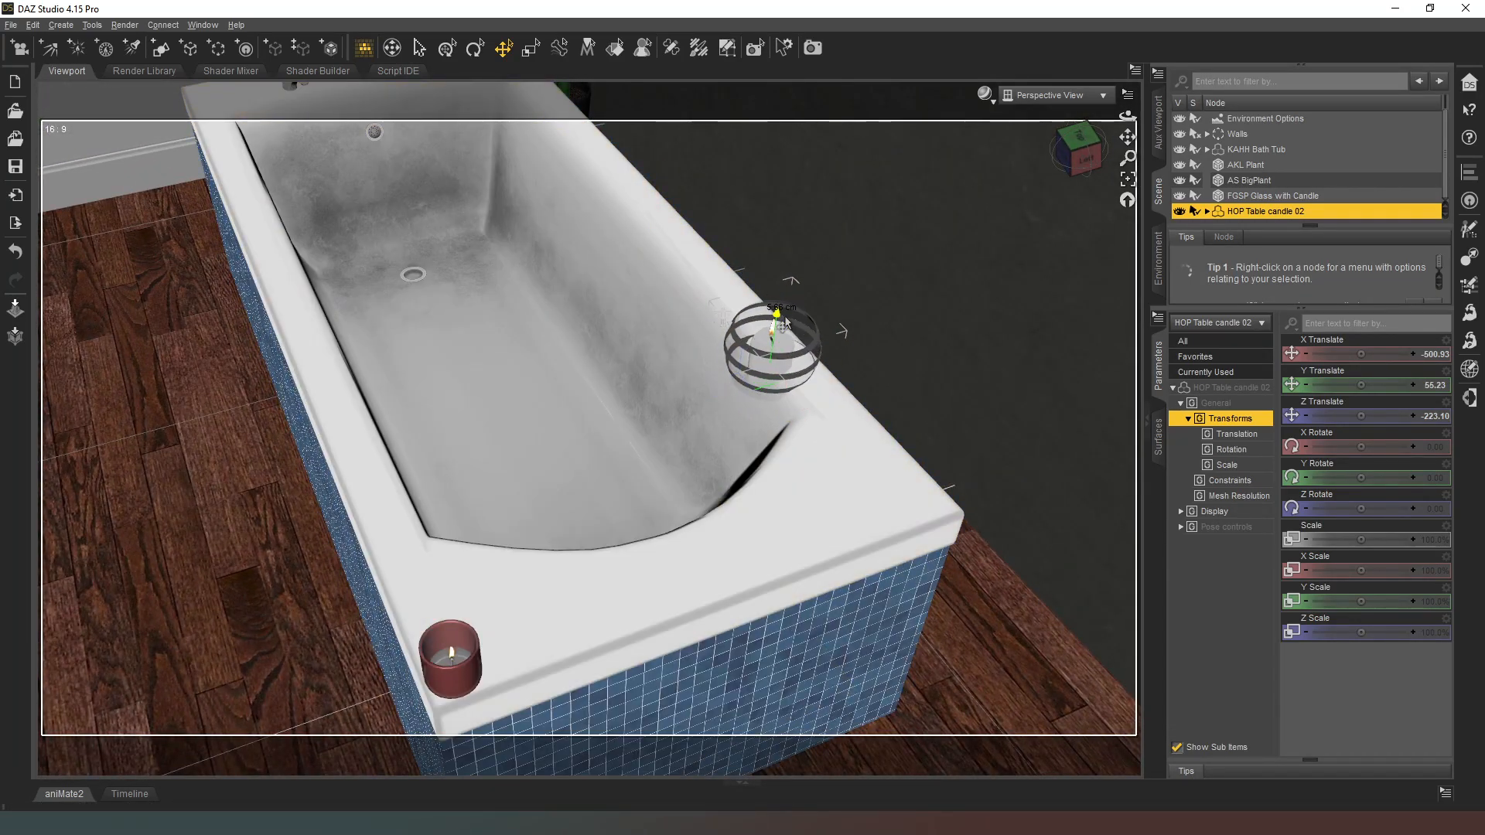
pyautogui.moveTo(755, 400); pyautogui.dragTo(892, 515)
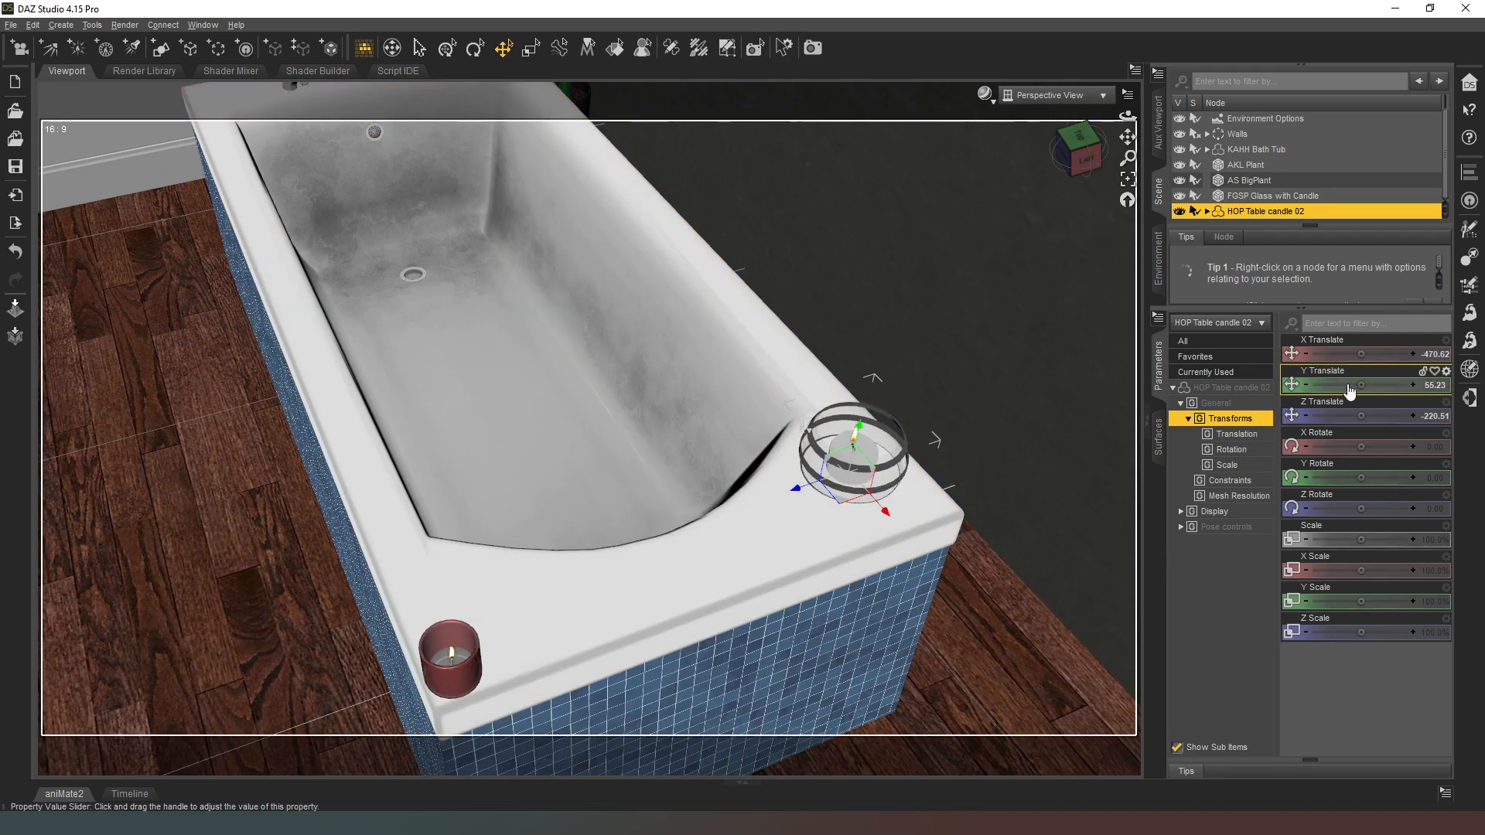
pyautogui.moveTo(1357, 386); pyautogui.dragTo(1366, 387)
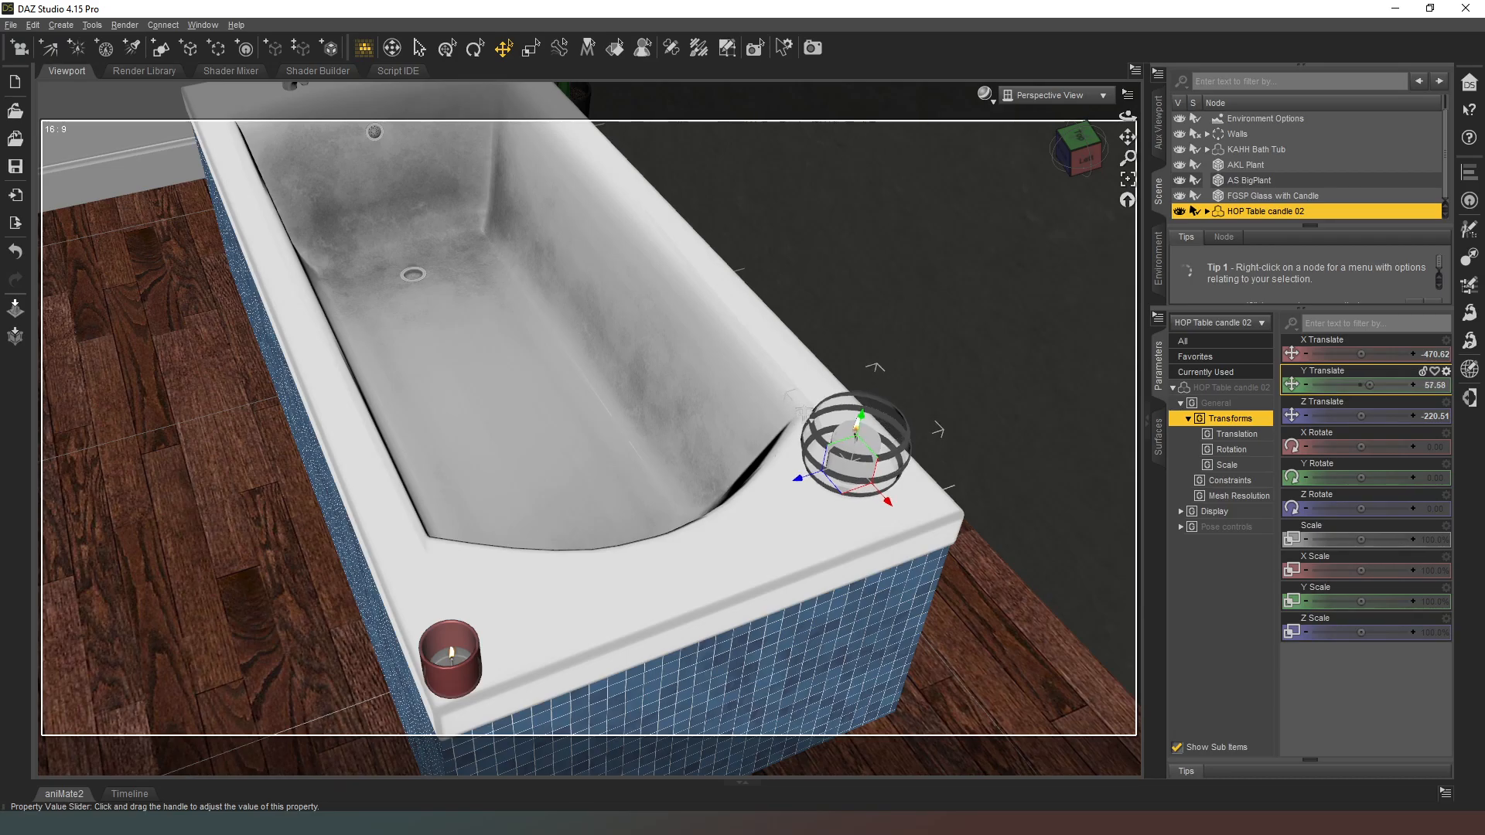
pyautogui.moveTo(1089, 164)
pyautogui.mouseDown()
pyautogui.moveTo(1110, 99)
pyautogui.moveTo(1076, 159)
pyautogui.moveTo(1101, 151)
pyautogui.mouseUp()
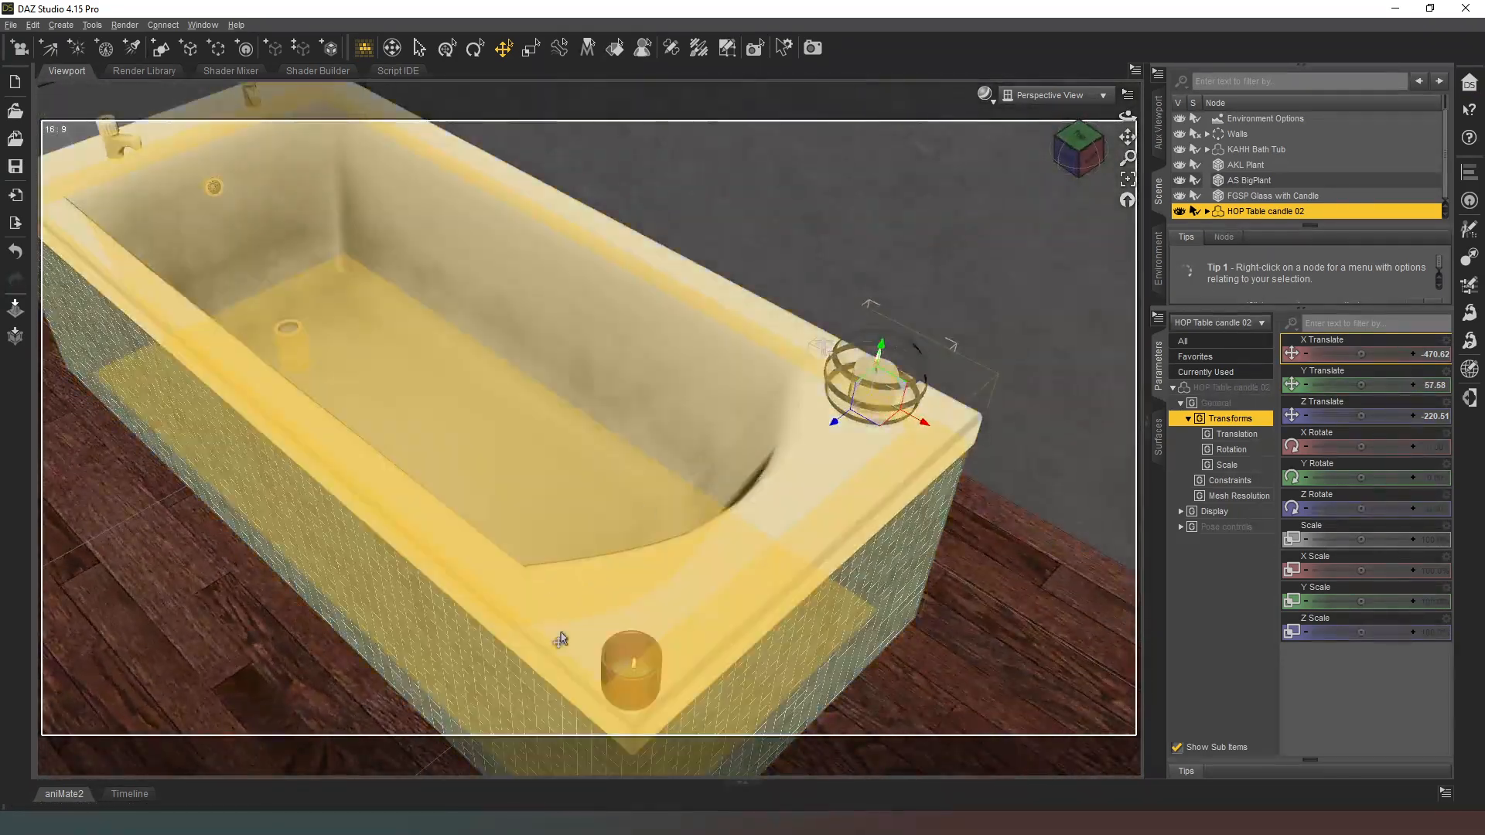
pyautogui.moveTo(649, 682); pyautogui.dragTo(889, 491)
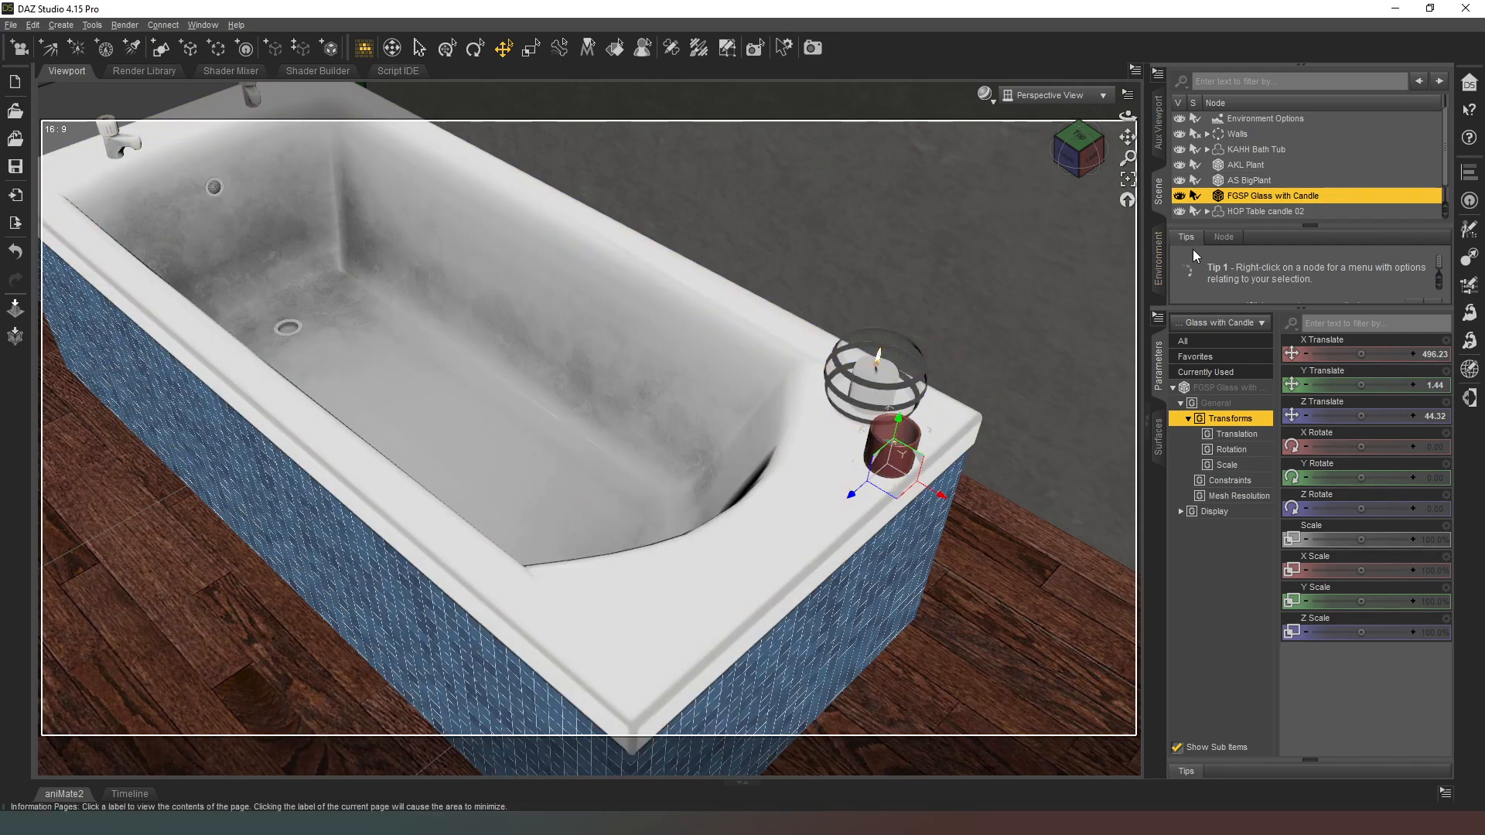
# Step: Try to paste the copied transform values onto LKS Candle, and undo the paste
pyautogui.scroll(-1, 1259, 202)
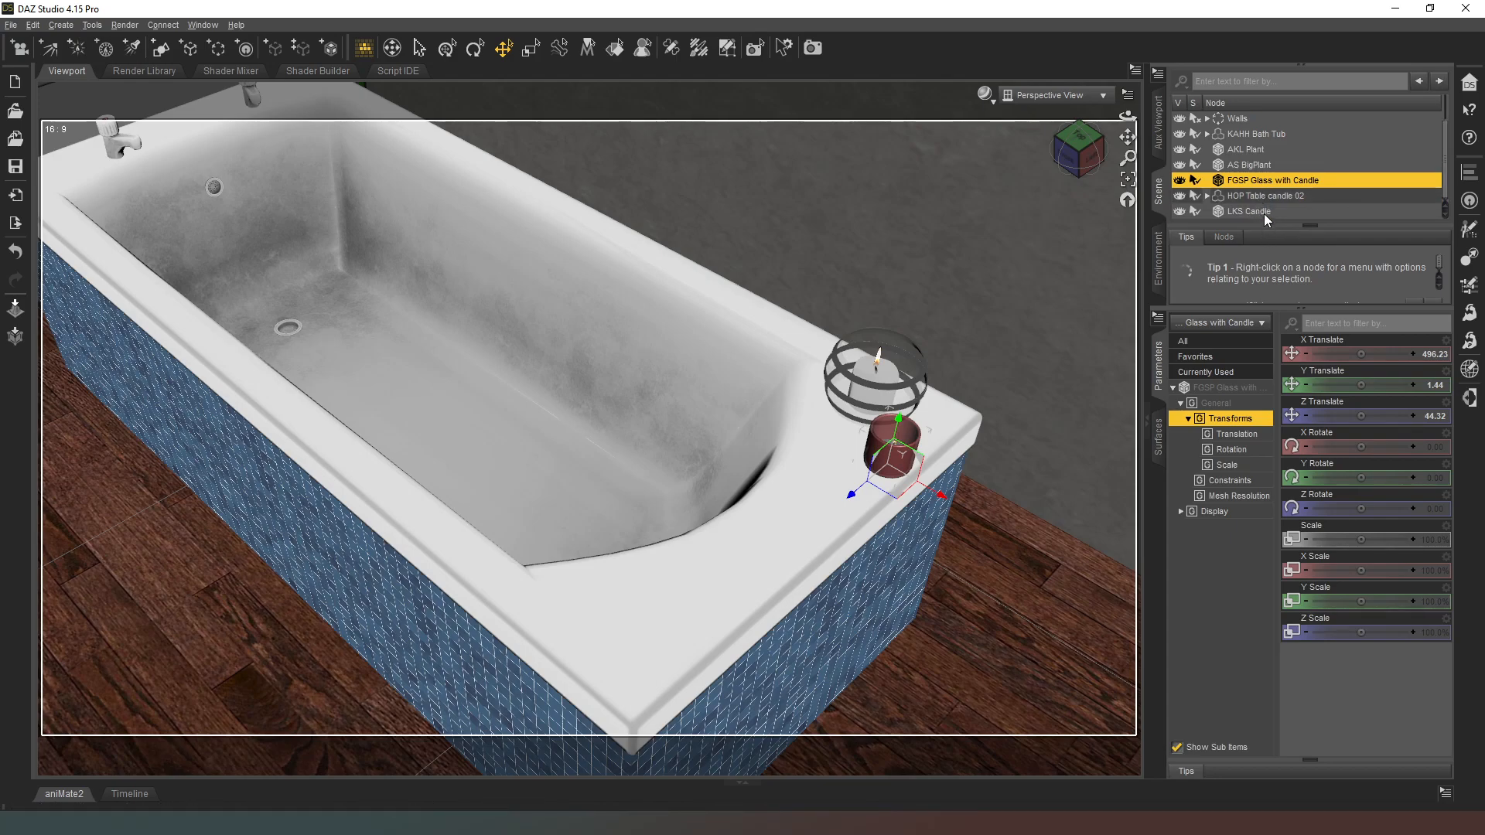
pyautogui.click(1264, 211)
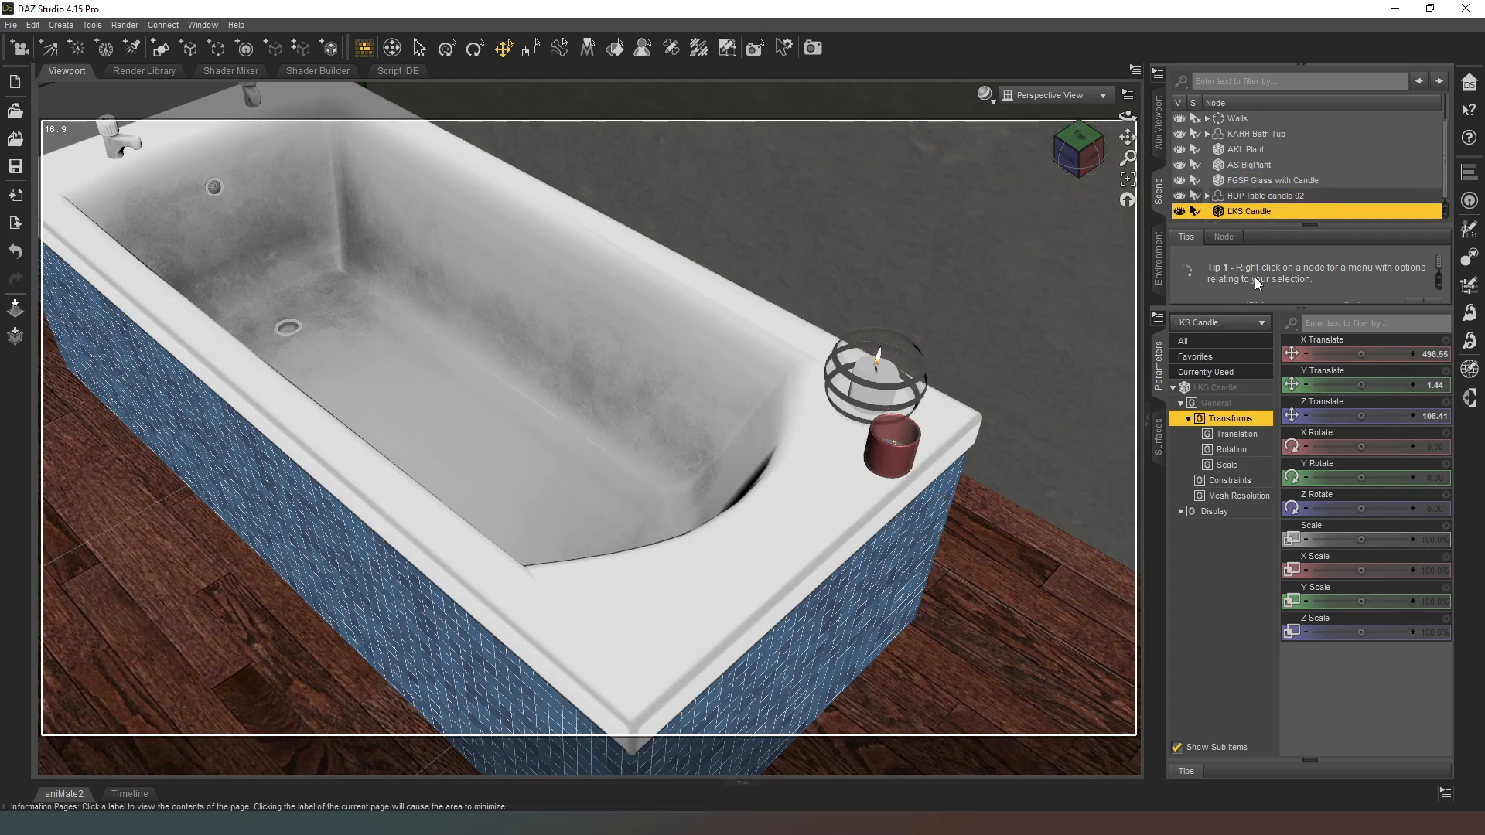
pyautogui.hotkey('ctrl', 'z')
# Step: Place LKS Candle on the tub rim next to the other two candles, at about X 33, Y 58, Z -160
pyautogui.moveTo(1073, 155); pyautogui.dragTo(475, 653)
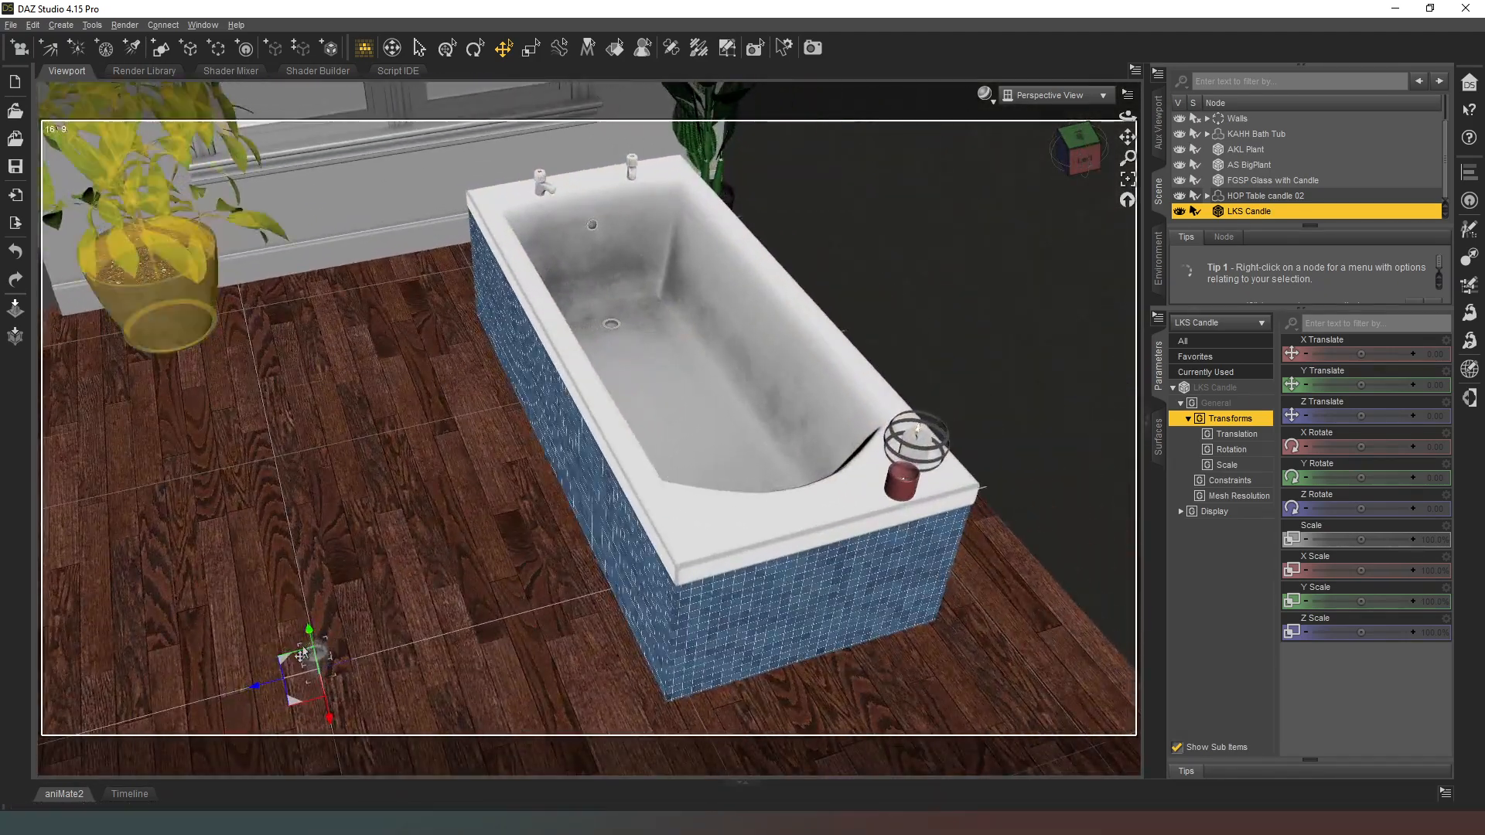
pyautogui.moveTo(284, 663); pyautogui.dragTo(774, 492)
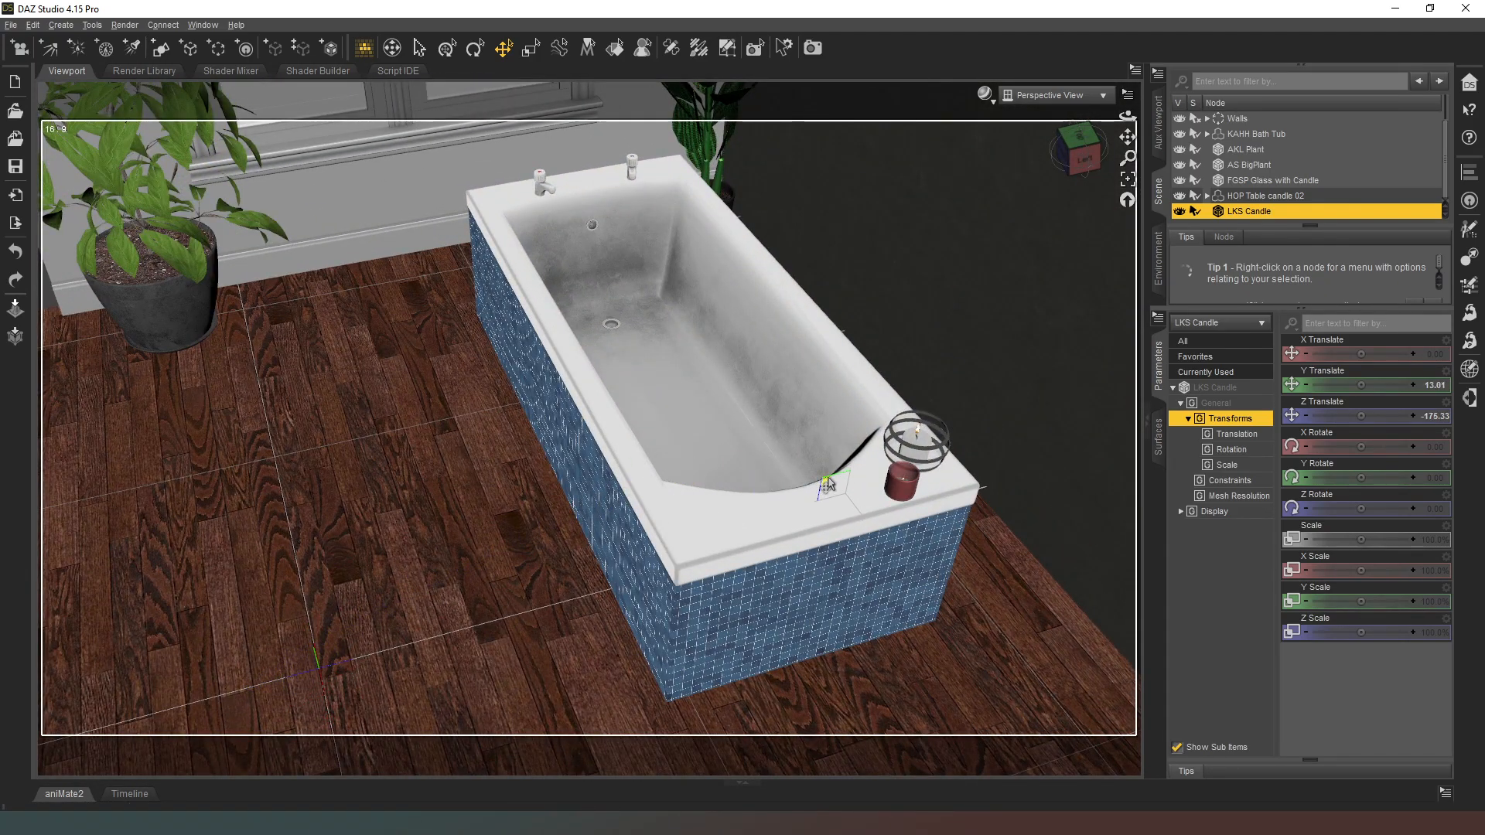
pyautogui.moveTo(827, 422); pyautogui.dragTo(823, 411)
pyautogui.moveTo(854, 402); pyautogui.dragTo(597, 422, button='middle')
pyautogui.scroll(3, 858, 451)
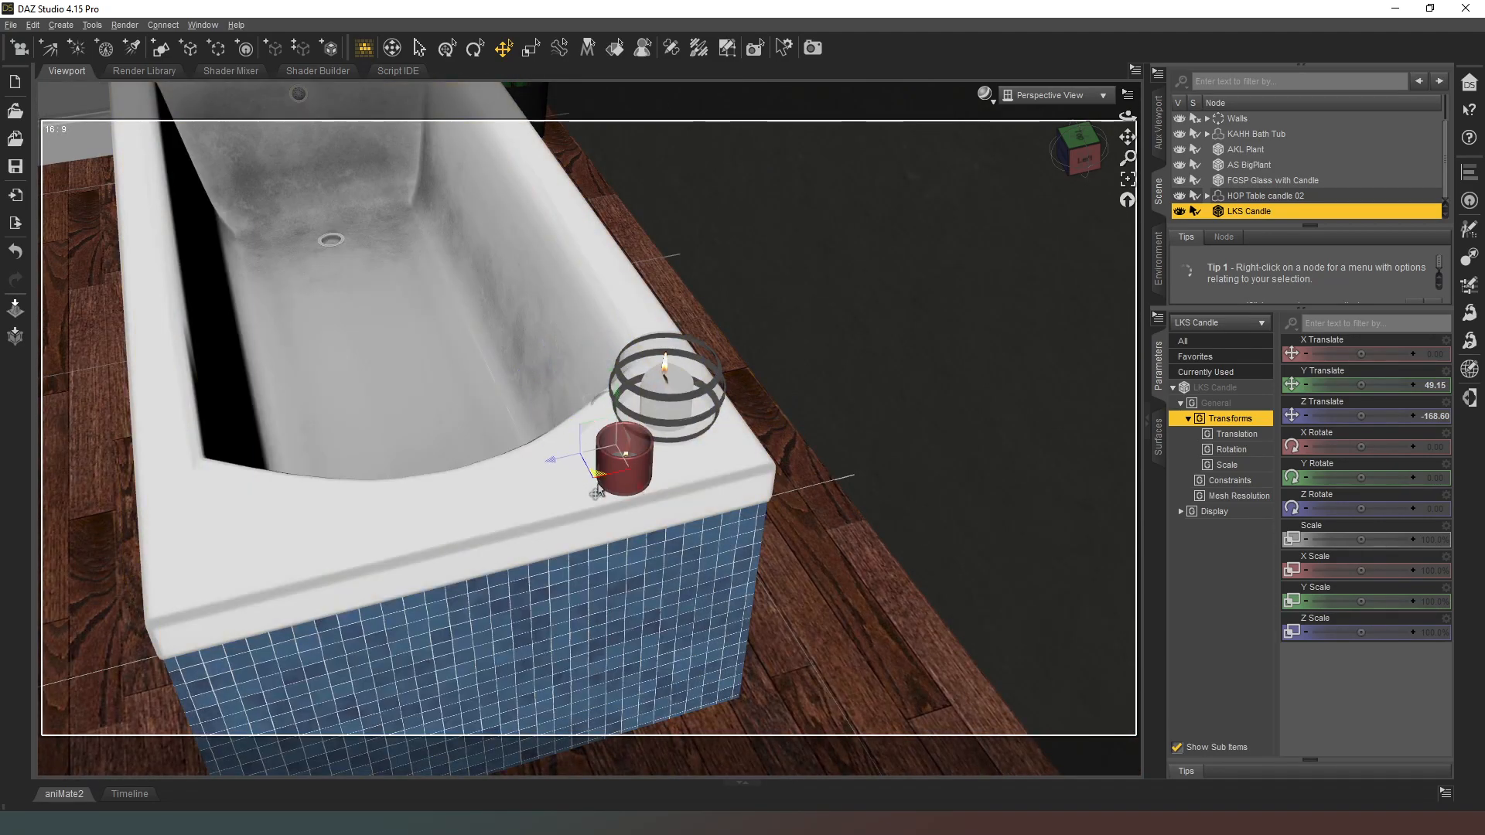
pyautogui.moveTo(1360, 384); pyautogui.dragTo(1373, 384)
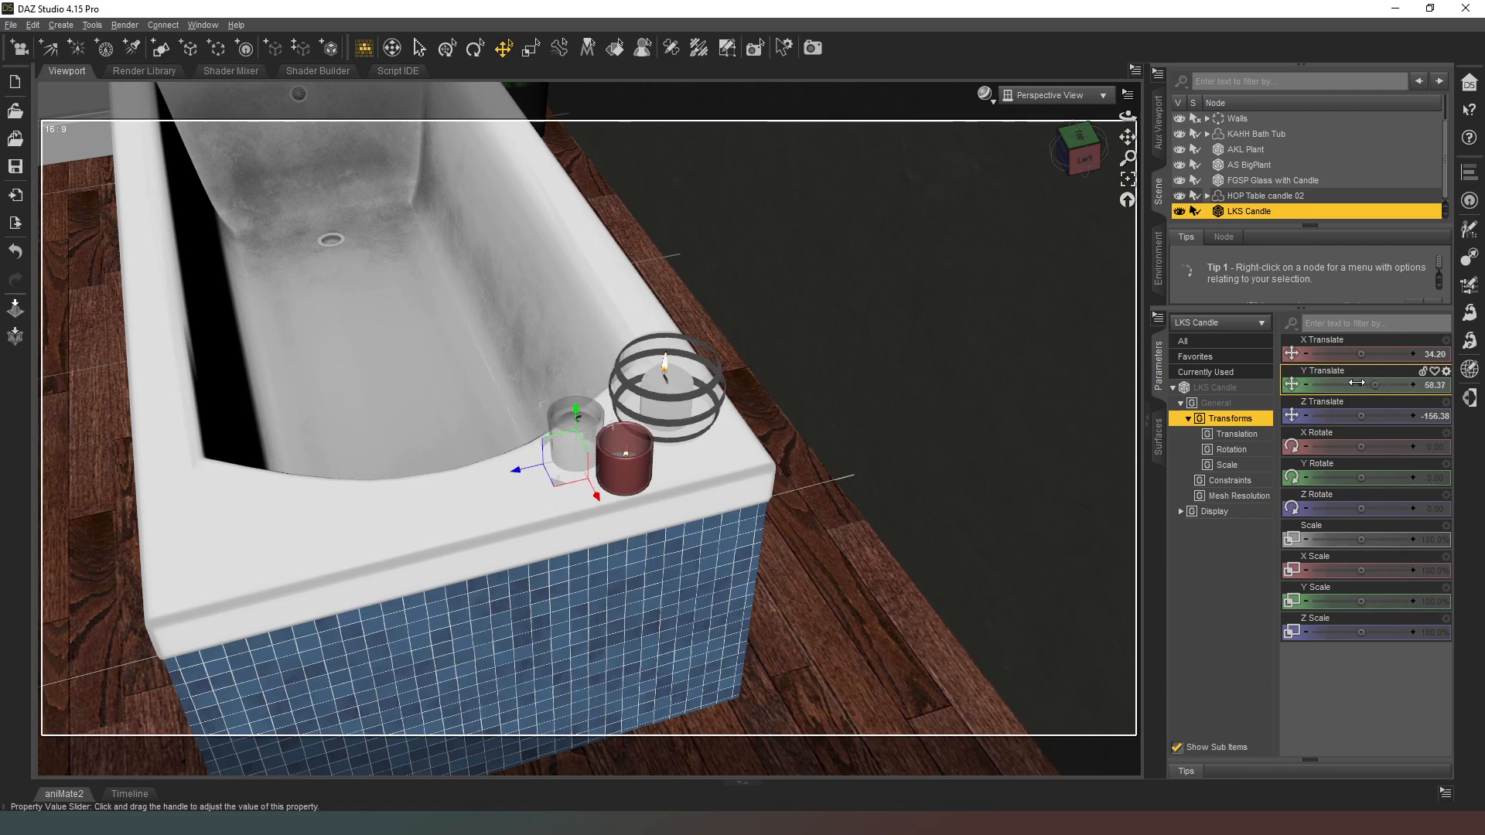
pyautogui.moveTo(1086, 161); pyautogui.dragTo(1152, 159)
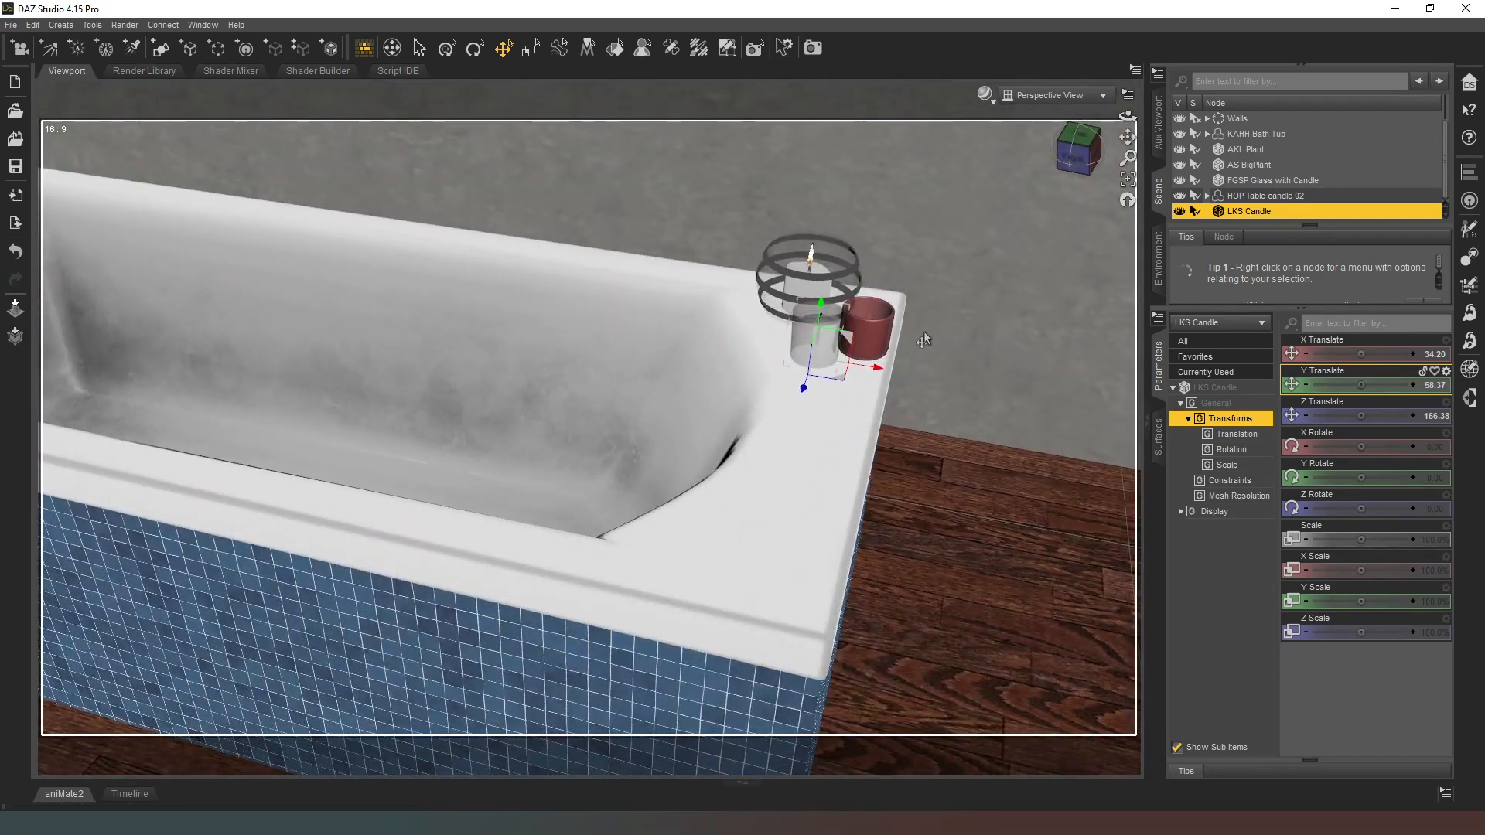
pyautogui.moveTo(837, 382); pyautogui.dragTo(832, 372)
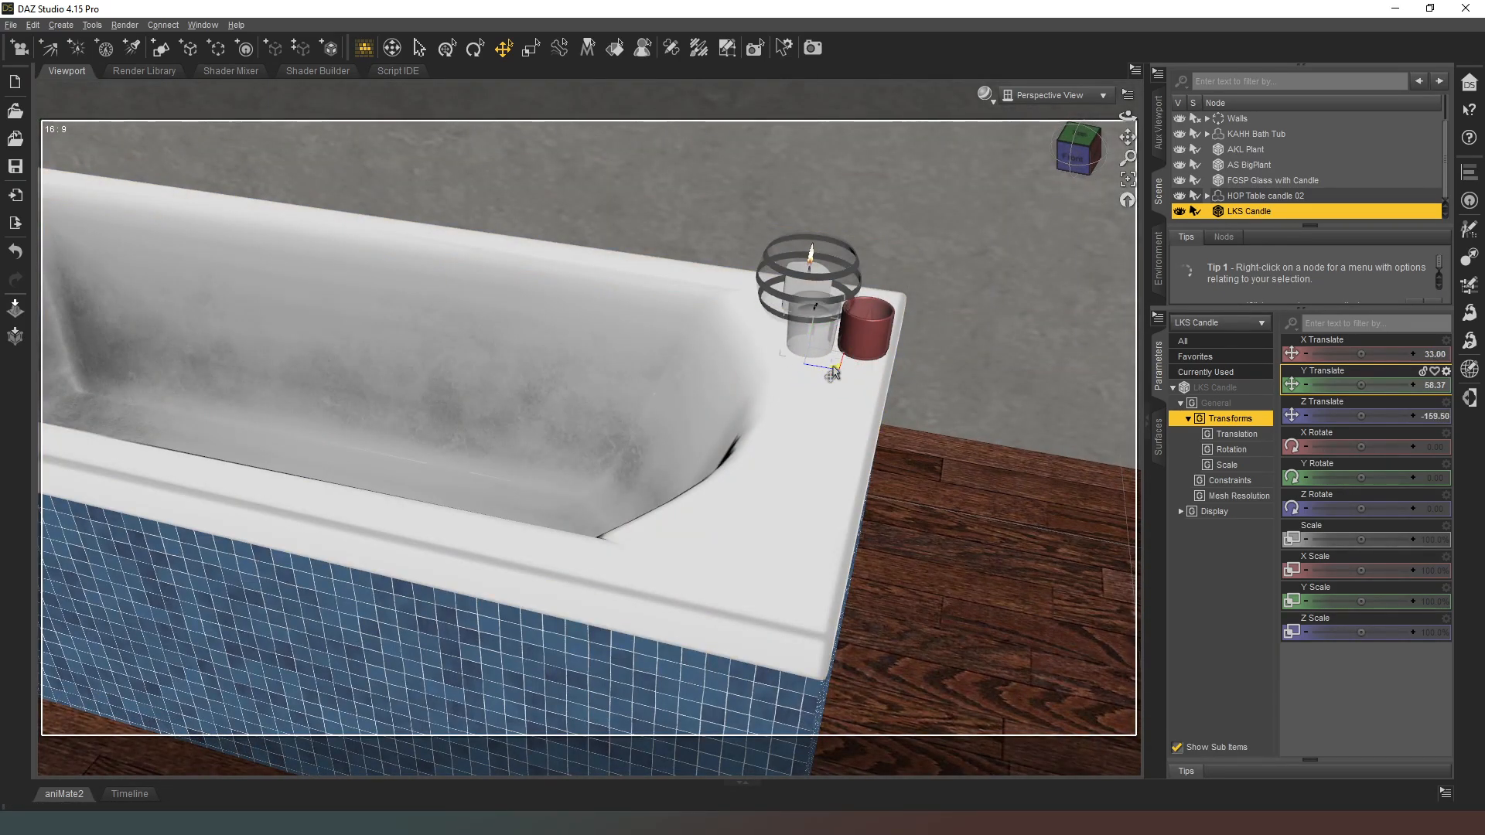
pyautogui.moveTo(1075, 159); pyautogui.dragTo(1071, 199)
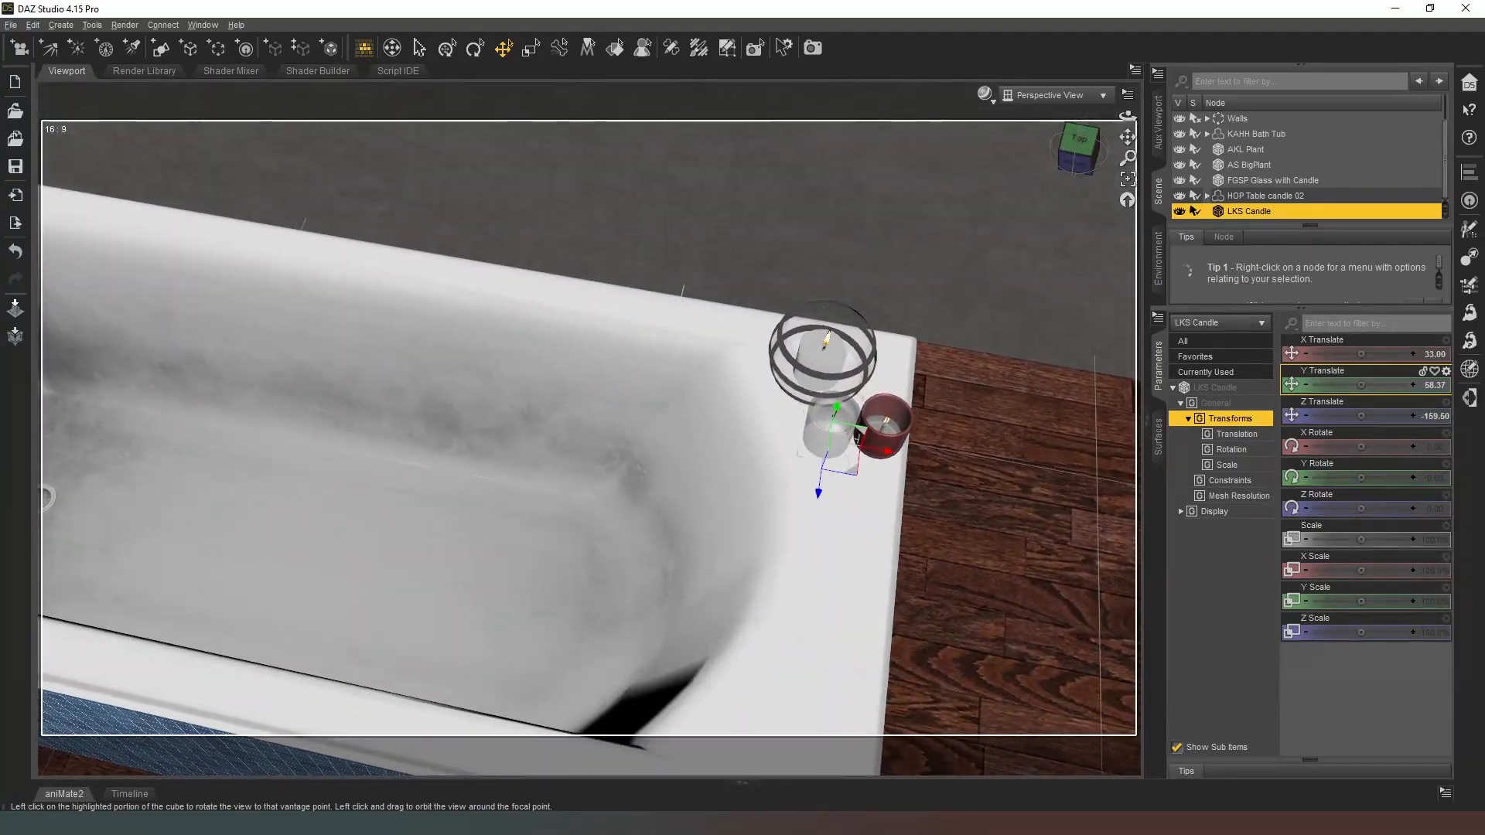
# Step: Preview the scene in NVIDIA Iray and examine the lighting on the bath tub and the candle group
pyautogui.click(987, 94)
pyautogui.click(999, 271)
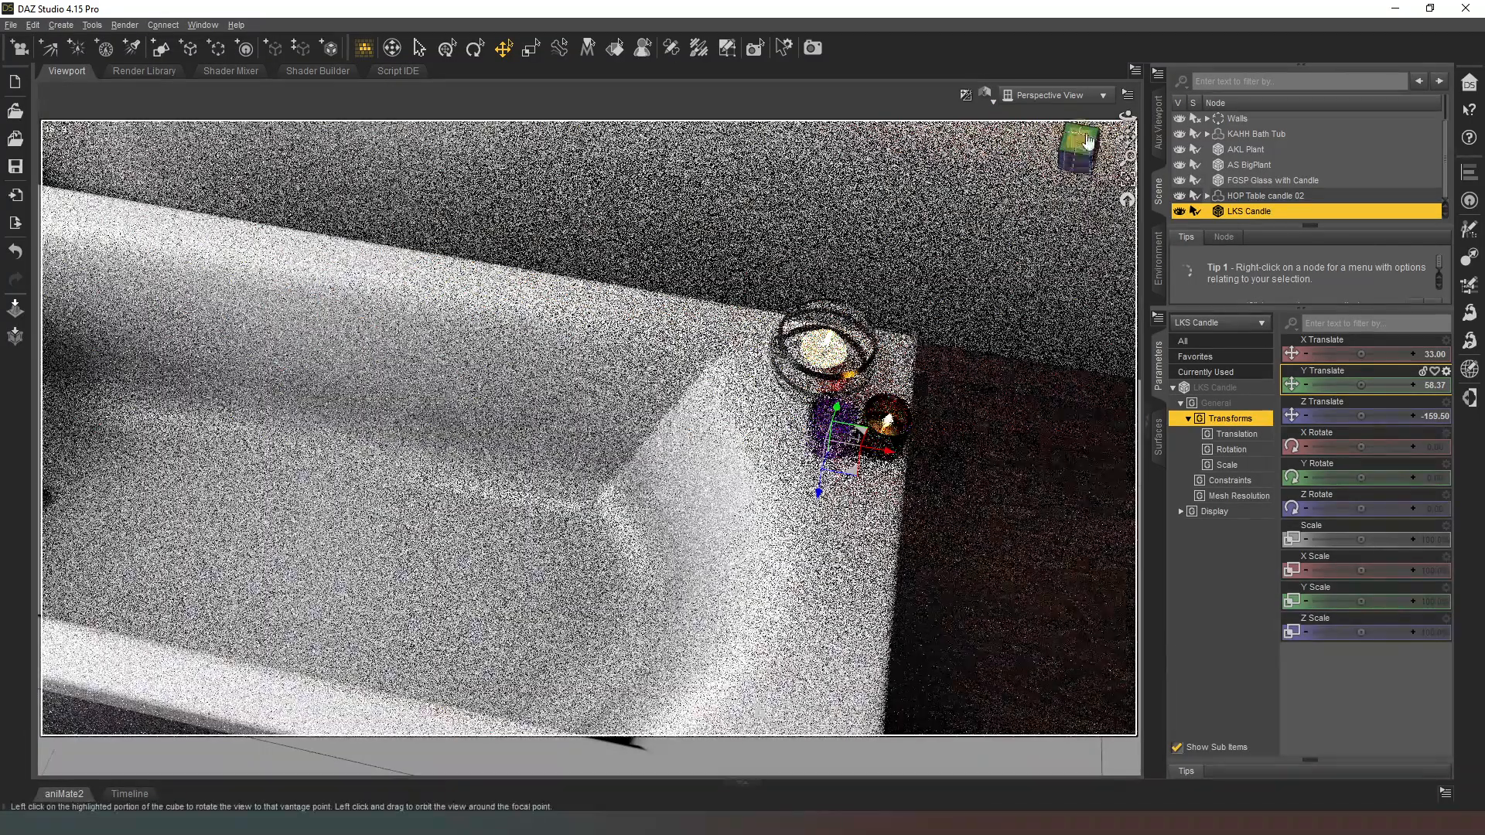
pyautogui.moveTo(1088, 141); pyautogui.dragTo(992, 322)
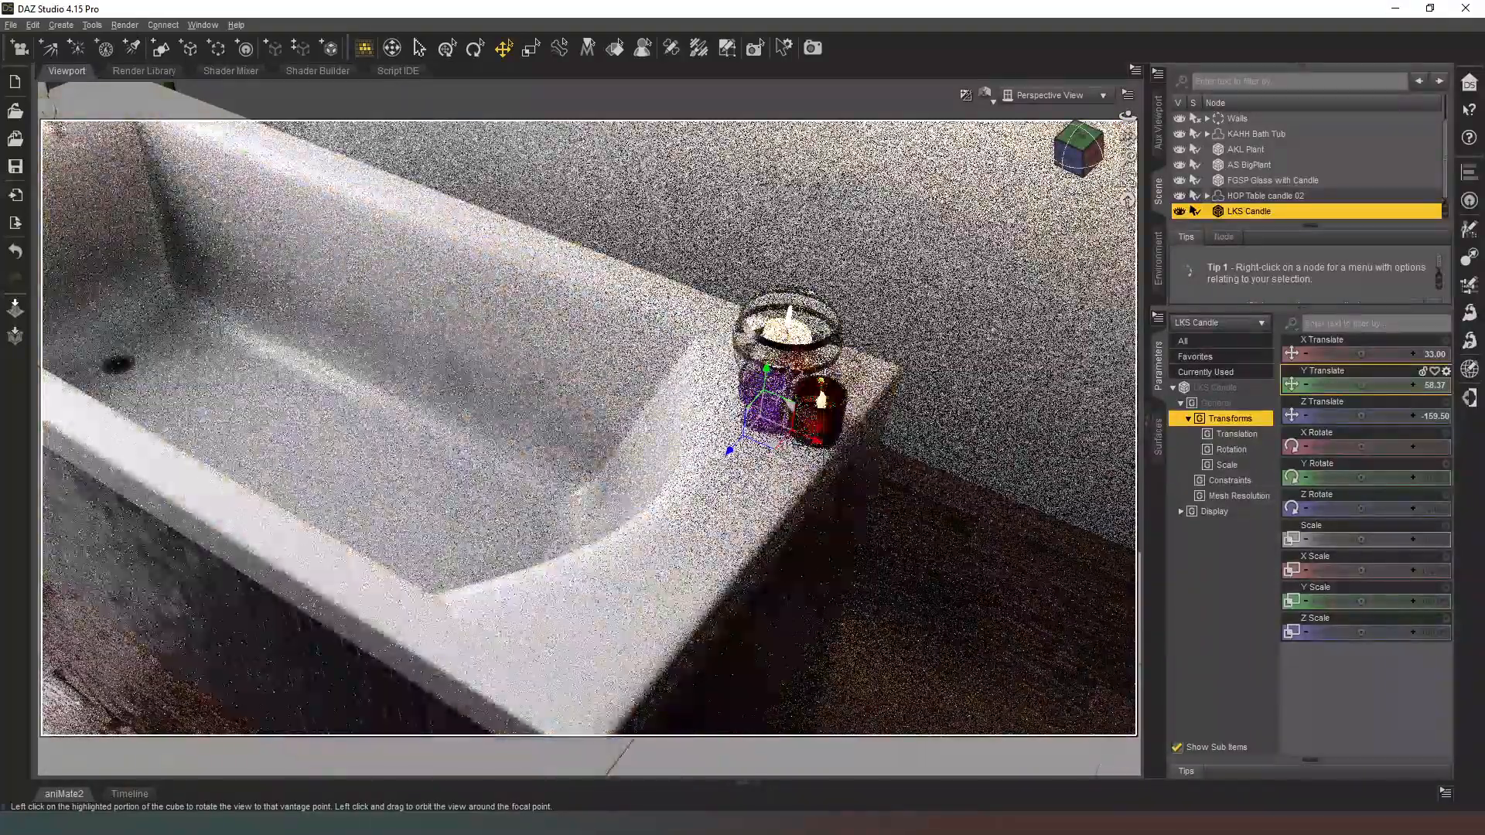
pyautogui.moveTo(1083, 152); pyautogui.dragTo(1074, 174)
pyautogui.scroll(-3, 796, 322)
pyautogui.scroll(-2, 251, 419)
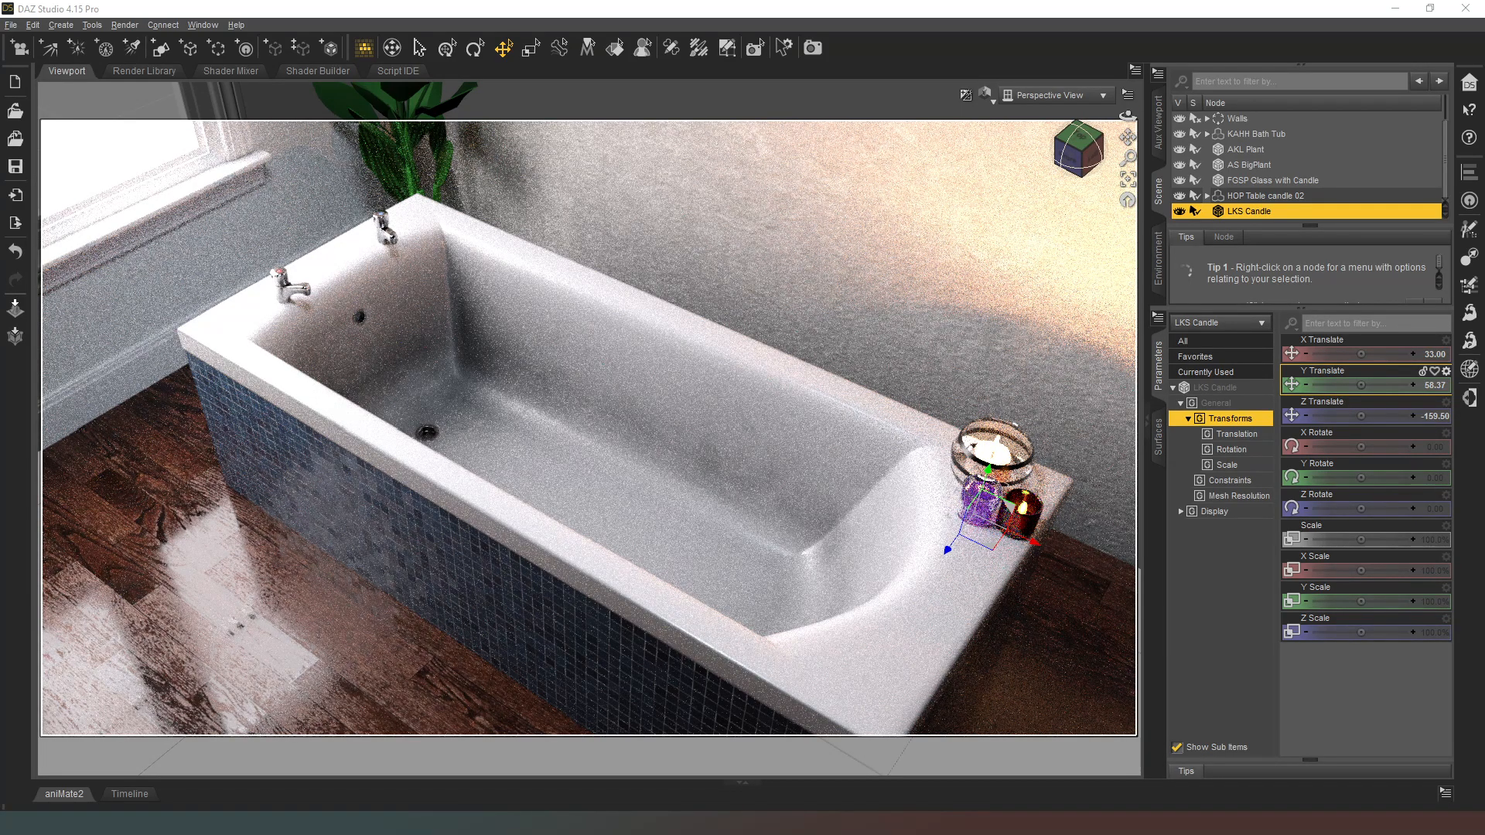
# Step: Create a 0.5 m plane primitive at World Center with Y Positive axis and 1 division, and switch the viewport to Texture Shaded
pyautogui.click(158, 49)
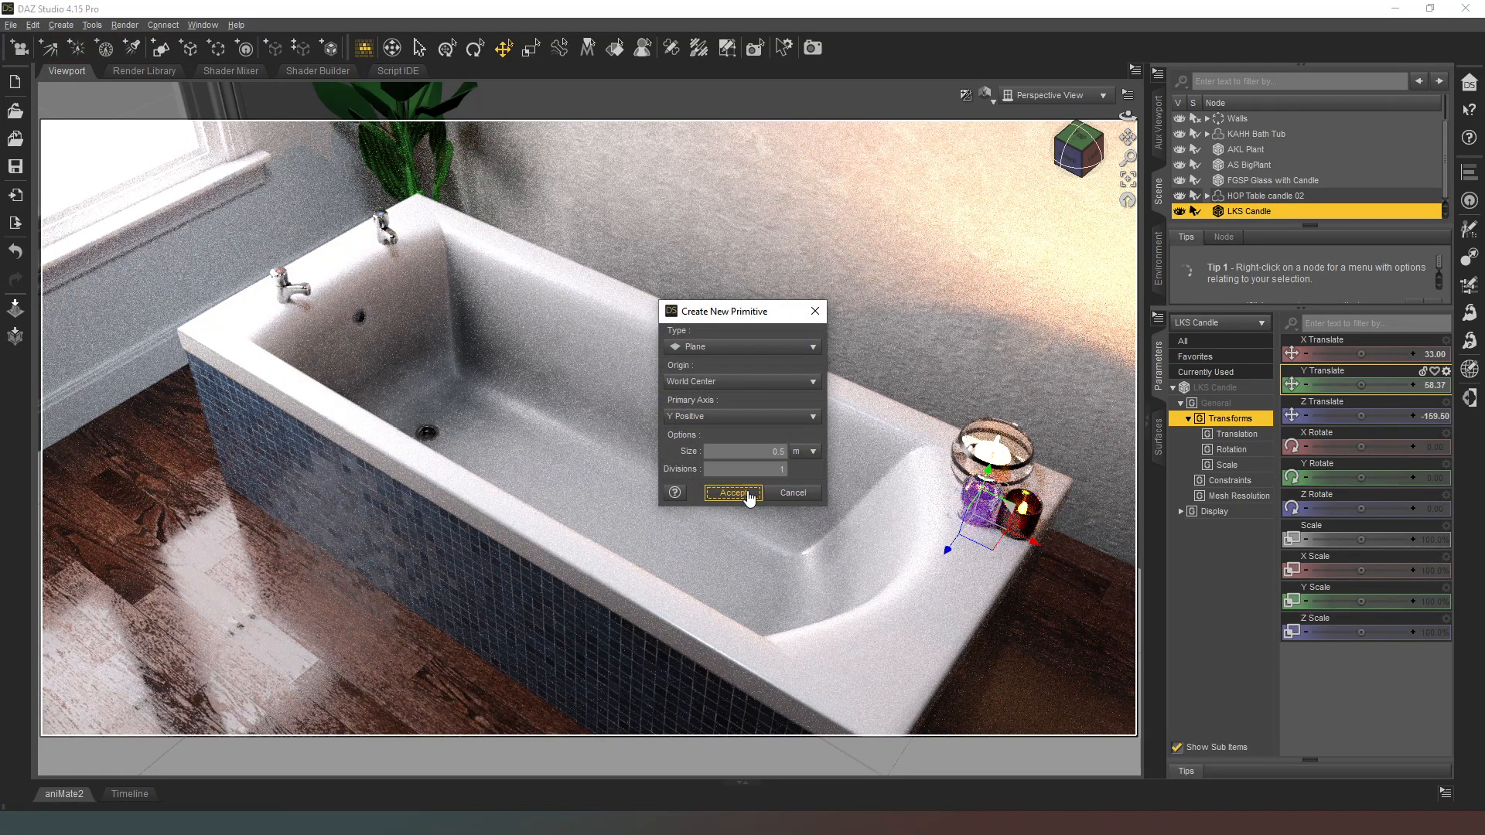
pyautogui.click(744, 495)
pyautogui.click(986, 94)
pyautogui.click(998, 248)
pyautogui.moveTo(1091, 145); pyautogui.dragTo(998, 177)
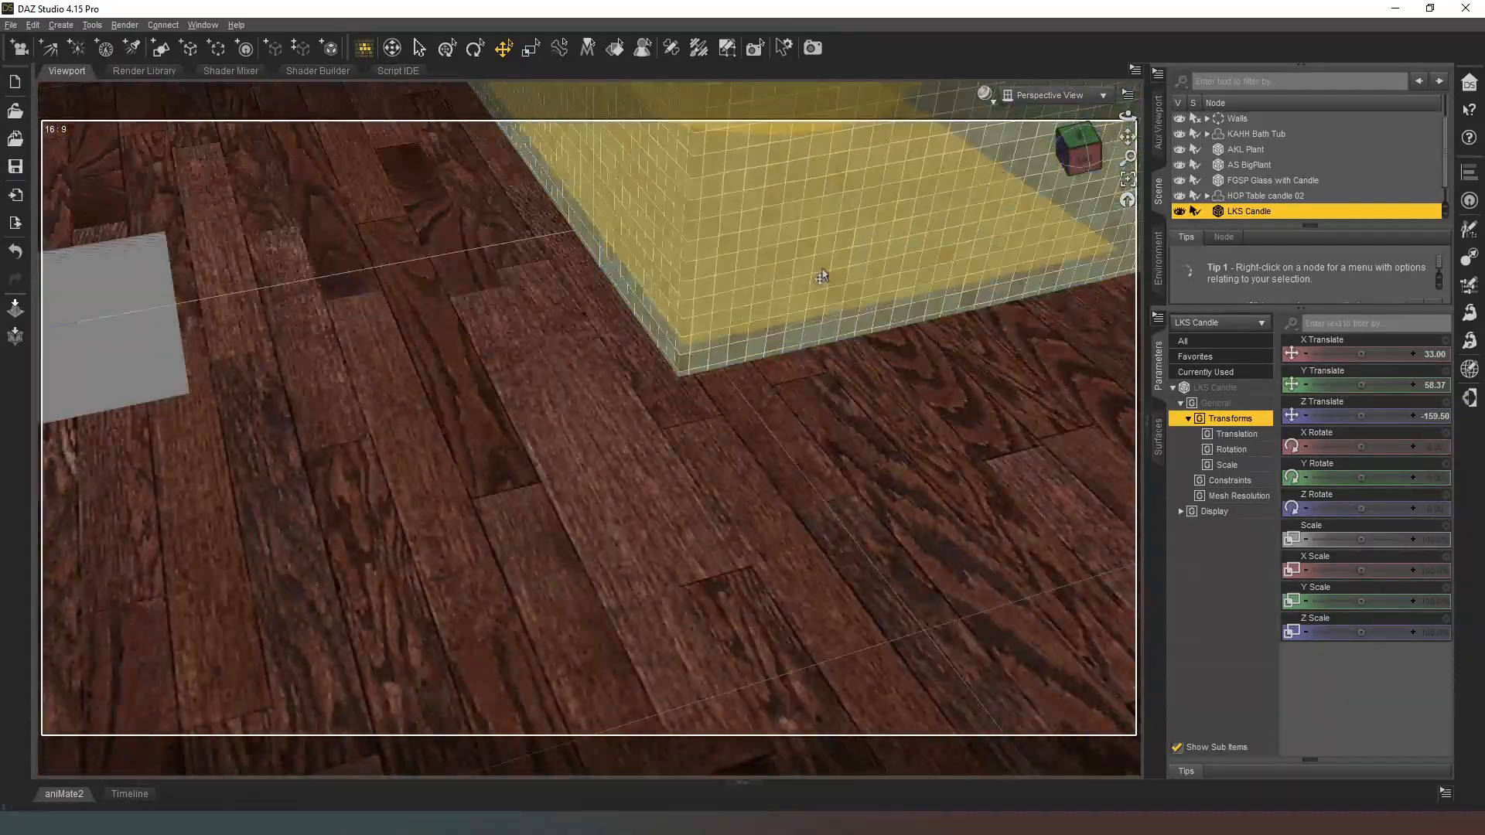
# Step: Move Plane (3) from the floor to the middle of the bath tub, at about X -59, Y 55, Z -141
pyautogui.moveTo(480, 398); pyautogui.dragTo(639, 408, button='middle')
pyautogui.scroll(-4, 640, 407)
pyautogui.click(495, 390)
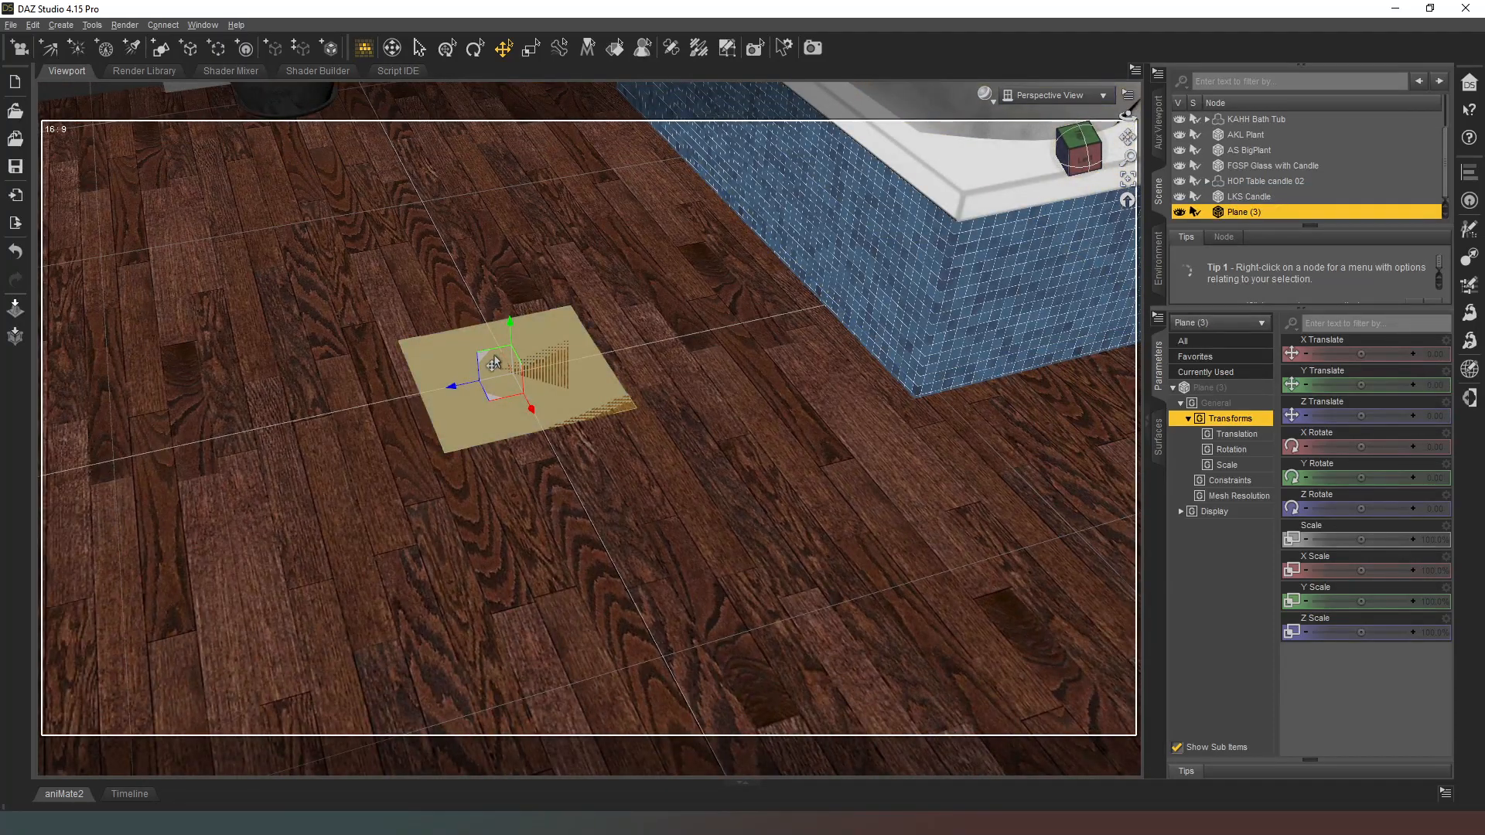
pyautogui.moveTo(495, 362); pyautogui.dragTo(919, 99)
pyautogui.moveTo(918, 99); pyautogui.dragTo(969, 321, button='middle')
pyautogui.moveTo(1088, 147); pyautogui.dragTo(1100, 158)
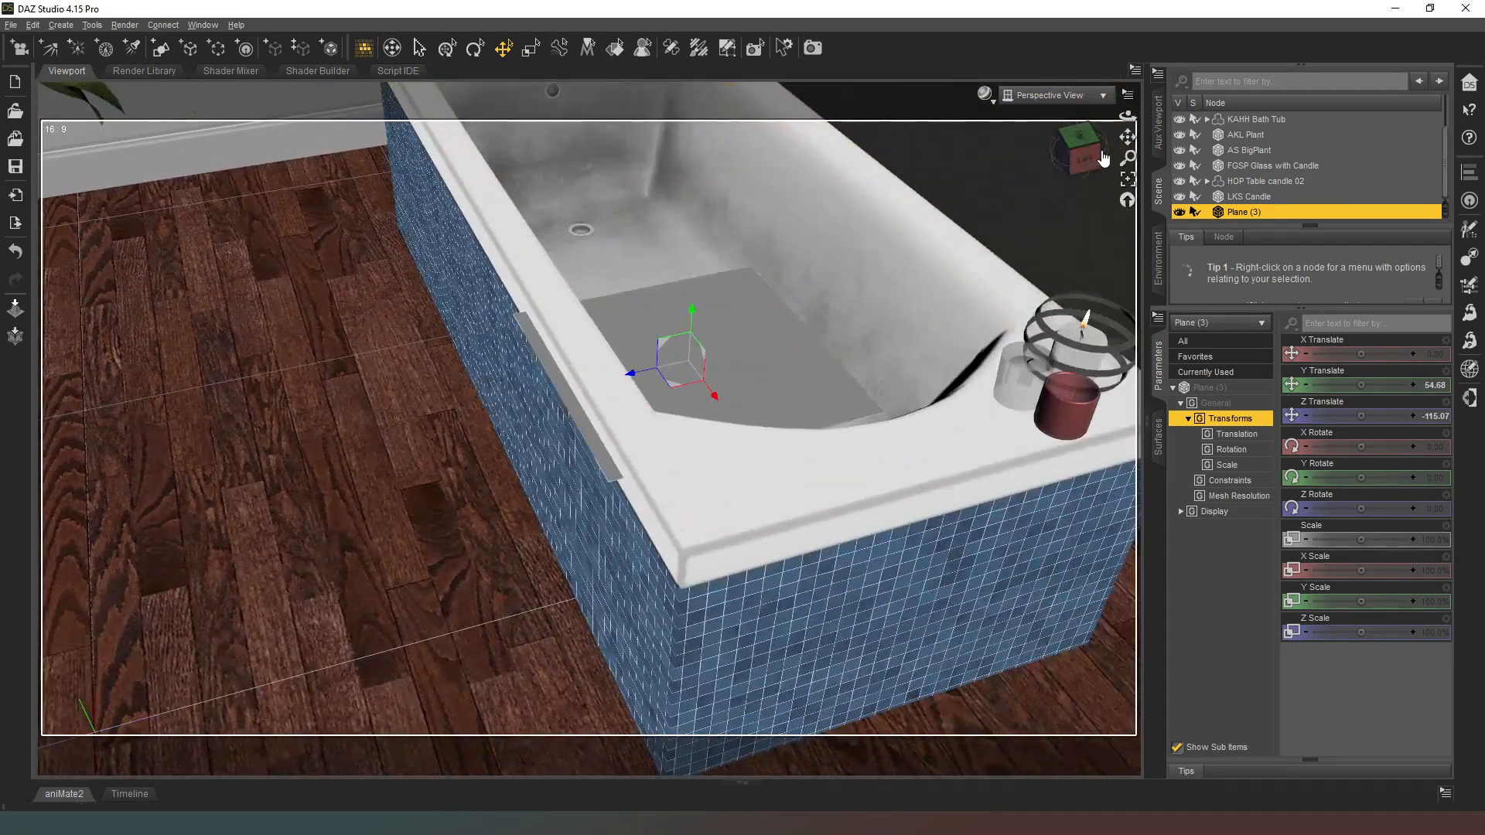
pyautogui.click(1100, 157)
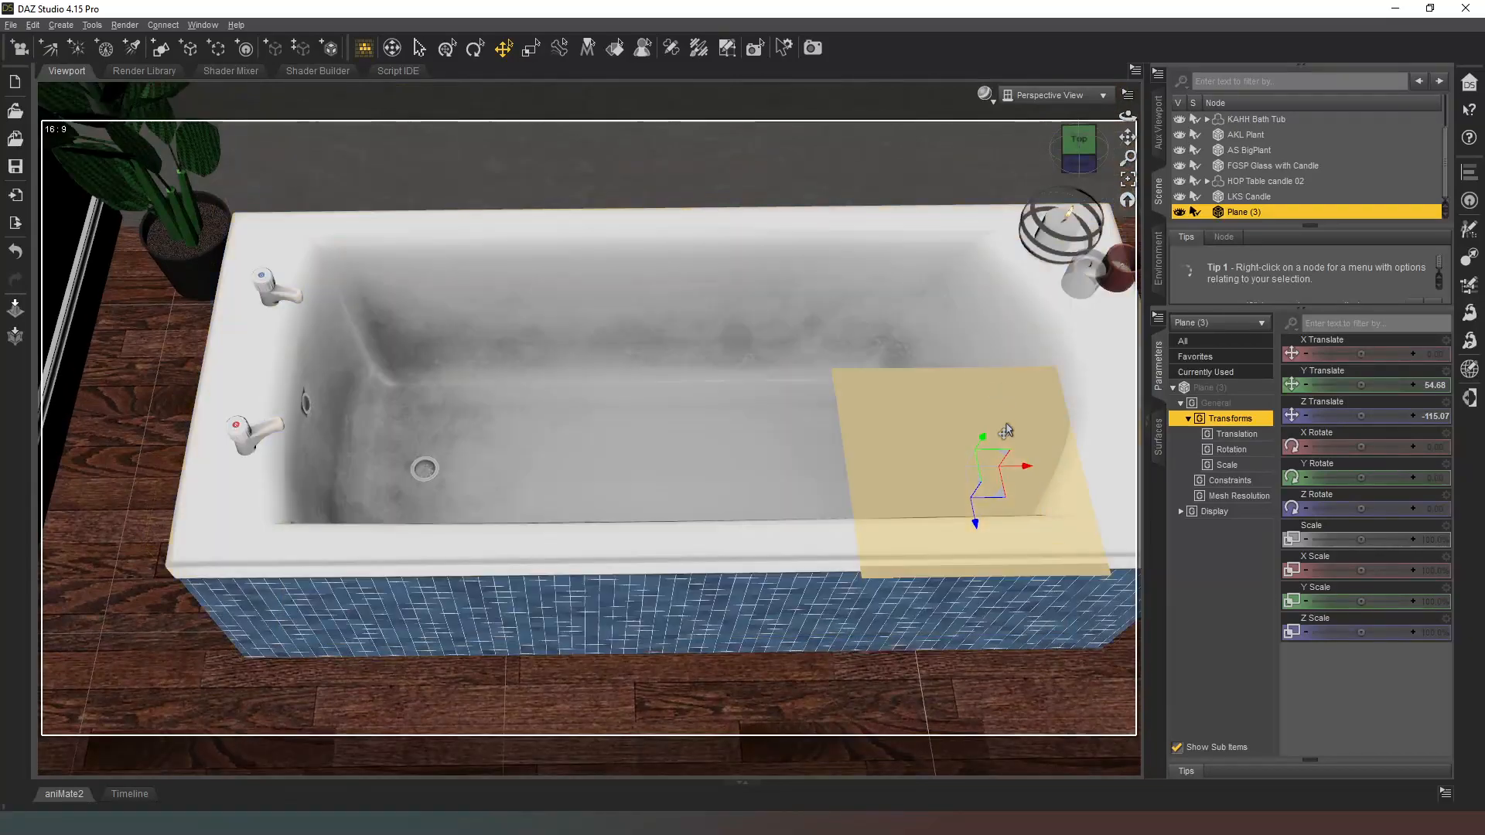
pyautogui.moveTo(997, 506); pyautogui.dragTo(704, 402)
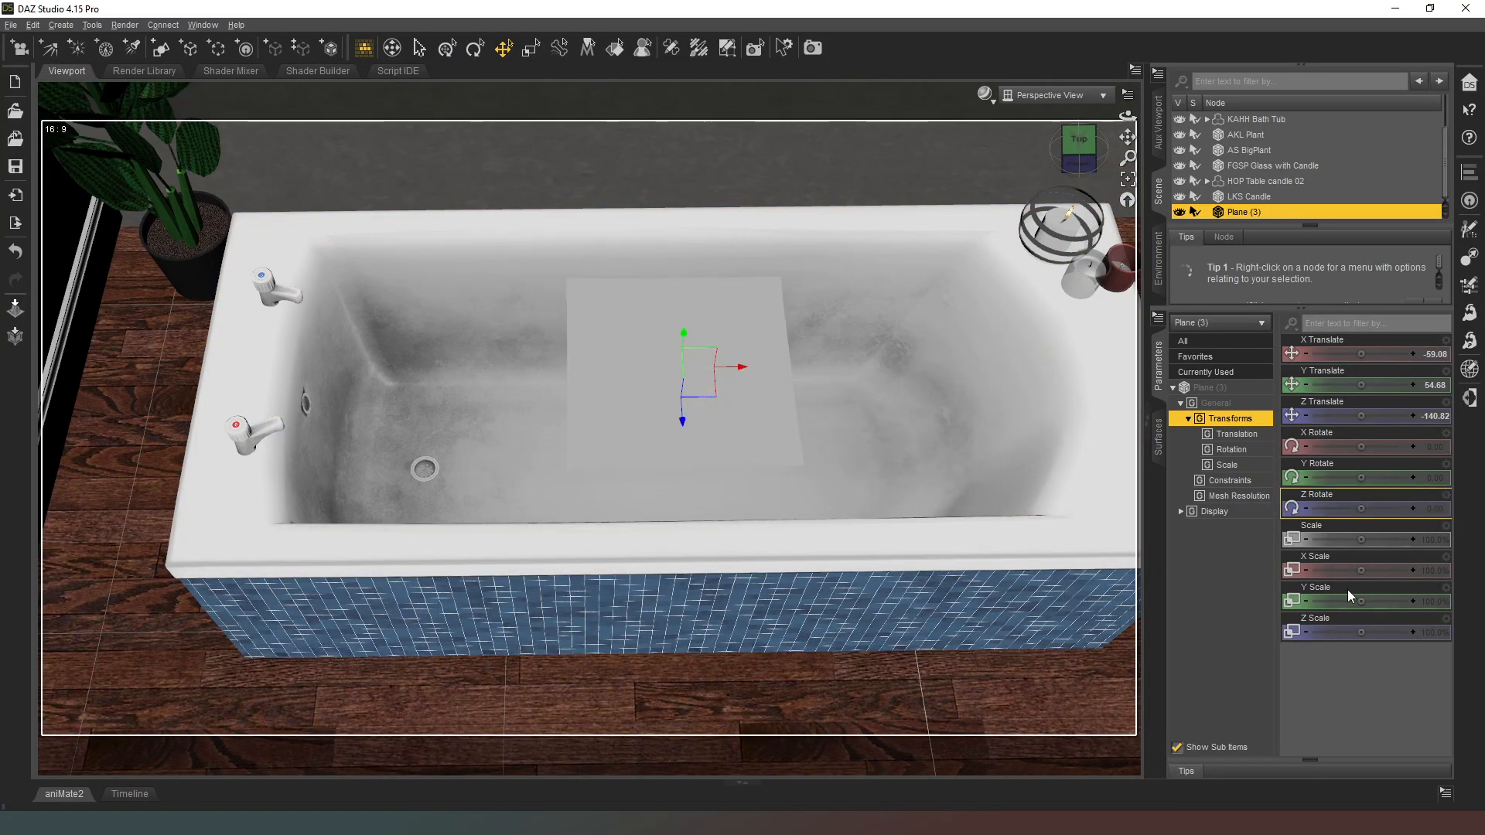
# Step: Stretch the plane across the tub's interior with about 353% X Scale and 162% Z Scale, and lower it to about Y 44
pyautogui.moveTo(1354, 576); pyautogui.dragTo(1394, 570)
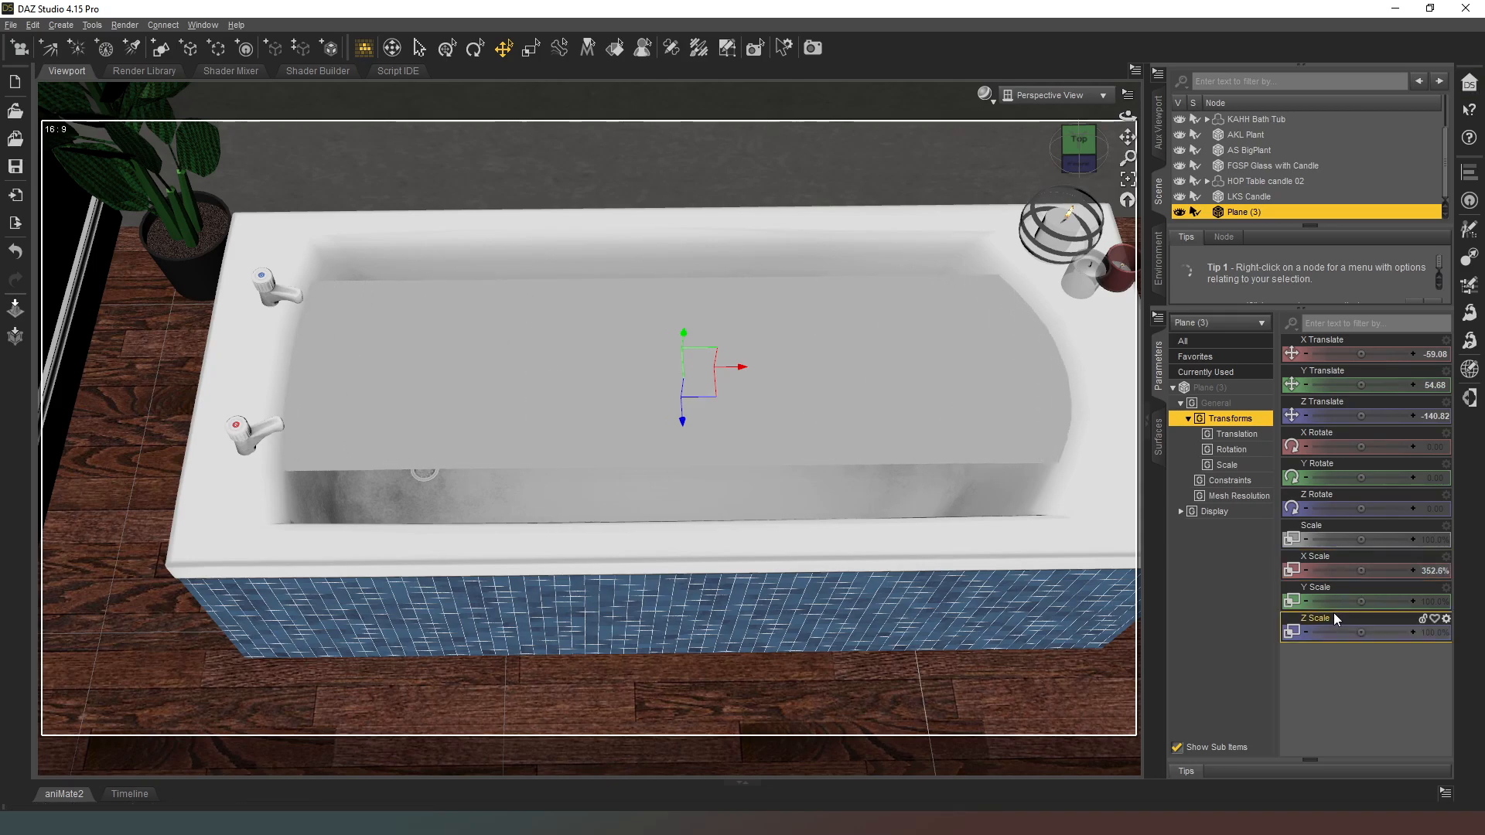
pyautogui.moveTo(1370, 633); pyautogui.dragTo(1384, 632)
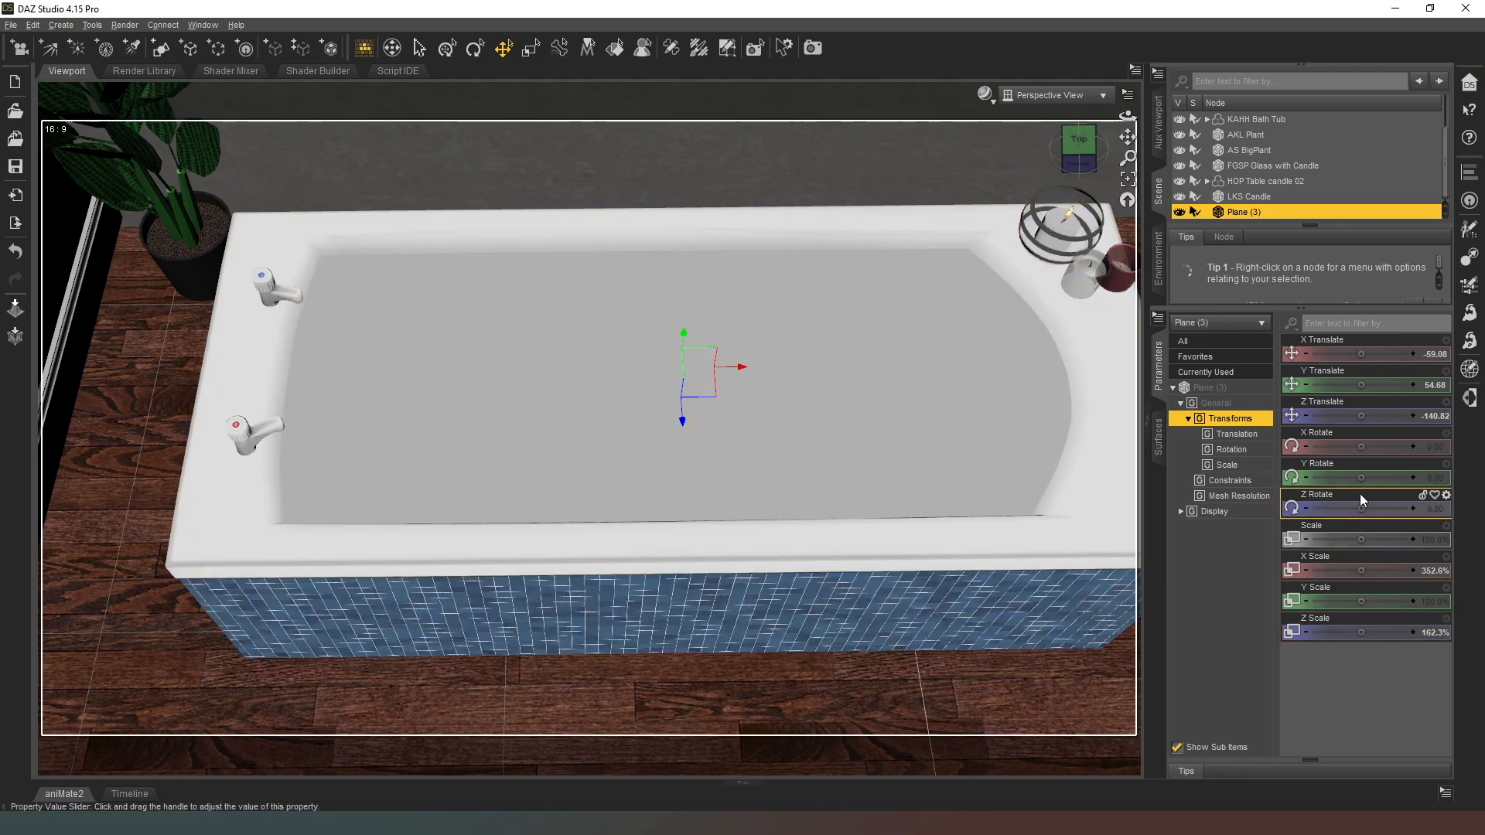
pyautogui.moveTo(1356, 384)
pyautogui.mouseDown()
pyautogui.moveTo(1344, 384)
pyautogui.moveTo(1358, 381)
pyautogui.mouseUp()
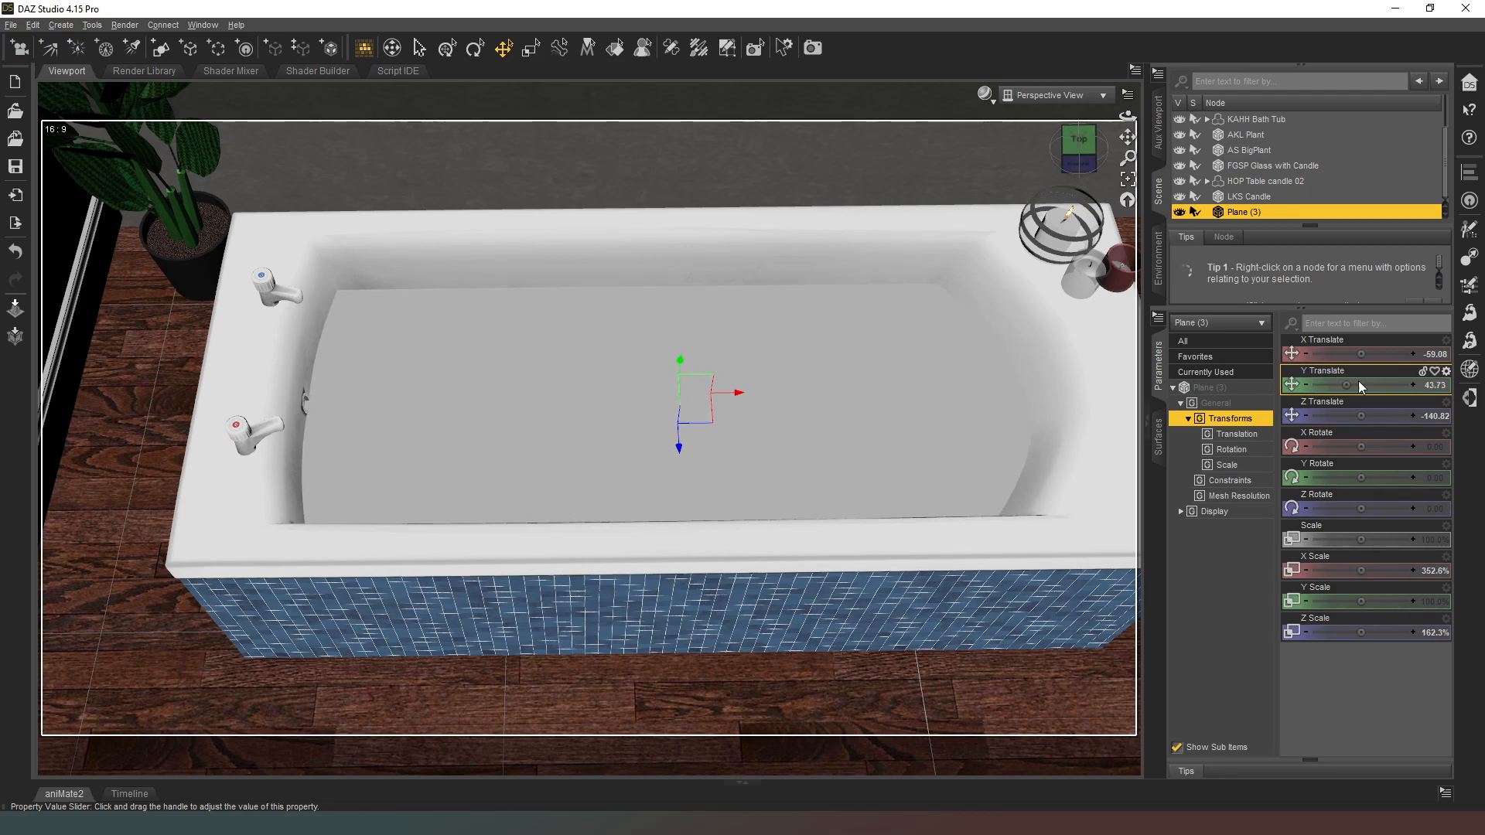
# Step: Apply the Iray water shader to Plane (3) and preview the filled tub in NVIDIA Iray
pyautogui.click(1158, 437)
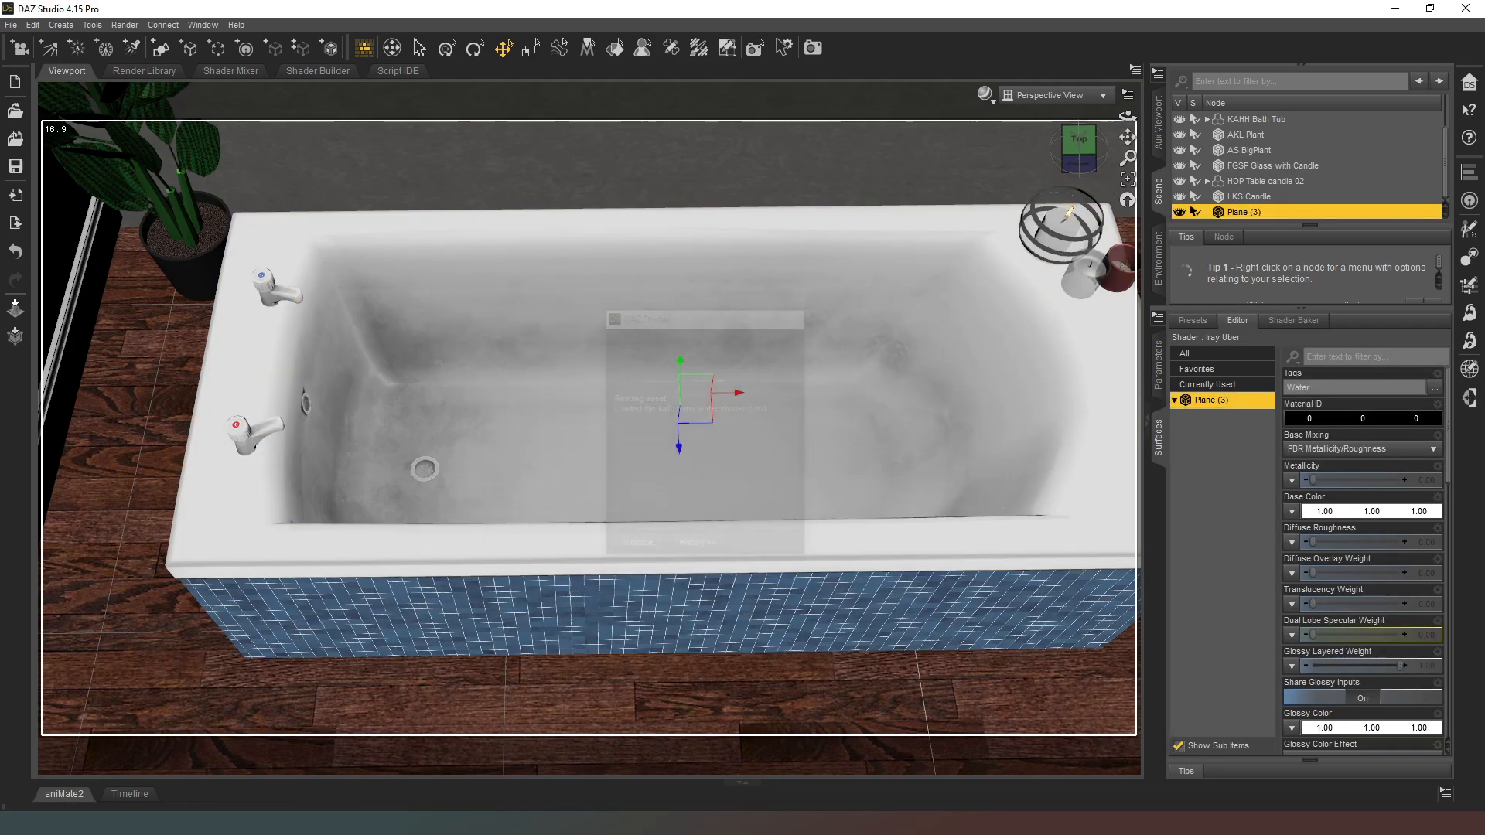
pyautogui.moveTo(1055, 155); pyautogui.dragTo(1083, 166)
pyautogui.scroll(-3, 995, 108)
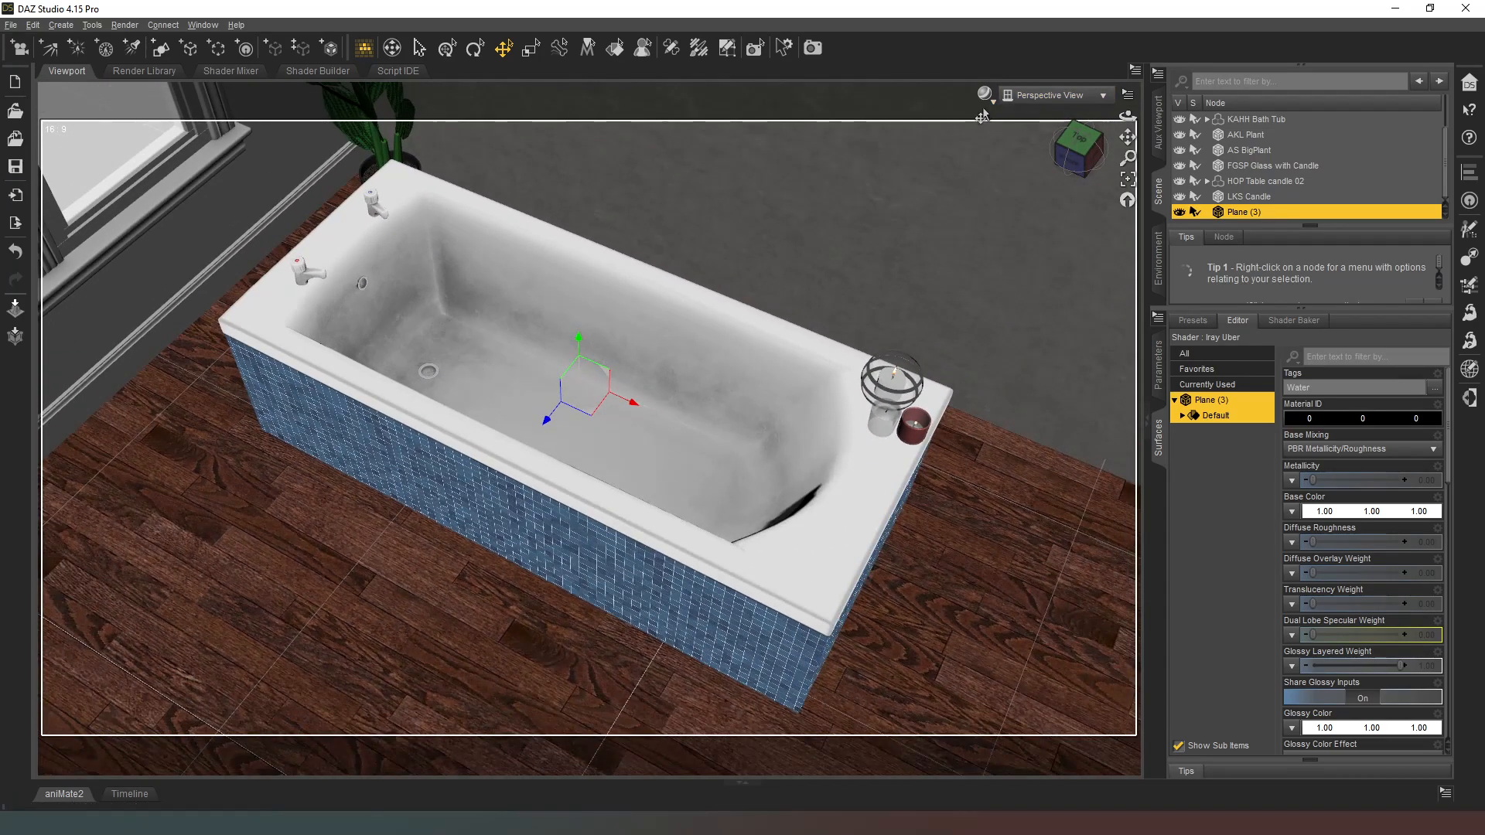
pyautogui.hotkey('ctrl', 'd')
pyautogui.click(990, 103)
pyautogui.click(982, 284)
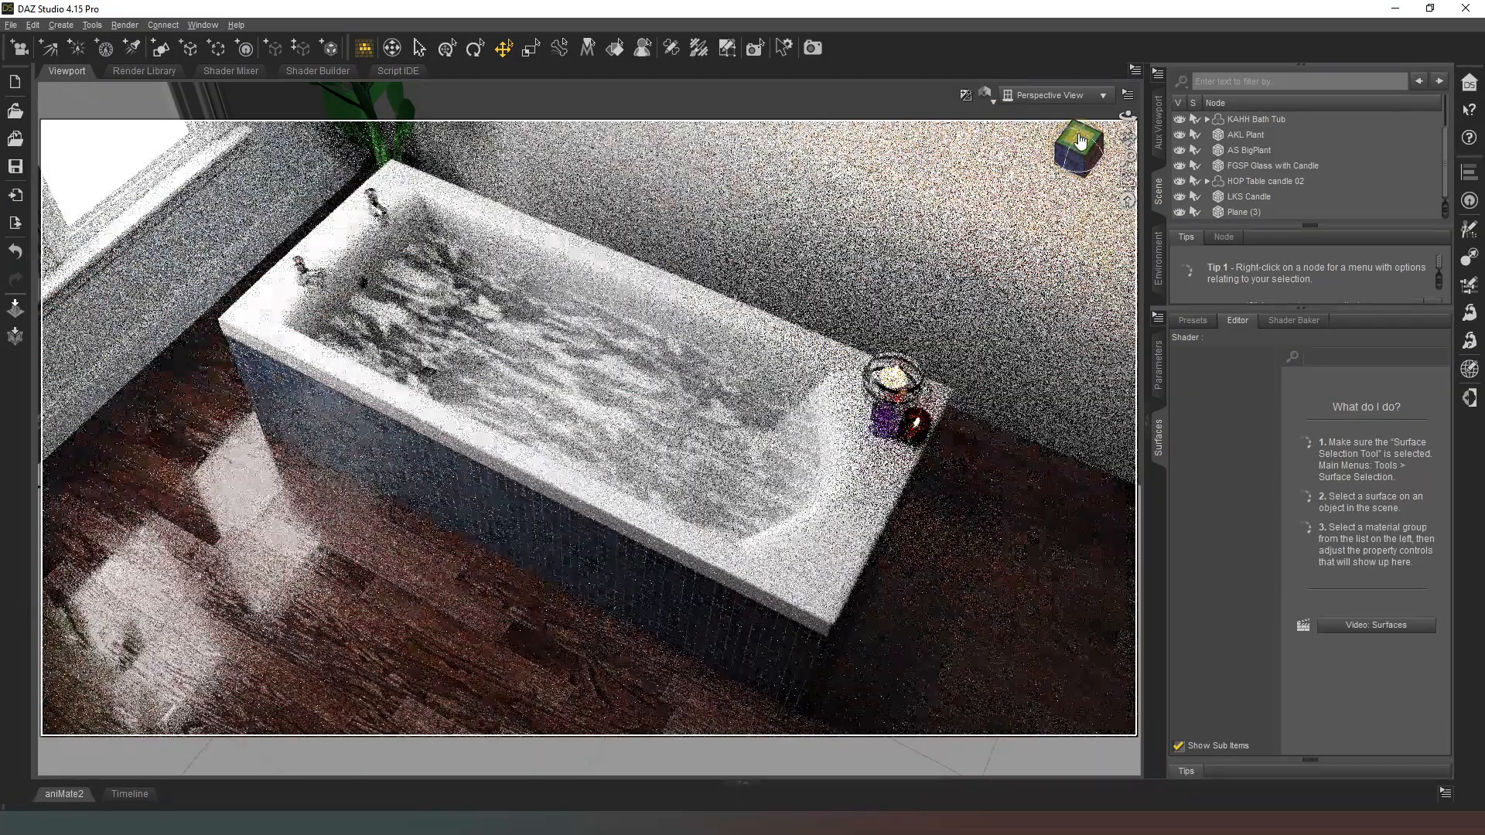
pyautogui.moveTo(1080, 141); pyautogui.dragTo(1035, 134)
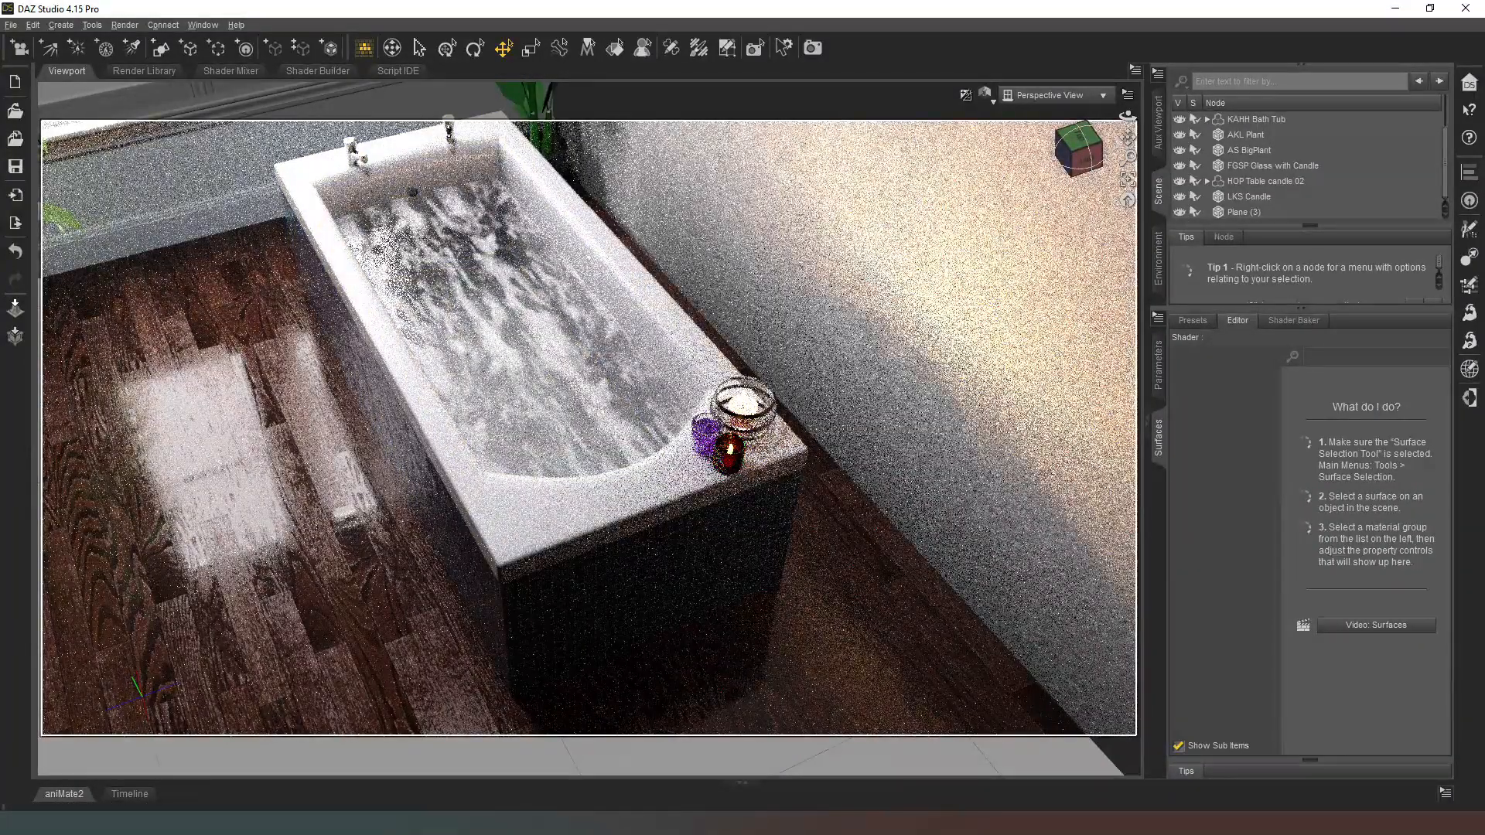
# Step: Apply the blue water shader with the white water decal to Plane (3) and inspect it from the candle end of the tub
pyautogui.click(1243, 212)
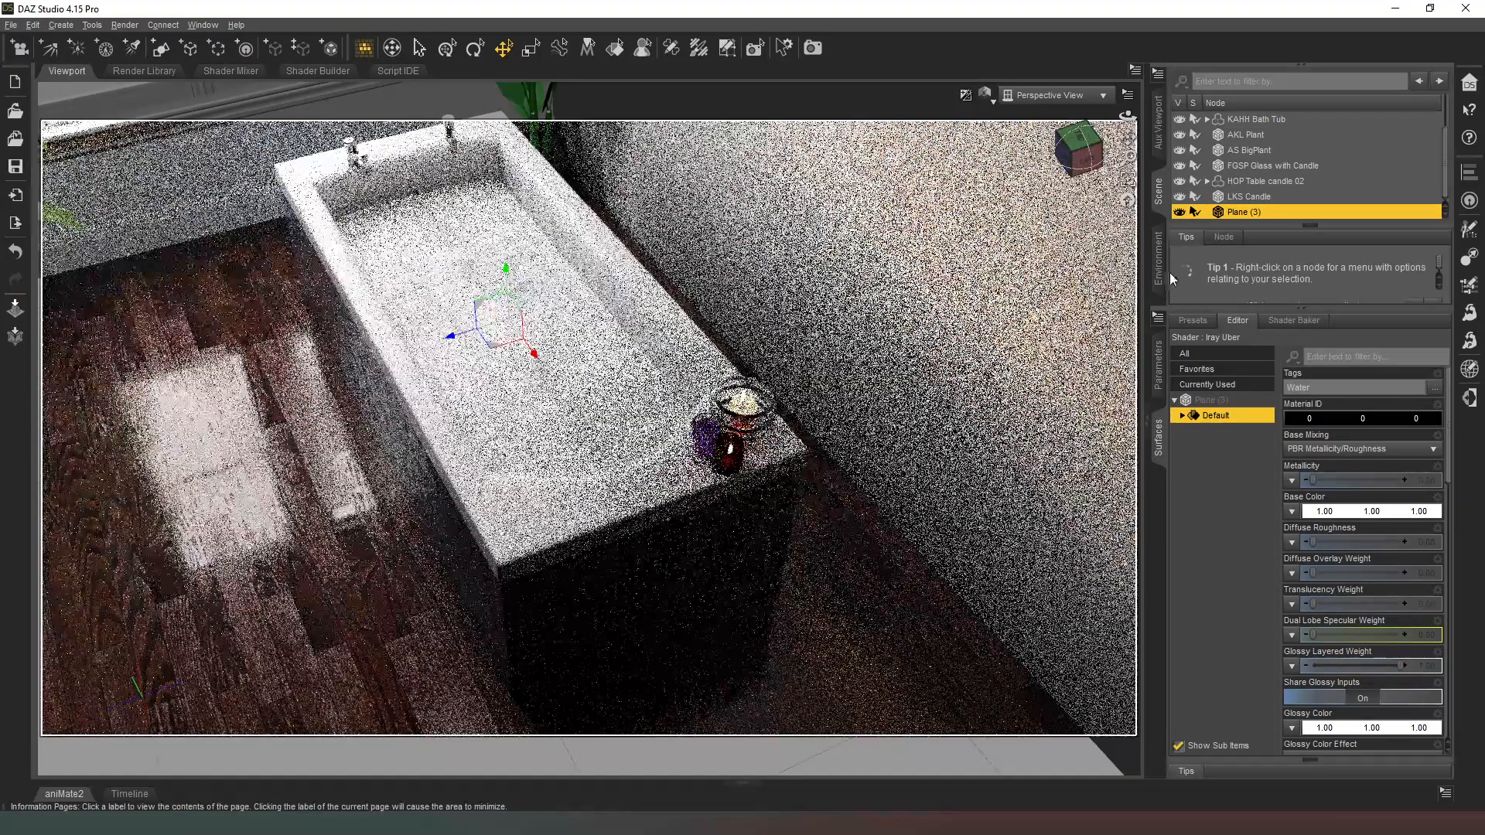
pyautogui.moveTo(1070, 158); pyautogui.dragTo(1087, 170)
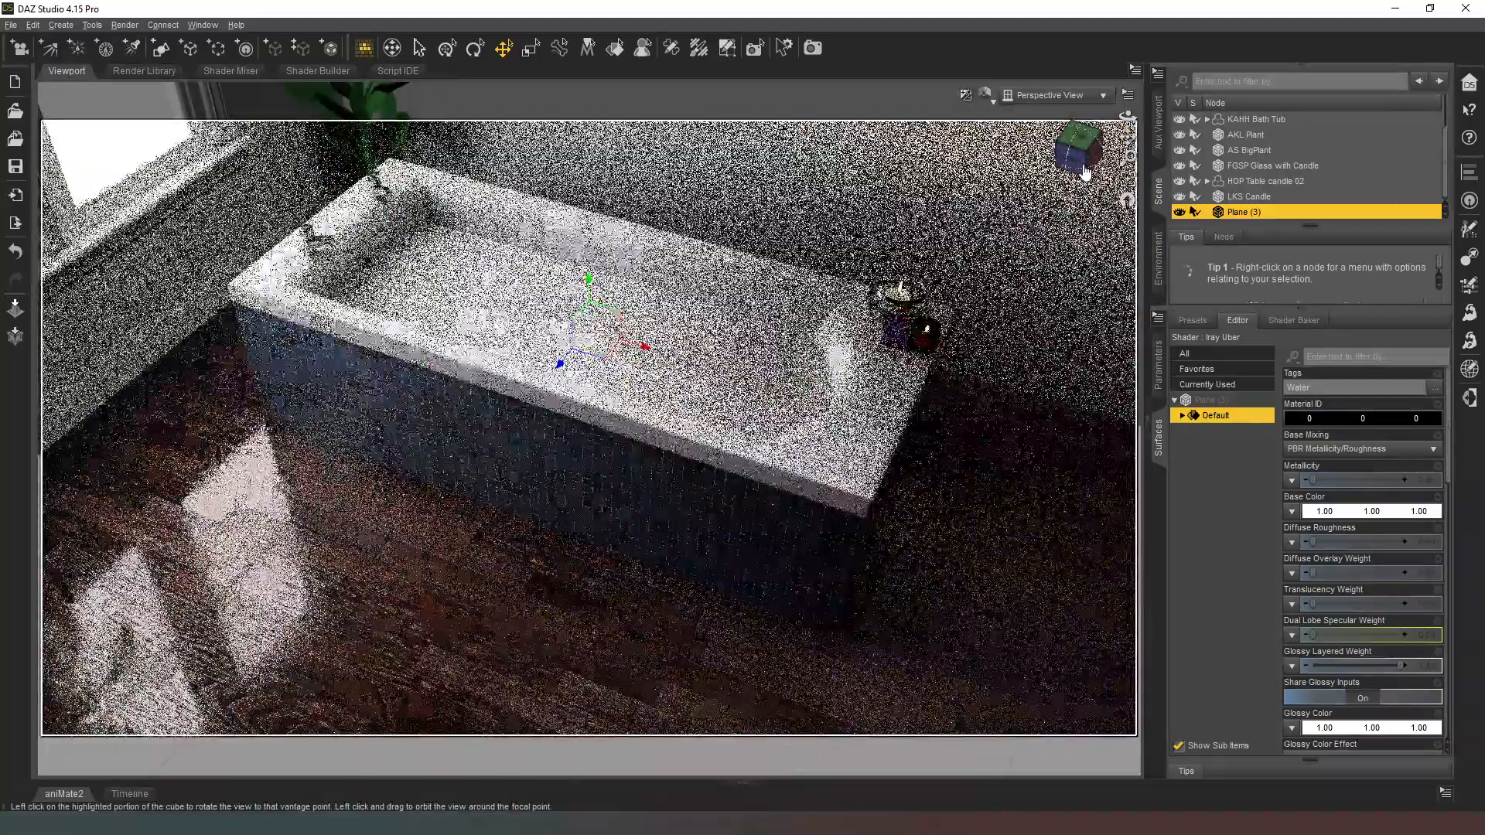
pyautogui.keyDown('ctrl'); pyautogui.scroll(-3, 1087, 171); pyautogui.keyUp('ctrl')
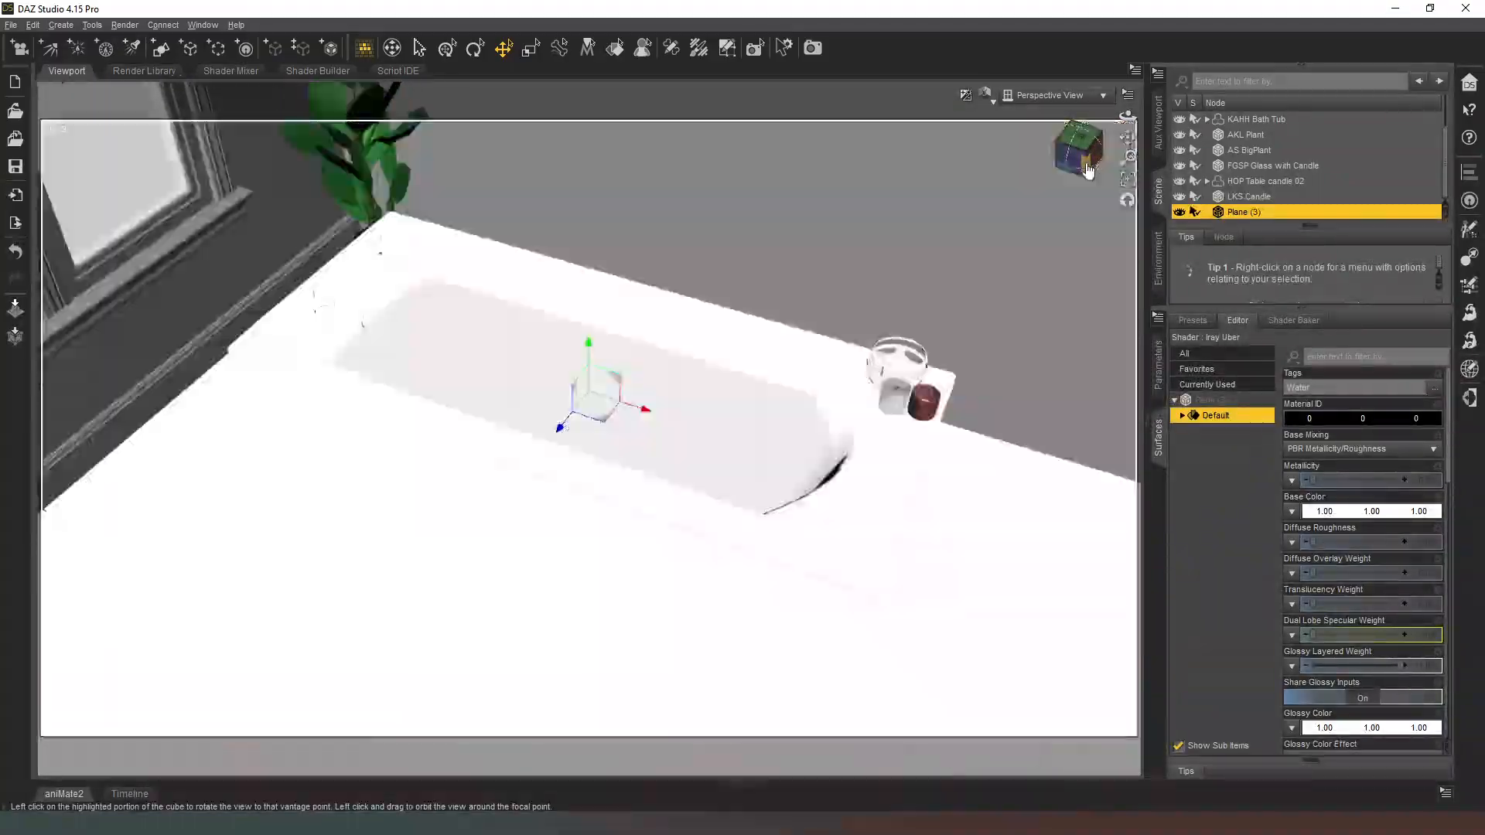
pyautogui.scroll(2, 1088, 170)
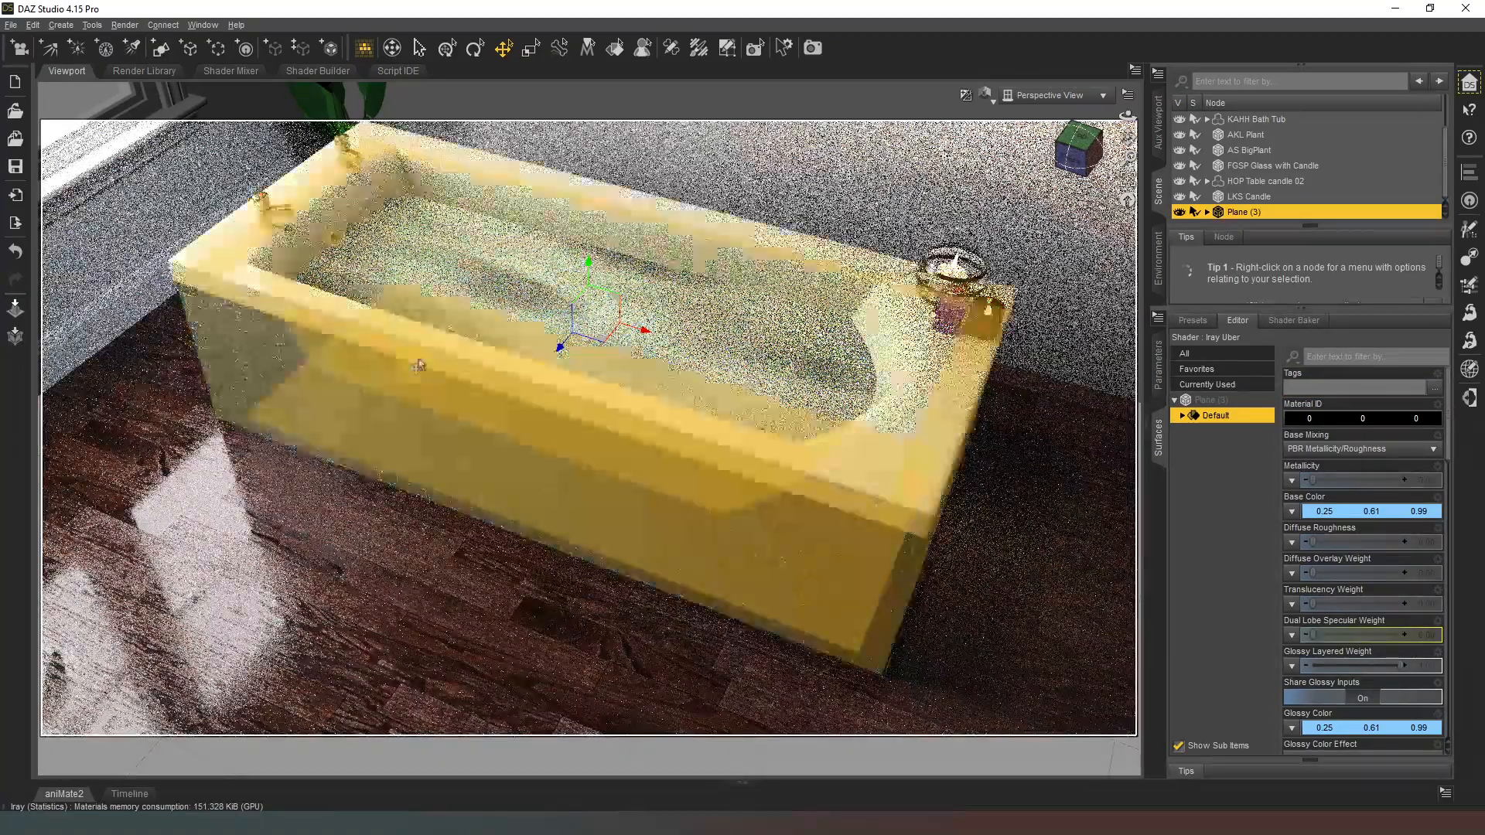
pyautogui.moveTo(1077, 121)
pyautogui.mouseDown()
pyautogui.moveTo(1080, 182)
pyautogui.moveTo(1081, 158)
pyautogui.moveTo(1032, 161)
pyautogui.mouseUp()
pyautogui.moveTo(1127, 158); pyautogui.dragTo(1335, 186)
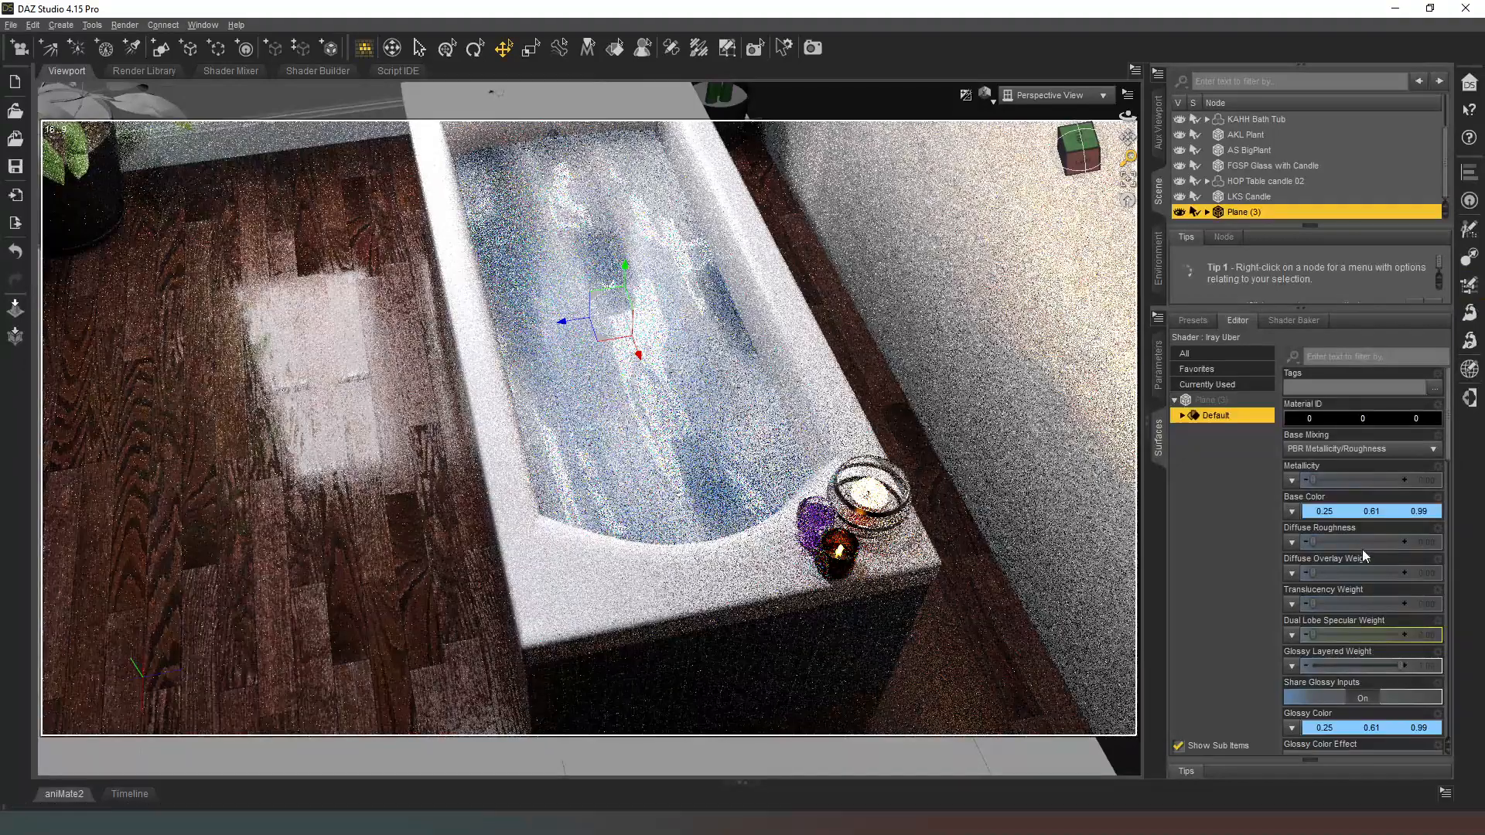
# Step: Set Horizontal Tiles to 2 in the Geometry tiling of the plane's Default surface
pyautogui.click(1182, 416)
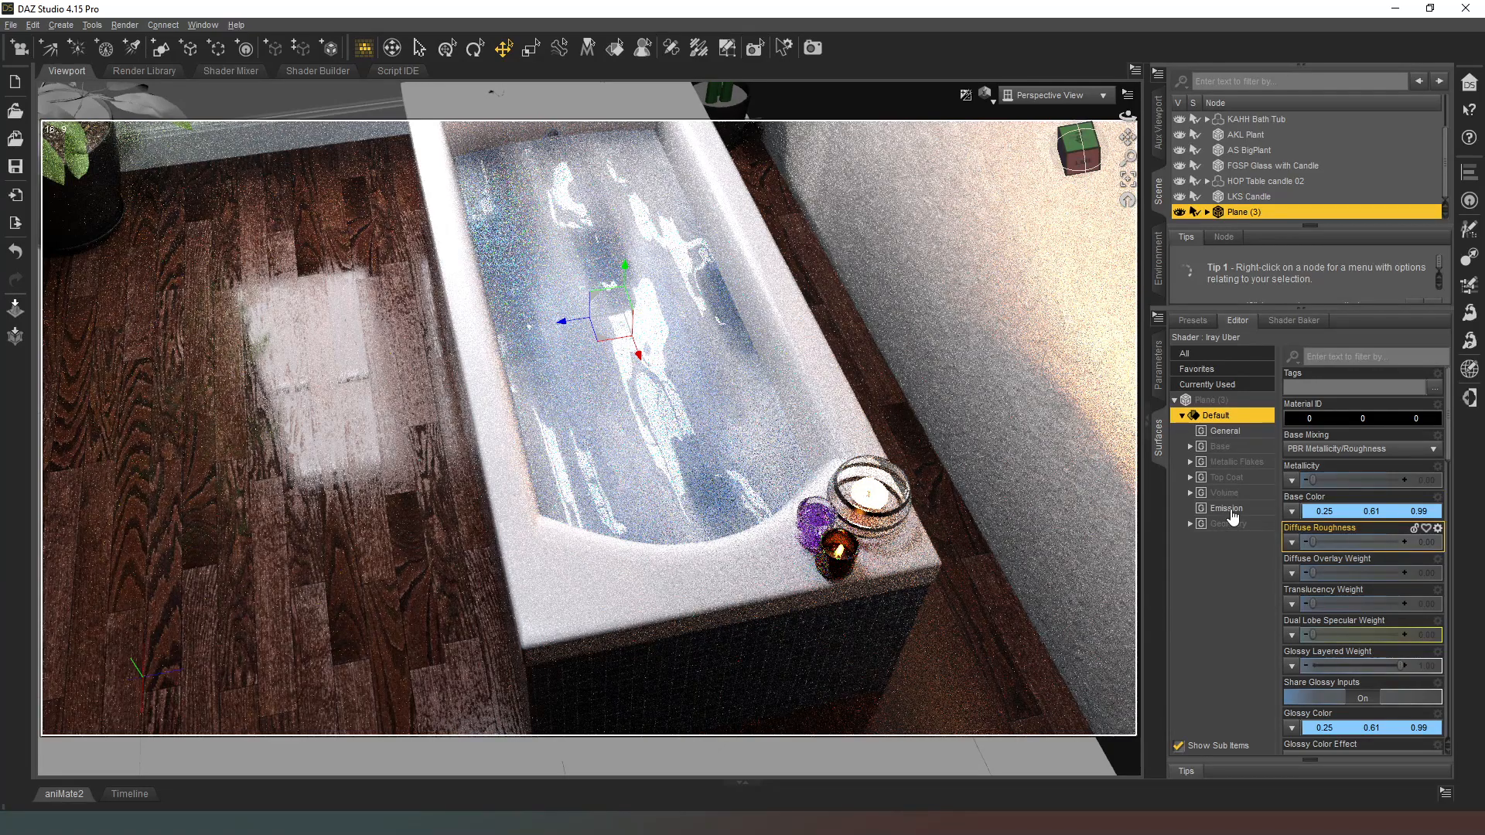
pyautogui.click(1190, 525)
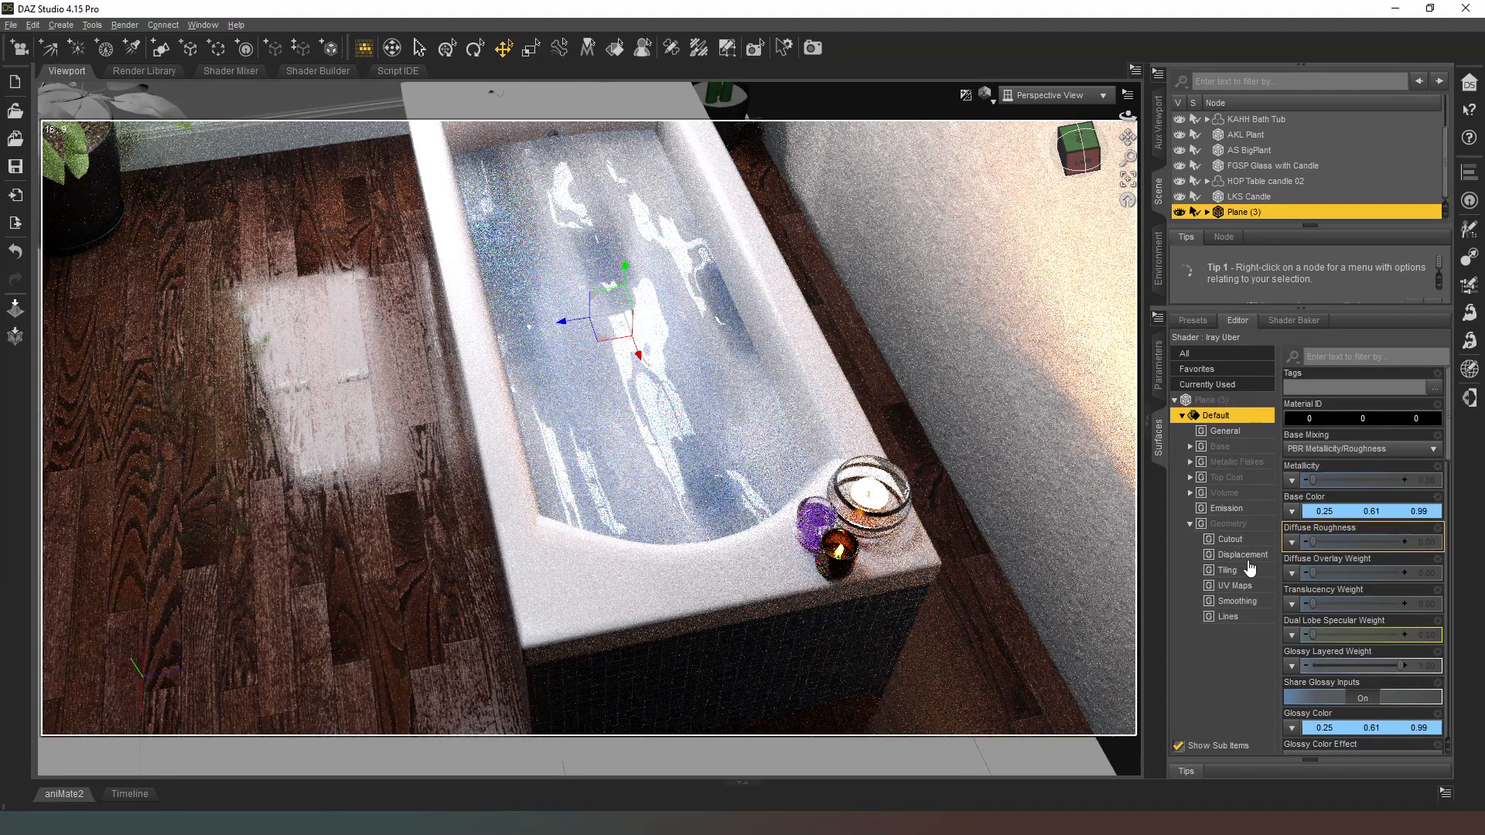
pyautogui.click(1237, 586)
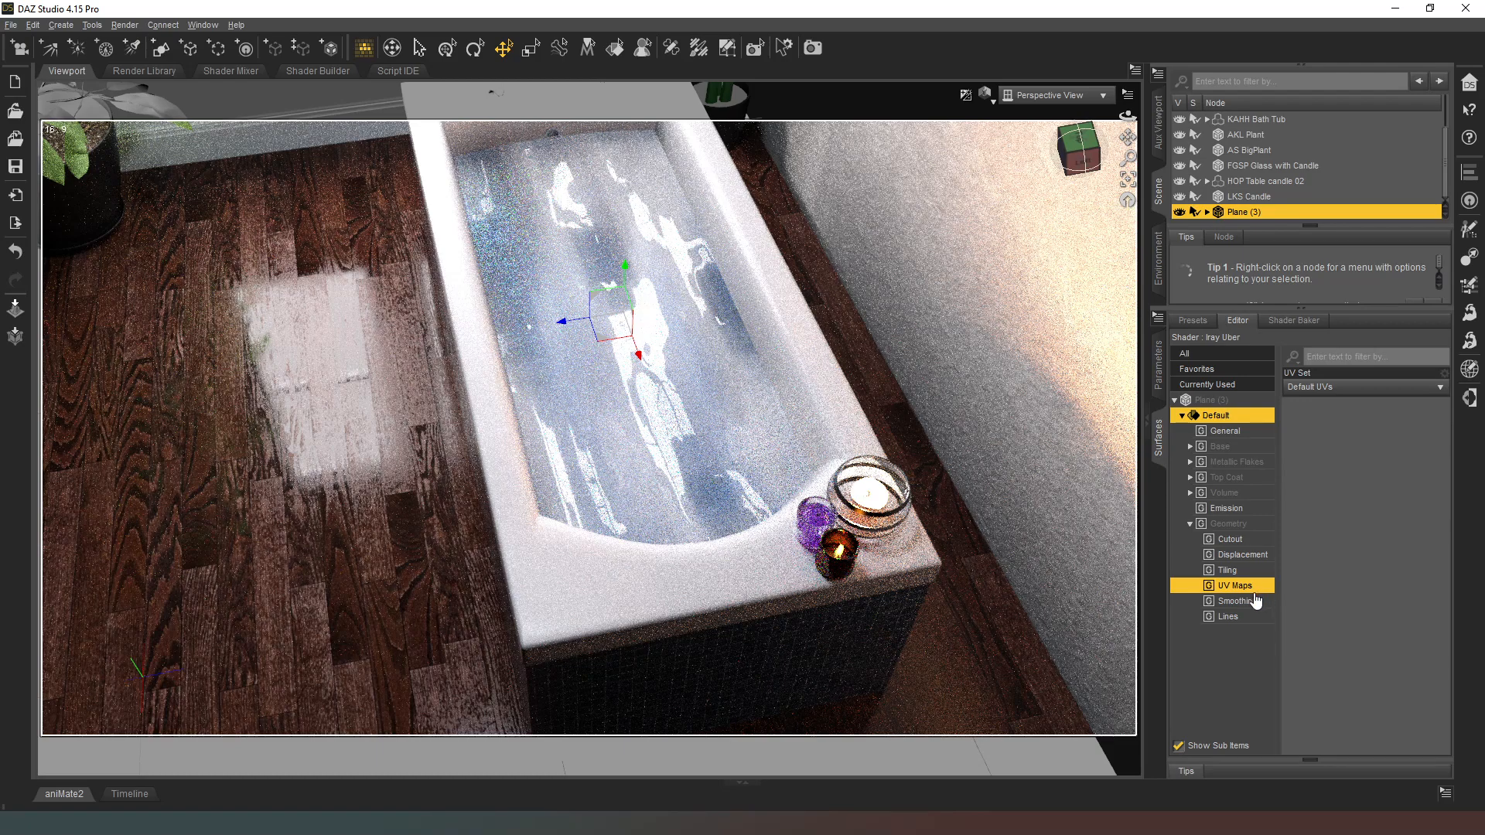
pyautogui.click(1249, 572)
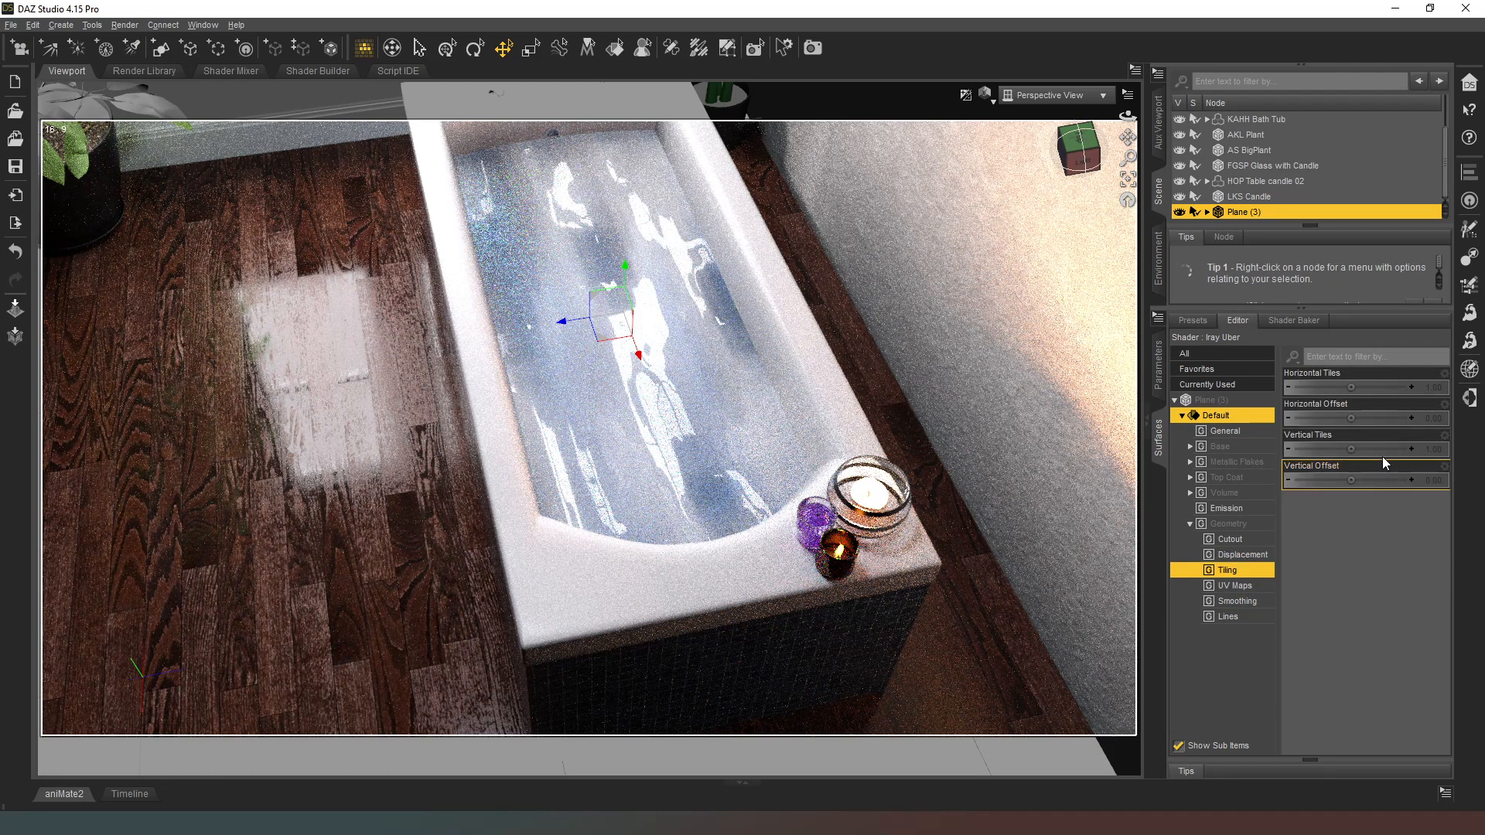
pyautogui.click(1432, 389)
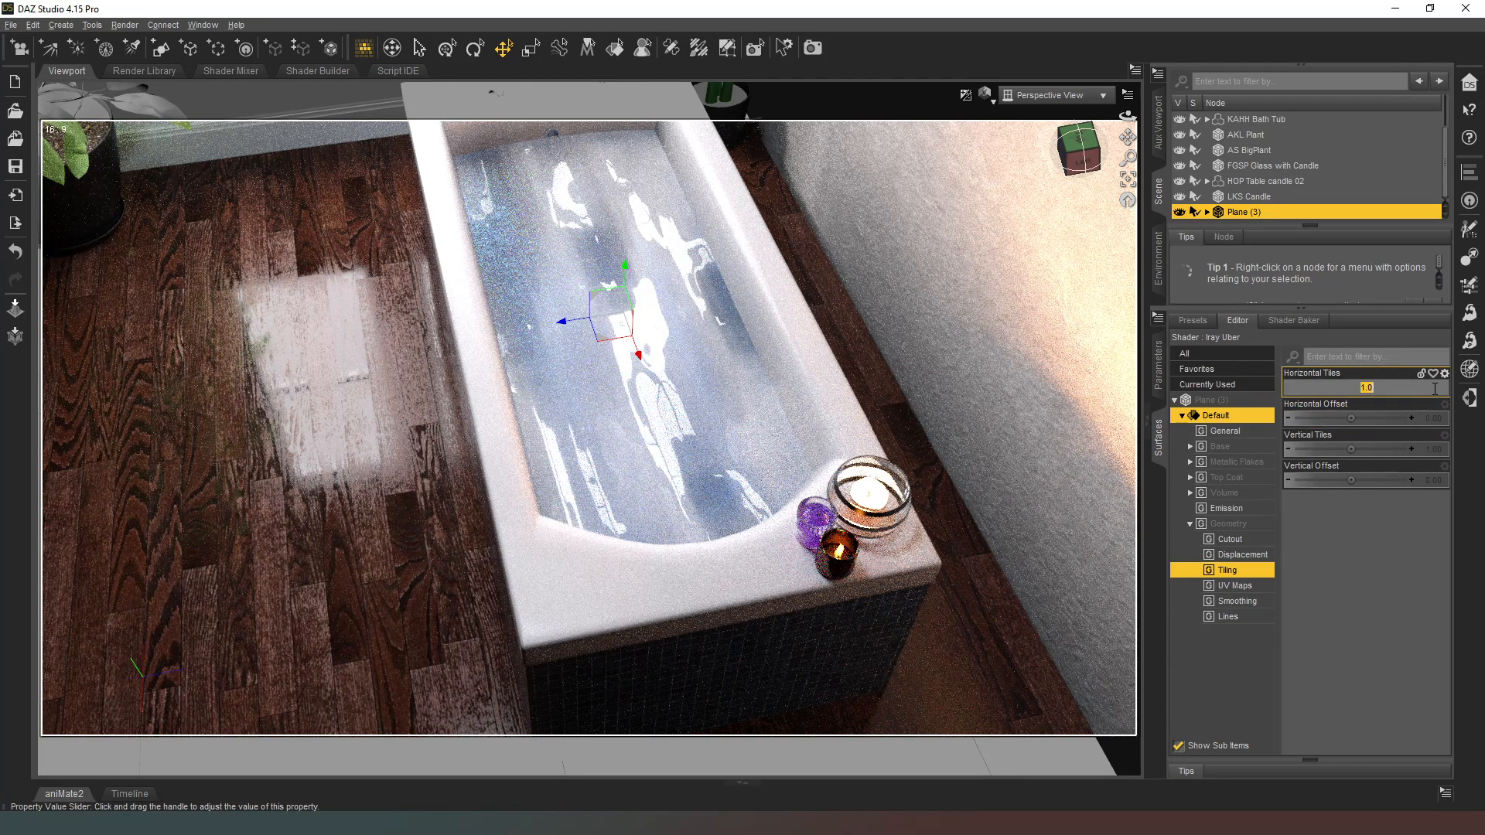
pyautogui.write('2')
pyautogui.press('Return')
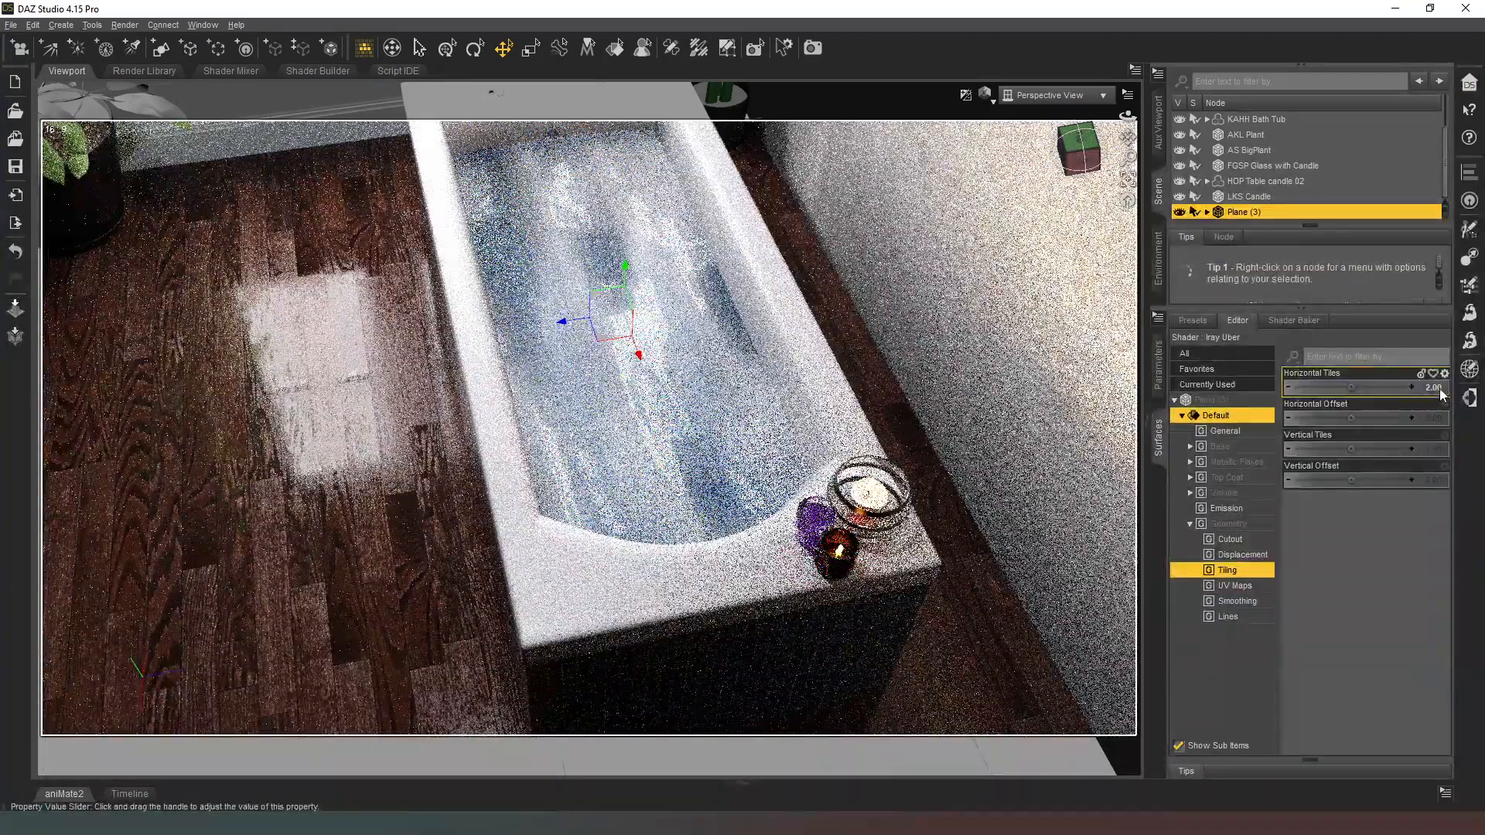
# Step: Try higher Horizontal Tiles values of 3 and 5 on the blue water surface, and open Vertical Tiles for editing
pyautogui.click(1438, 392)
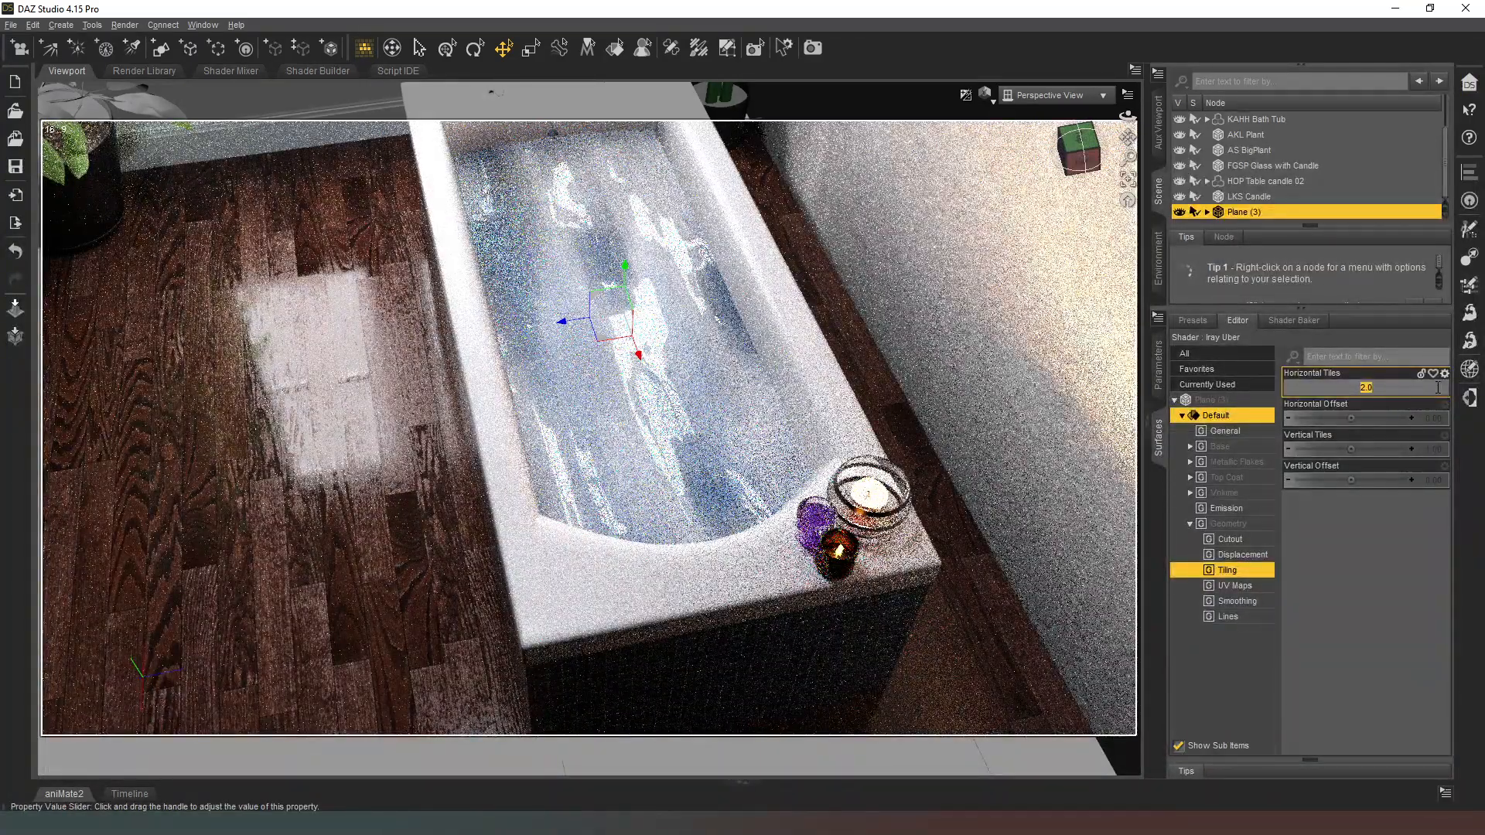
pyautogui.press('Return')
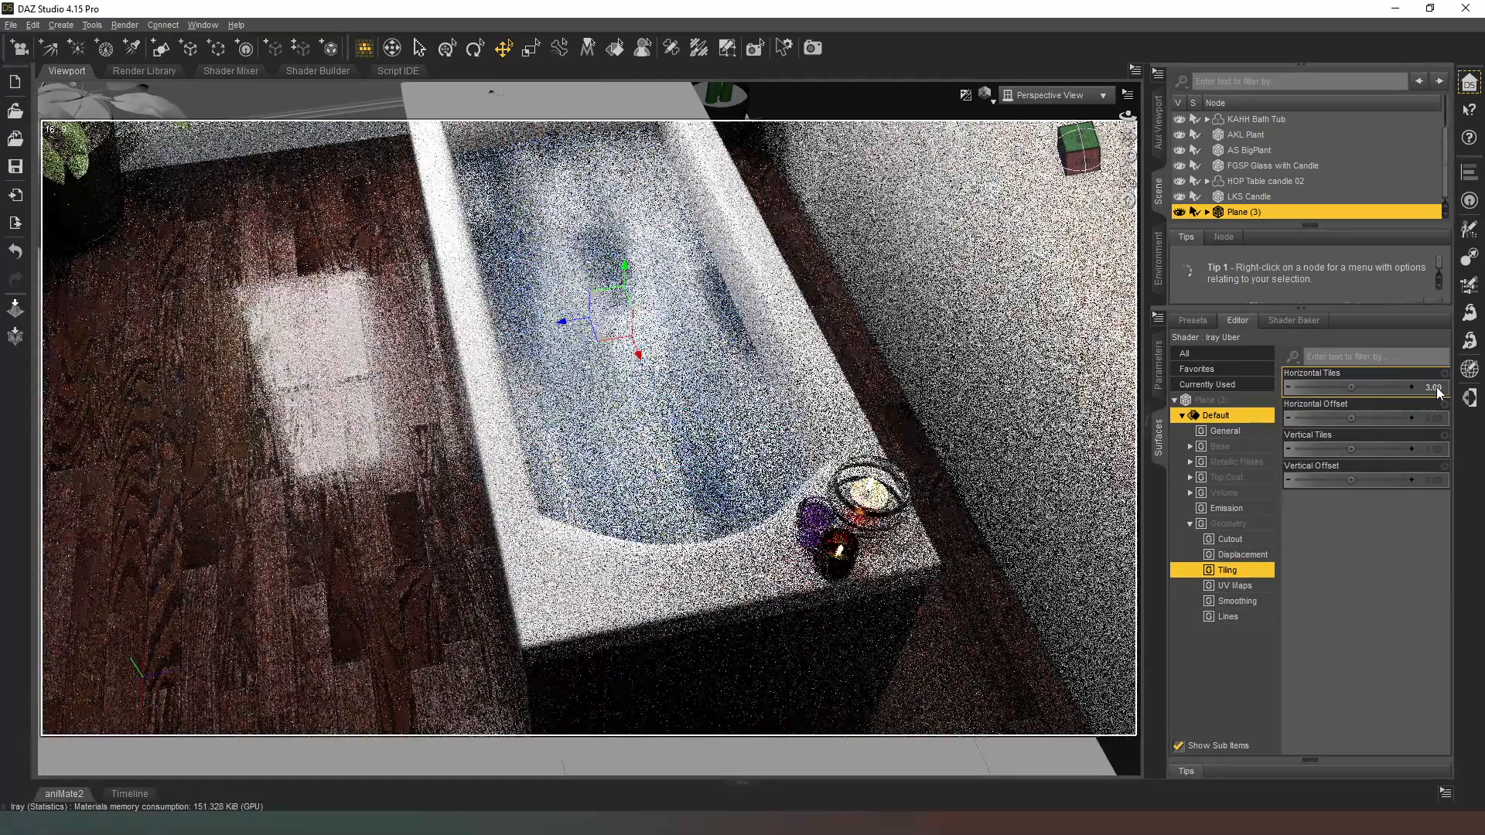
pyautogui.click(1438, 392)
pyautogui.write('5')
pyautogui.press('Return')
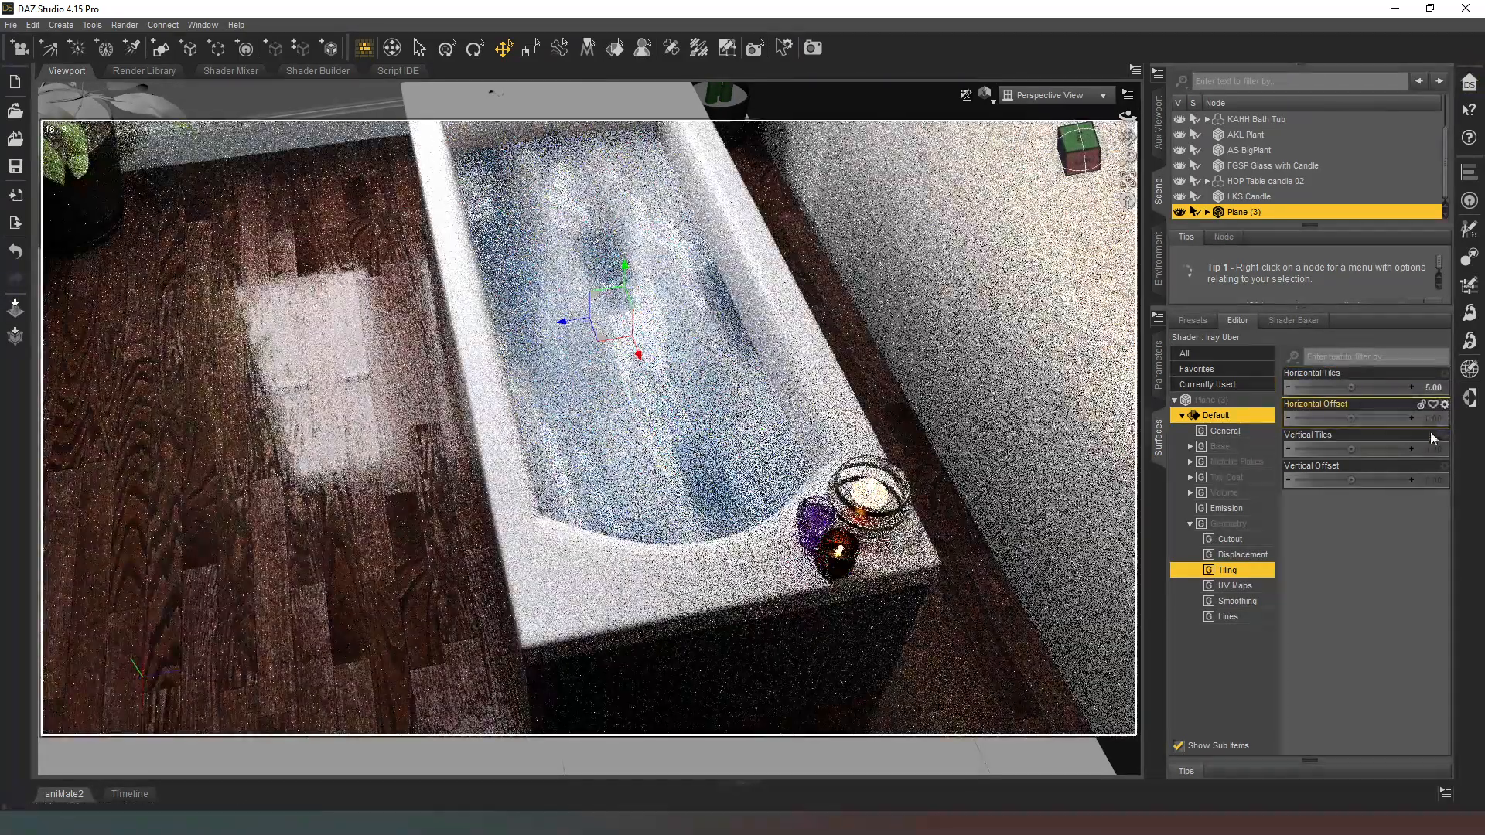
pyautogui.click(1441, 457)
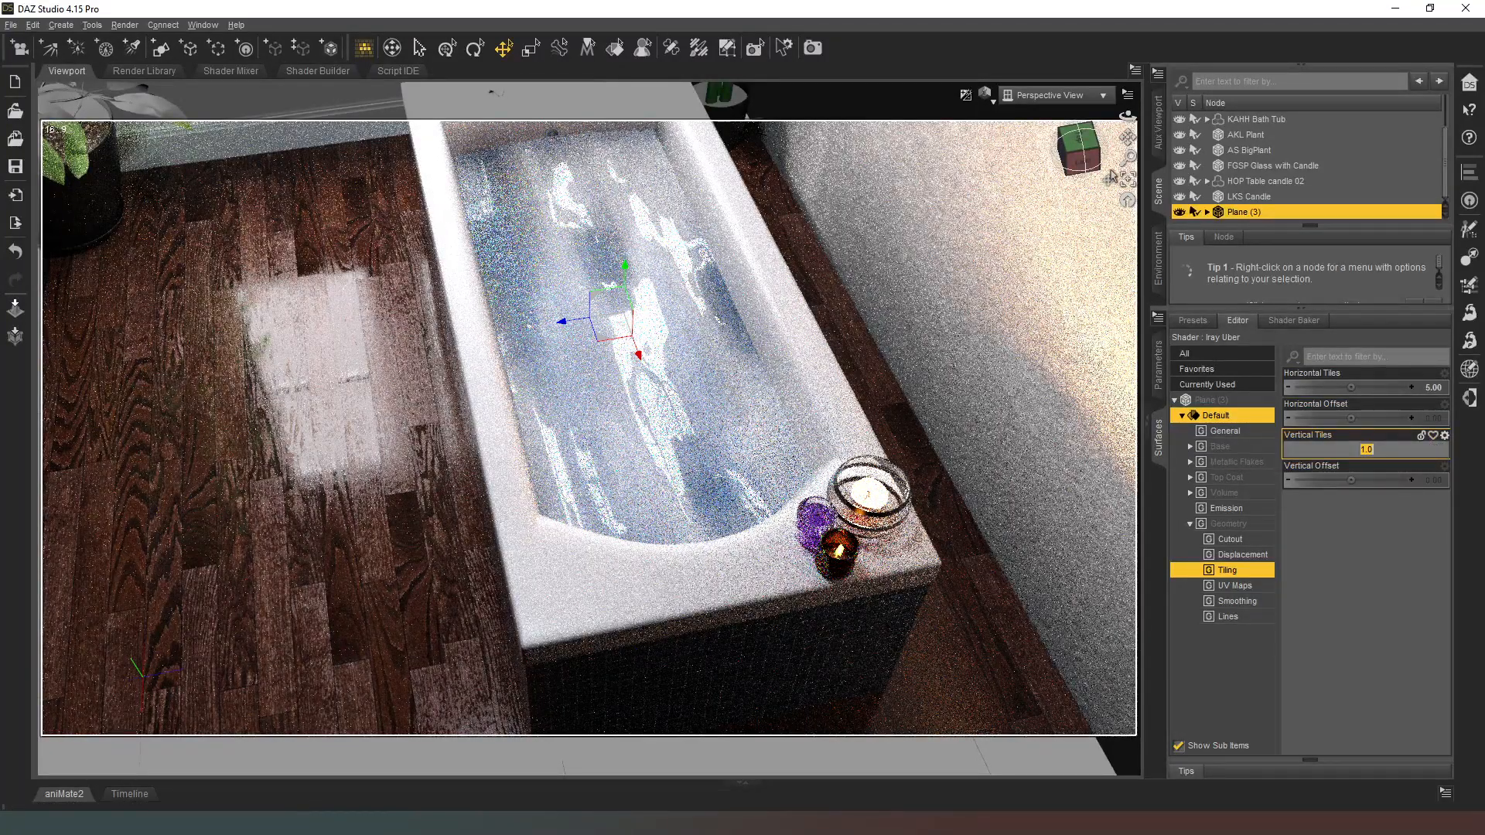
pyautogui.scroll(-1, 1299, 198)
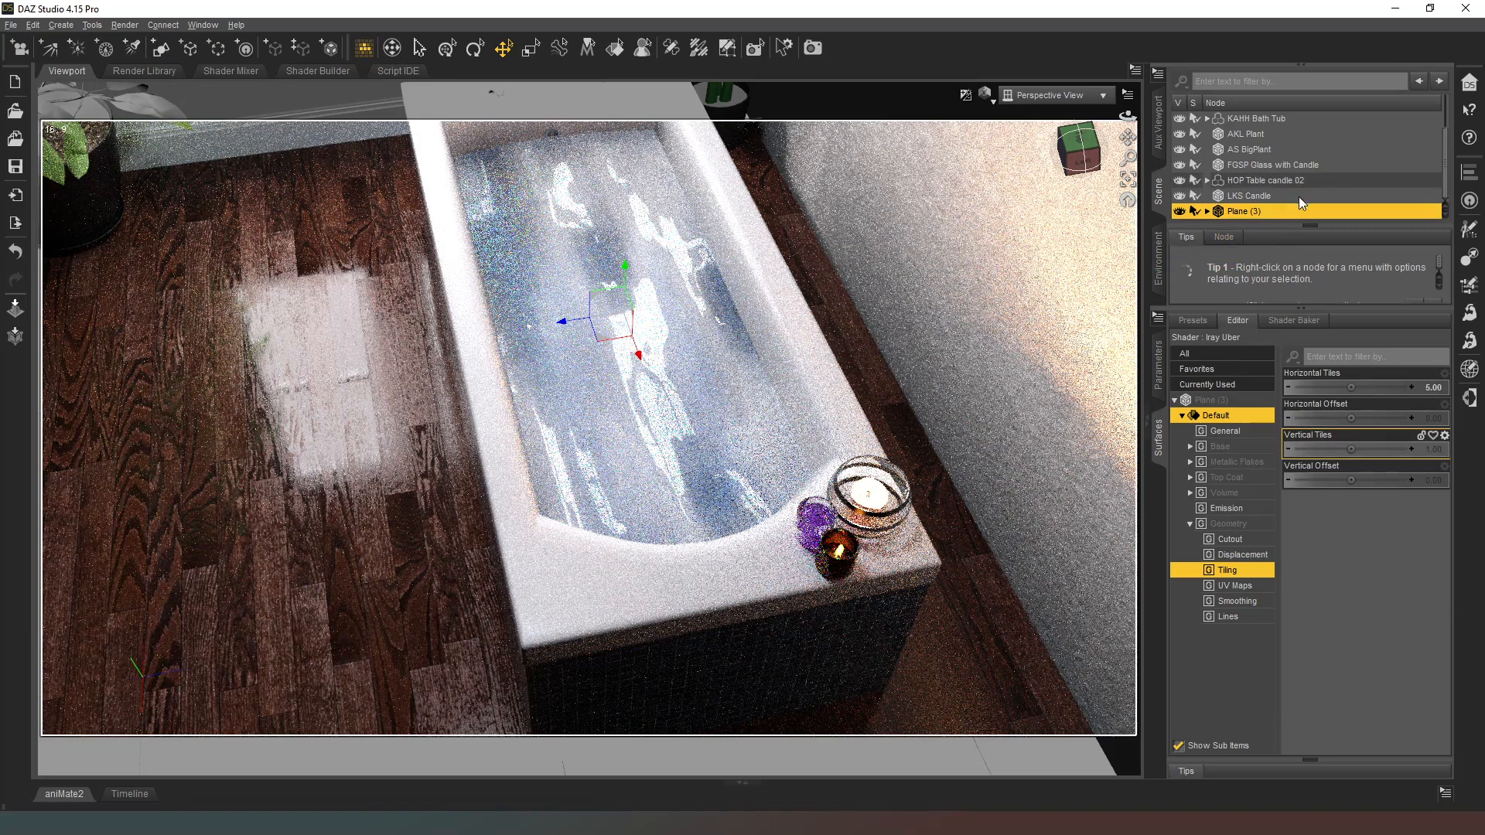
# Step: Hide DA White Water Decal Node 1 under Plane (3), and reapply the white-based water shader to the plane
pyautogui.click(1206, 211)
pyautogui.scroll(-1, 1298, 194)
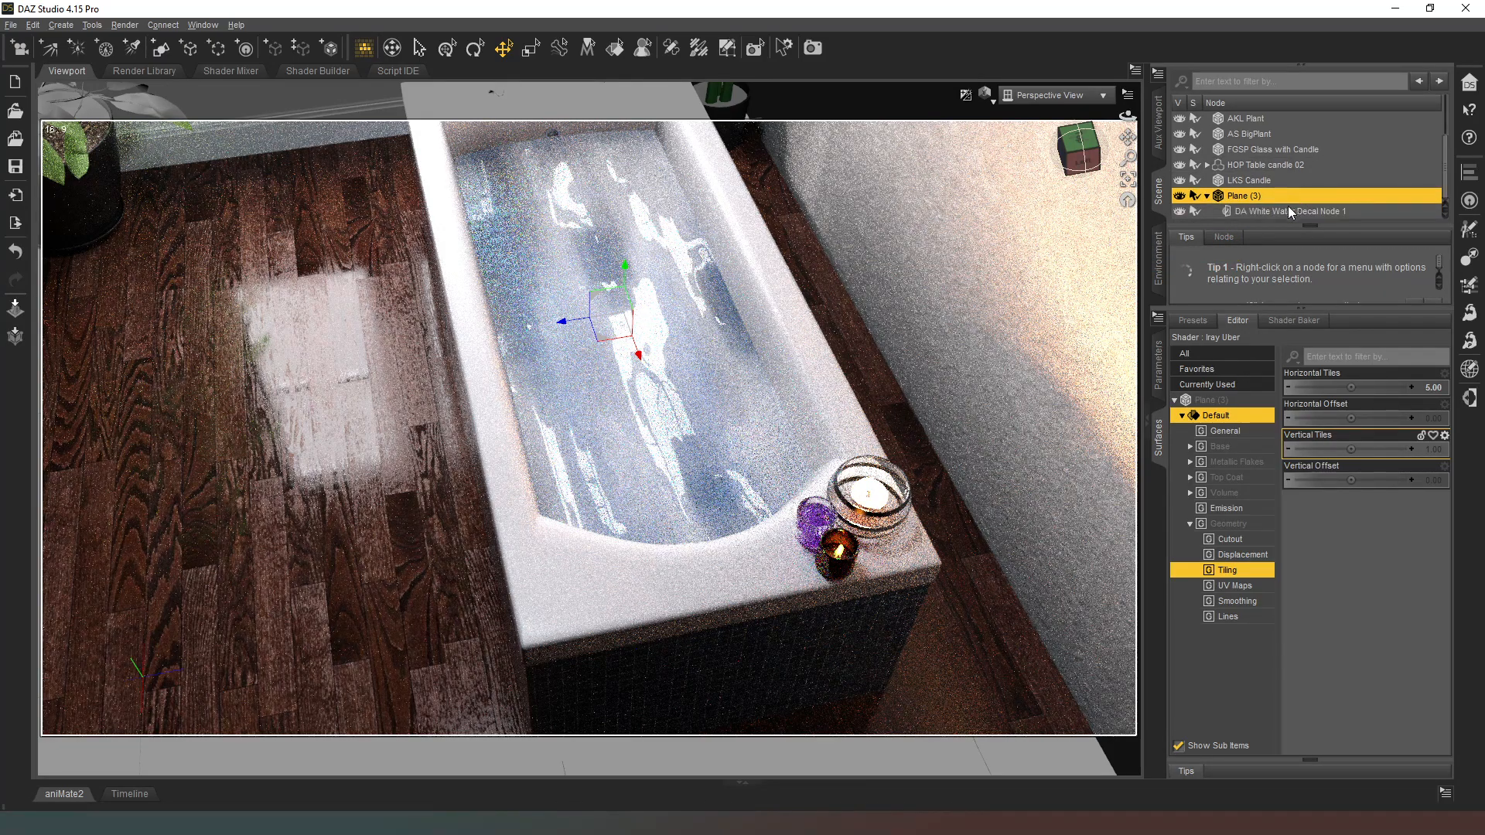
pyautogui.click(1280, 211)
pyautogui.click(1180, 211)
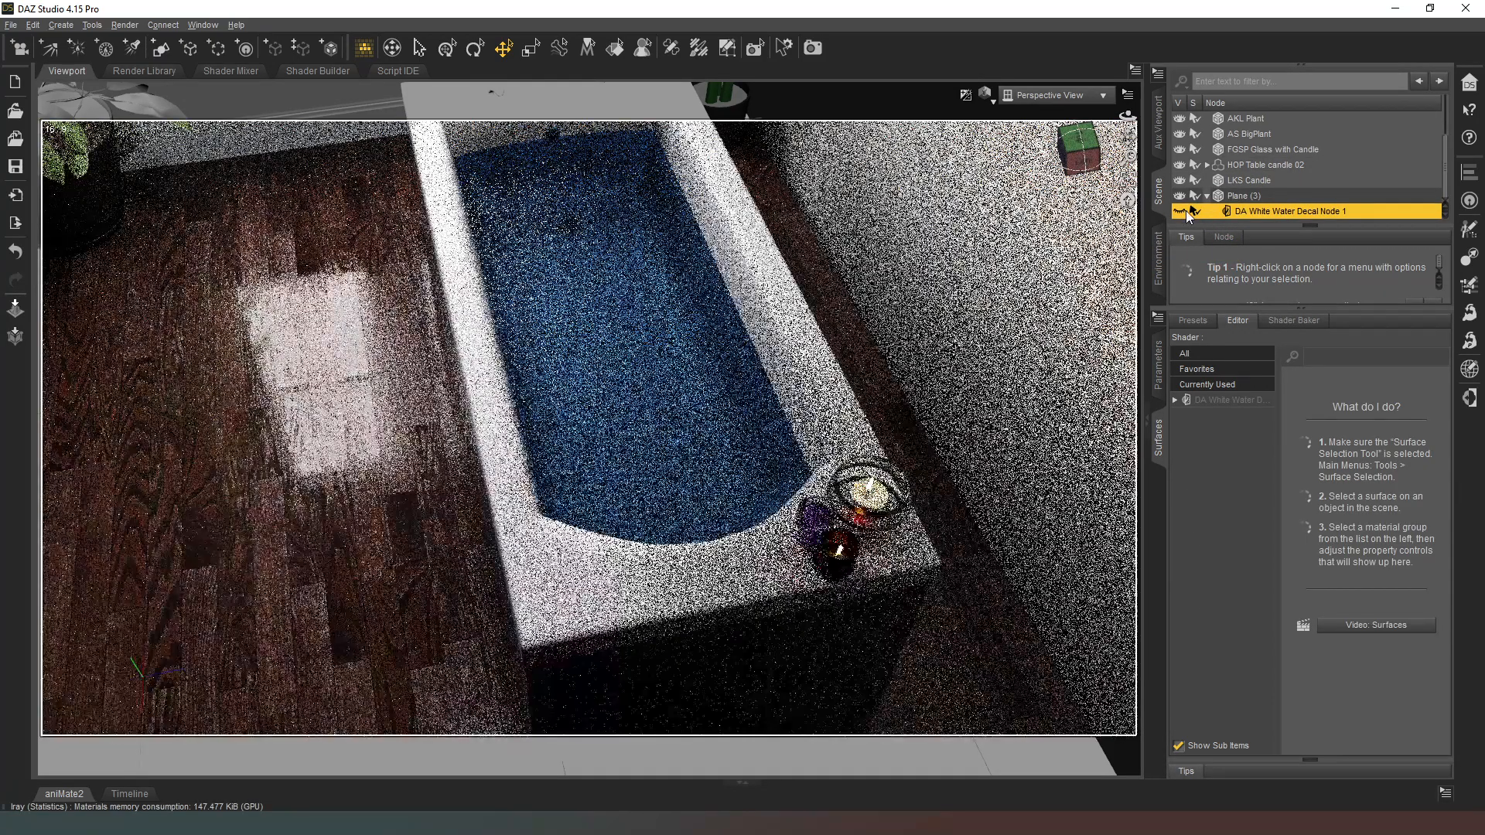
pyautogui.click(1253, 198)
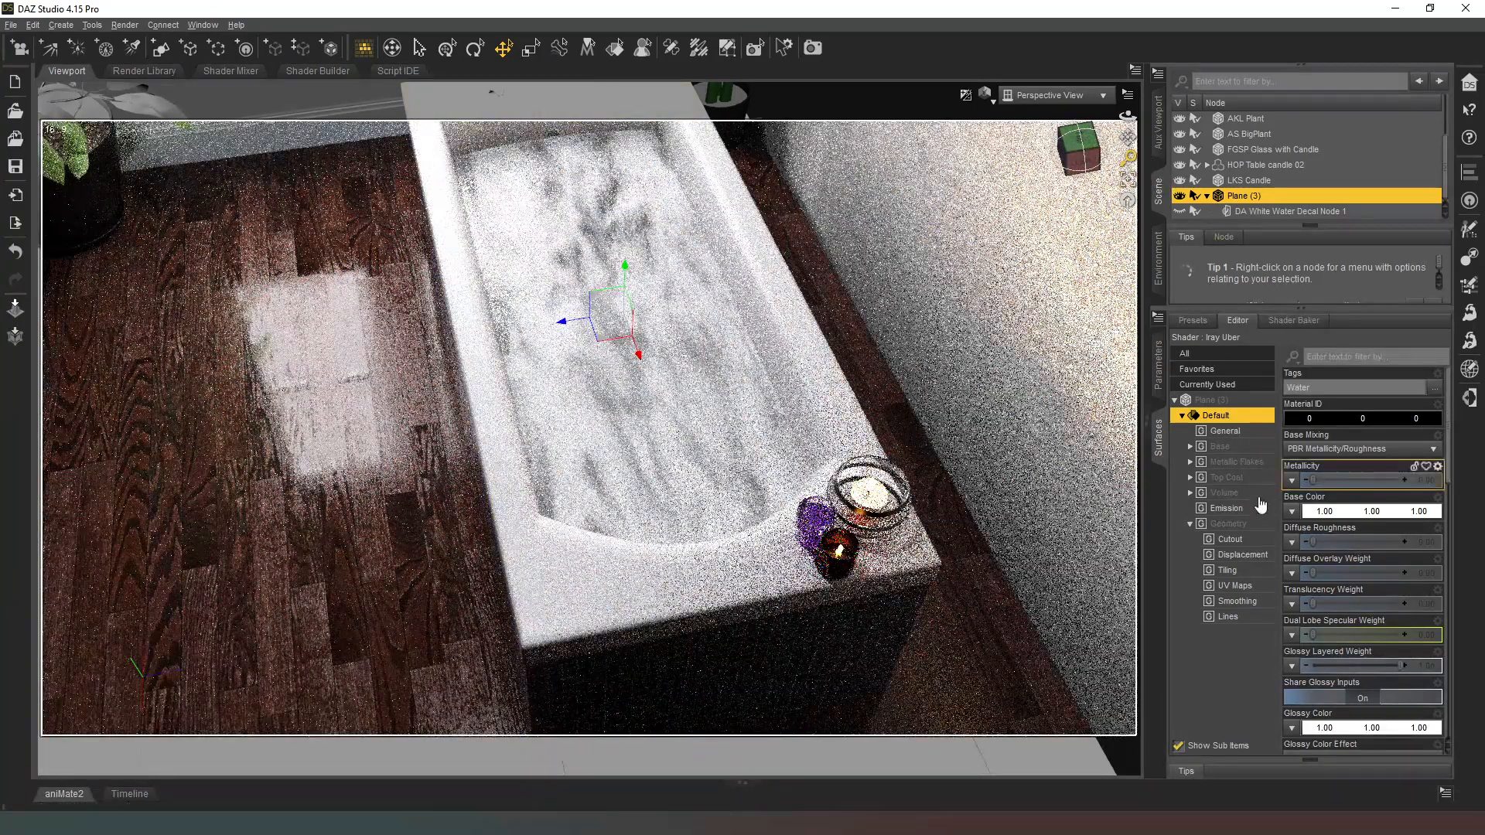
# Step: Set the Horizontal Tiles of the plane's water surface to 2, check the ripples, and refine the value to 2.5
pyautogui.click(1249, 573)
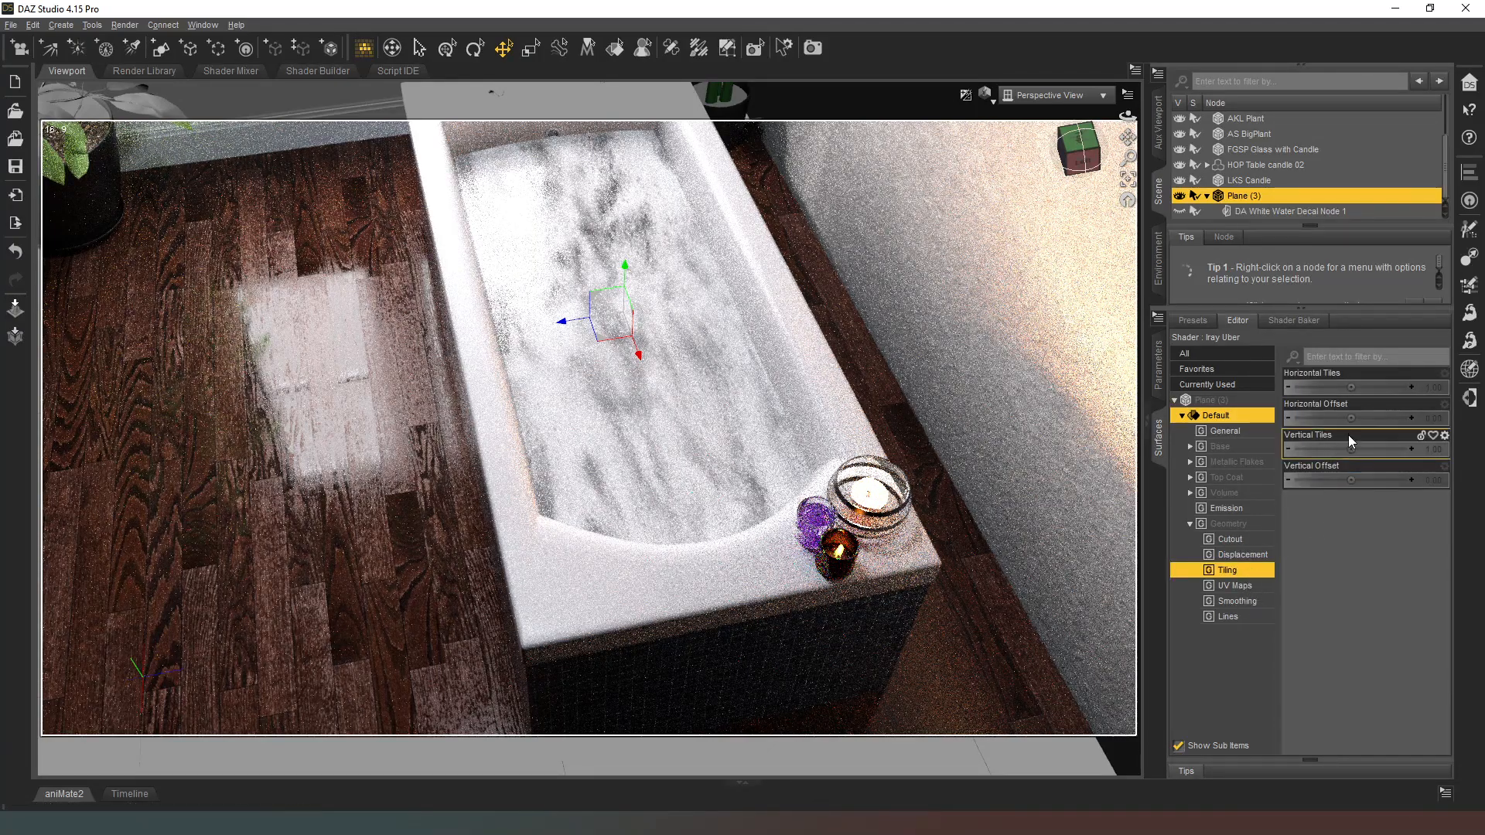
pyautogui.click(1433, 389)
pyautogui.write('2')
pyautogui.press('Return')
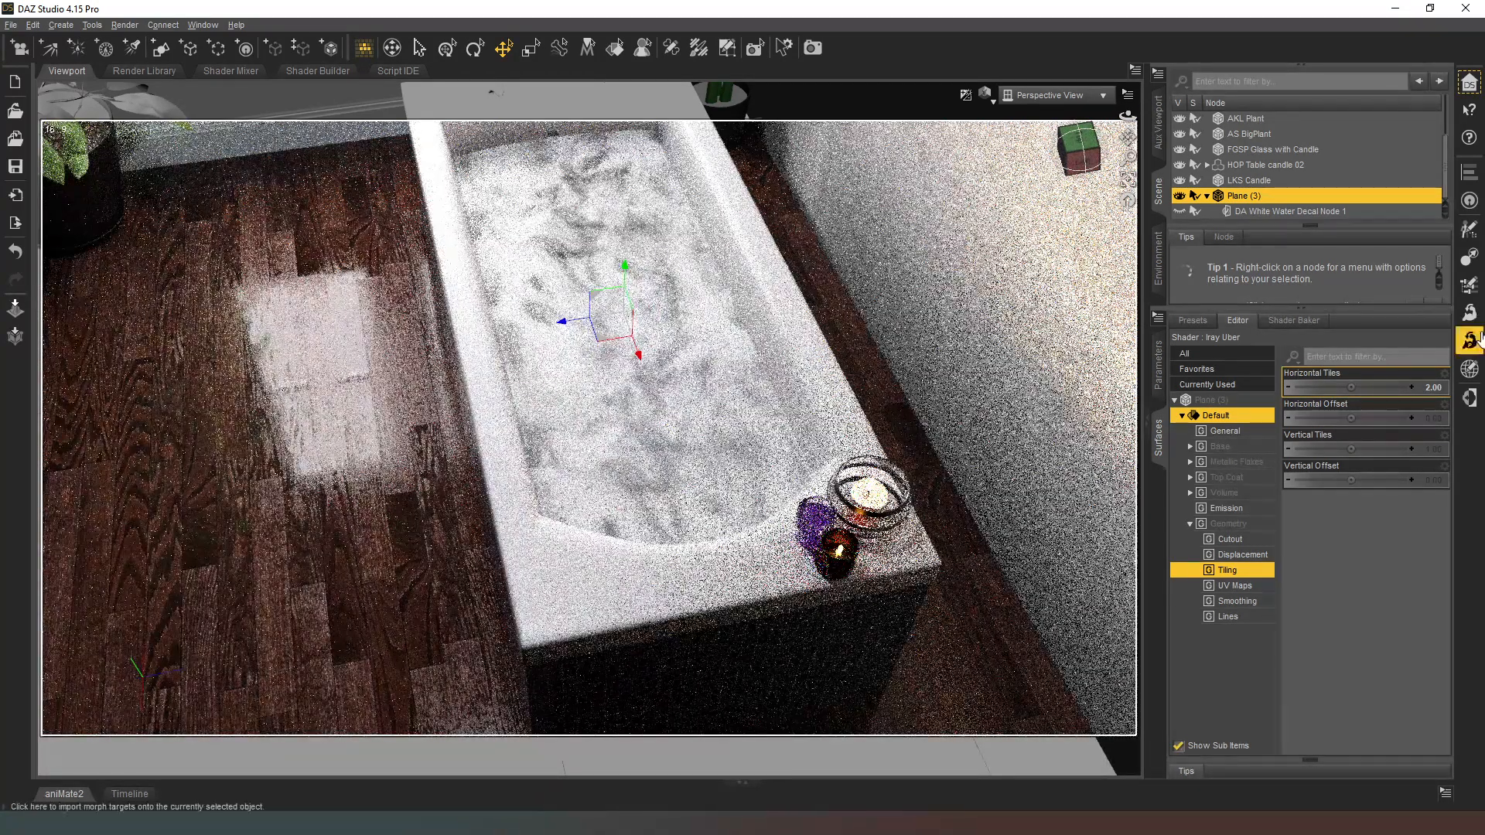
pyautogui.moveTo(1078, 149); pyautogui.dragTo(1123, 150)
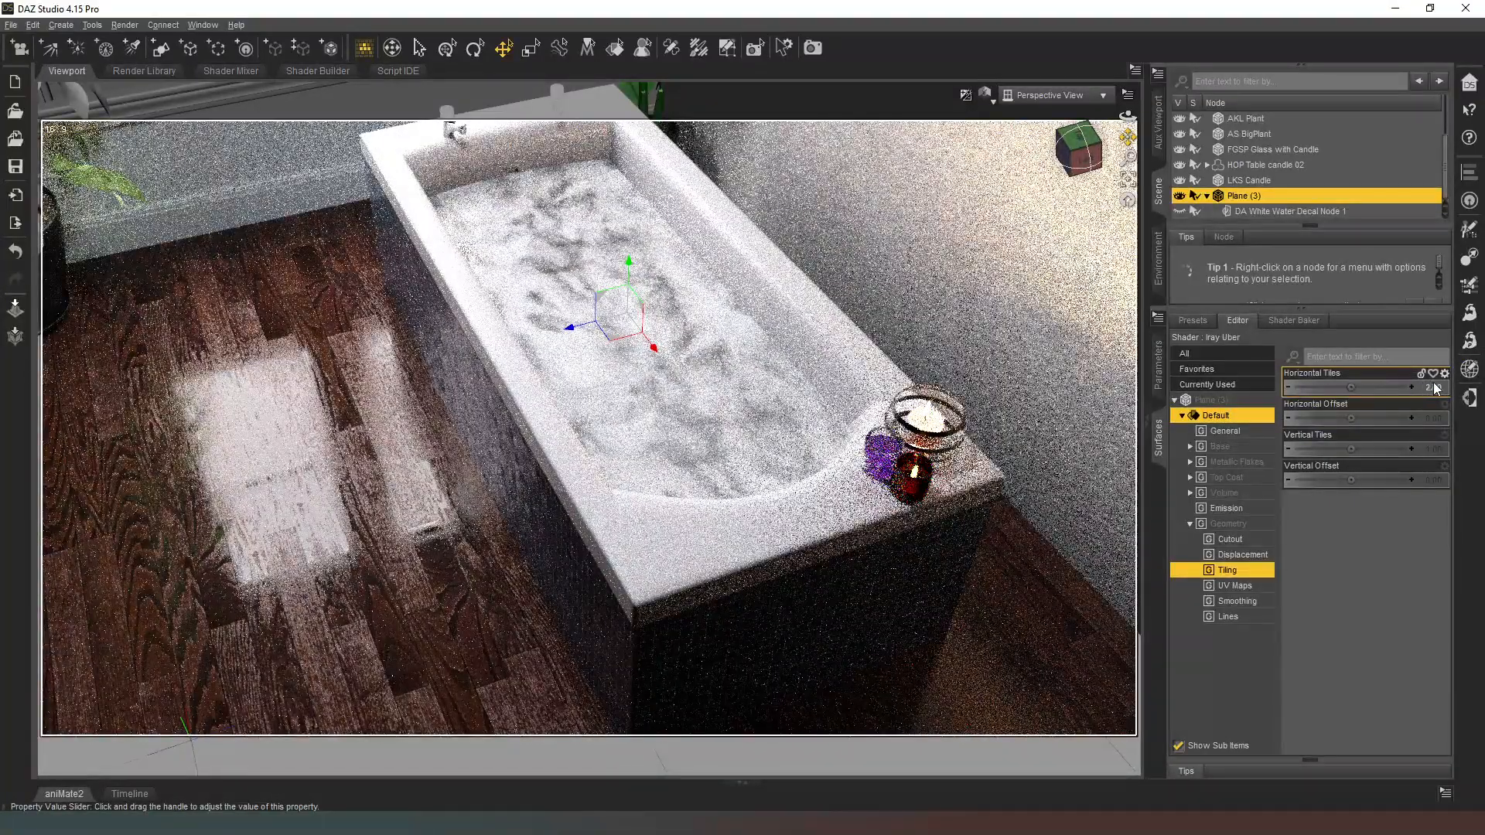
pyautogui.click(1432, 387)
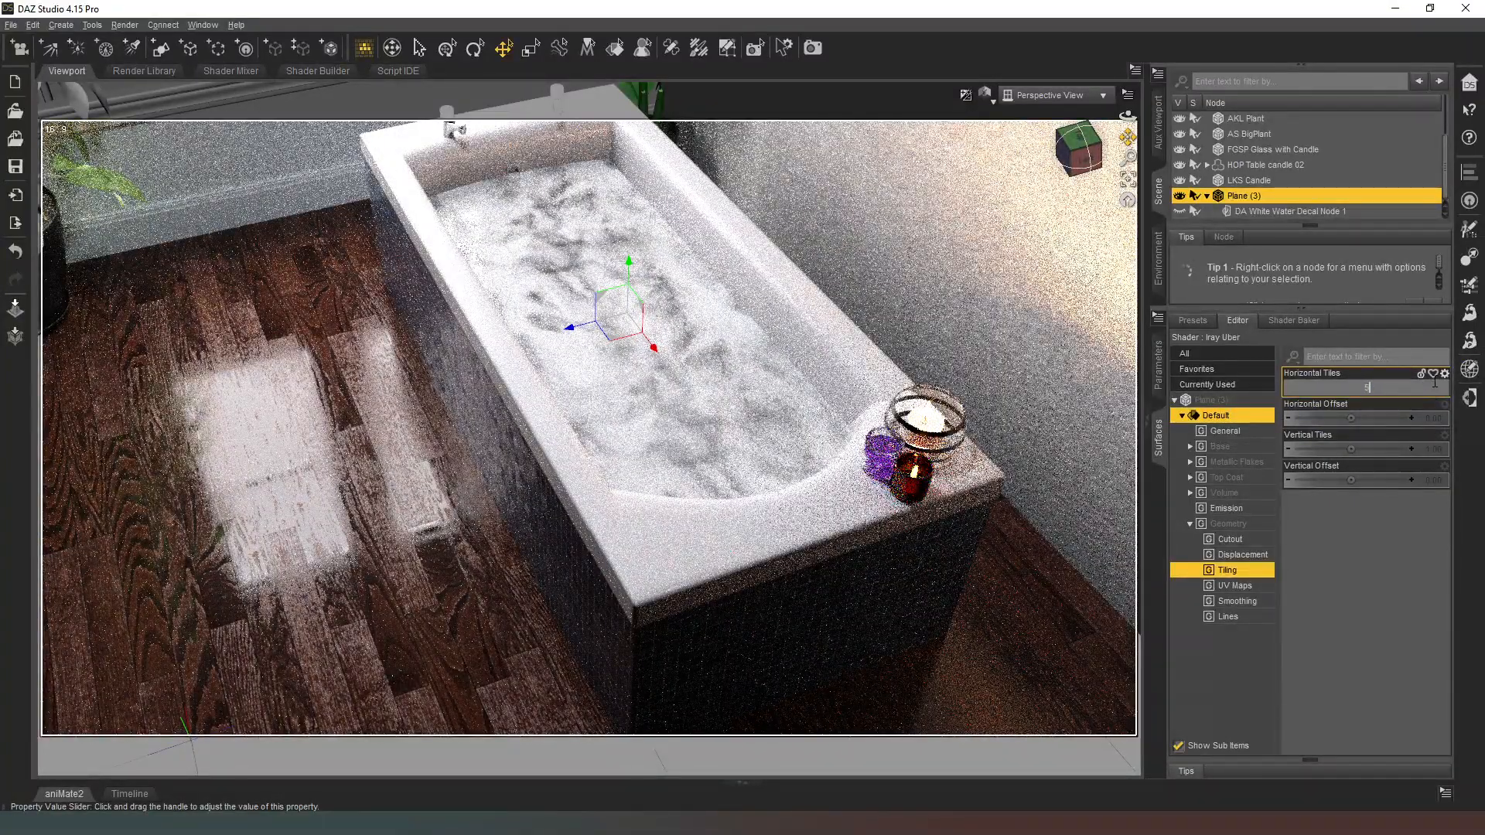
pyautogui.write('2.5')
pyautogui.press('Return')
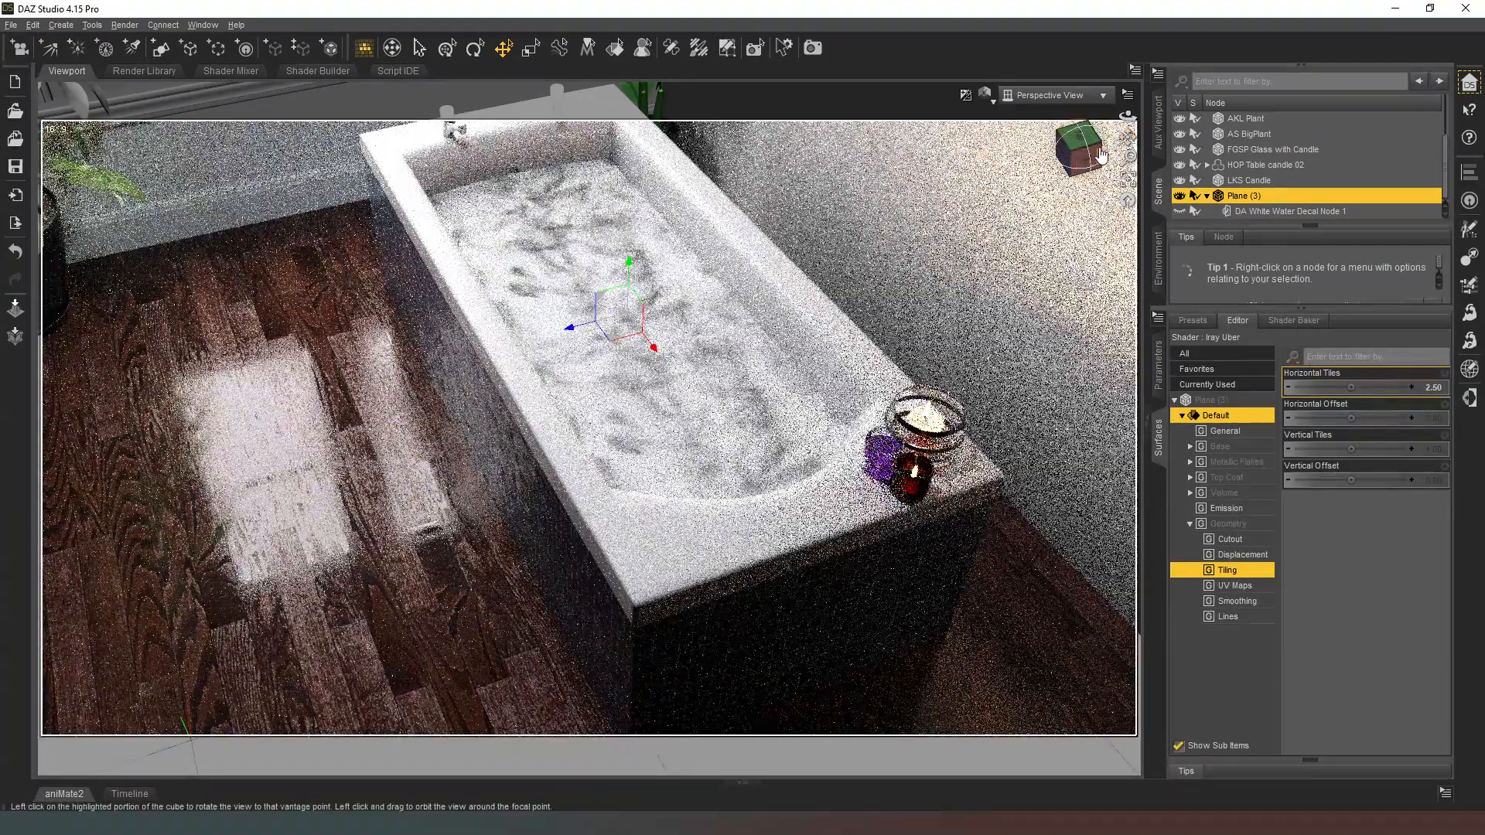
# Step: Delete DA White Water Decal Node 1 from under Plane (3)
pyautogui.moveTo(1101, 155); pyautogui.dragTo(1122, 164)
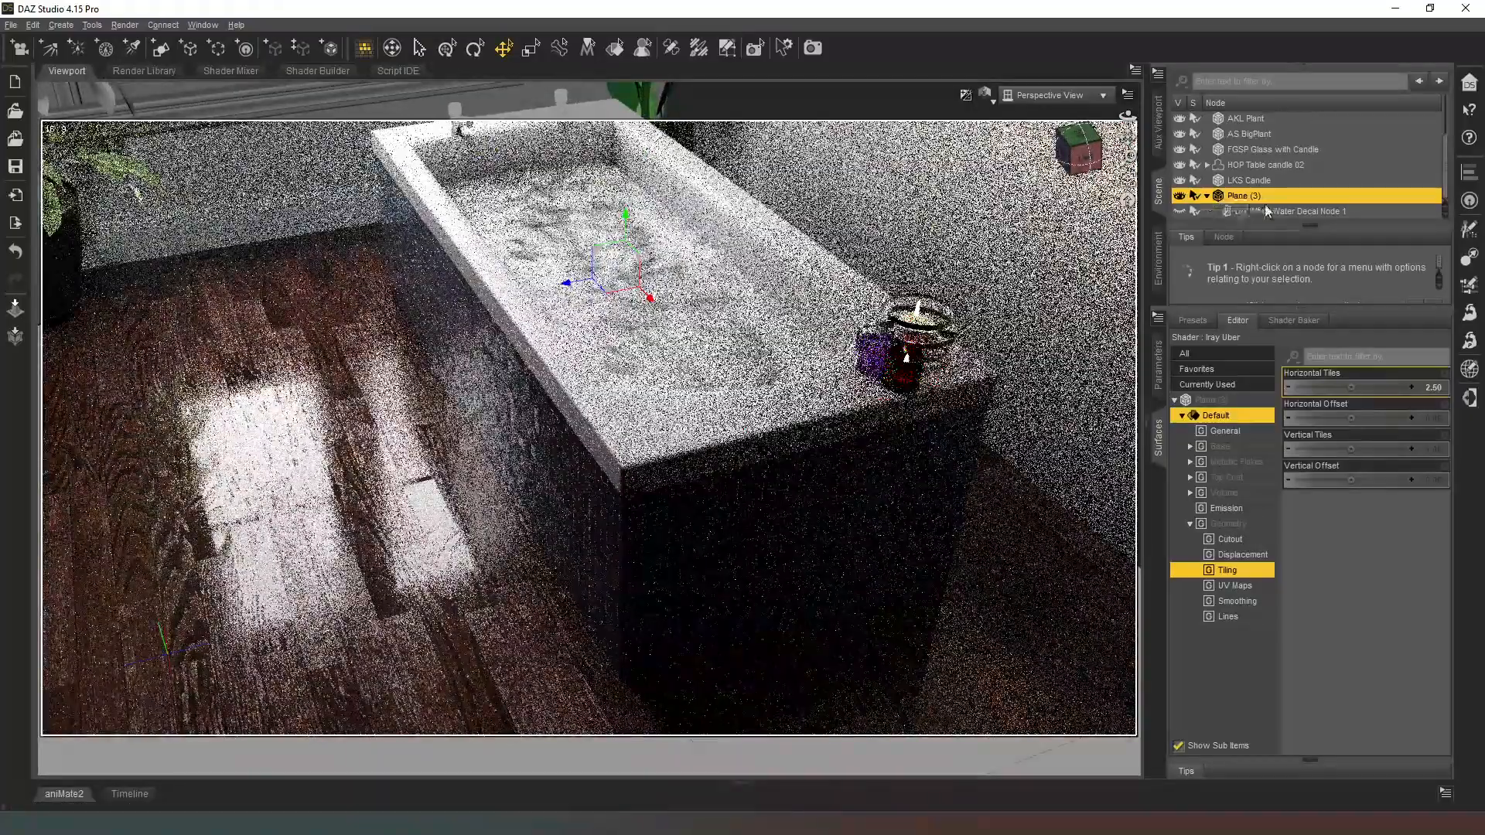
pyautogui.click(1265, 206)
pyautogui.press('Delete')
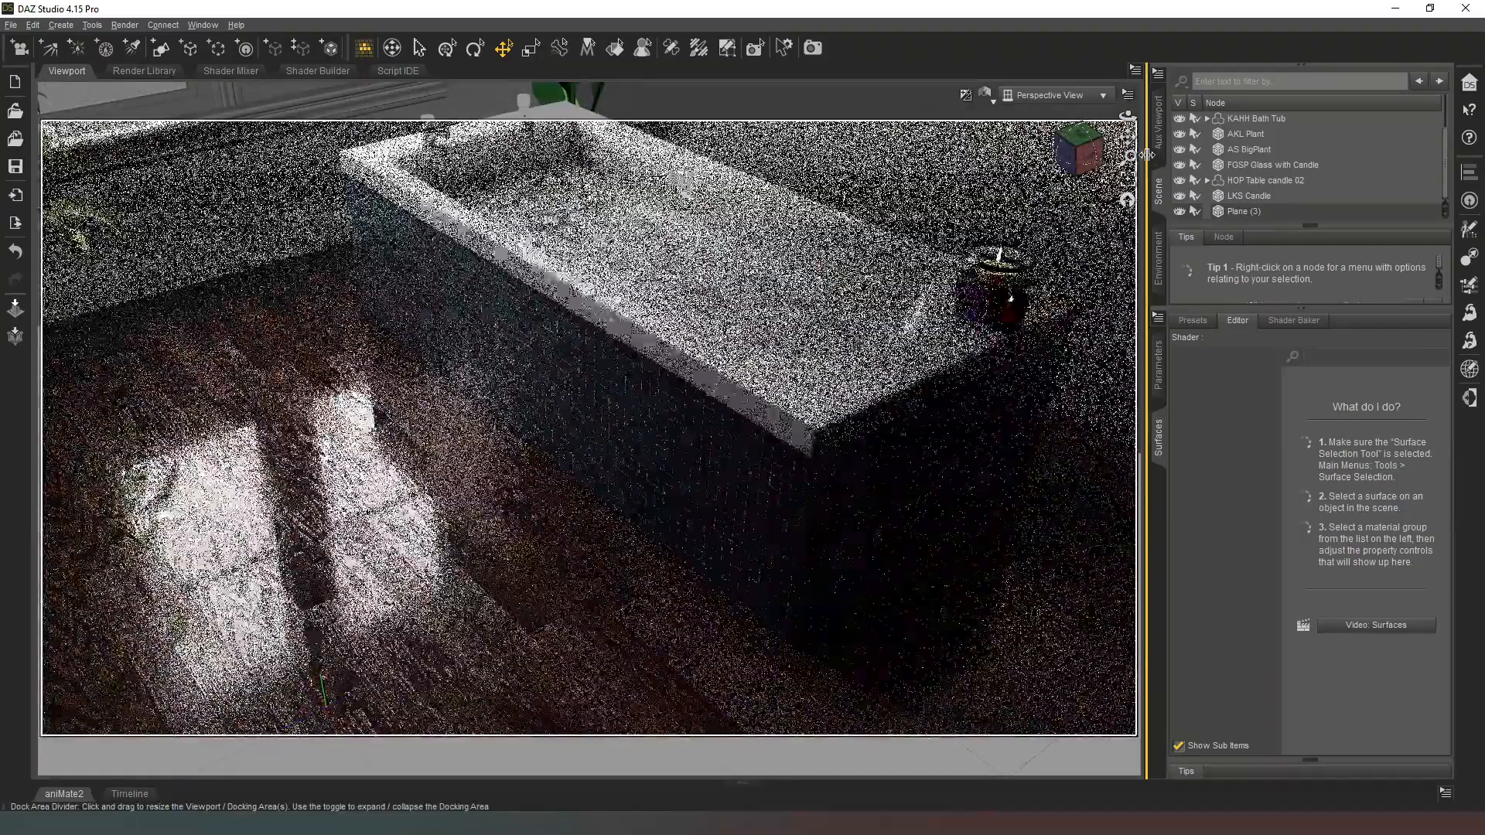
pyautogui.moveTo(1066, 155); pyautogui.dragTo(44, 226)
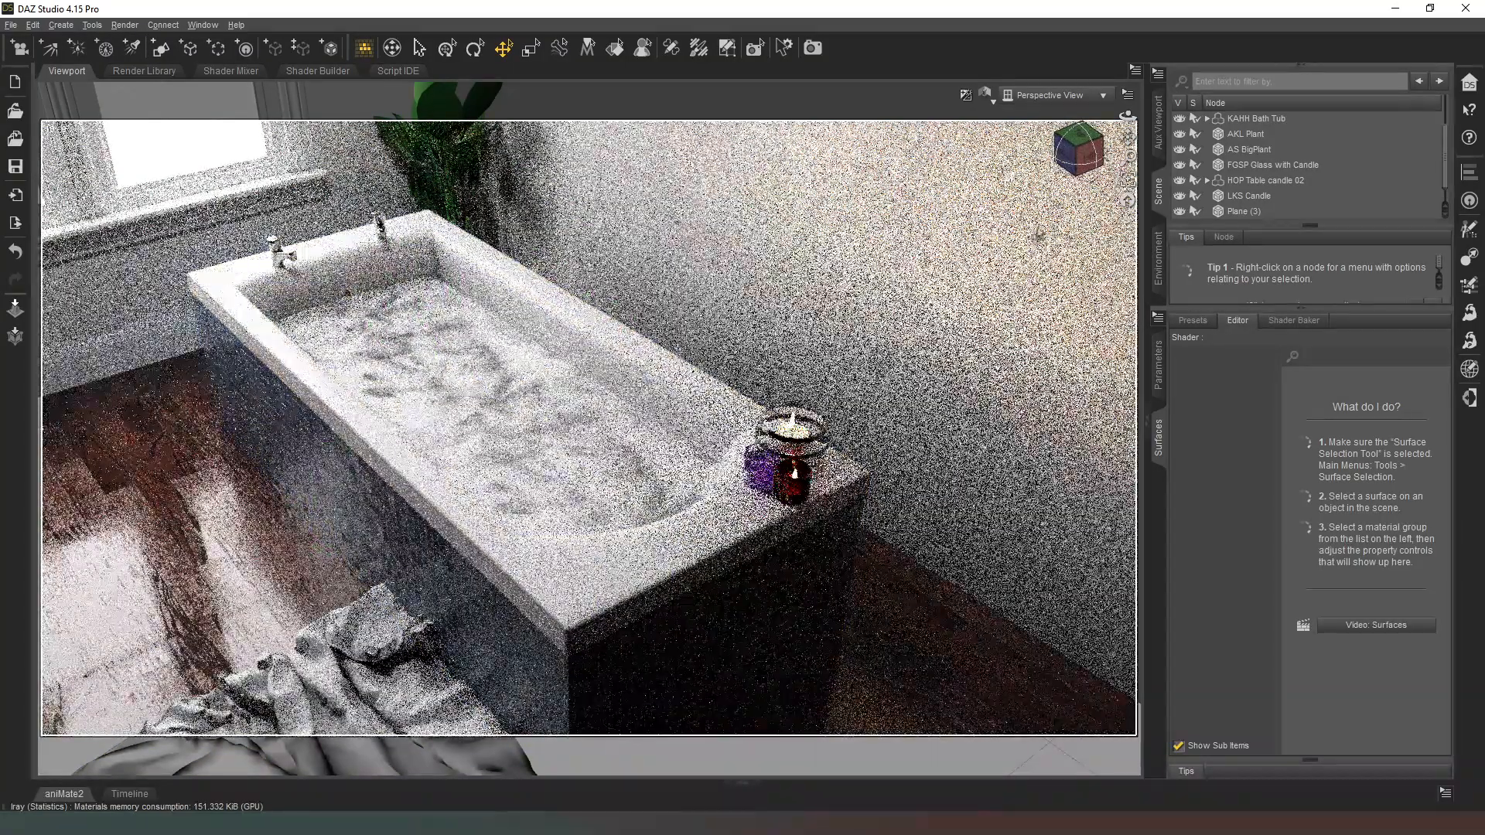
# Step: Select HOP Floor towel 01 and move it across the floor, slightly farther from the bath tub
pyautogui.moveTo(1076, 147); pyautogui.dragTo(888, 271)
pyautogui.scroll(-3, 878, 272)
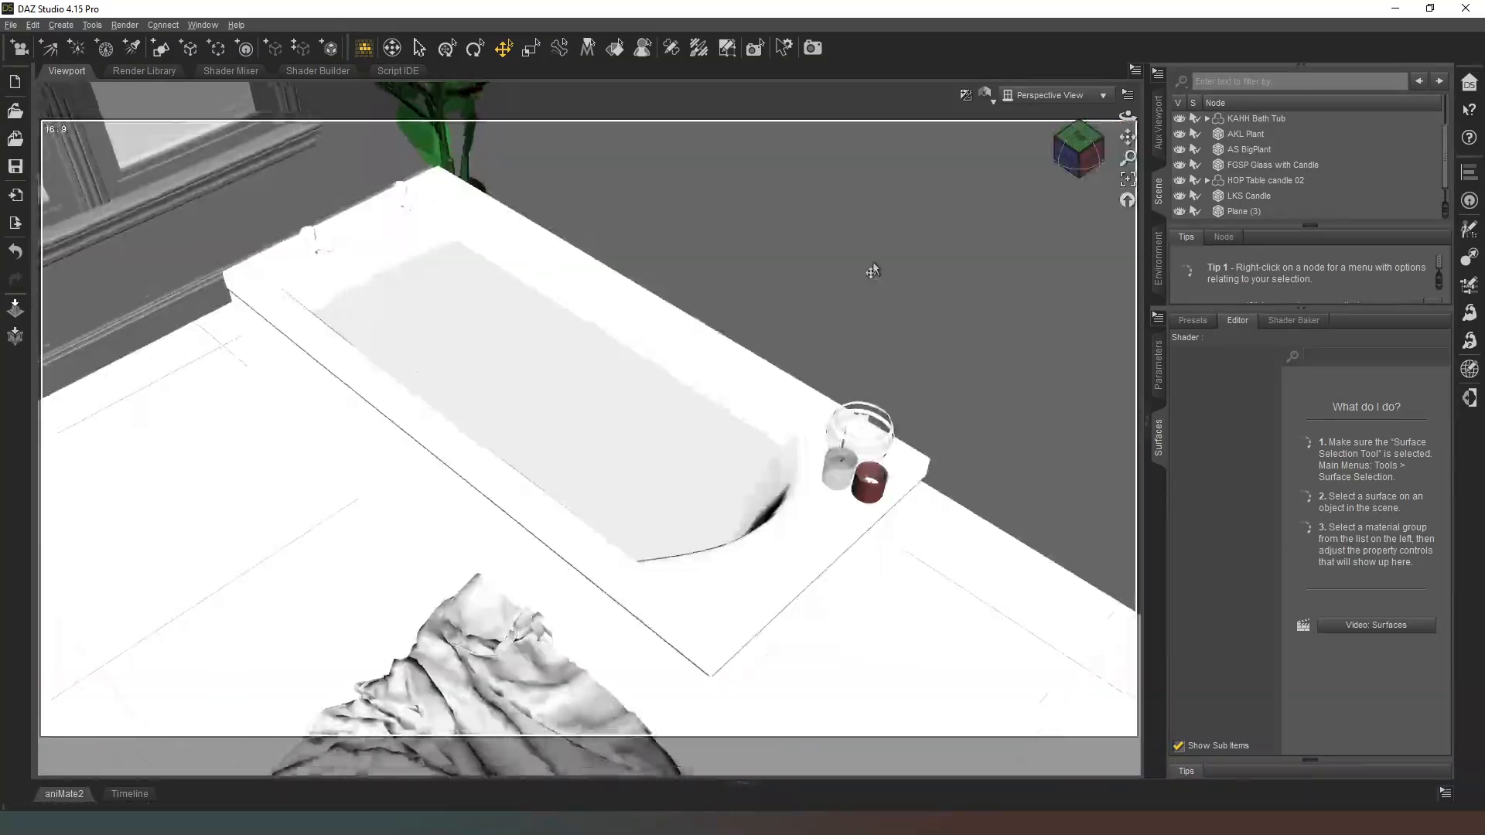
pyautogui.press('s')
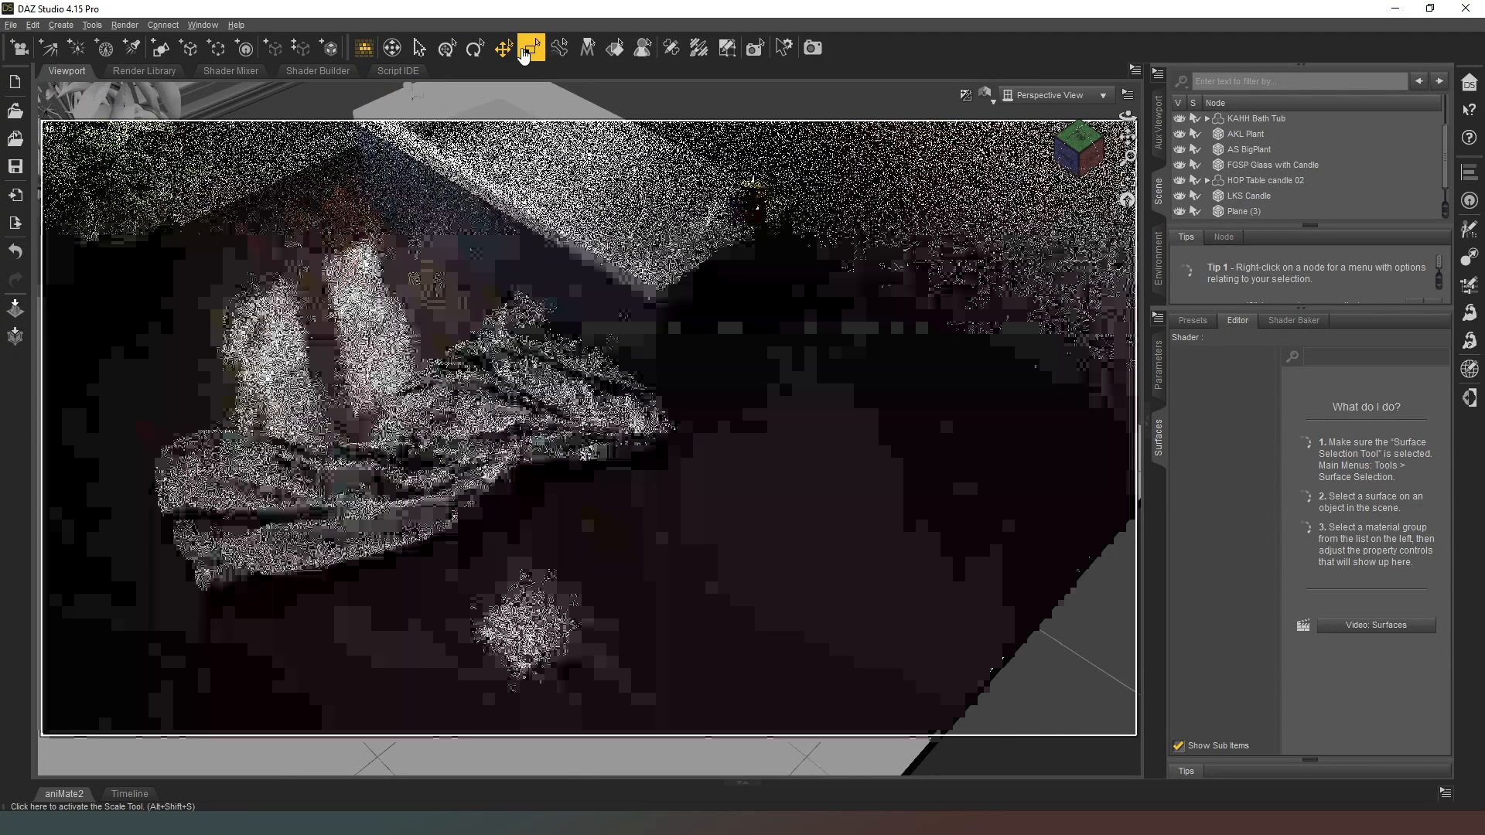
pyautogui.click(503, 48)
pyautogui.scroll(-1, 1260, 193)
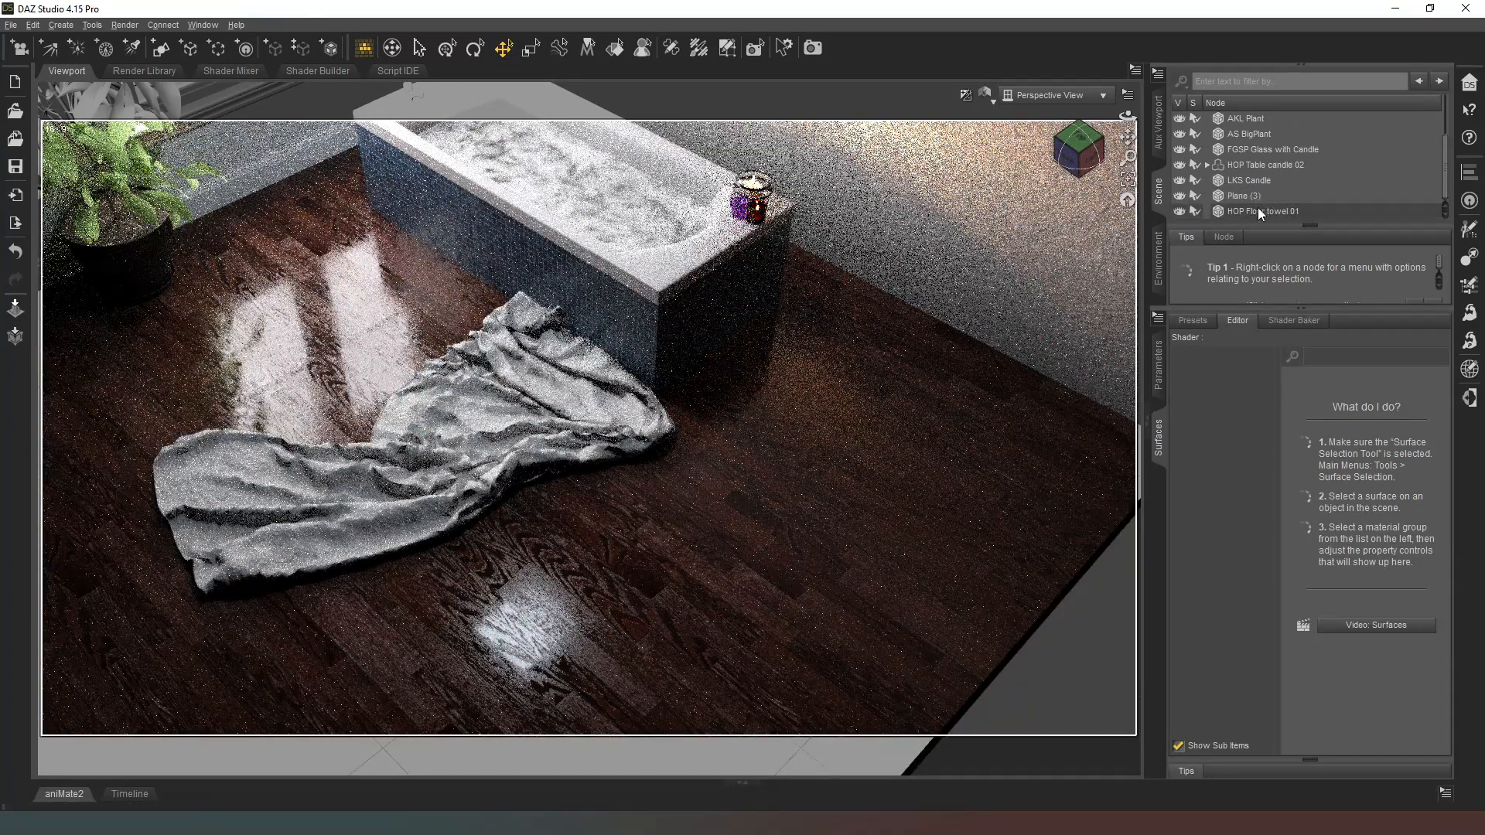
pyautogui.click(1257, 207)
pyautogui.moveTo(417, 485); pyautogui.dragTo(352, 499)
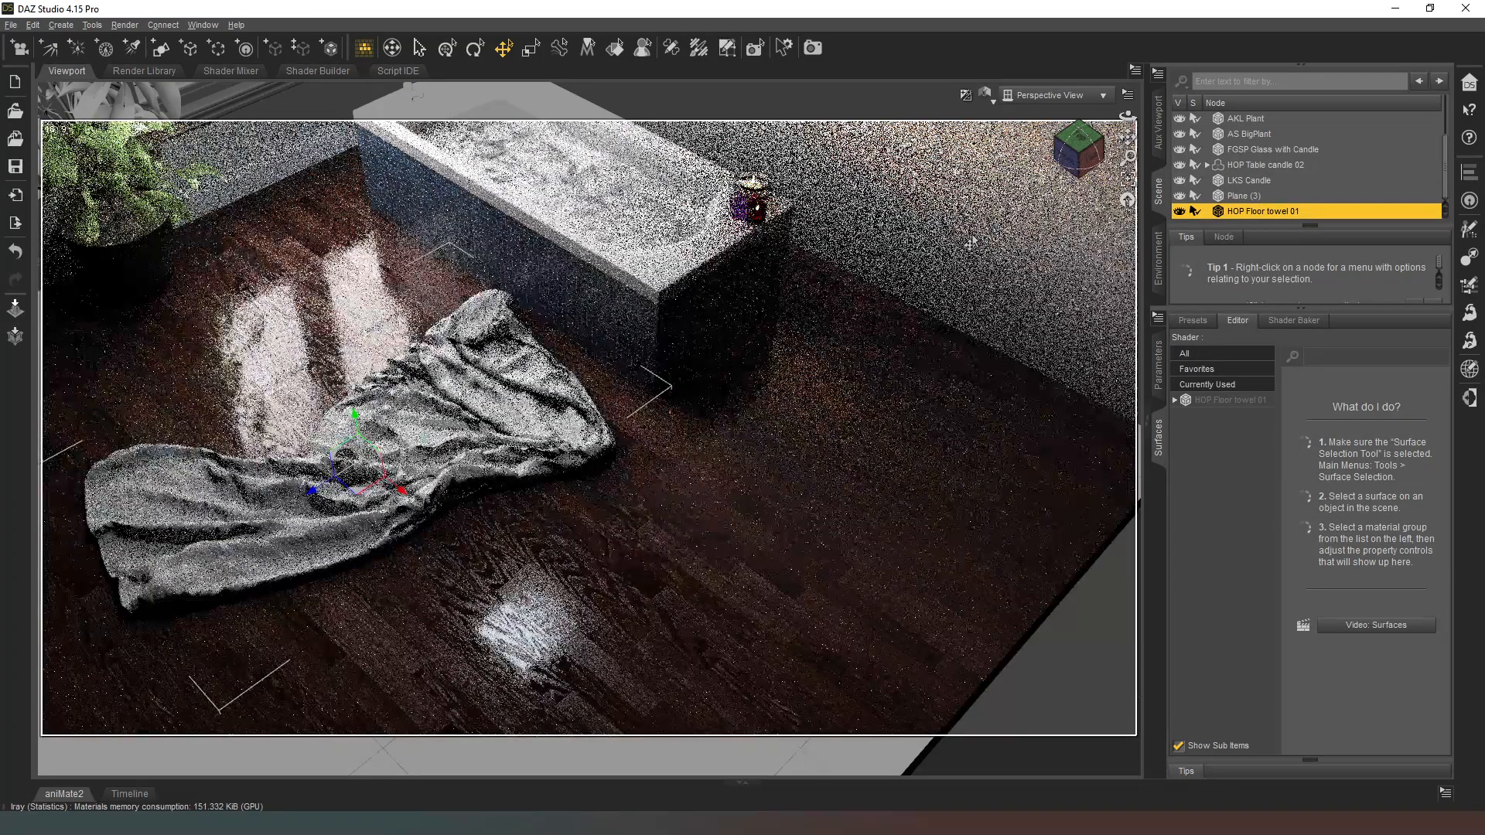
# Step: Switch the viewport from the rendered preview to a textured, shaded display
pyautogui.moveTo(1081, 136); pyautogui.dragTo(1080, 107)
pyautogui.moveTo(1127, 157); pyautogui.dragTo(1127, 128)
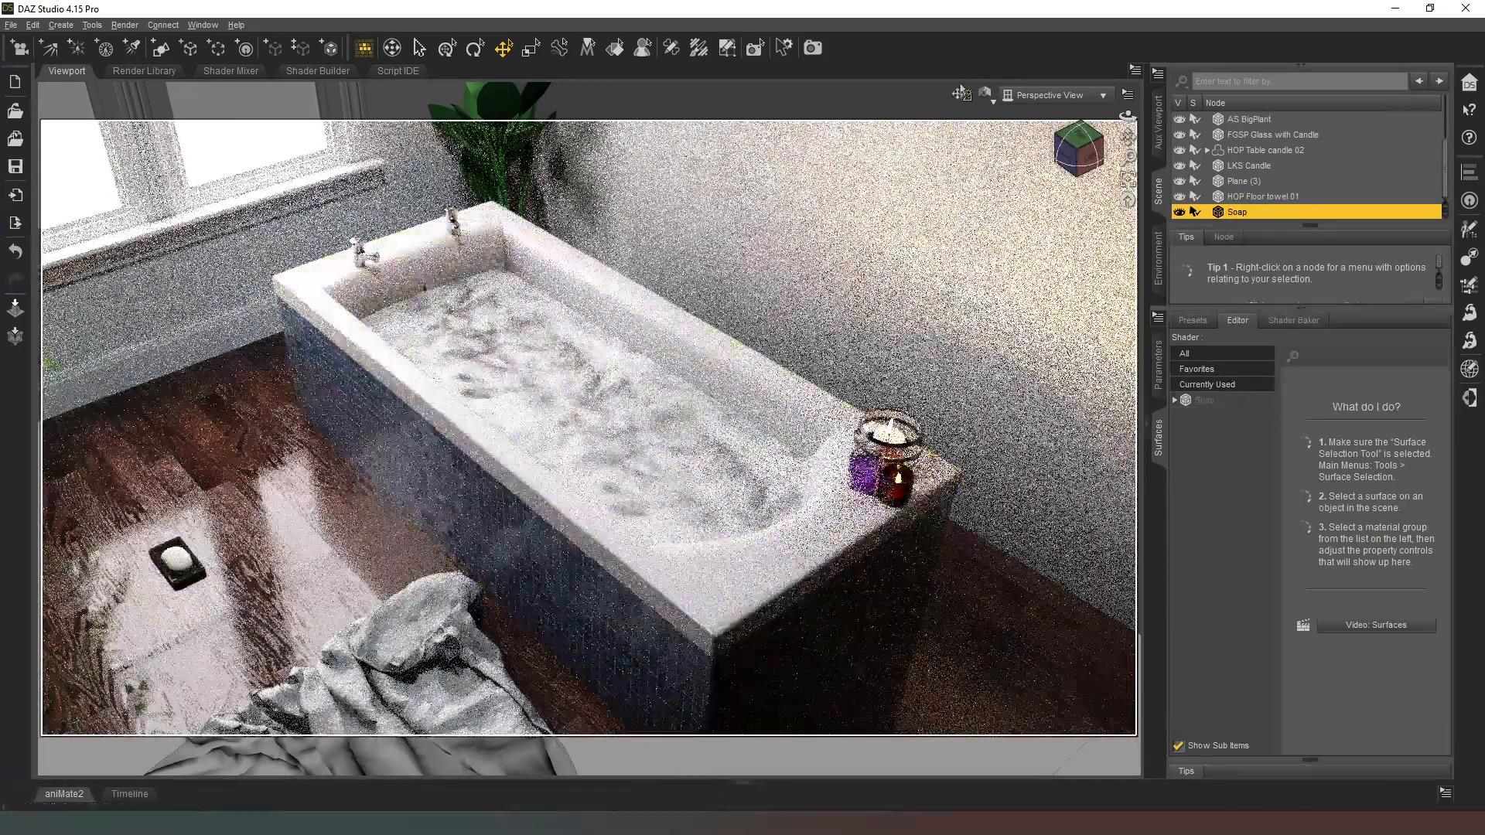
pyautogui.click(986, 96)
pyautogui.click(1009, 254)
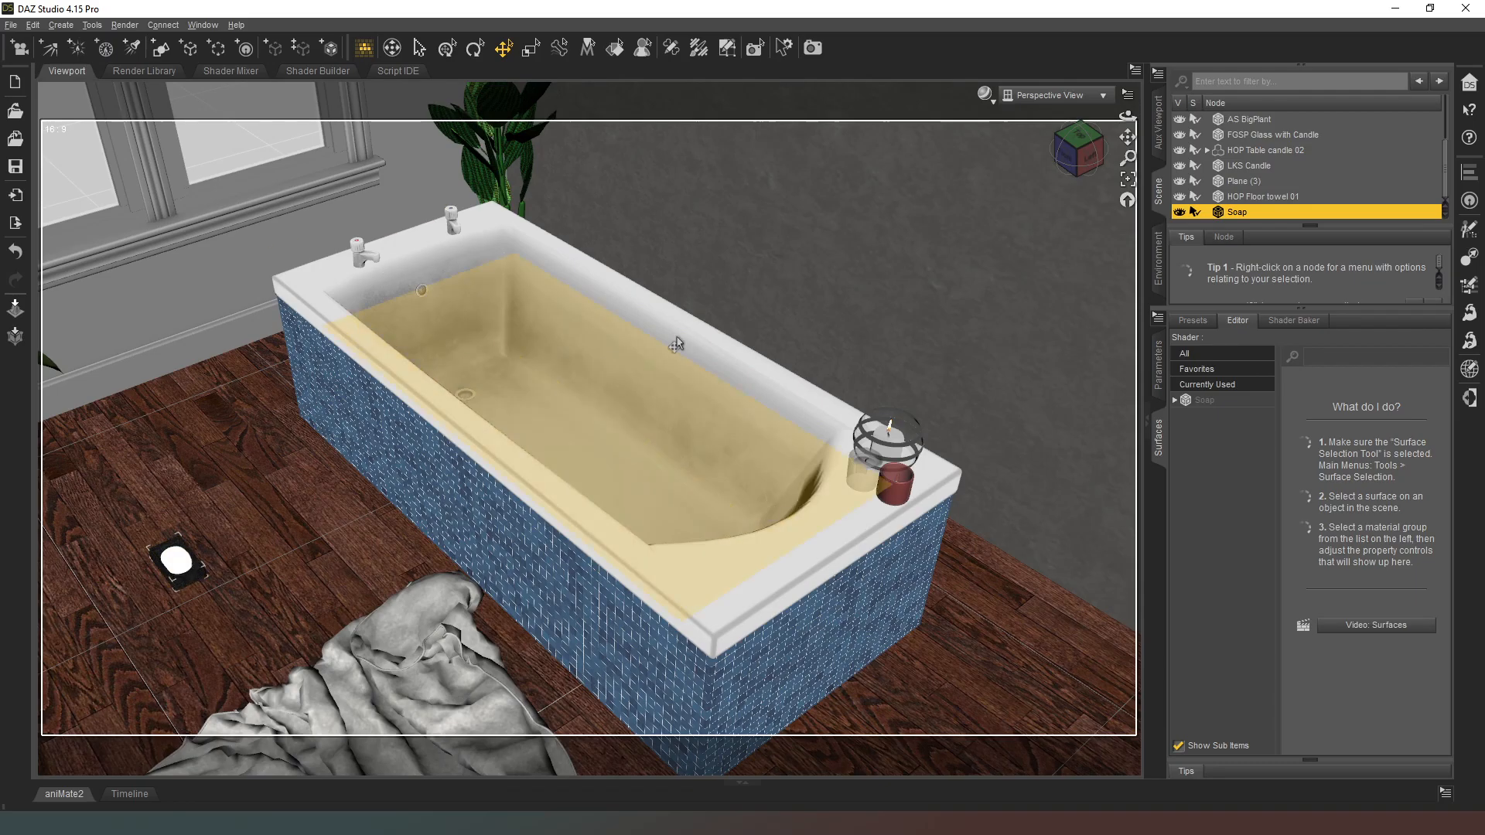
pyautogui.moveTo(1050, 164); pyautogui.dragTo(1070, 140)
pyautogui.scroll(2, 865, 198)
pyautogui.moveTo(865, 199); pyautogui.dragTo(1025, 203, button='middle')
pyautogui.scroll(10, 796, 348)
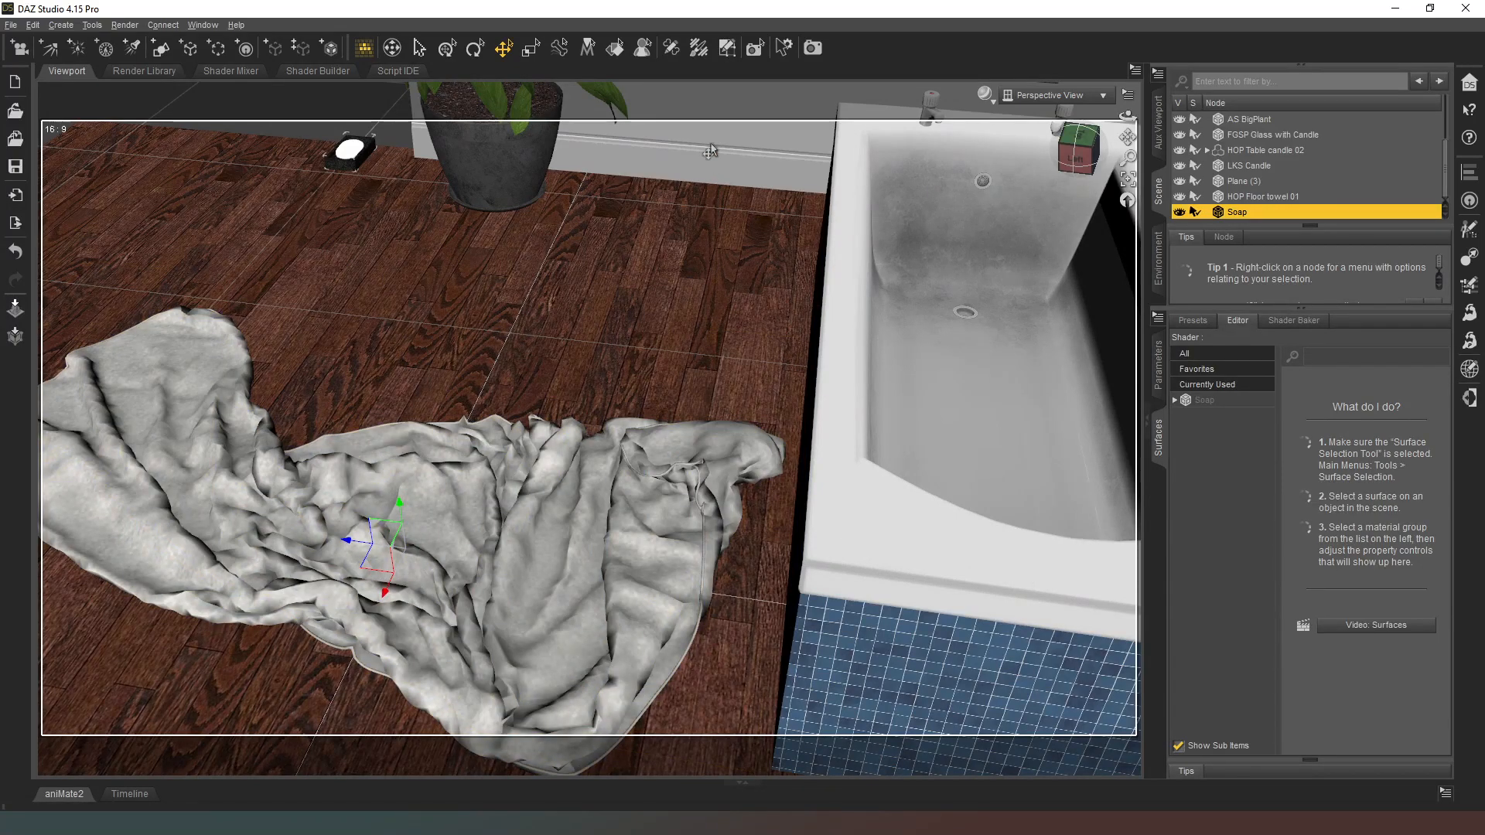
# Step: Select the Soap Bottles on the floor towel and move them onto the long front rim of the tub
pyautogui.click(682, 332)
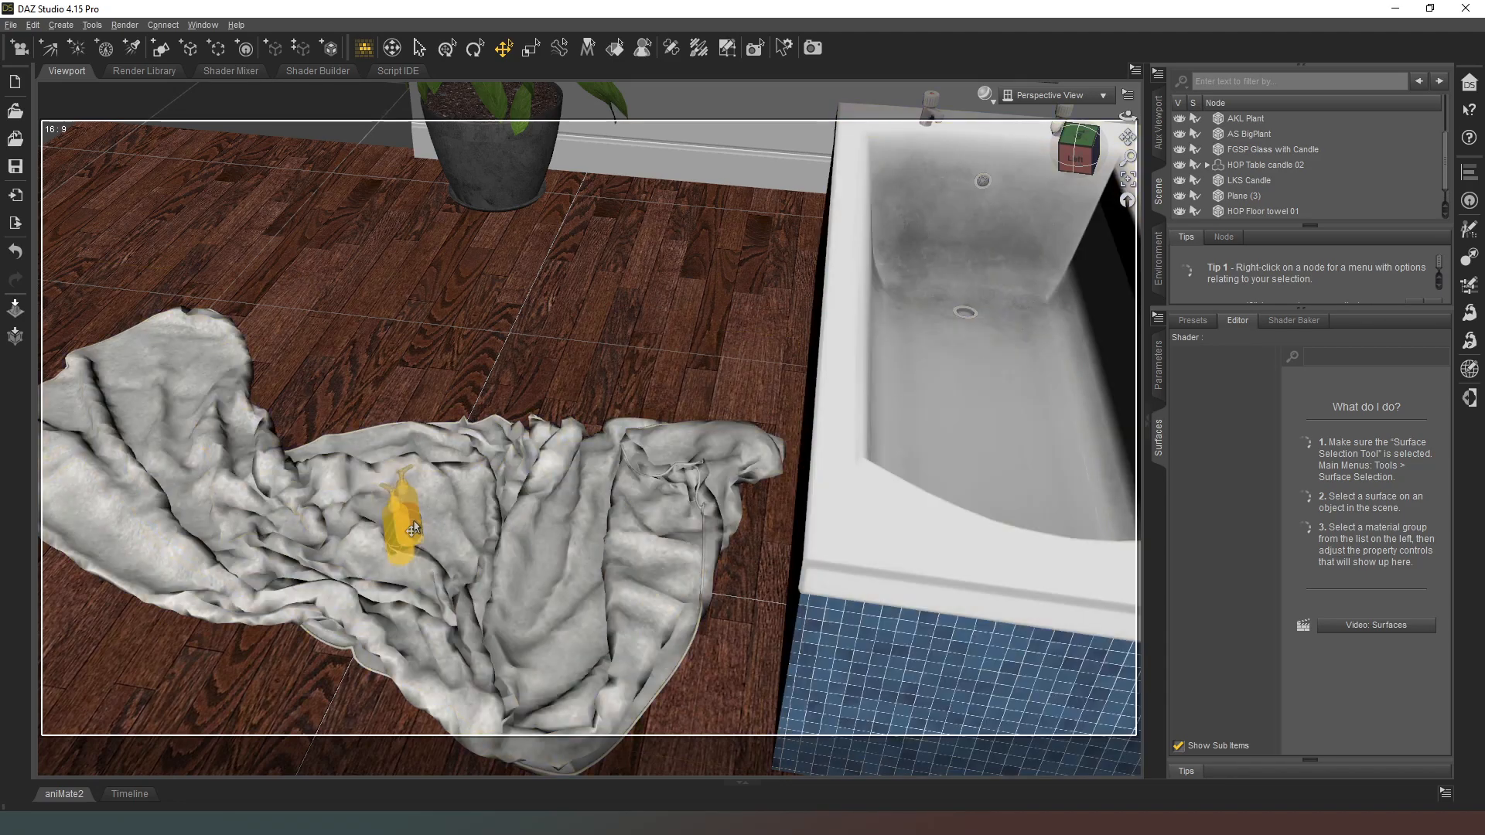
pyautogui.click(404, 527)
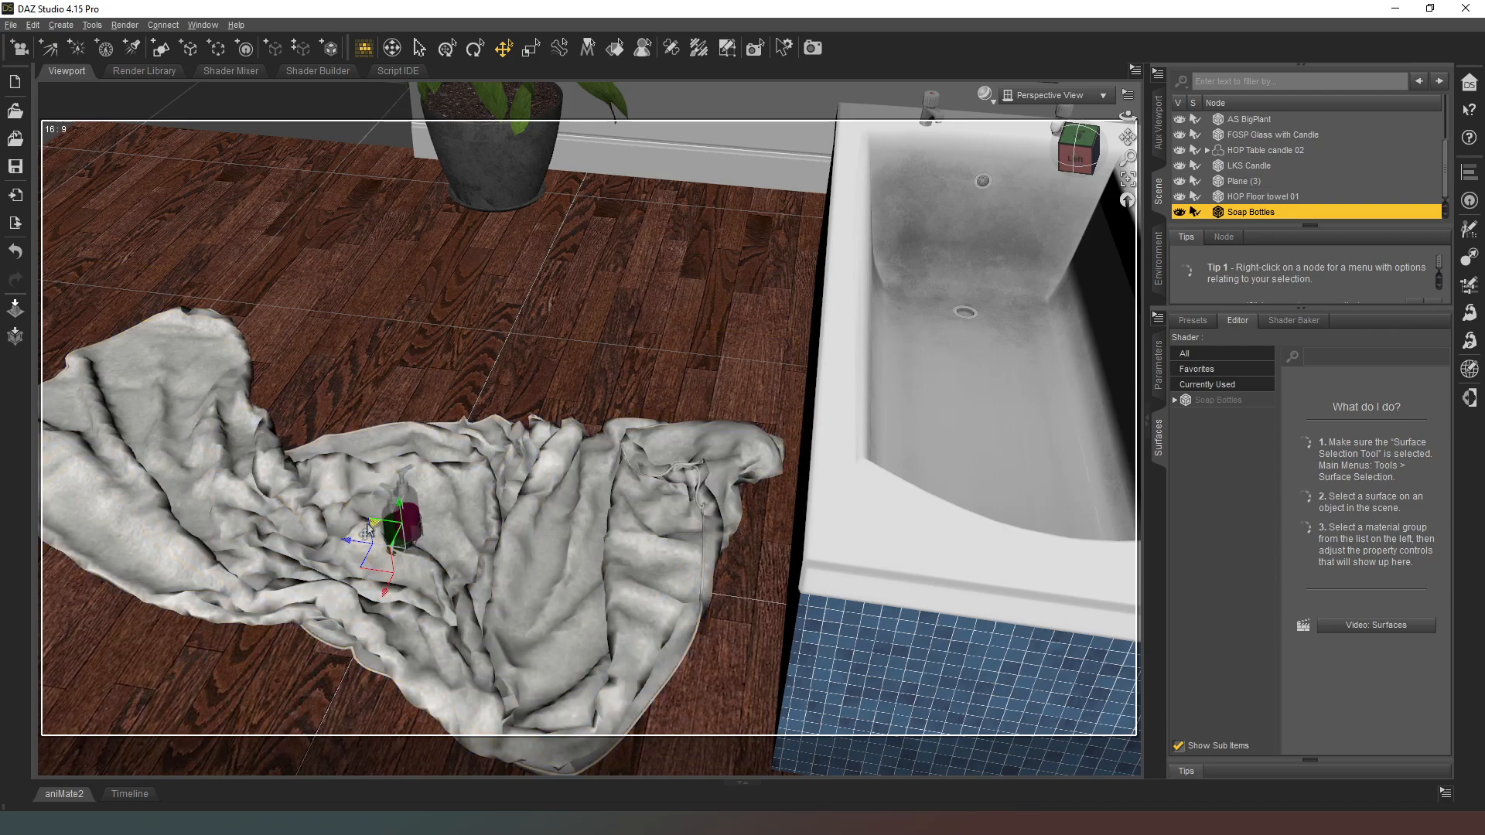
pyautogui.moveTo(398, 529); pyautogui.dragTo(796, 381)
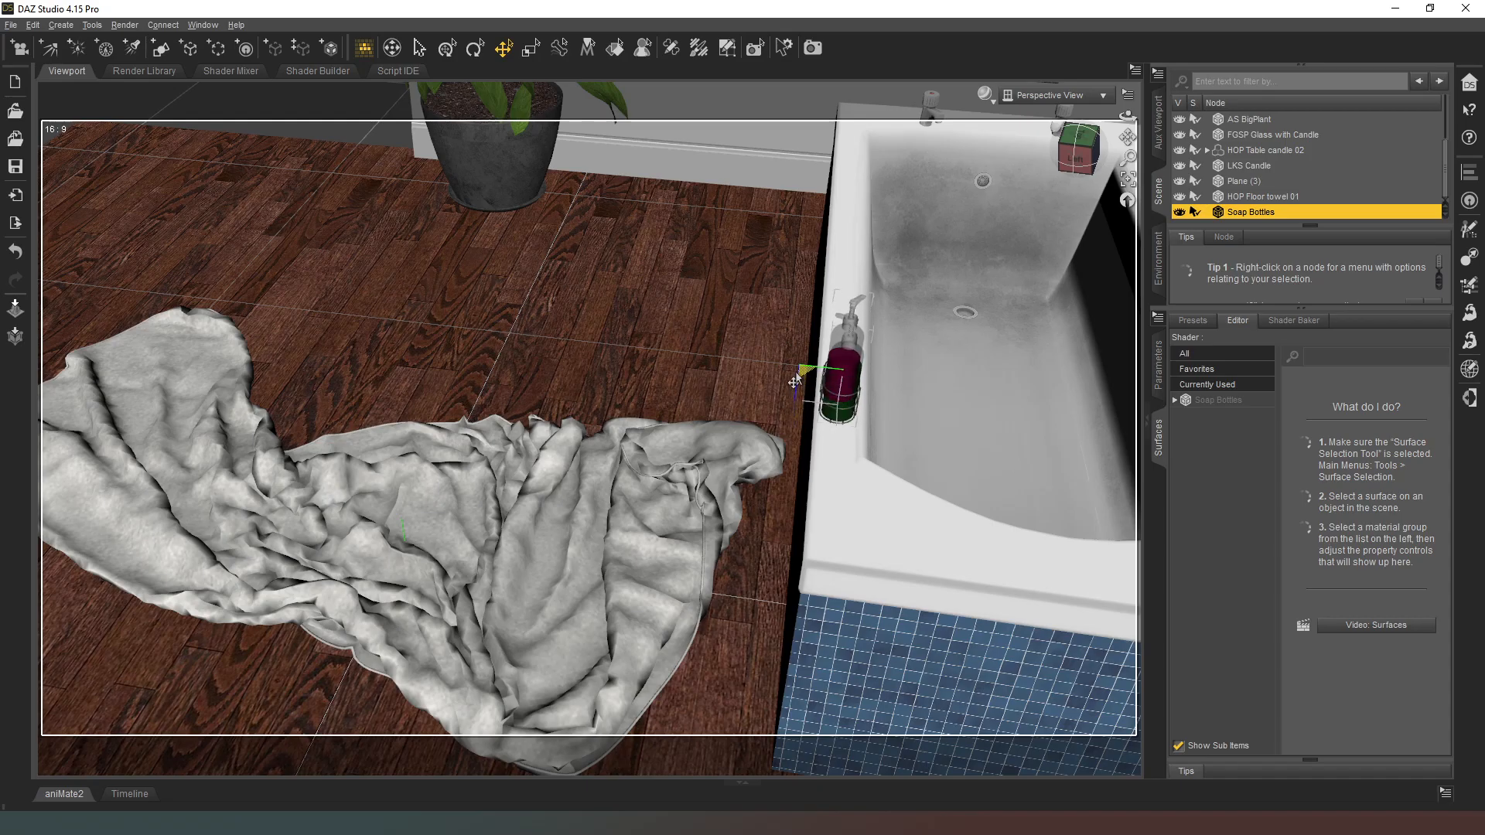
pyautogui.moveTo(1078, 150); pyautogui.dragTo(1137, 143)
pyautogui.moveTo(541, 309); pyautogui.dragTo(795, 431, button='middle')
# Step: Move the Soap Bottles to the tub's back corner beside the taps and set their Y Rotate to about 20.77
pyautogui.scroll(3, 796, 431)
pyautogui.scroll(-4, 630, 651)
pyautogui.scroll(2, 631, 651)
pyautogui.moveTo(630, 611); pyautogui.dragTo(805, 600, button='middle')
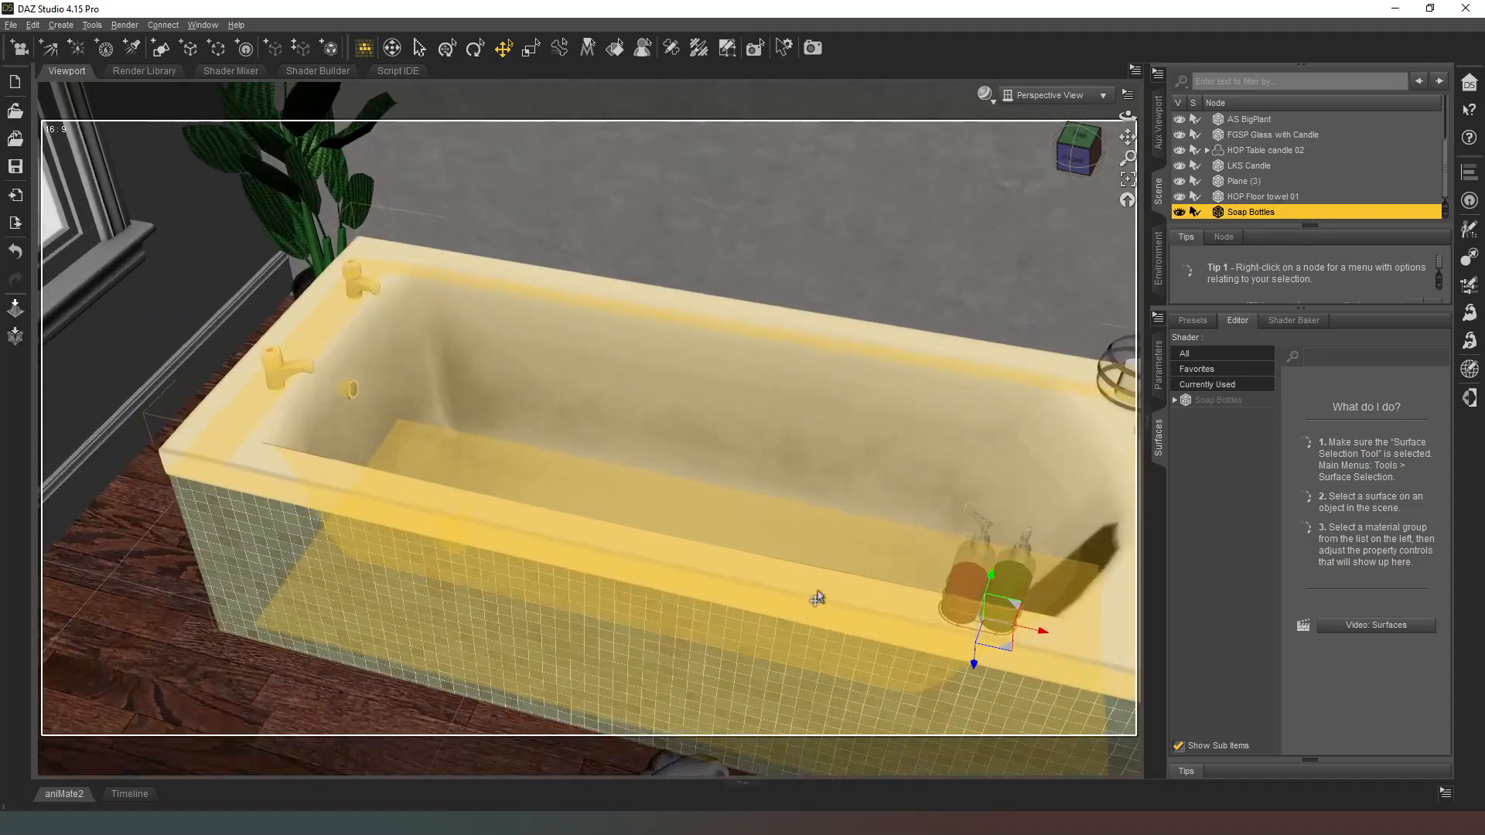
pyautogui.moveTo(1113, 630); pyautogui.dragTo(992, 628, button='middle')
pyautogui.moveTo(710, 654); pyautogui.dragTo(193, 278)
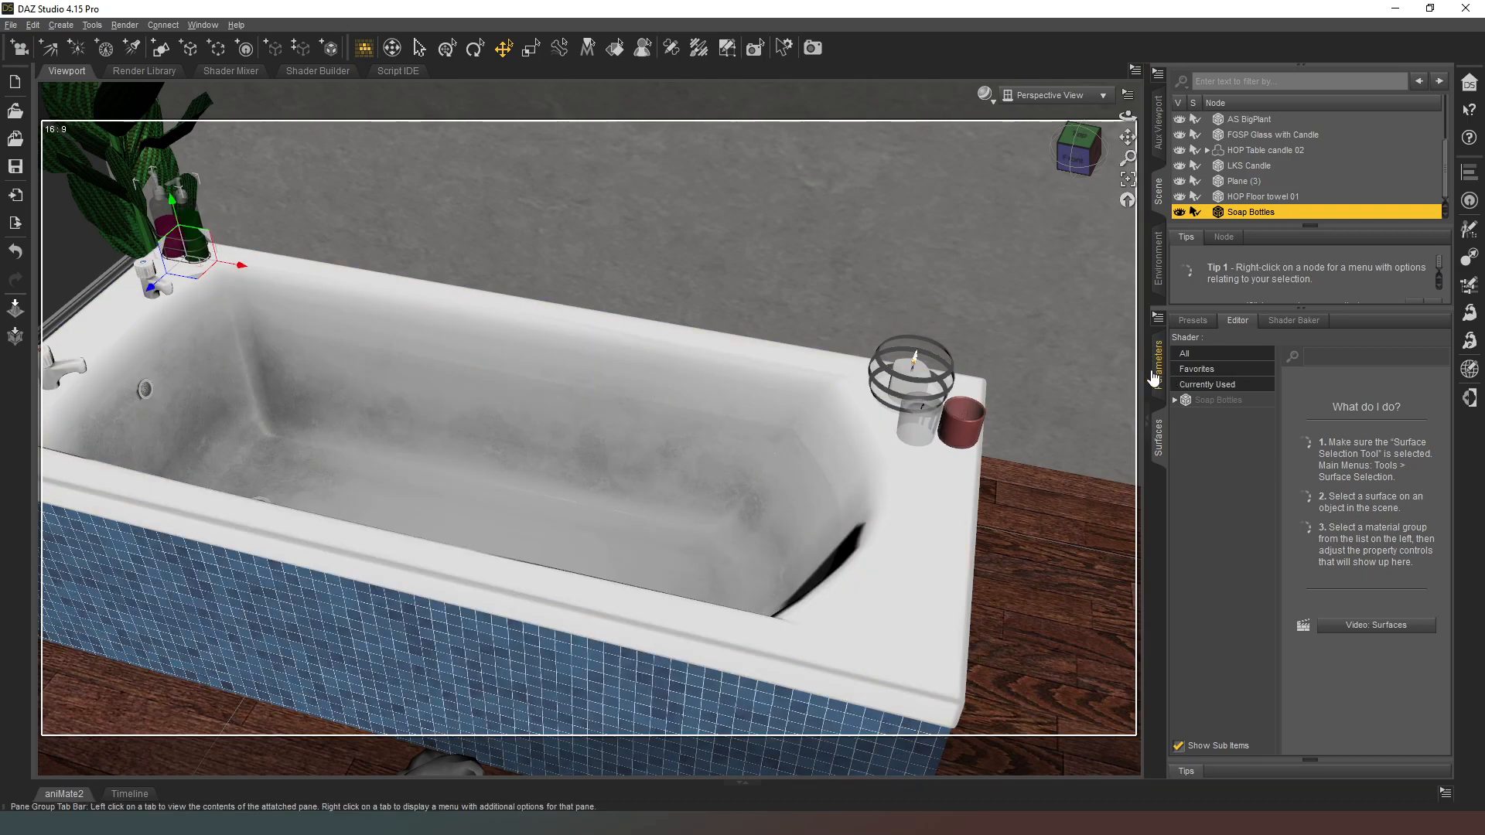
pyautogui.click(1157, 365)
pyautogui.moveTo(1361, 478); pyautogui.dragTo(1376, 478)
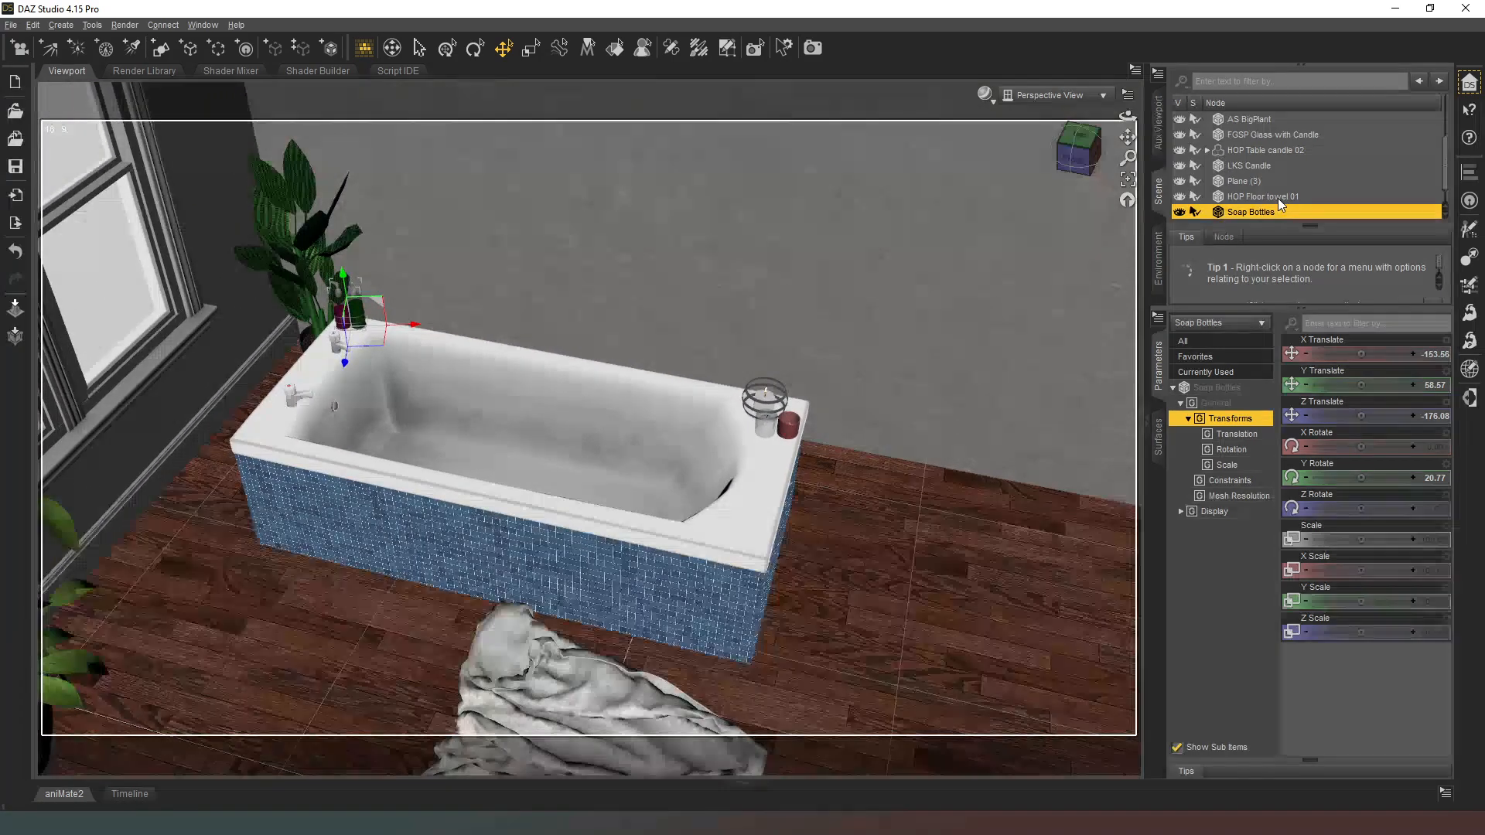
# Step: Select DSO Soap and move it beside the bottles on the tub rim, to about X -141.60 and Z -178.65
pyautogui.scroll(-1, 1278, 198)
pyautogui.click(1276, 211)
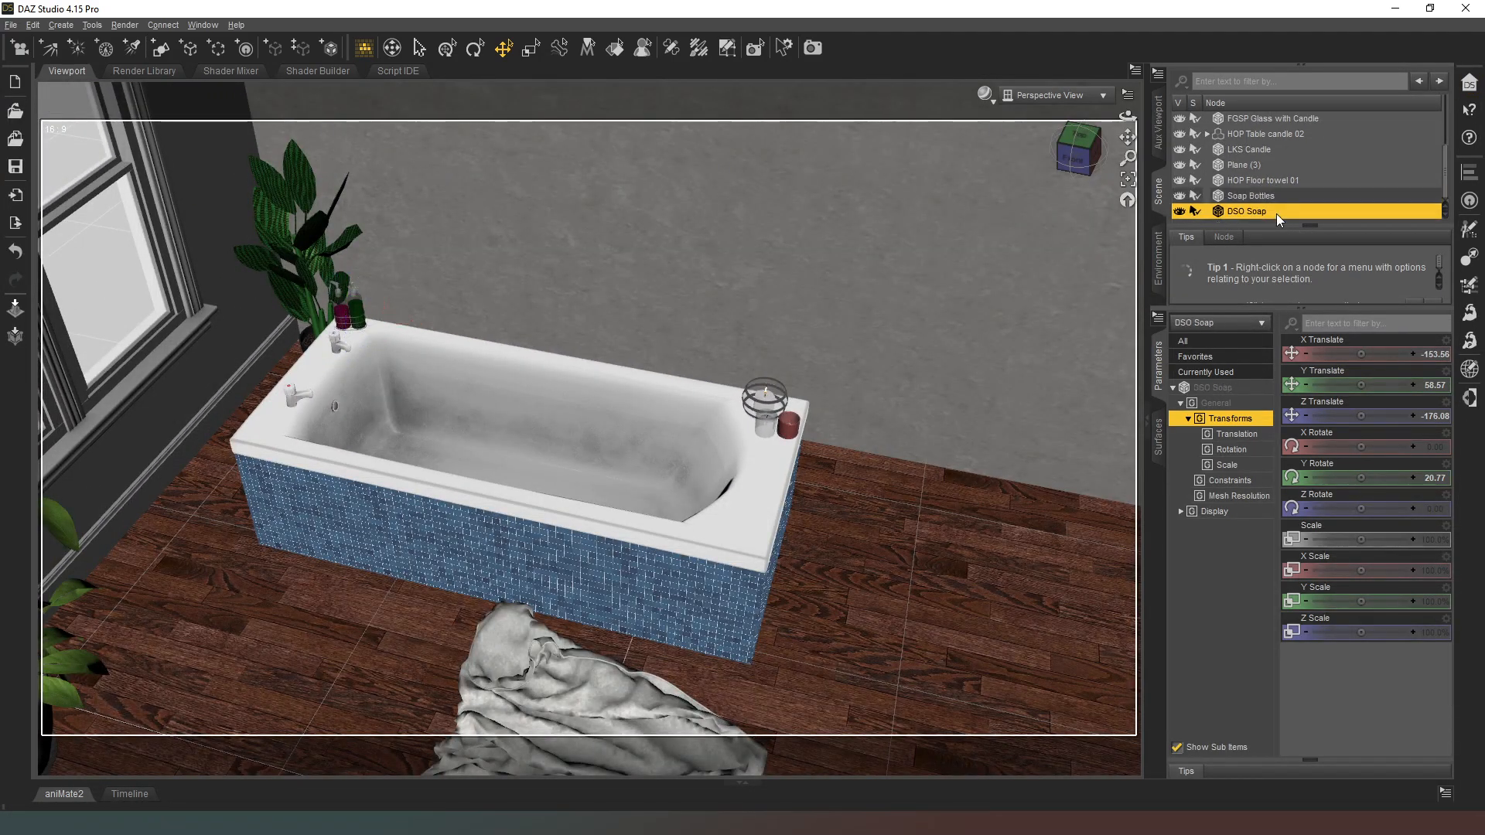
pyautogui.moveTo(385, 345); pyautogui.dragTo(403, 349)
pyautogui.moveTo(1073, 153)
pyautogui.mouseDown()
pyautogui.moveTo(1005, 155)
pyautogui.moveTo(1077, 153)
pyautogui.moveTo(1071, 128)
pyautogui.moveTo(1066, 145)
pyautogui.mouseUp()
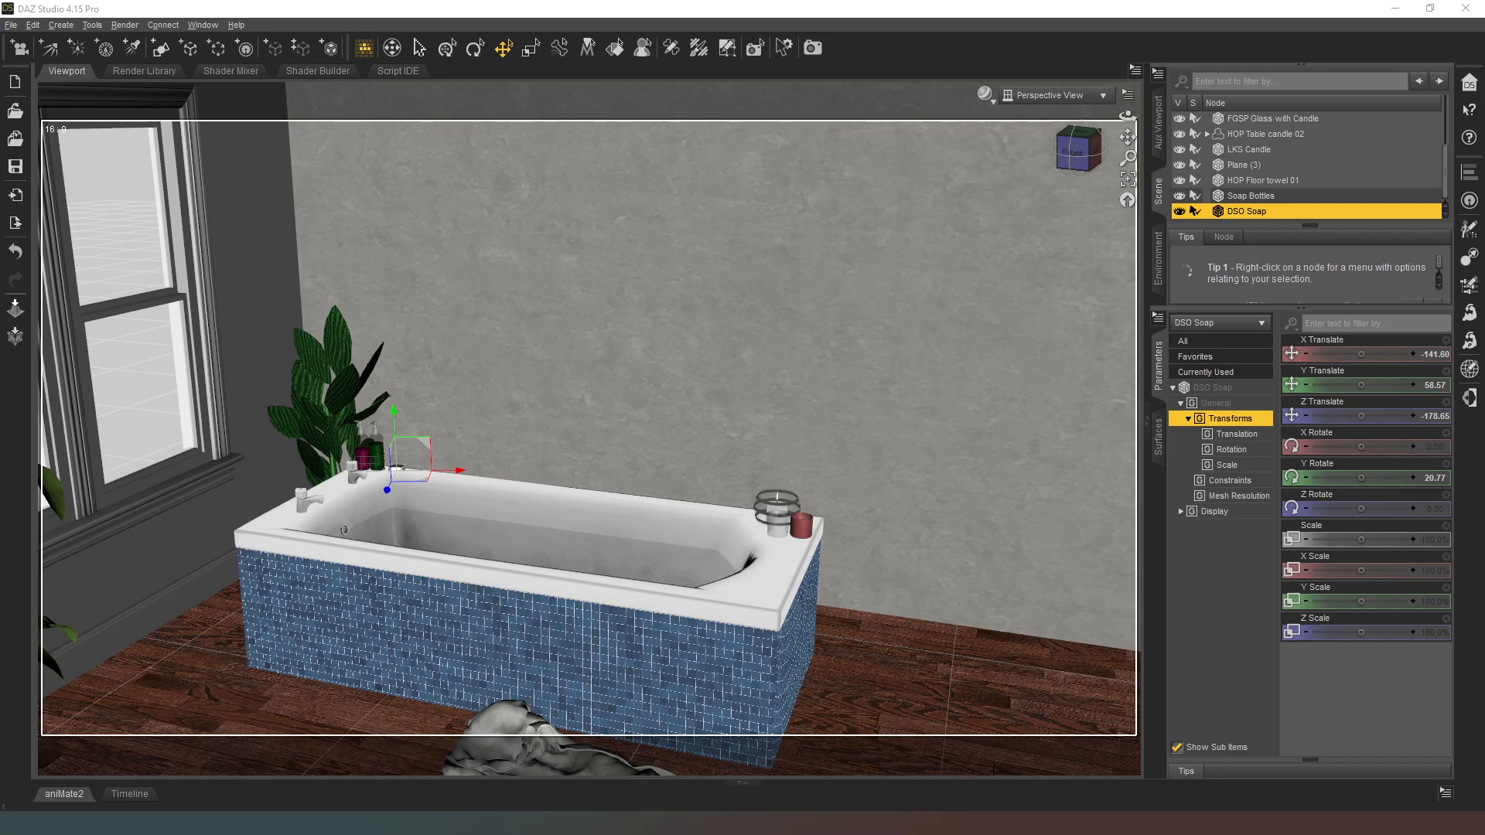
# Step: Raise COS Painting 3 onto the wall above the tub, at about X -58.47, Y 231.39 and Z -229.39
pyautogui.moveTo(1127, 158); pyautogui.dragTo(1141, 225)
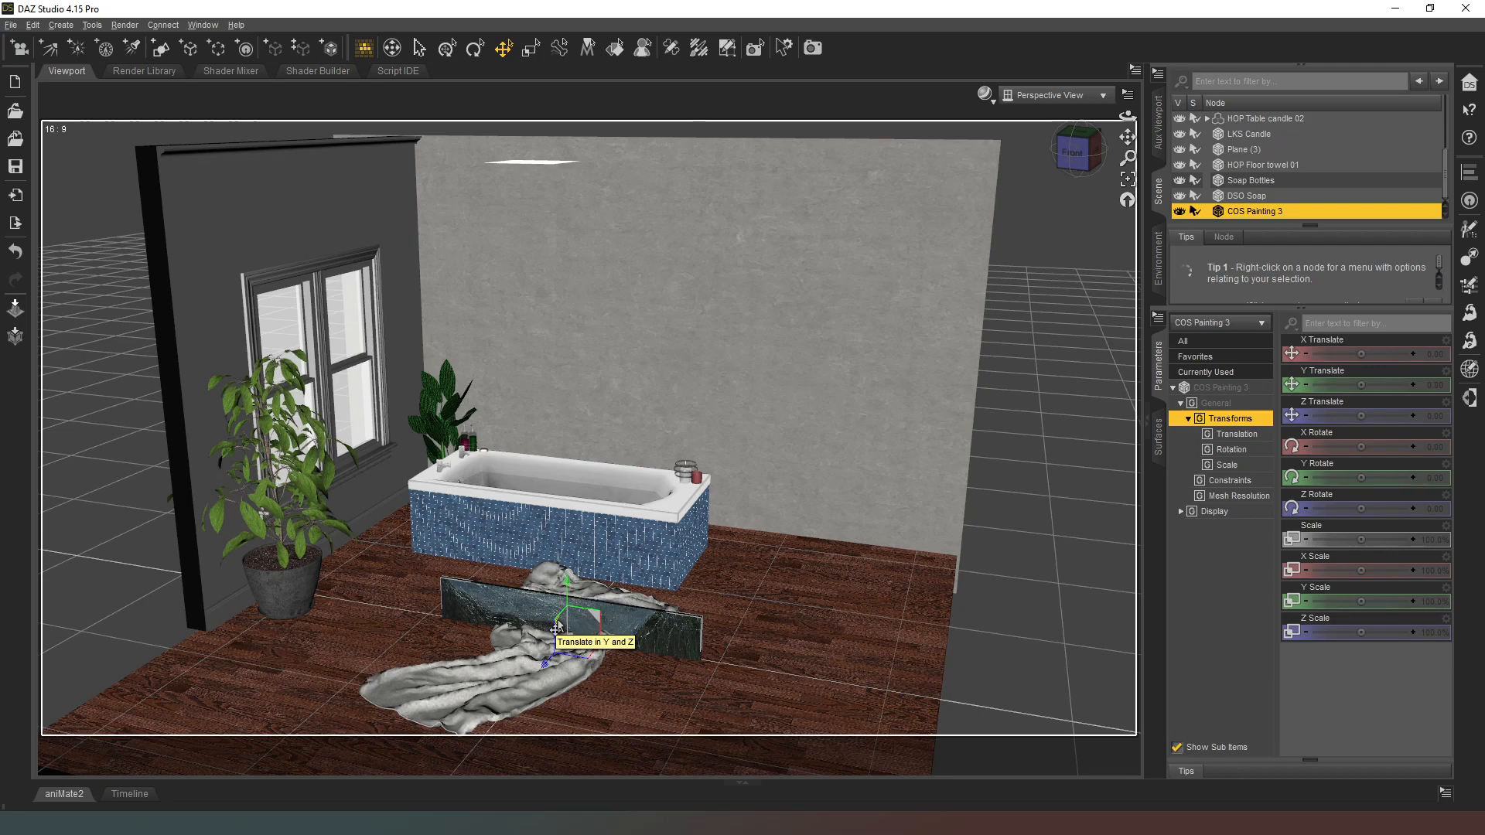
pyautogui.moveTo(557, 627)
pyautogui.mouseDown()
pyautogui.moveTo(611, 317)
pyautogui.moveTo(648, 195)
pyautogui.moveTo(673, 193)
pyautogui.mouseUp()
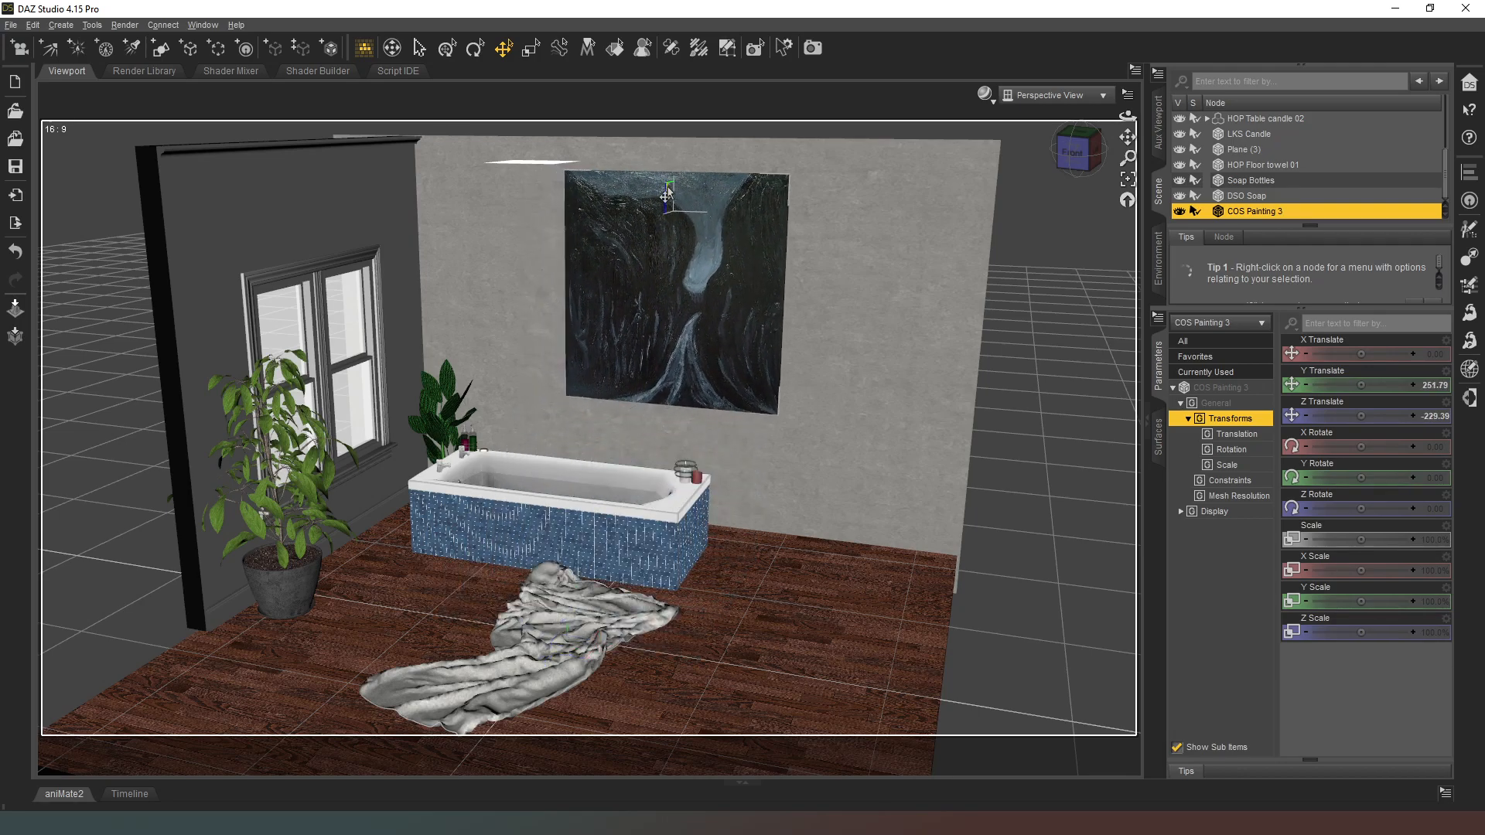
pyautogui.moveTo(1077, 143)
pyautogui.mouseDown()
pyautogui.moveTo(982, 161)
pyautogui.moveTo(1047, 170)
pyautogui.moveTo(1071, 147)
pyautogui.mouseUp()
pyautogui.scroll(6, 578, 180)
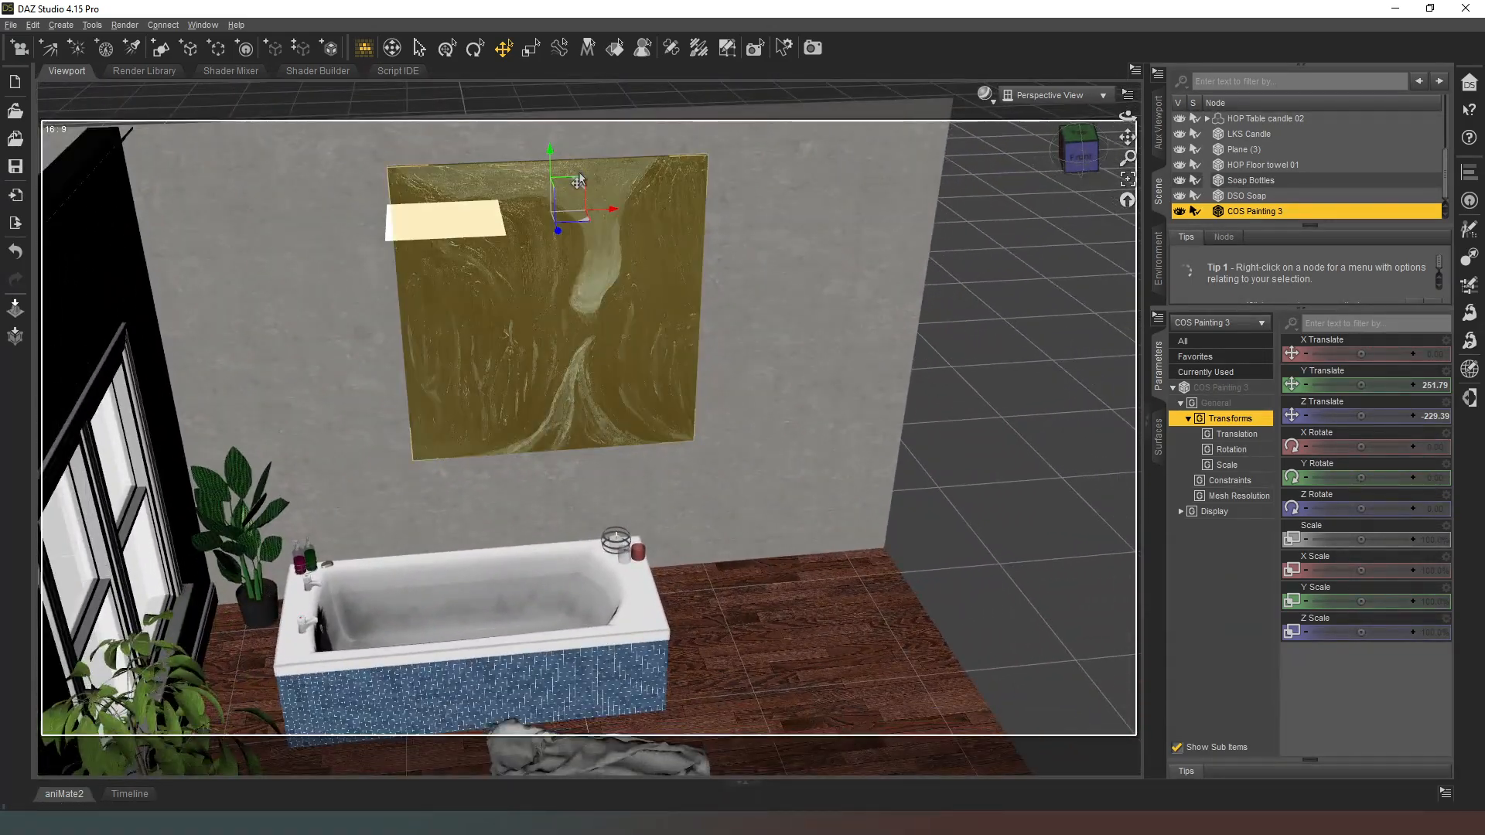
pyautogui.moveTo(579, 180); pyautogui.dragTo(473, 222)
# Step: Adjust the painting's Z Translate to about -235.45 to bring it closer to the wall
pyautogui.moveTo(1051, 155)
pyautogui.mouseDown()
pyautogui.moveTo(989, 161)
pyautogui.moveTo(1021, 169)
pyautogui.mouseUp()
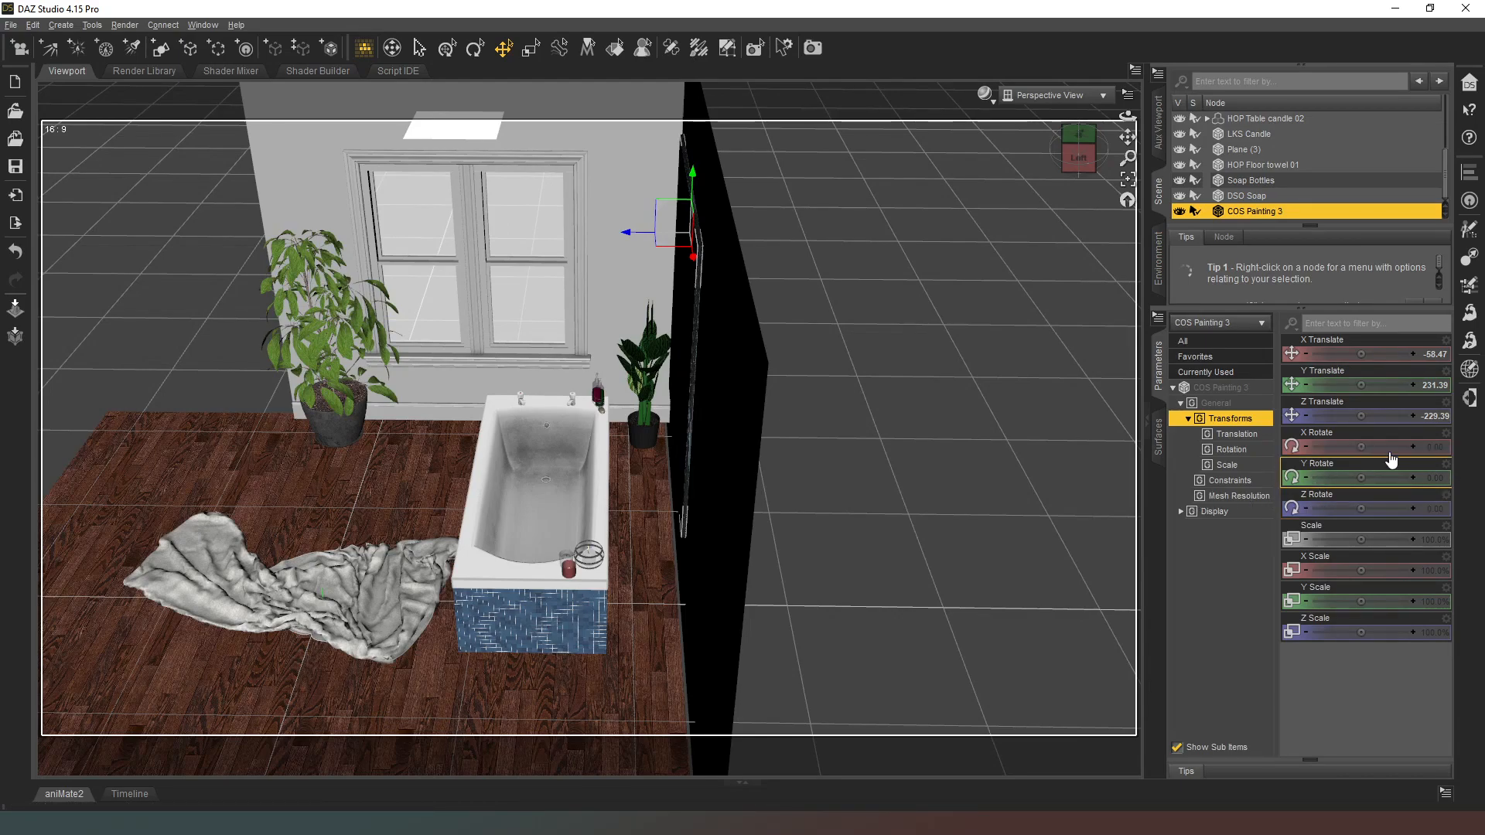
pyautogui.moveTo(1360, 415); pyautogui.dragTo(1349, 415)
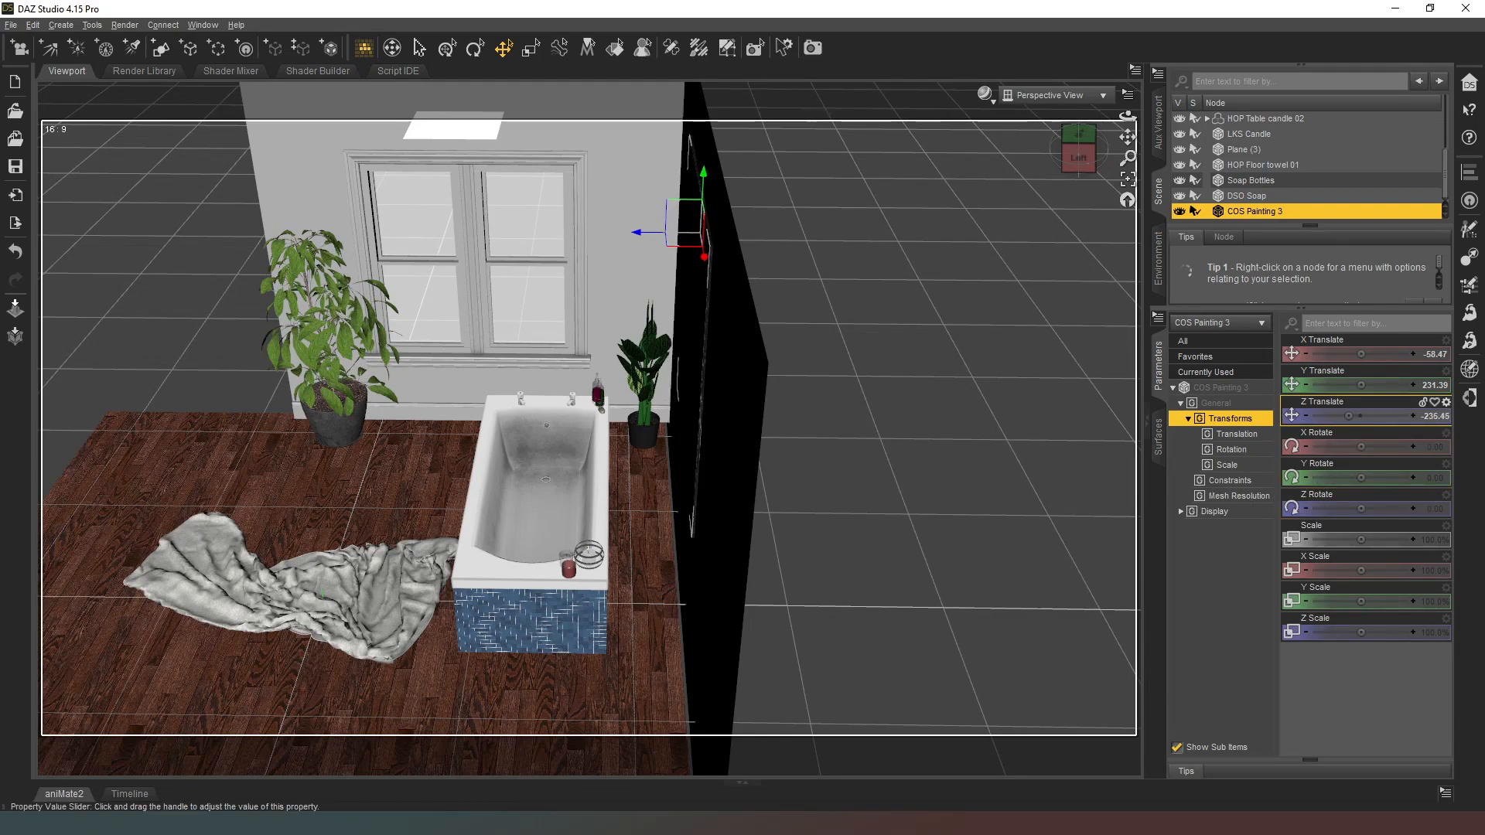
pyautogui.moveTo(1078, 155); pyautogui.dragTo(1102, 133)
pyautogui.moveTo(781, 256); pyautogui.dragTo(724, 263, button='middle')
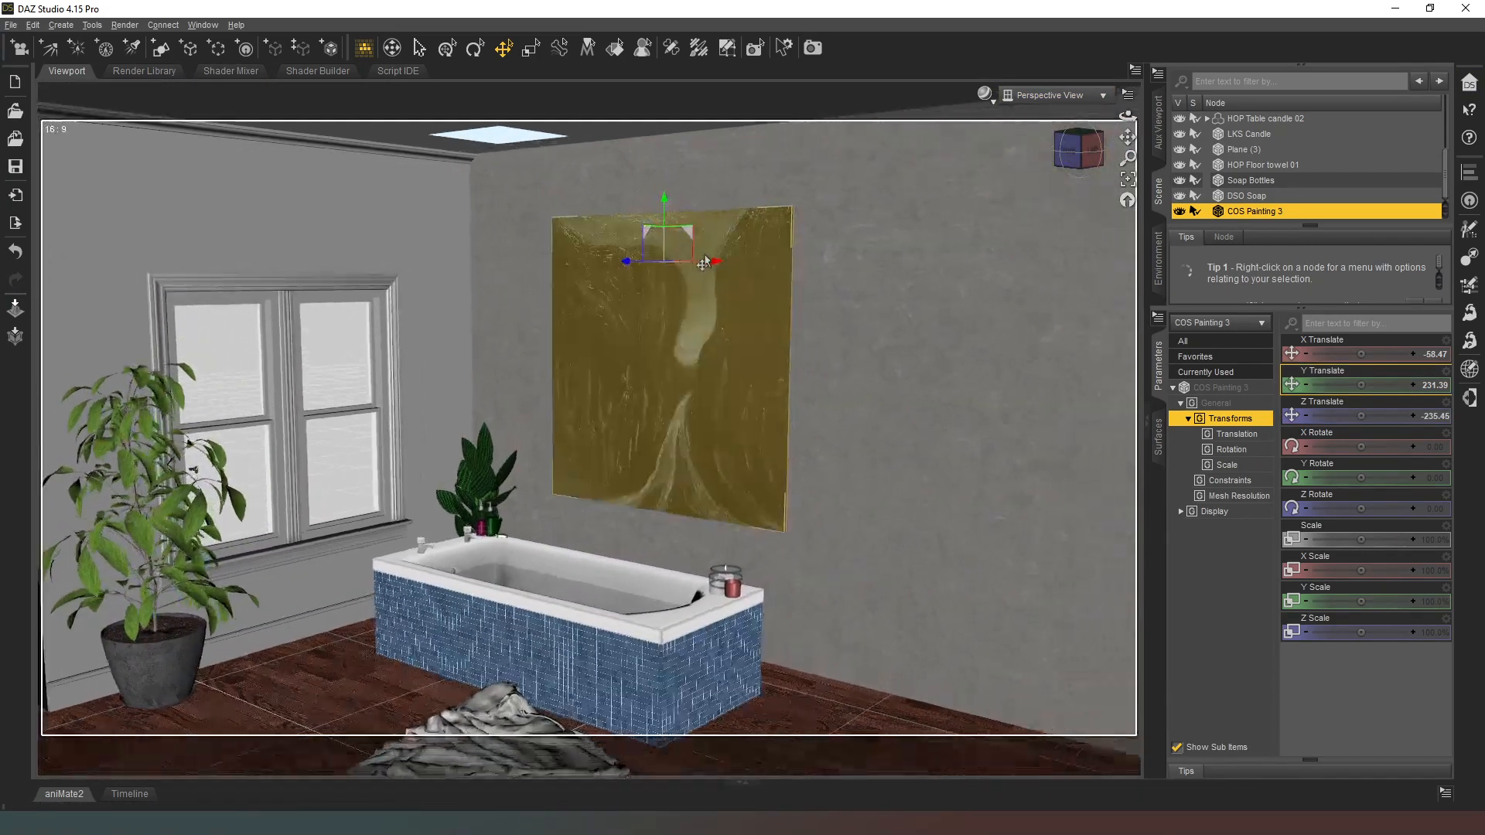
# Step: Set Y Rotate of Horizontal Blinds Short to -90 and move it to the window, at about X -203.83 and Z 104.31
pyautogui.scroll(2, 724, 309)
pyautogui.moveTo(723, 316)
pyautogui.mouseDown(button='middle')
pyautogui.moveTo(727, 330)
pyautogui.moveTo(696, 302)
pyautogui.moveTo(776, 302)
pyautogui.mouseUp(button='middle')
pyautogui.scroll(2, 696, 302)
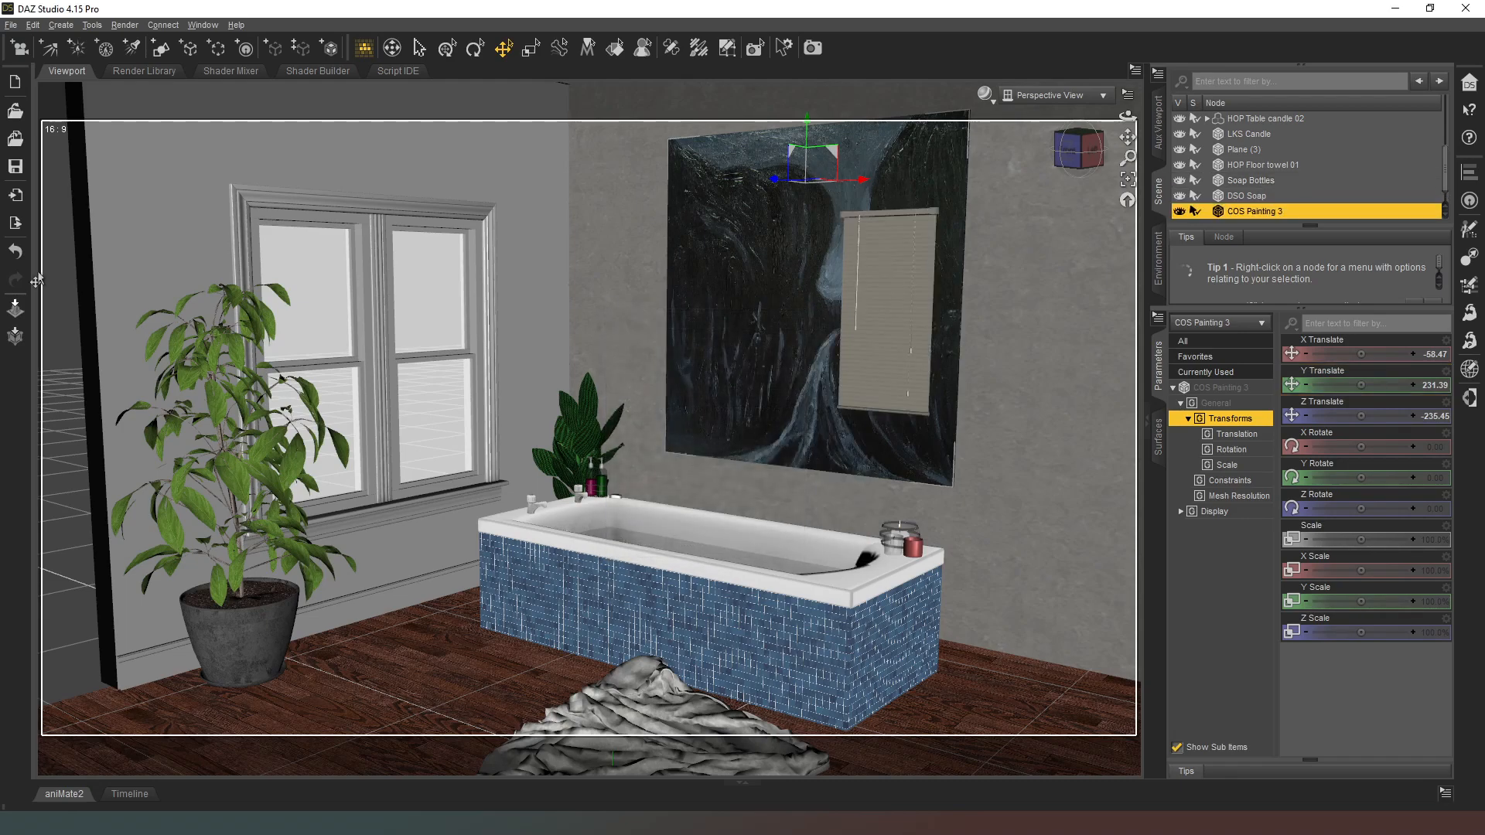
pyautogui.click(923, 246)
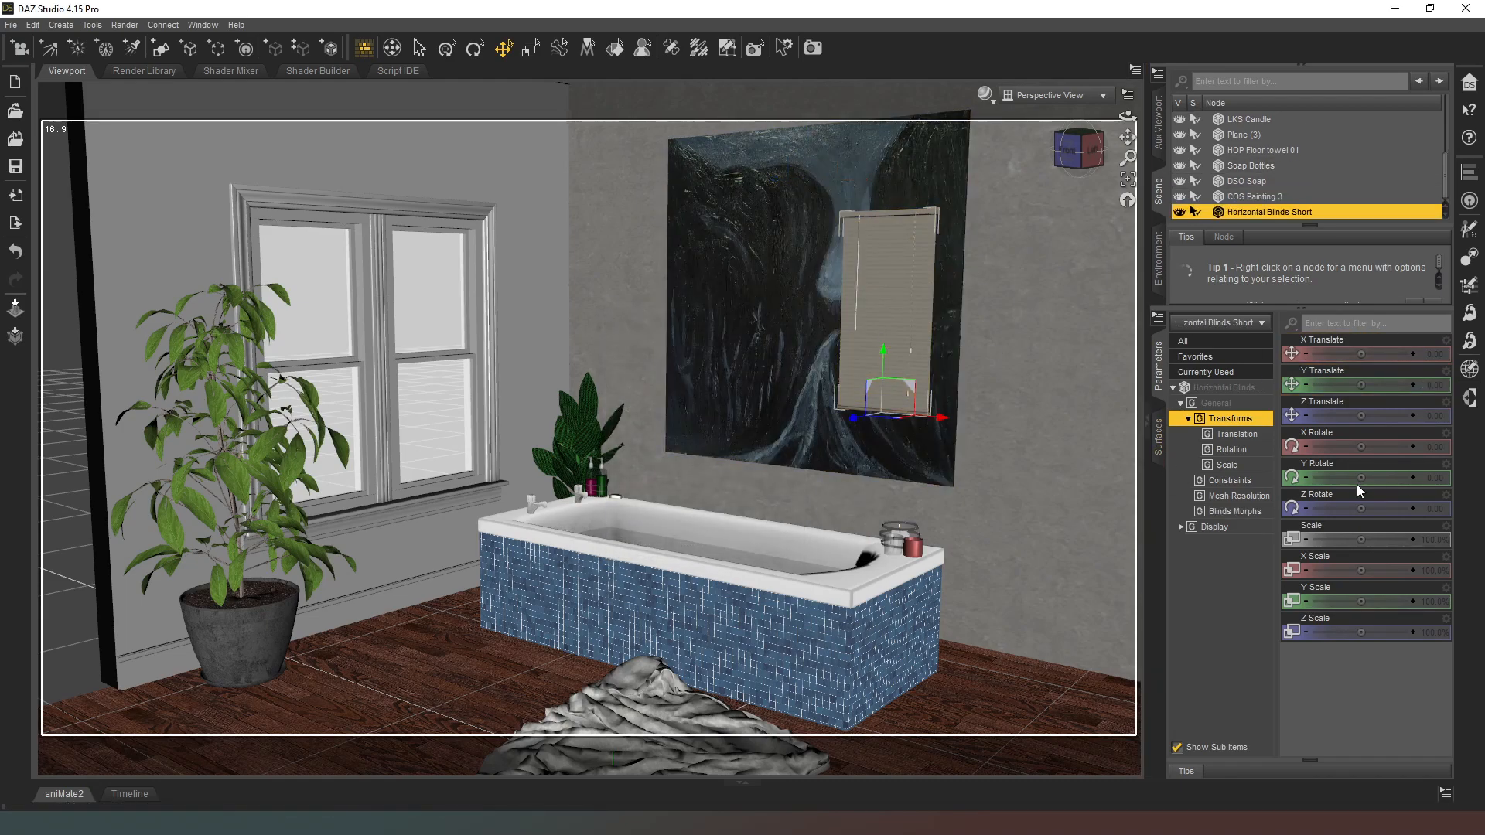
pyautogui.click(1432, 477)
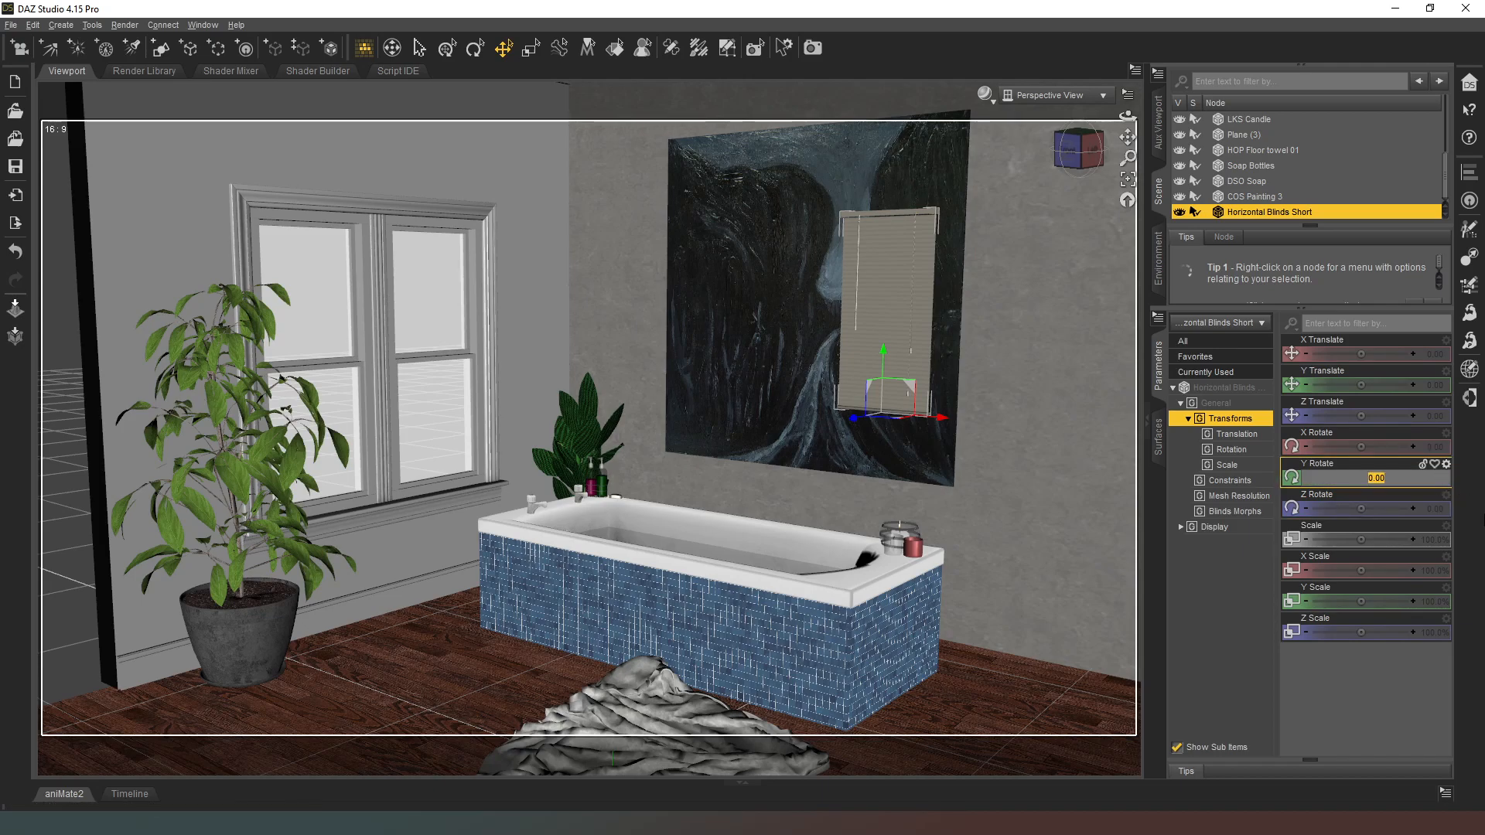
pyautogui.write('-90')
pyautogui.press('Return')
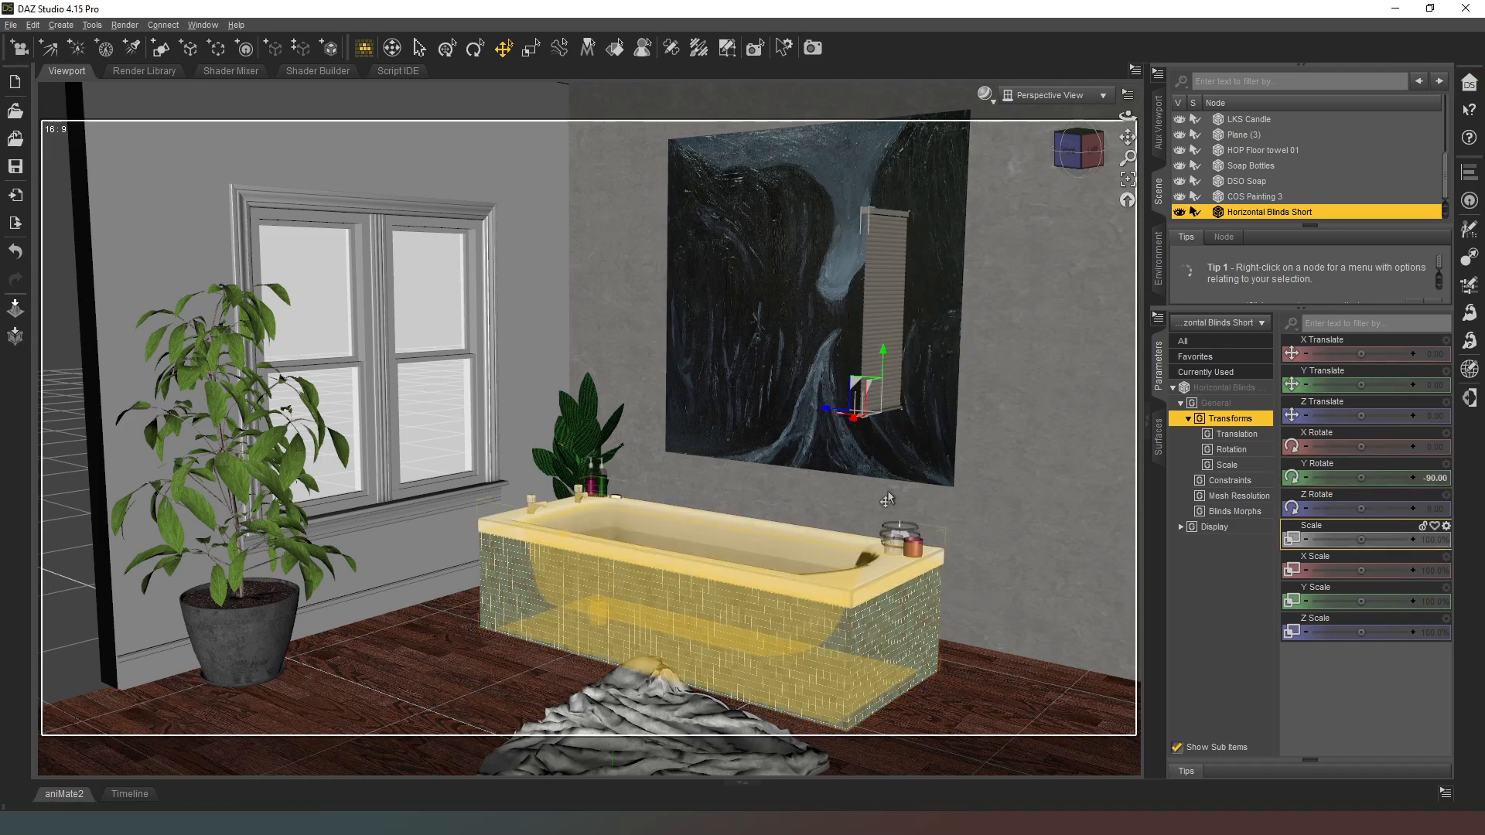
pyautogui.moveTo(824, 422)
pyautogui.mouseDown()
pyautogui.moveTo(665, 425)
pyautogui.moveTo(456, 464)
pyautogui.moveTo(397, 523)
pyautogui.moveTo(512, 387)
pyautogui.moveTo(536, 388)
pyautogui.moveTo(414, 400)
pyautogui.mouseUp()
# Step: Scale the blinds to the window pane with Z Scale at about 98.9% and X Scale at about 136.4%
pyautogui.click(1095, 153)
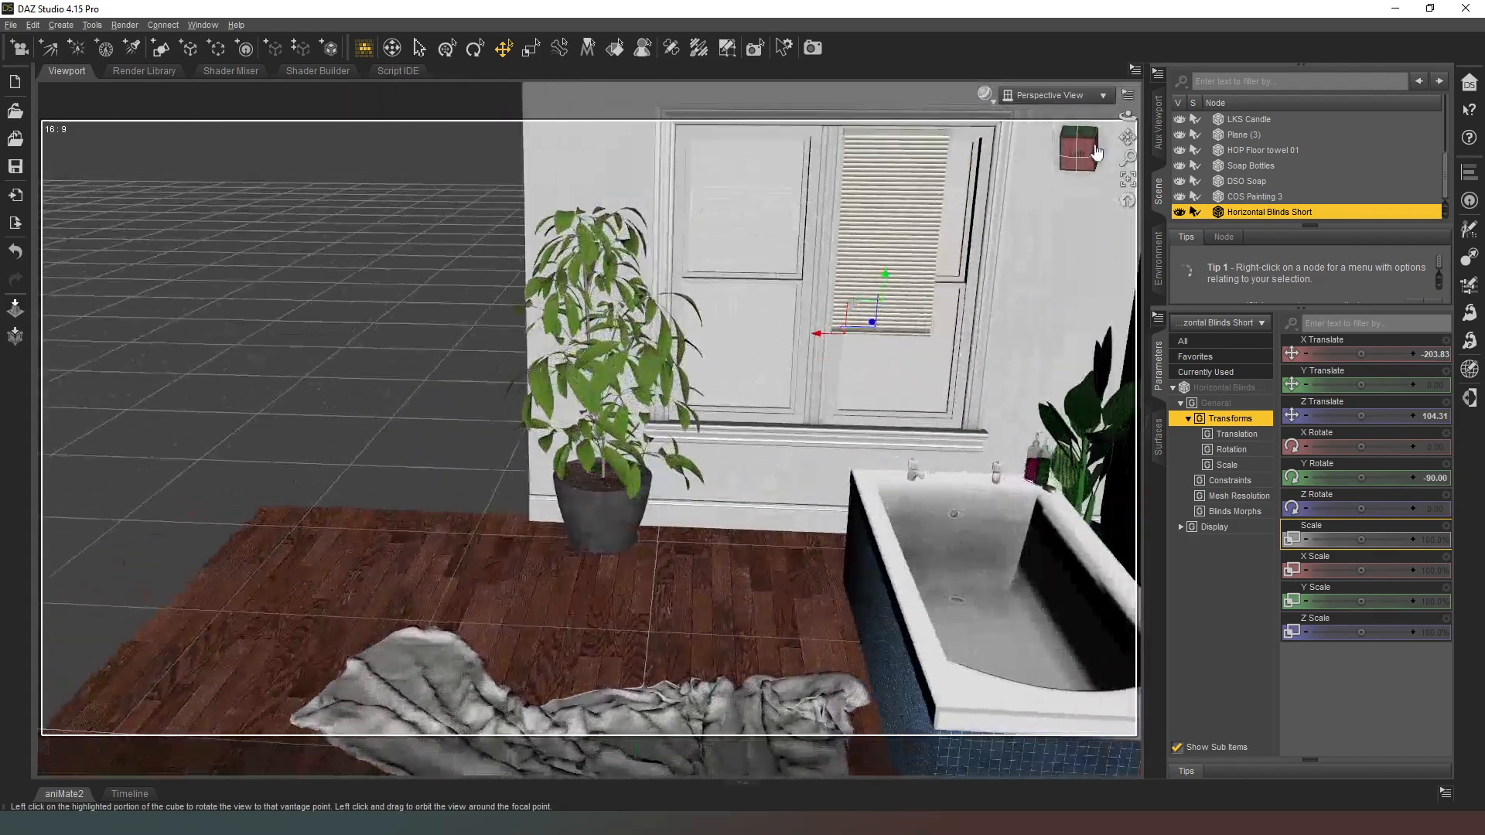
pyautogui.press('Left')
pyautogui.press('Right')
pyautogui.press('Right')
pyautogui.press('Right')
pyautogui.press('Right')
pyautogui.press('Right')
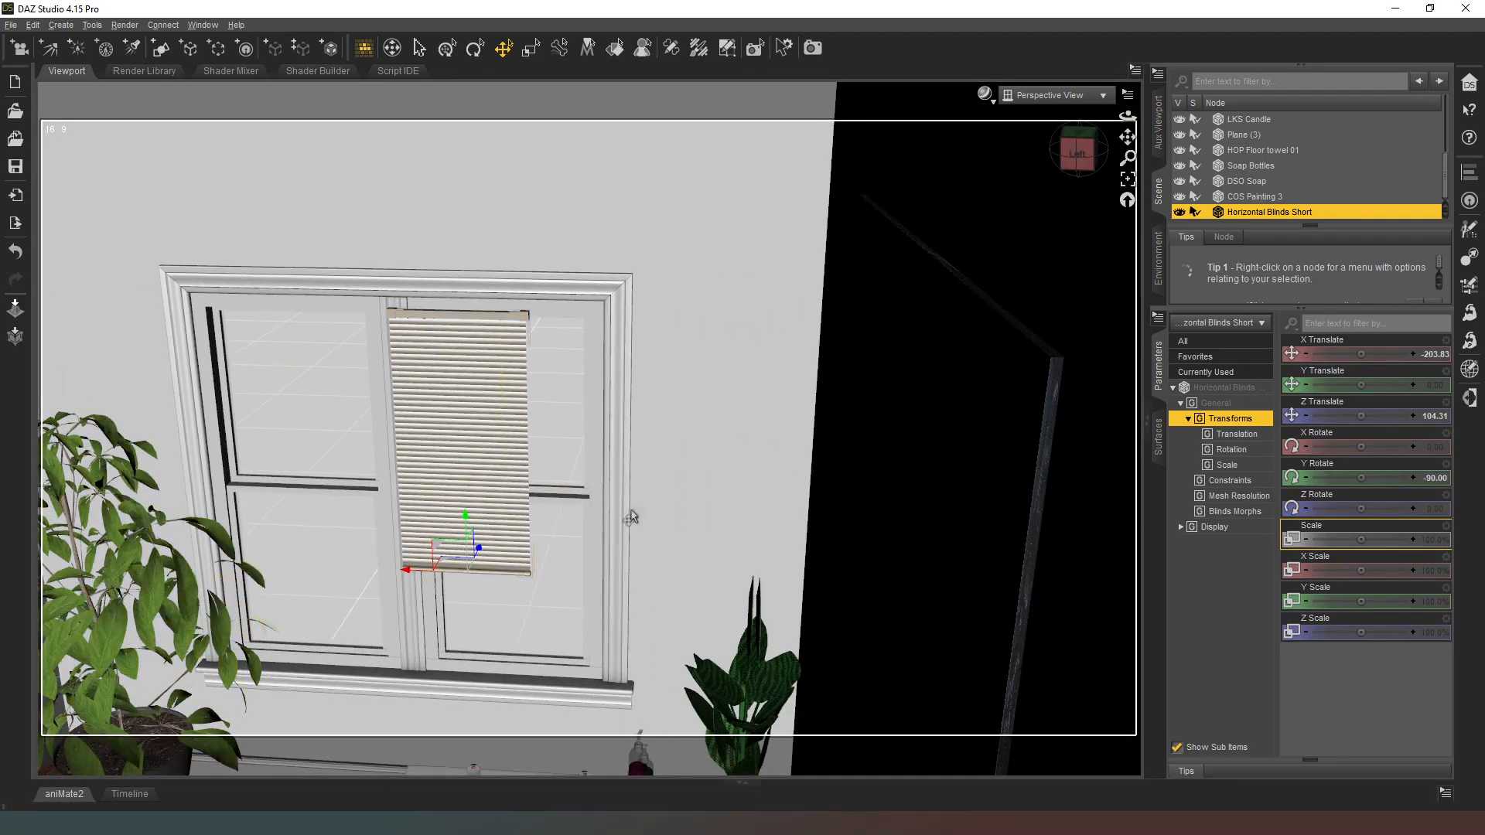
pyautogui.press('Left')
pyautogui.press('Left')
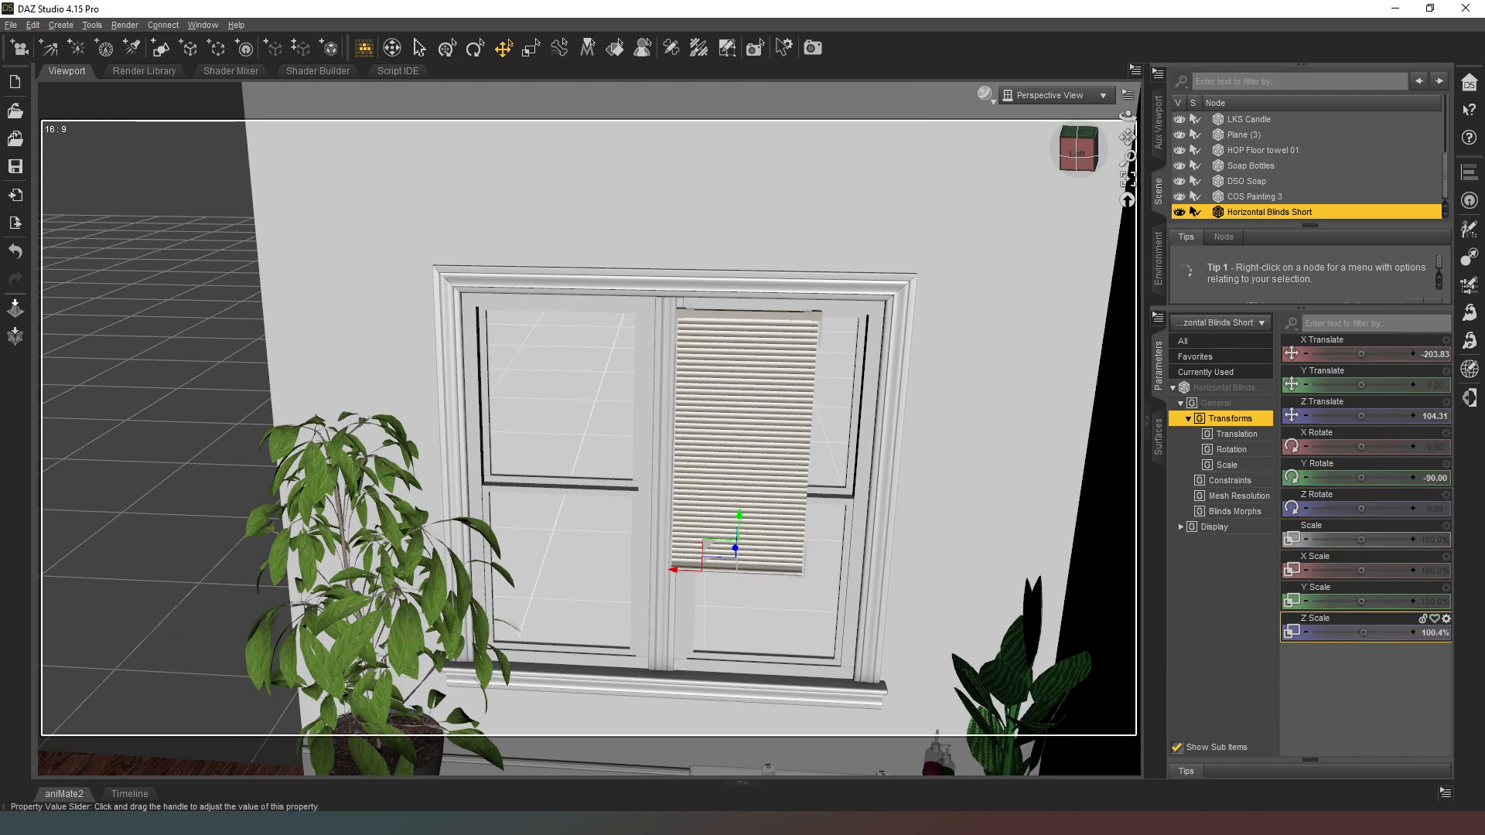
pyautogui.moveTo(1377, 632); pyautogui.dragTo(1360, 633)
pyautogui.moveTo(1360, 571); pyautogui.dragTo(1392, 570)
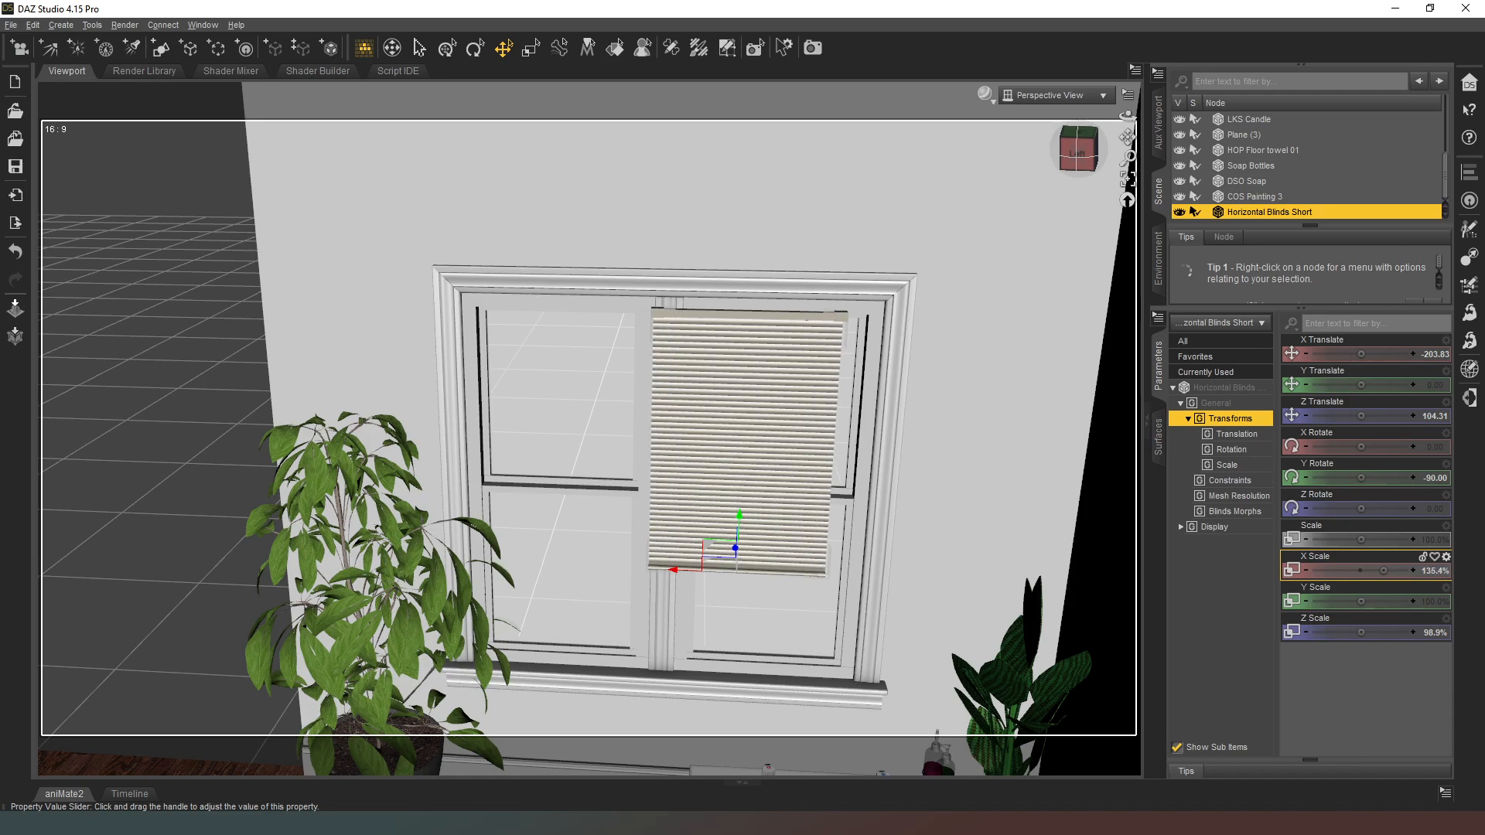
# Step: Fit the blinds inside the window frame by moving them to about X -221.49 and Z 93.41
pyautogui.moveTo(690, 569); pyautogui.dragTo(721, 568)
pyautogui.moveTo(1079, 153); pyautogui.dragTo(1041, 175)
pyautogui.moveTo(581, 429); pyautogui.dragTo(541, 431)
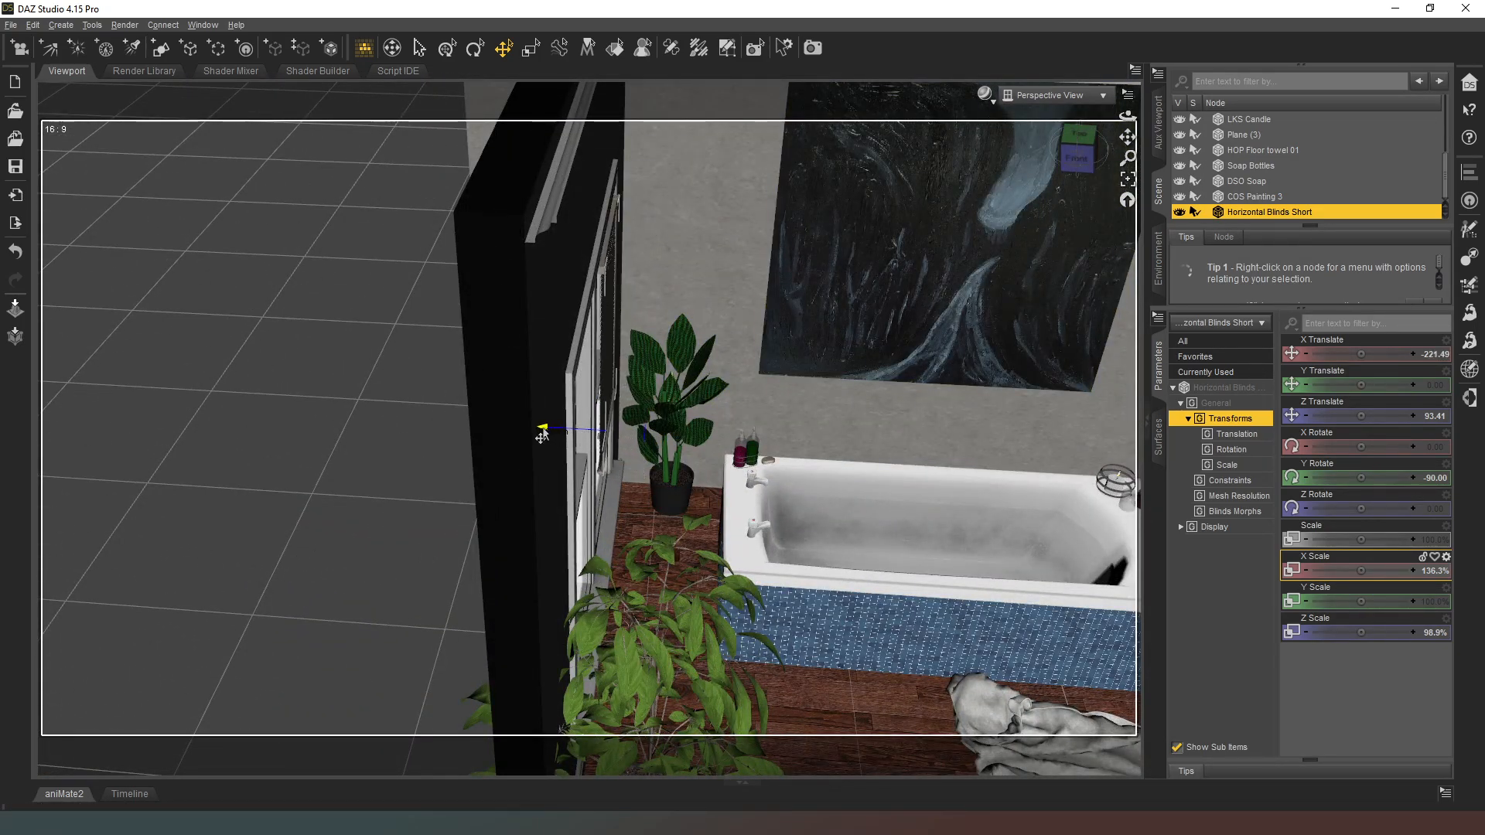
# Step: Raise the blinds to about 71% with the Raise Blinds morph
pyautogui.click(1081, 154)
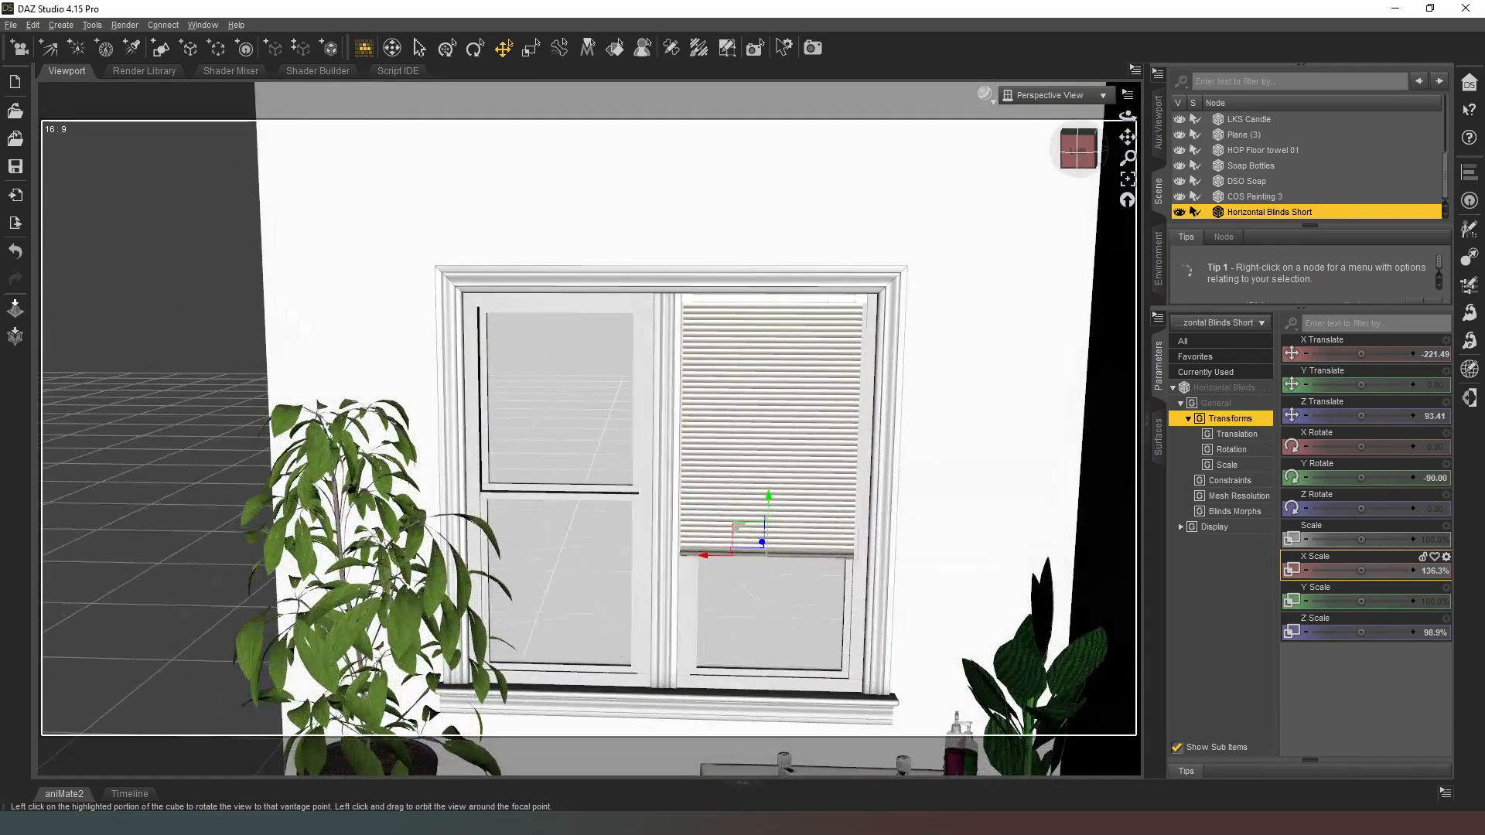
pyautogui.click(1235, 512)
pyautogui.moveTo(1312, 386); pyautogui.dragTo(1381, 353)
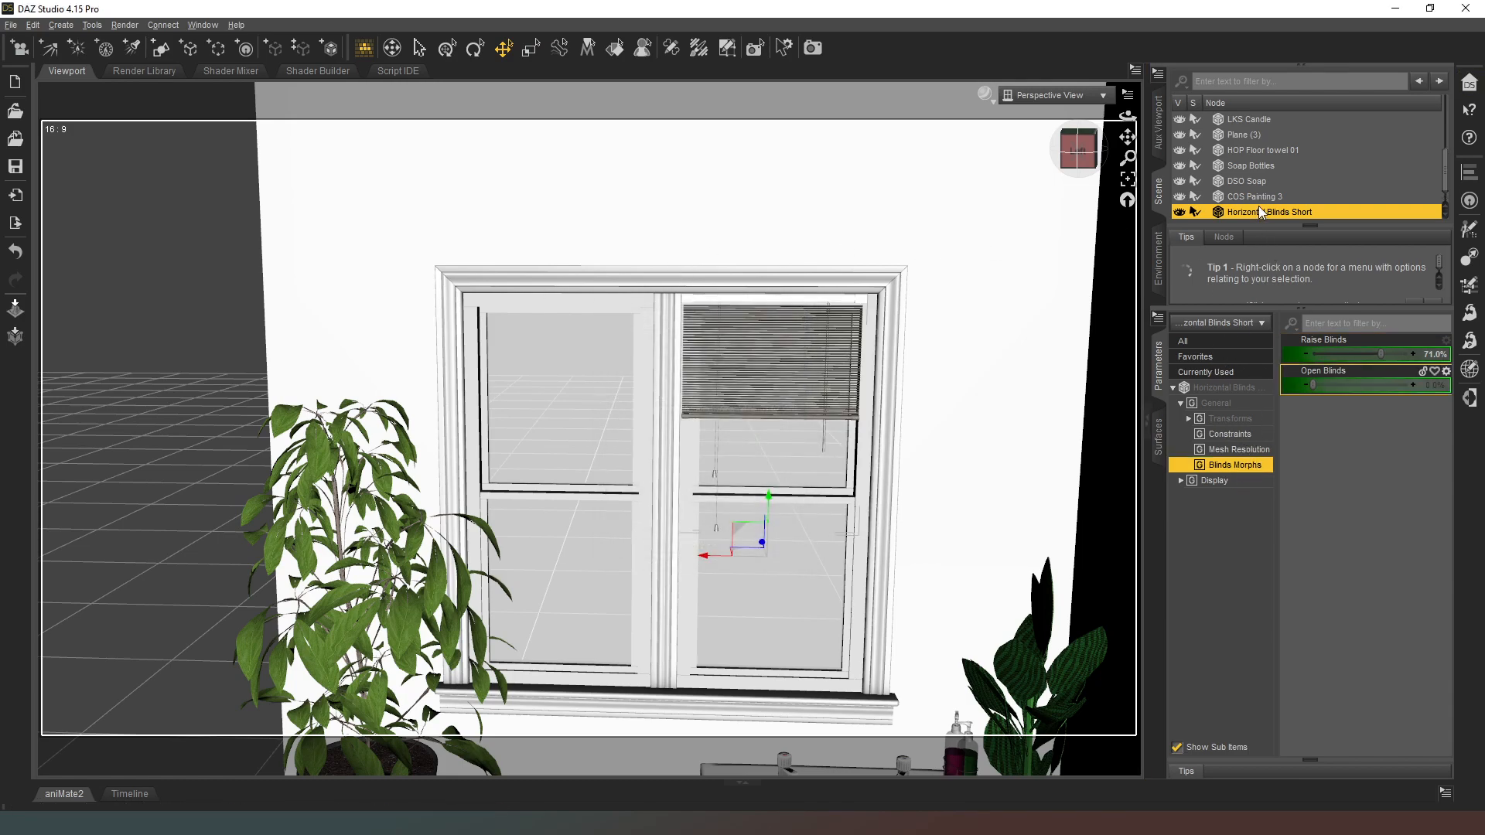
# Step: Move Horizontal Blinds Short (2) onto the other window pane, set Raise Blinds to 0% and Open Blinds to 100%
pyautogui.scroll(-1, 1260, 201)
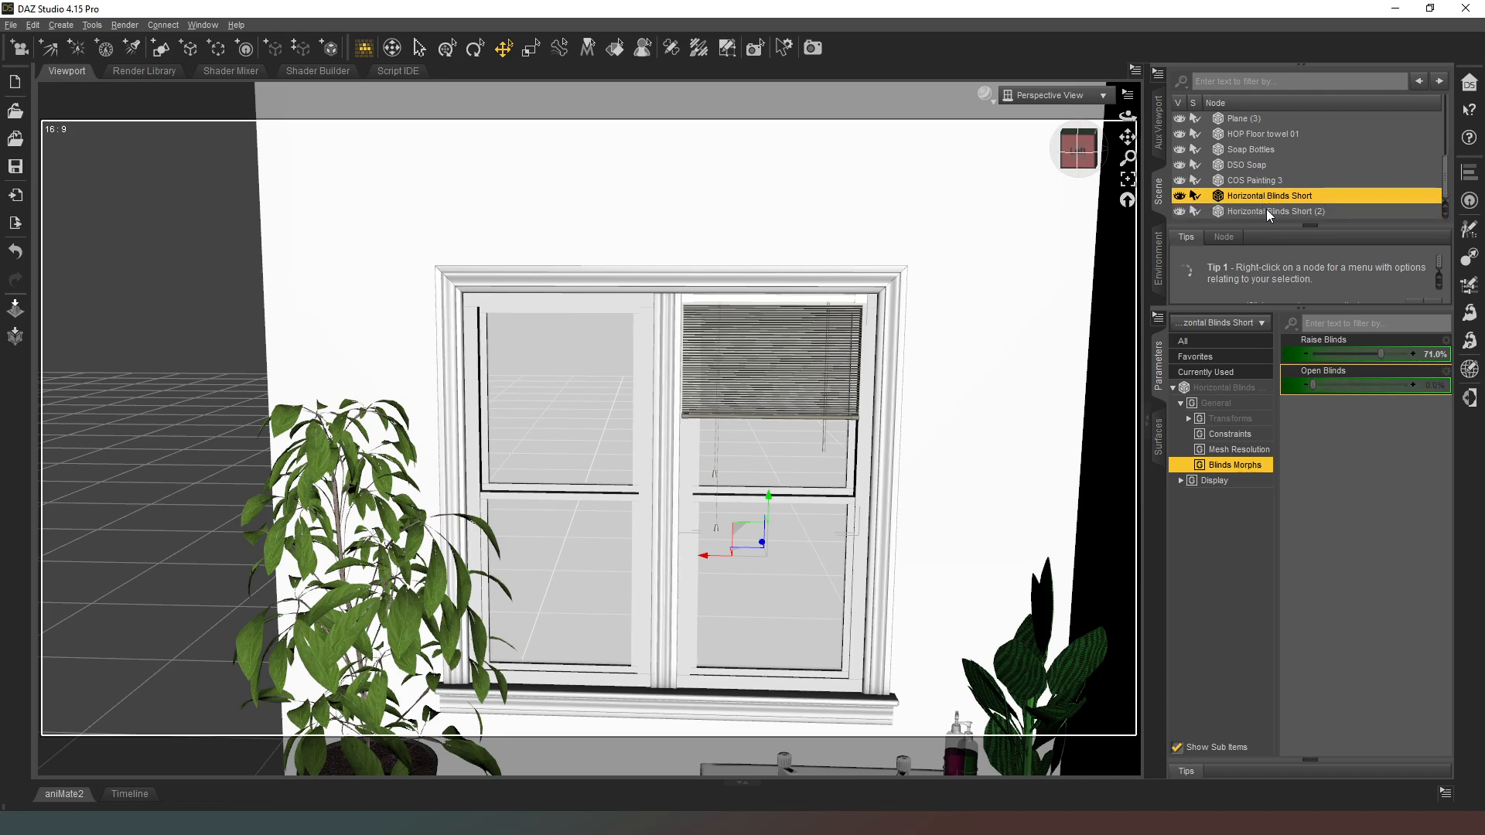
pyautogui.click(1268, 210)
pyautogui.moveTo(1076, 153)
pyautogui.mouseDown()
pyautogui.moveTo(1129, 170)
pyautogui.moveTo(1067, 165)
pyautogui.mouseUp()
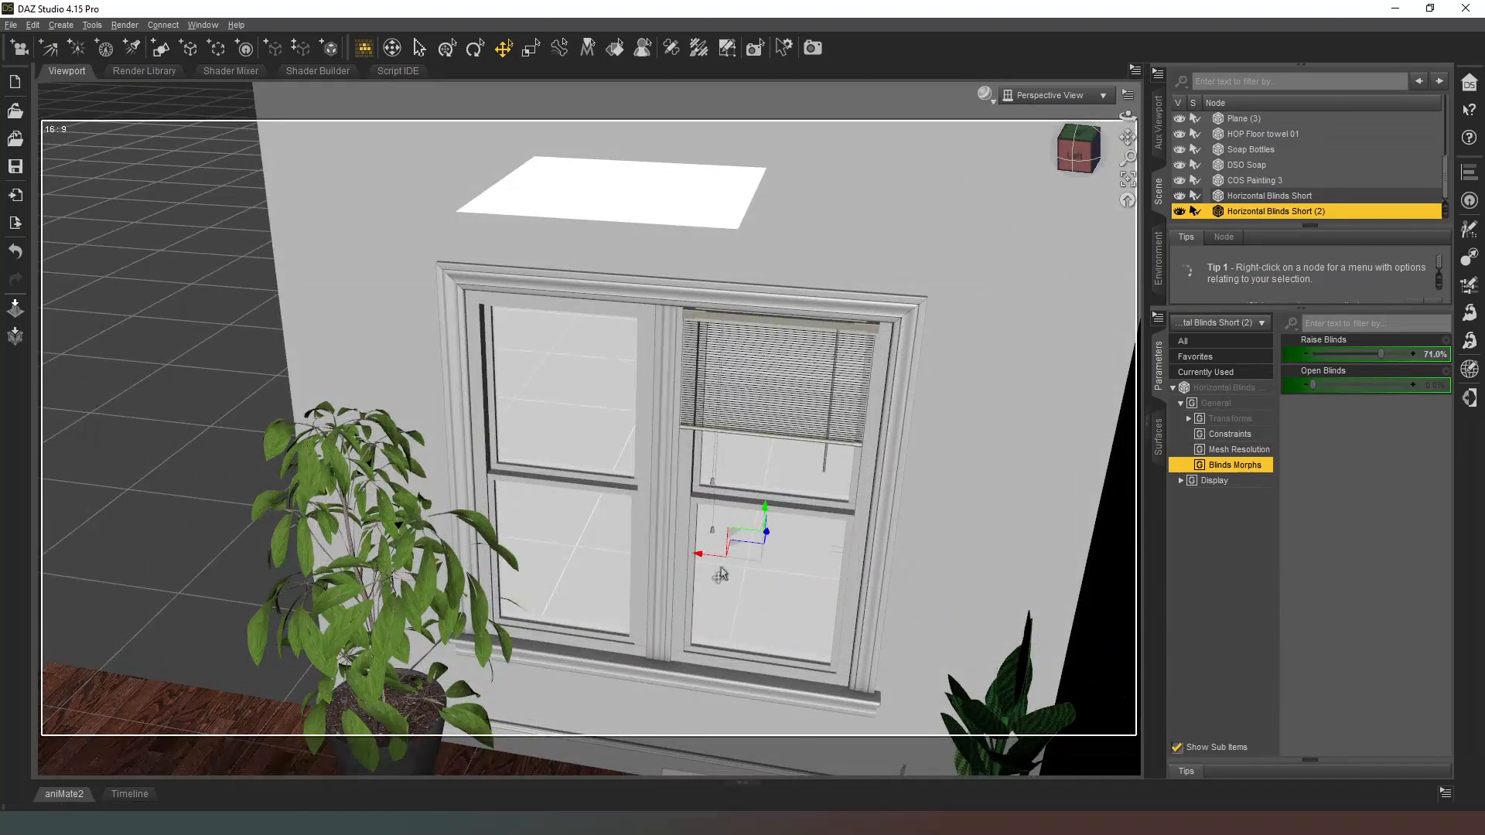
pyautogui.moveTo(699, 562); pyautogui.dragTo(504, 536)
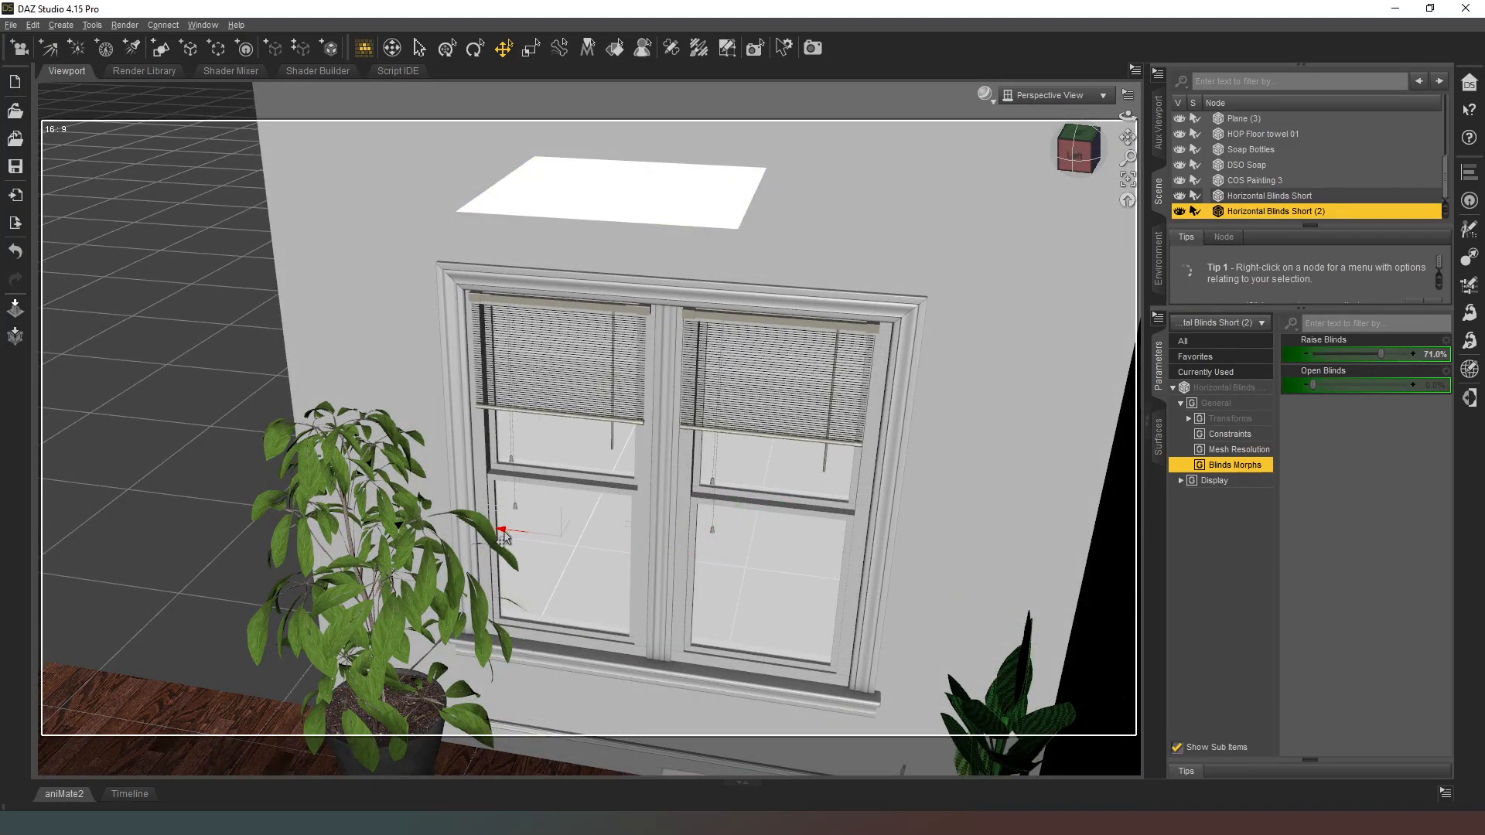
pyautogui.moveTo(1077, 150); pyautogui.dragTo(1091, 178)
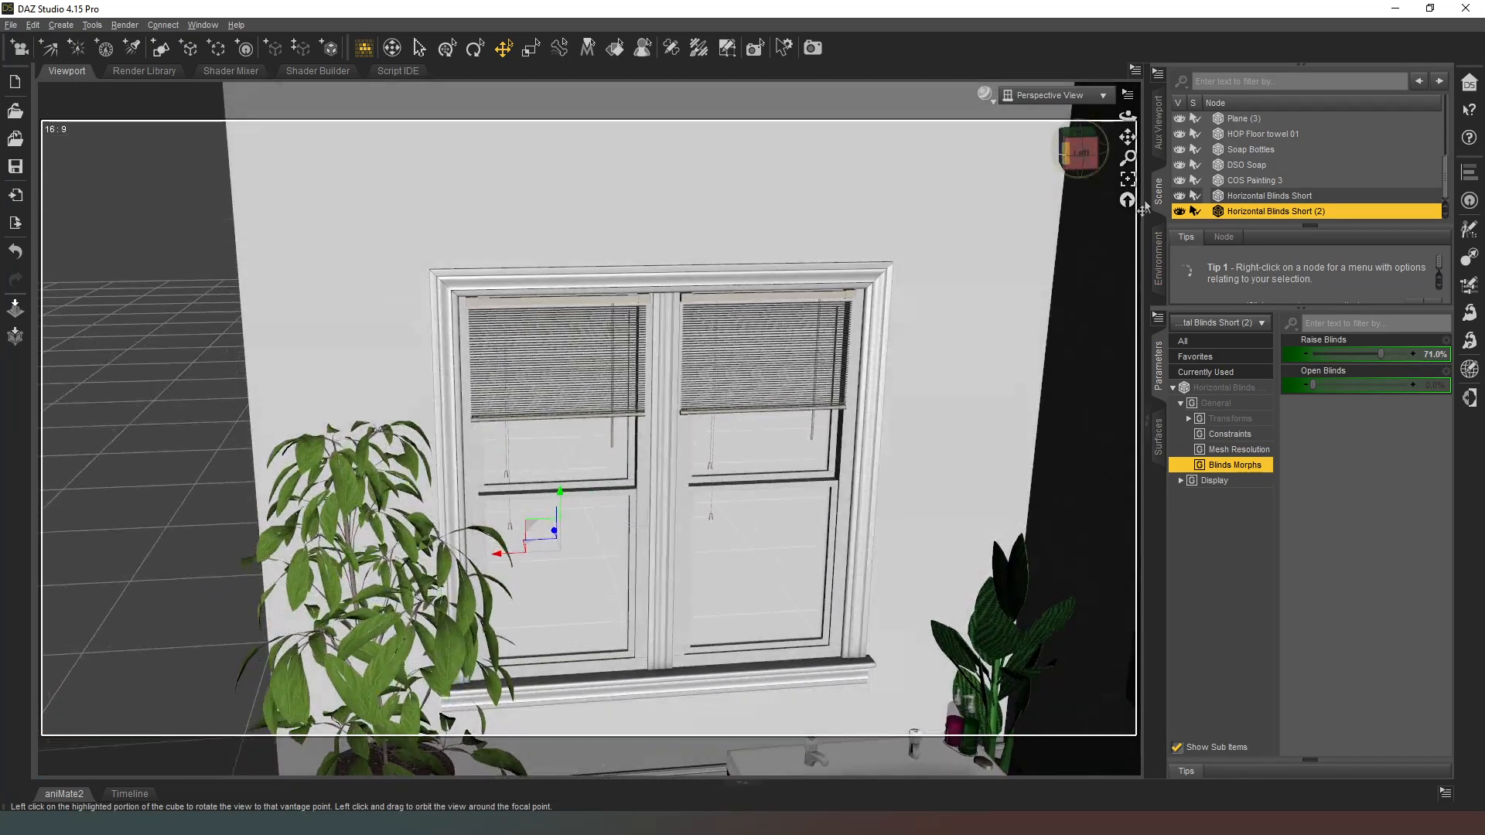
pyautogui.moveTo(1383, 352); pyautogui.dragTo(1415, 385)
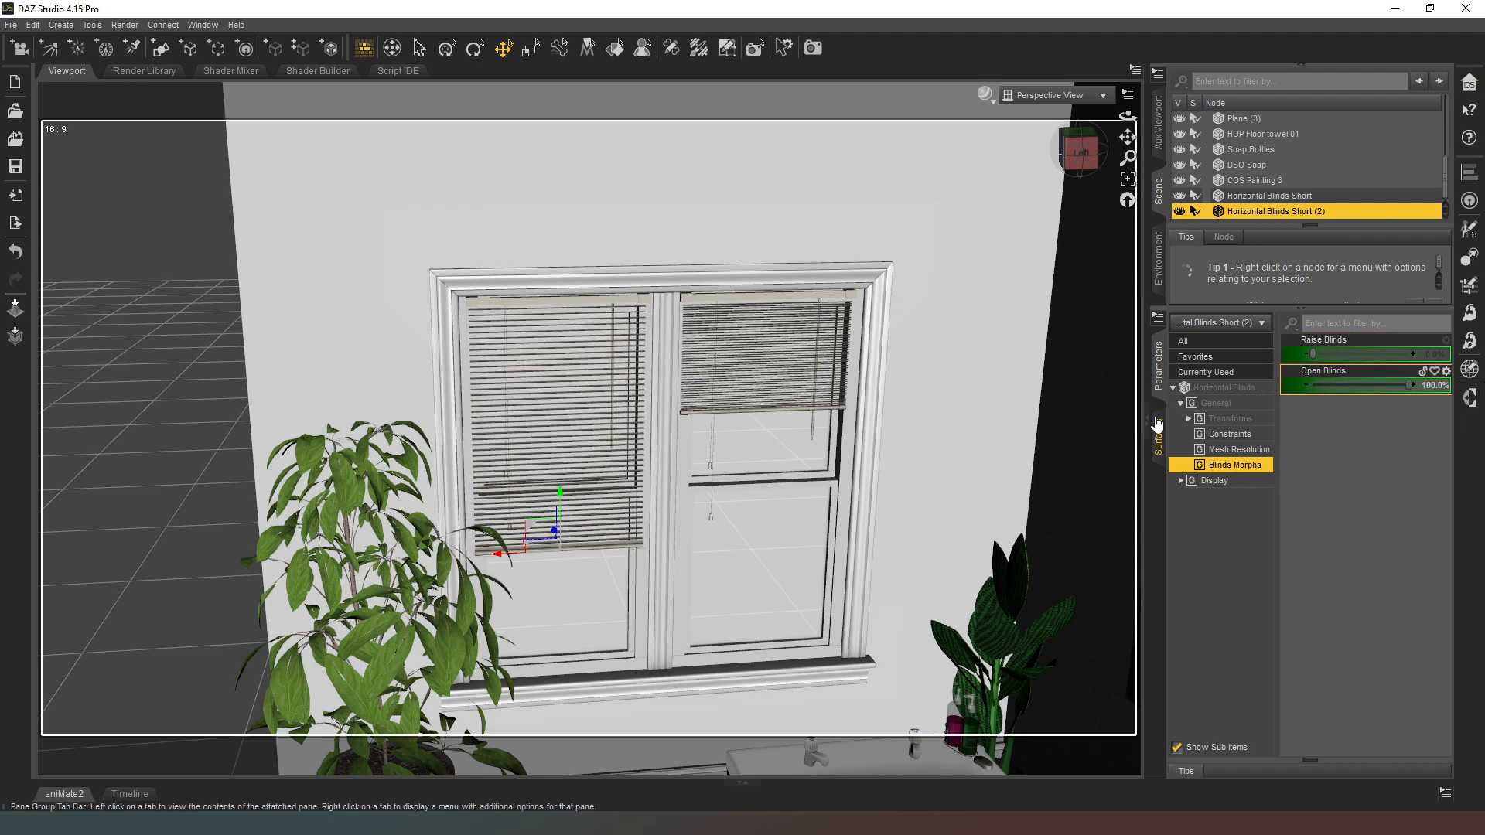
# Step: Frame the window, painting and bathtub together and switch the viewport to the Iray preview draw style
pyautogui.moveTo(1078, 154)
pyautogui.mouseDown()
pyautogui.moveTo(1132, 155)
pyautogui.moveTo(1092, 171)
pyautogui.mouseUp()
pyautogui.scroll(-2, 1082, 181)
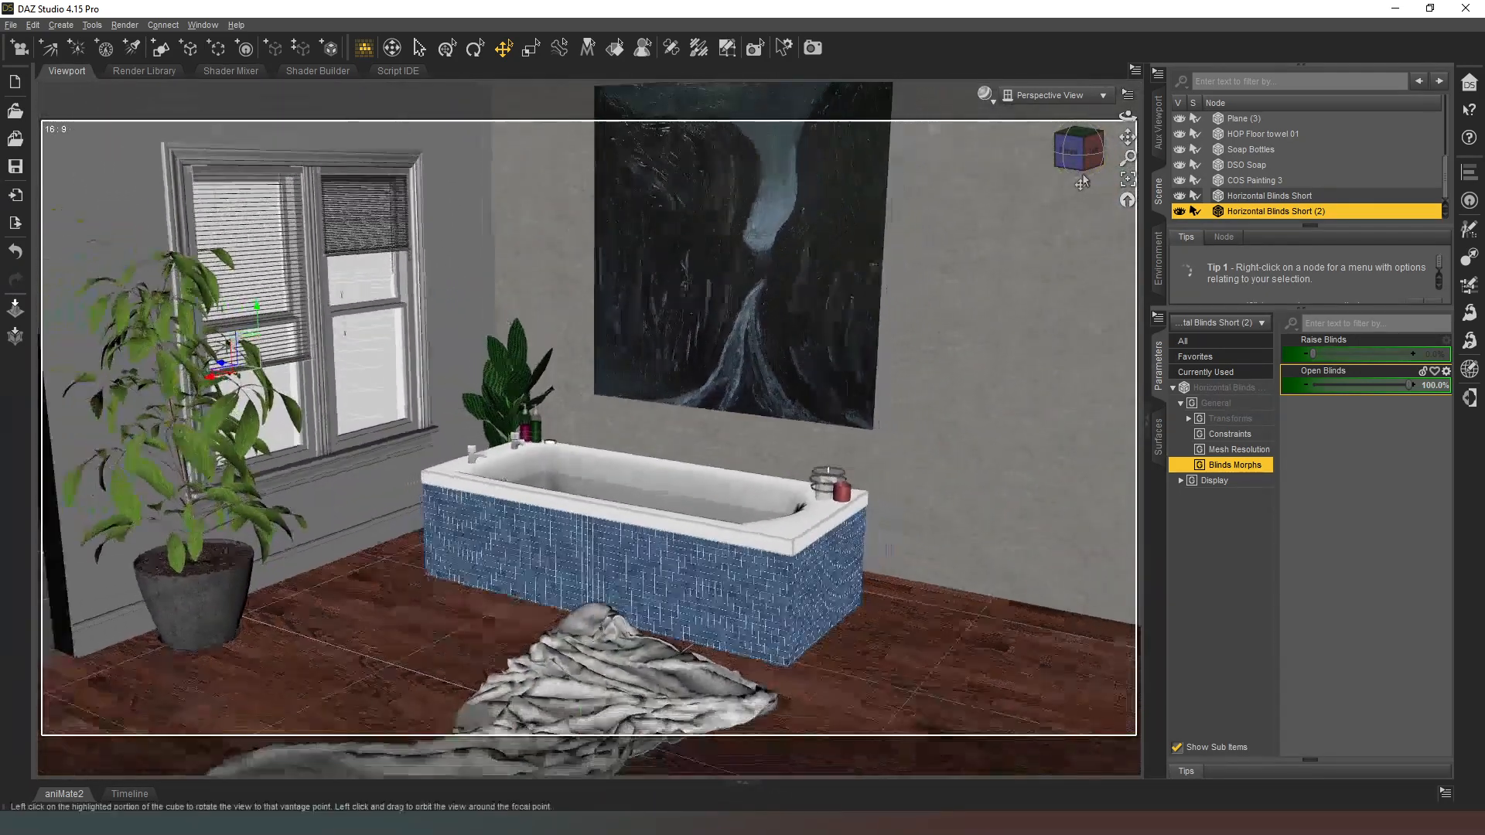
pyautogui.moveTo(1084, 177); pyautogui.dragTo(1084, 186, button='middle')
pyautogui.scroll(3, 1020, 189)
pyautogui.moveTo(1084, 166); pyautogui.dragTo(1070, 174)
pyautogui.scroll(-3, 1070, 175)
pyautogui.moveTo(1070, 176); pyautogui.dragTo(1092, 171, button='middle')
pyautogui.scroll(-3, 986, 107)
pyautogui.moveTo(985, 107)
pyautogui.mouseDown(button='middle')
pyautogui.moveTo(966, 107)
pyautogui.moveTo(999, 106)
pyautogui.mouseUp(button='middle')
pyautogui.scroll(3, 985, 107)
pyautogui.scroll(2, 986, 107)
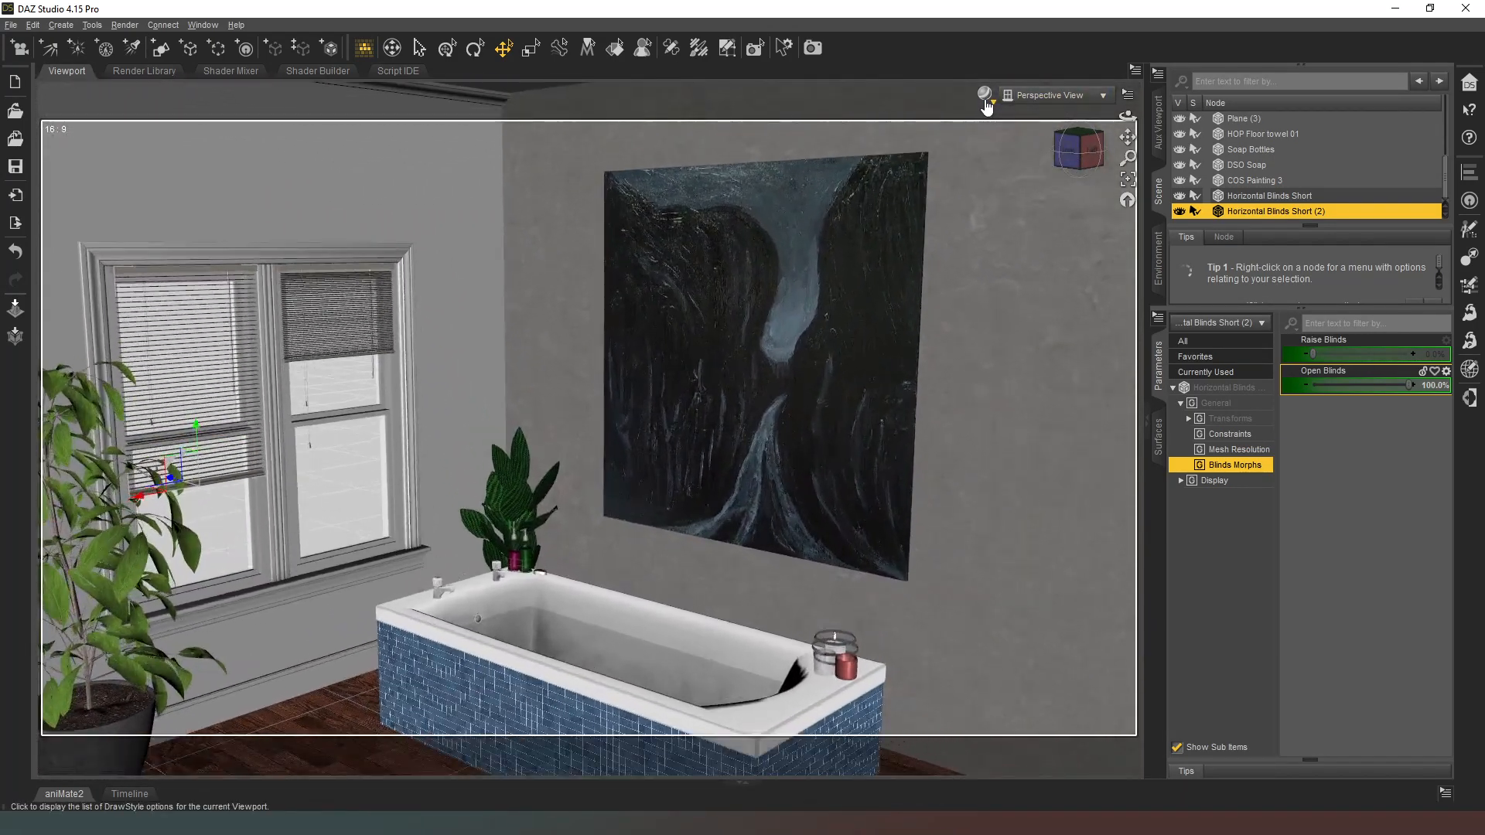
pyautogui.click(985, 107)
pyautogui.click(996, 268)
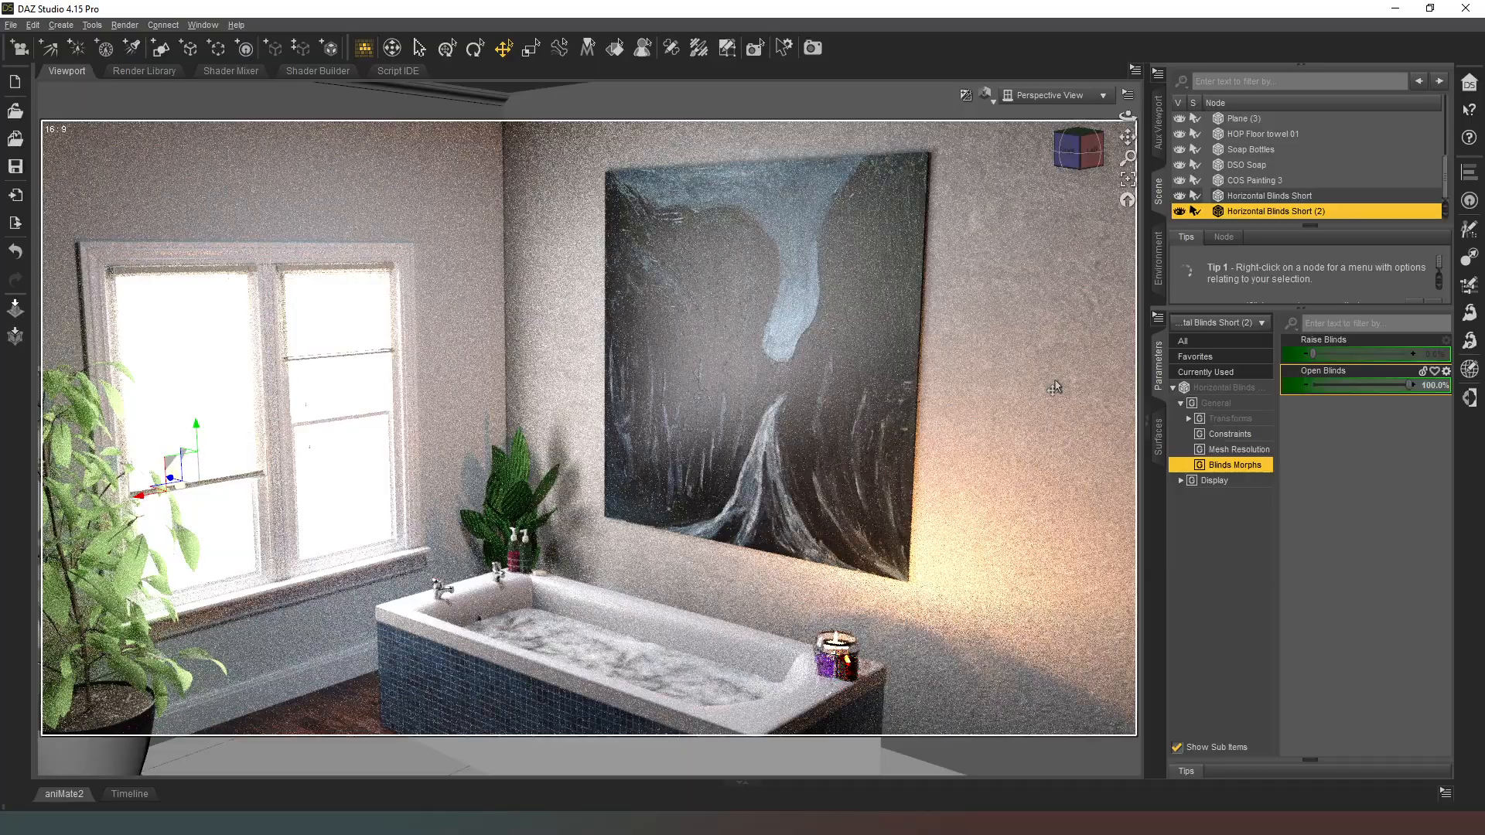
pyautogui.moveTo(1013, 377); pyautogui.dragTo(1013, 288, button='middle')
pyautogui.moveTo(1013, 377); pyautogui.dragTo(1013, 310, button='middle')
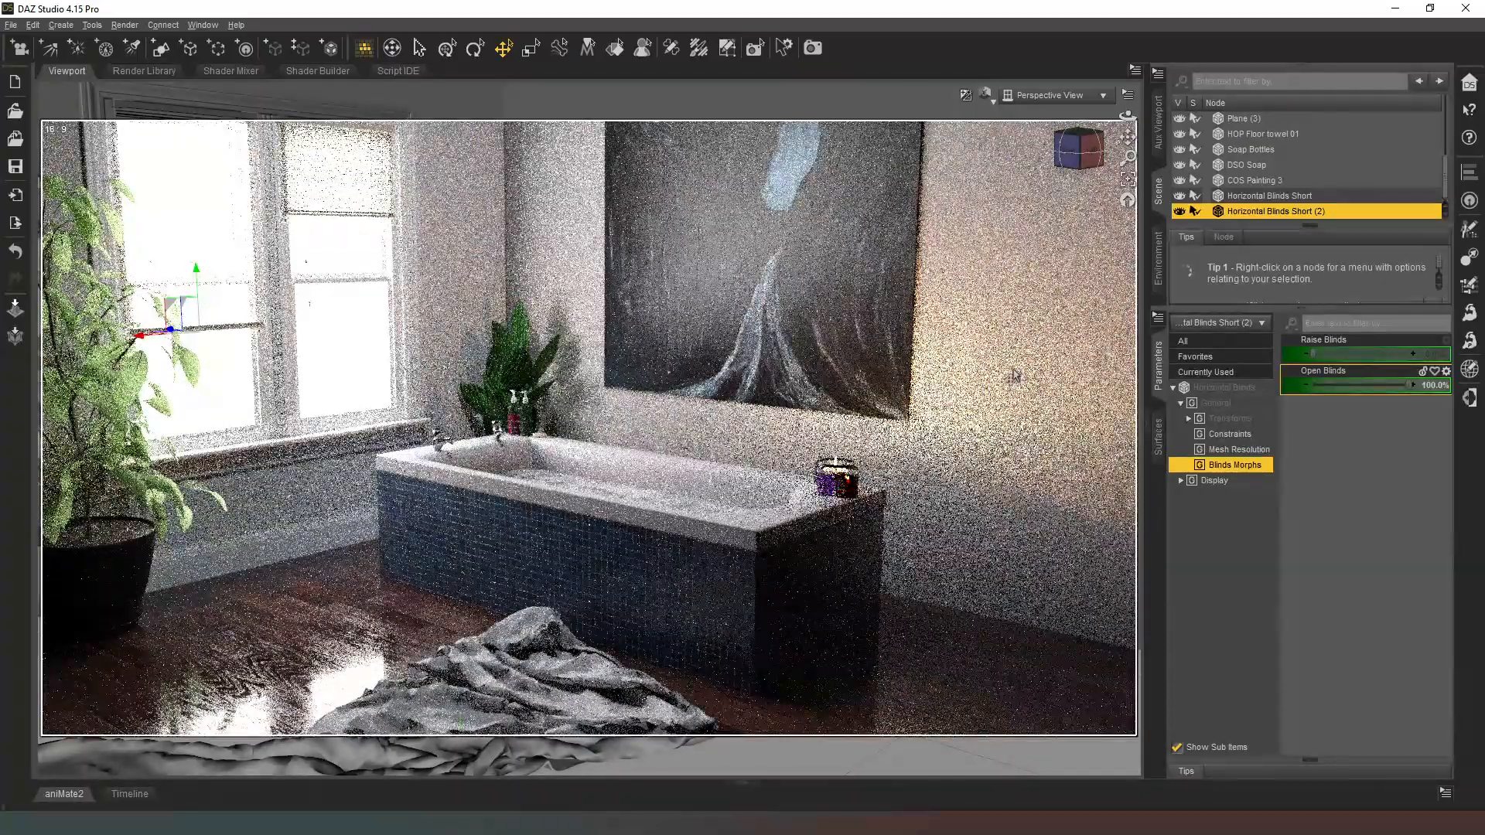
pyautogui.moveTo(1013, 376); pyautogui.dragTo(1012, 442, button='middle')
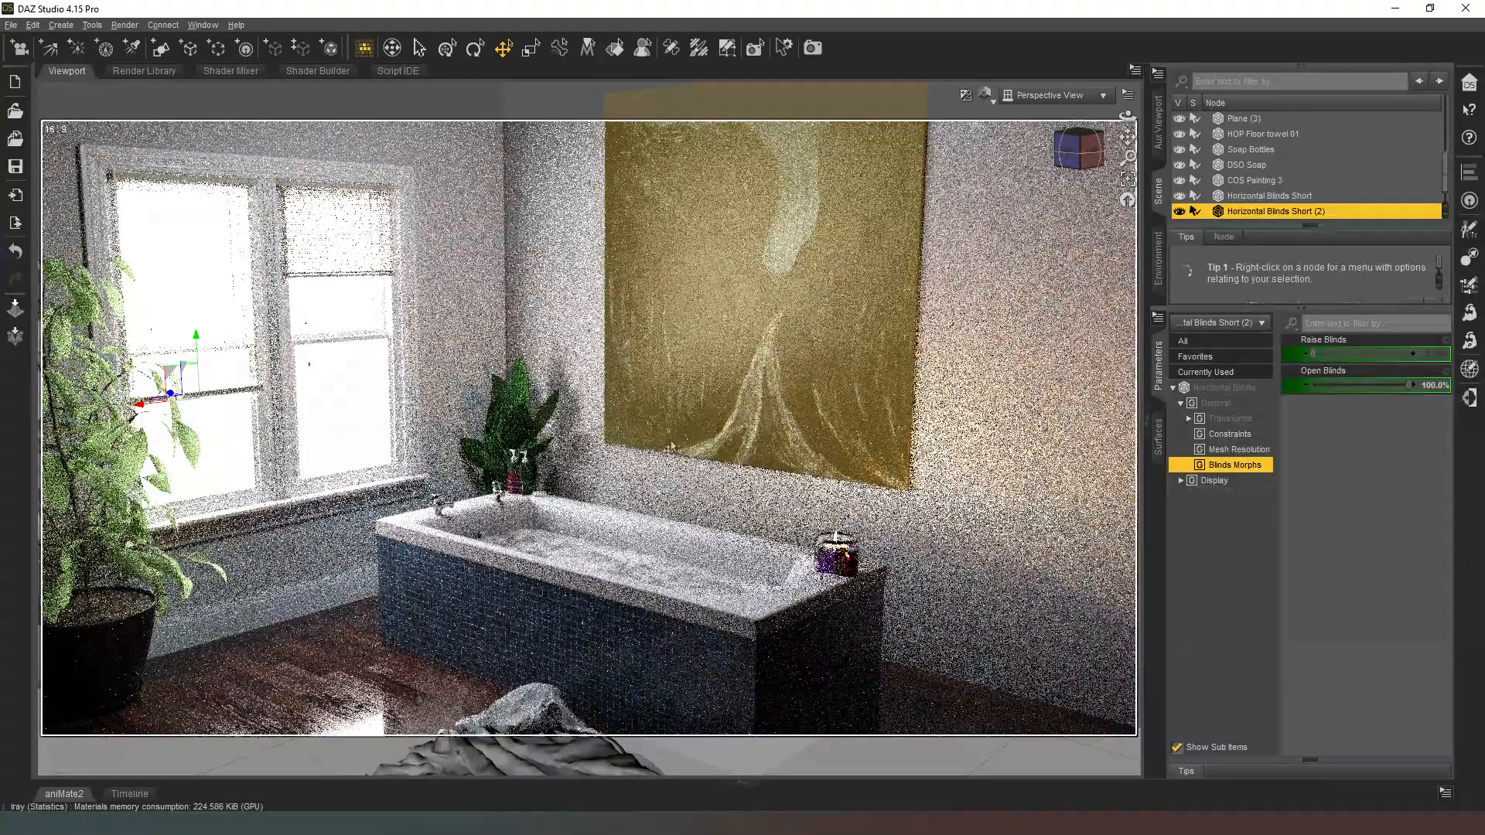
# Step: Select the tub's water plane as the placement target, and set the X Scale and Z Scale of FGC Bubble Bath to 100%
pyautogui.click(655, 571)
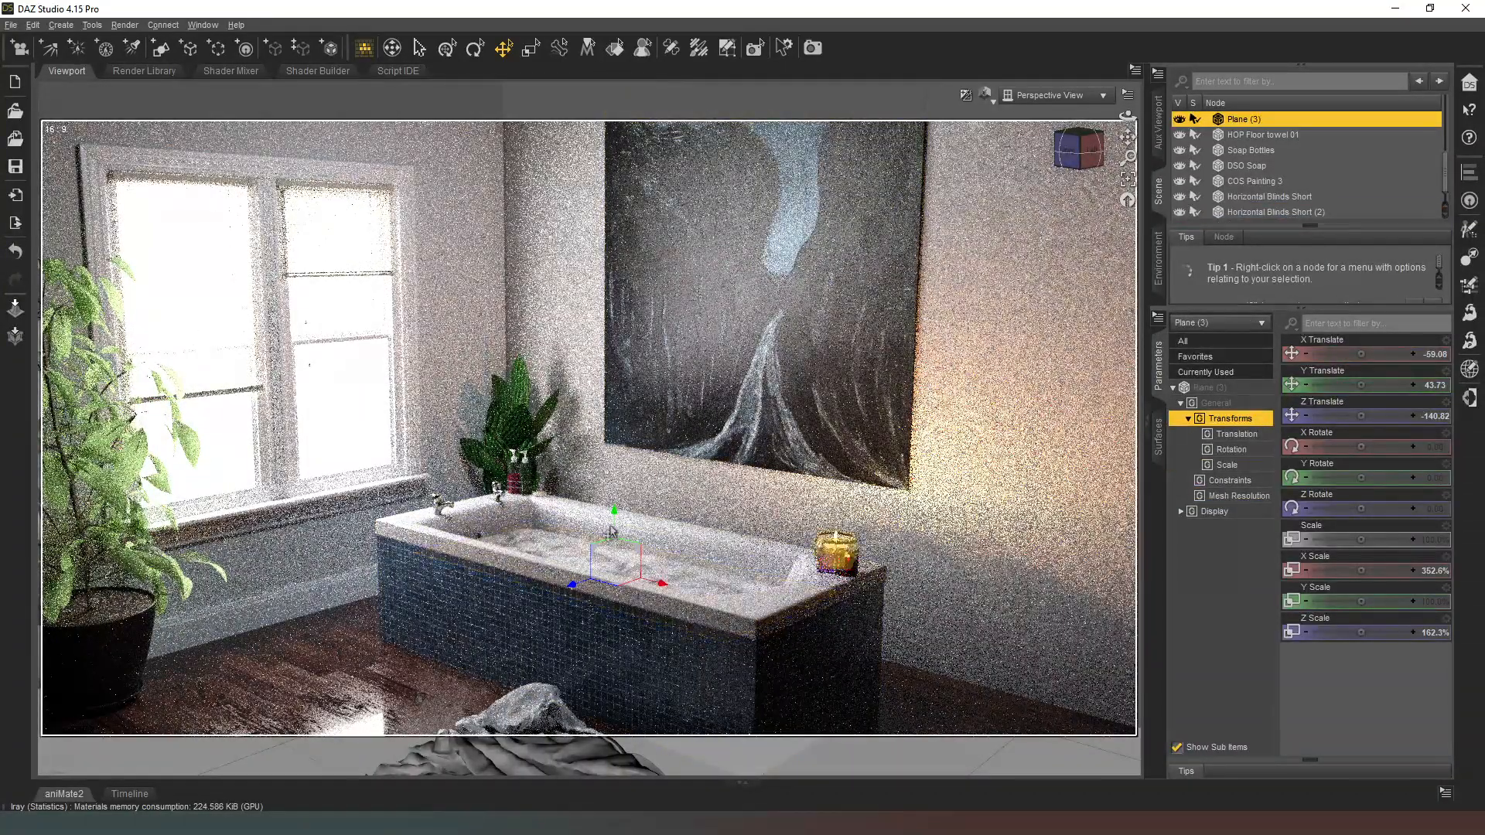
pyautogui.scroll(-1, 1305, 165)
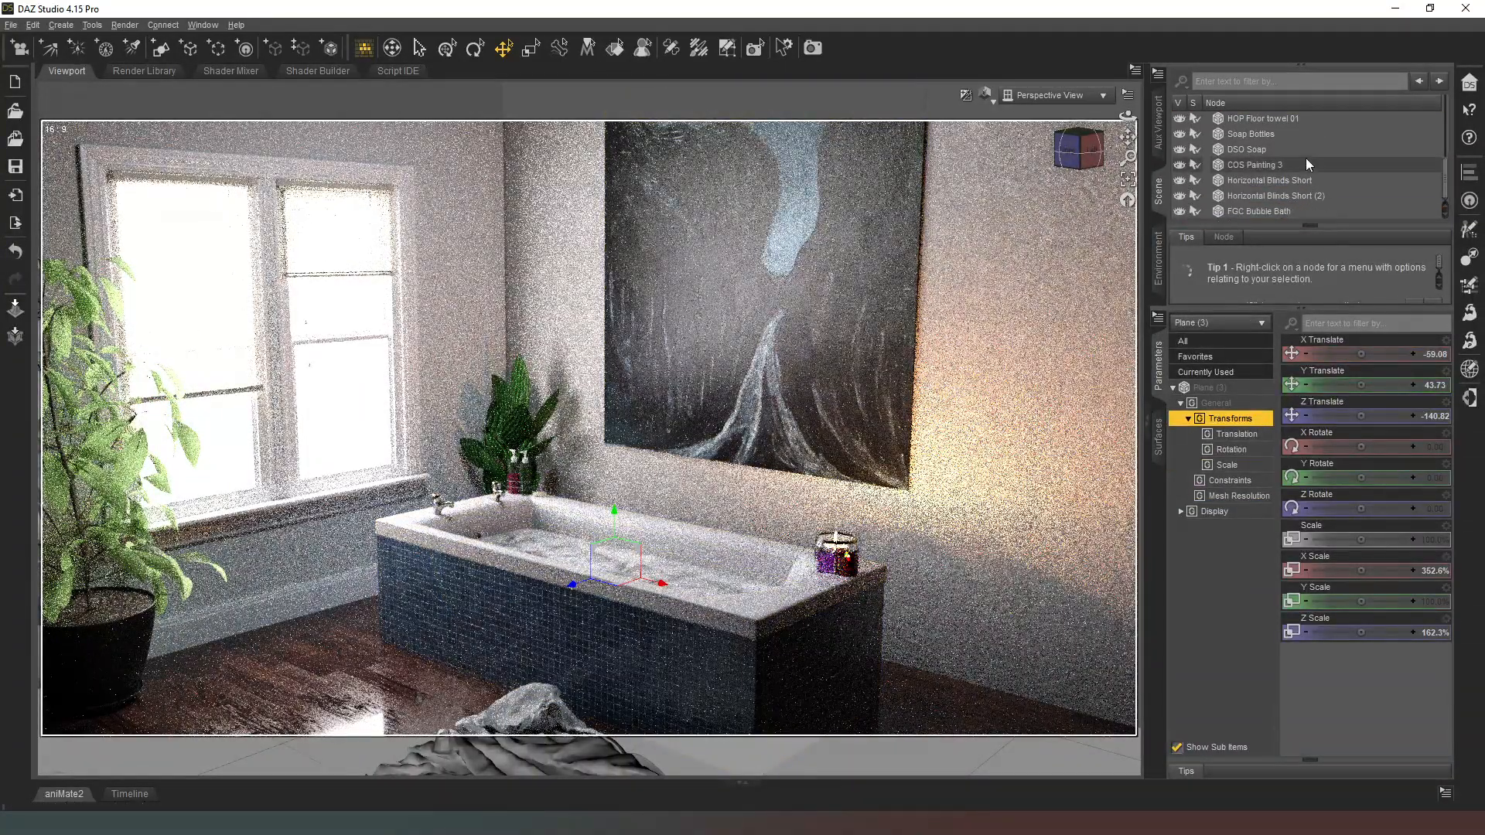
pyautogui.click(1280, 211)
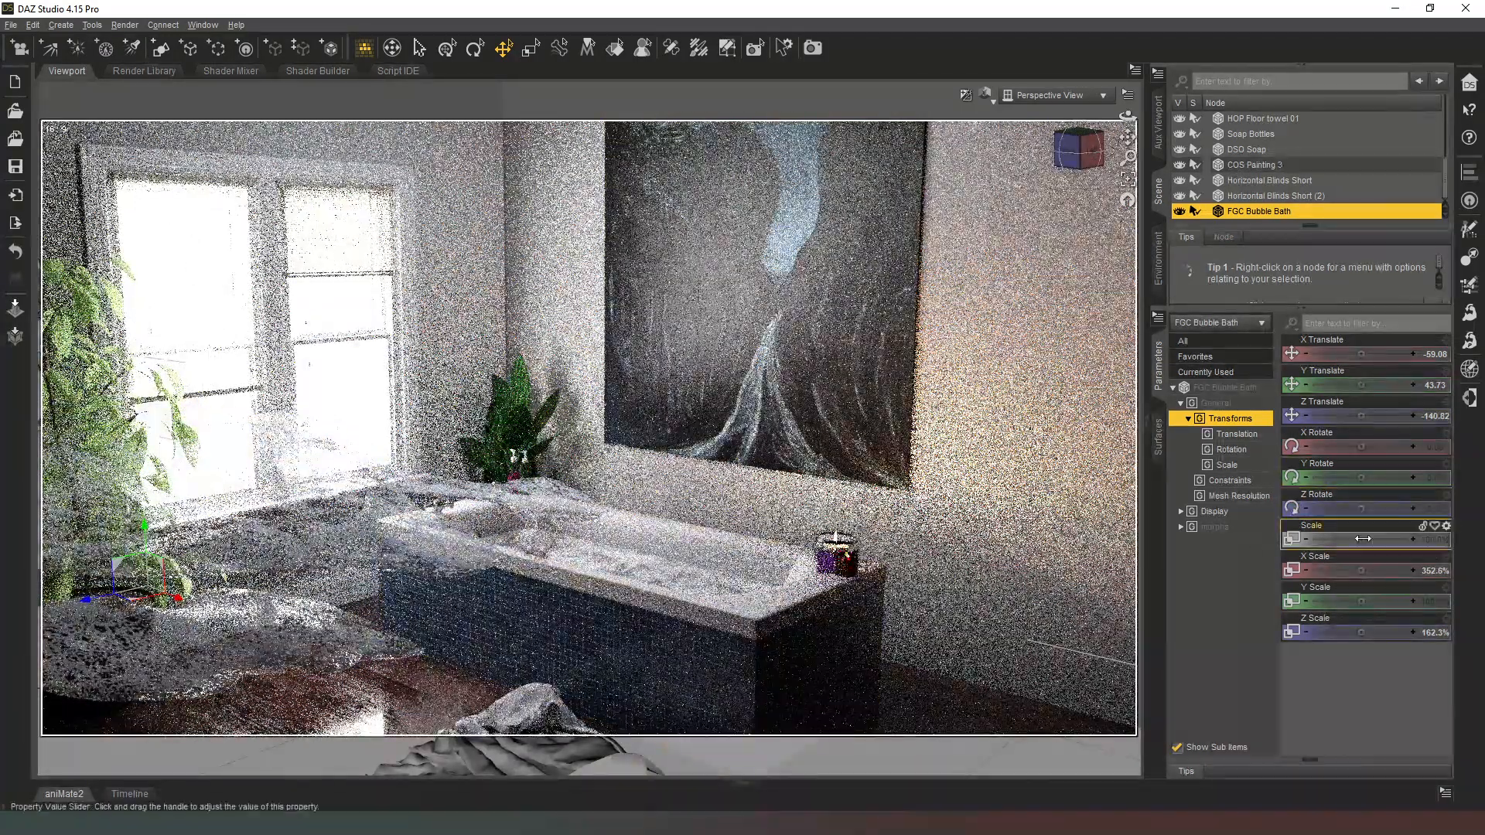
pyautogui.click(1420, 572)
pyautogui.write('100')
pyautogui.press('Return')
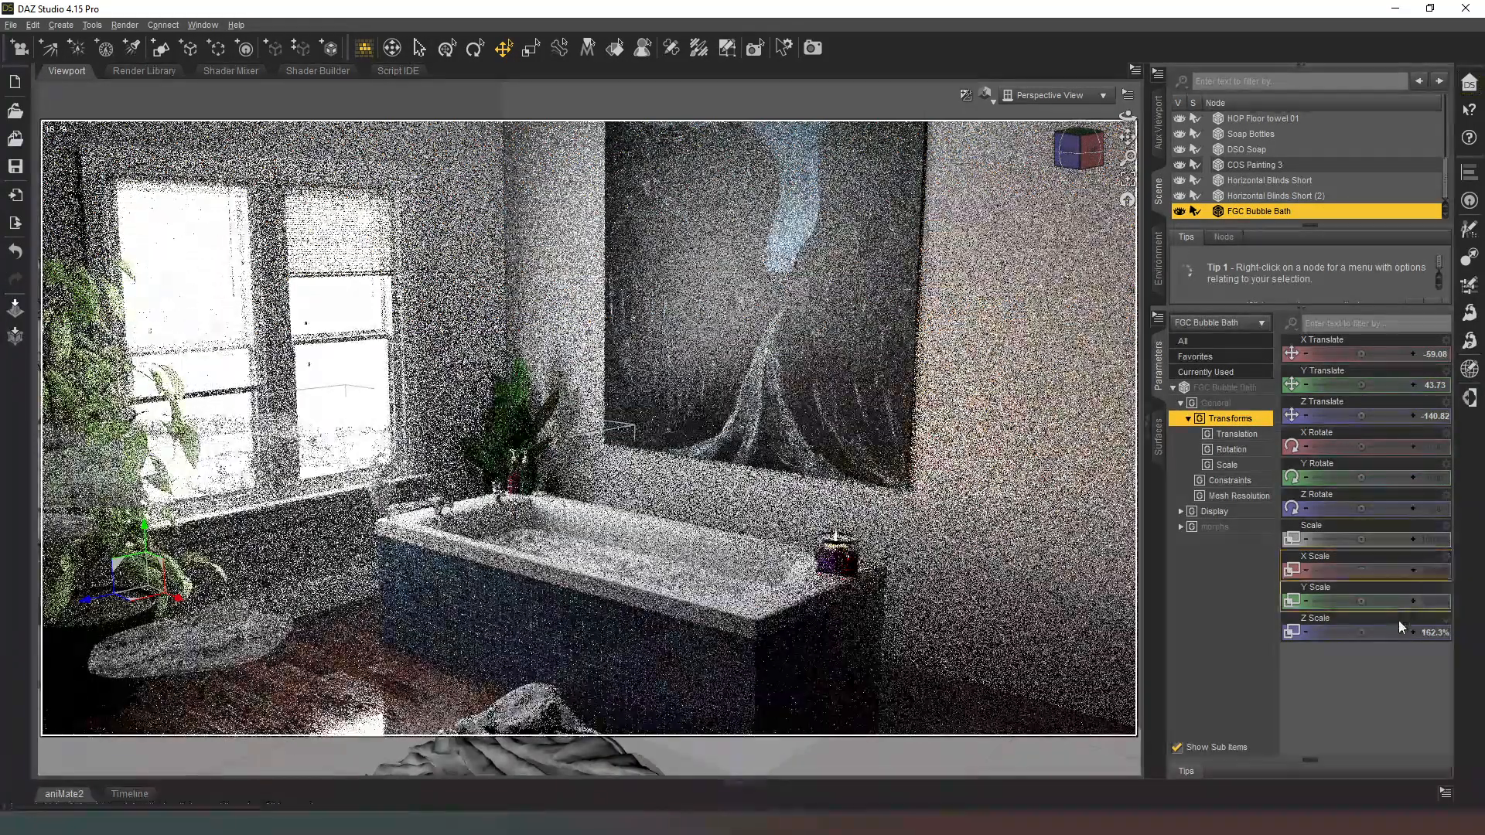
pyautogui.click(1429, 633)
pyautogui.write('10')
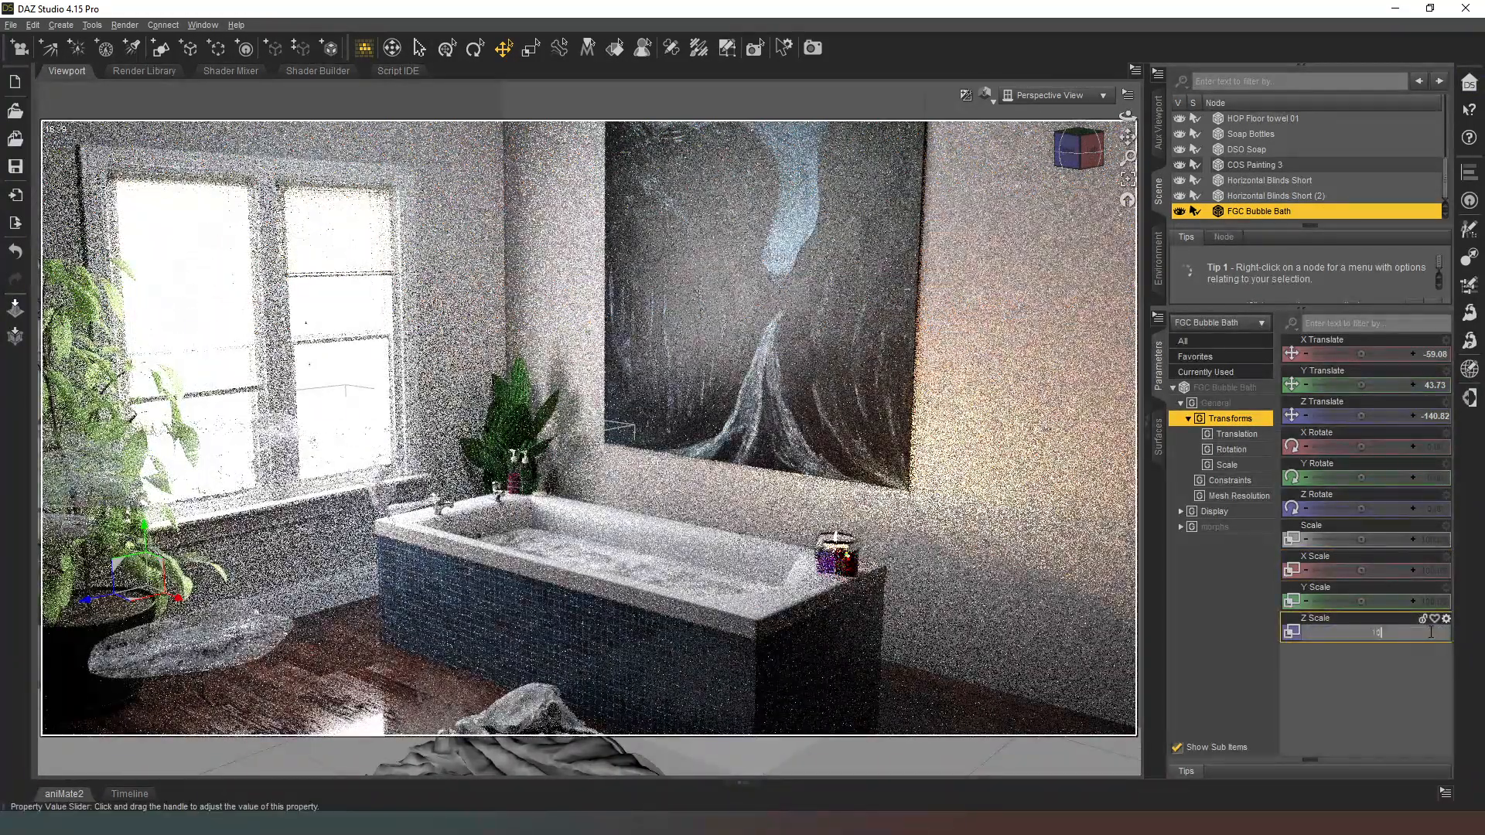
pyautogui.write('0')
pyautogui.press('Return')
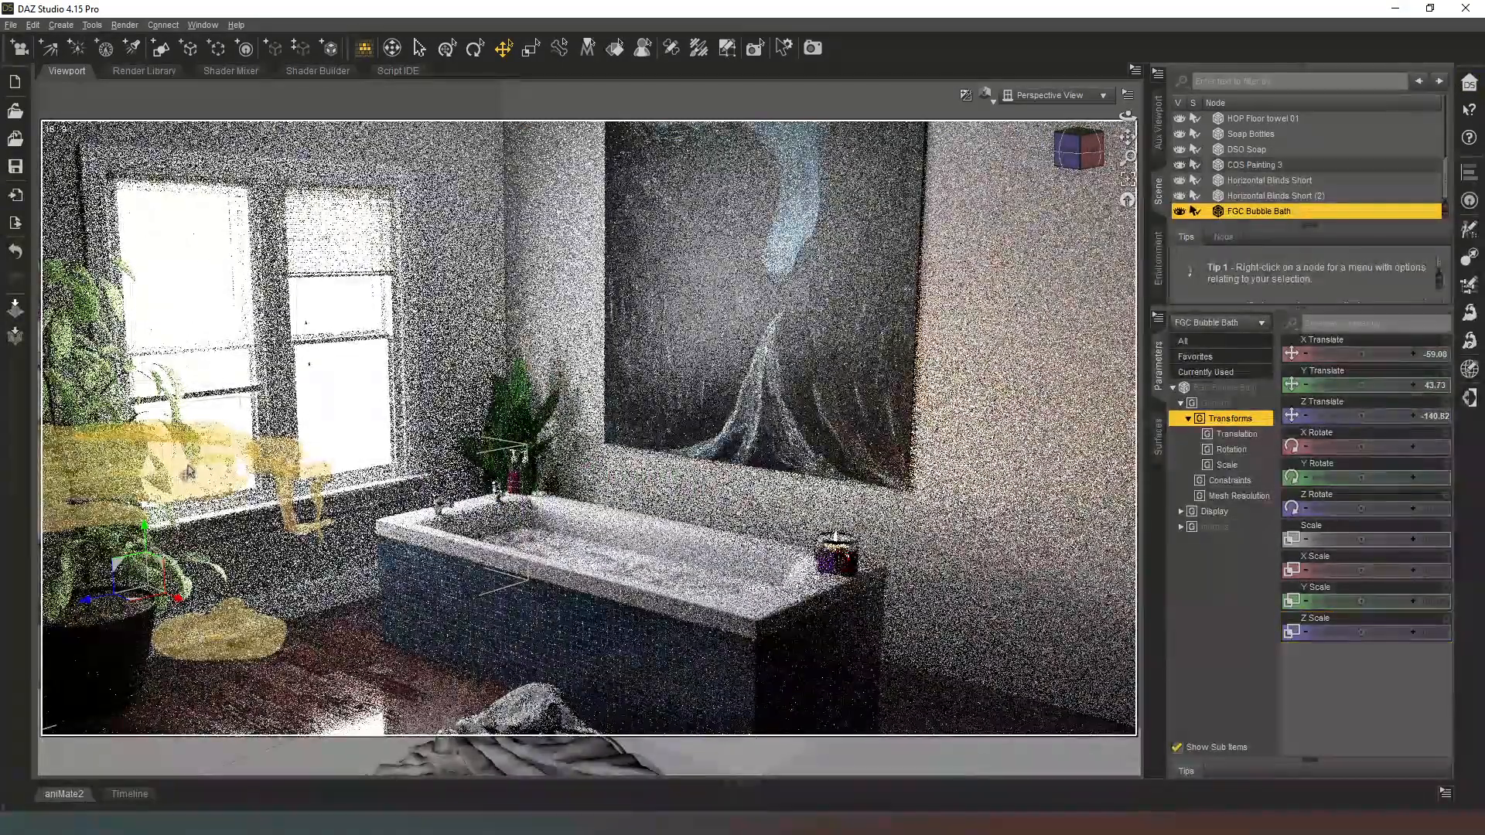
# Step: Try positioning FGC Bubble Bath inside the tub at about X 9.47, Y -24.48 and Z -331.64, and delete it
pyautogui.moveTo(118, 564); pyautogui.dragTo(284, 574)
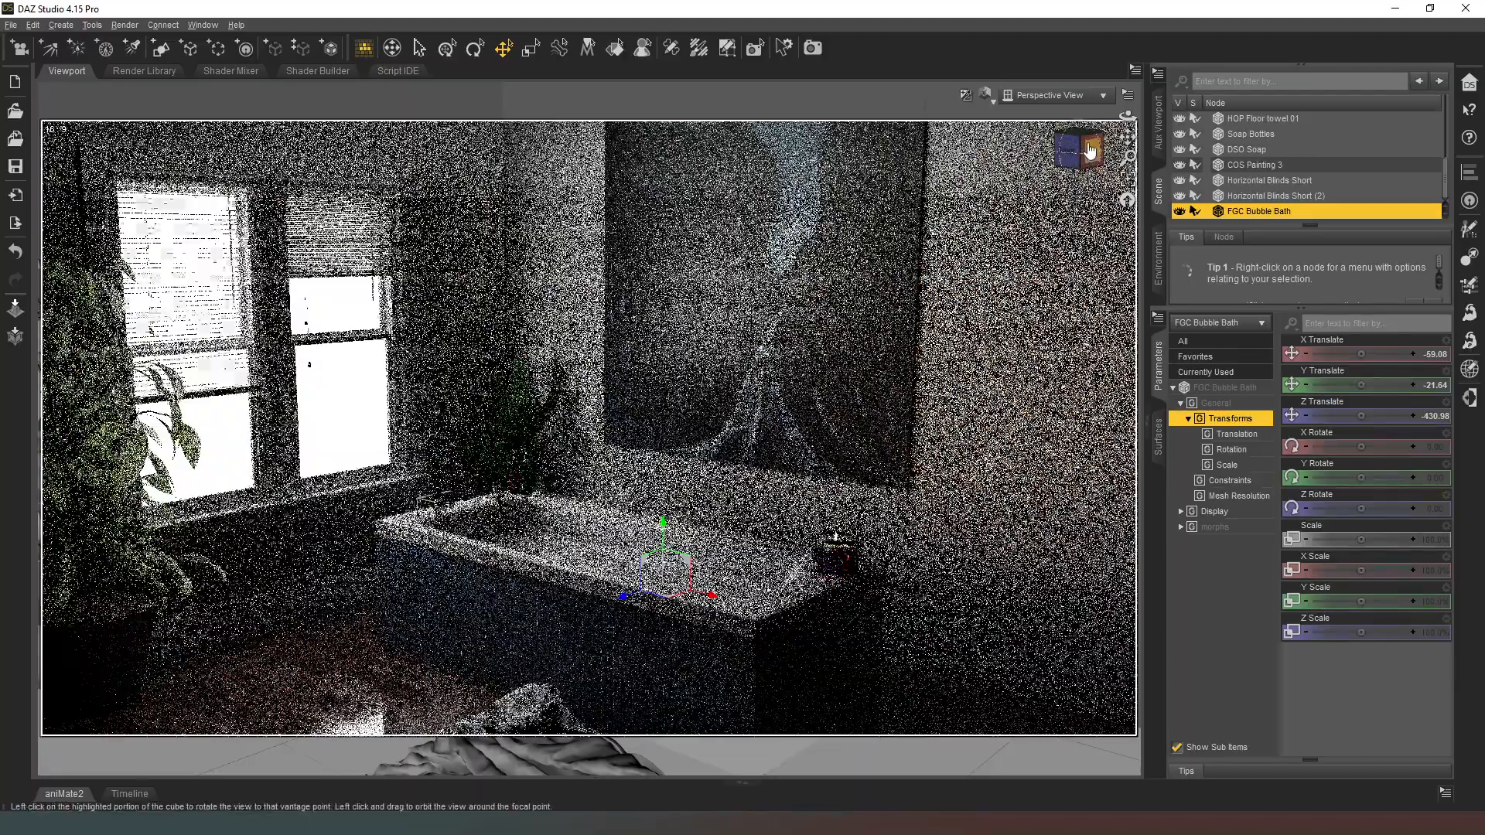
pyautogui.moveTo(1088, 146); pyautogui.dragTo(1040, 177)
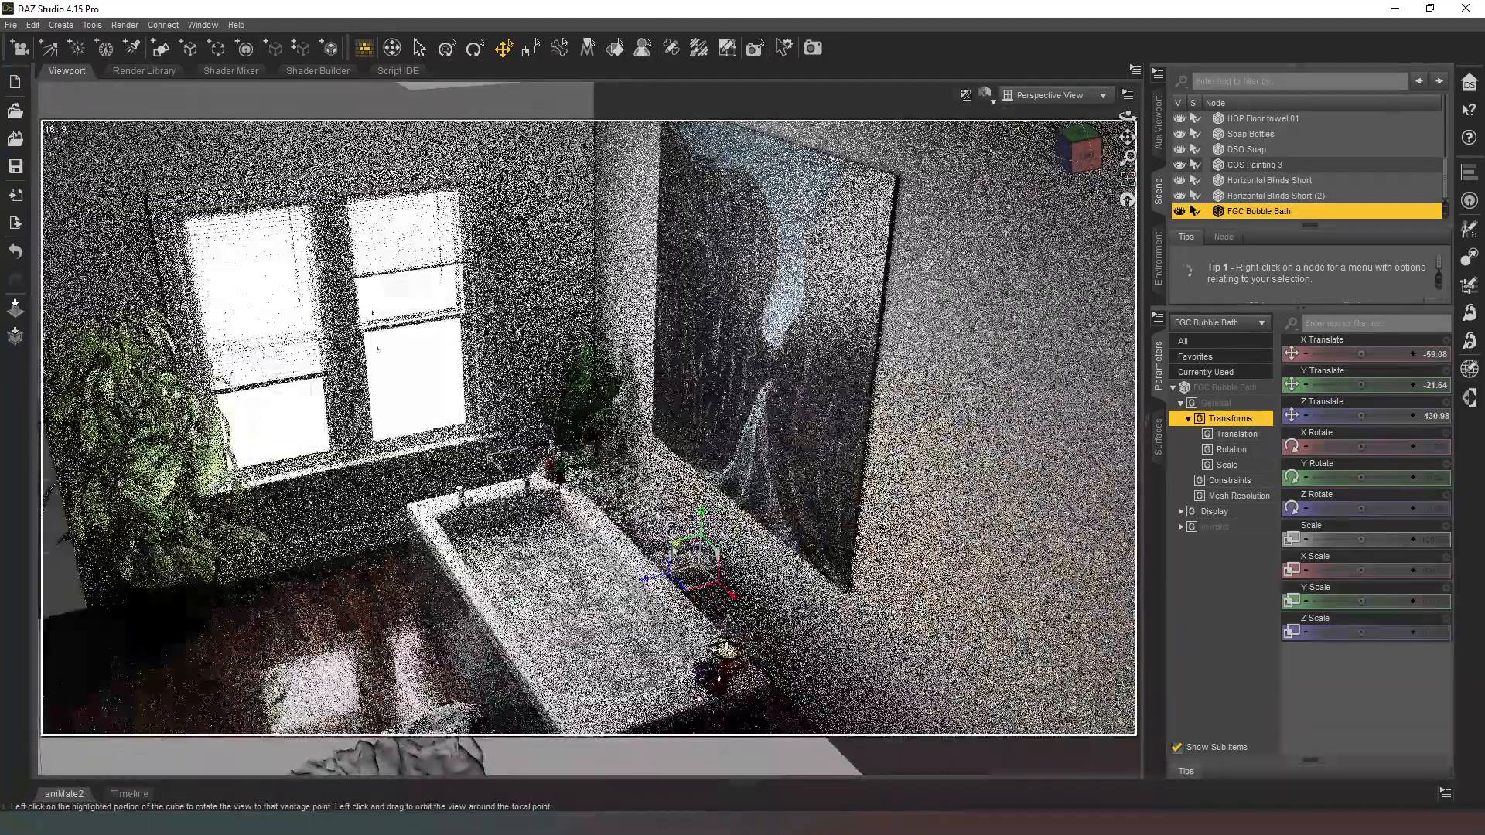
pyautogui.moveTo(682, 545); pyautogui.dragTo(619, 515)
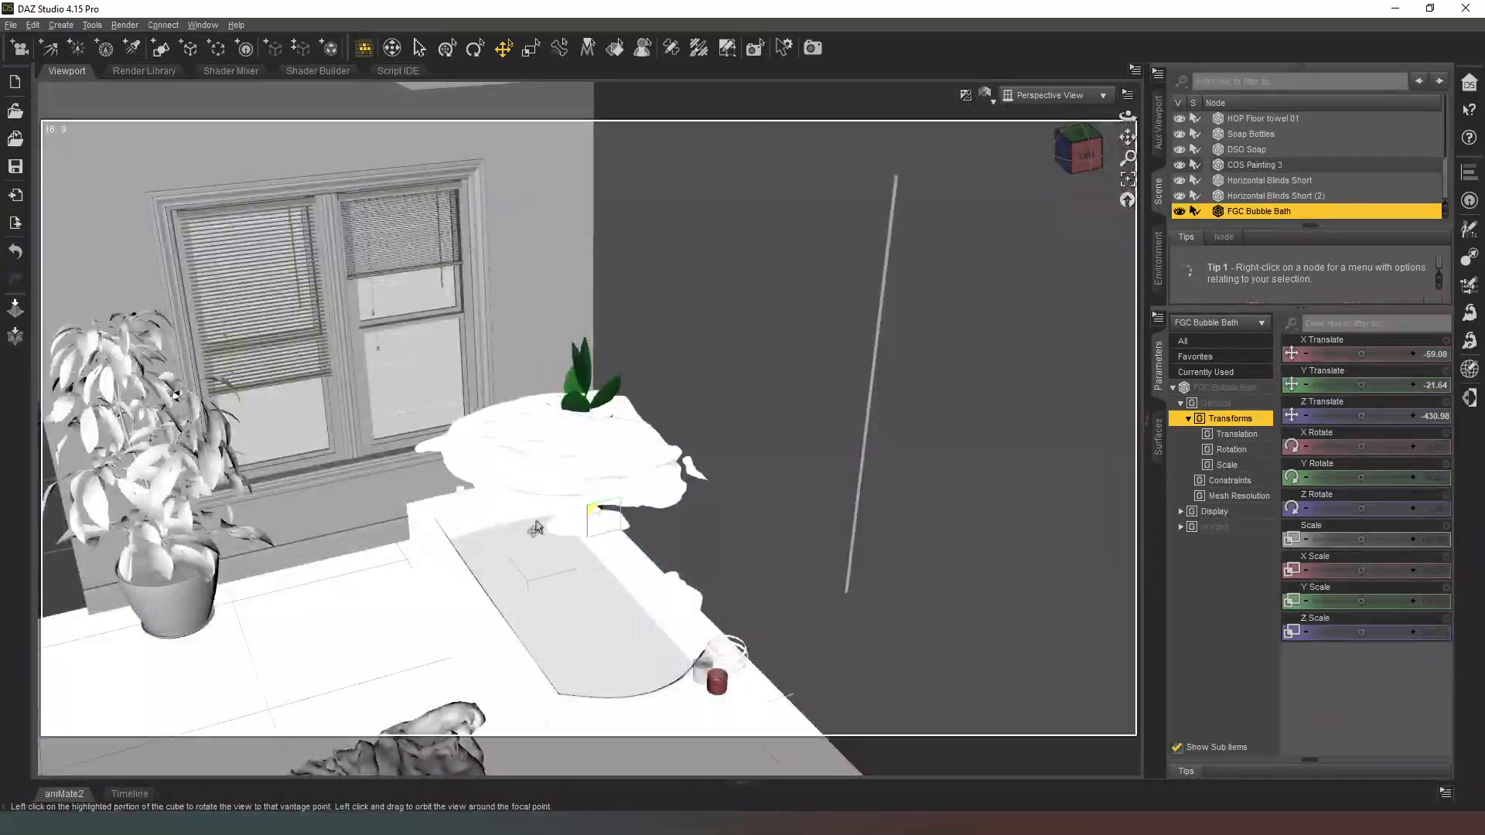
pyautogui.moveTo(516, 562); pyautogui.dragTo(517, 564)
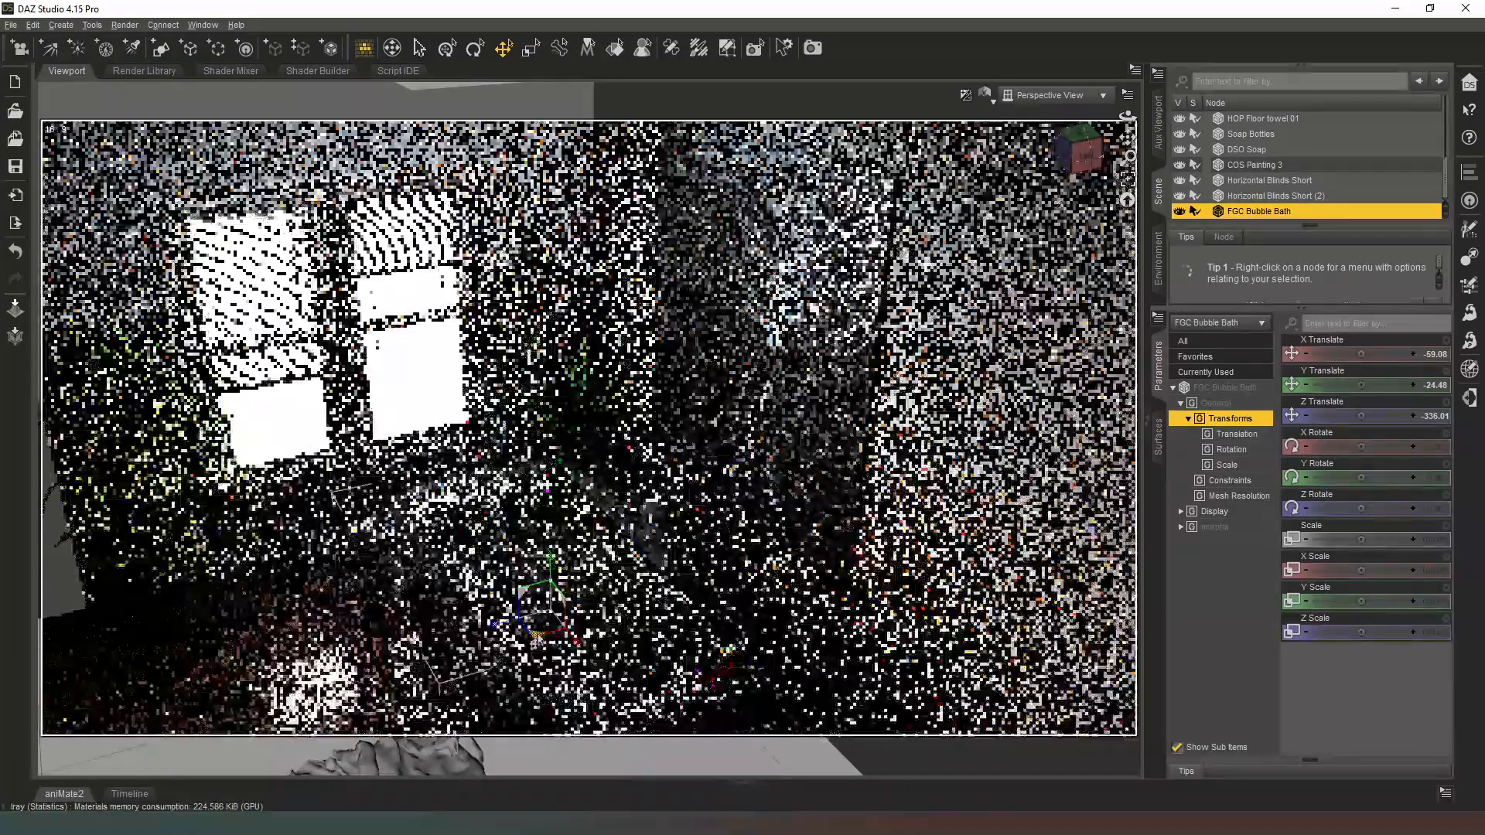
pyautogui.moveTo(541, 648); pyautogui.dragTo(543, 658)
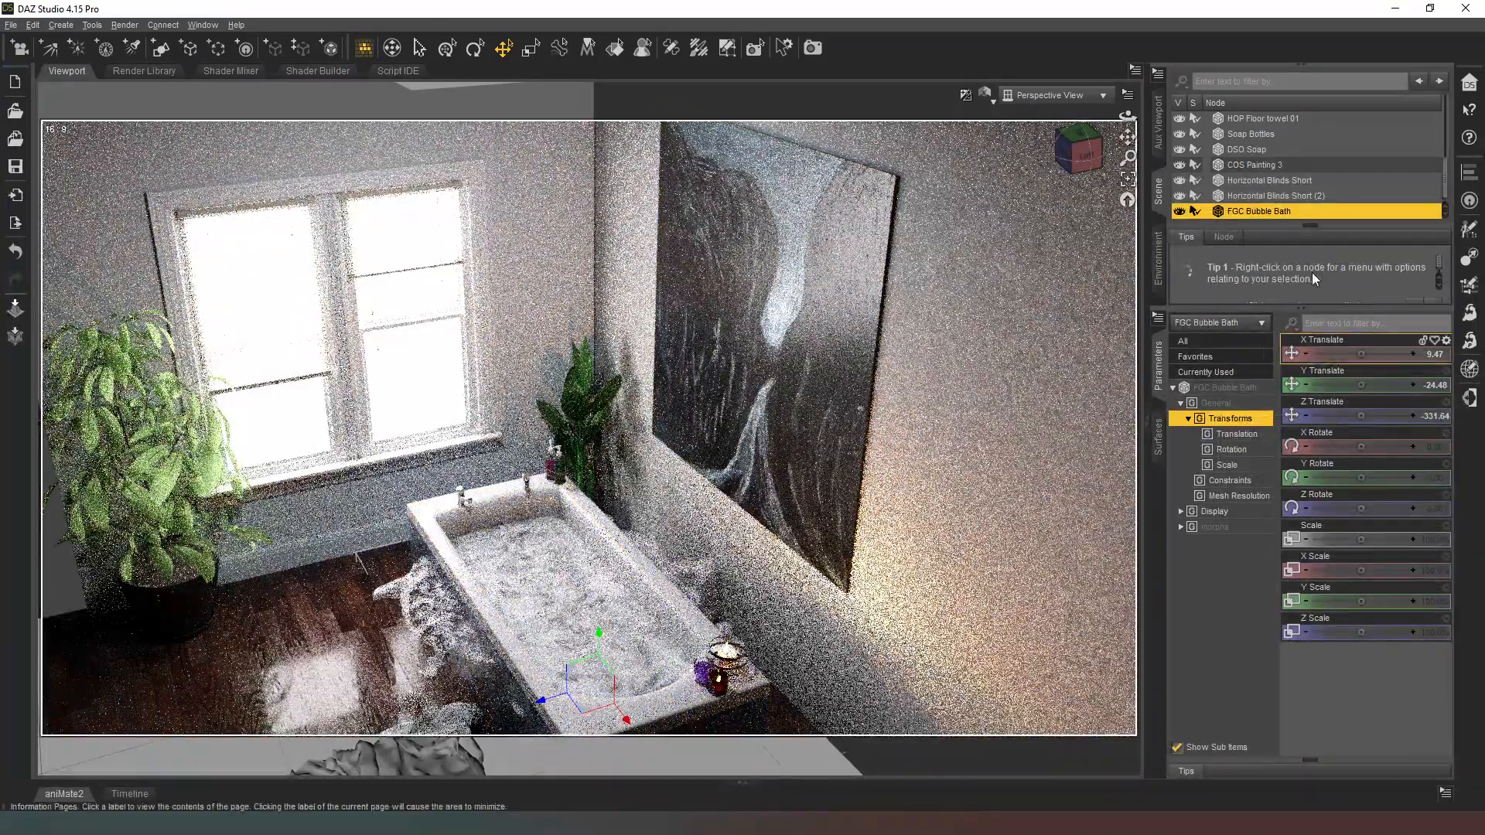
pyautogui.press('Delete')
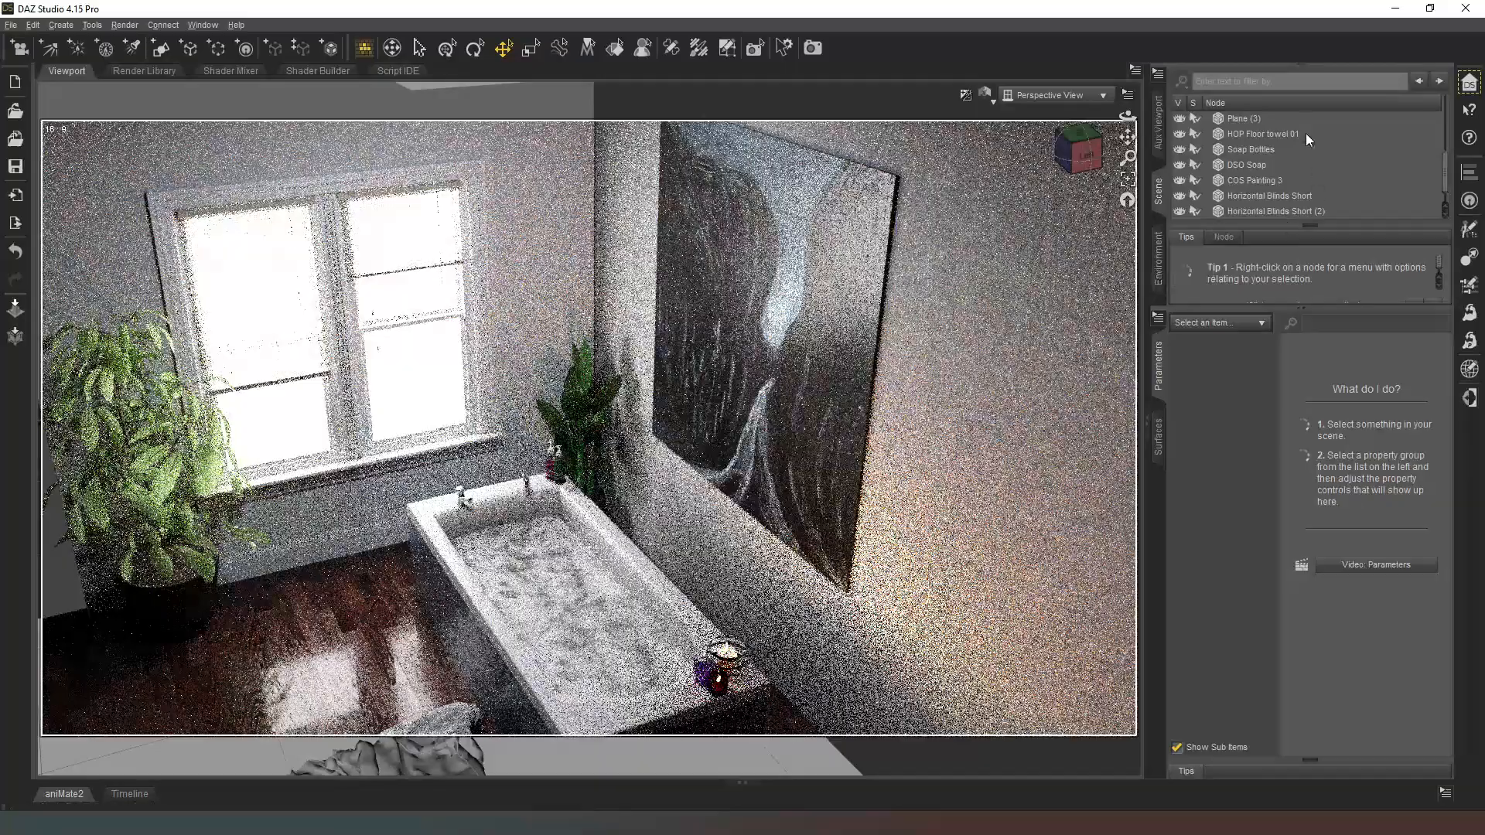
# Step: Move FG MB Face Towel into the tub's water, at about Y -38.09 and Z 75.17
pyautogui.click(1298, 208)
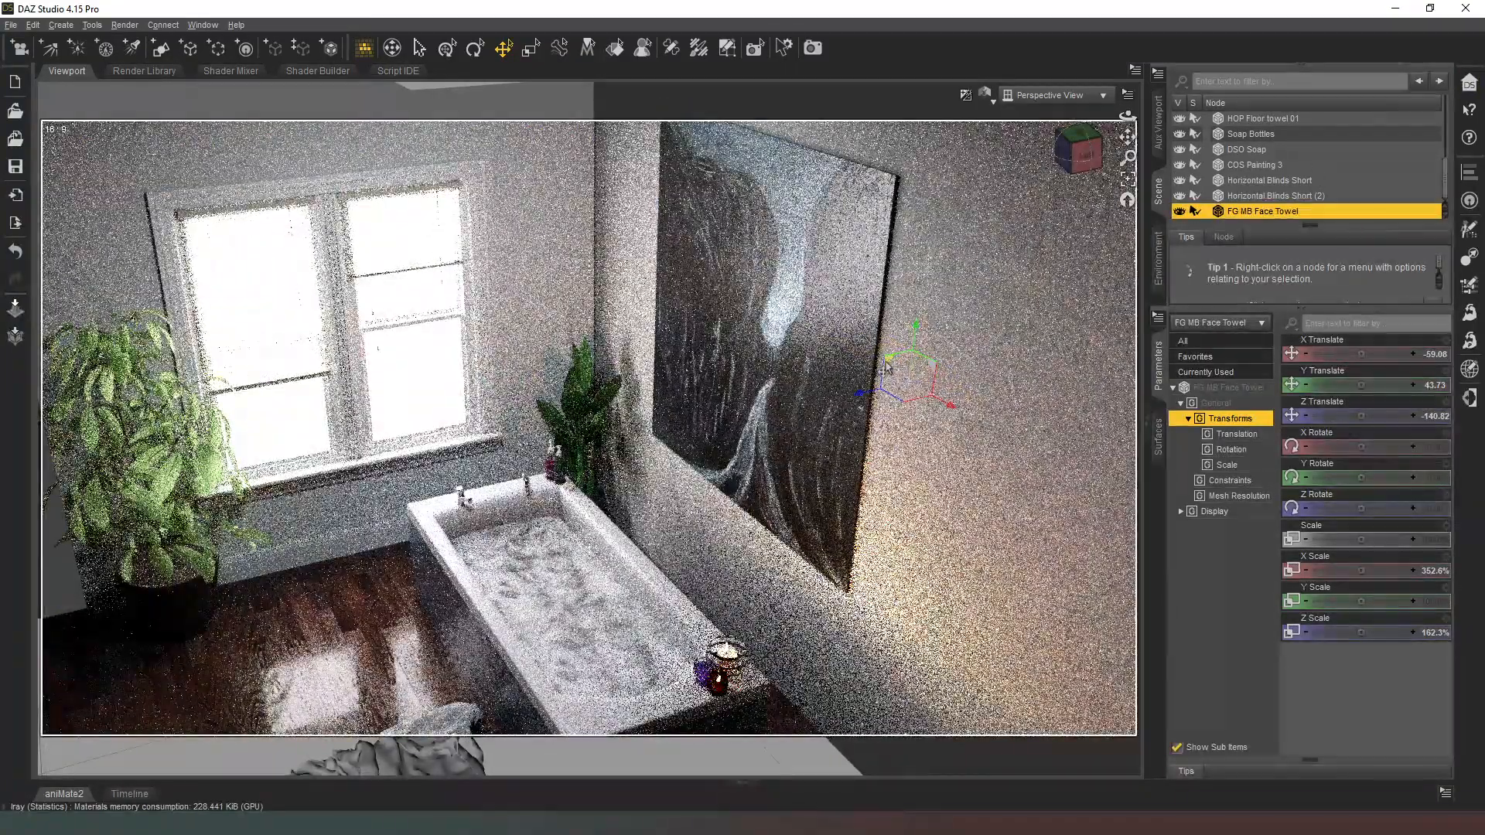
pyautogui.moveTo(886, 369); pyautogui.dragTo(651, 468)
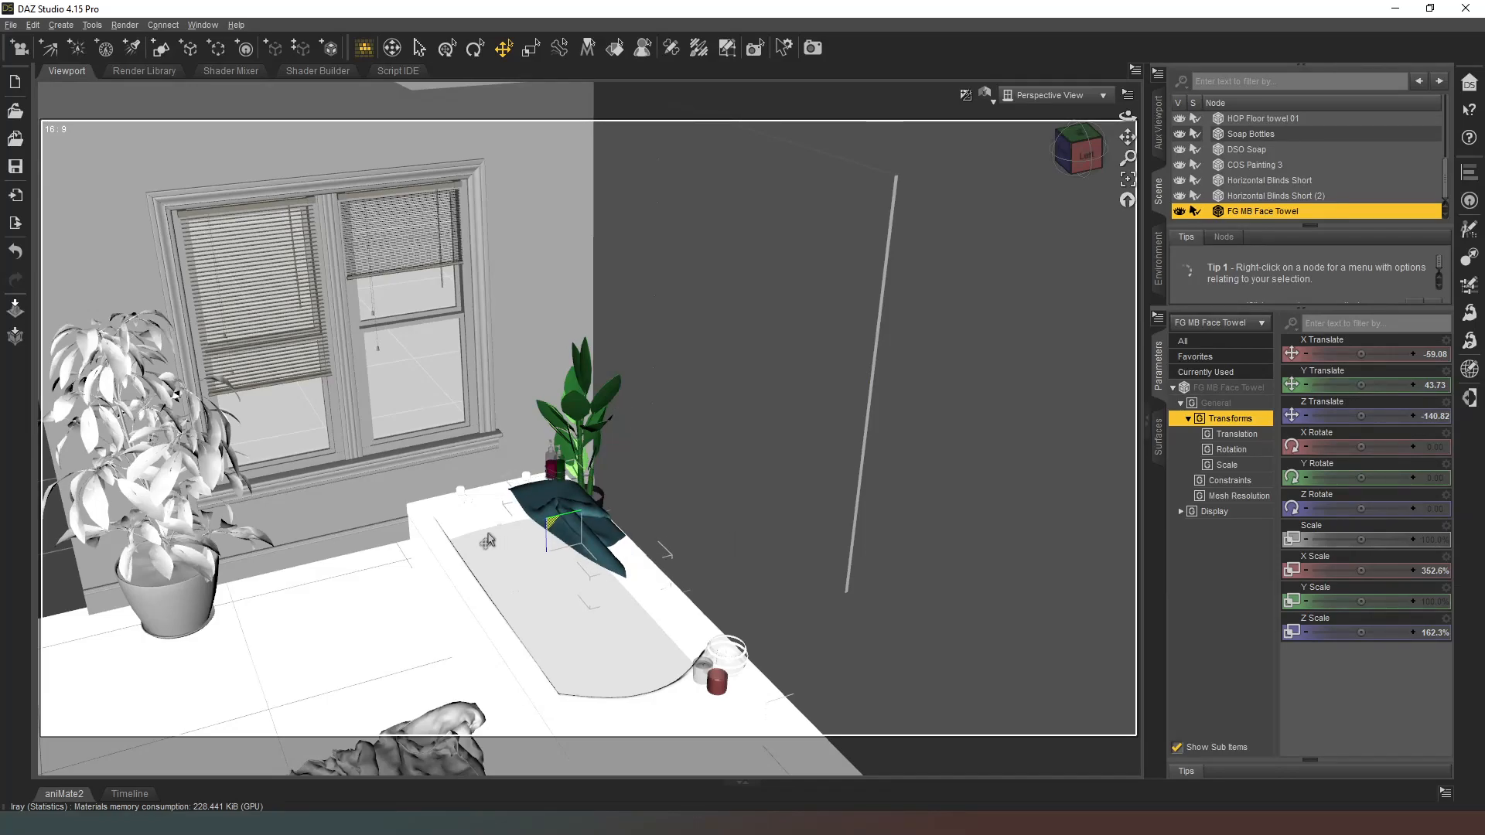
pyautogui.moveTo(434, 544); pyautogui.dragTo(438, 547)
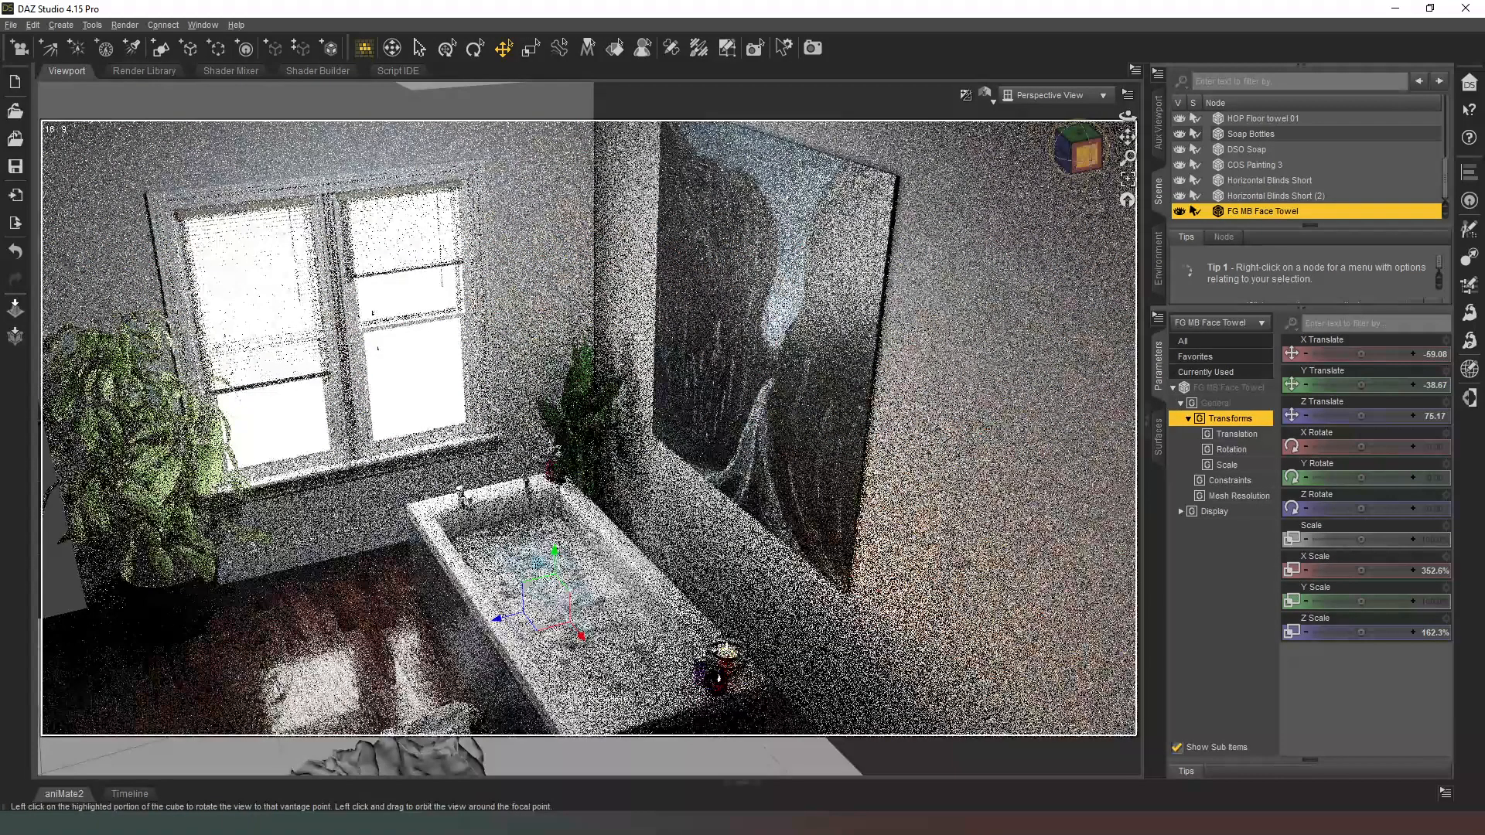
pyautogui.scroll(5, 1093, 230)
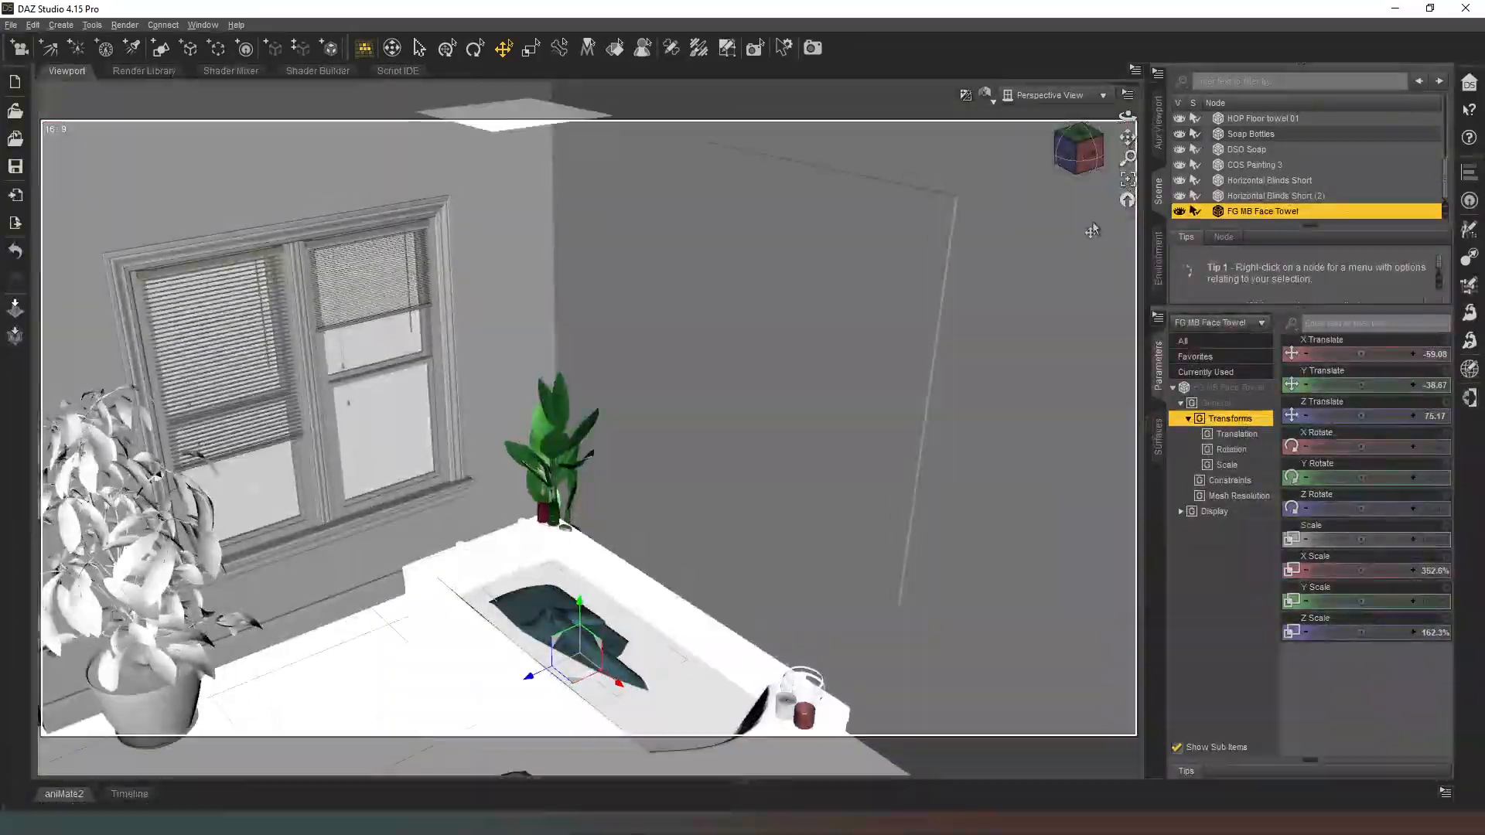
pyautogui.moveTo(1092, 222); pyautogui.dragTo(1054, 274, button='middle')
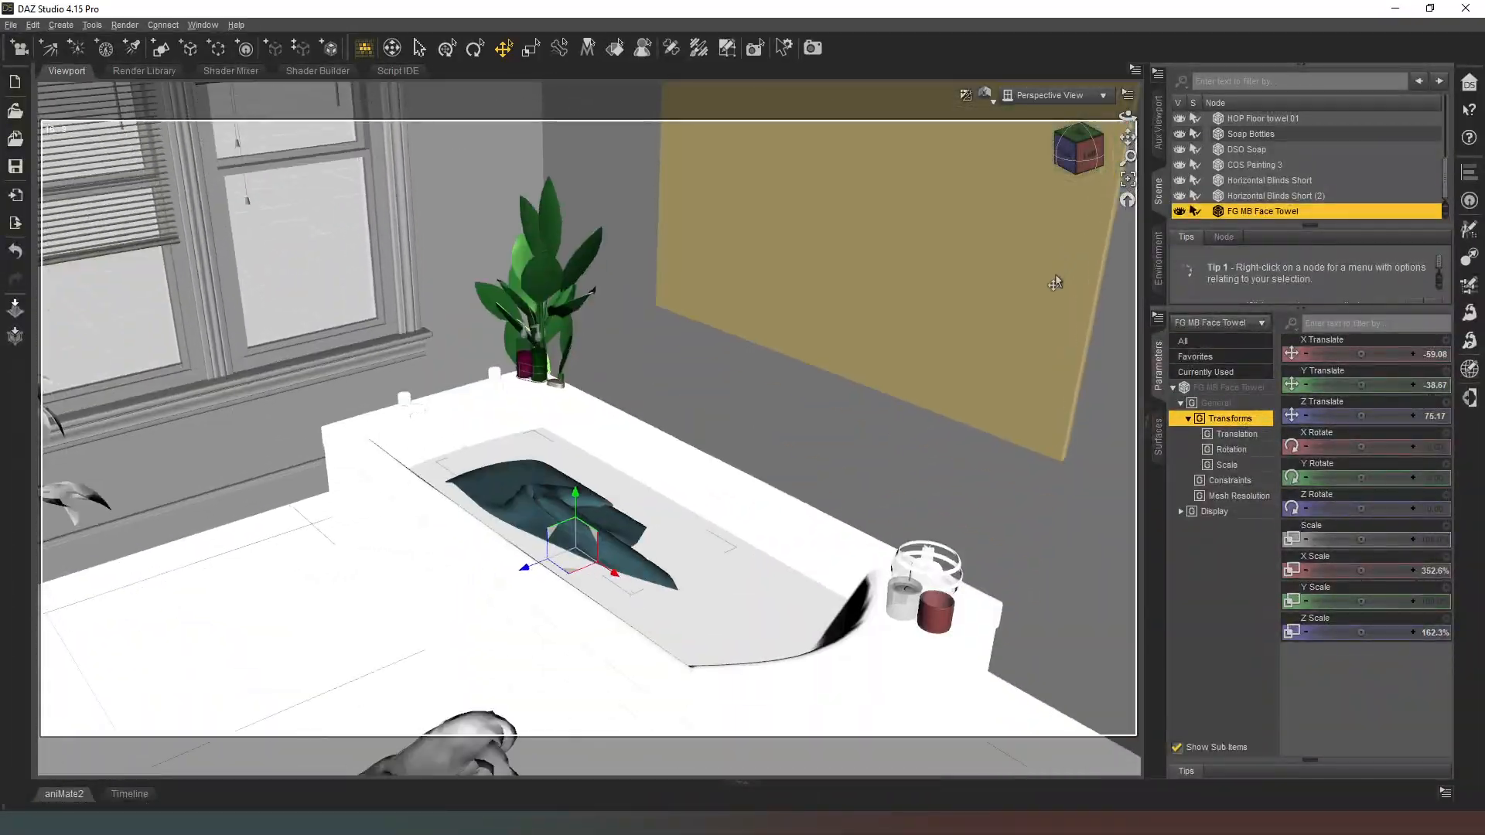
pyautogui.scroll(3, 1053, 270)
pyautogui.scroll(5, 959, 326)
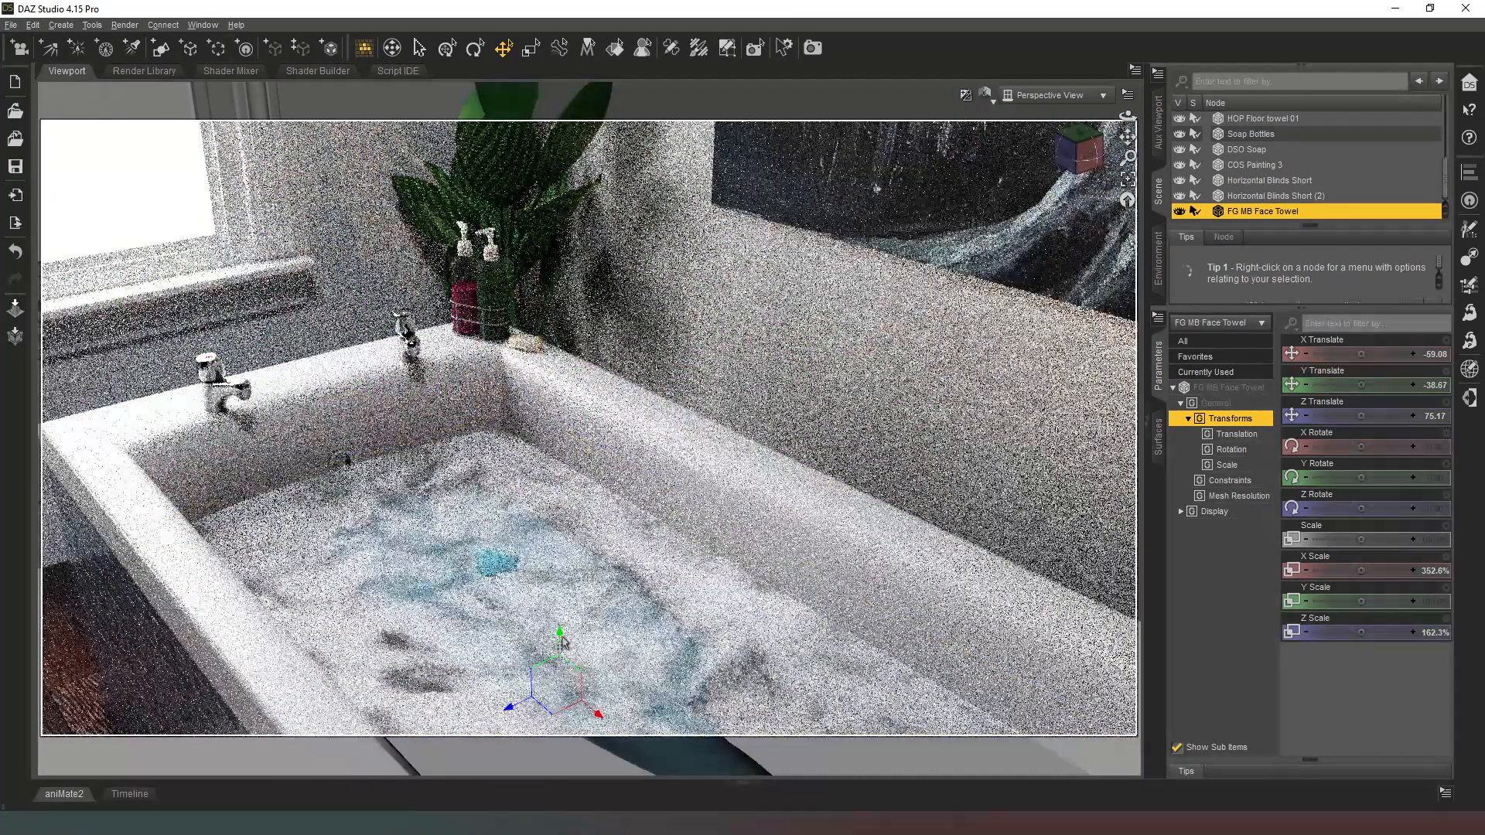
pyautogui.moveTo(559, 633); pyautogui.dragTo(559, 632)
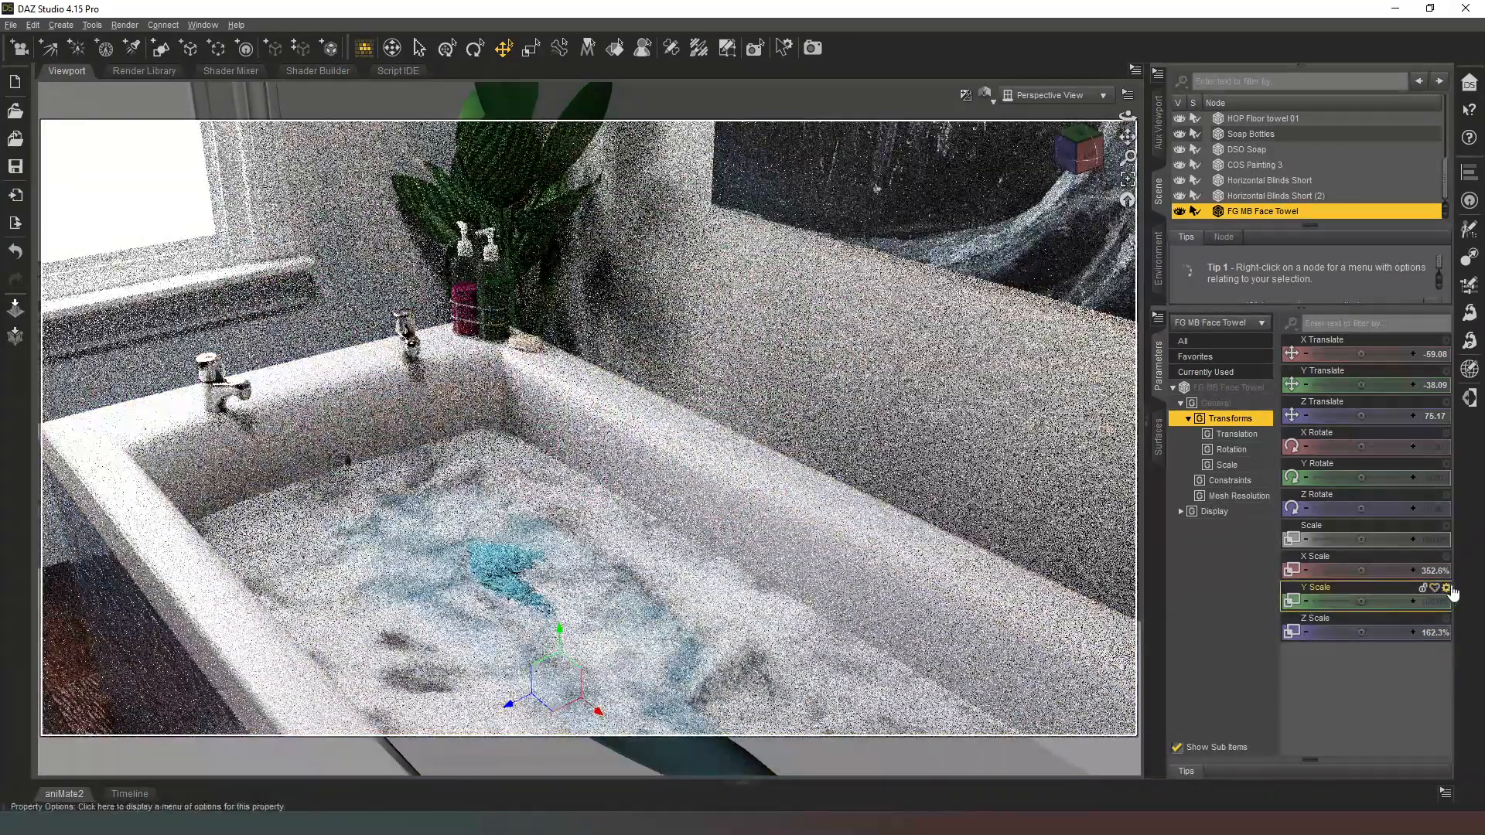
# Step: Set the face towel's X Scale and Z Scale to 100%
pyautogui.click(1435, 571)
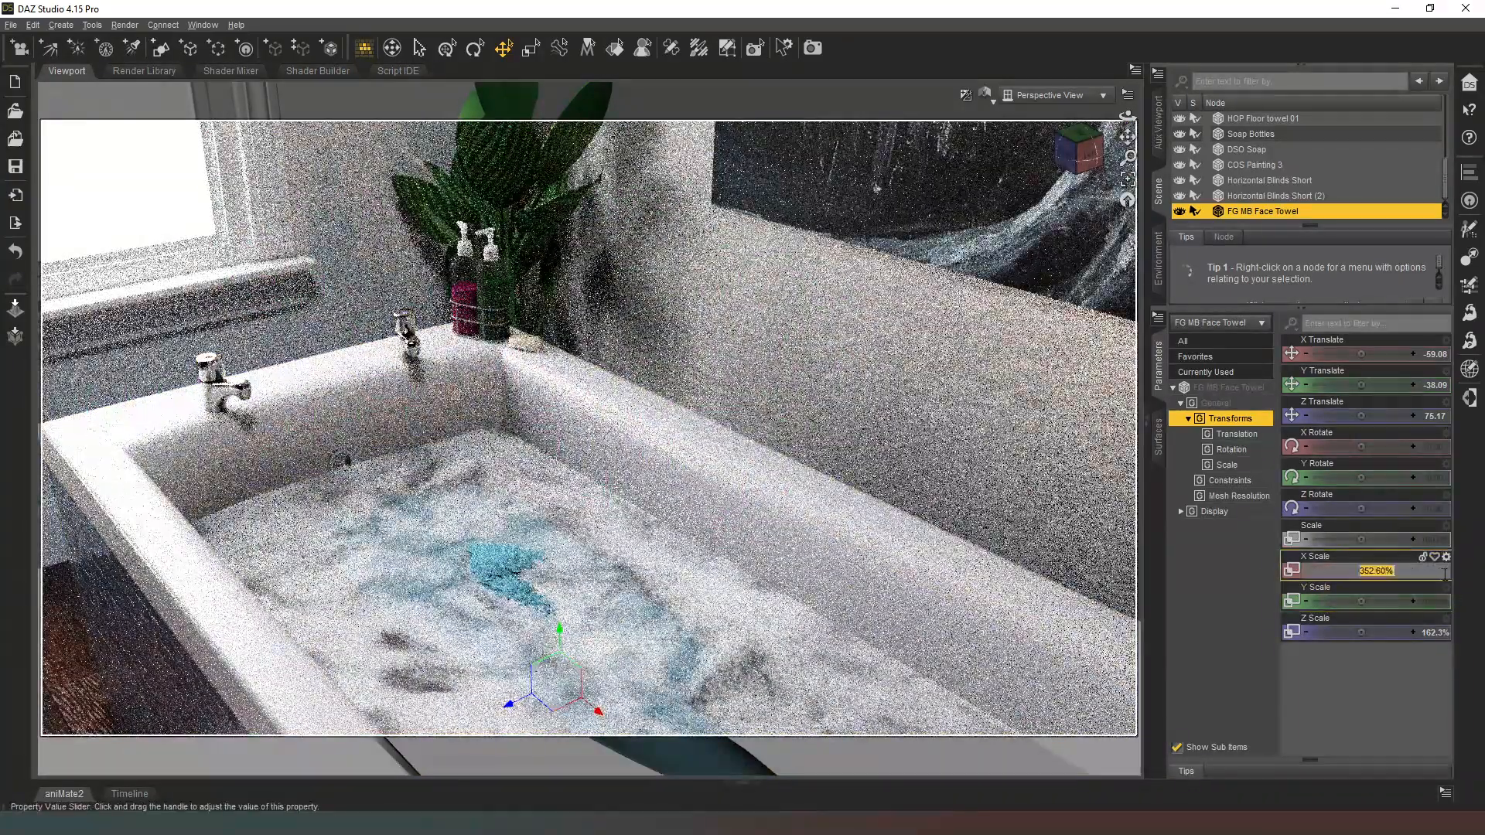
pyautogui.click(1433, 633)
pyautogui.write('10')
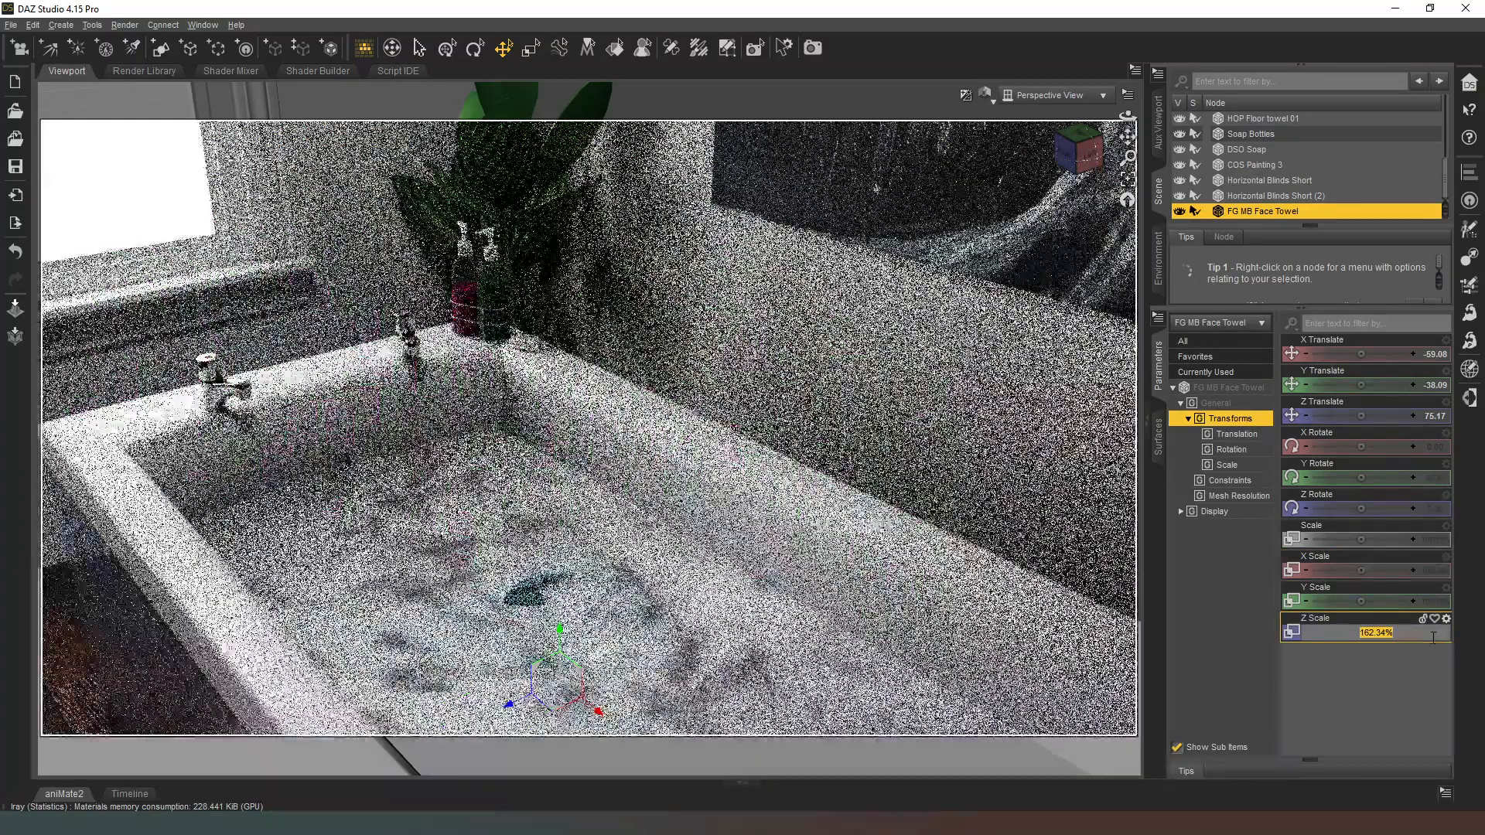
pyautogui.write('0')
pyautogui.press('Return')
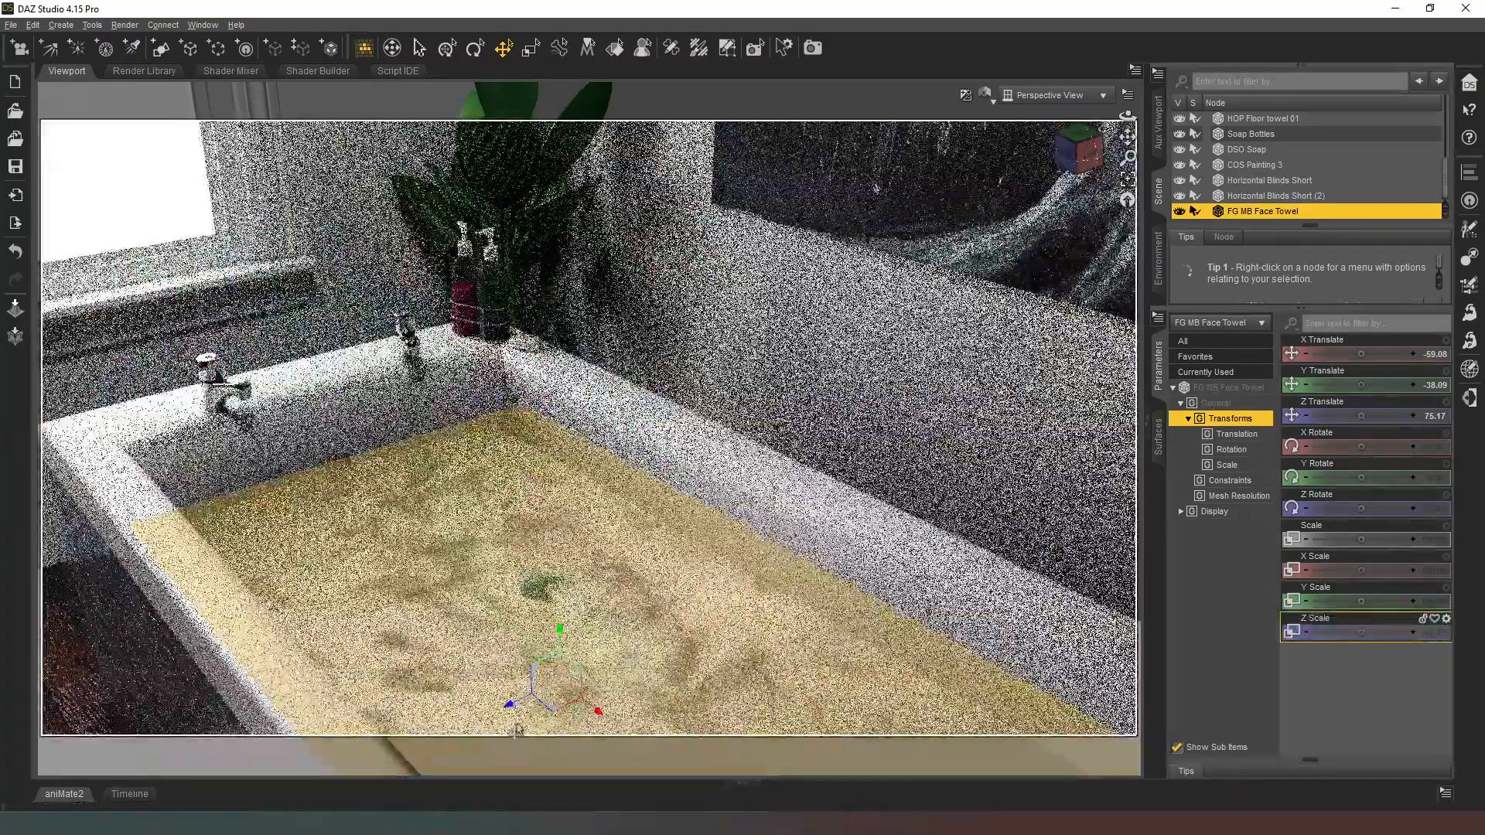
# Step: Lower the face towel beneath the water surface by setting its Y Translate to -50
pyautogui.moveTo(1361, 385); pyautogui.dragTo(1371, 385)
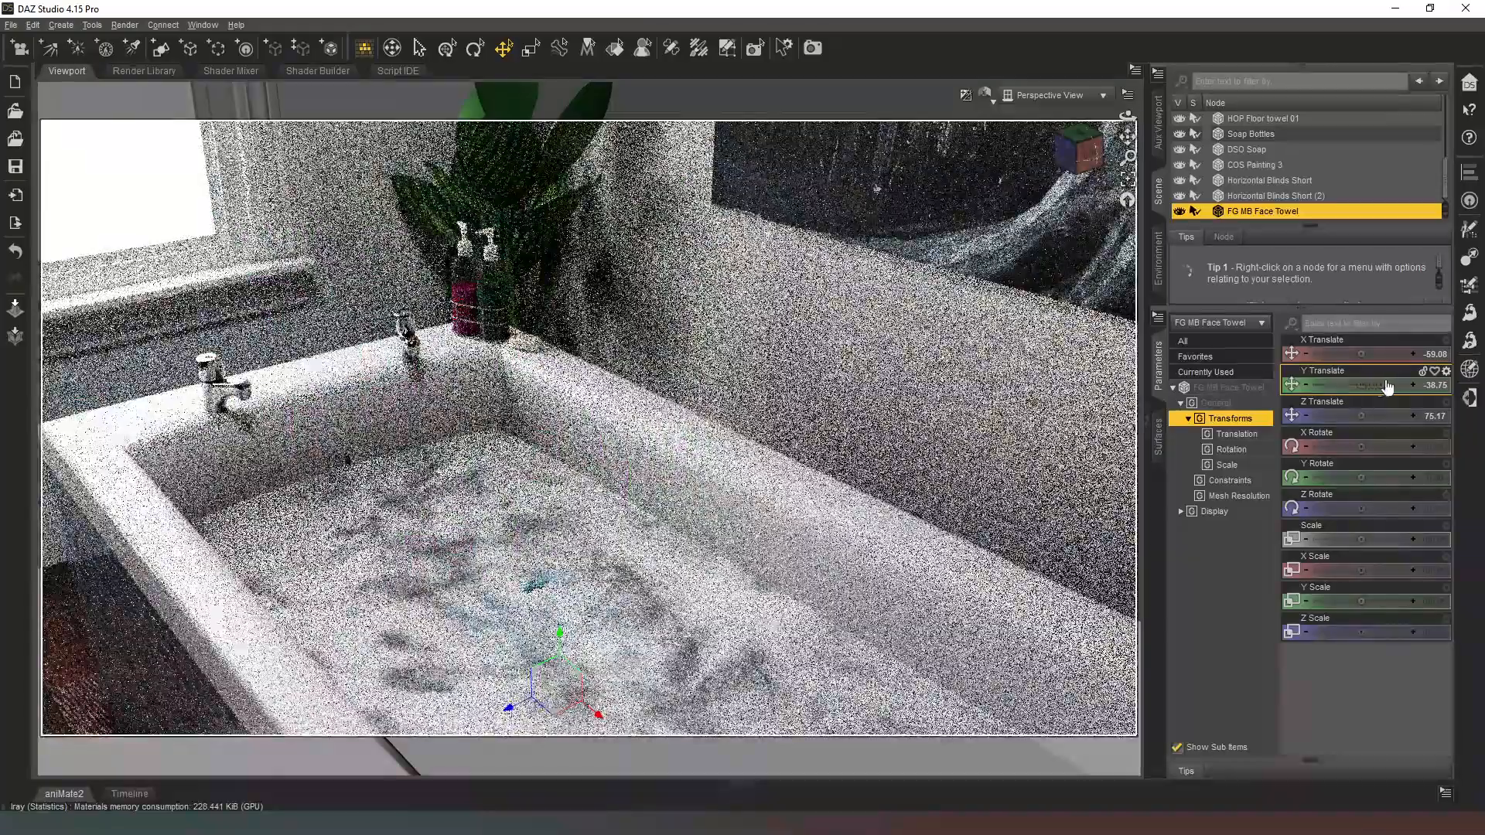
pyautogui.click(1432, 384)
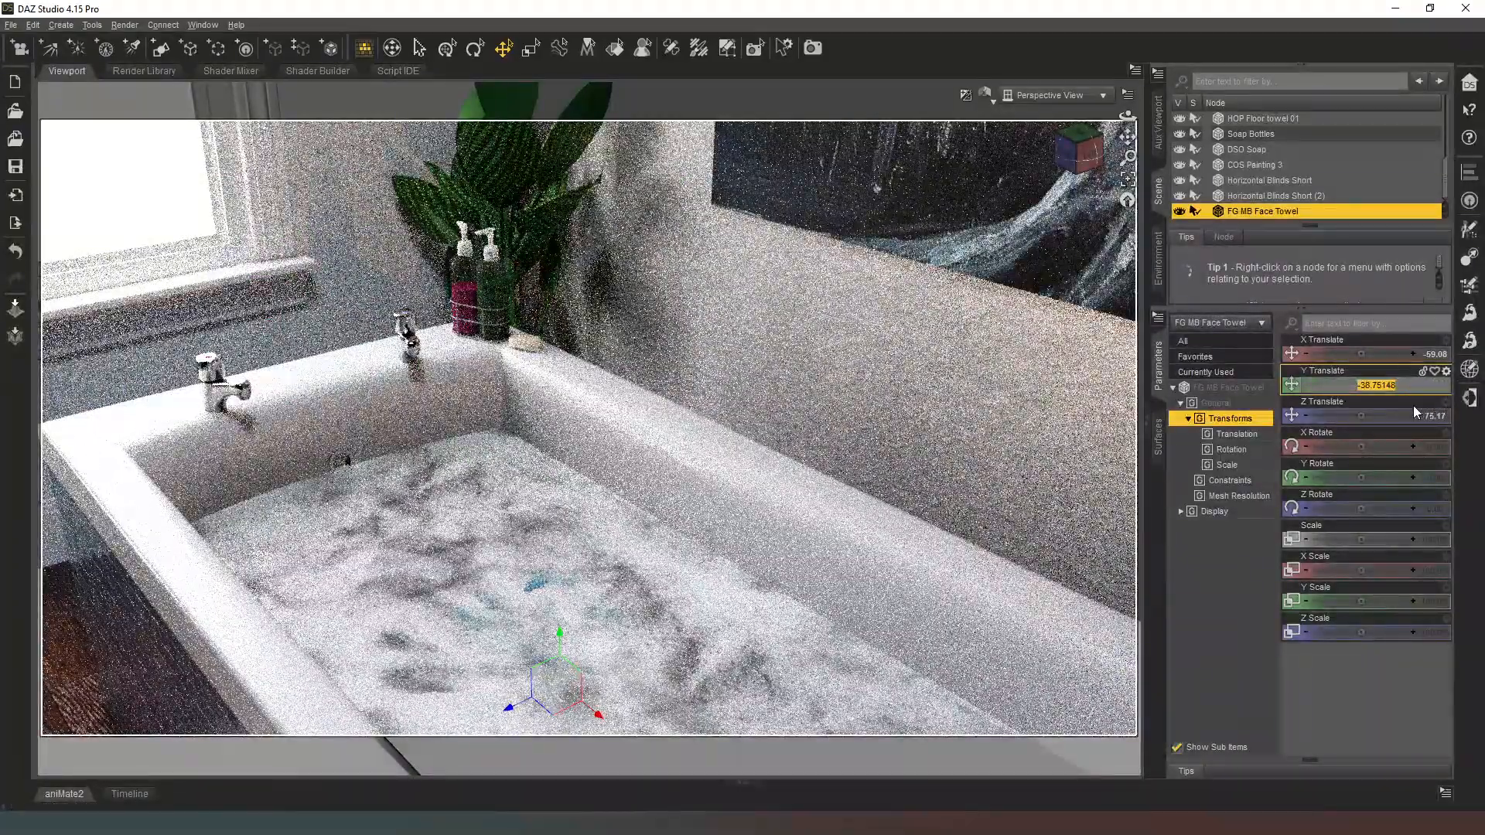
pyautogui.press('Return')
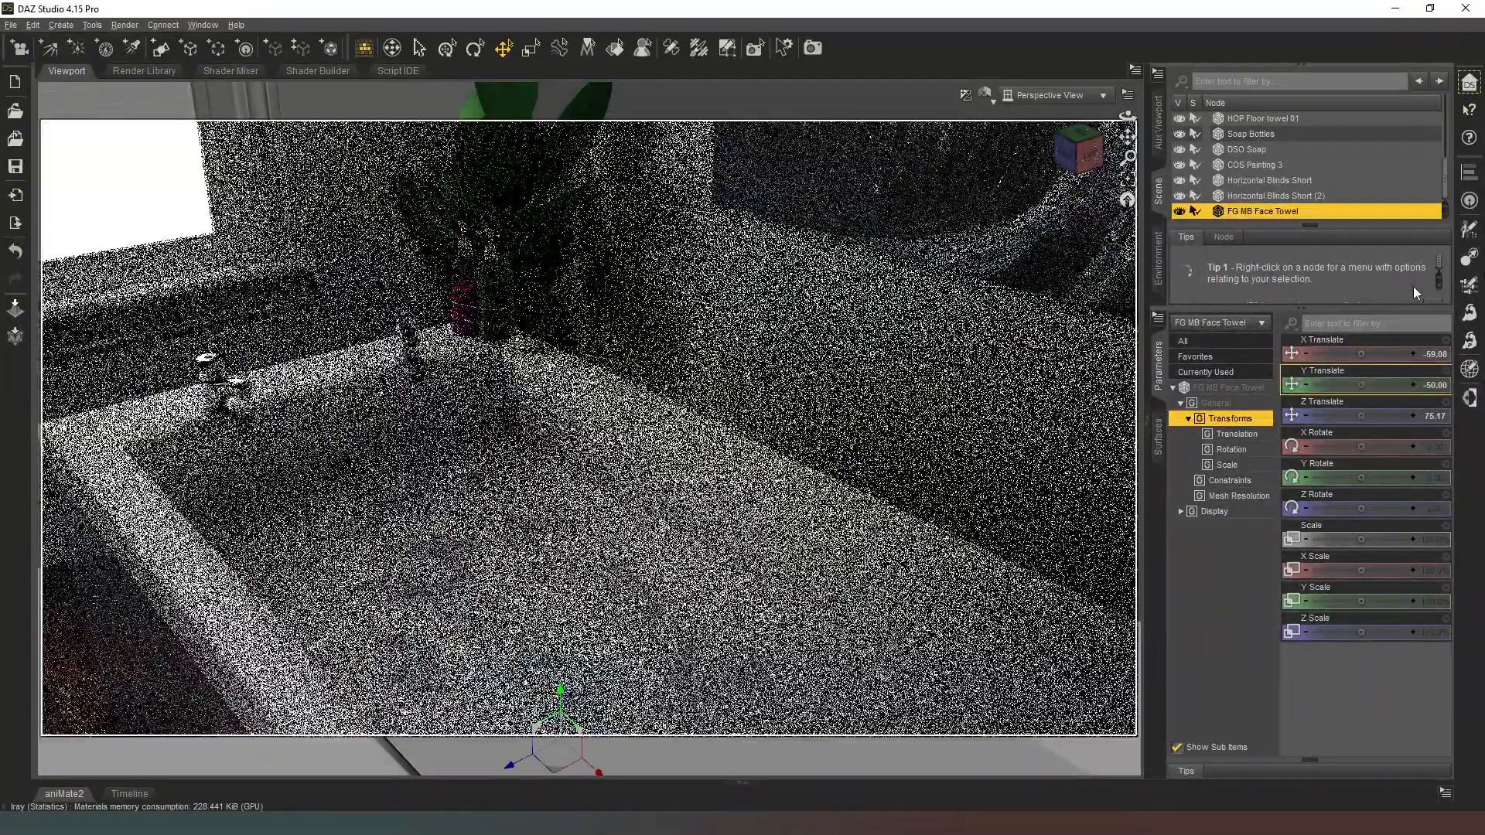
# Step: Raise FG MB Face Towel to a Y Translate of -35 and move it to about X -99.27, Z 91.93 in the tub
pyautogui.click(1440, 385)
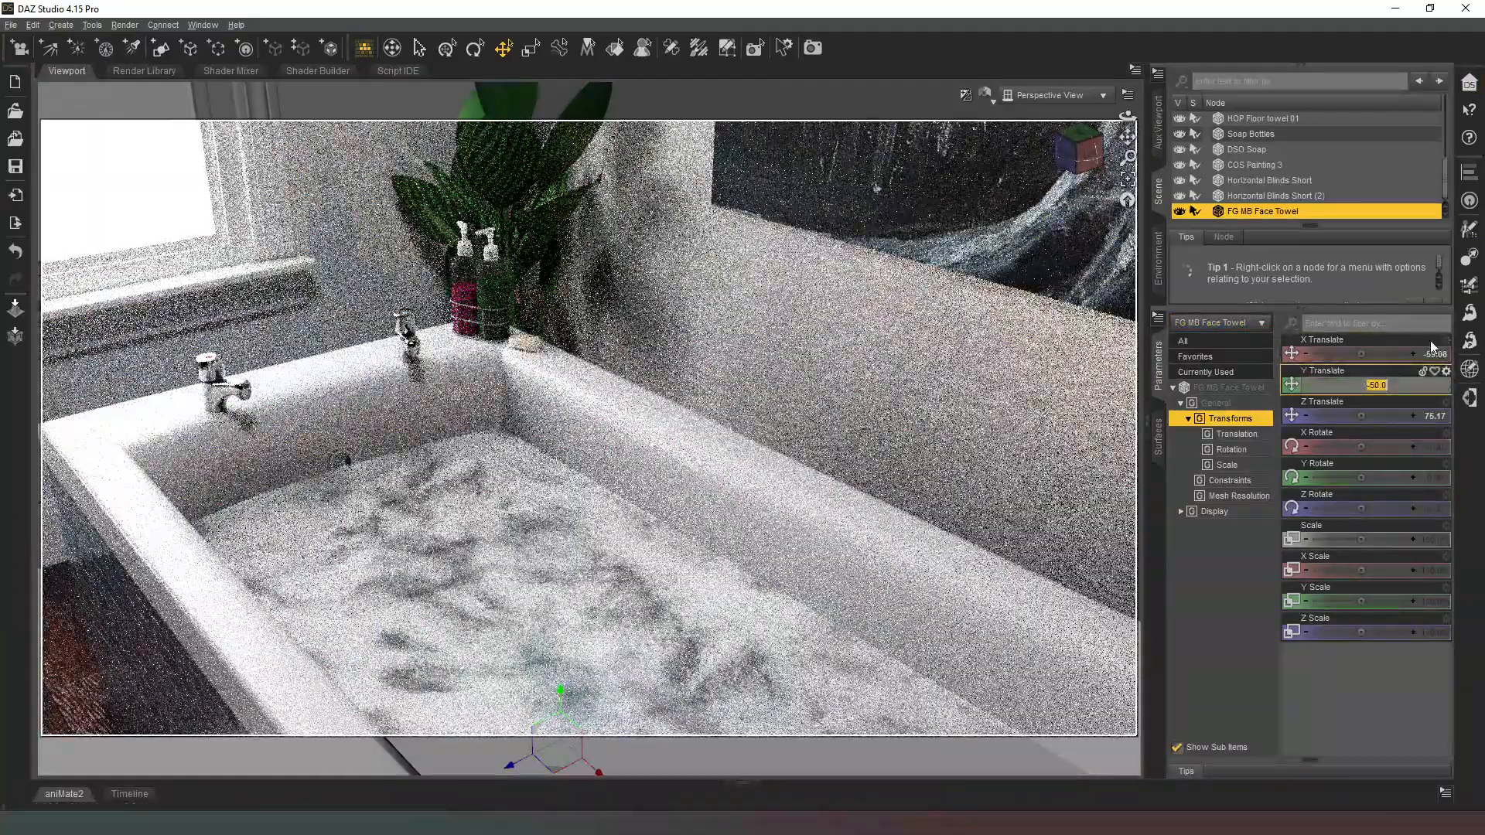
pyautogui.write('-35')
pyautogui.press('Return')
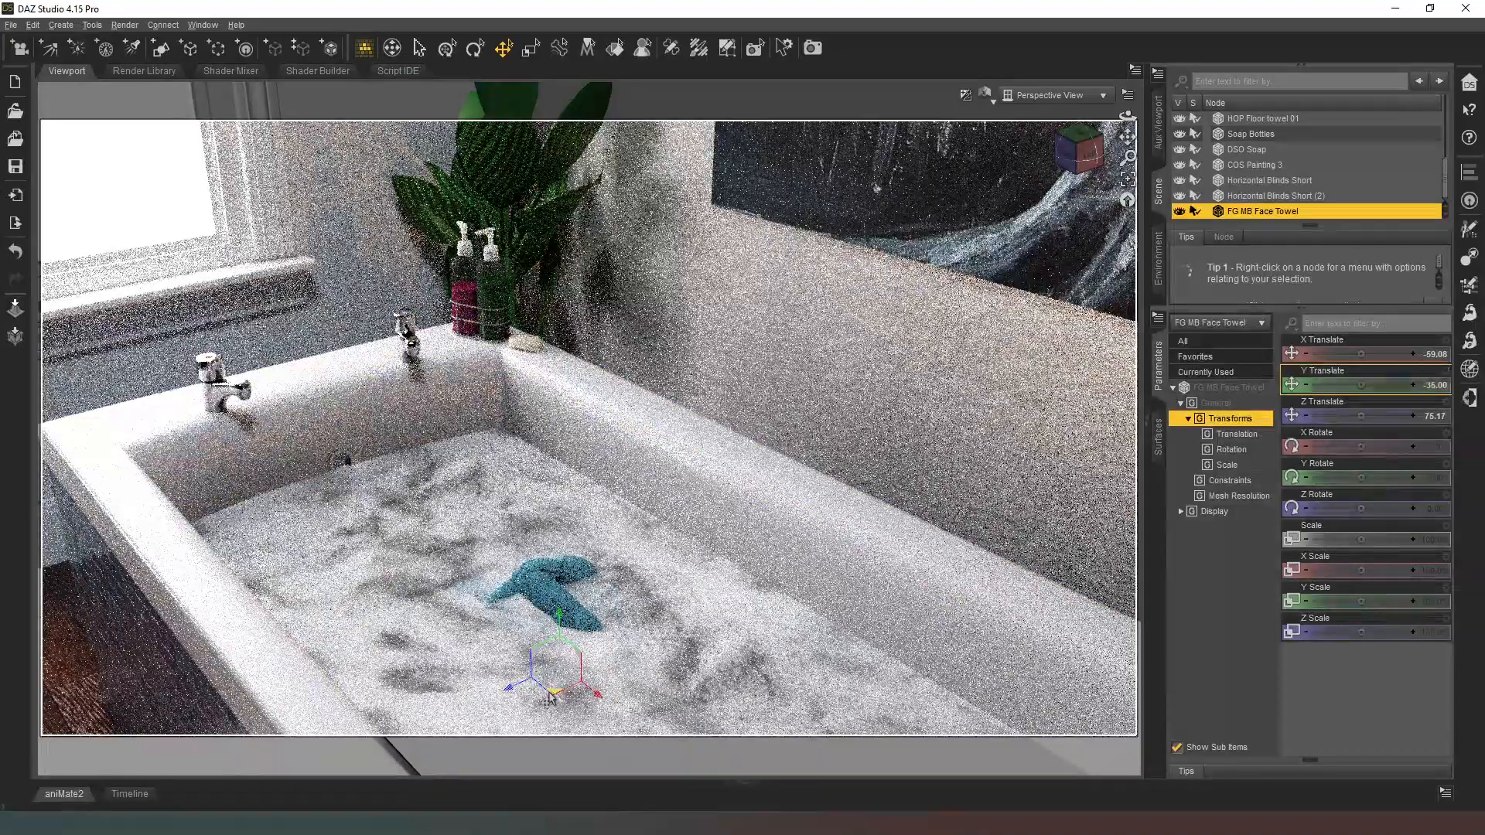
pyautogui.moveTo(553, 691); pyautogui.dragTo(426, 670)
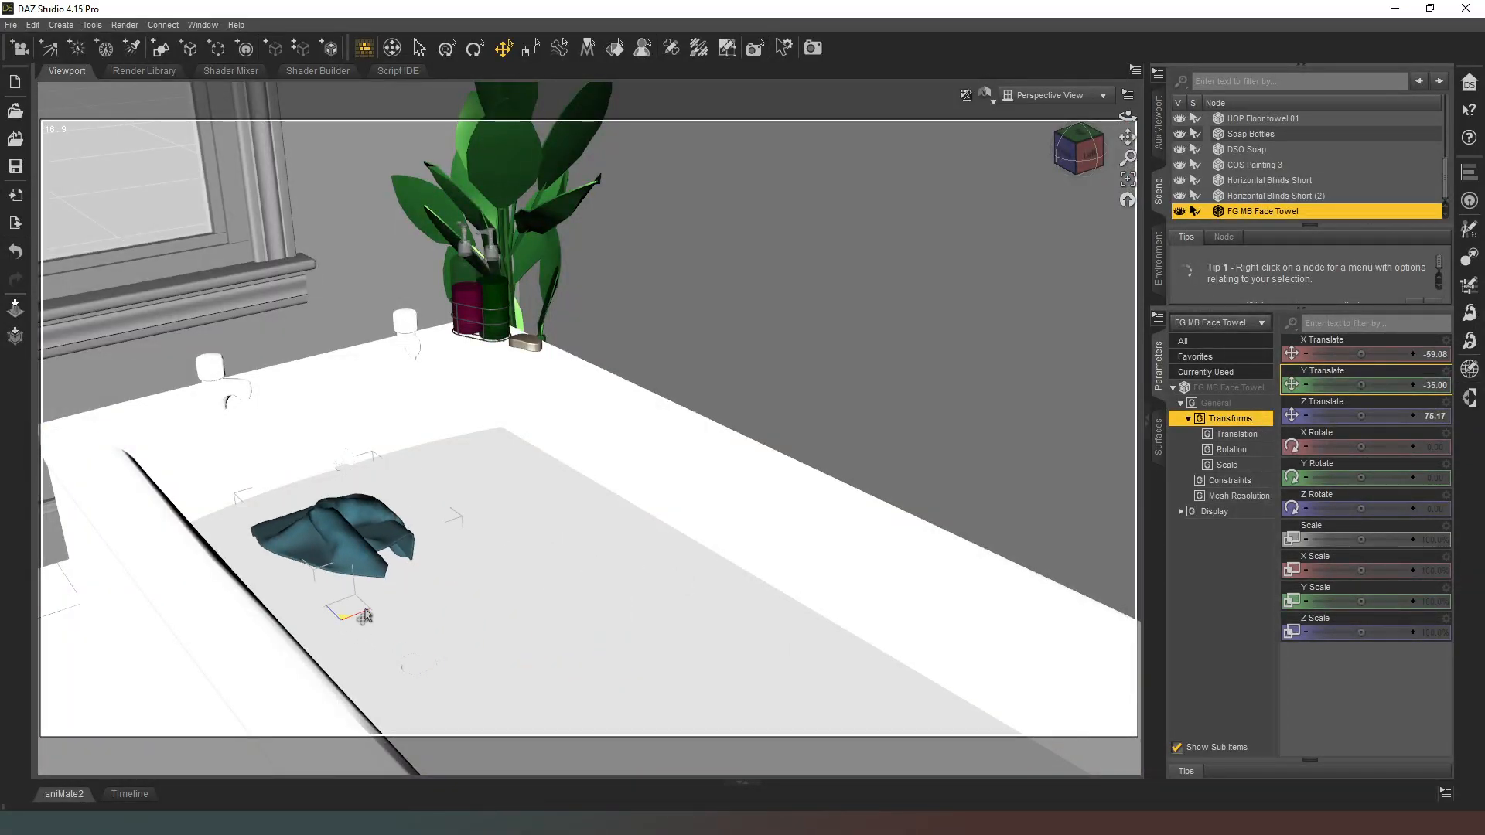
pyautogui.moveTo(346, 619); pyautogui.dragTo(343, 616)
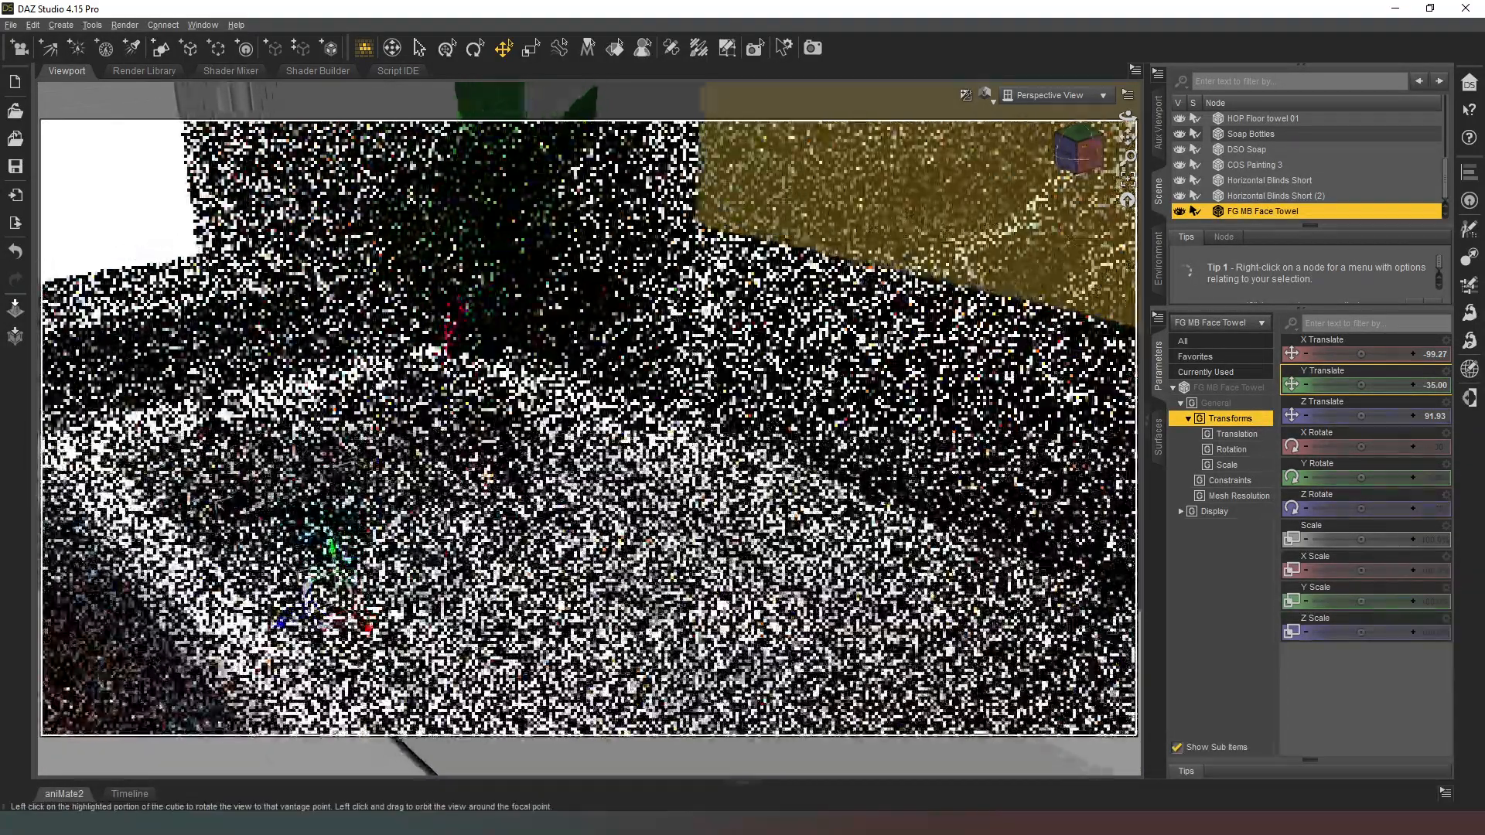
# Step: Select the Window_Glass surface of Wall 35 and show its Emission settings
pyautogui.moveTo(1083, 164); pyautogui.dragTo(1073, 154)
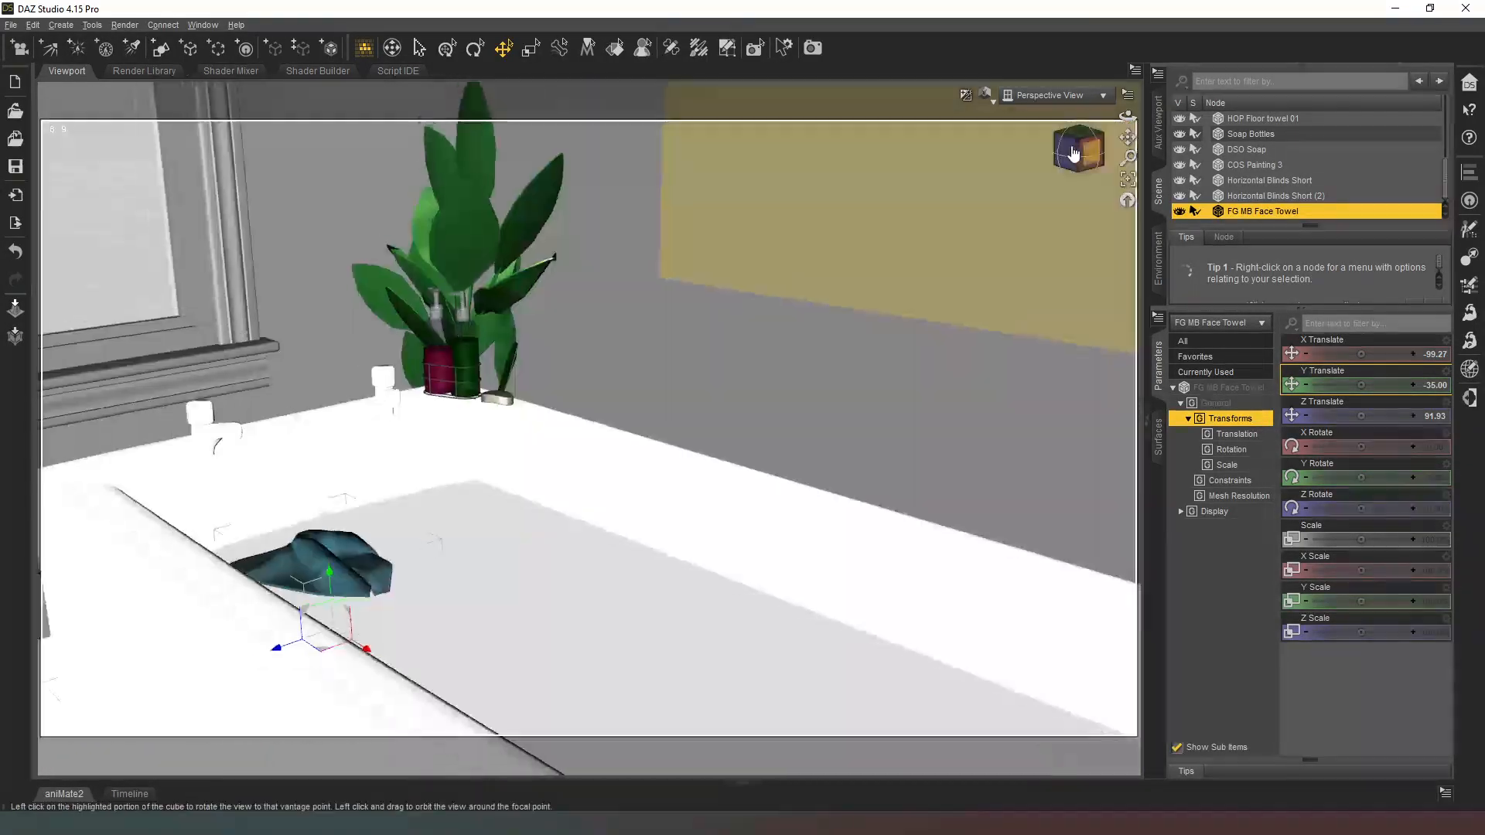
pyautogui.scroll(-10, 1074, 155)
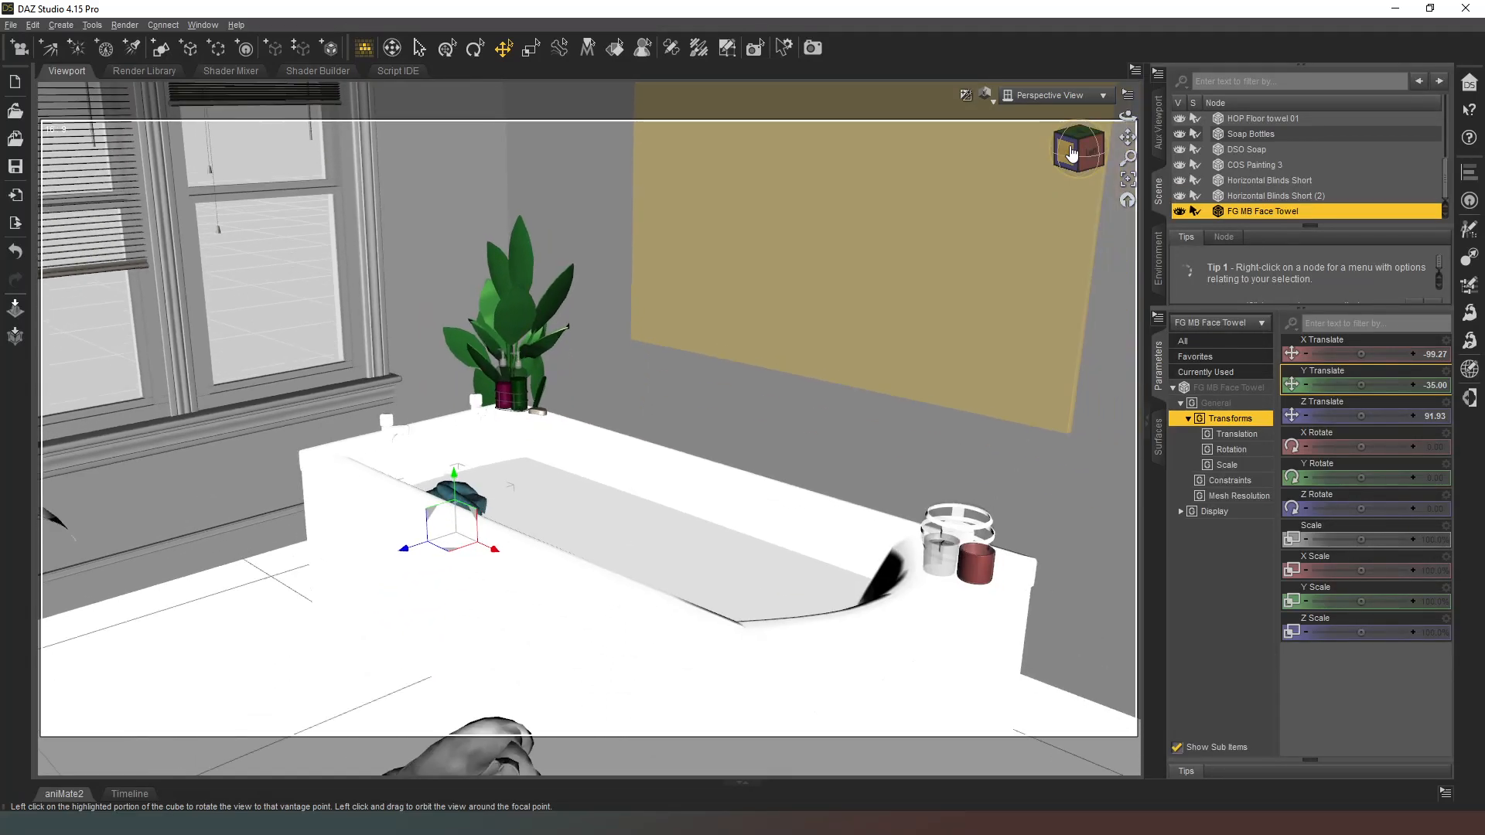
pyautogui.scroll(-8, 1071, 153)
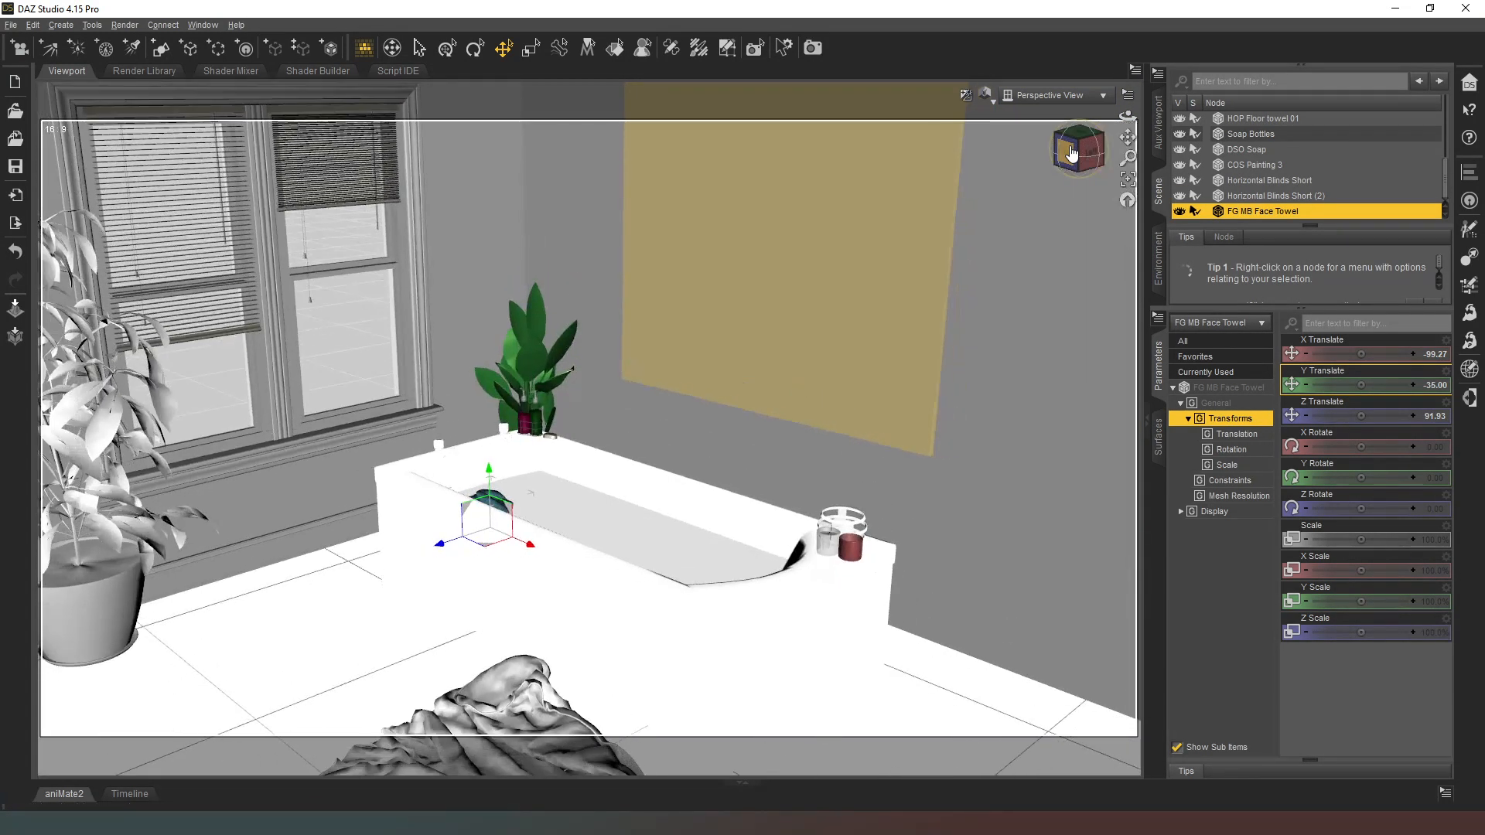
pyautogui.scroll(3, 1071, 153)
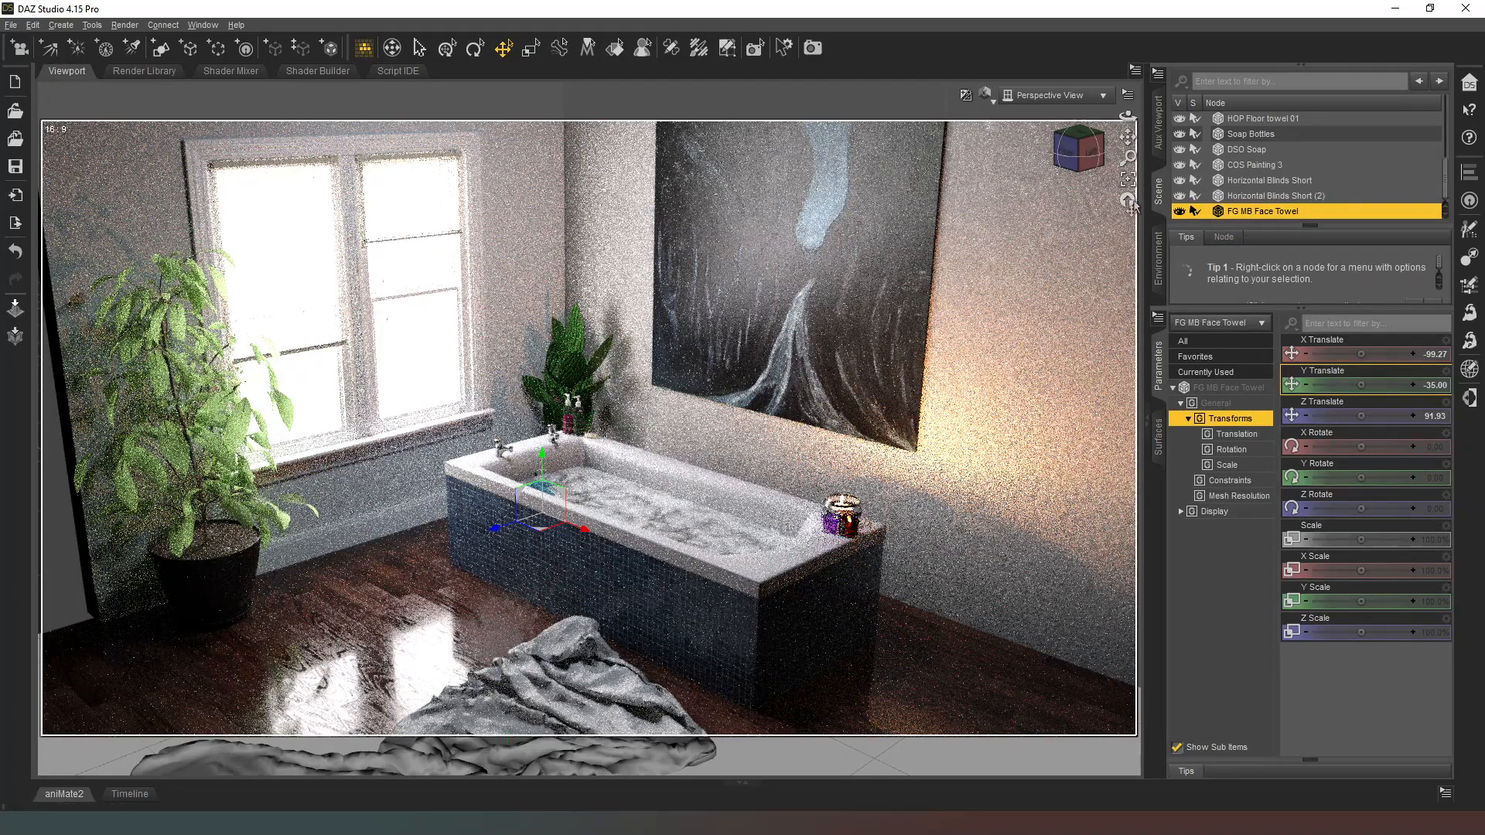
pyautogui.click(615, 48)
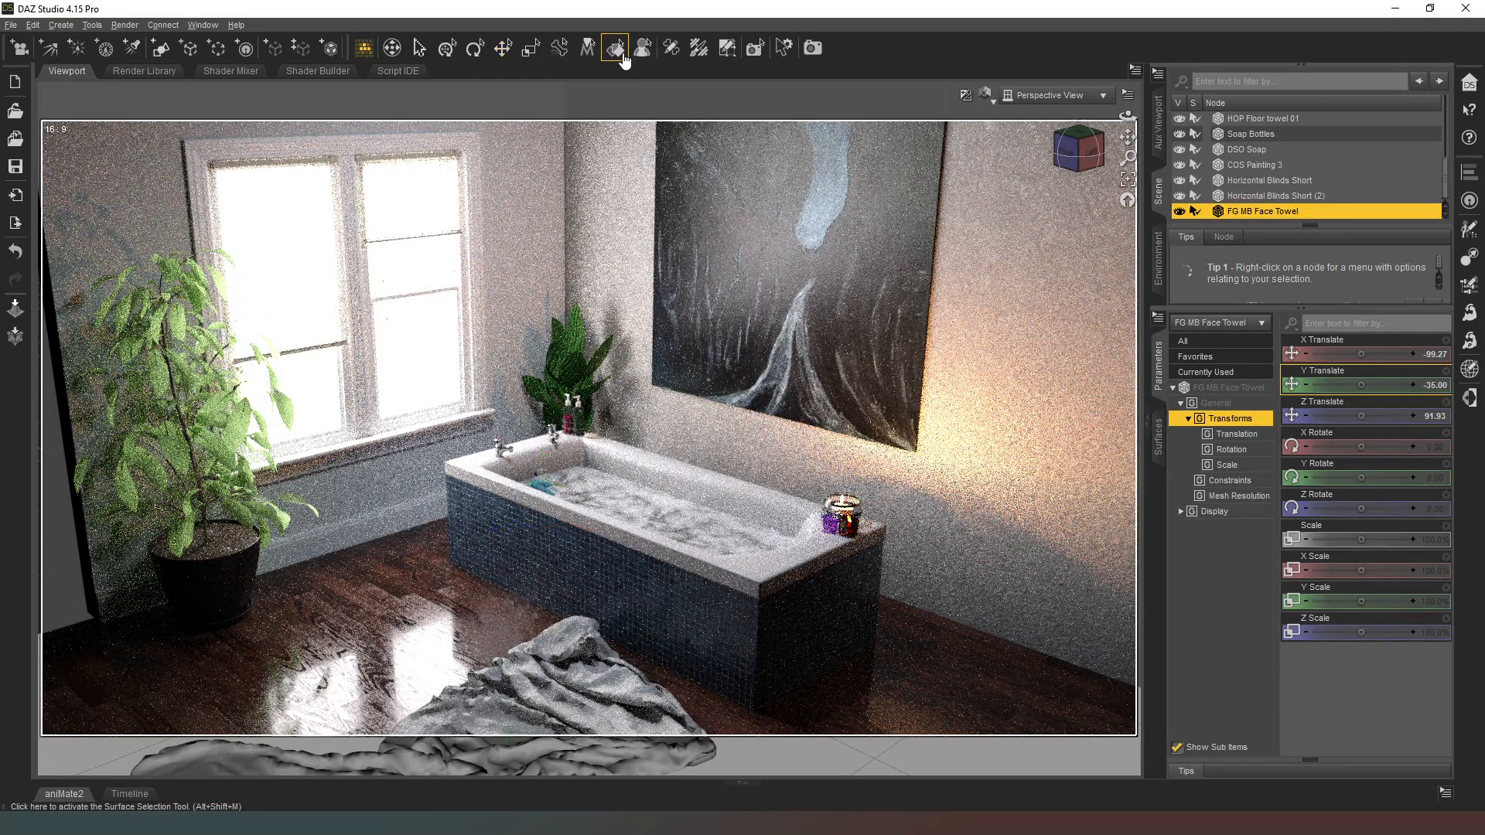
pyautogui.click(418, 381)
pyautogui.scroll(4, 1241, 133)
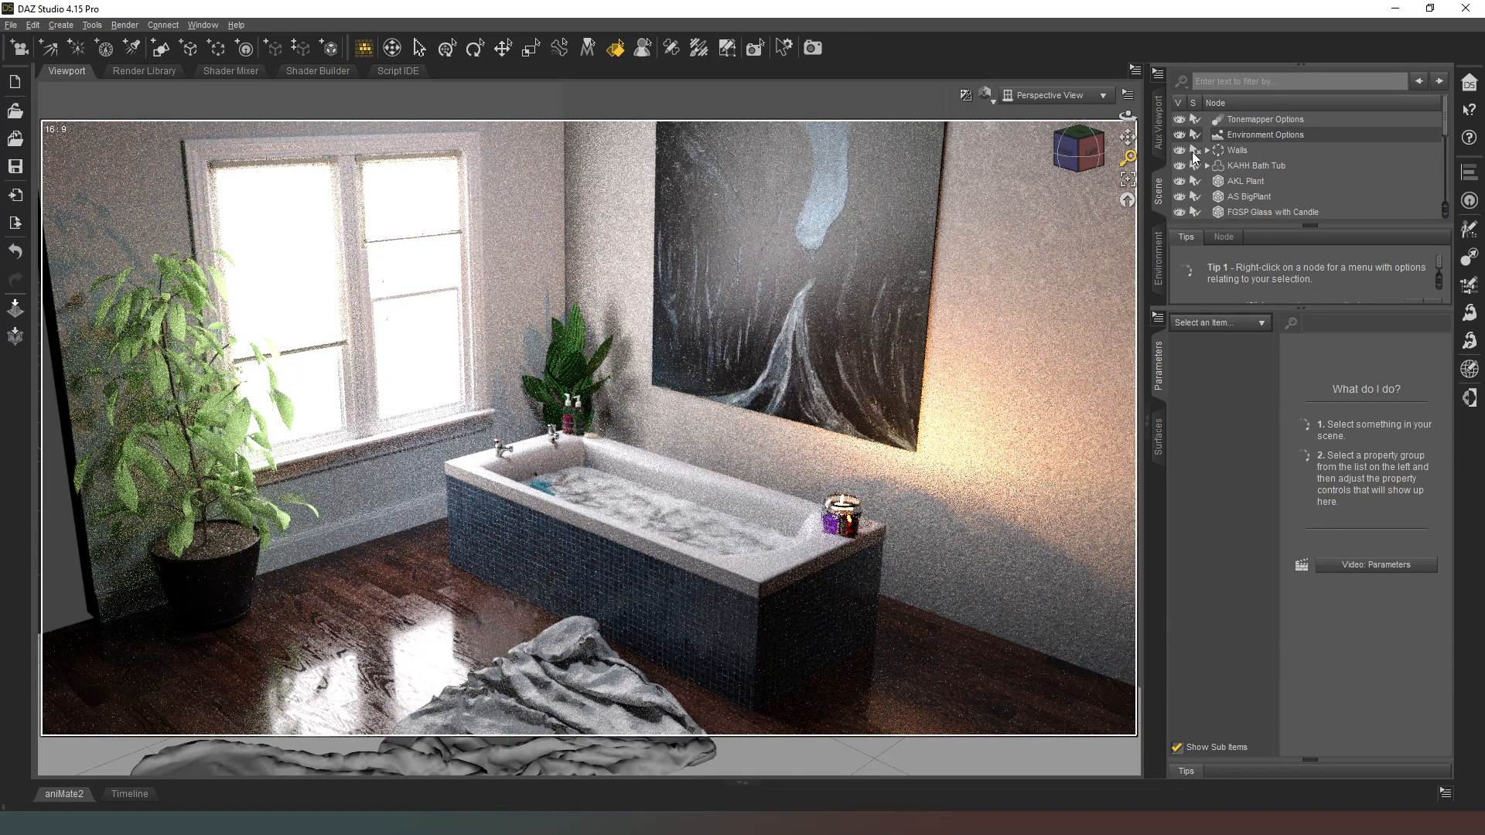
pyautogui.click(1207, 150)
pyautogui.click(1248, 196)
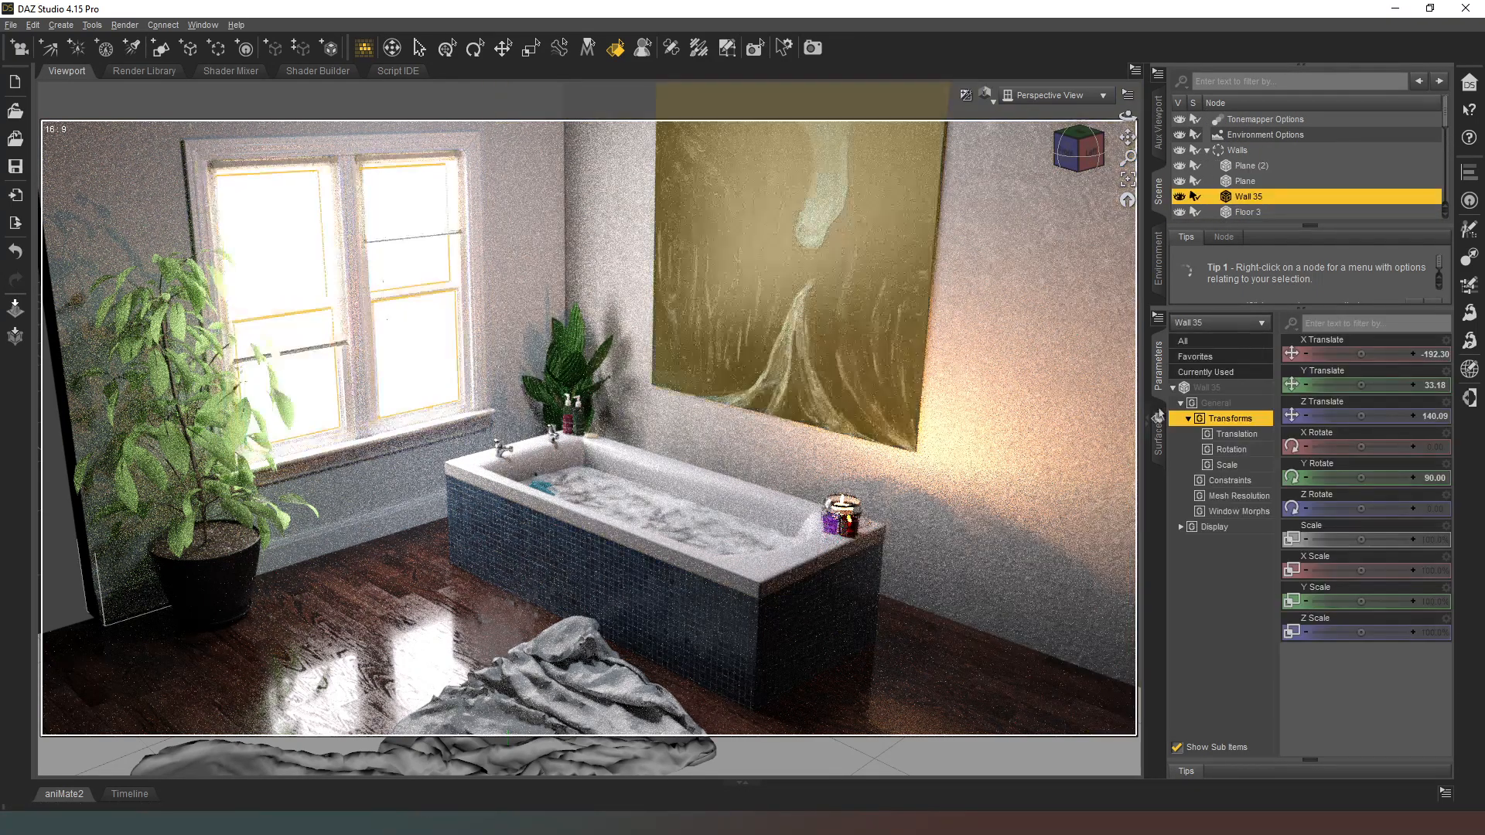
pyautogui.click(1158, 437)
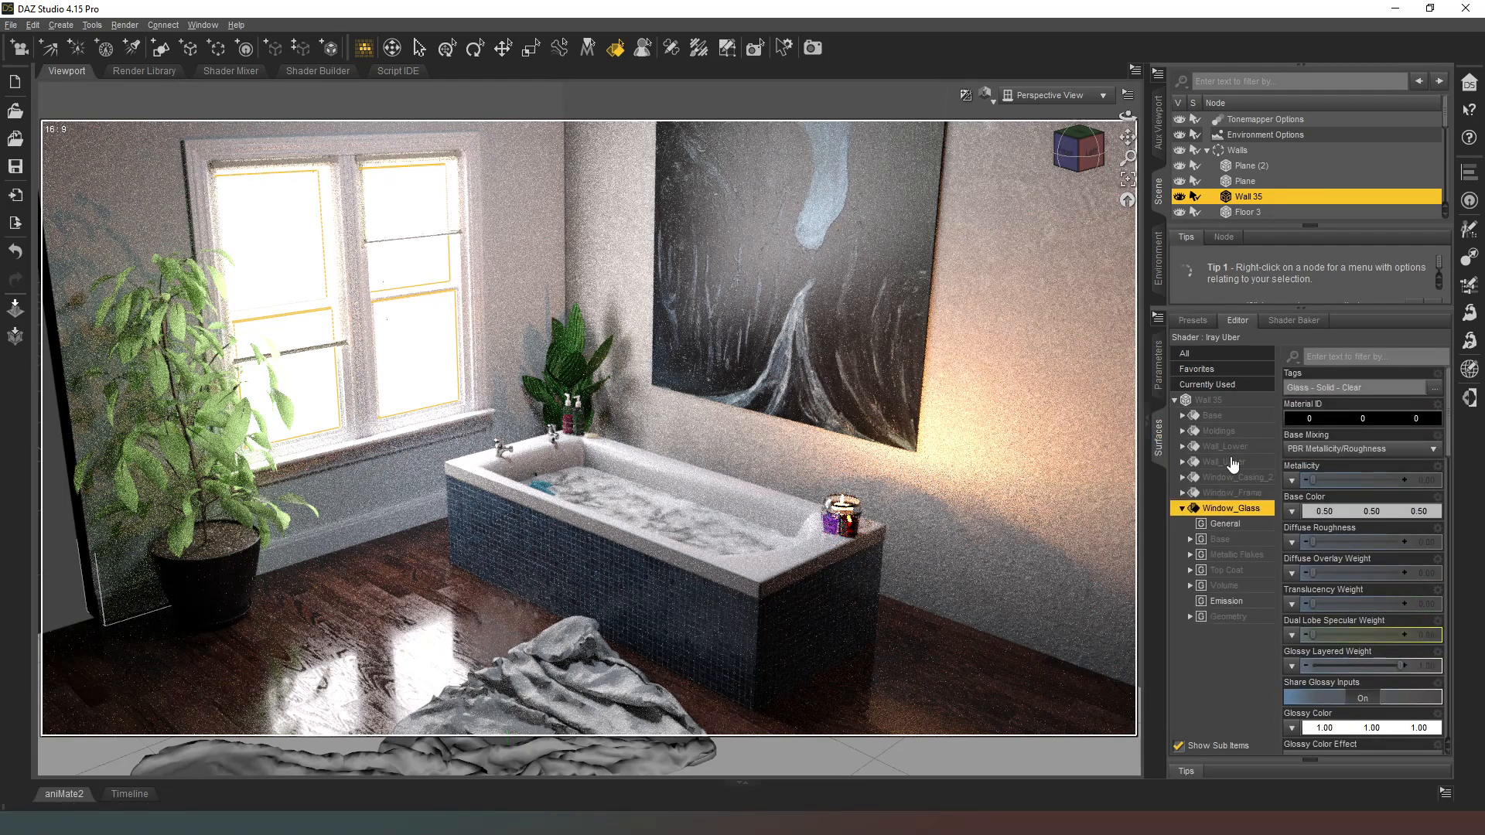
pyautogui.click(1243, 602)
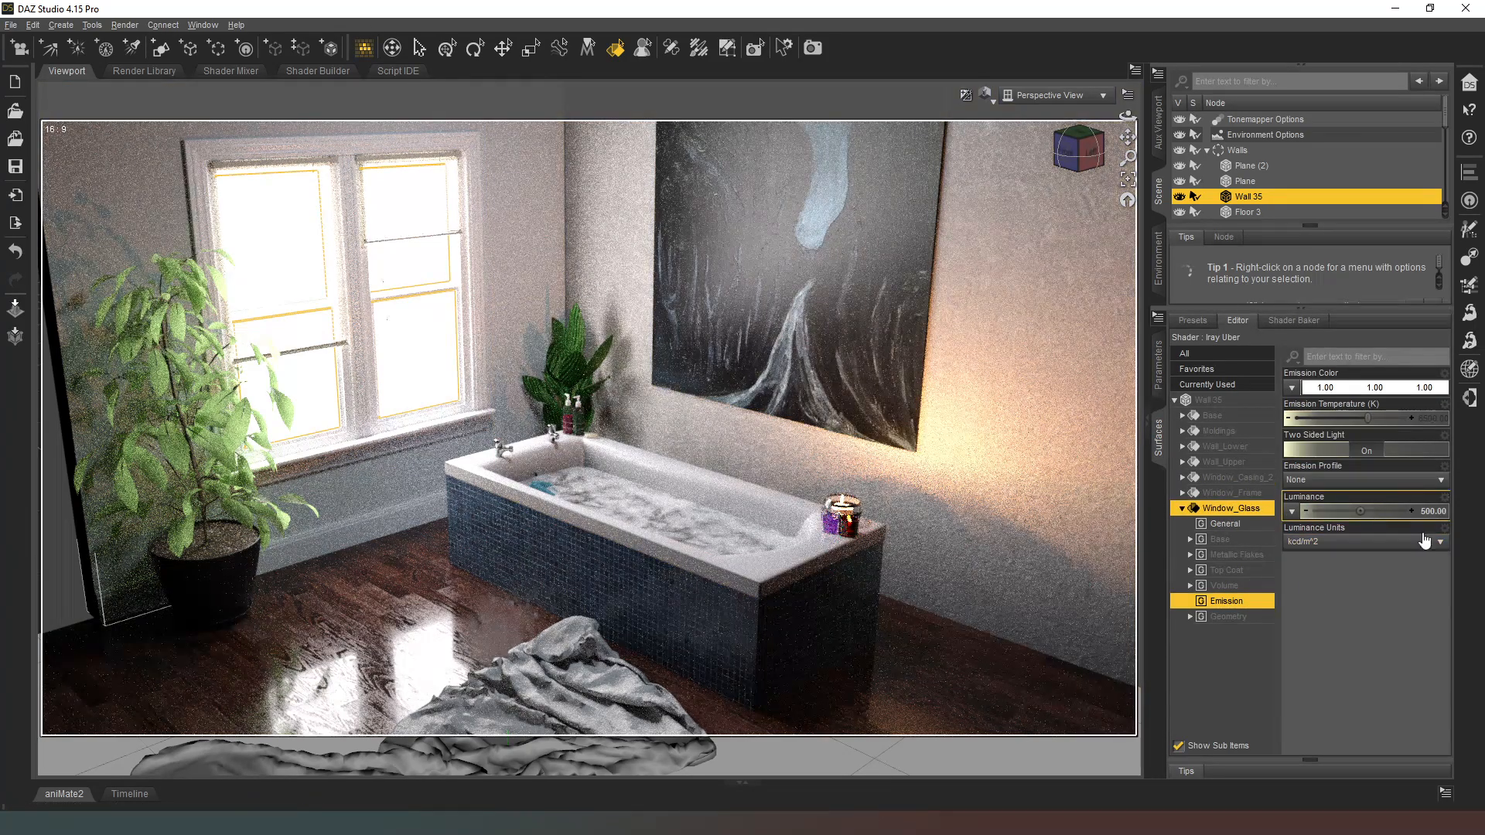
# Step: Set the window glass's emission Luminance to 800 and raise it further to 1000
pyautogui.click(1434, 513)
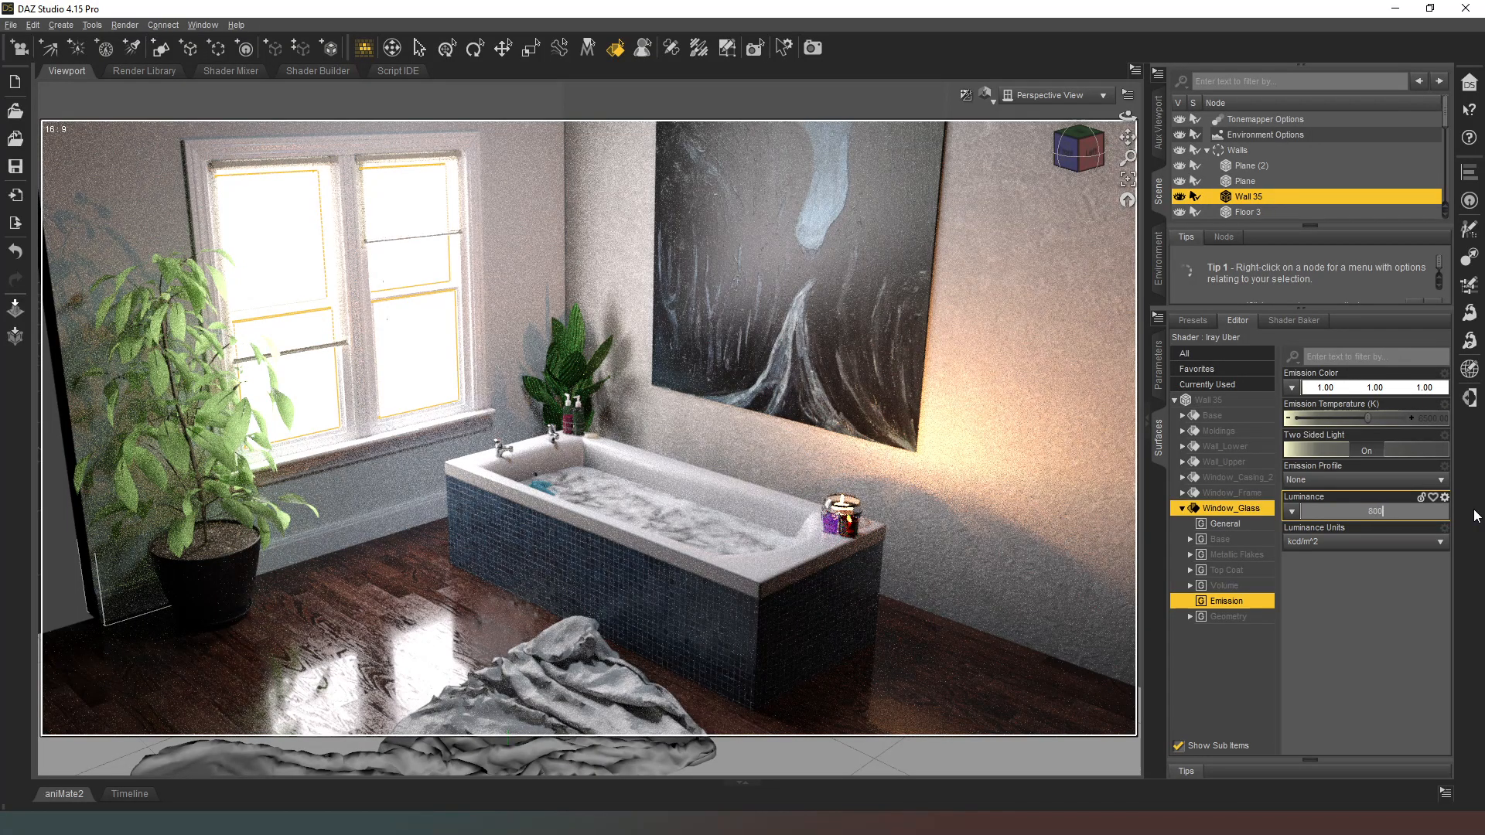
pyautogui.write('800')
pyautogui.press('Return')
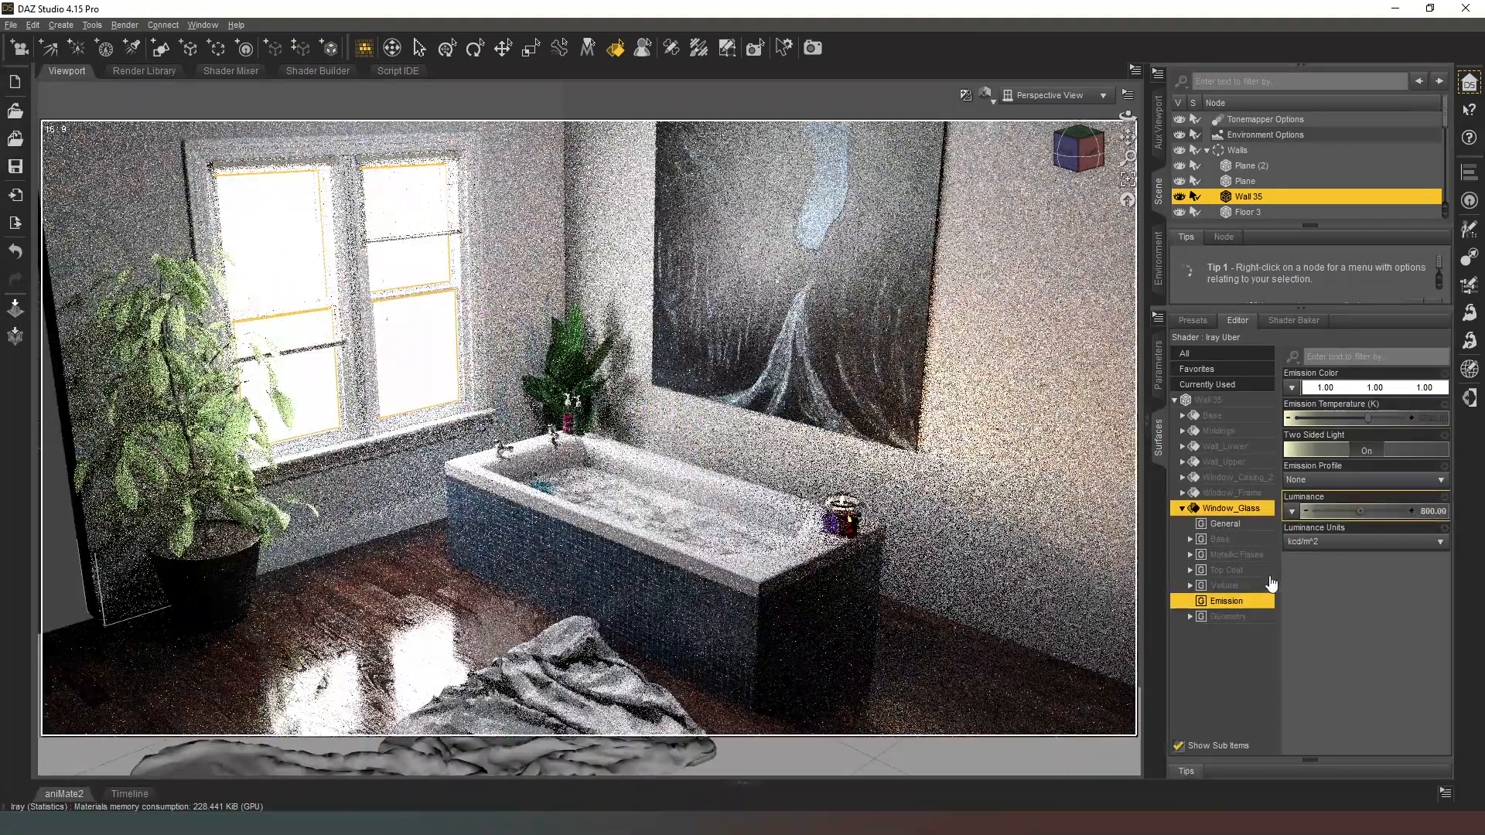
pyautogui.click(1426, 515)
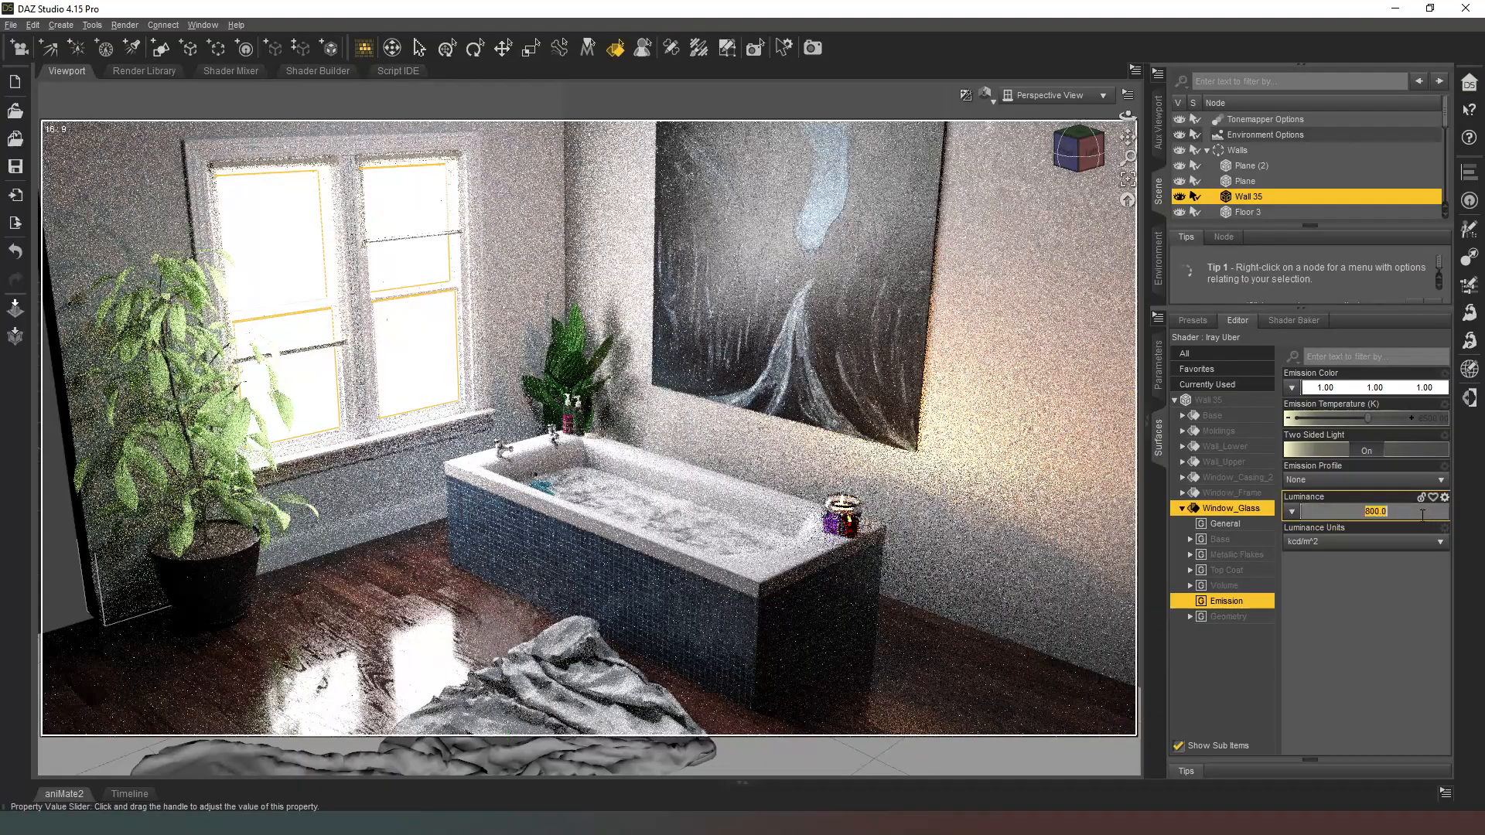
pyautogui.write('1000')
pyautogui.press('Return')
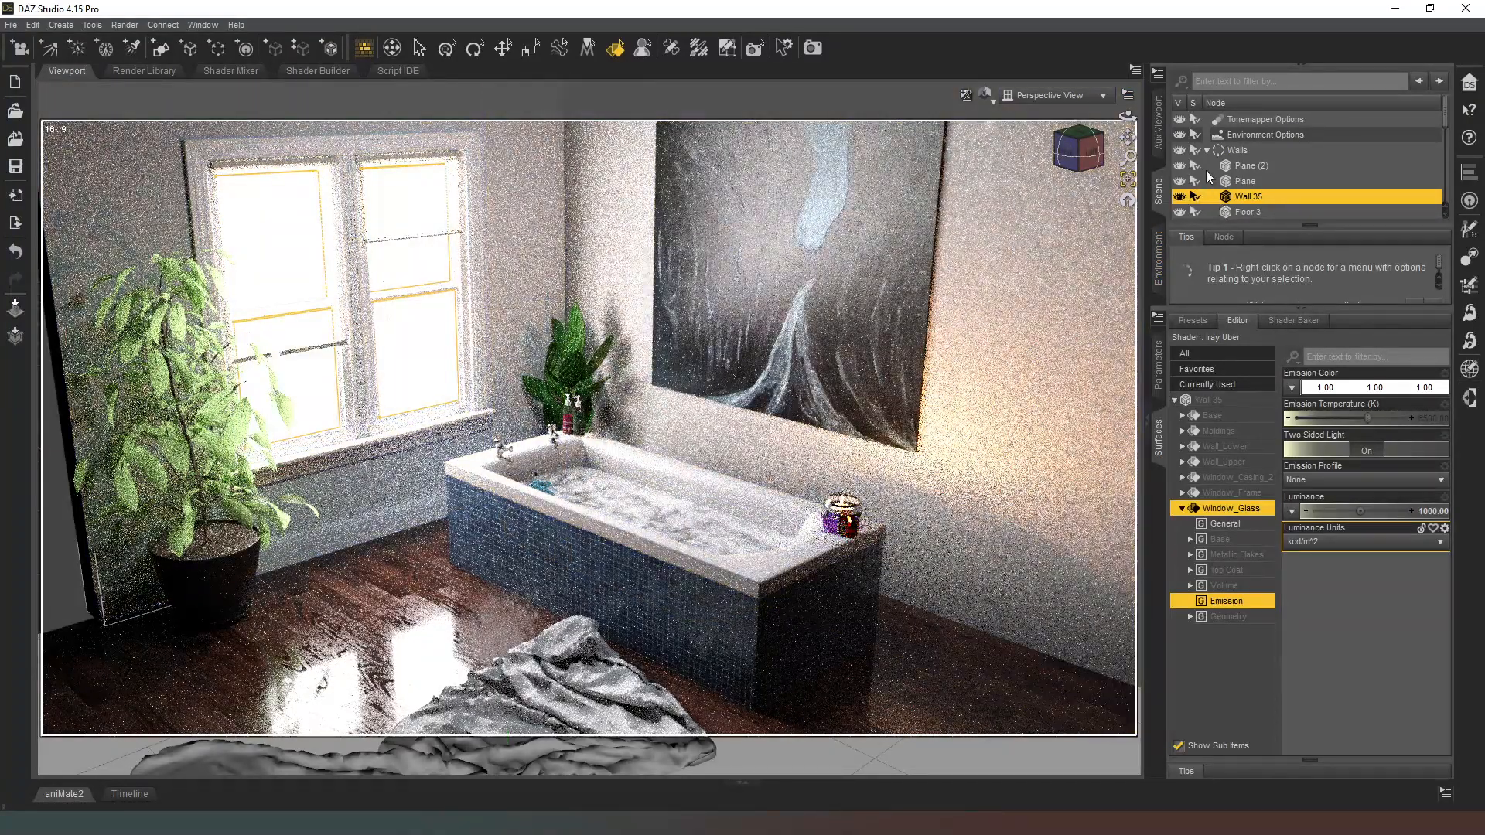
pyautogui.click(1207, 150)
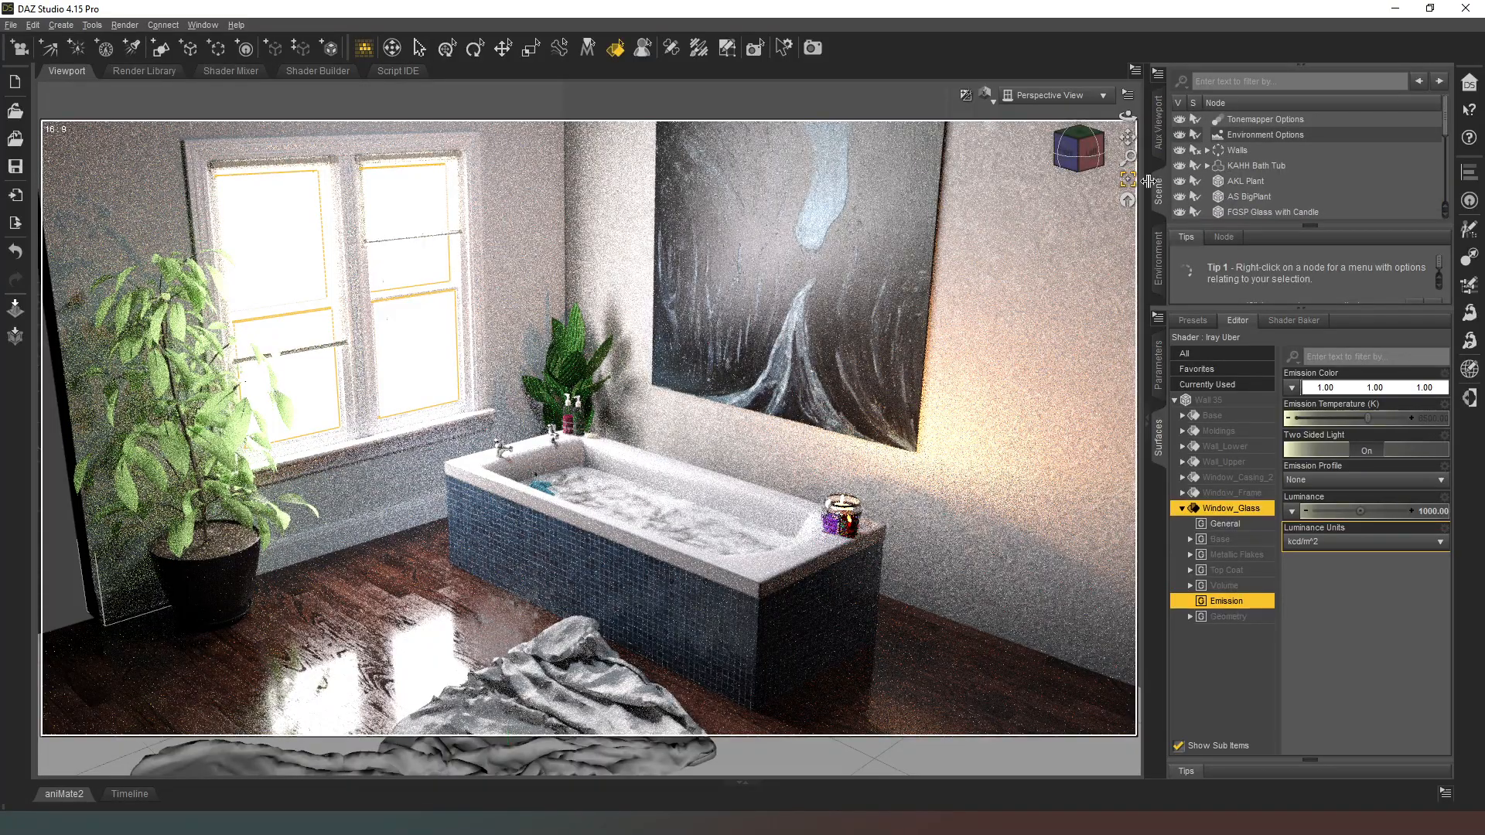
# Step: Set the emission Luminance of the ceiling light panel, Plane (2), to 2000
pyautogui.moveTo(1127, 137); pyautogui.dragTo(1114, 340)
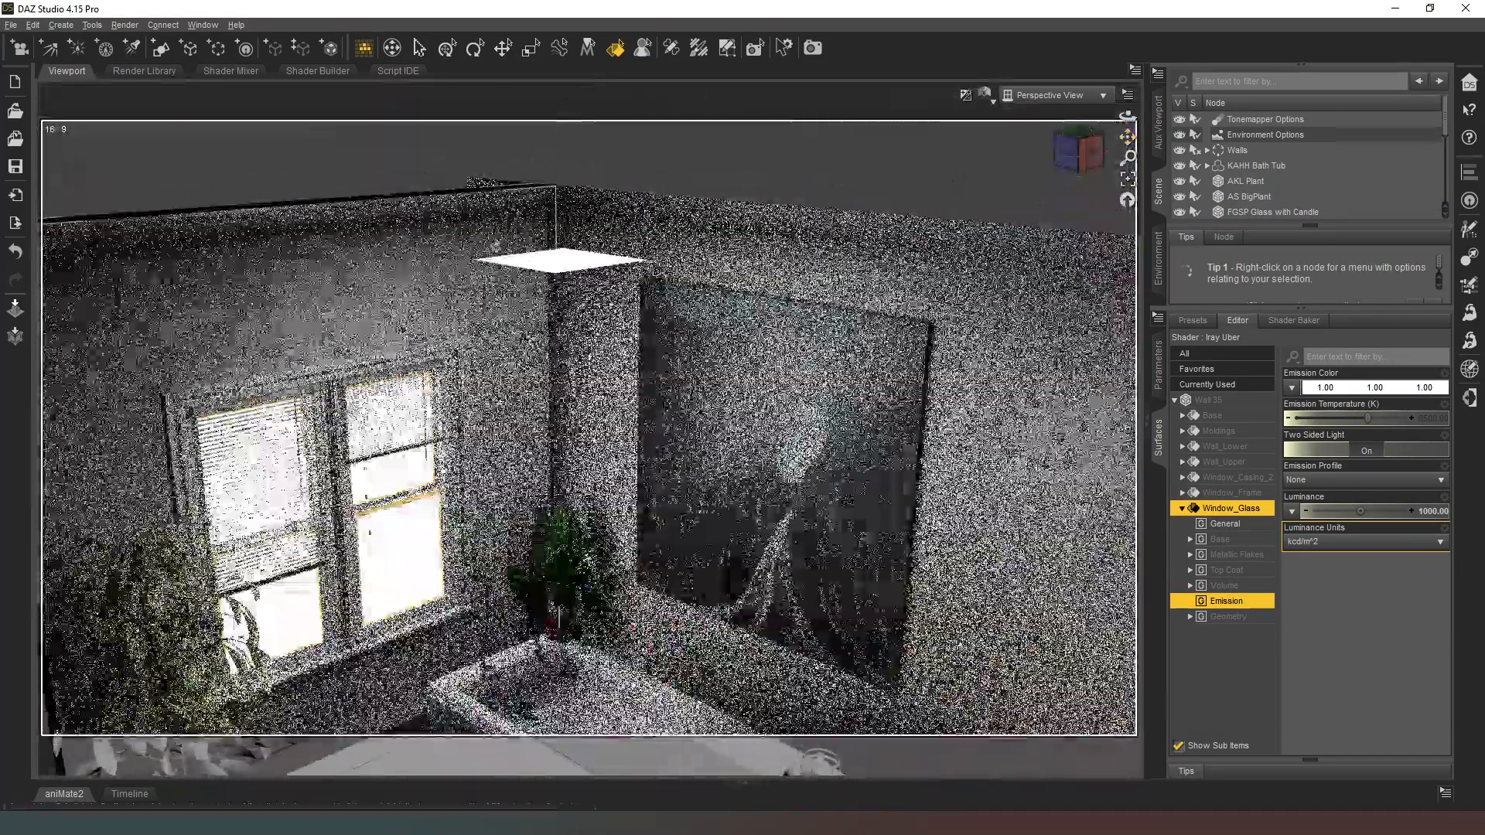
pyautogui.click(599, 154)
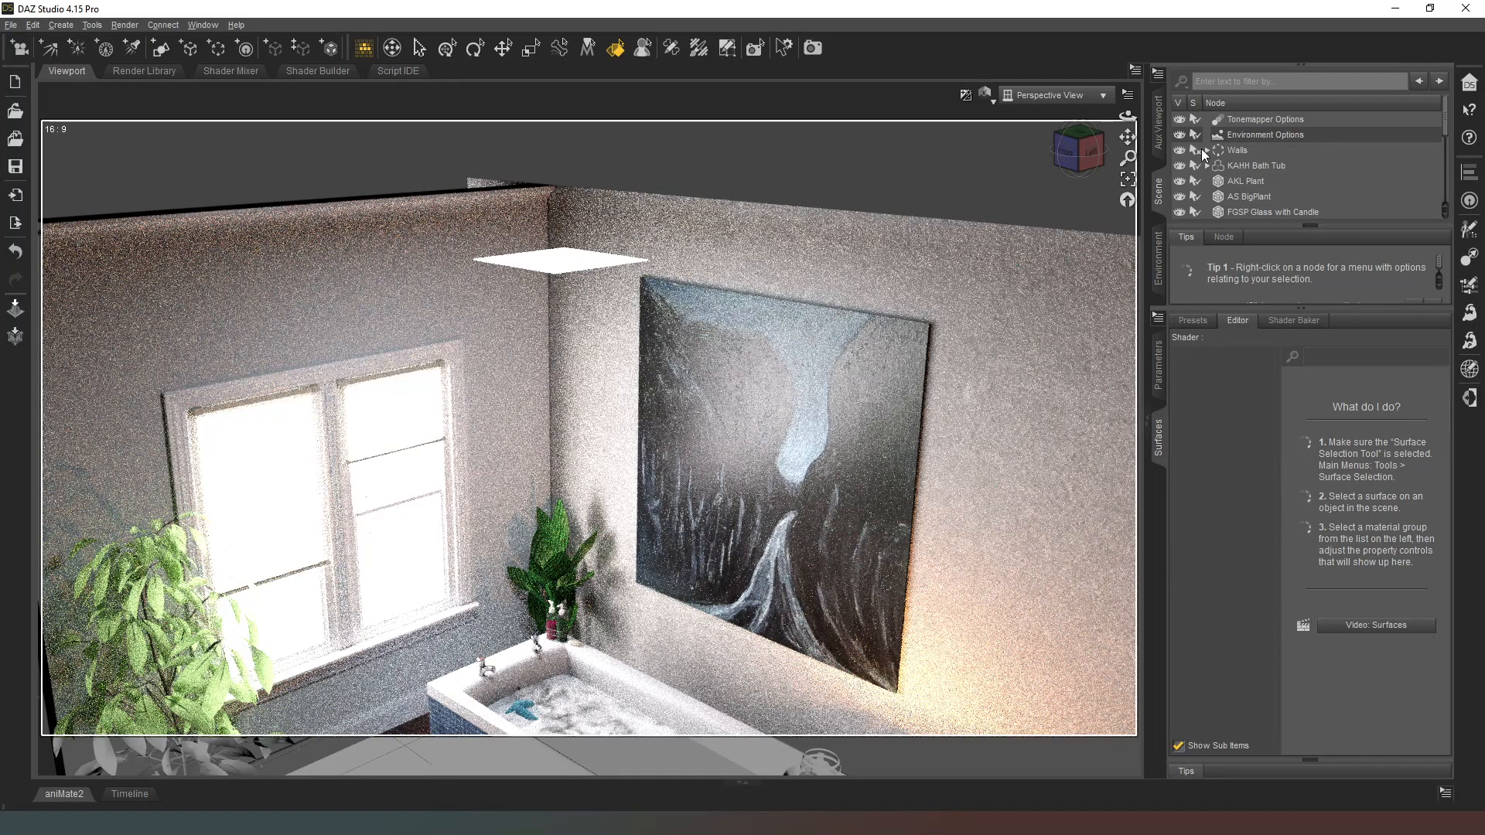
pyautogui.click(573, 271)
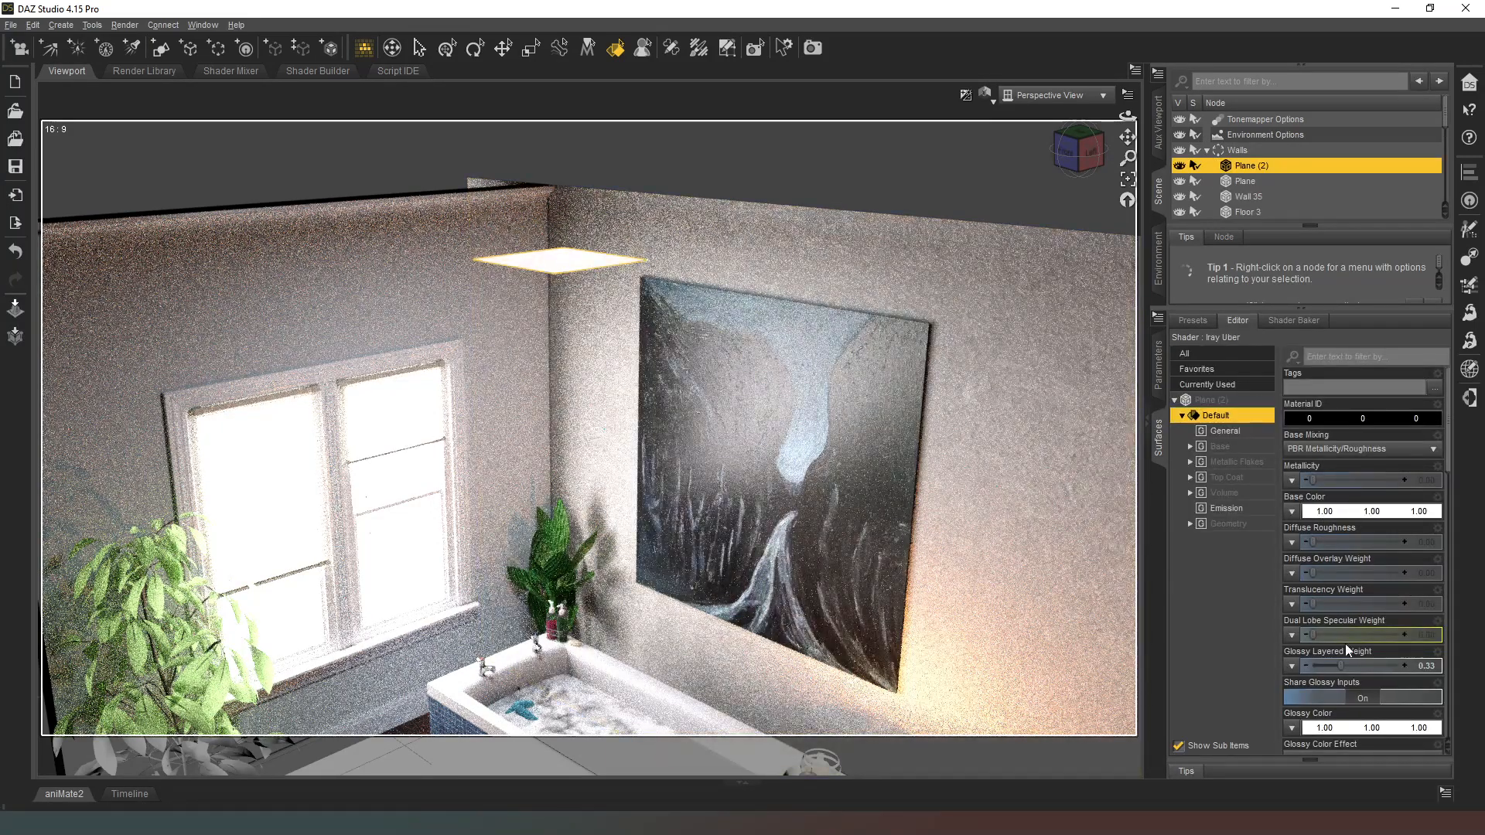
pyautogui.click(1234, 512)
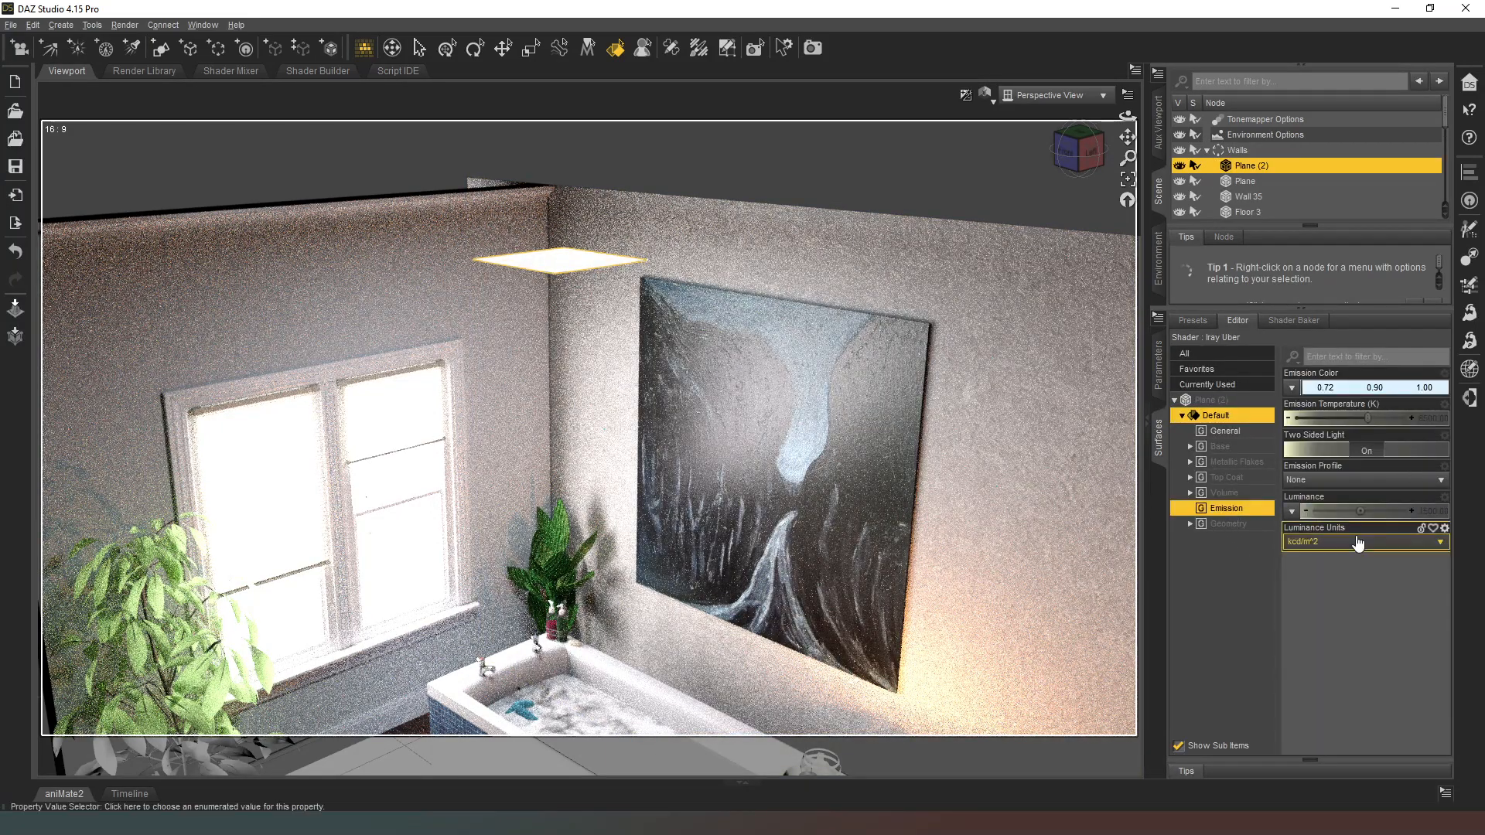
pyautogui.click(1433, 510)
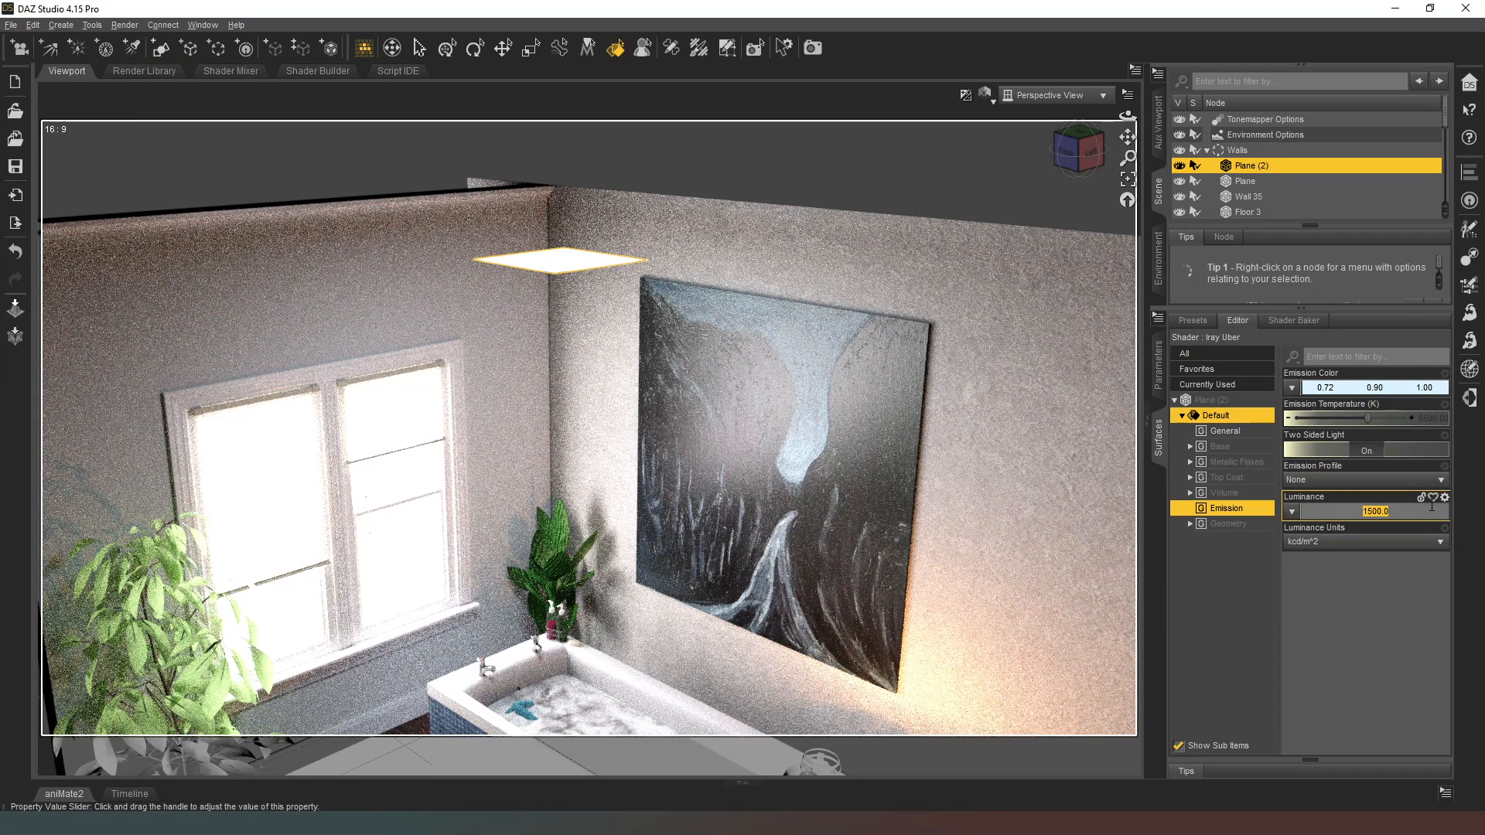
pyautogui.write('2000')
pyautogui.press('Return')
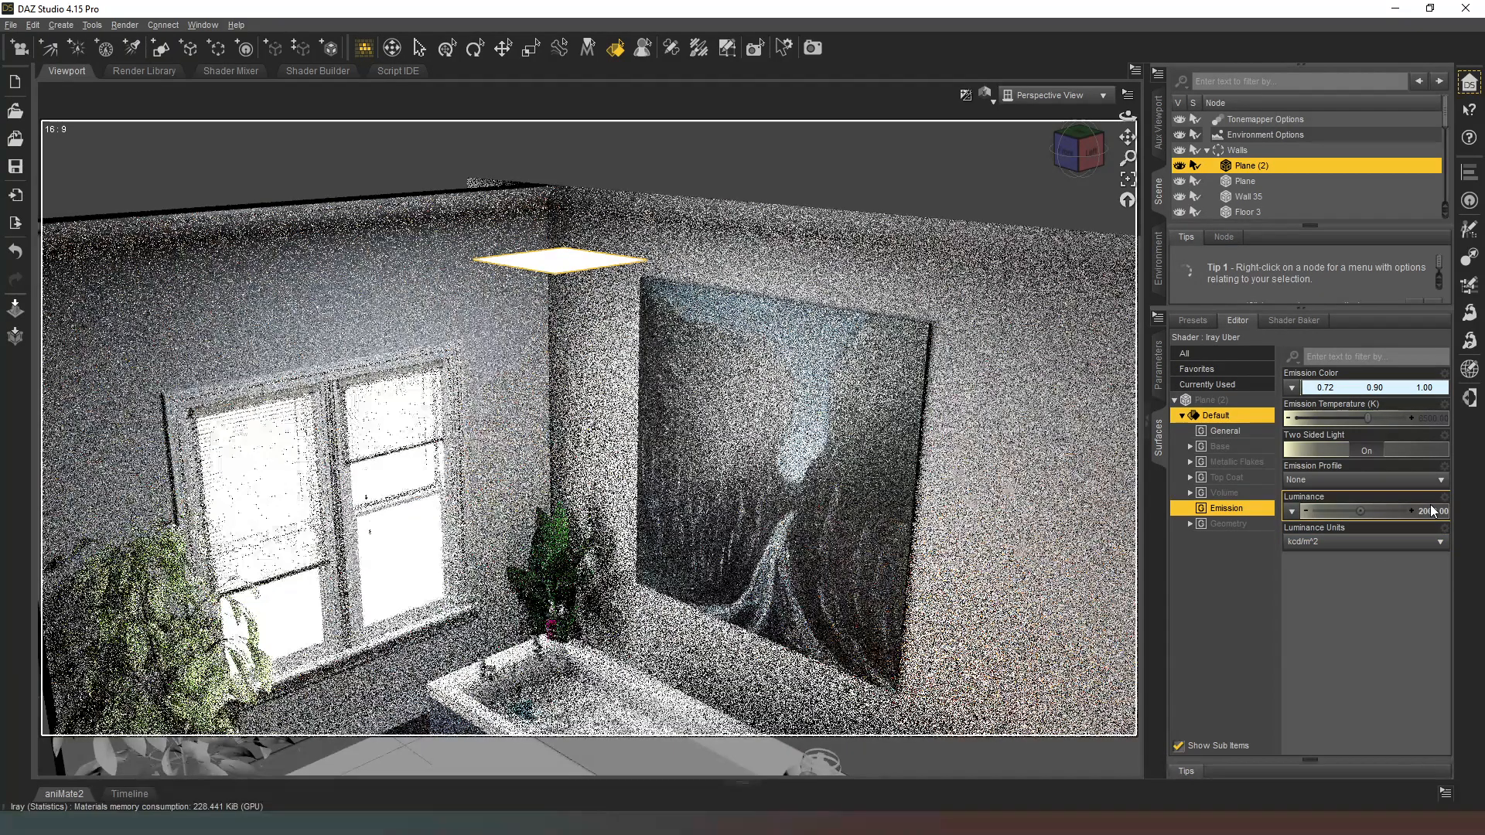
# Step: Move KAHH Bath Tub and all the scene items listed below it into the Walls group
pyautogui.moveTo(1127, 137); pyautogui.dragTo(1127, 63)
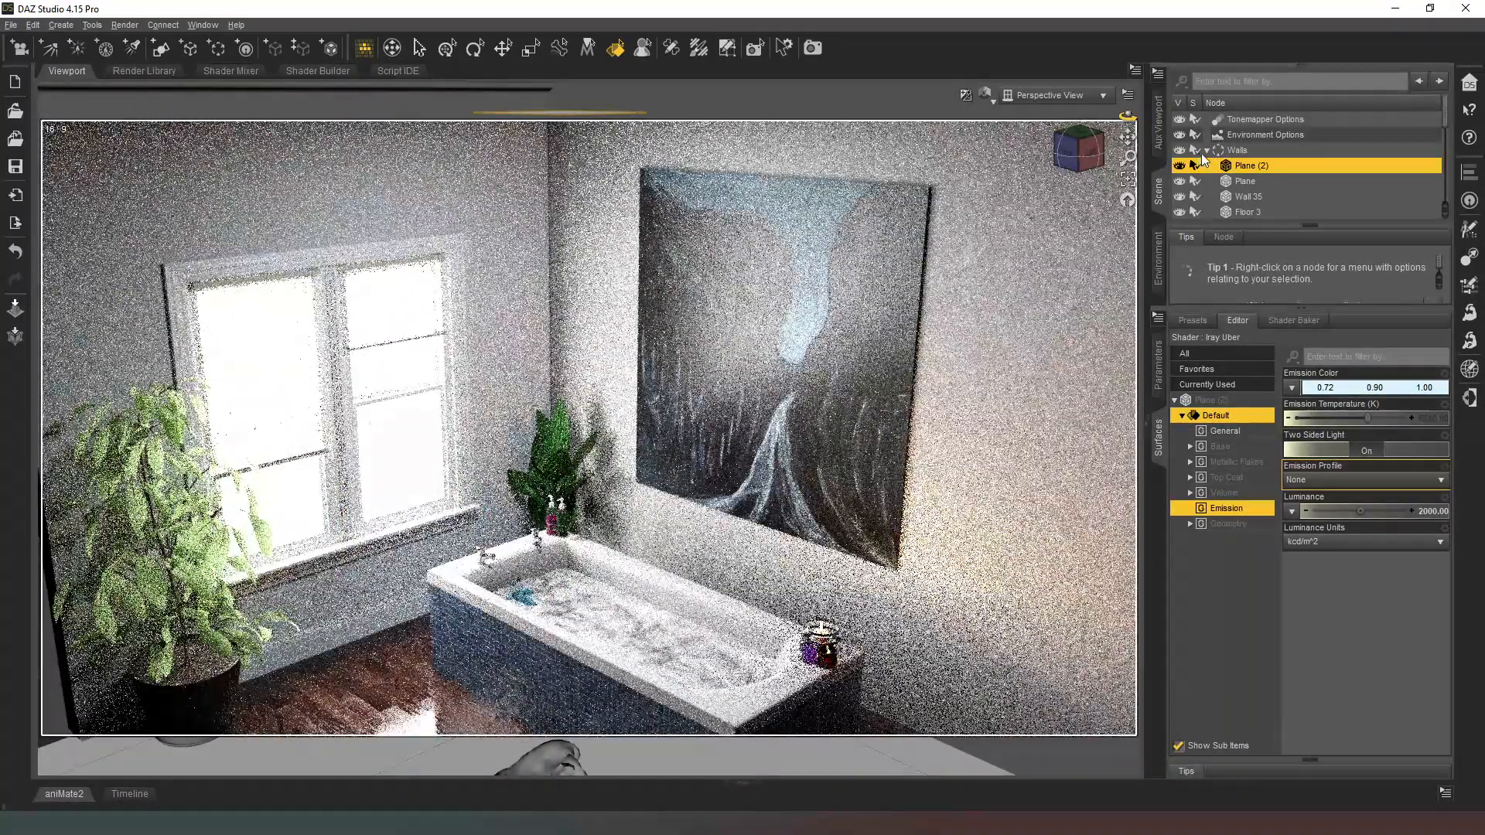
pyautogui.click(1205, 150)
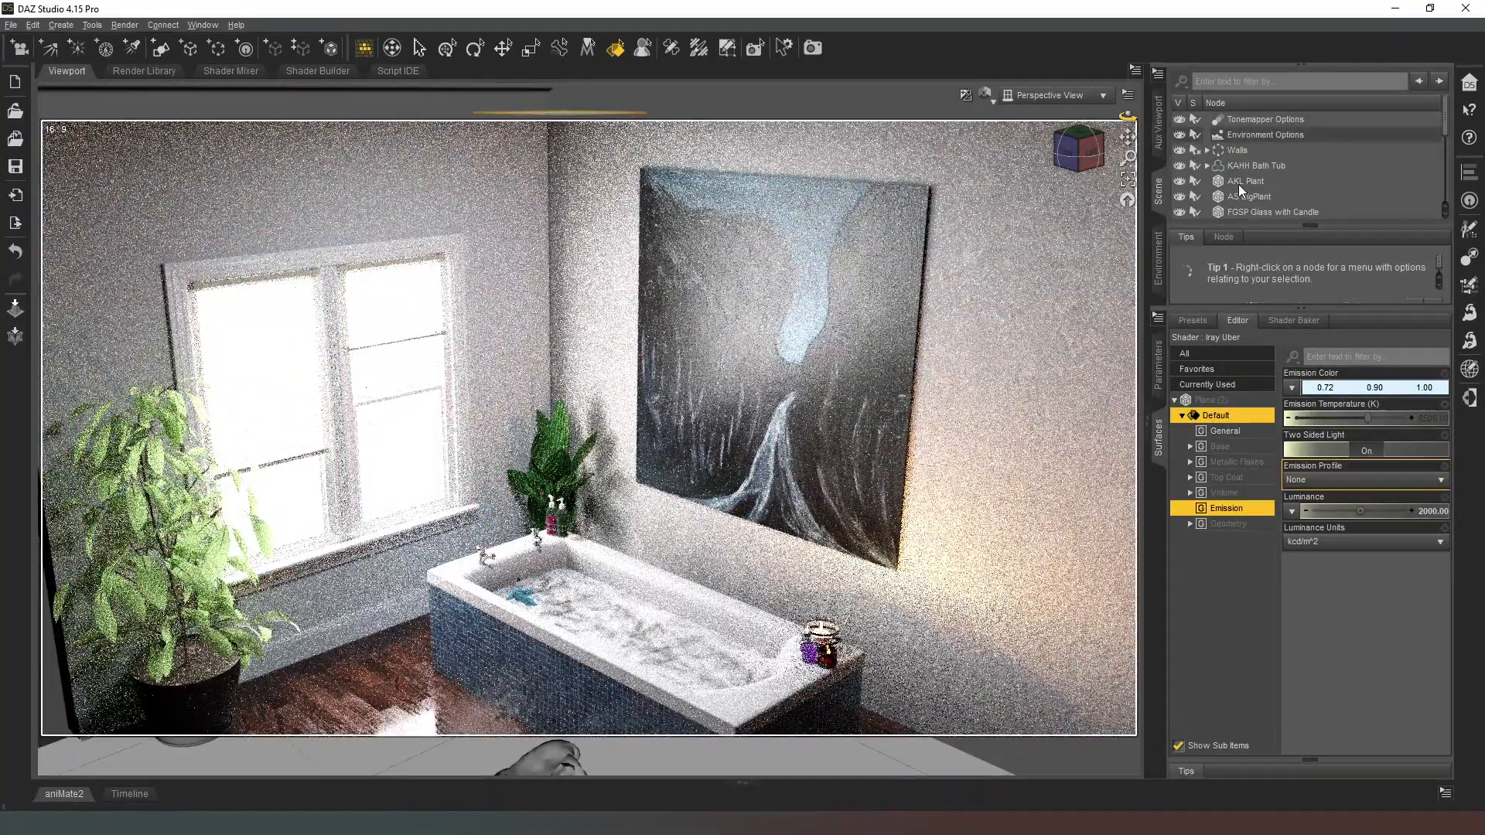
pyautogui.click(1252, 168)
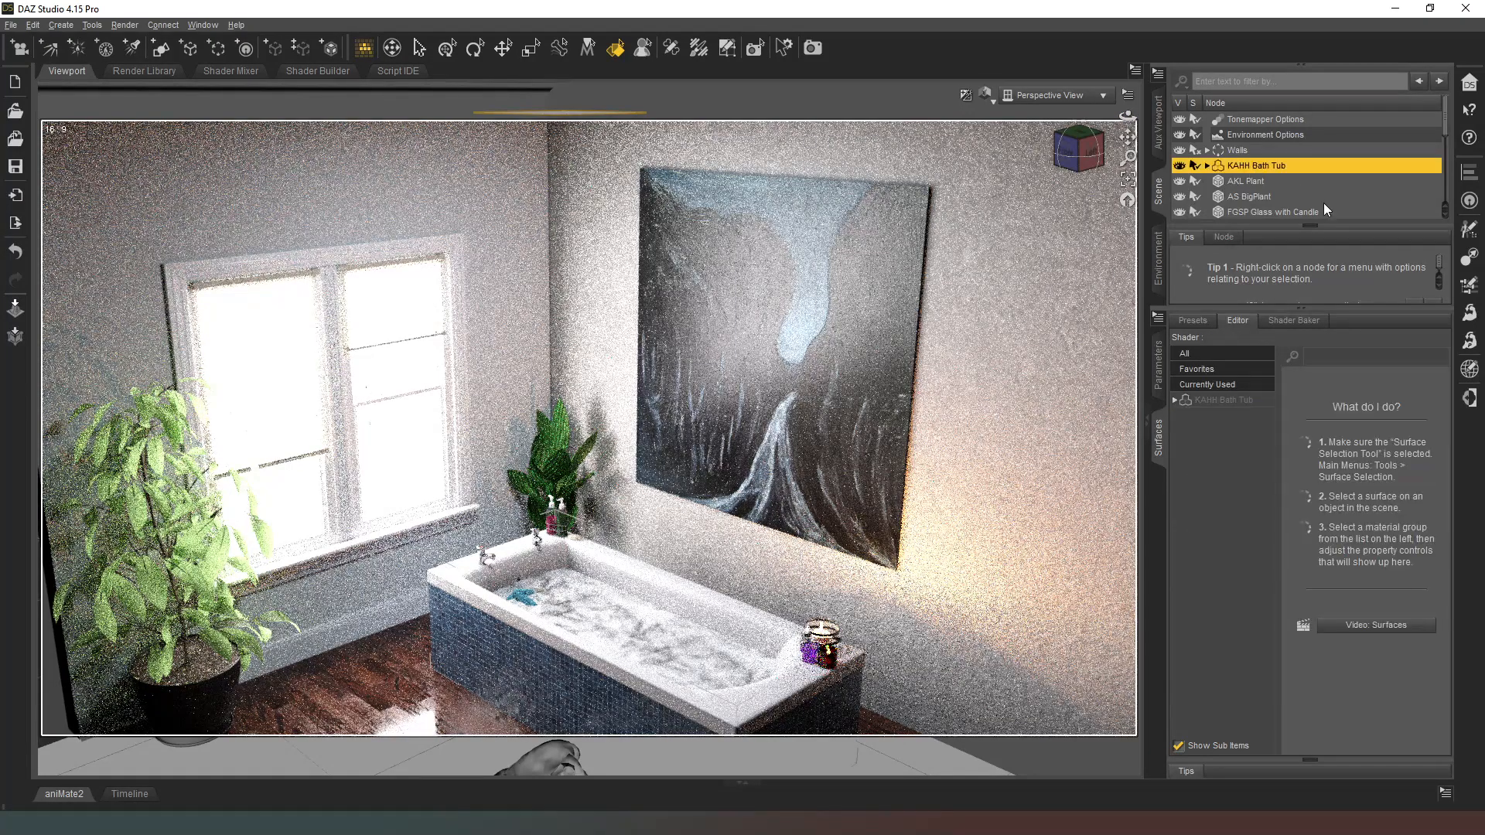
pyautogui.scroll(-5, 1324, 205)
pyautogui.keyDown('shift'); pyautogui.click(1304, 210); pyautogui.keyUp('shift')
pyautogui.scroll(5, 1292, 207)
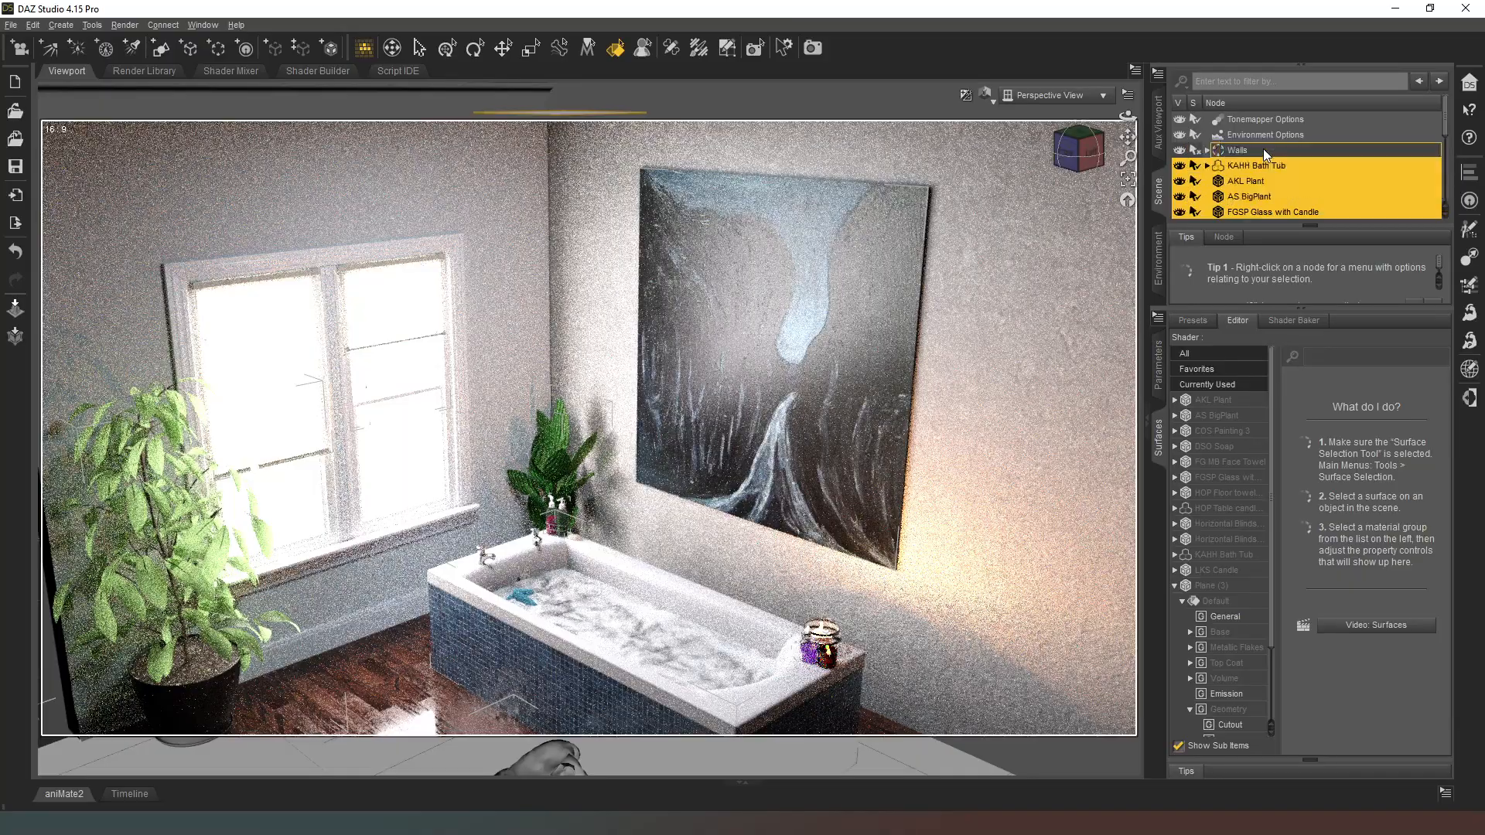
pyautogui.scroll(-5, 1263, 149)
pyautogui.scroll(5, 1247, 130)
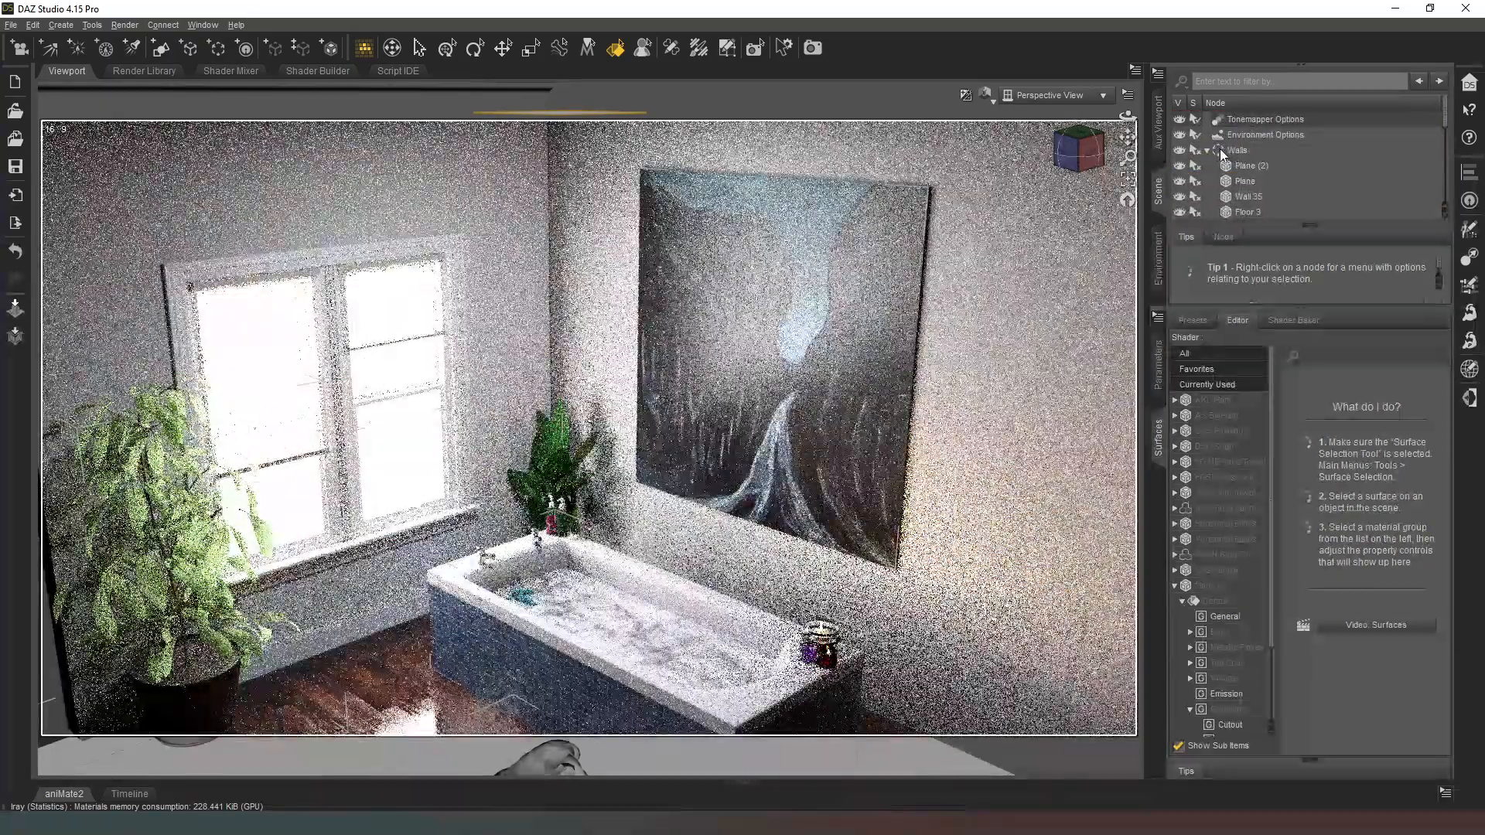
pyautogui.click(1207, 150)
pyautogui.moveTo(961, 261); pyautogui.dragTo(961, 157, button='middle')
pyautogui.moveTo(995, 437); pyautogui.dragTo(995, 377, button='middle')
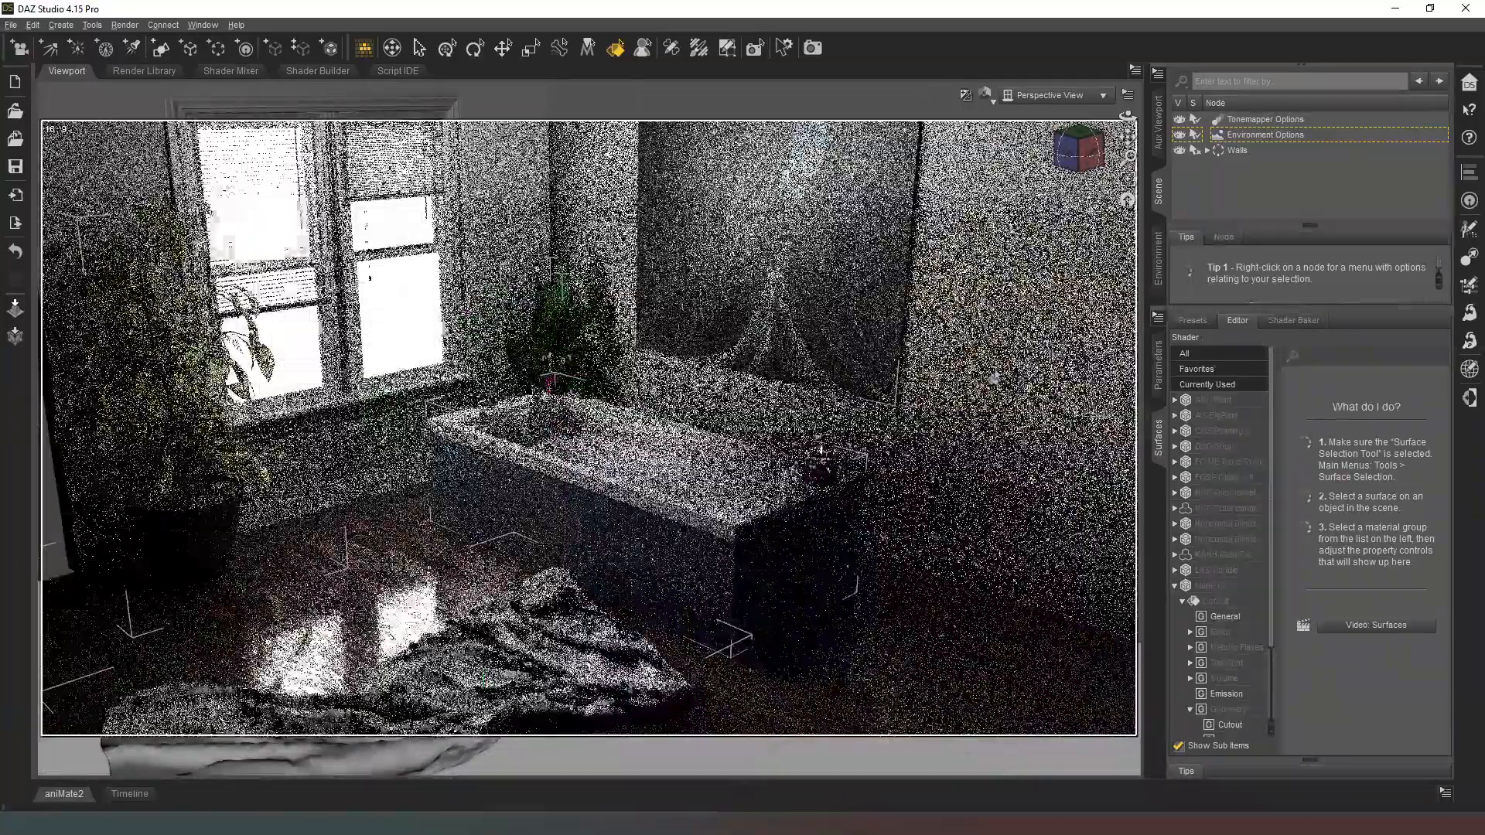
pyautogui.click(995, 377)
pyautogui.moveTo(825, 580); pyautogui.dragTo(825, 646, button='middle')
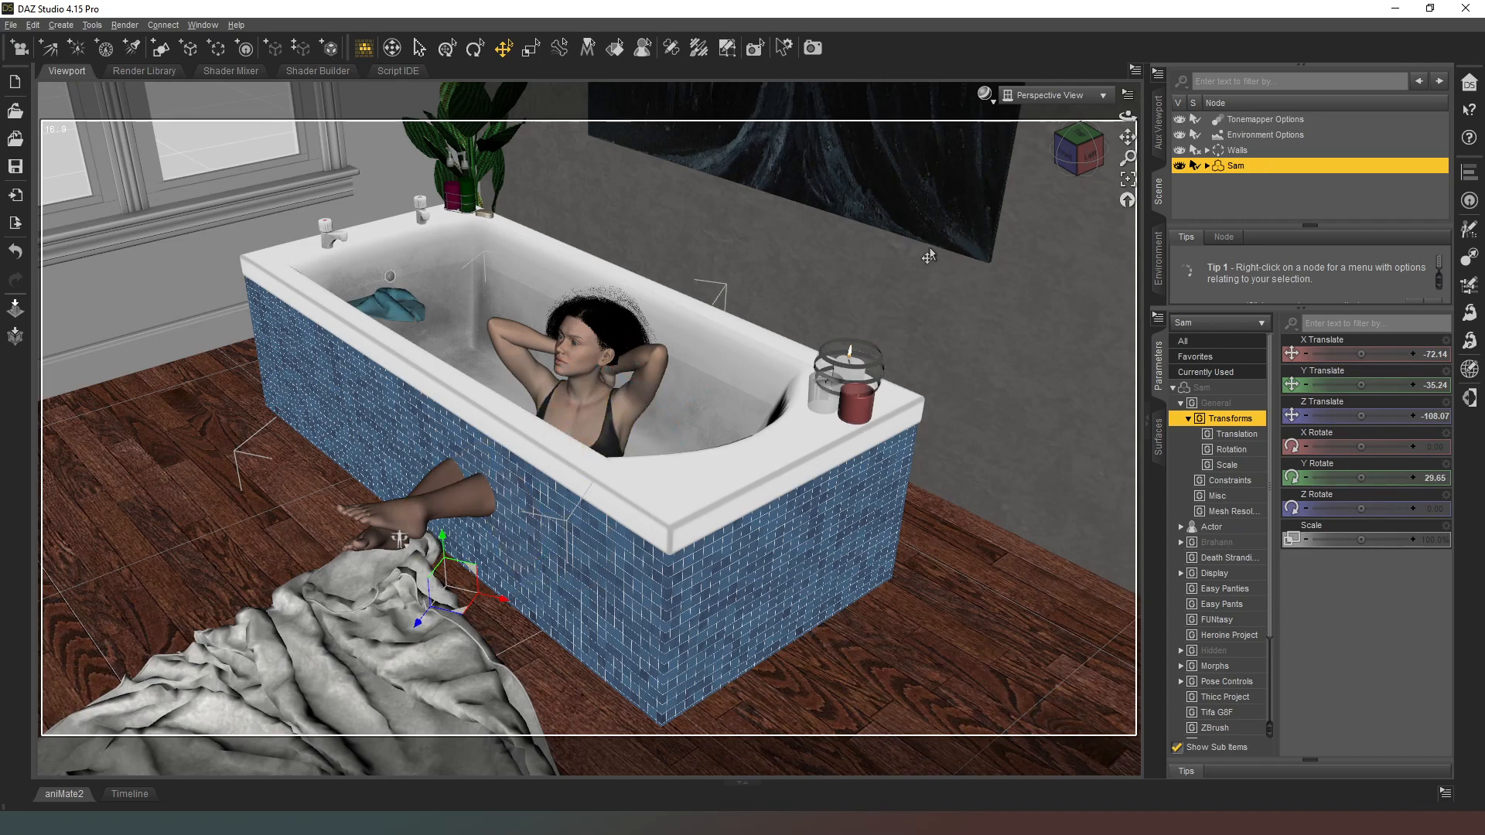
# Step: Raise the whole female figure in the bathtub to a Y Translate of about -8.68
pyautogui.moveTo(1070, 147); pyautogui.dragTo(953, 243)
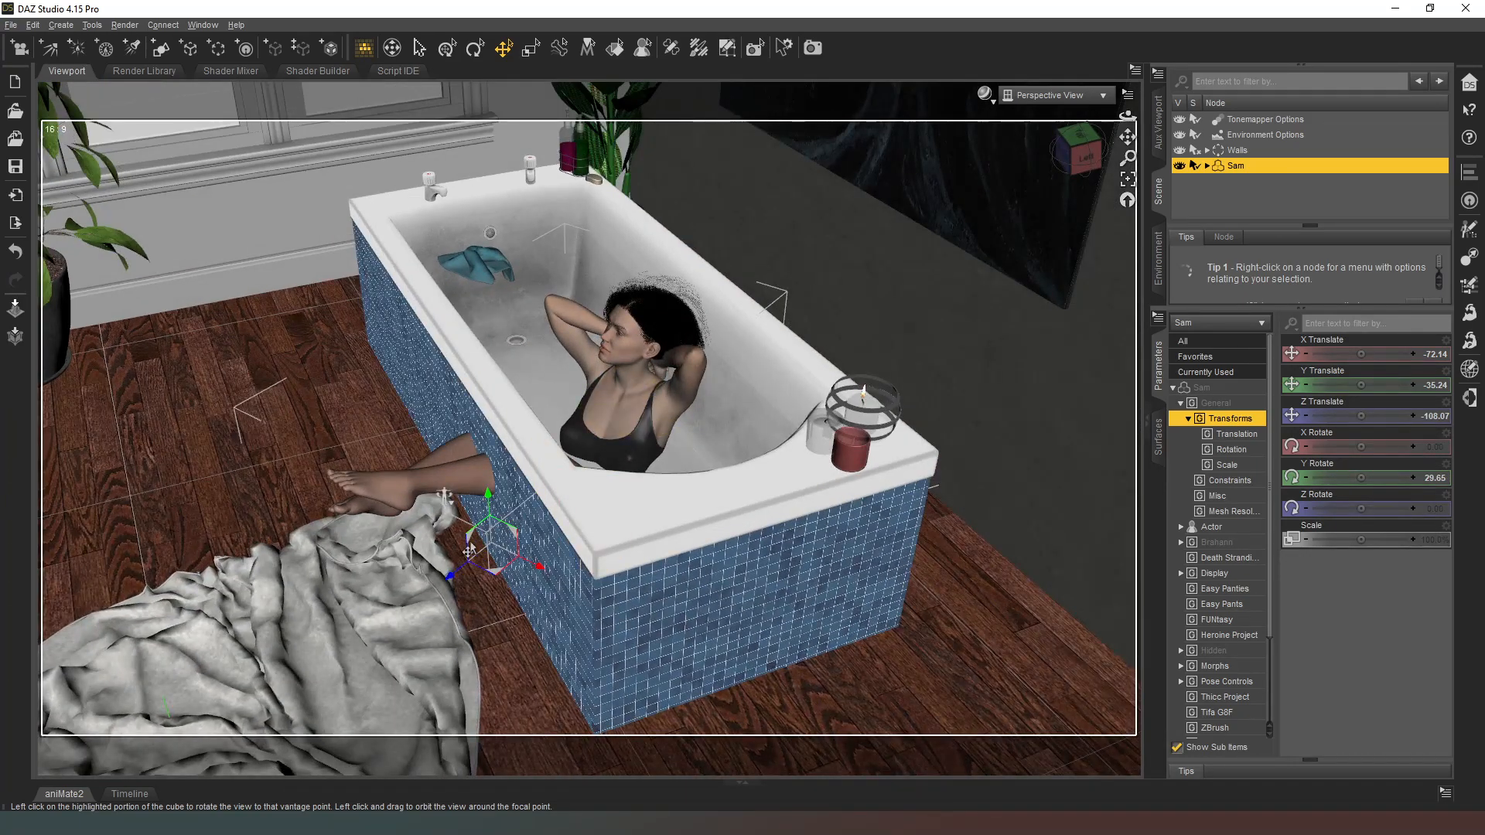
pyautogui.moveTo(493, 485); pyautogui.dragTo(499, 450)
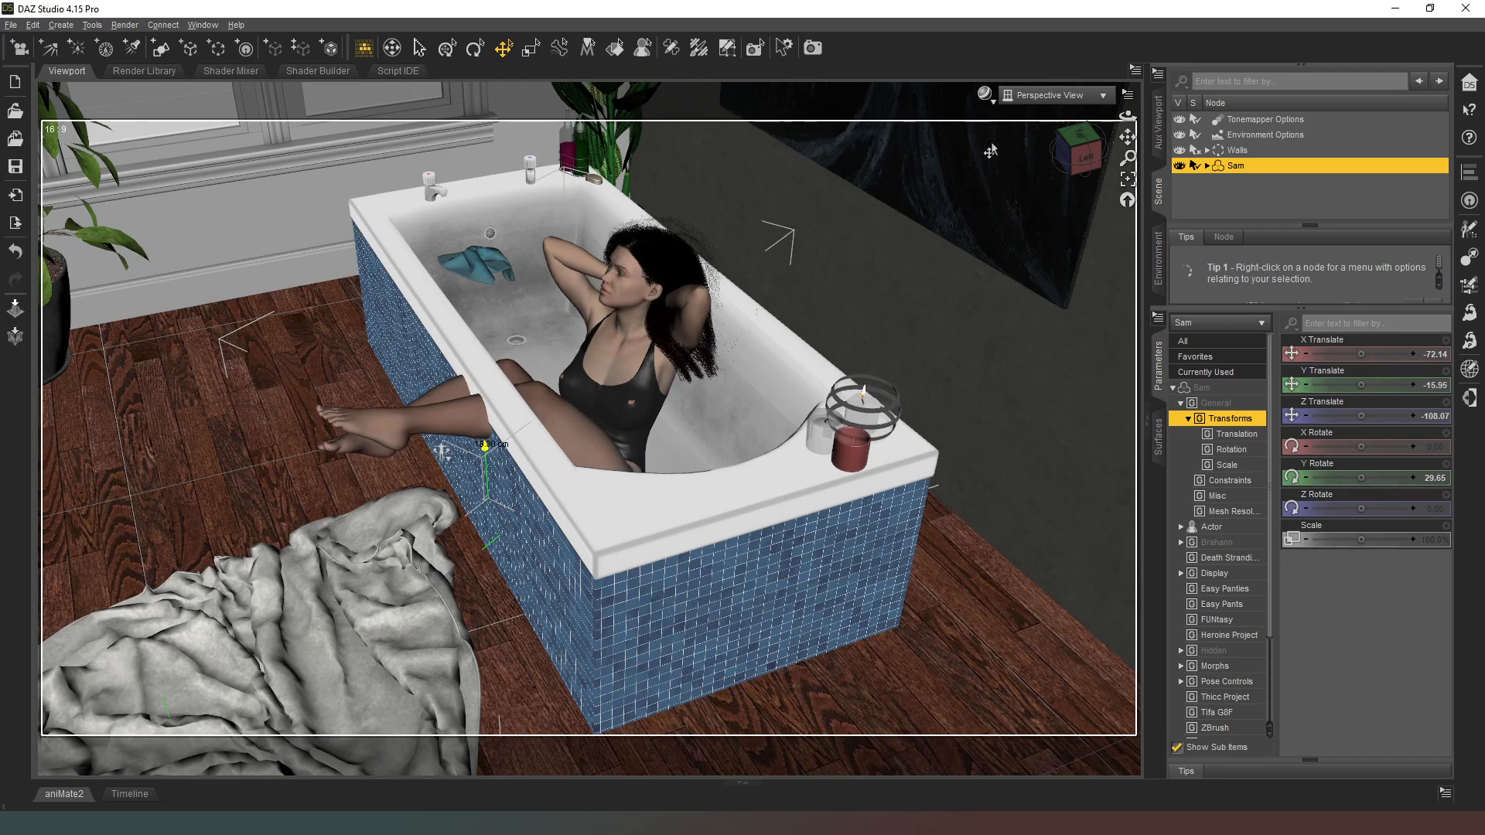
pyautogui.moveTo(1083, 146)
pyautogui.mouseDown()
pyautogui.moveTo(1022, 127)
pyautogui.moveTo(1075, 146)
pyautogui.mouseUp()
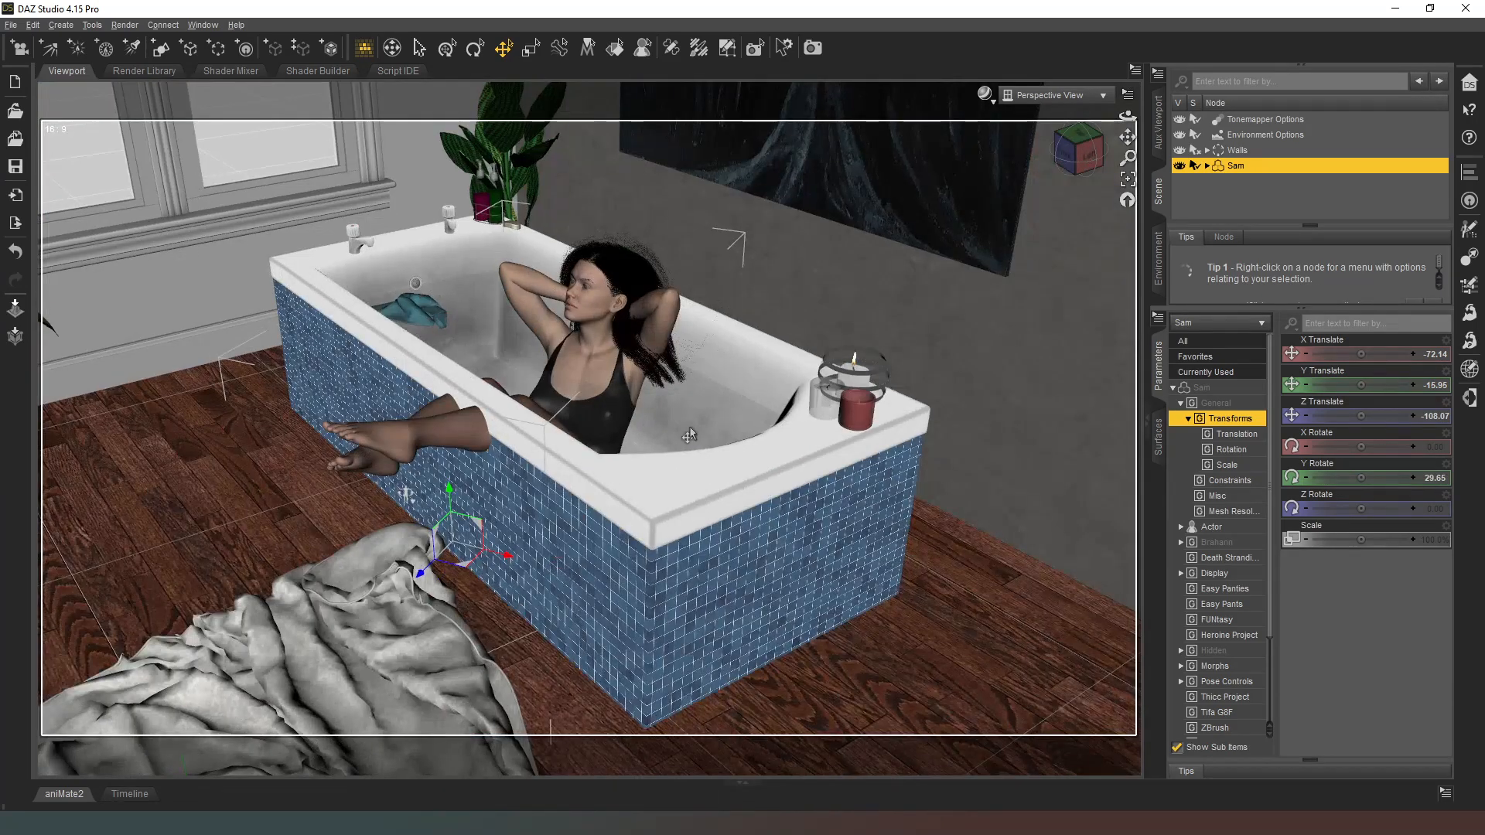
pyautogui.moveTo(448, 495); pyautogui.dragTo(448, 467)
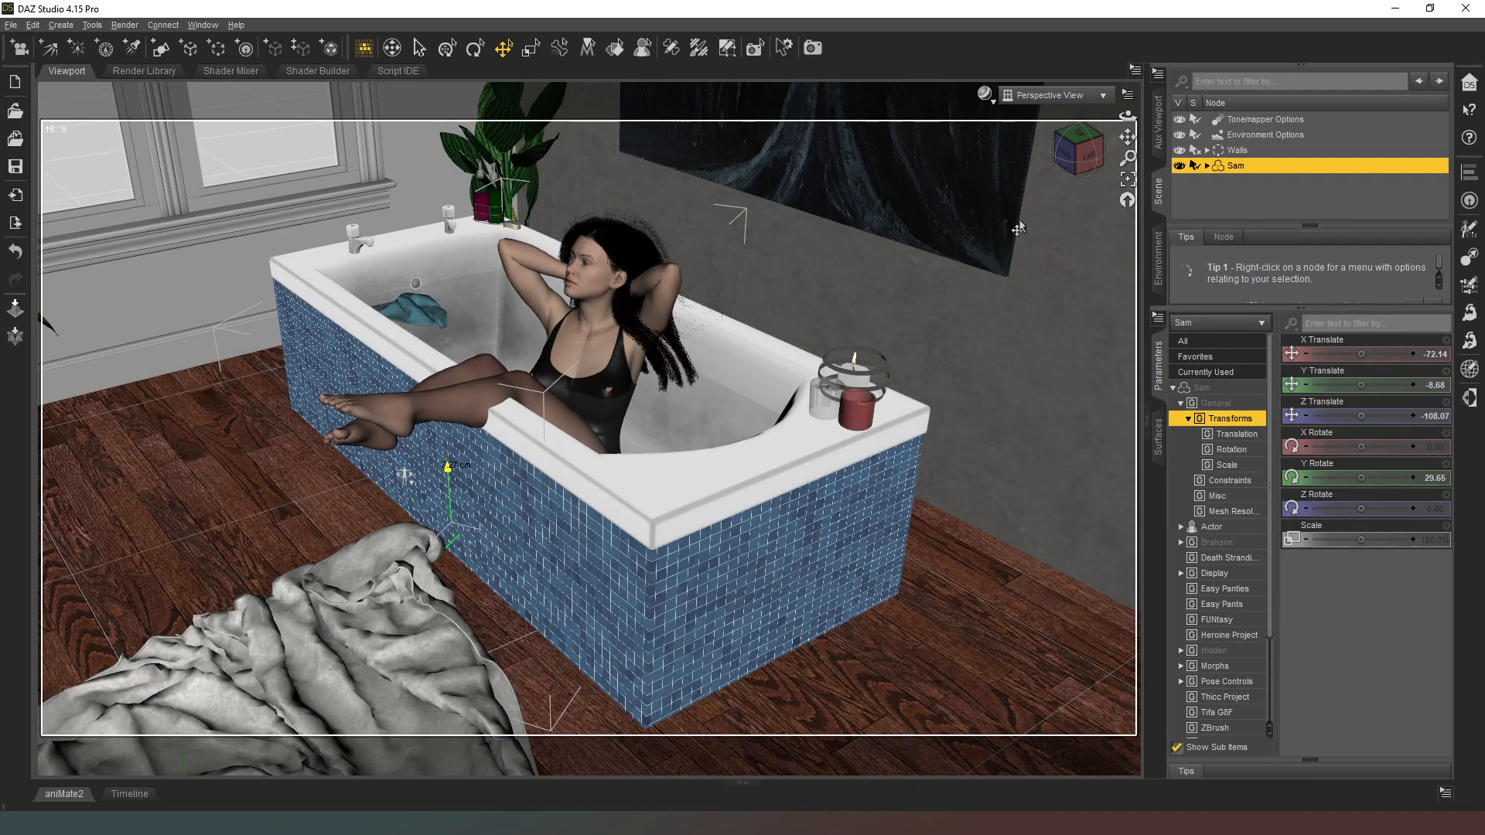
# Step: Shift the figure towards the tub's inner side to X Translate -74.39 and Z Translate -117.75, and raise it to Y Translate -6.81
pyautogui.click(1071, 155)
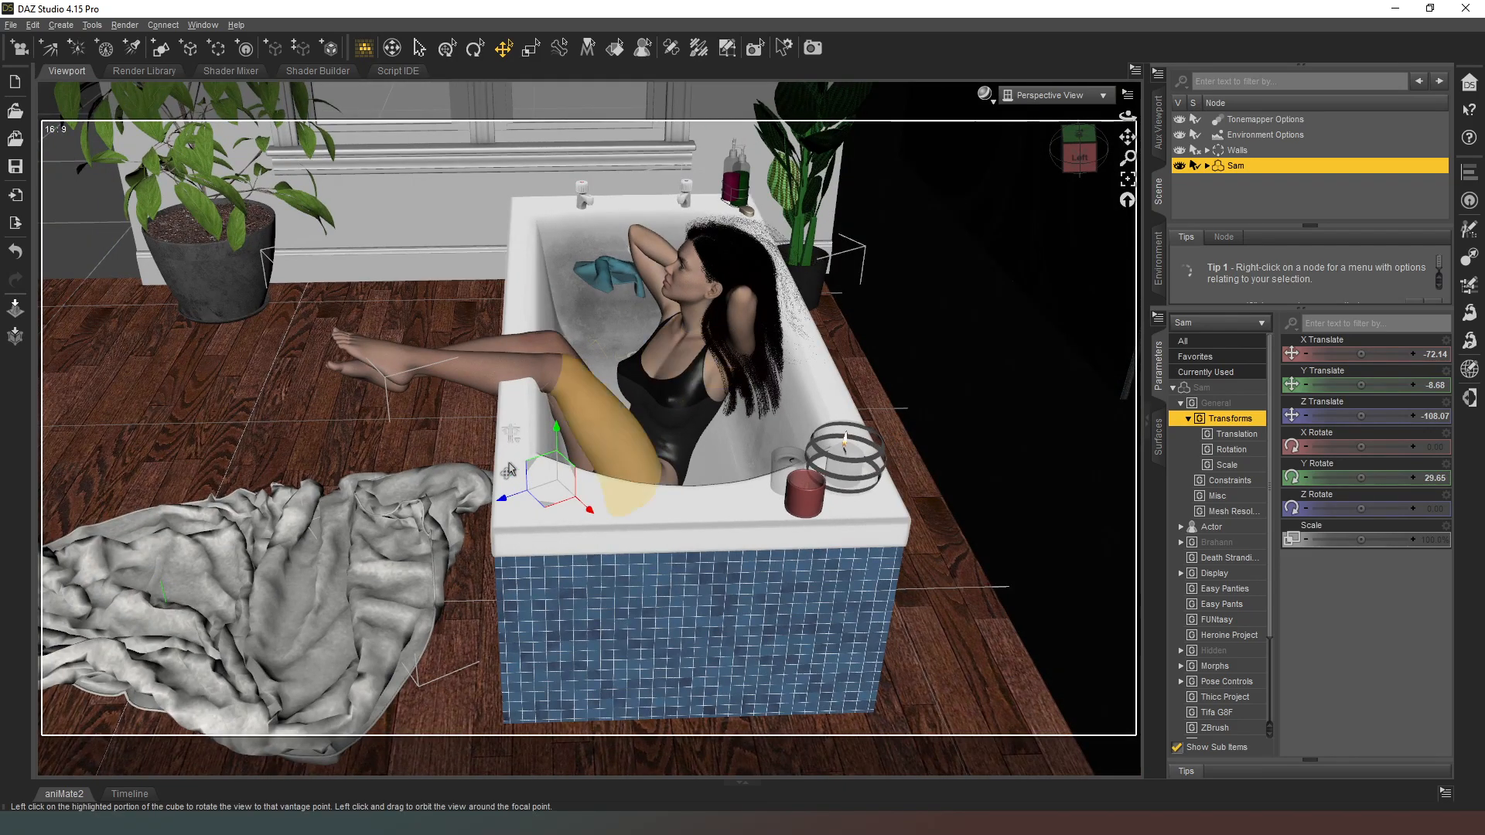
pyautogui.moveTo(550, 504); pyautogui.dragTo(572, 508)
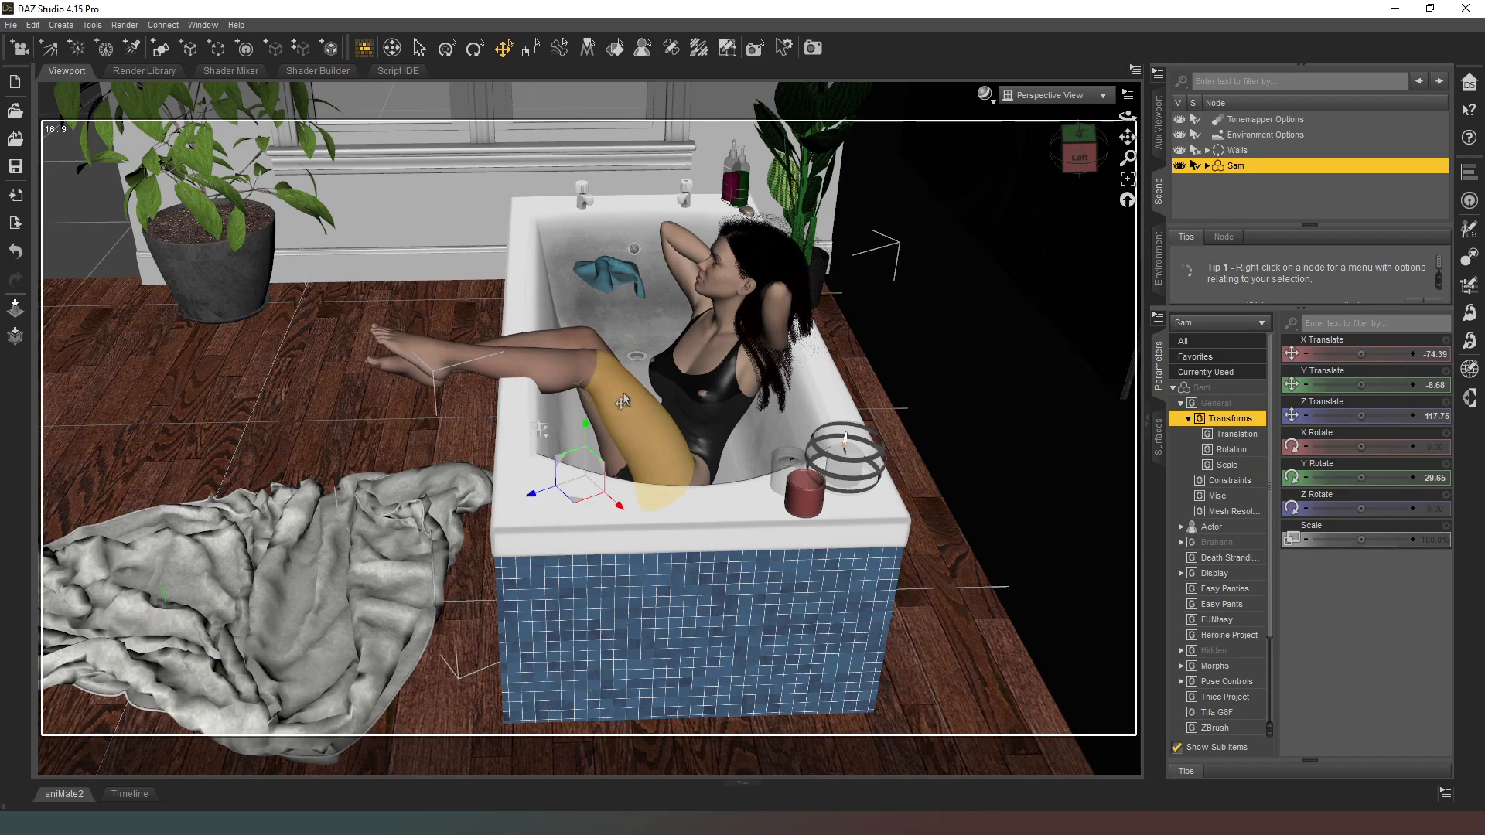
pyautogui.moveTo(1079, 134)
pyautogui.mouseDown()
pyautogui.moveTo(1137, 133)
pyautogui.moveTo(967, 179)
pyautogui.moveTo(1070, 153)
pyautogui.mouseUp()
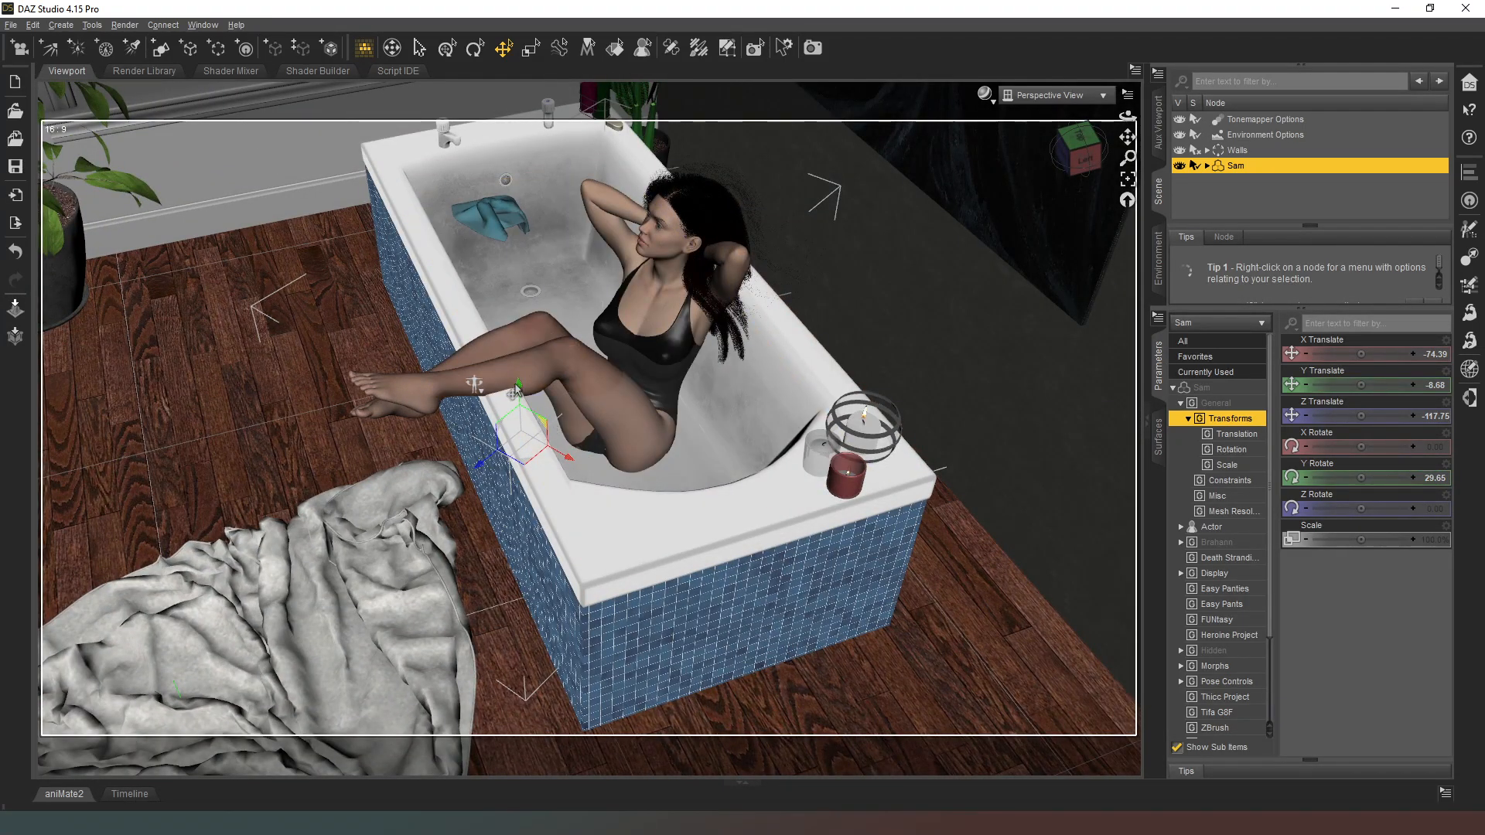
pyautogui.moveTo(517, 389); pyautogui.dragTo(520, 381)
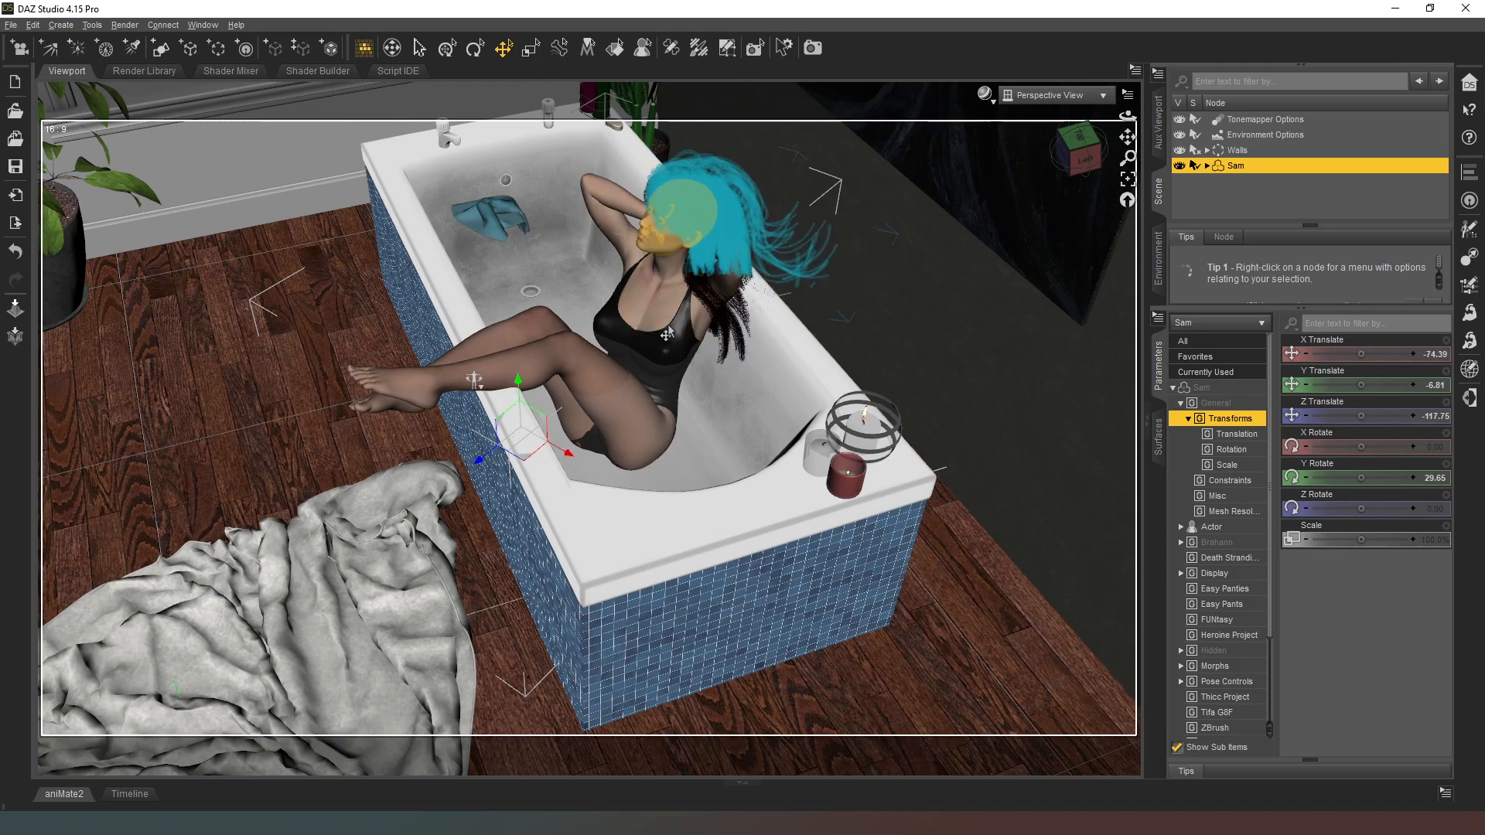
# Step: Straighten the figure's right shin to a Bend of about 48
pyautogui.keyDown('alt'); pyautogui.moveTo(473, 360); pyautogui.dragTo(536, 427); pyautogui.keyUp('alt')
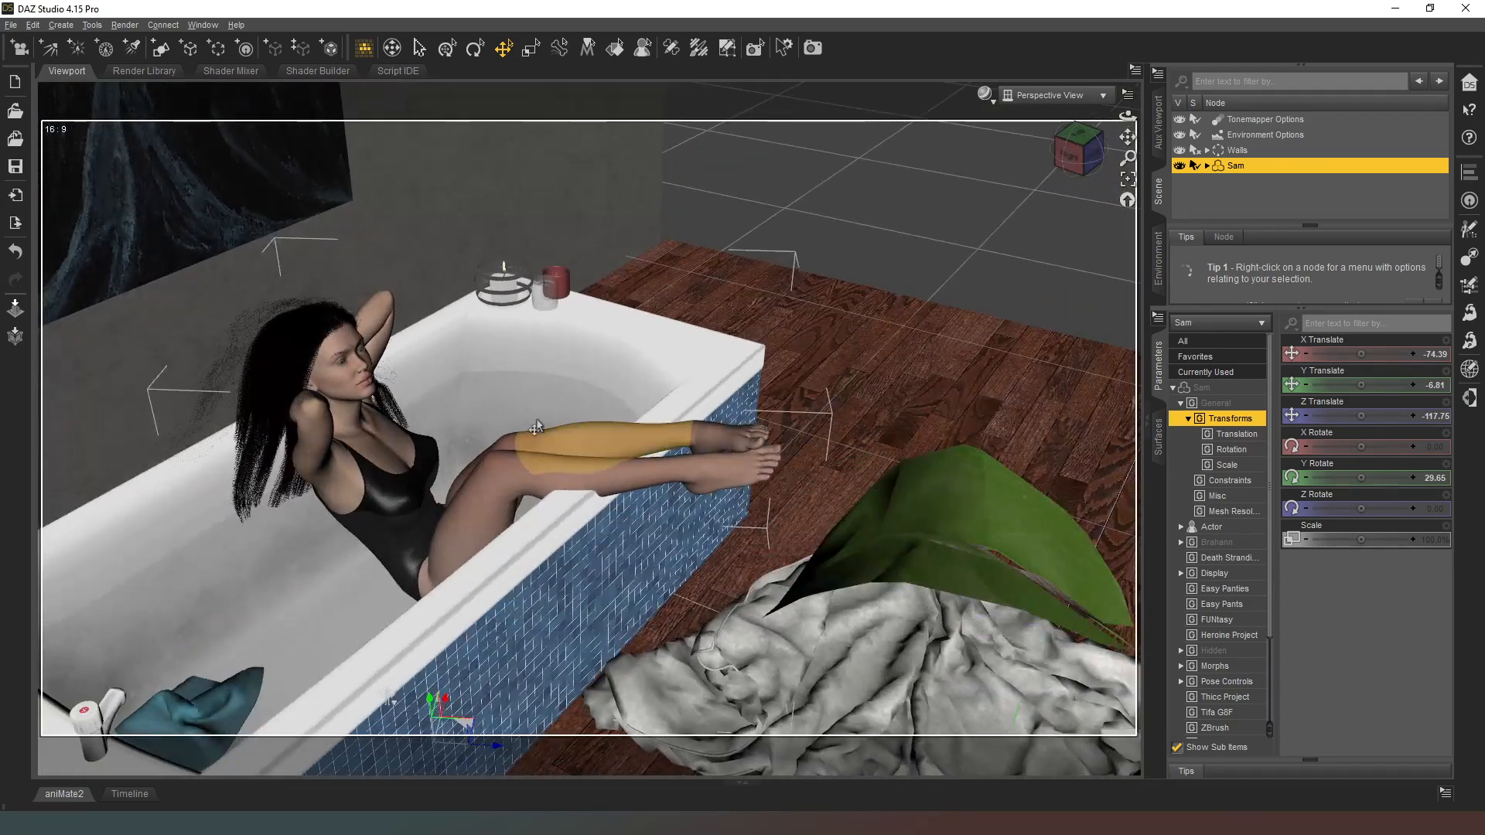
pyautogui.click(489, 527)
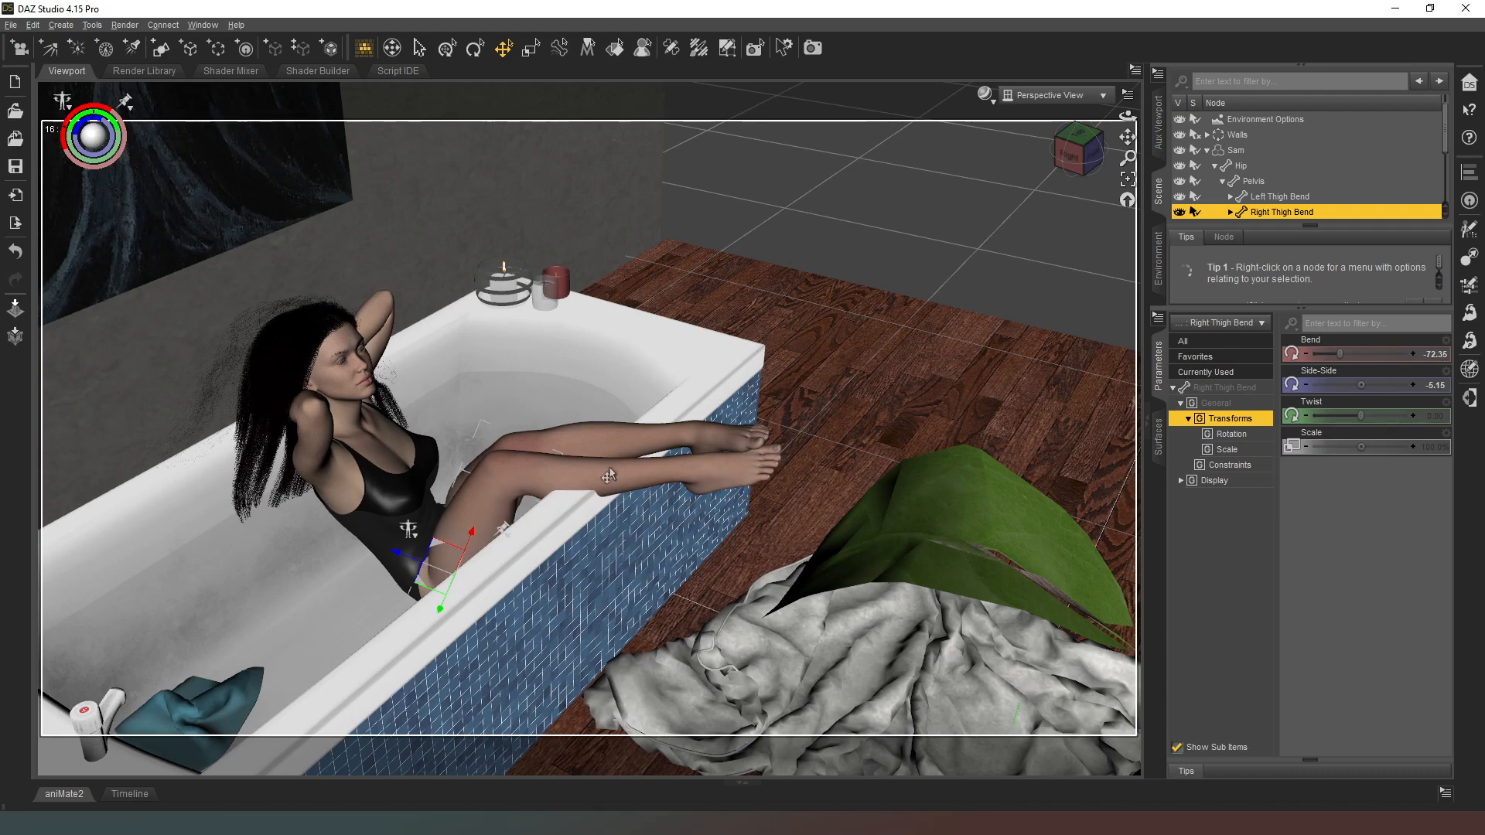
pyautogui.click(560, 493)
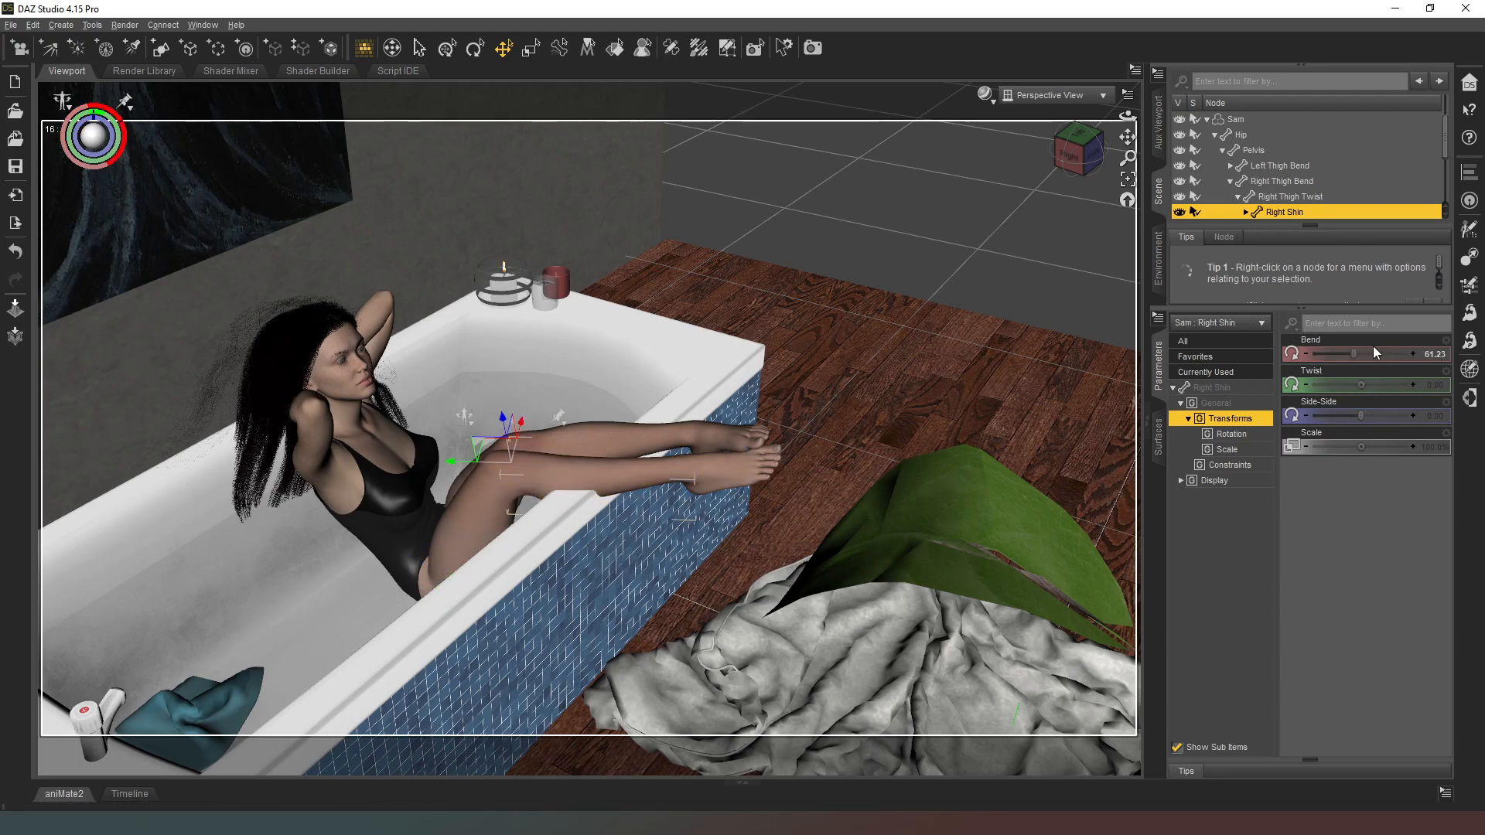
pyautogui.moveTo(1360, 355); pyautogui.dragTo(1346, 356)
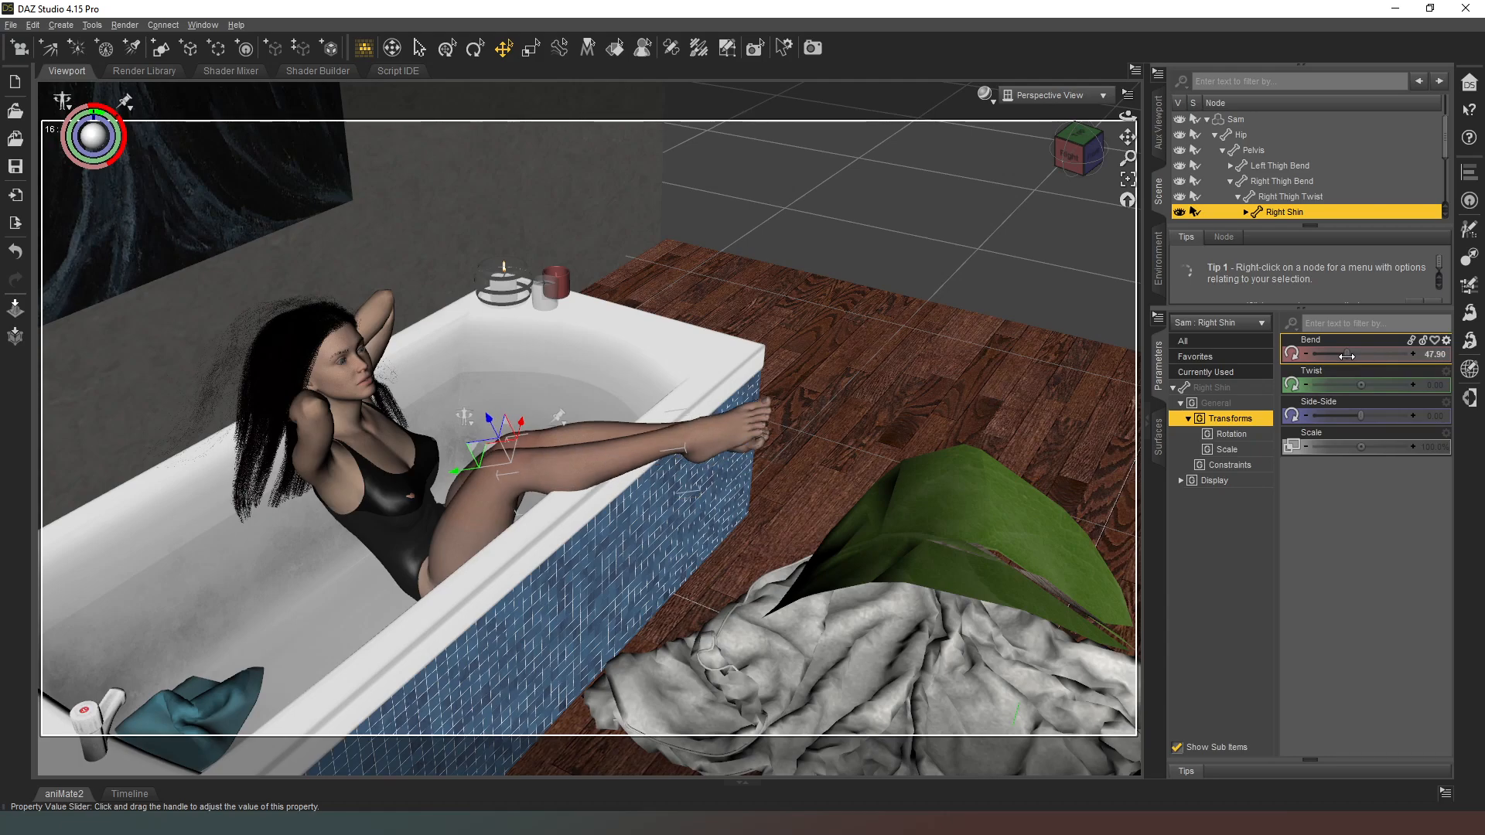
# Step: Adjust the figure's right thigh to a Bend of -73.87
pyautogui.click(462, 535)
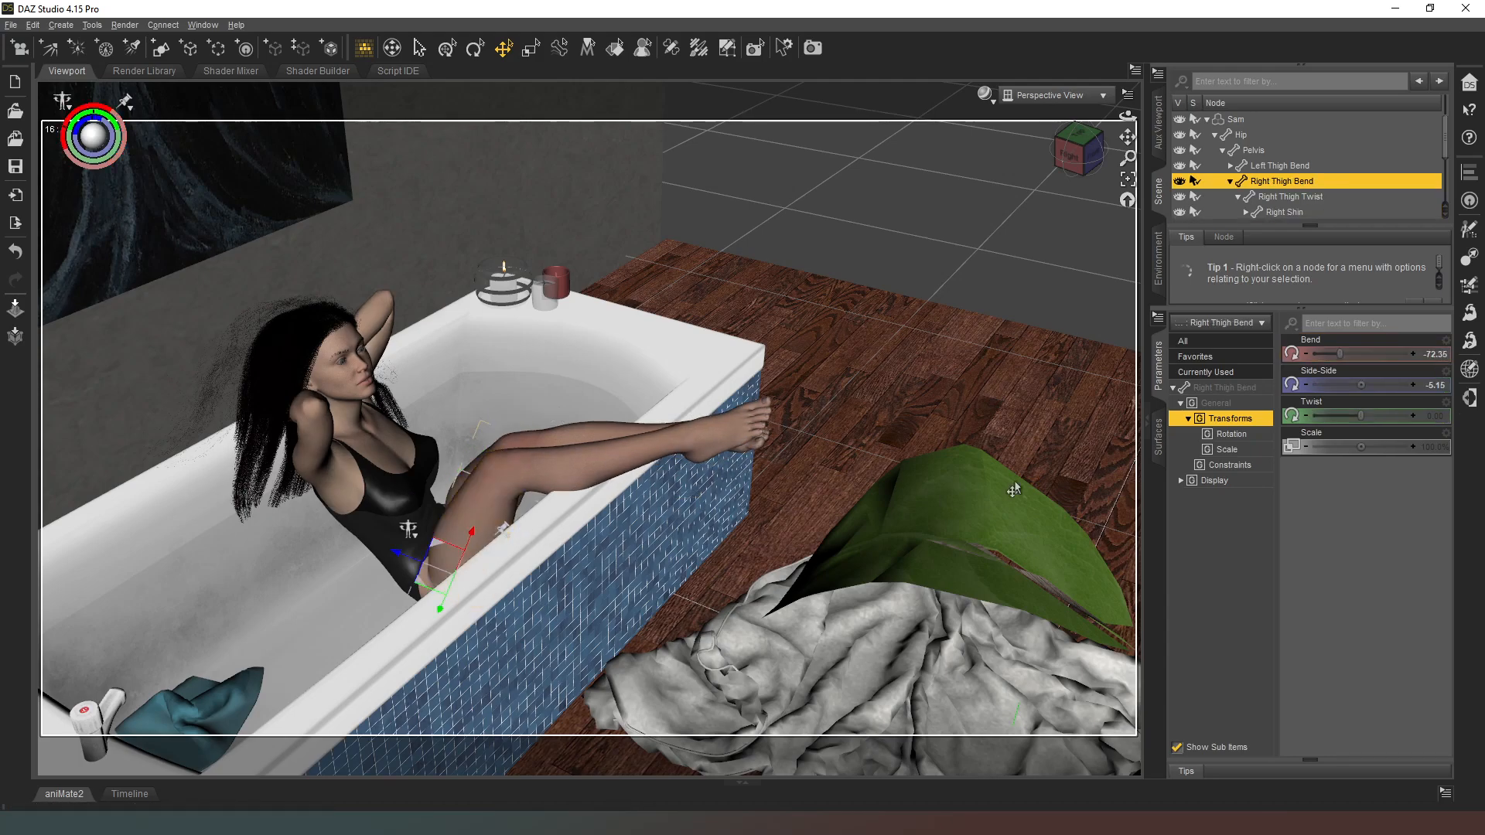
pyautogui.moveTo(1340, 353); pyautogui.dragTo(1339, 352)
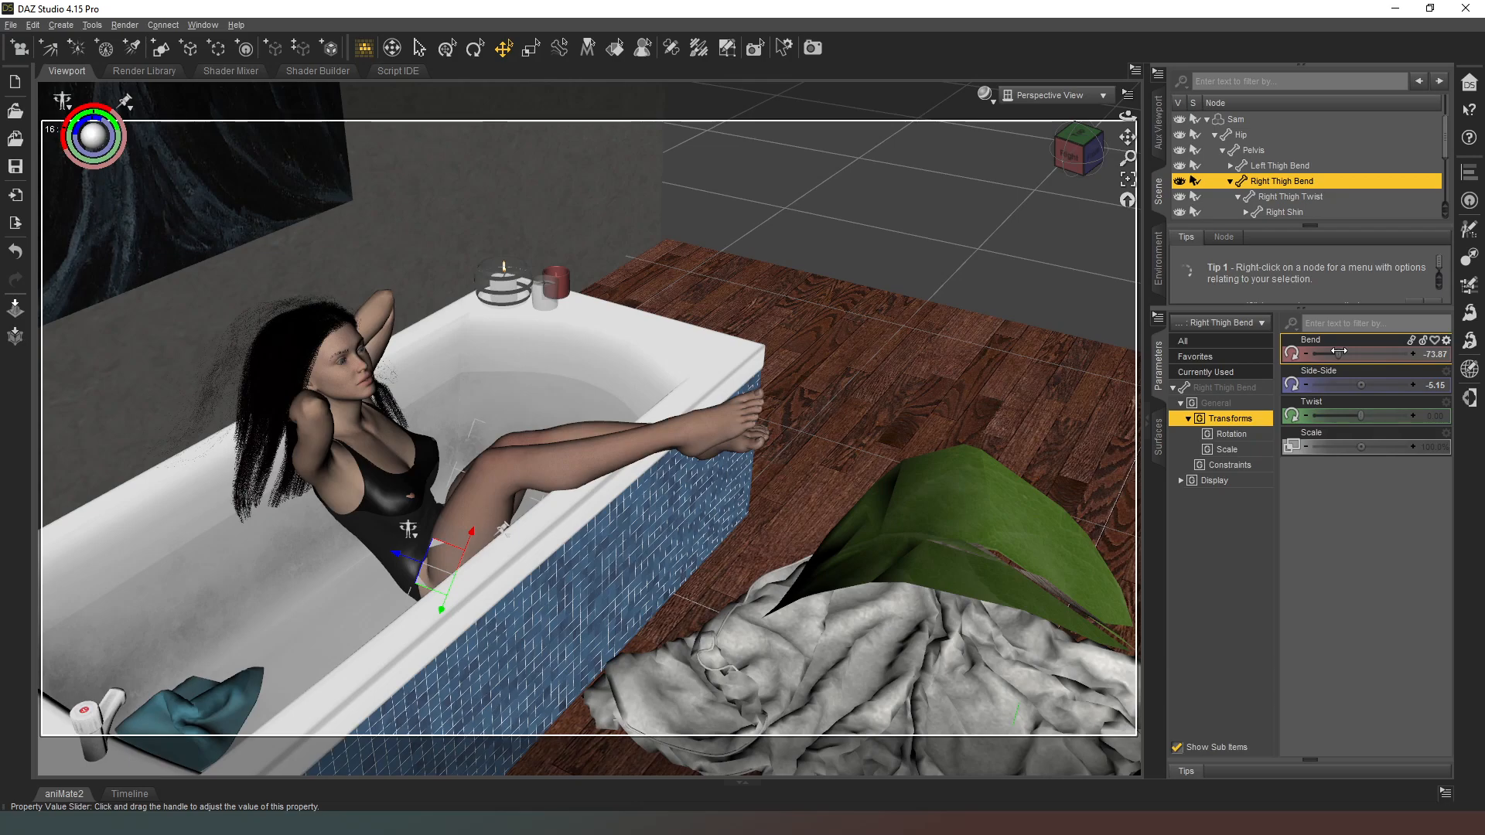
pyautogui.moveTo(1340, 352); pyautogui.dragTo(1336, 355)
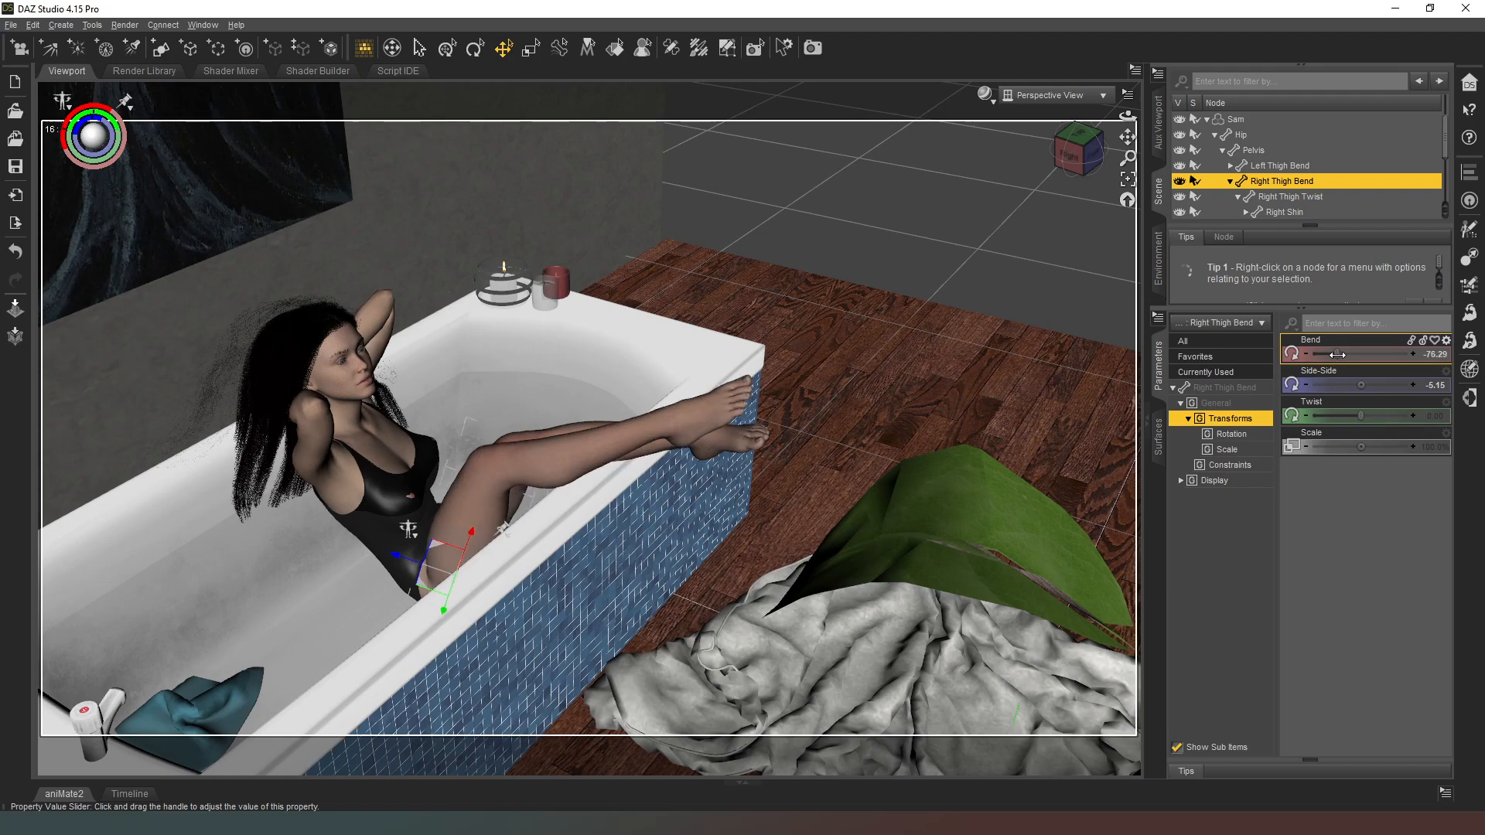
pyautogui.moveTo(1340, 354); pyautogui.dragTo(1339, 354)
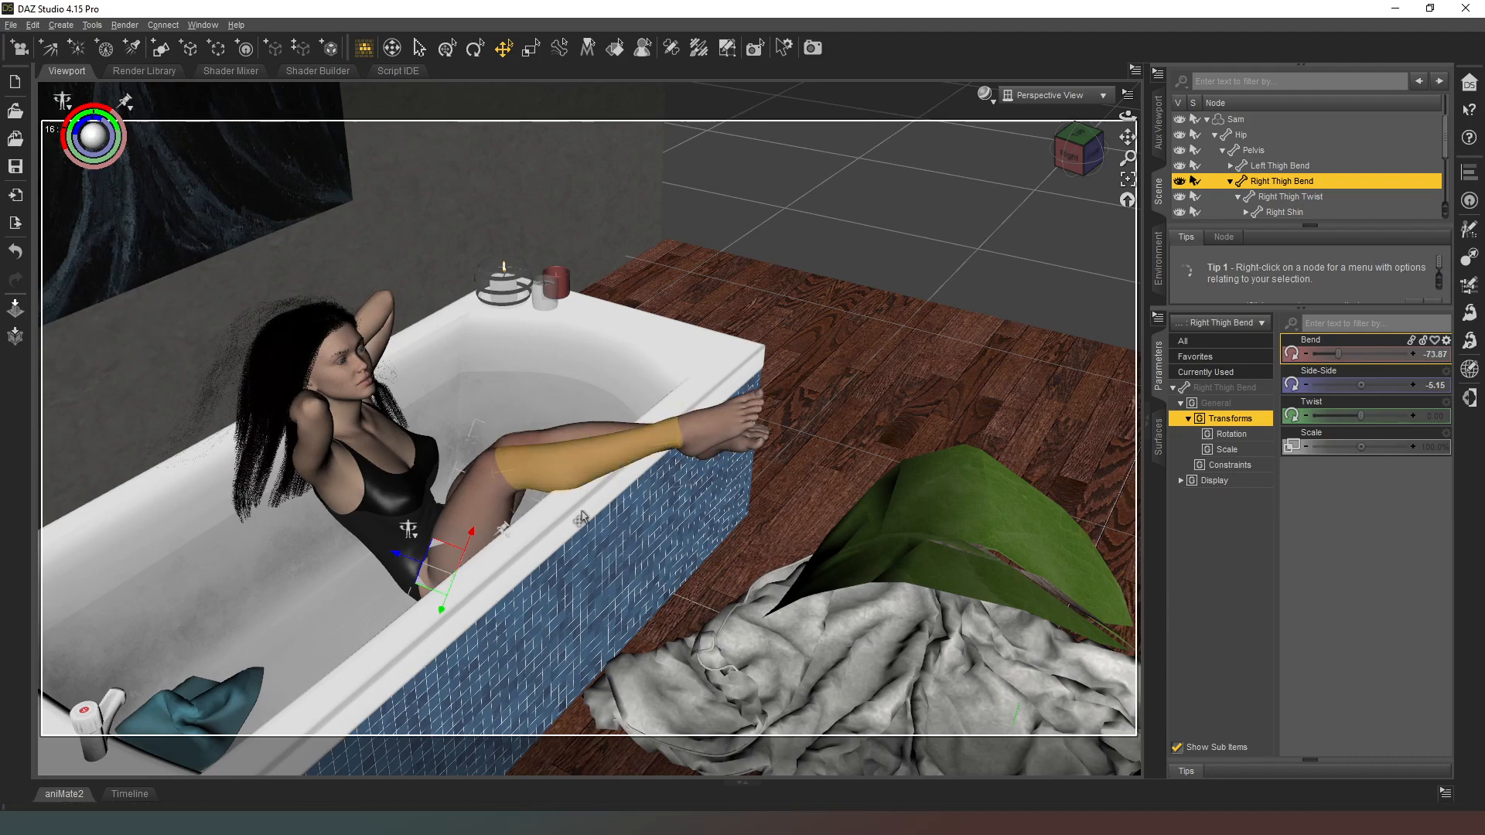
# Step: Try to lower the figure's right thigh to a Bend of about -66.8
pyautogui.moveTo(1081, 159); pyautogui.dragTo(863, 347)
pyautogui.moveTo(751, 394); pyautogui.dragTo(752, 430, button='middle')
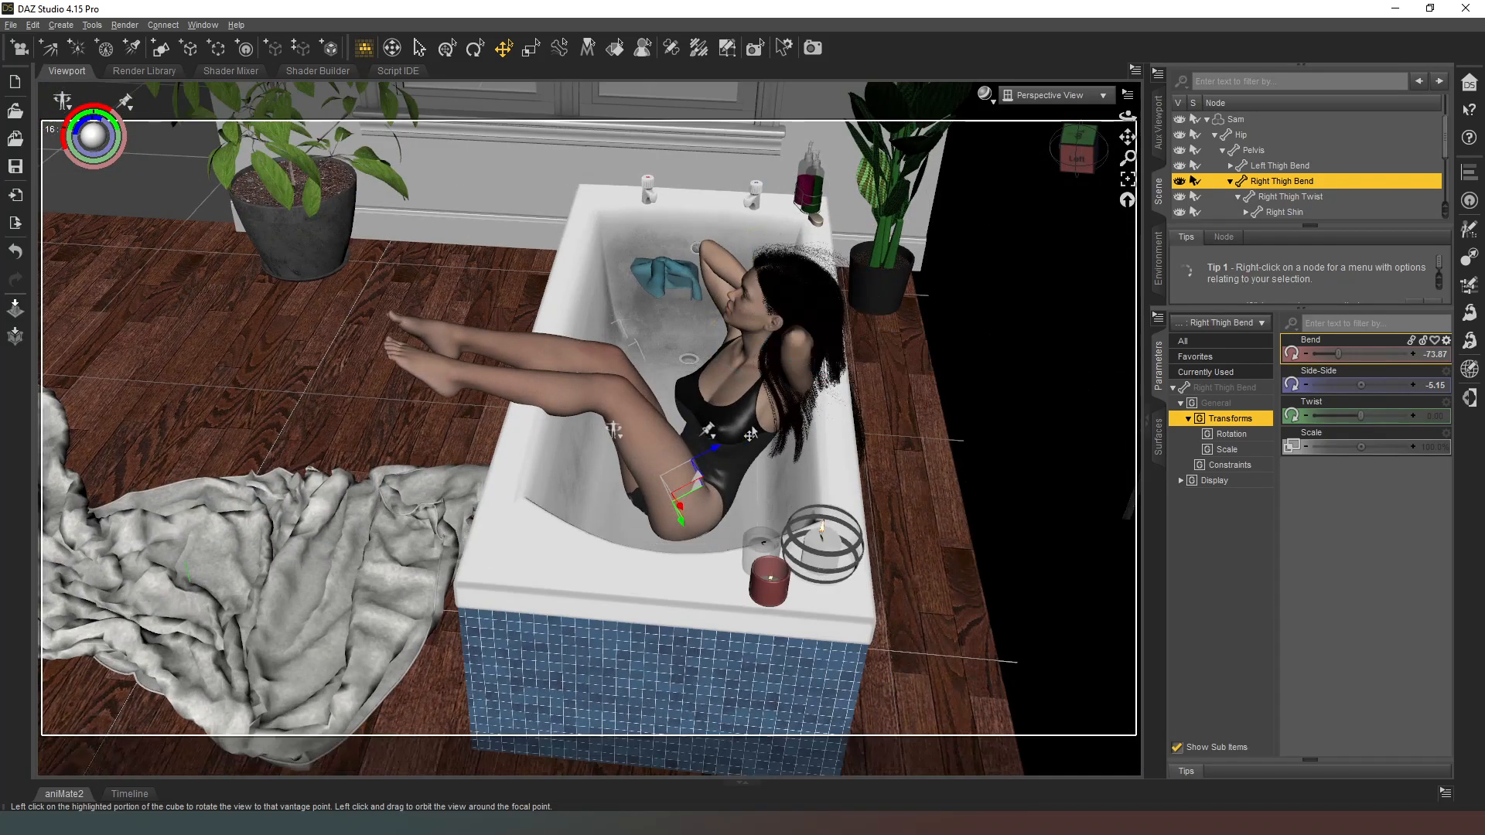
pyautogui.scroll(5, 611, 373)
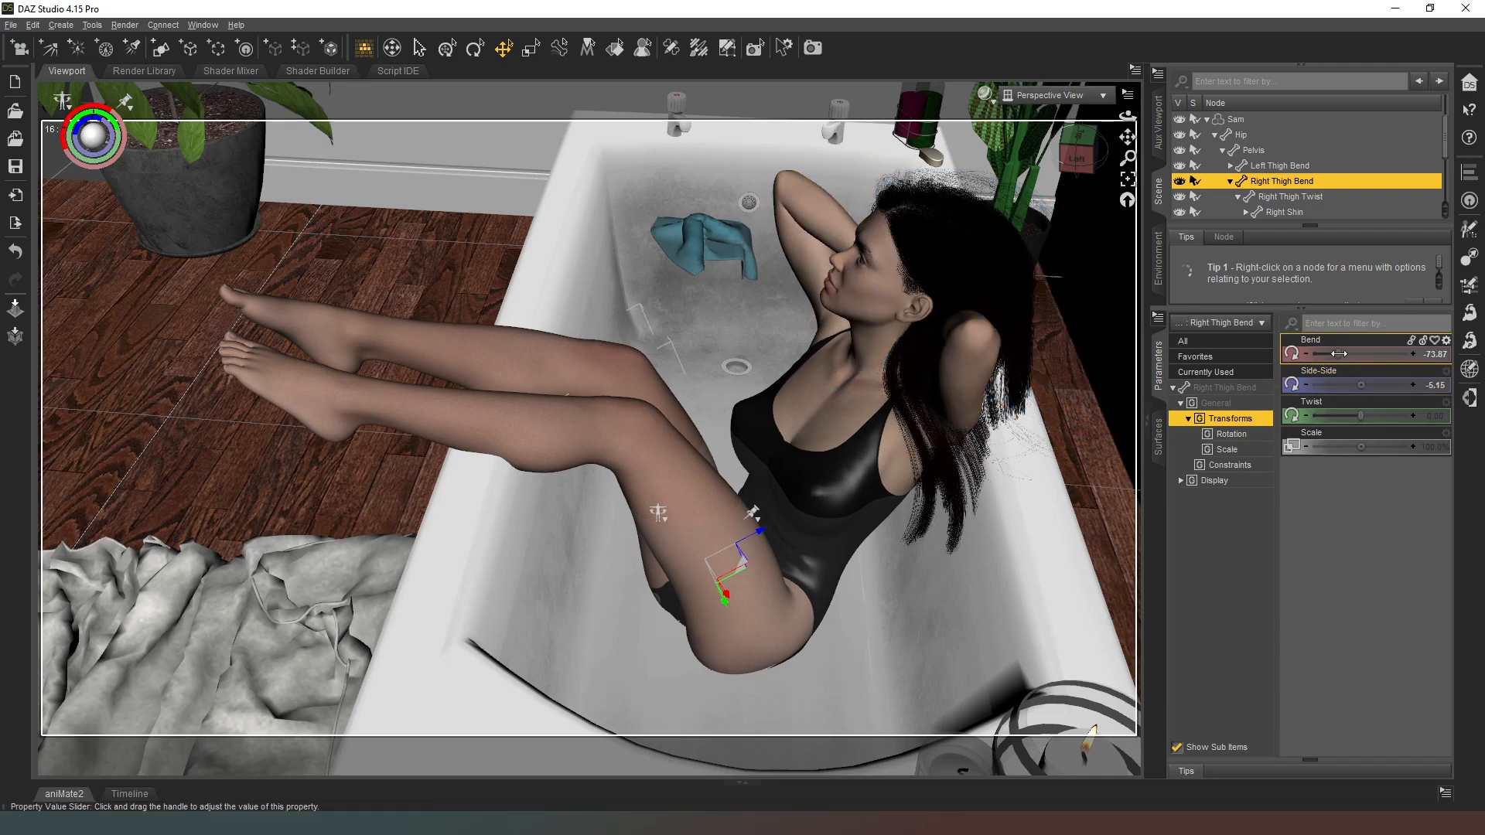
pyautogui.moveTo(1340, 354); pyautogui.dragTo(1344, 353)
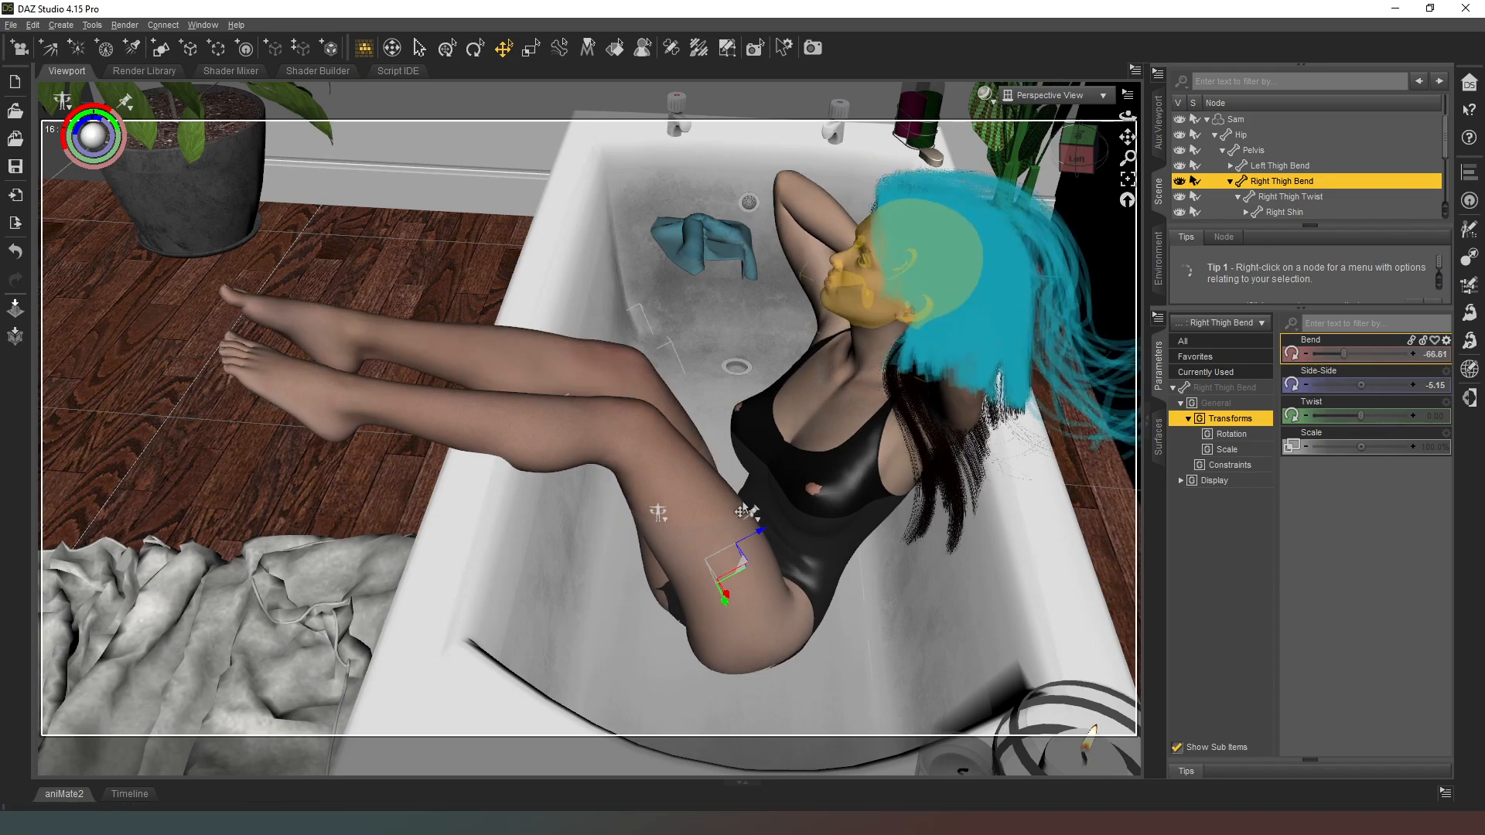
# Step: Raise the figure's left thigh to a Bend of about -81
pyautogui.click(679, 494)
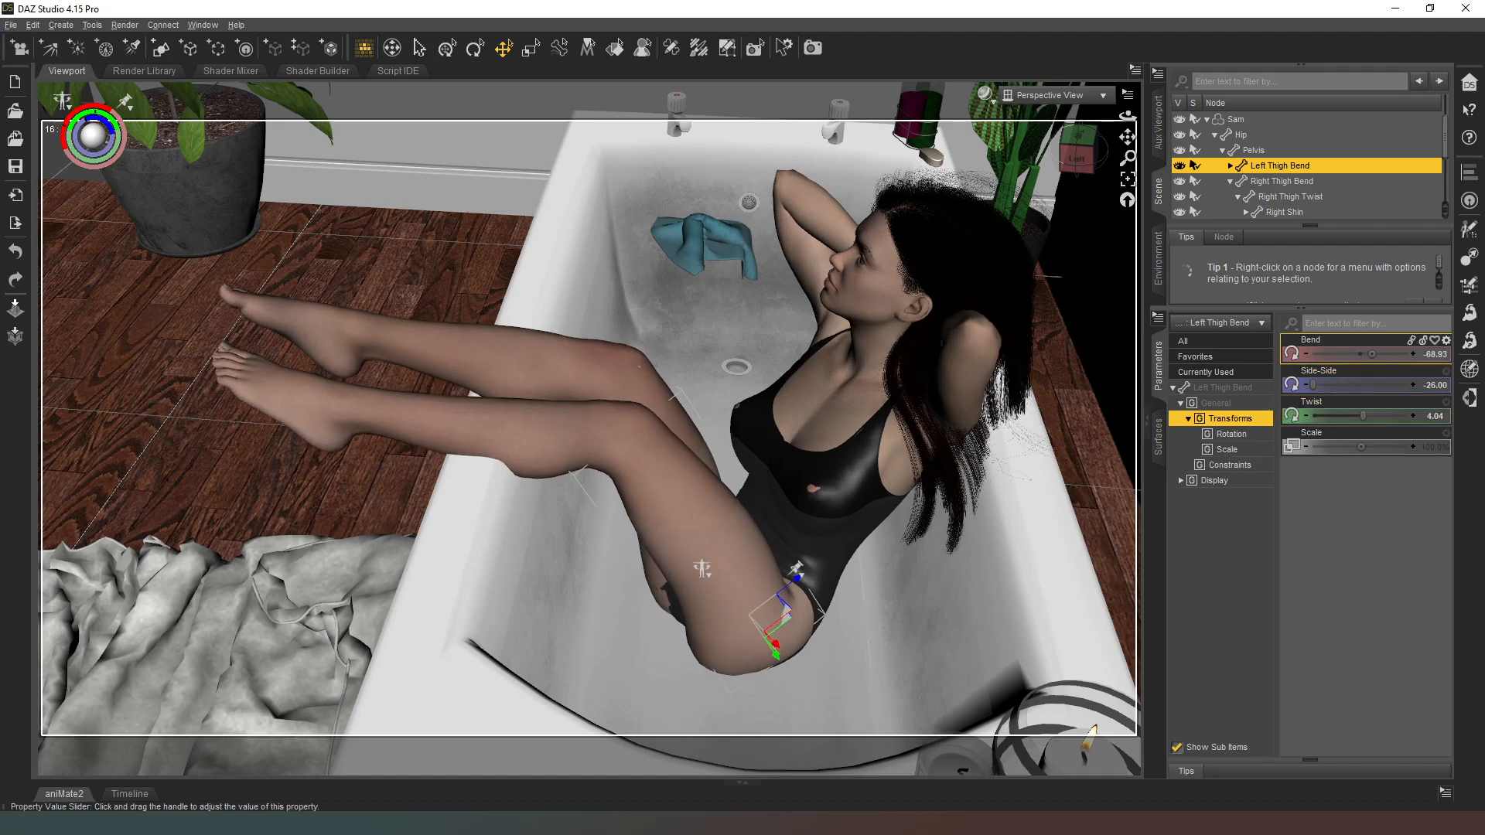
pyautogui.moveTo(1361, 354); pyautogui.dragTo(1344, 354)
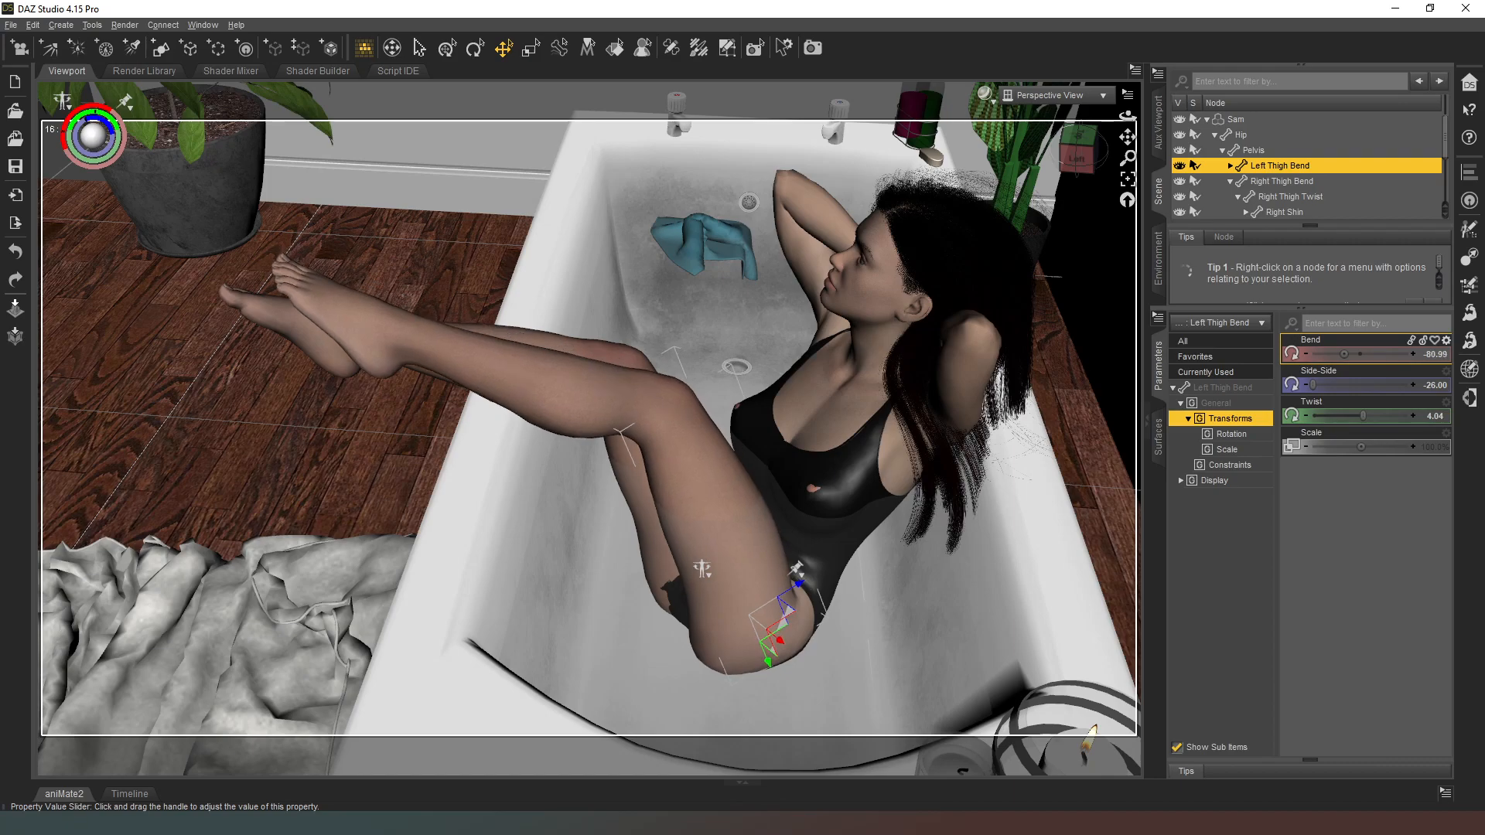
# Step: Collapse the figure's bone hierarchy and select the whole figure
pyautogui.click(1078, 151)
pyautogui.moveTo(1127, 116)
pyautogui.mouseDown()
pyautogui.moveTo(1207, 111)
pyautogui.moveTo(1010, 124)
pyautogui.moveTo(1110, 116)
pyautogui.mouseUp()
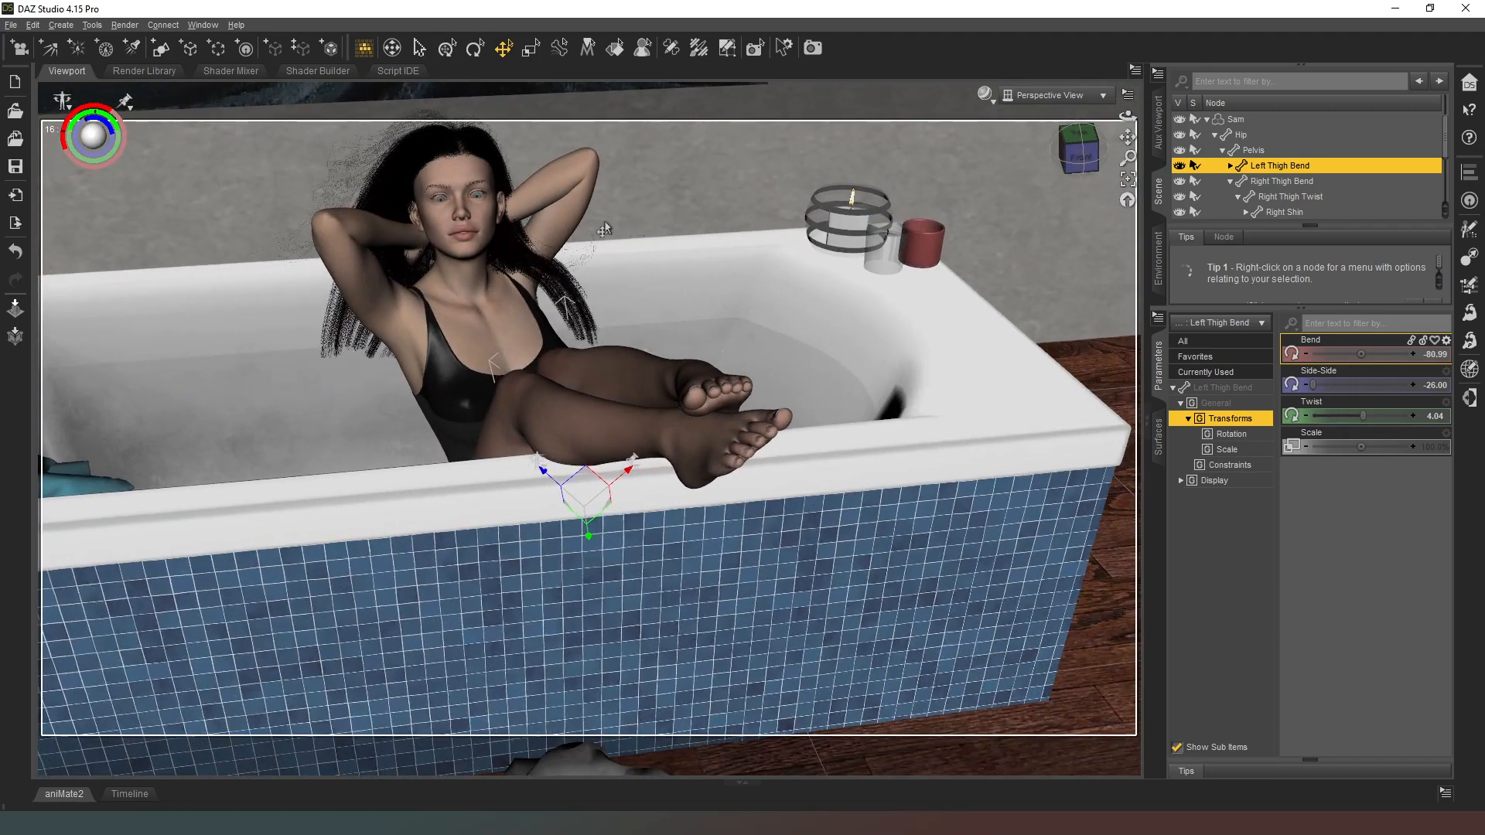
pyautogui.scroll(-1, 474, 242)
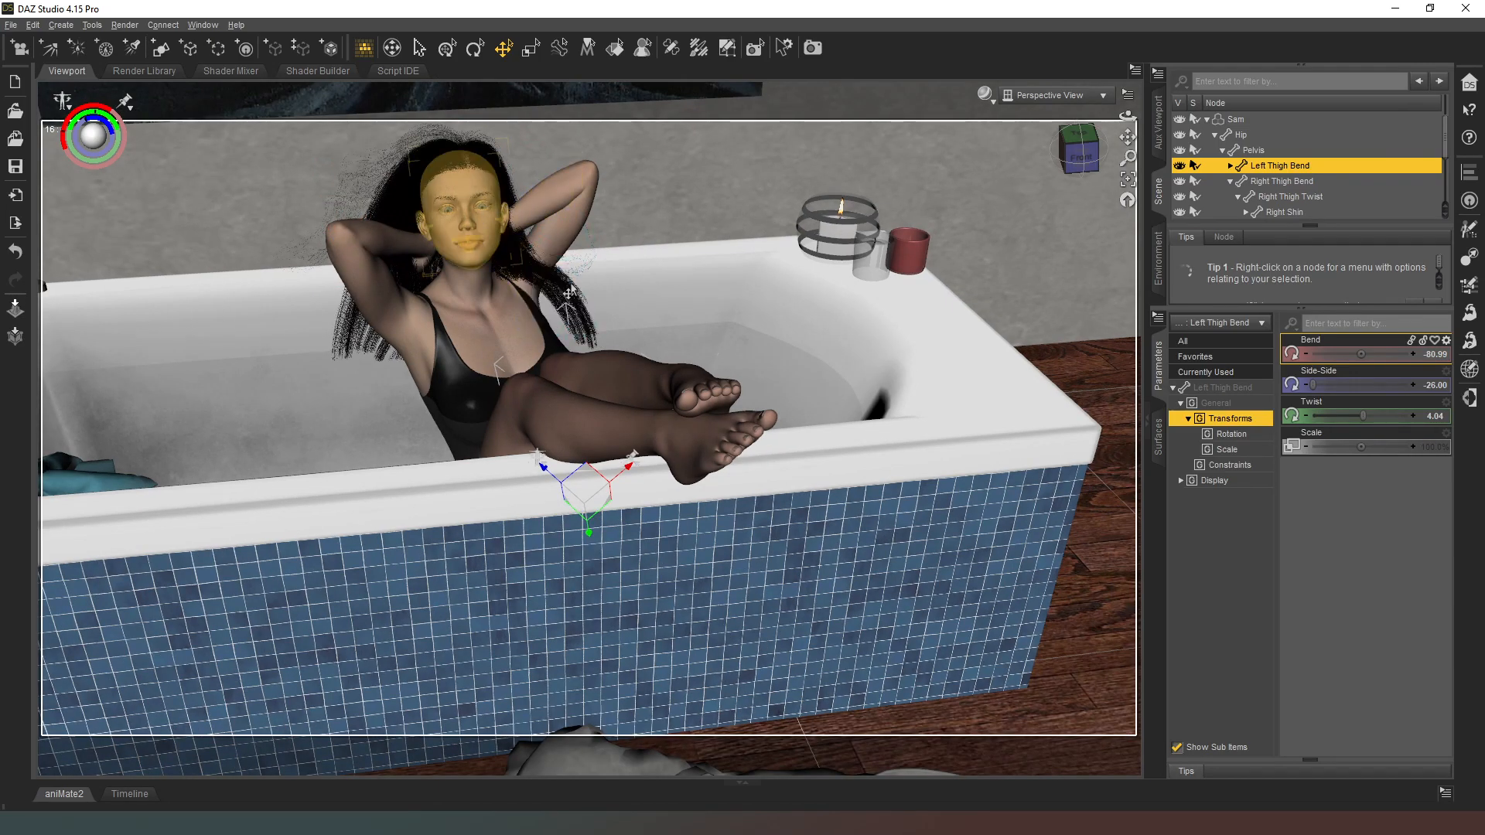
pyautogui.moveTo(1081, 144); pyautogui.dragTo(1013, 146)
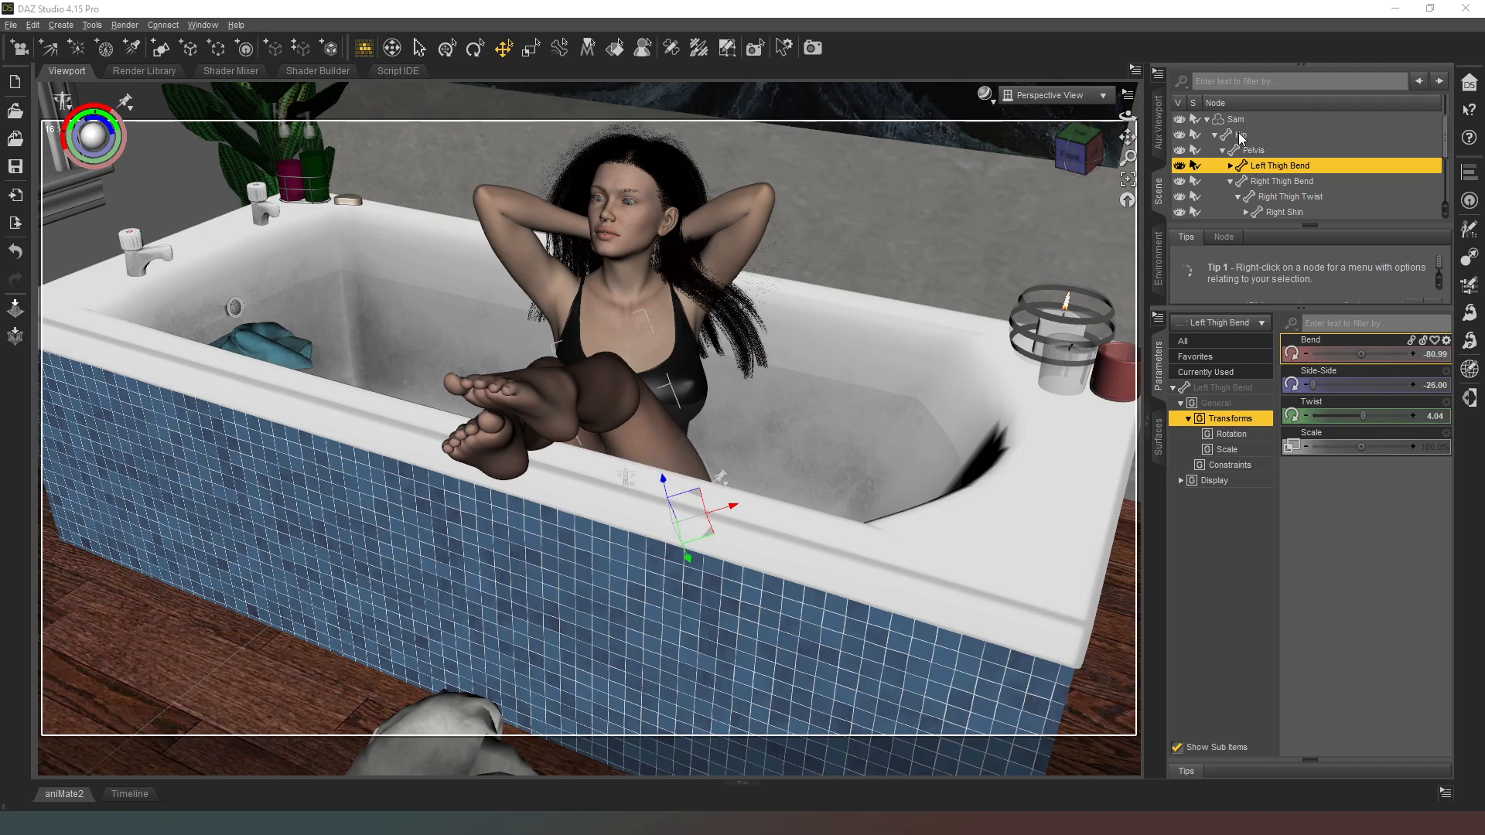
pyautogui.click(1207, 120)
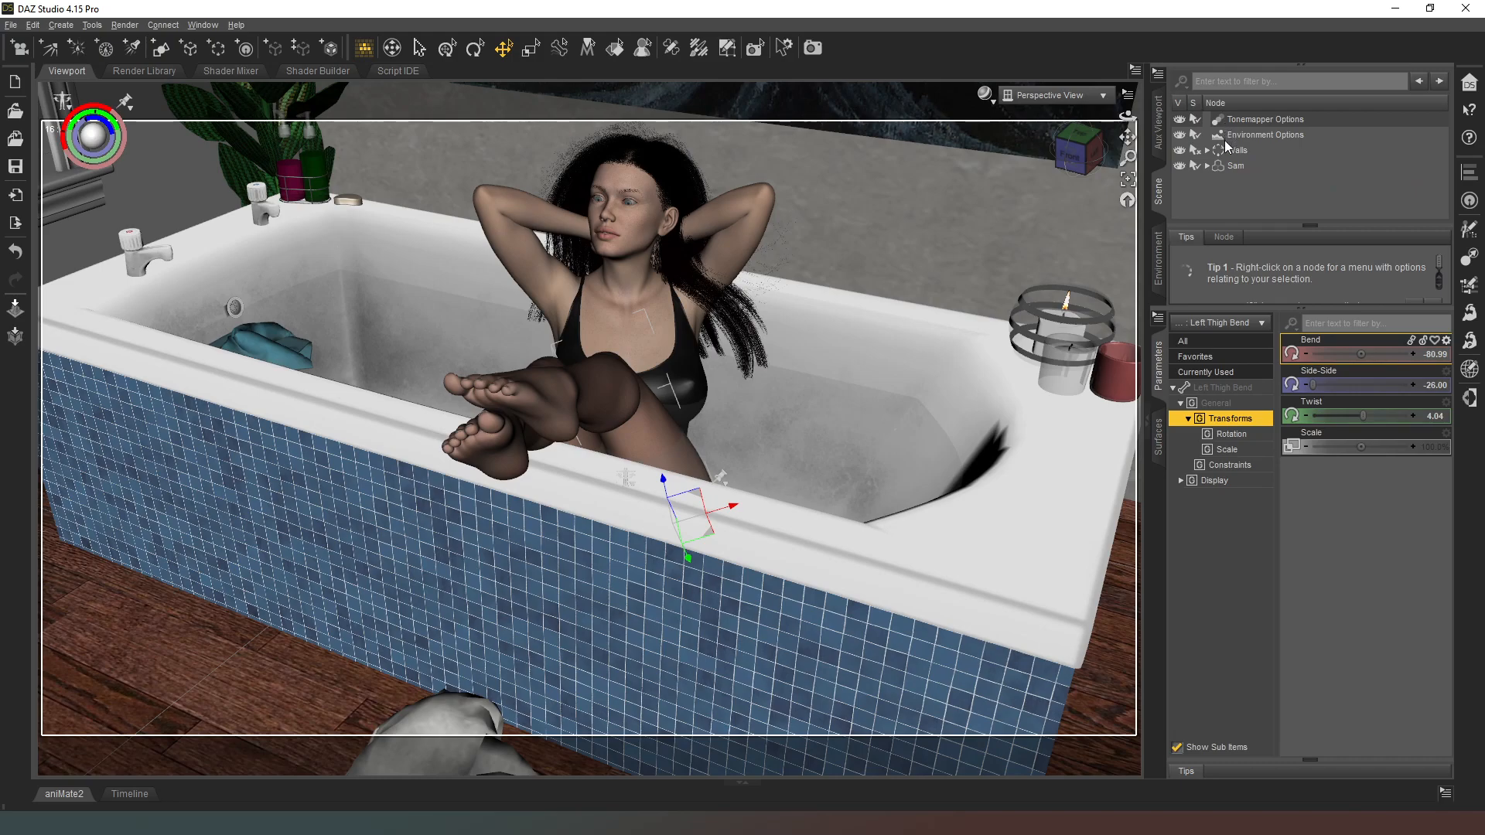
pyautogui.click(1231, 165)
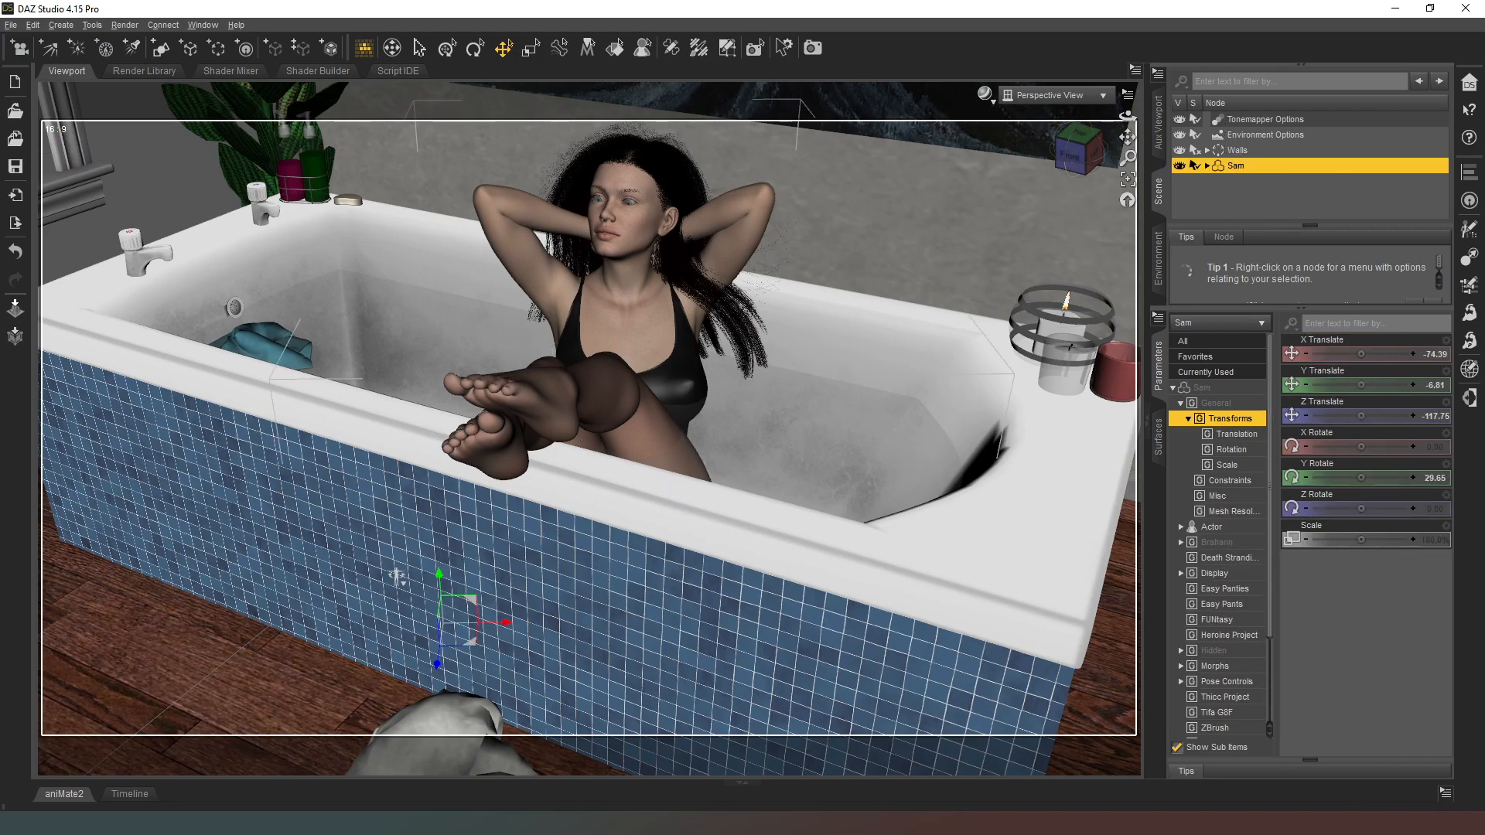
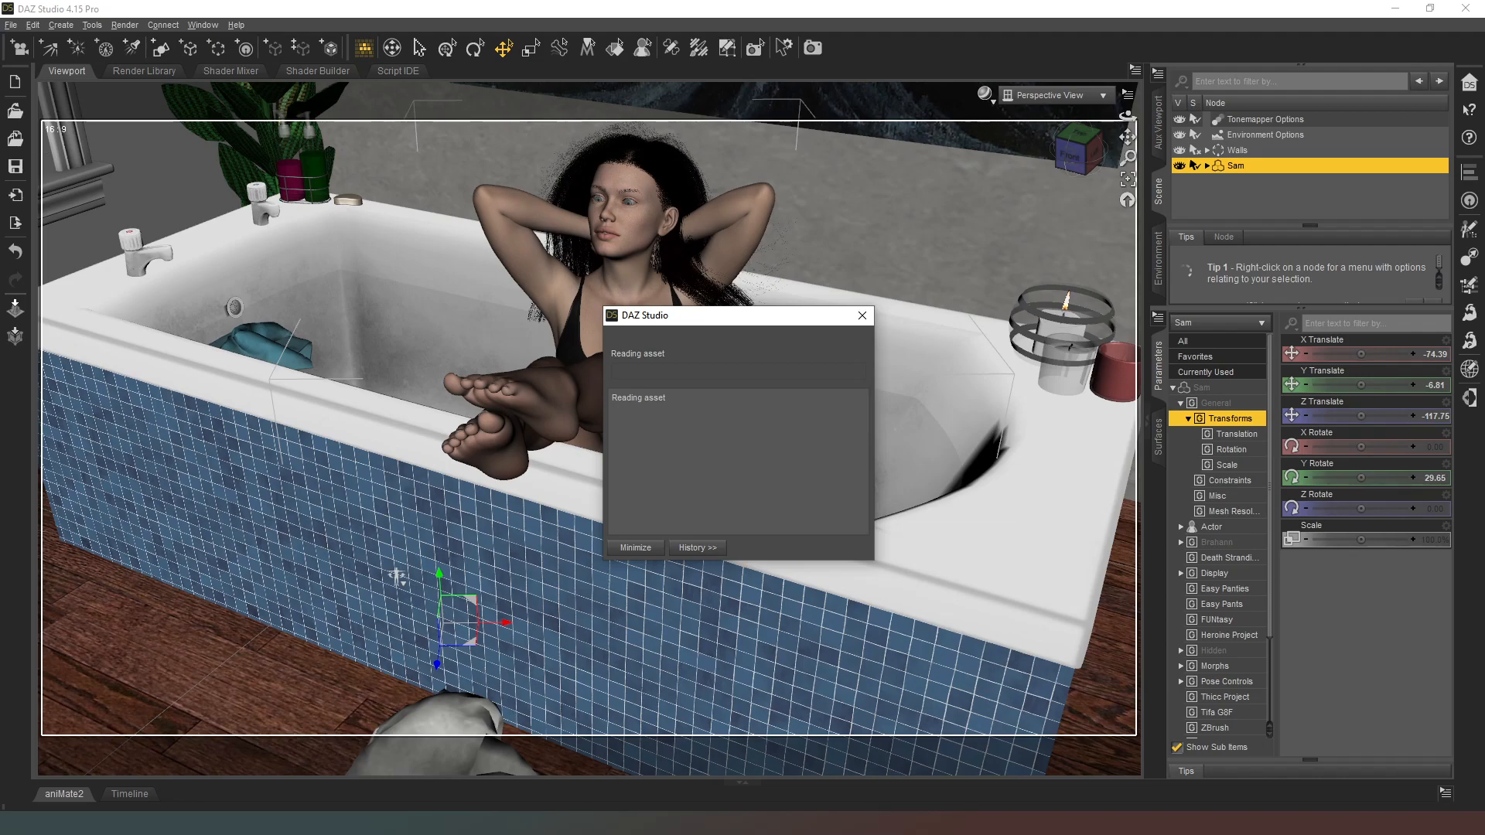
# Step: Create a new null in front of the figure using the active perspective viewport's transforms
pyautogui.click(397, 576)
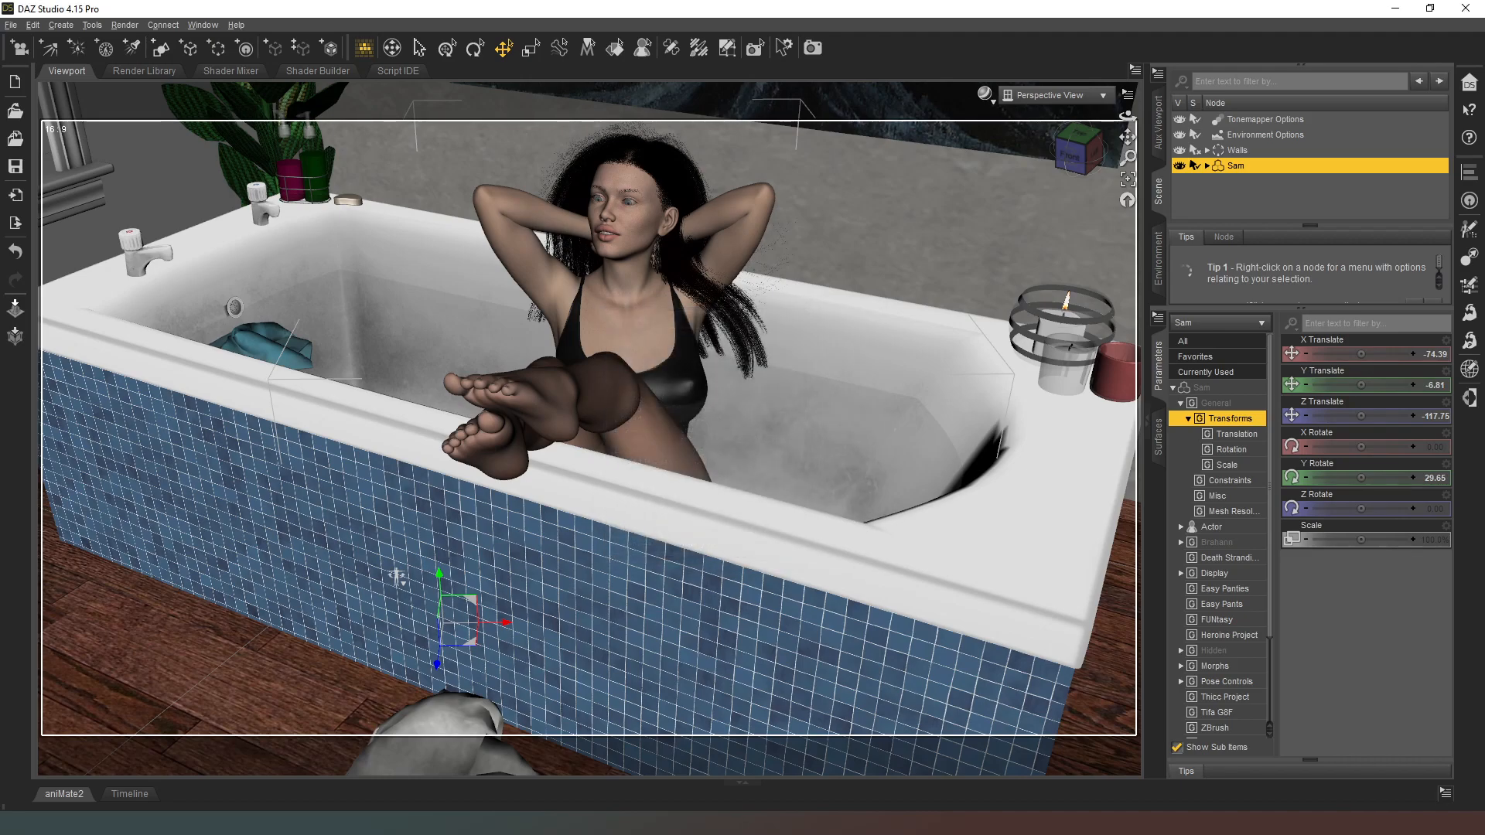
pyautogui.click(730, 368)
pyautogui.moveTo(1093, 157); pyautogui.dragTo(1138, 138)
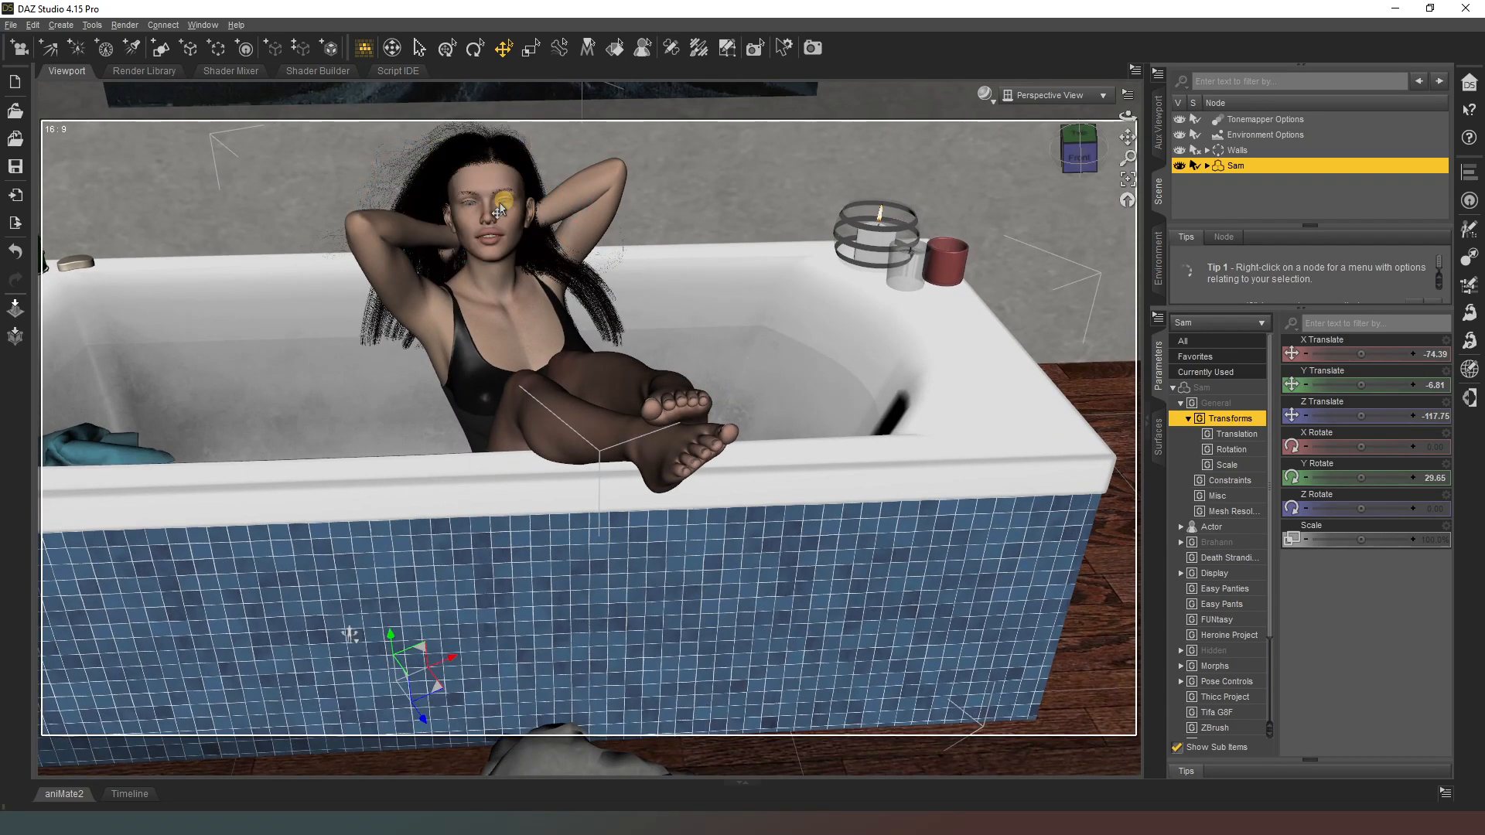
pyautogui.moveTo(1085, 147); pyautogui.dragTo(1053, 150)
pyautogui.scroll(5, 603, 348)
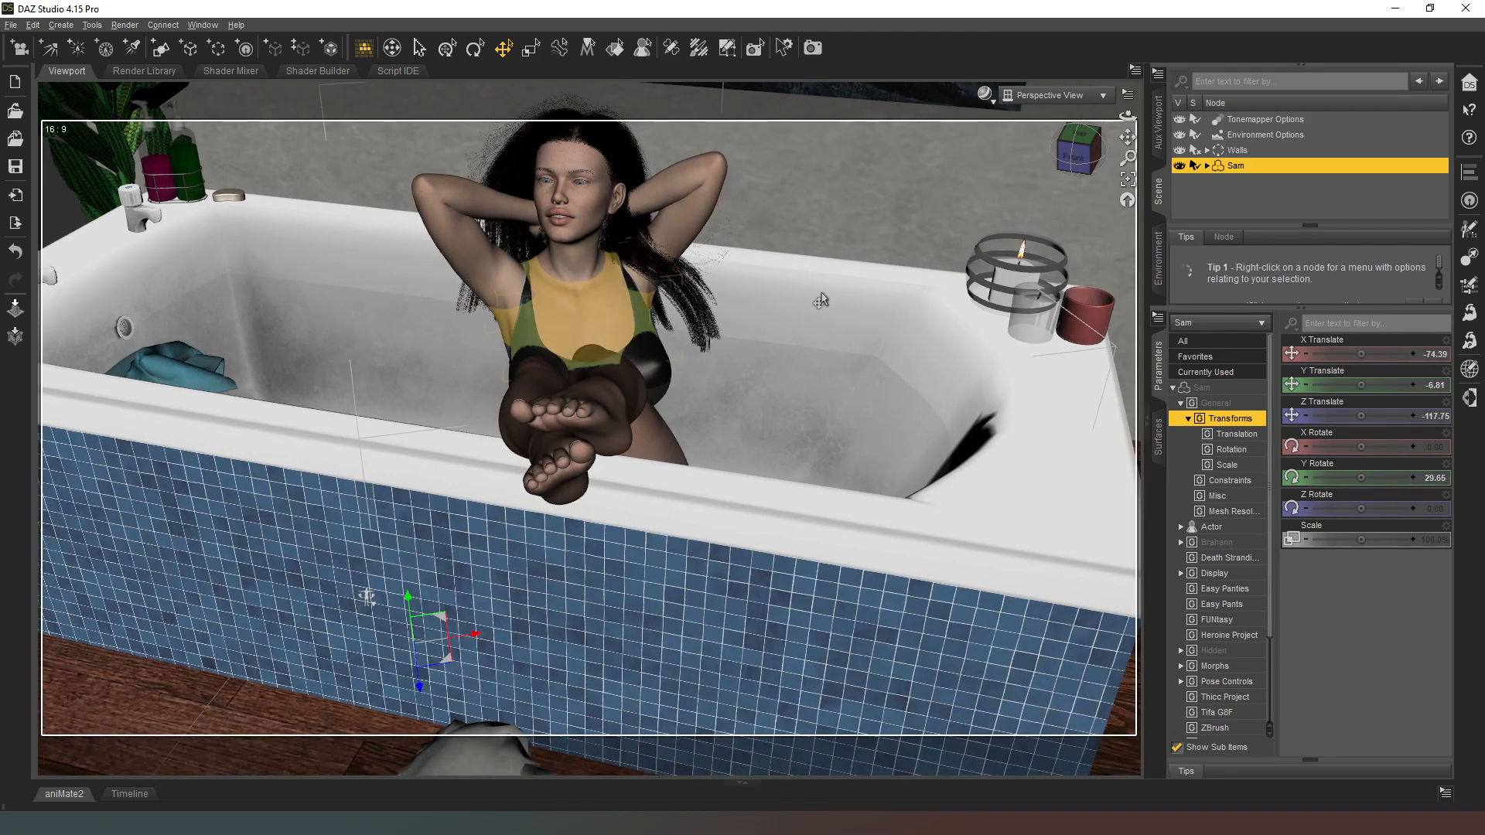
pyautogui.scroll(6, 873, 259)
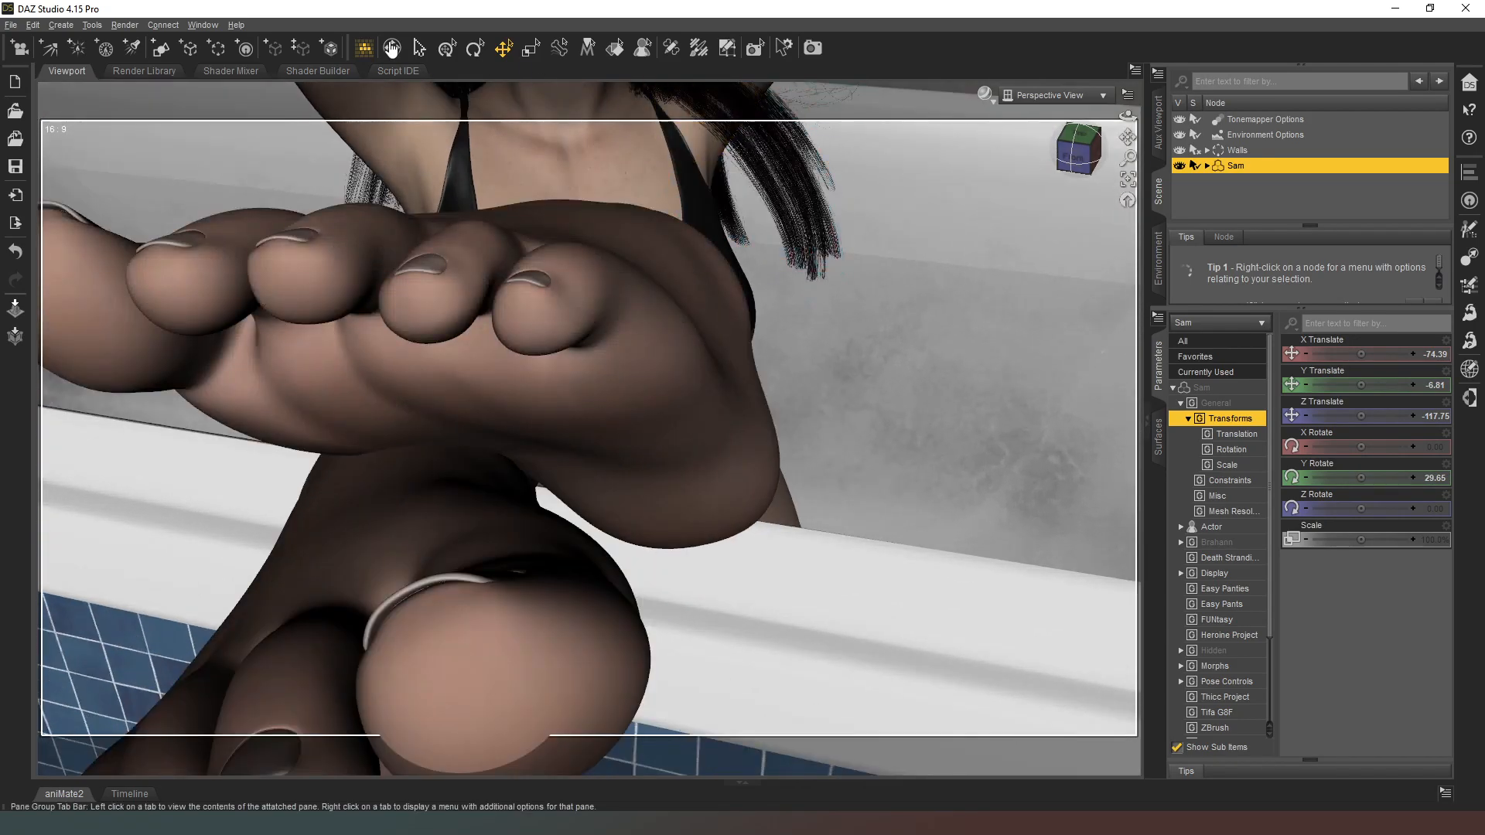
pyautogui.click(185, 51)
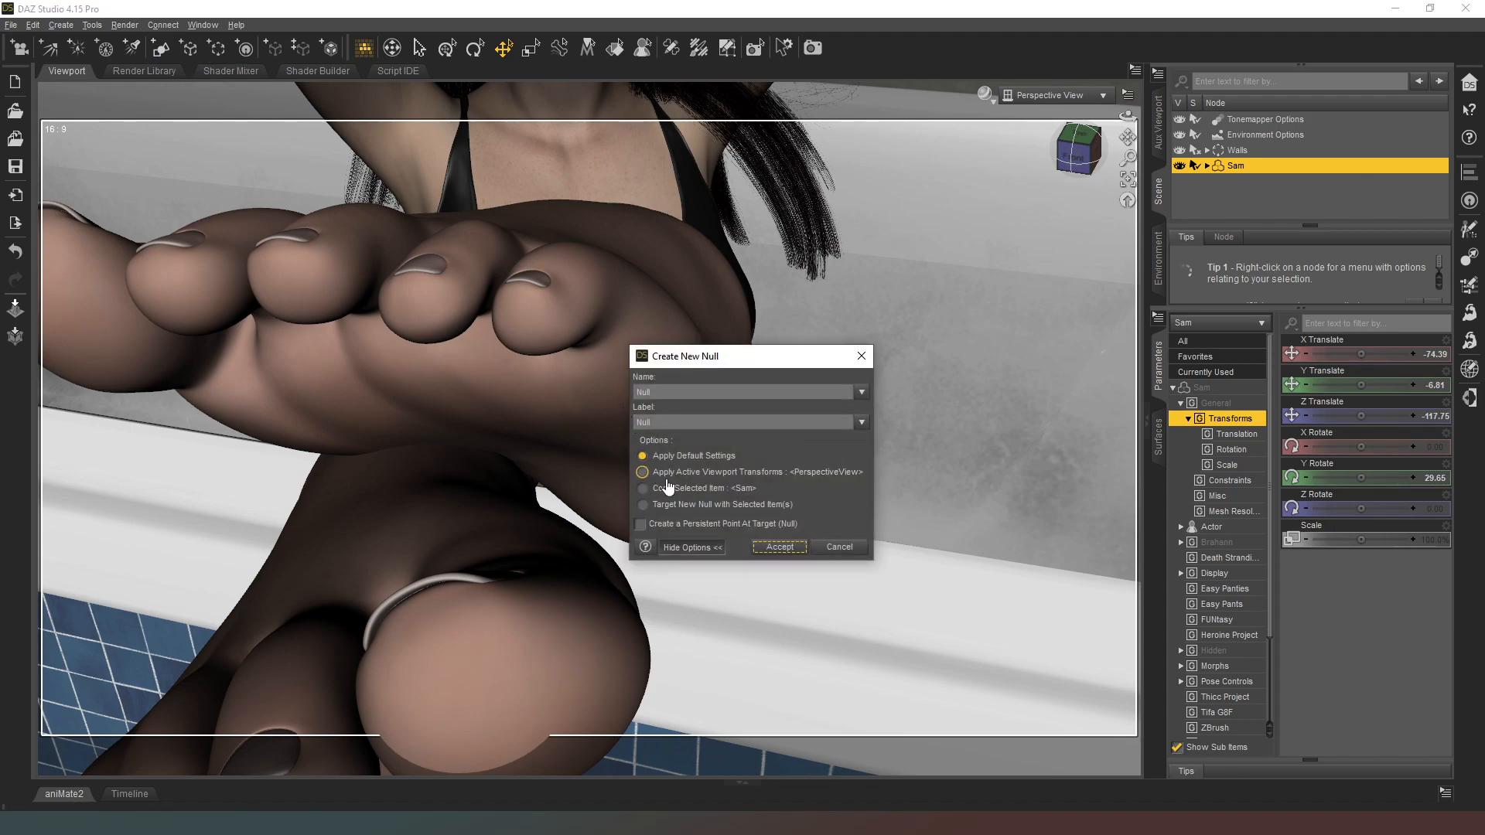
pyautogui.click(673, 476)
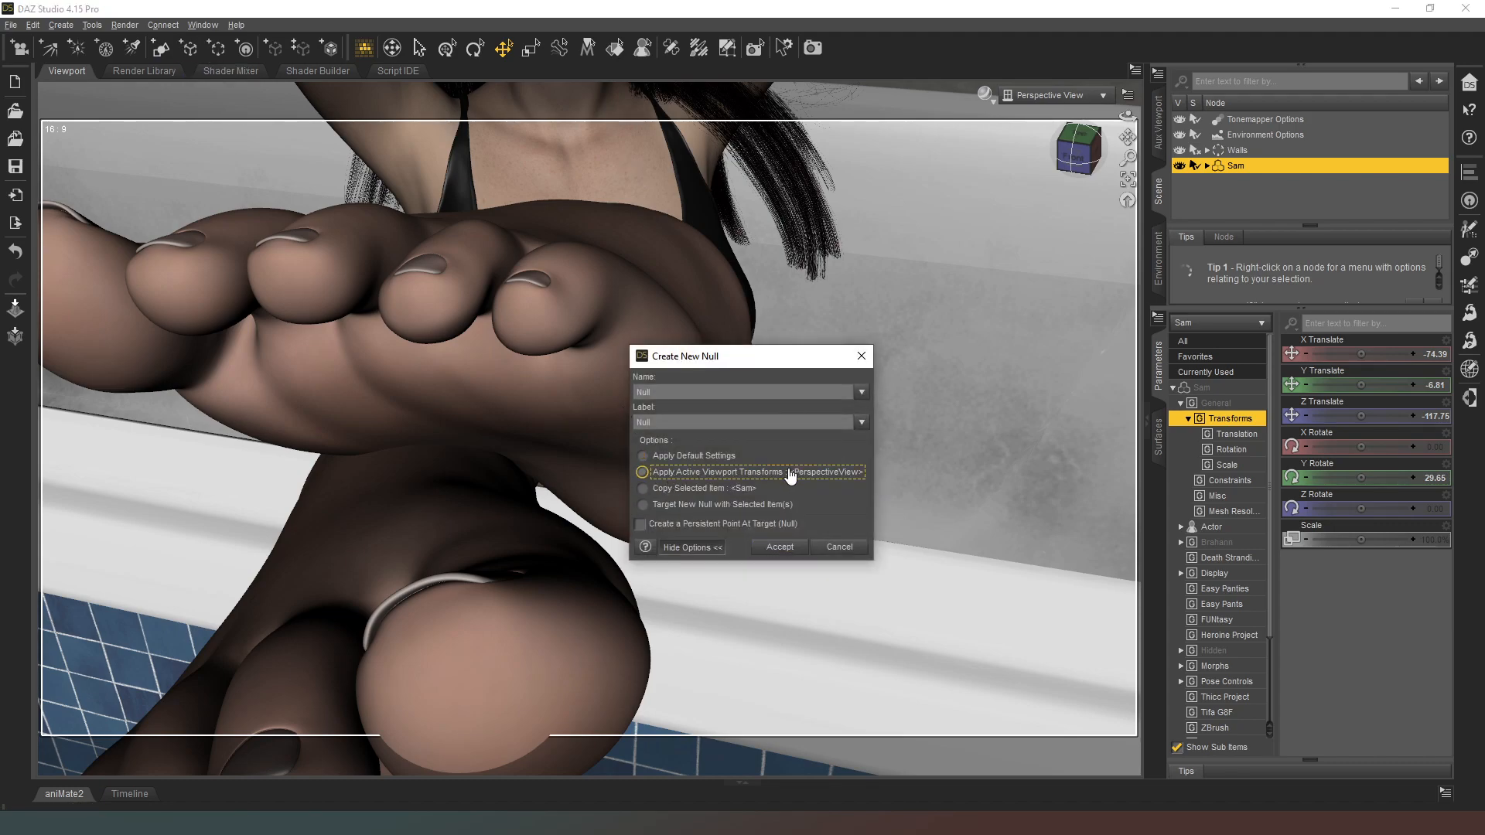
pyautogui.click(779, 546)
# Step: Set the figure's left eye to point at the null
pyautogui.click(1061, 161)
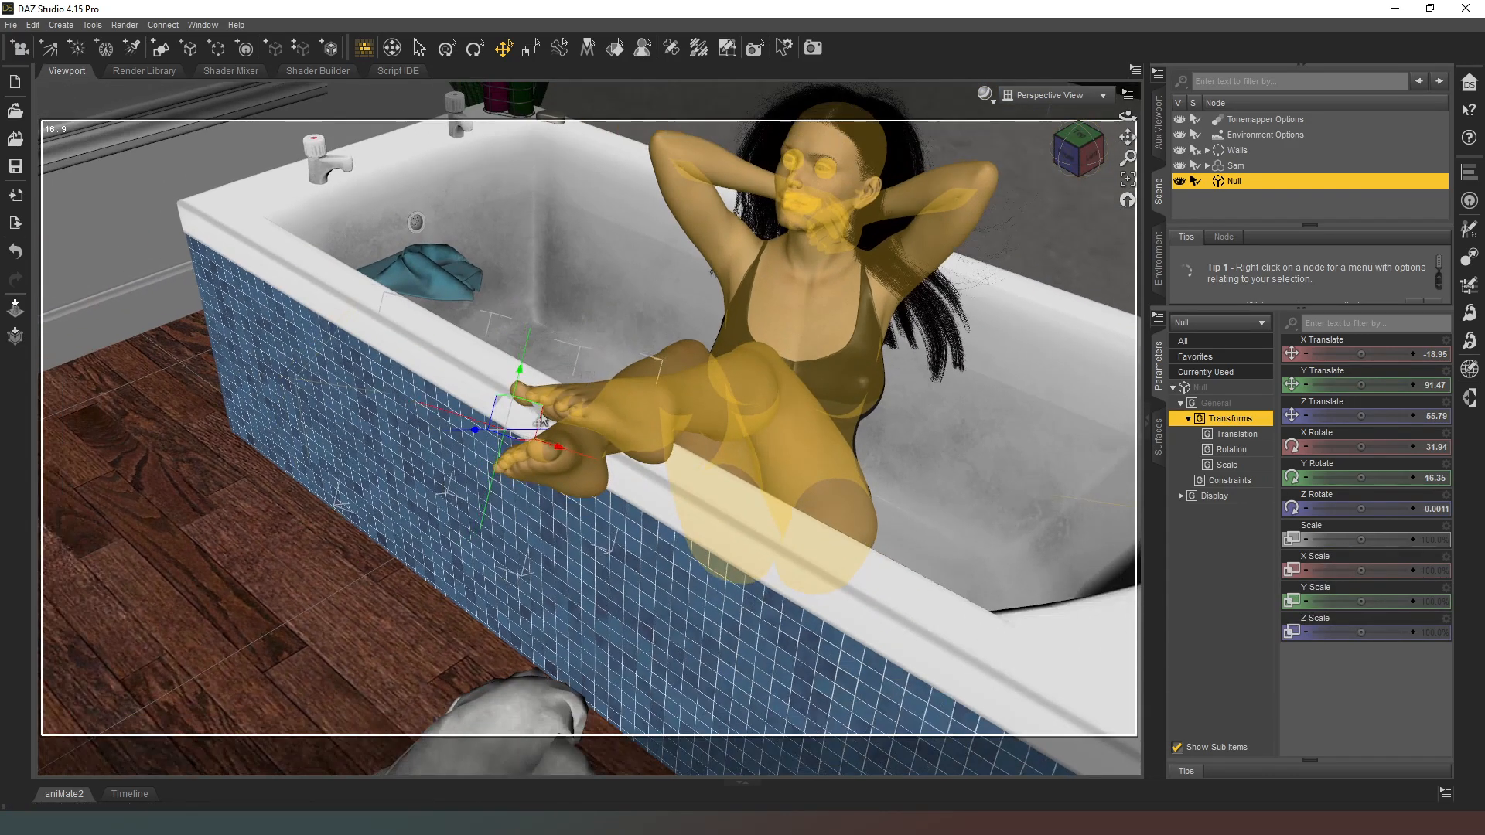
pyautogui.click(820, 173)
pyautogui.click(820, 172)
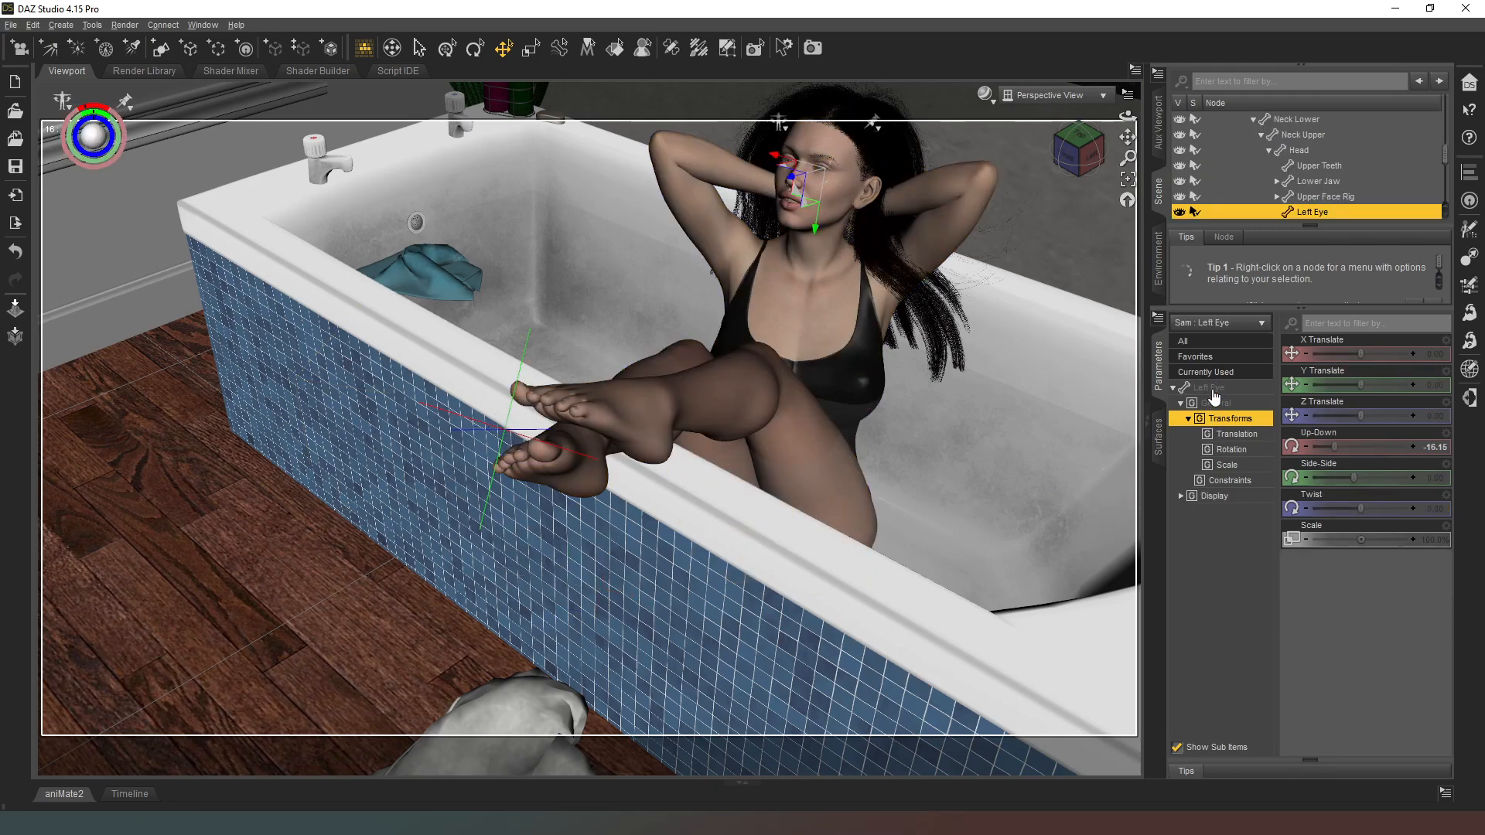
pyautogui.click(1353, 570)
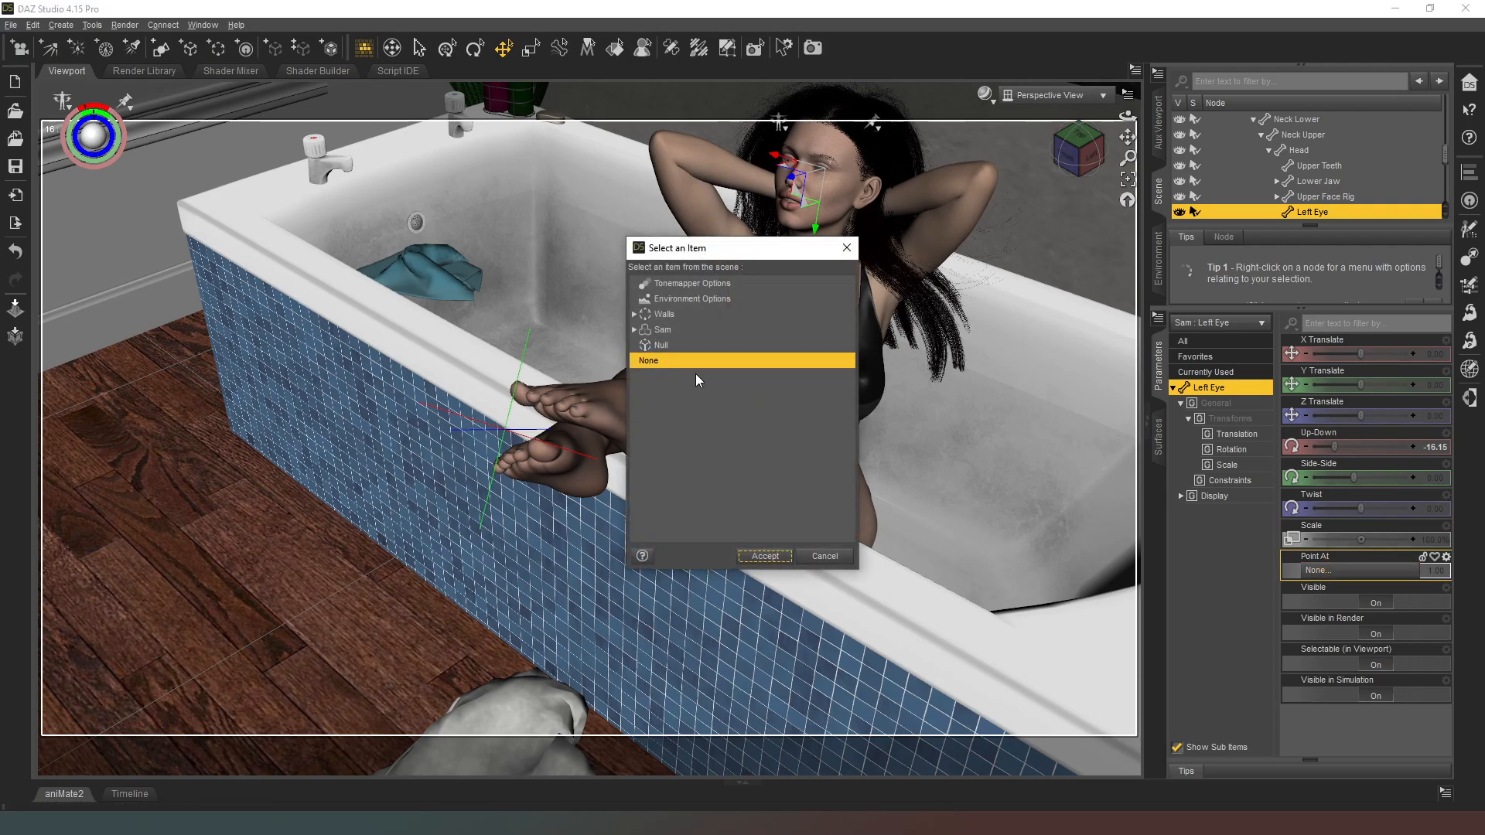
pyautogui.click(700, 344)
pyautogui.click(765, 556)
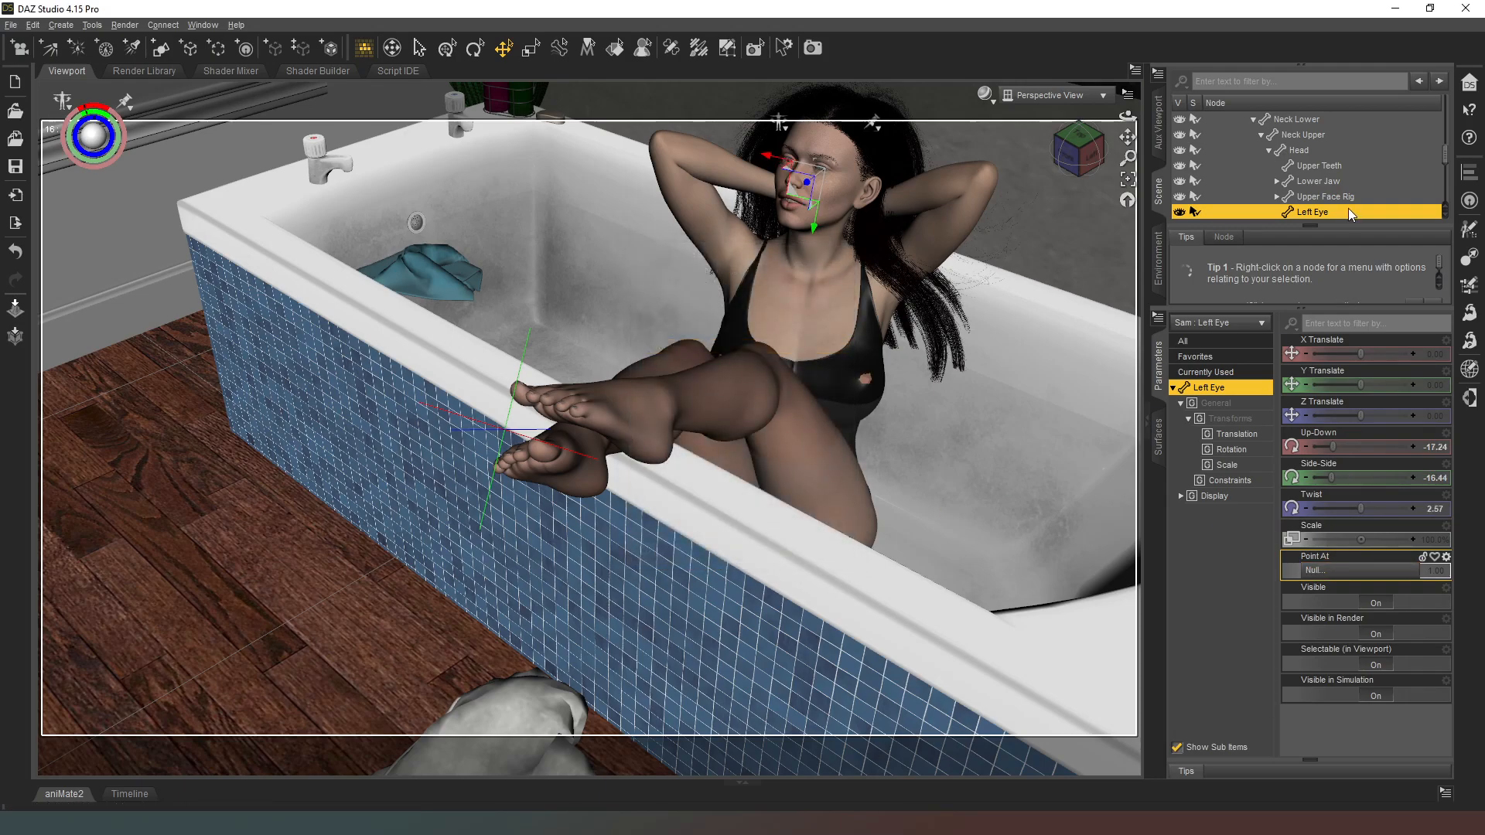
# Step: Set the figure's right eye to point at the null
pyautogui.scroll(-2, 1348, 207)
pyautogui.click(1318, 155)
pyautogui.click(1229, 418)
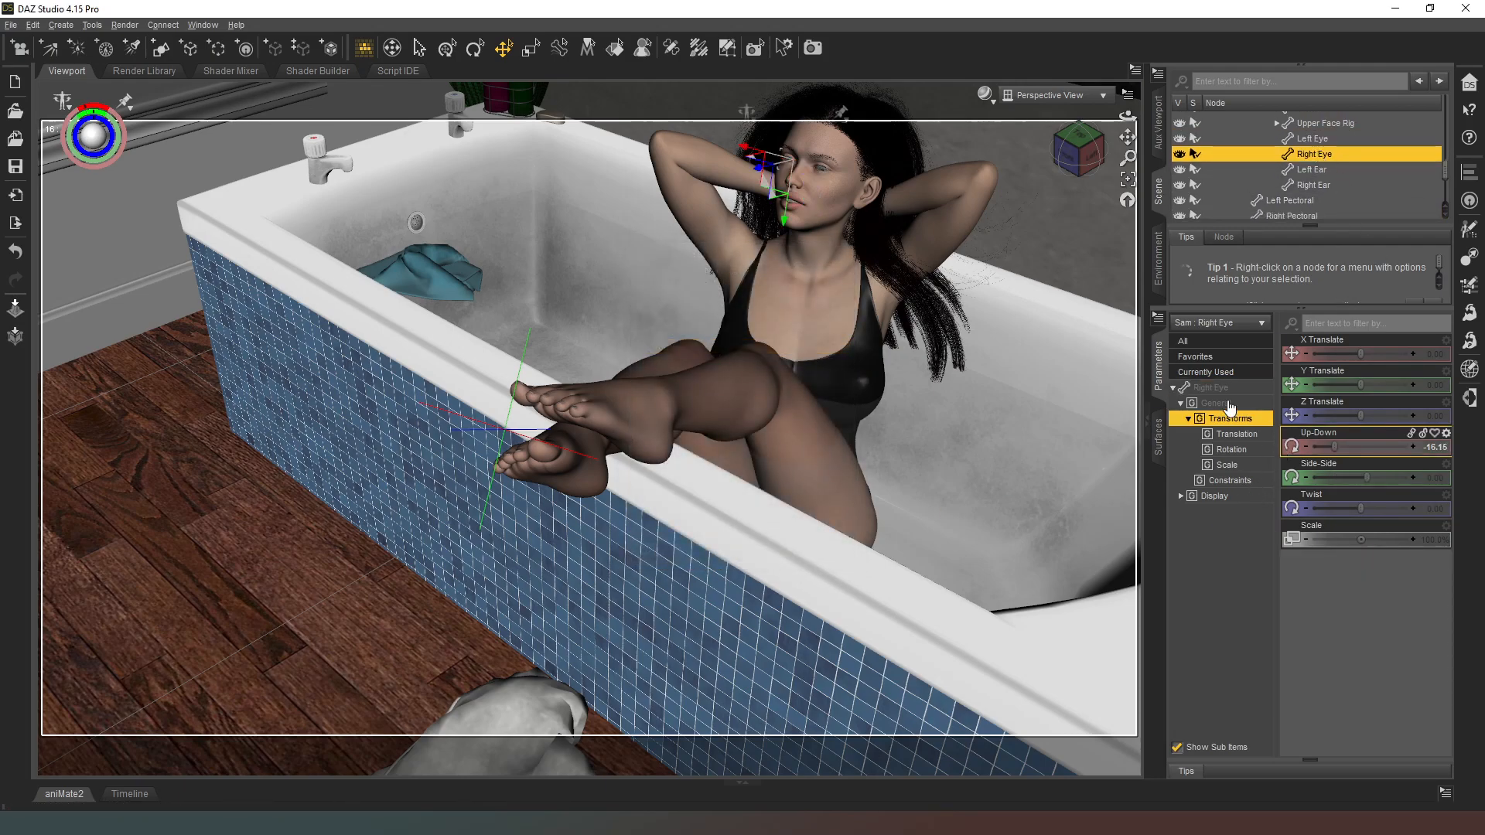
pyautogui.click(1228, 387)
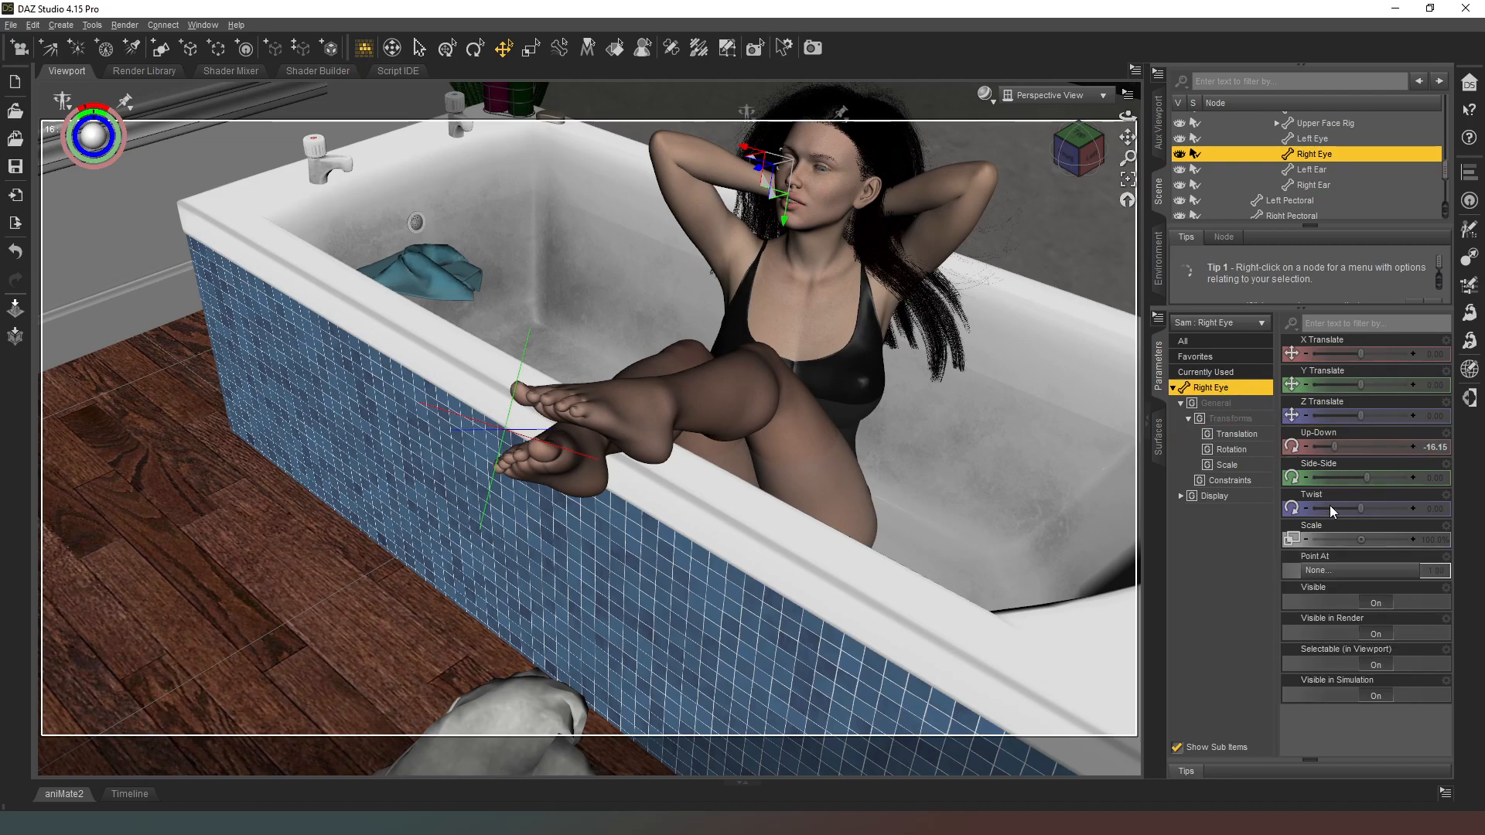
pyautogui.click(1345, 571)
pyautogui.click(698, 345)
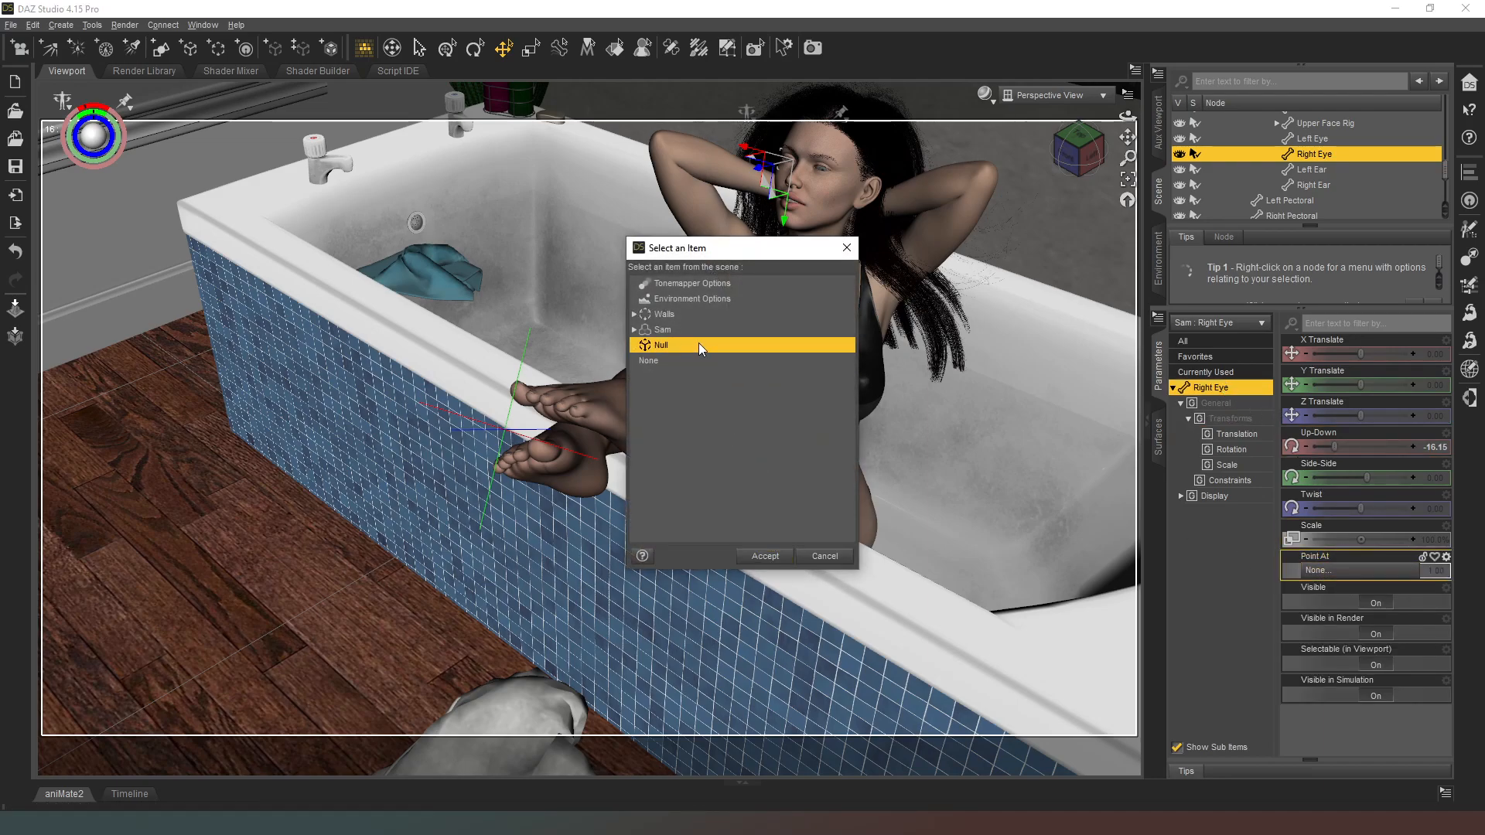
pyautogui.click(764, 557)
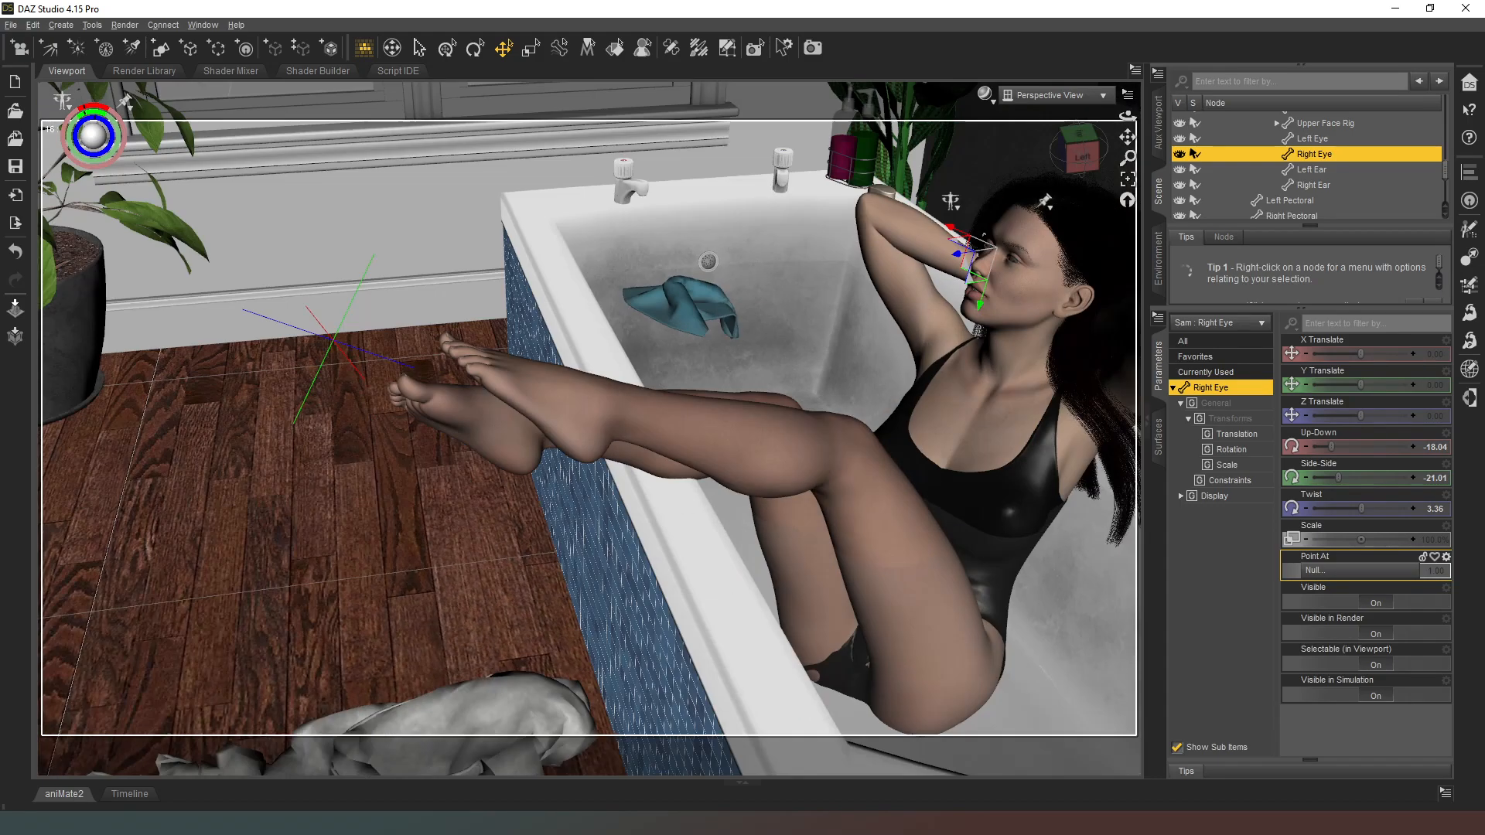
# Step: Collapse the figure's bone hierarchy in the scene and select the whole figure
pyautogui.moveTo(1128, 116); pyautogui.dragTo(1040, 46)
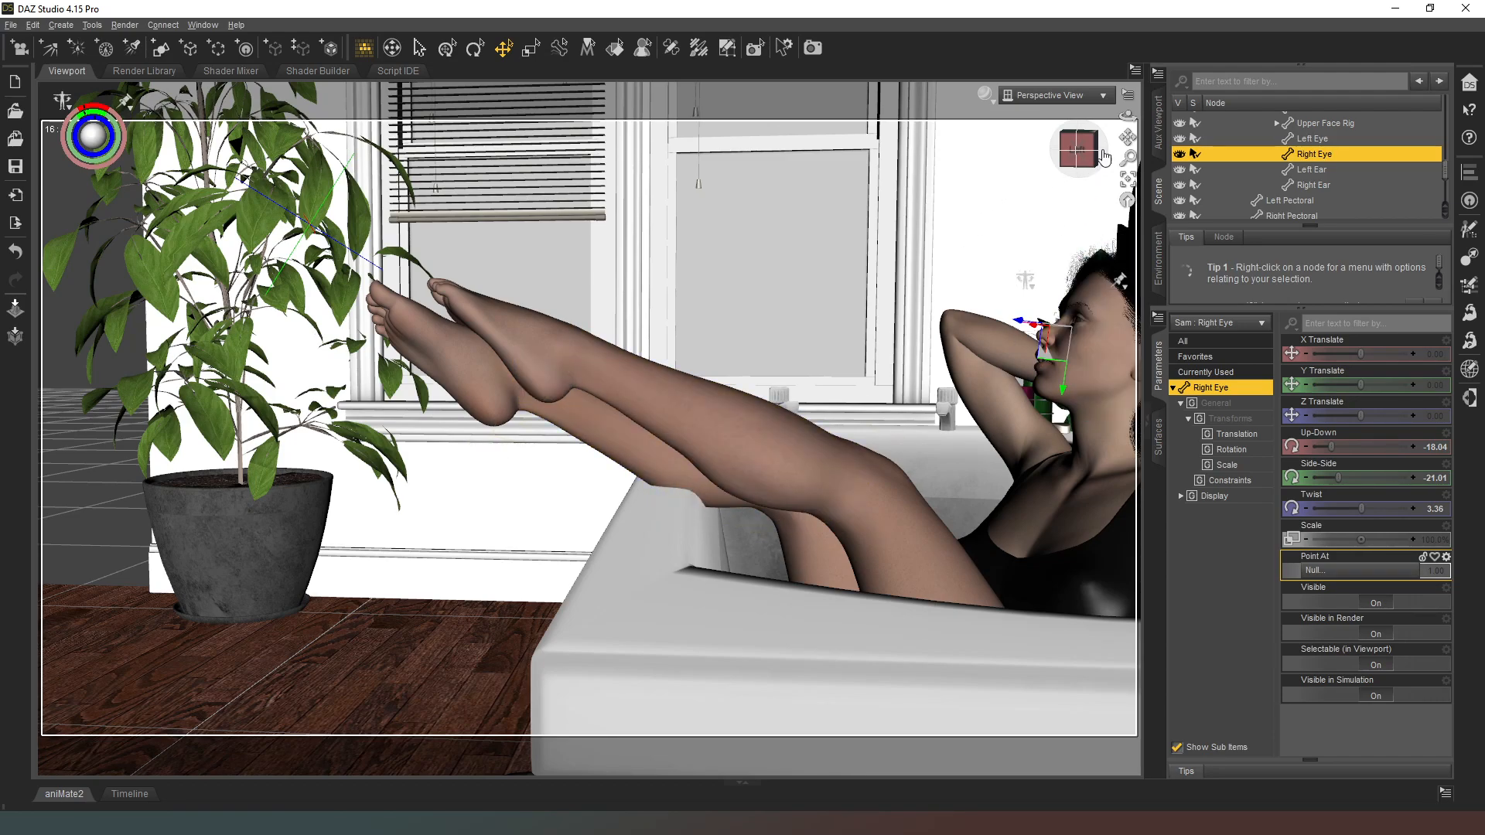
pyautogui.click(1079, 149)
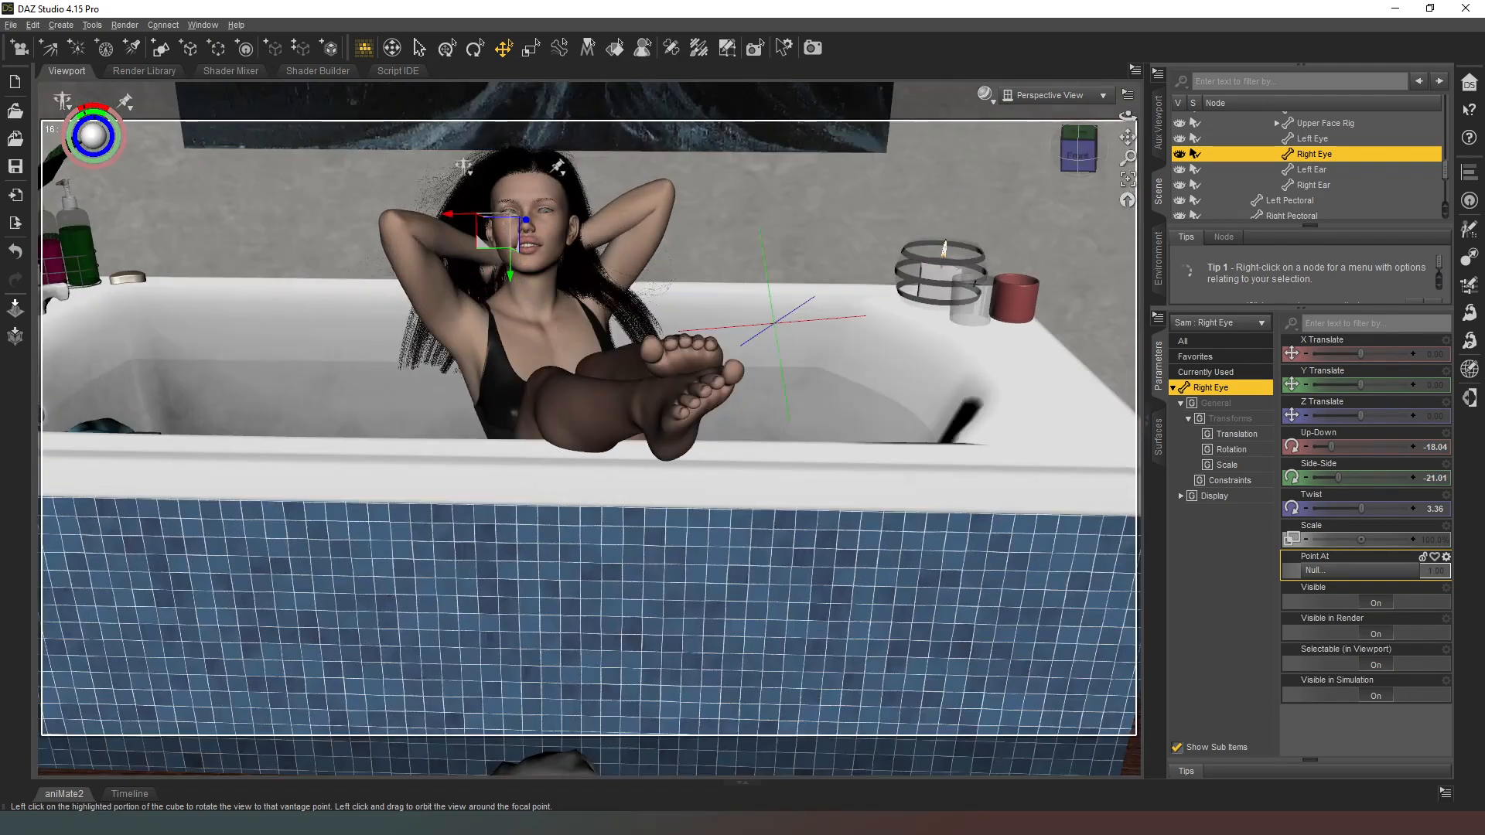
pyautogui.moveTo(1079, 145); pyautogui.dragTo(1009, 143)
pyautogui.scroll(4, 1277, 147)
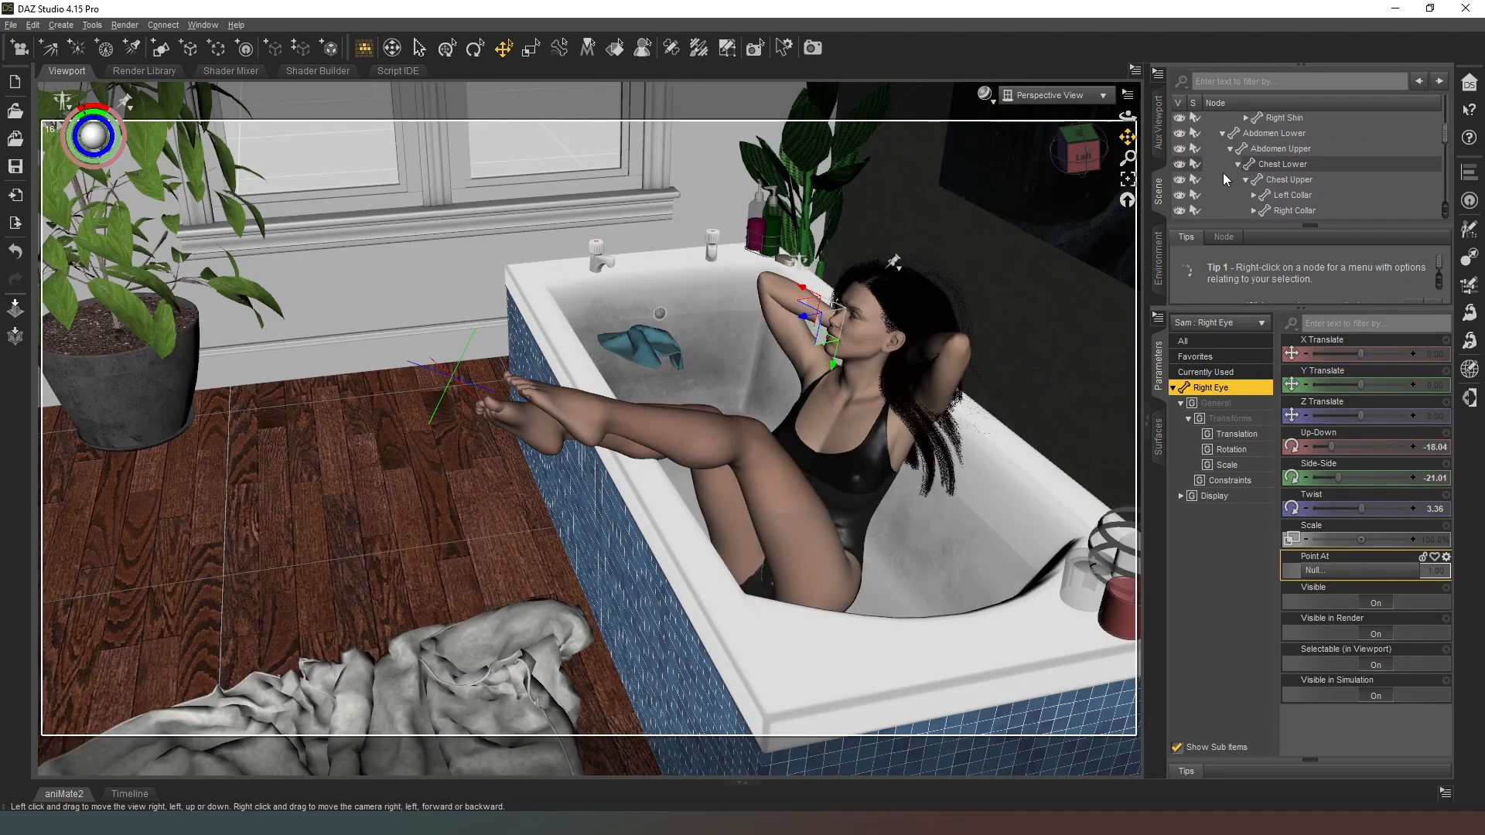
pyautogui.scroll(5, 1237, 145)
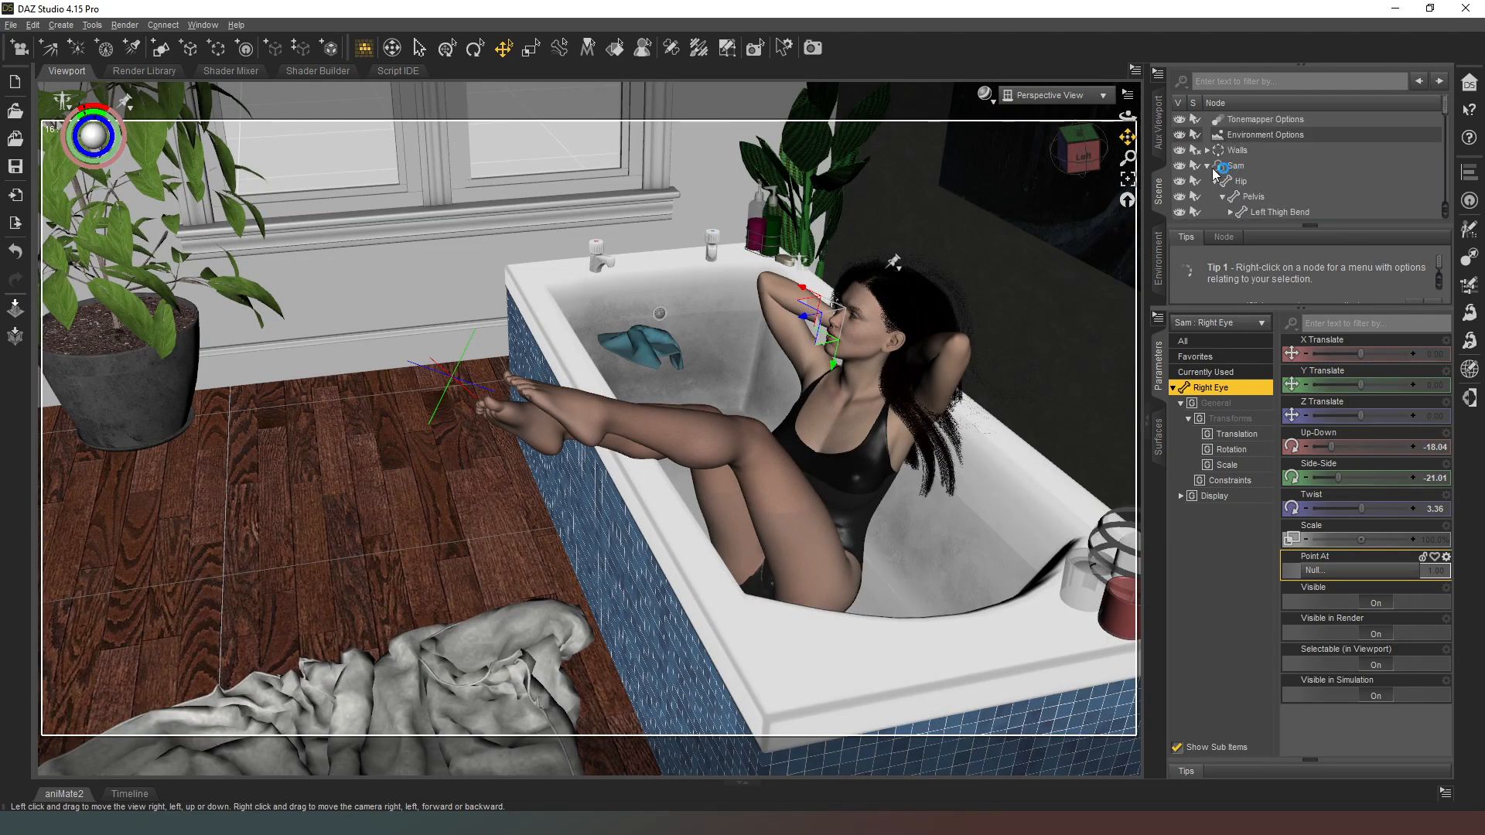
pyautogui.click(1211, 166)
pyautogui.click(1207, 166)
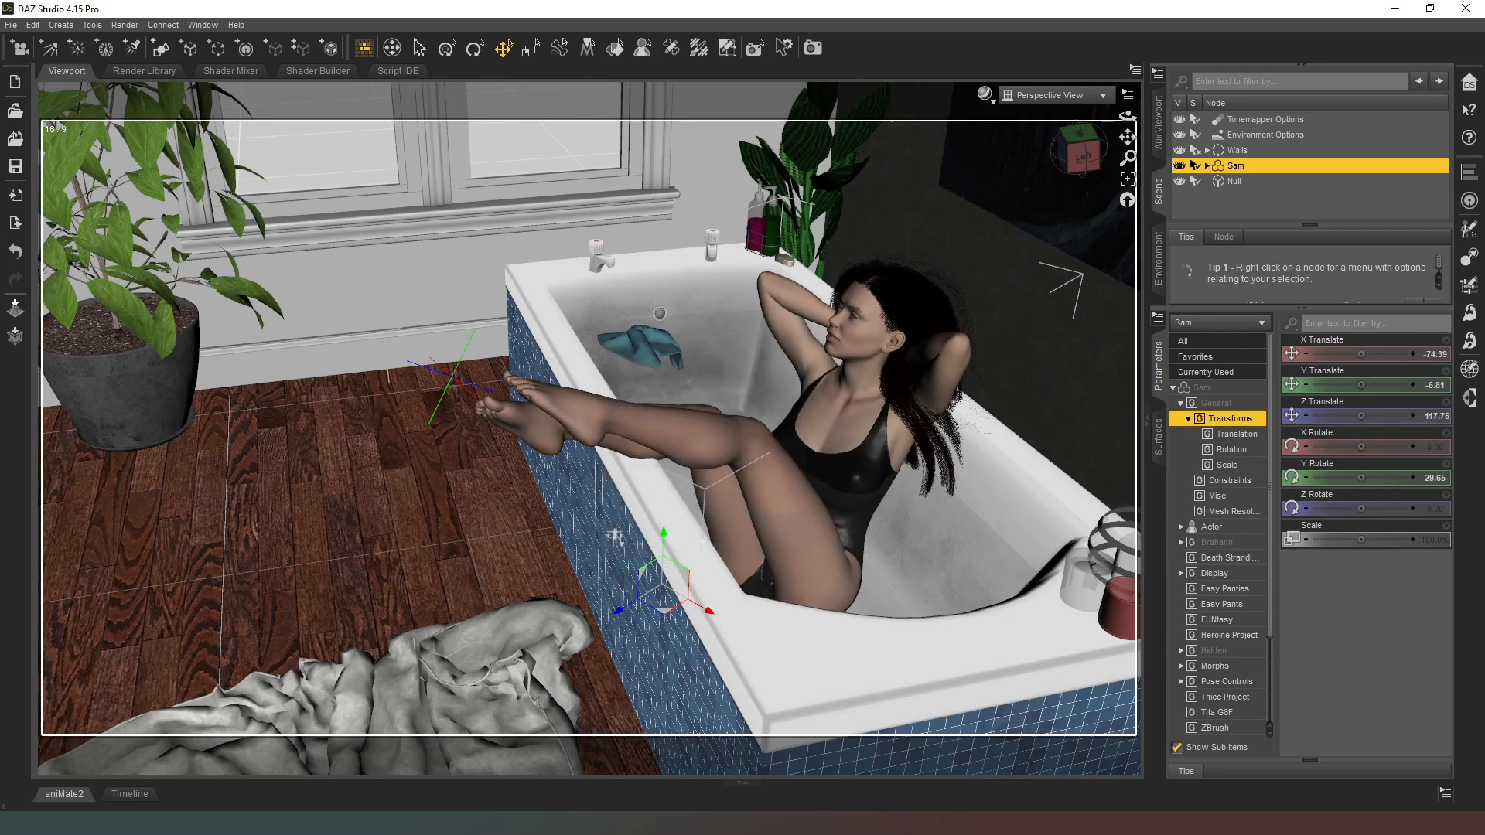
# Step: Try posing the figure's right shoulder with Bend -67.51, Front-Back 65.24 and Twist 8.02
pyautogui.click(615, 536)
pyautogui.click(1011, 218)
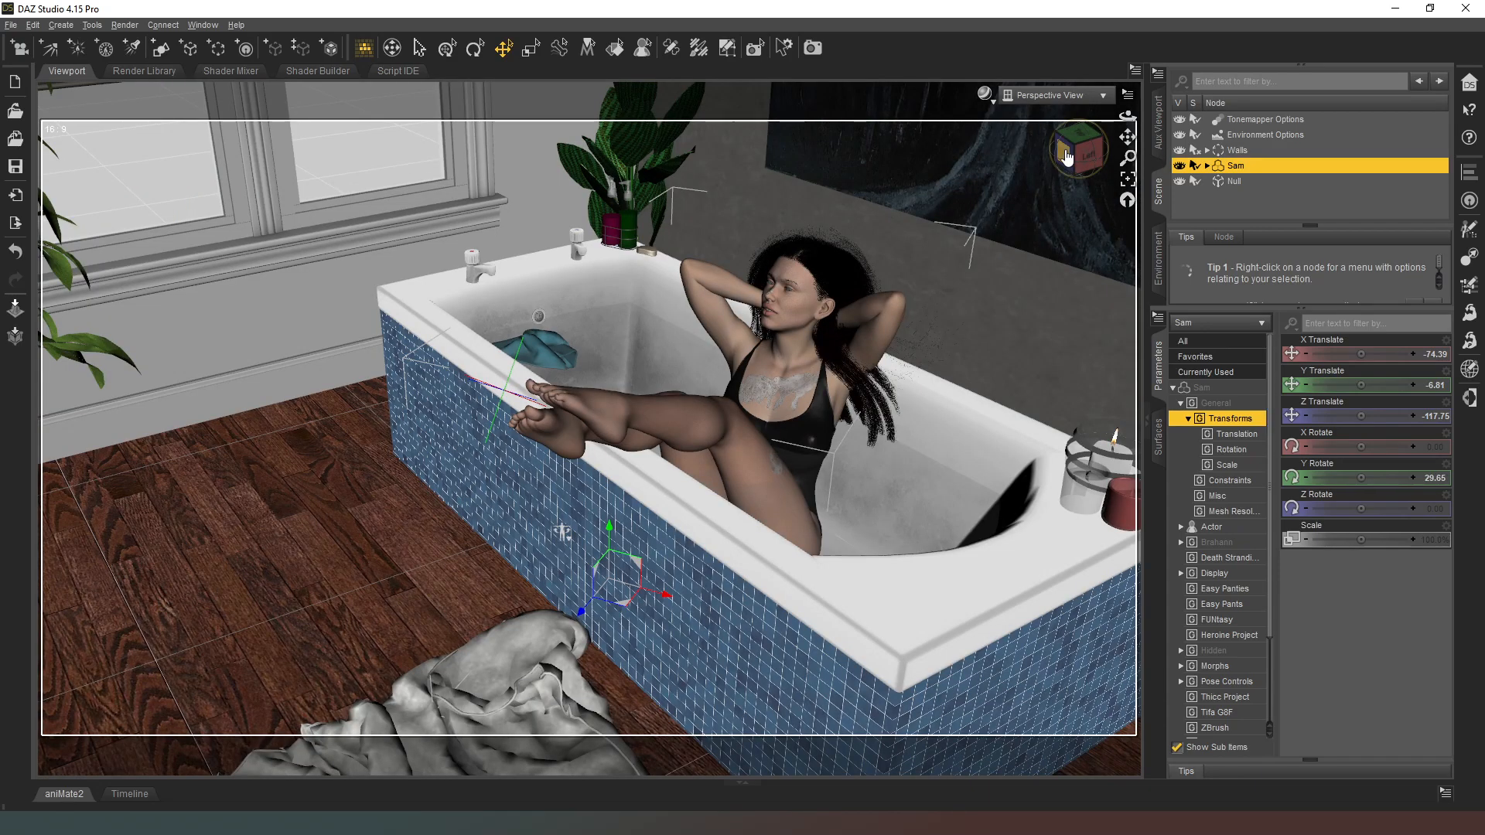
pyautogui.moveTo(1067, 154); pyautogui.dragTo(1141, 147)
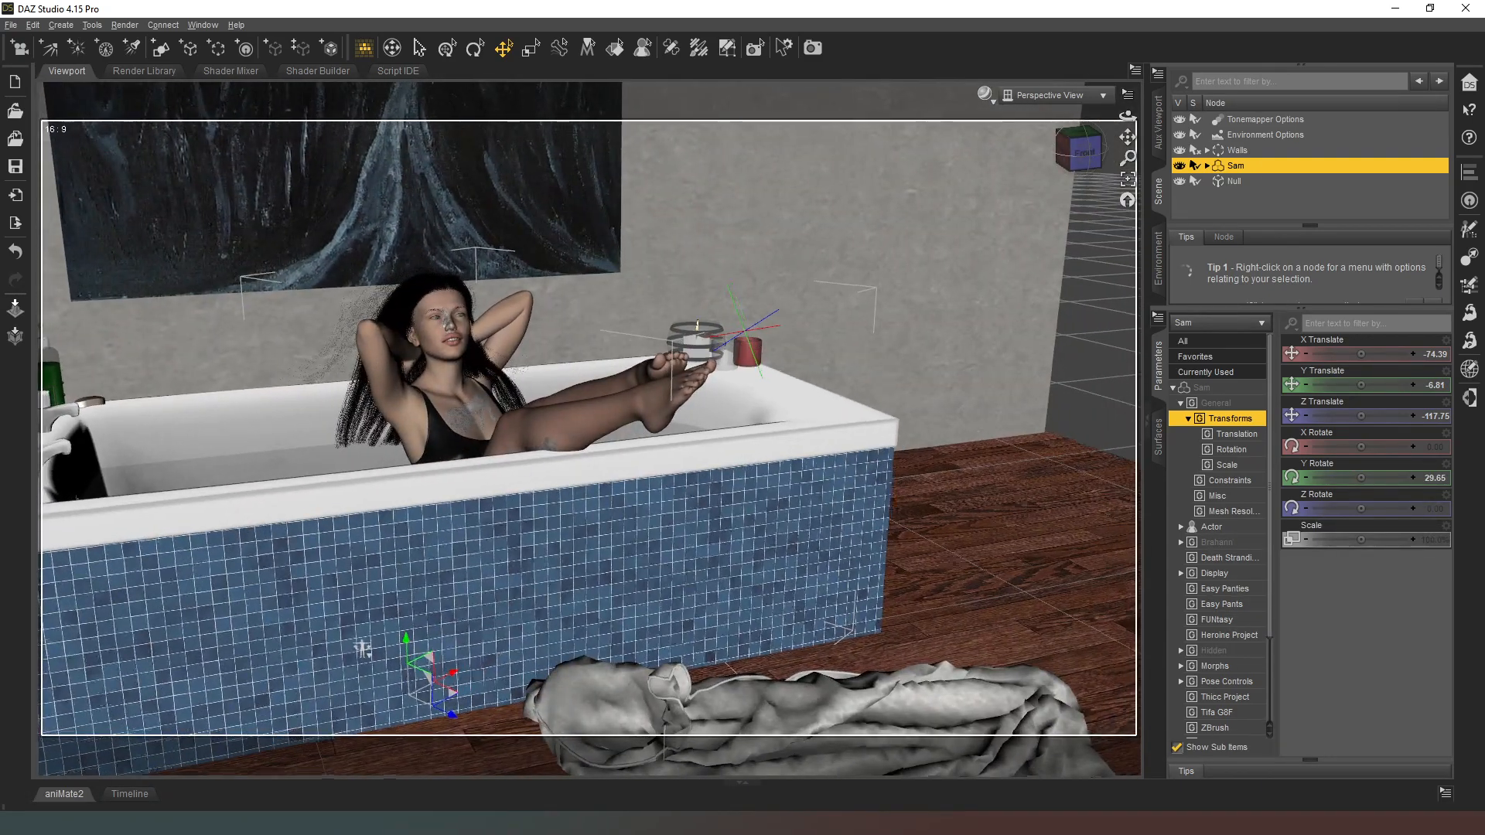
pyautogui.moveTo(986, 178); pyautogui.dragTo(941, 182)
pyautogui.moveTo(1080, 146); pyautogui.dragTo(1007, 204)
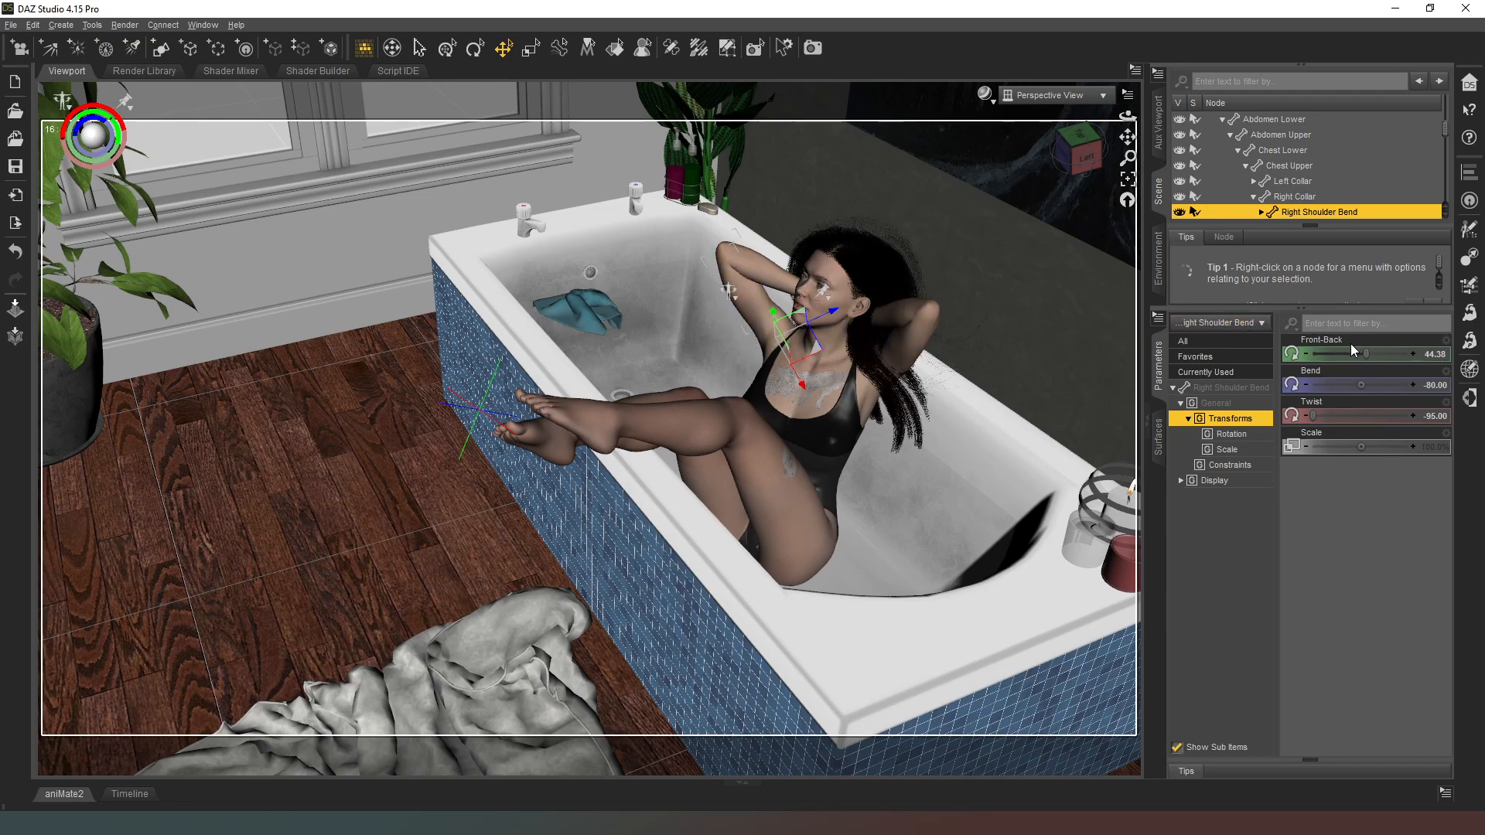
pyautogui.moveTo(1361, 384)
pyautogui.mouseDown()
pyautogui.moveTo(1343, 384)
pyautogui.moveTo(1359, 383)
pyautogui.mouseUp()
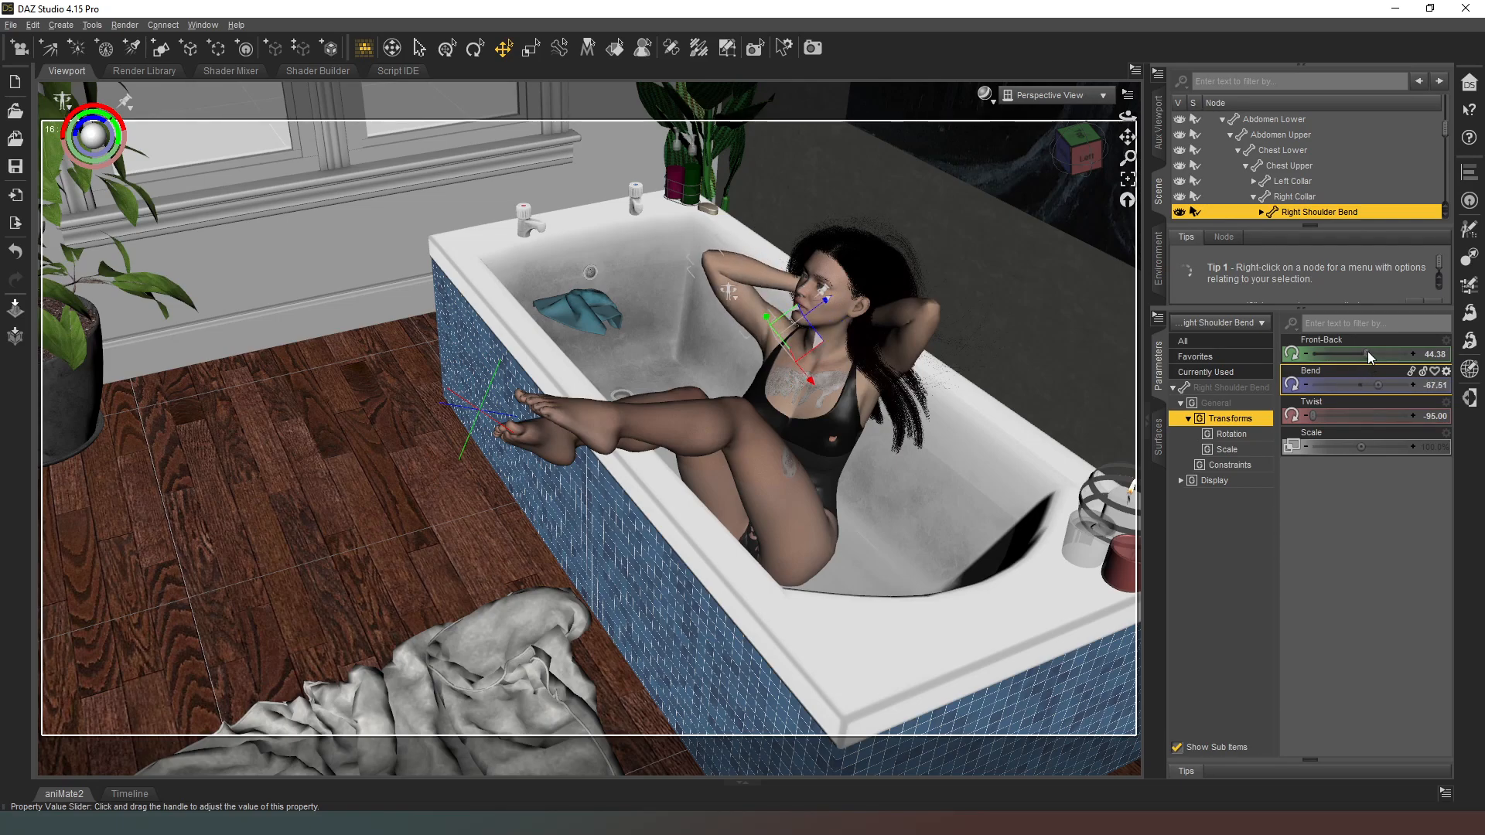
pyautogui.moveTo(1353, 354)
pyautogui.mouseDown()
pyautogui.moveTo(1421, 354)
pyautogui.moveTo(1379, 353)
pyautogui.mouseUp()
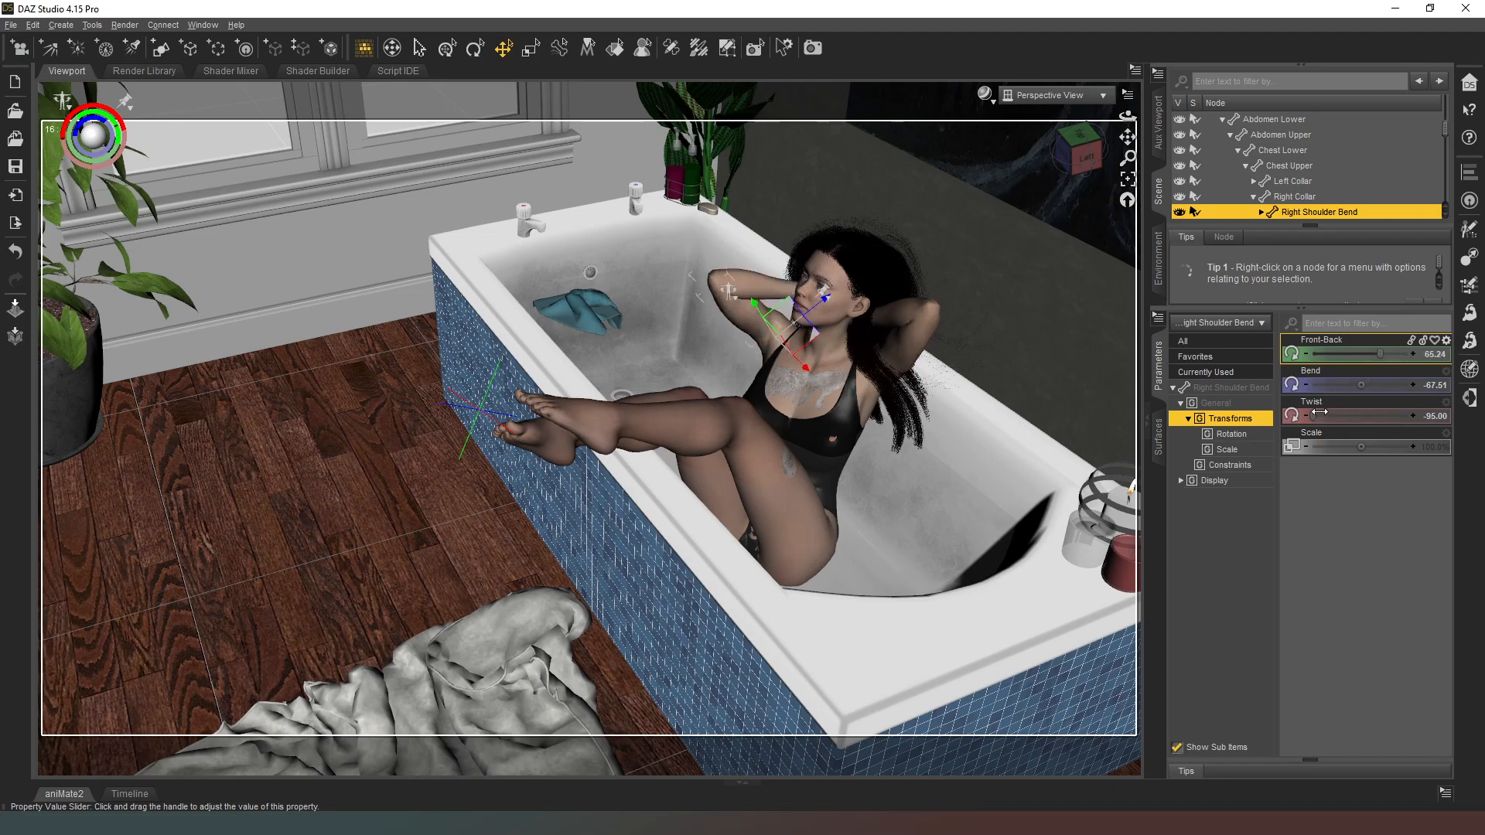
pyautogui.moveTo(1316, 415); pyautogui.dragTo(1357, 416)
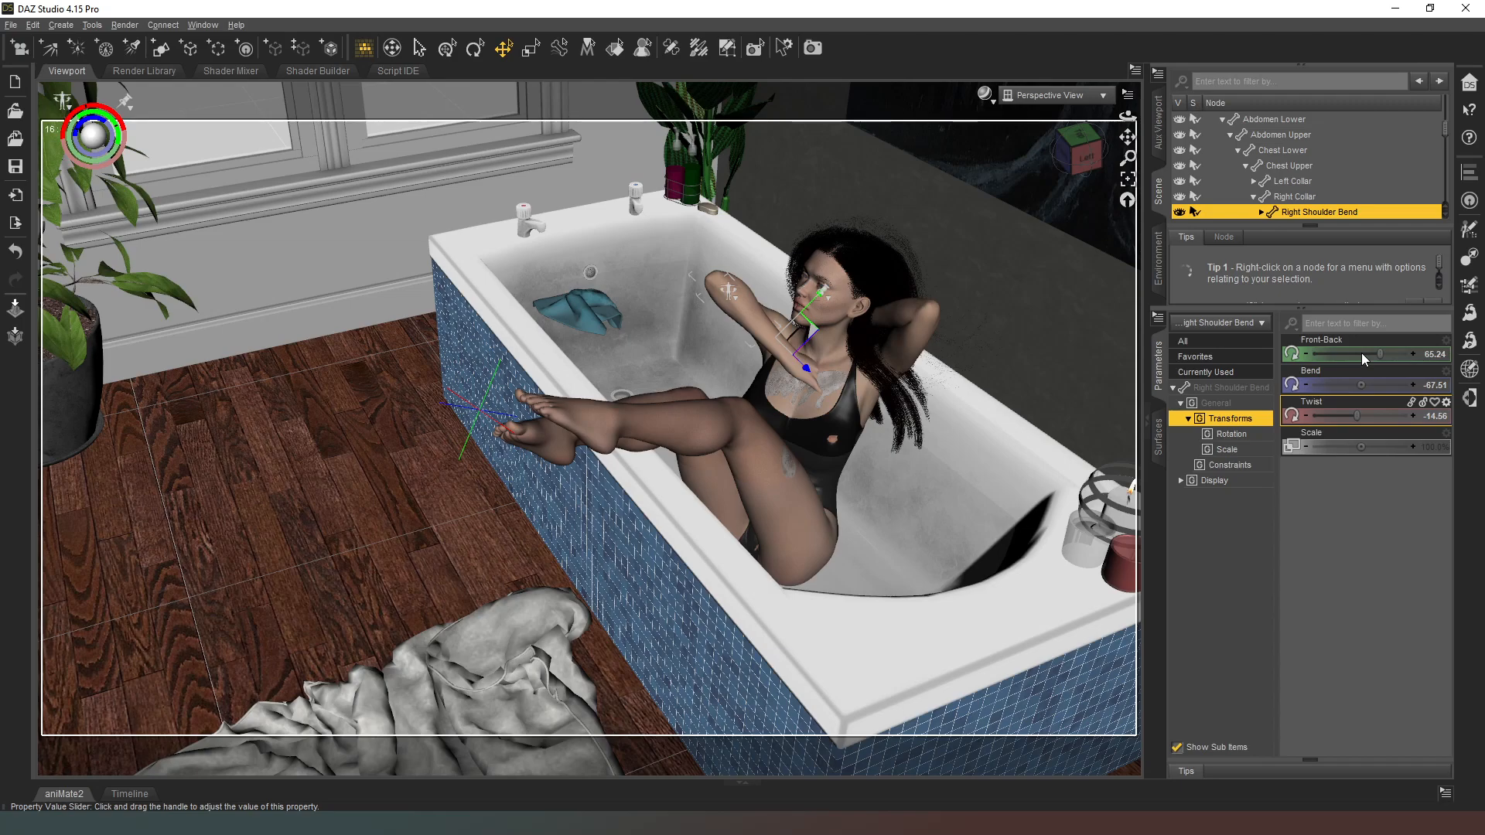
# Step: Reset the right shoulder's Front-Back, Bend and Twist rotations to 0
pyautogui.click(1433, 354)
pyautogui.write('0')
pyautogui.press('Return')
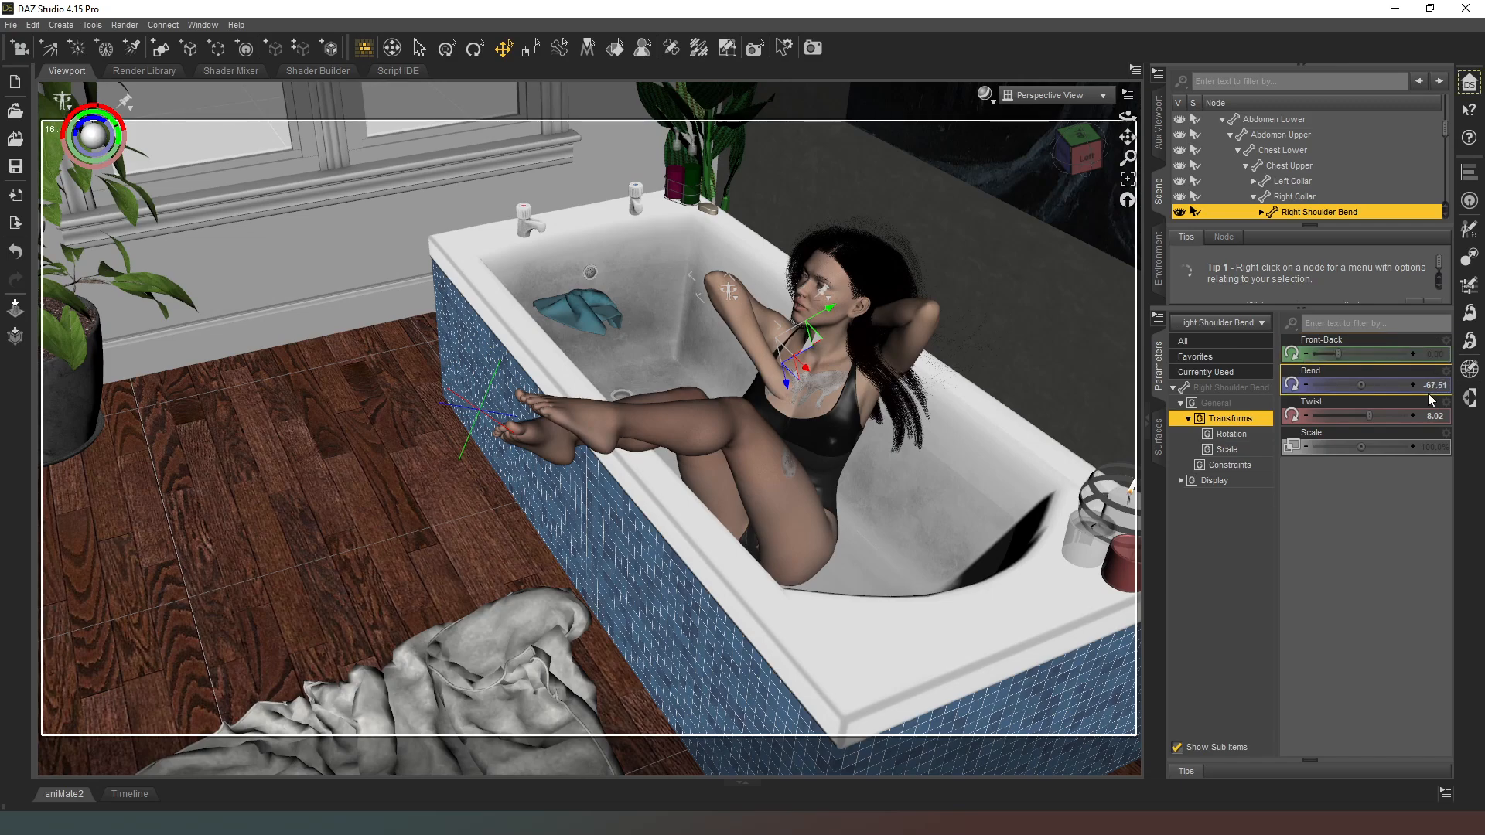
pyautogui.click(1437, 388)
pyautogui.write('0')
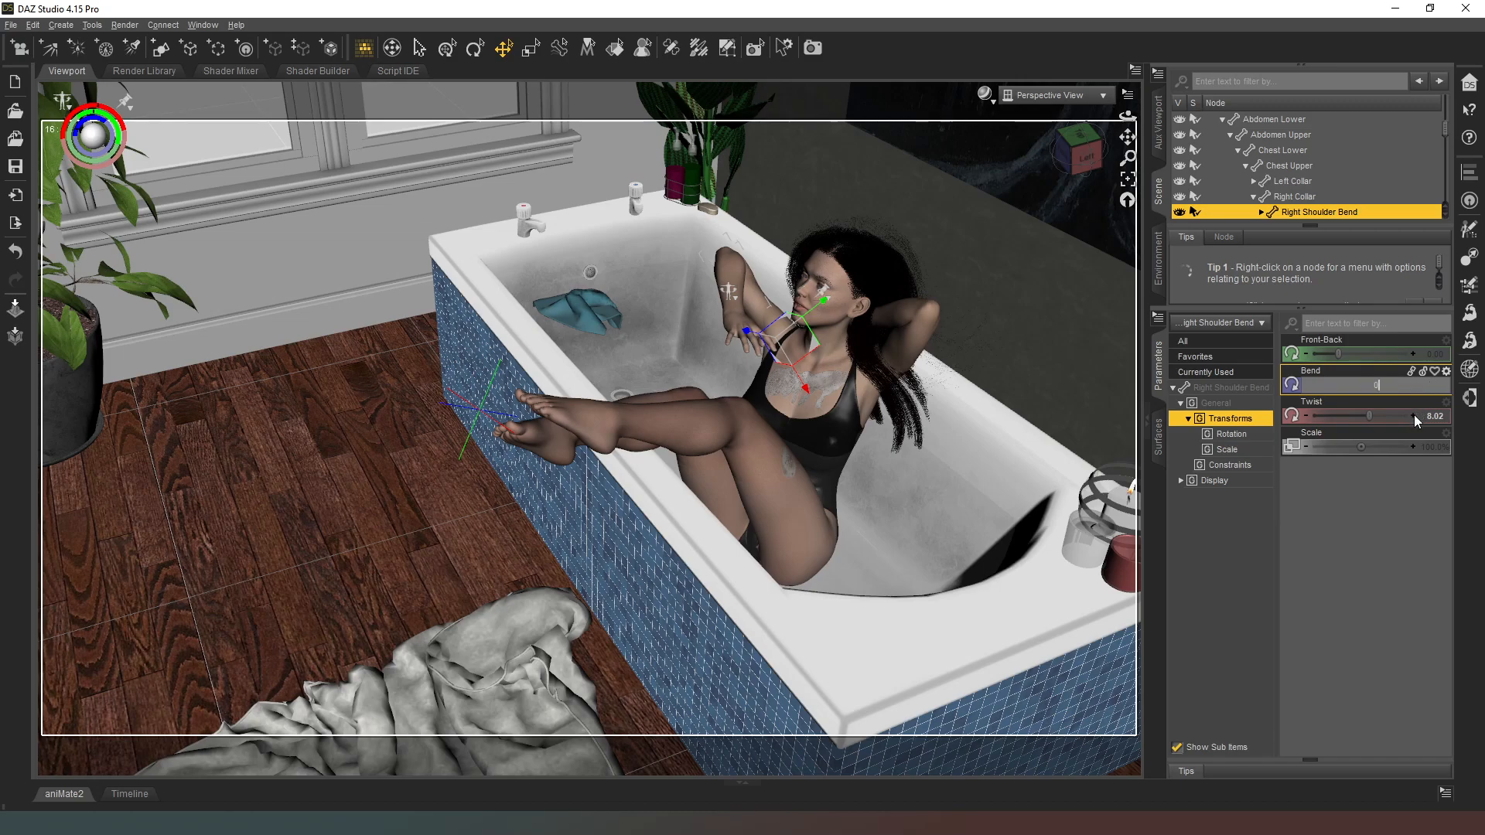
pyautogui.press('Return')
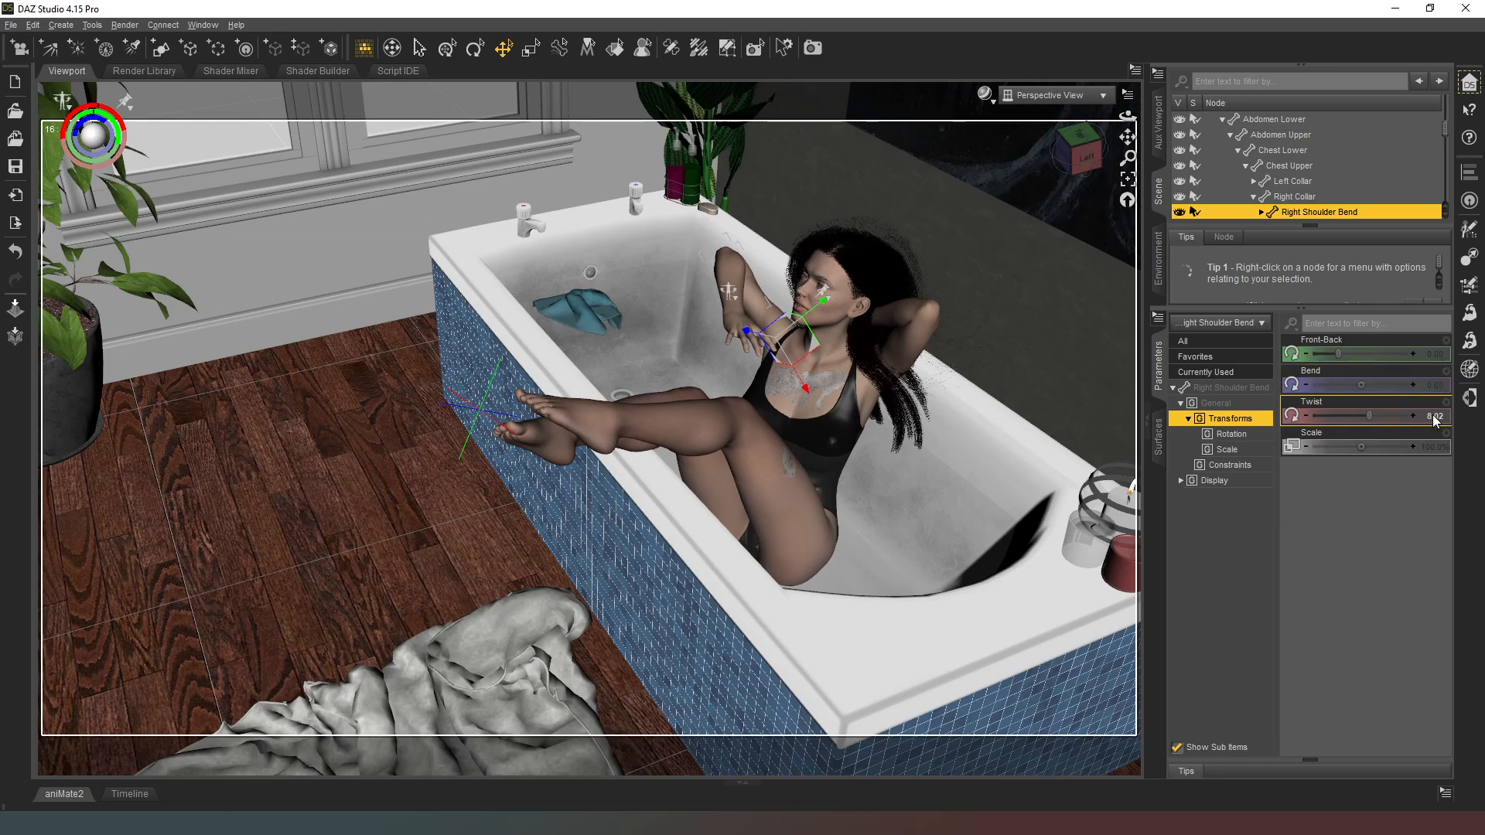
pyautogui.click(1434, 417)
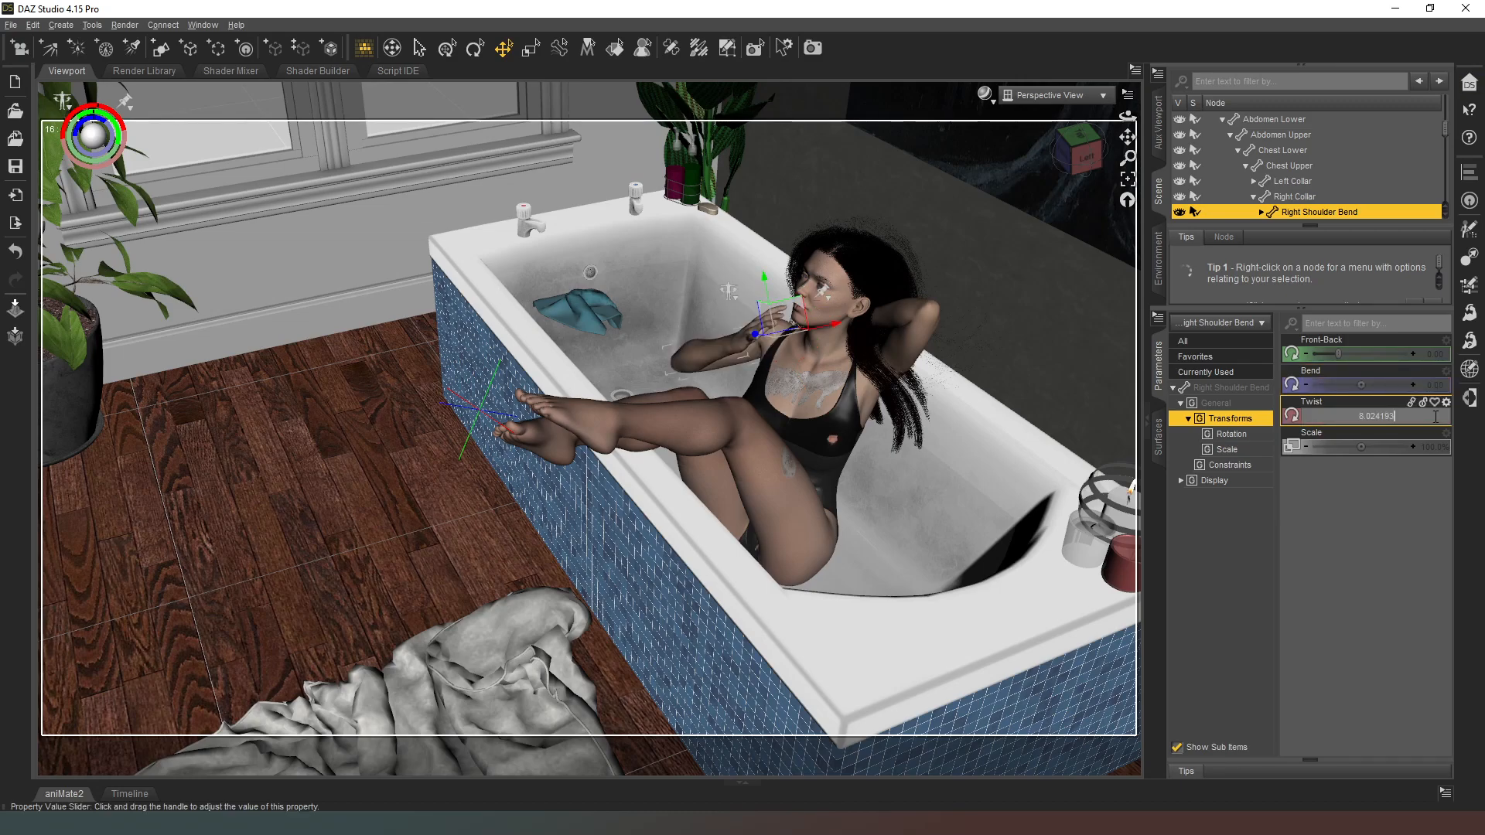
pyautogui.write('0')
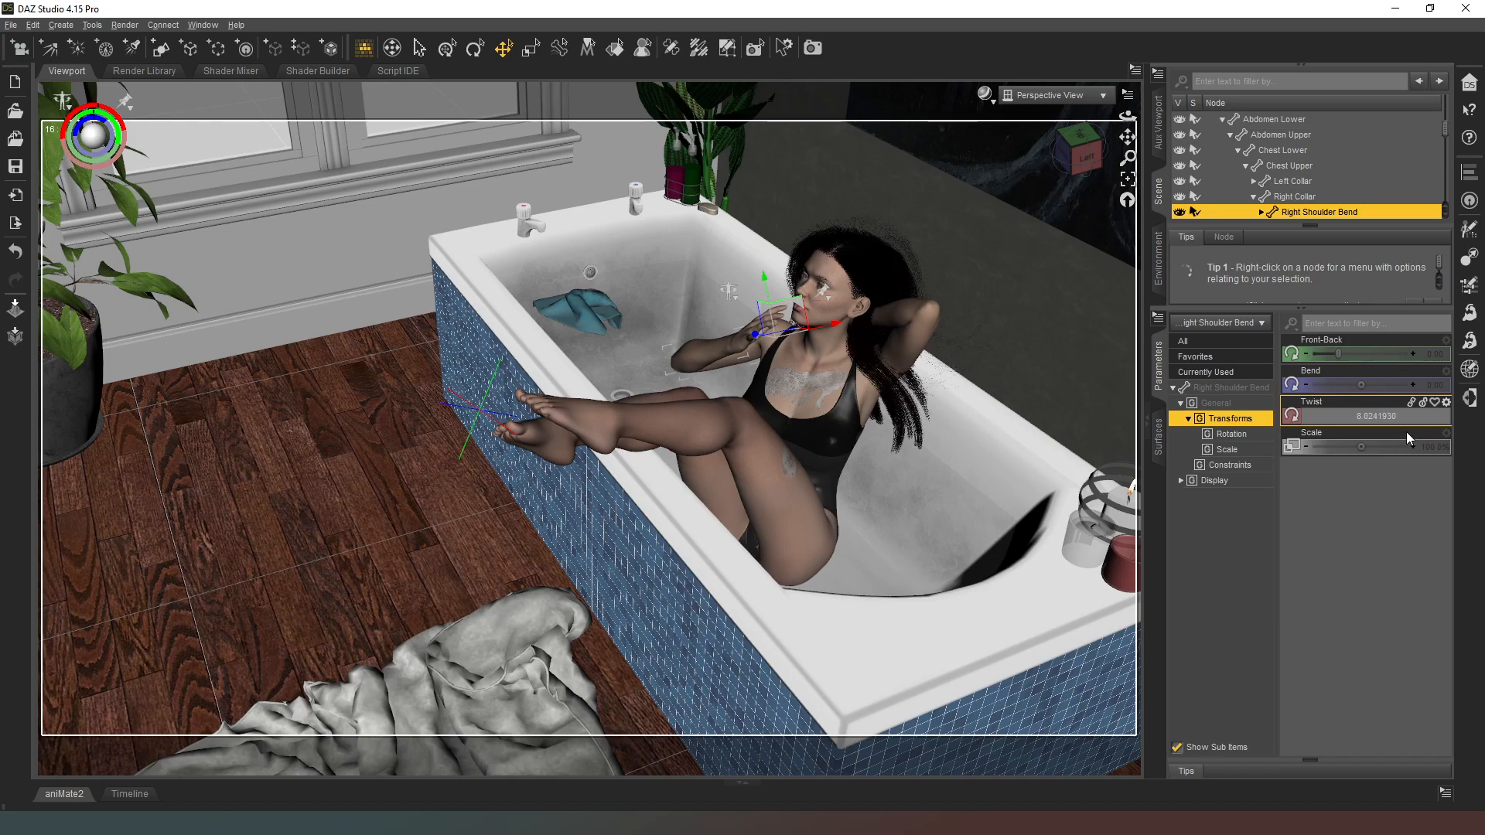
pyautogui.moveTo(1407, 422); pyautogui.dragTo(1348, 422)
pyautogui.write('0')
pyautogui.press('Return')
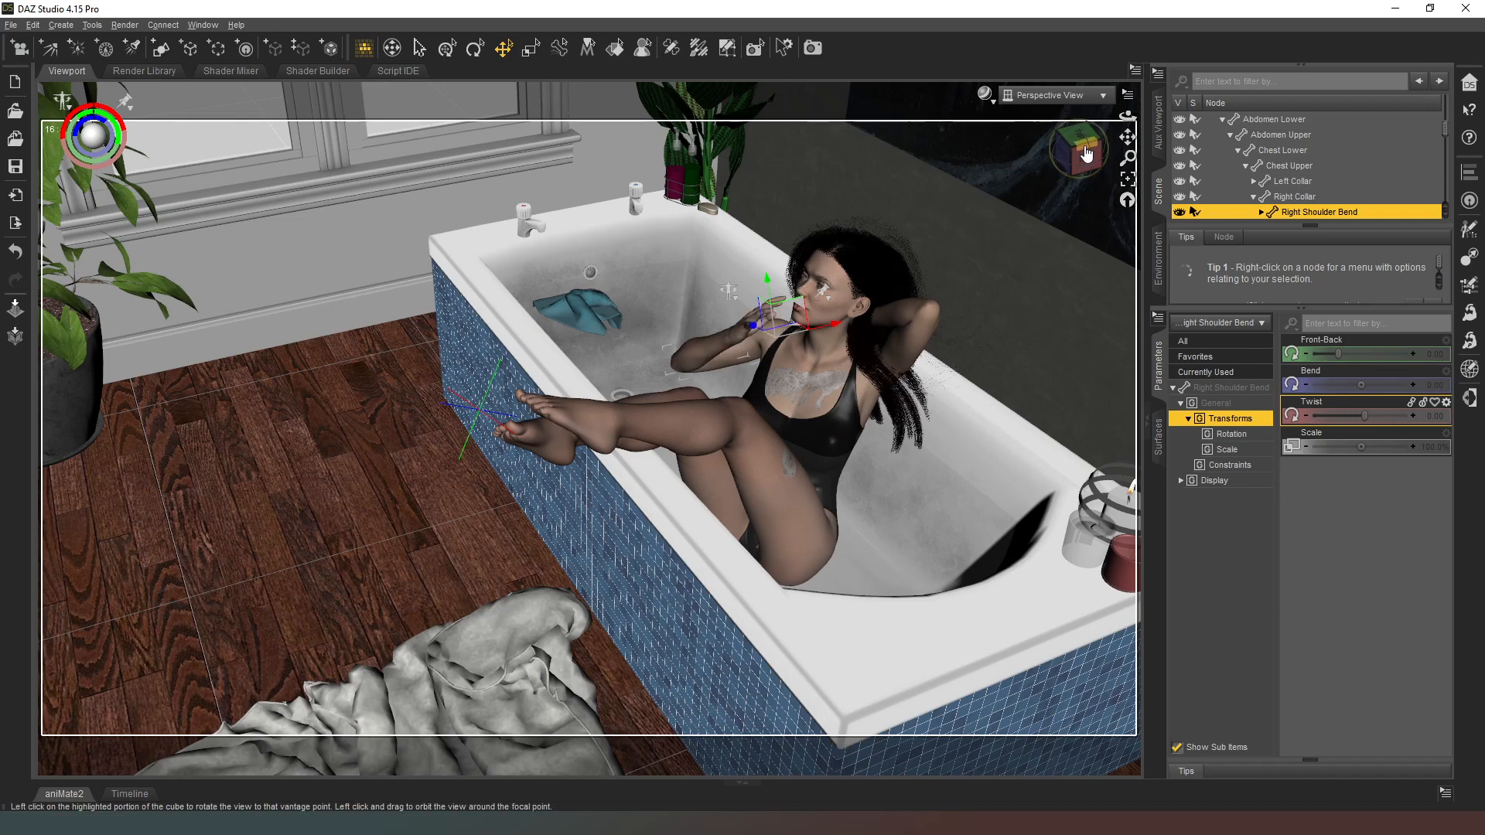
# Step: Adjust the right shoulder to a Bend of about 8.1 and a Front-Back of about -4.9
pyautogui.moveTo(1086, 152); pyautogui.dragTo(819, 156)
pyautogui.moveTo(964, 142); pyautogui.dragTo(992, 135, button='middle')
pyautogui.scroll(5, 990, 135)
pyautogui.scroll(3, 990, 136)
pyautogui.scroll(2, 990, 135)
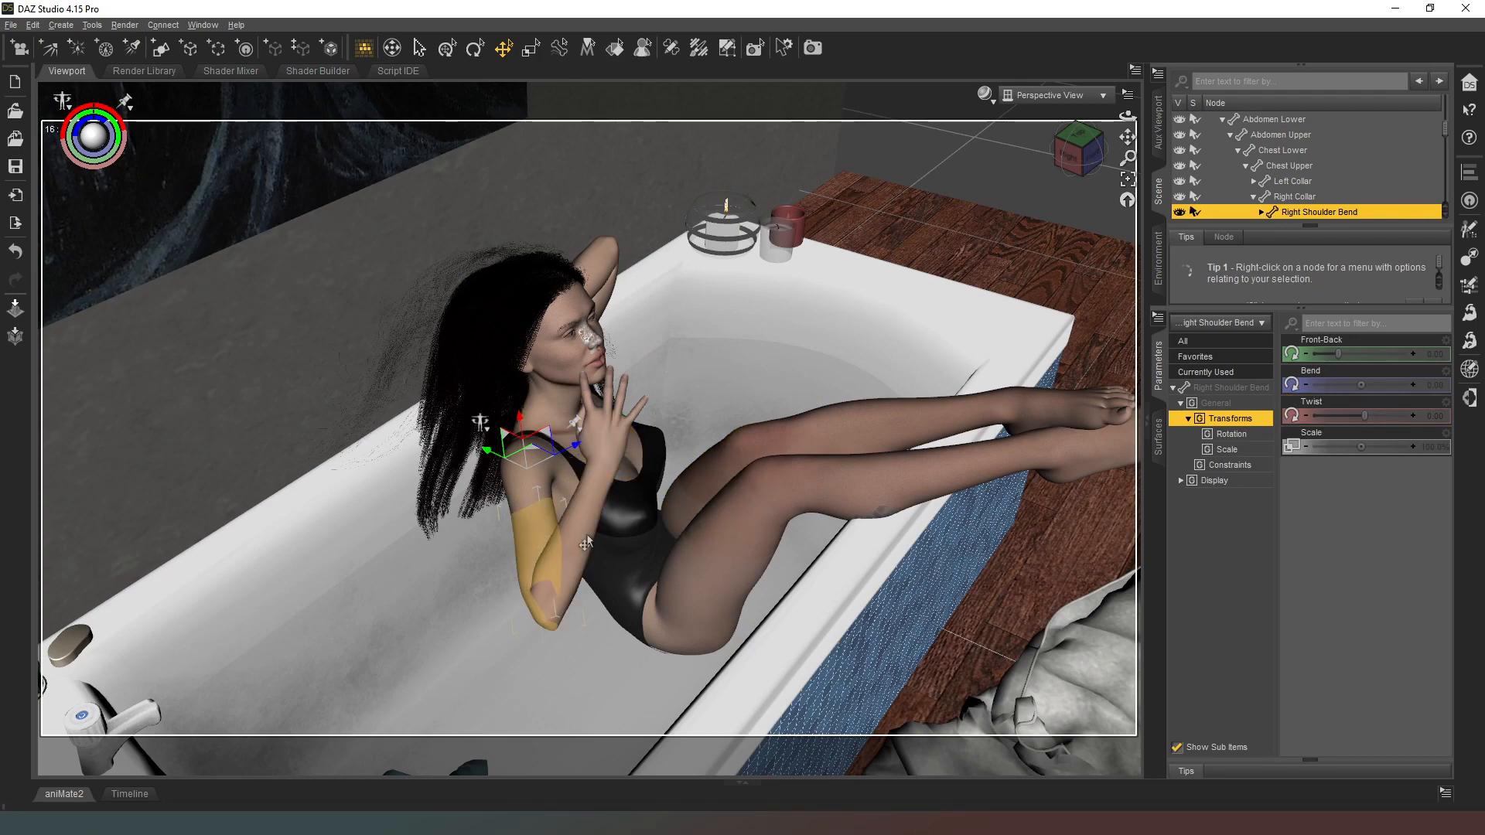
pyautogui.moveTo(1361, 384); pyautogui.dragTo(1379, 385)
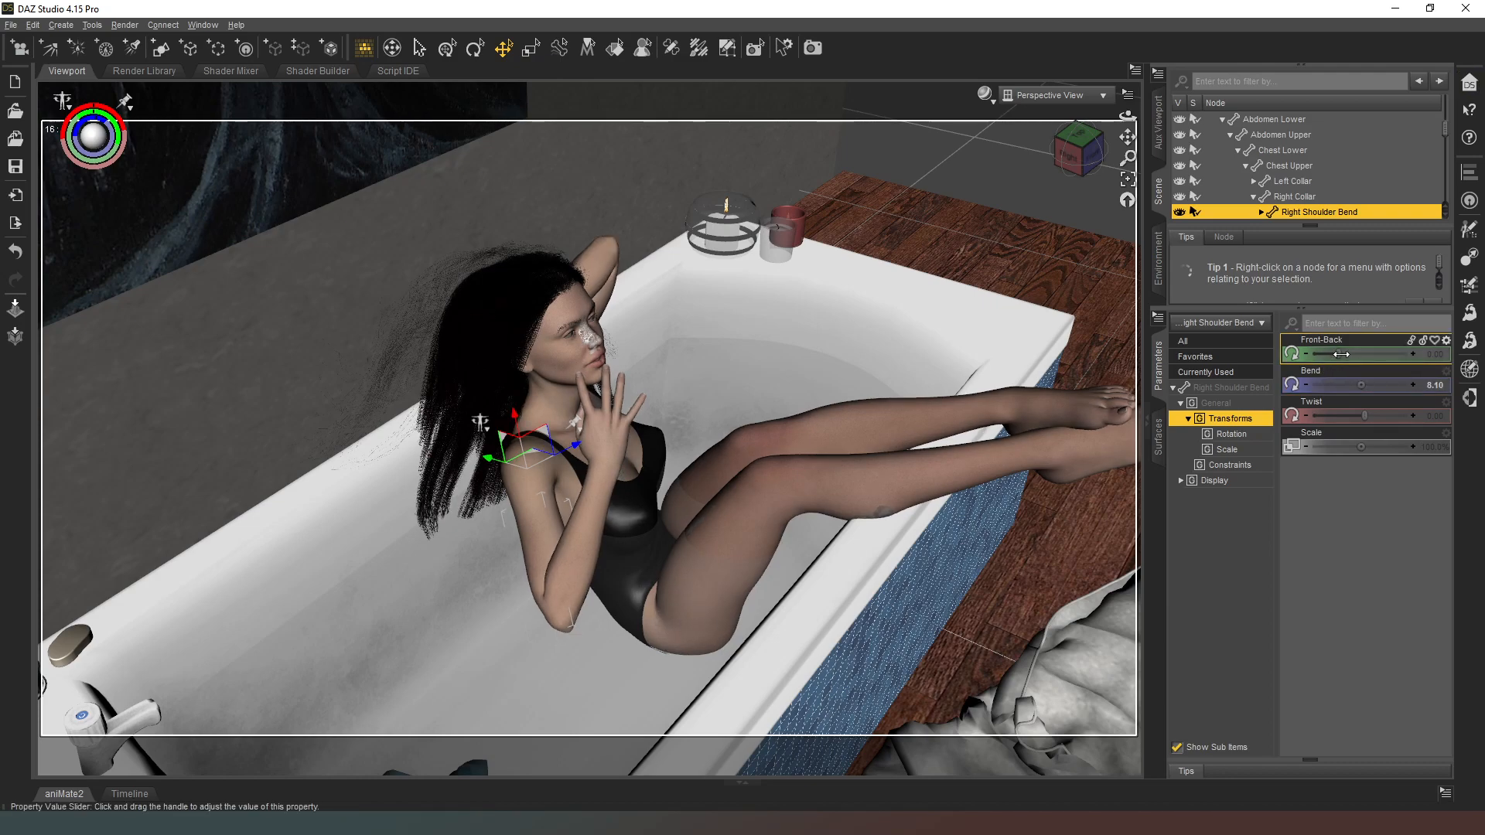
pyautogui.moveTo(1337, 354); pyautogui.dragTo(1334, 354)
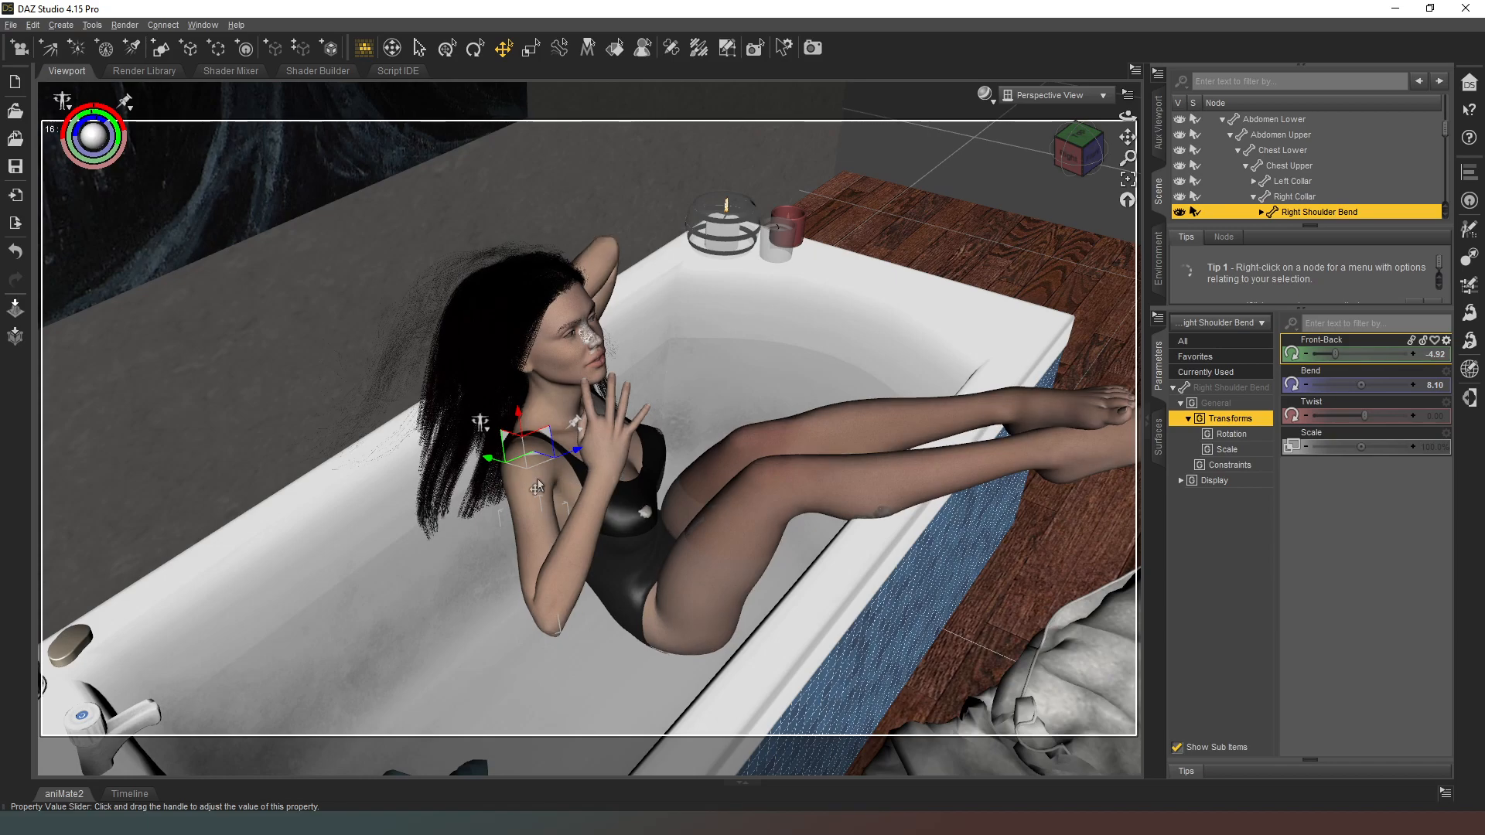
# Step: Bring the figure's right collar forward to a Front-Back of about 4.85
pyautogui.click(537, 485)
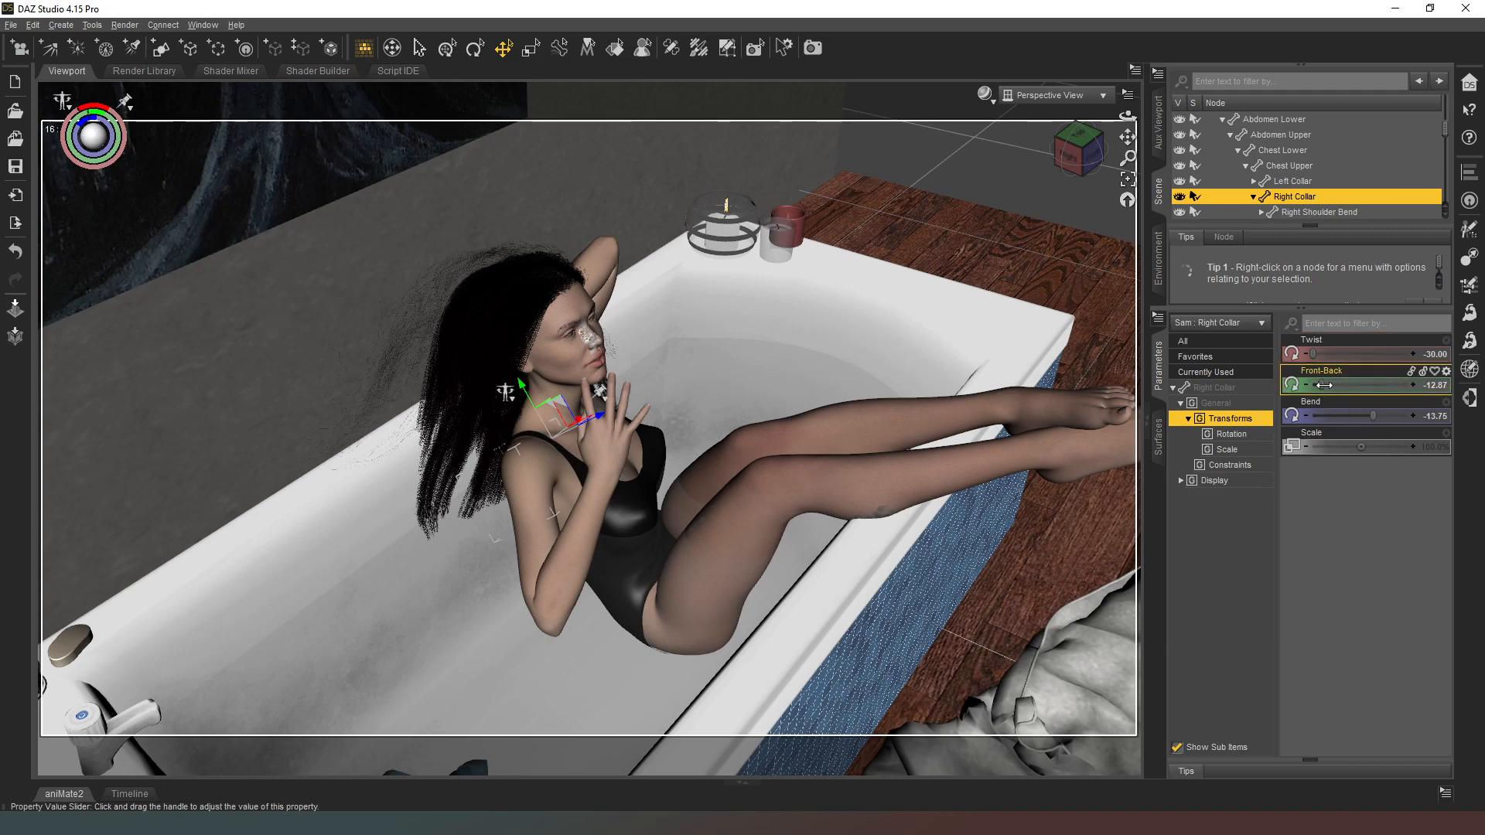
pyautogui.moveTo(1320, 385); pyautogui.dragTo(1028, 291)
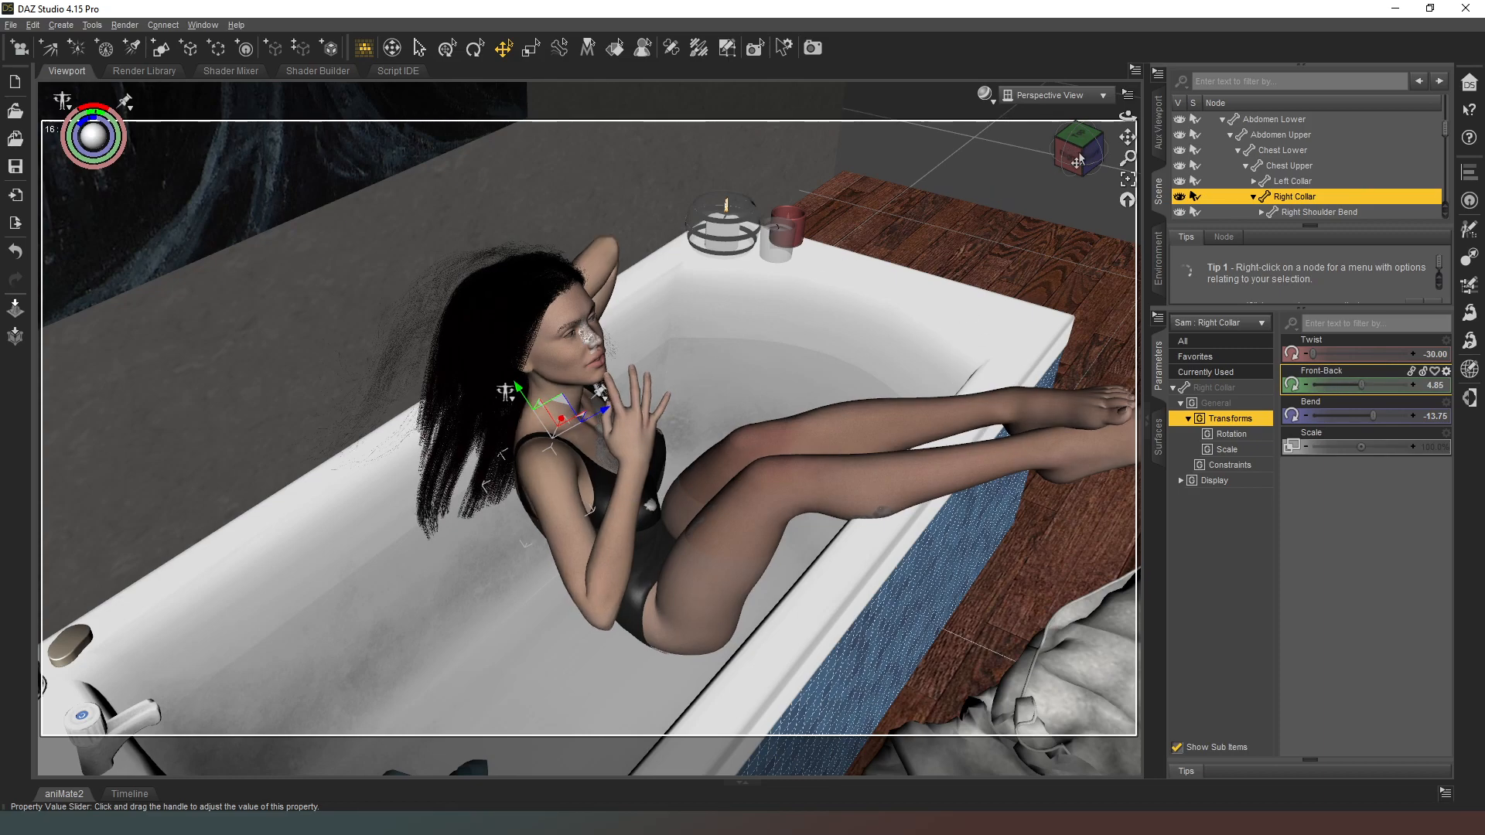
# Step: Delete the HLE Infinity item from the scene
pyautogui.scroll(-10, 1234, 153)
pyautogui.scroll(-2, 1235, 153)
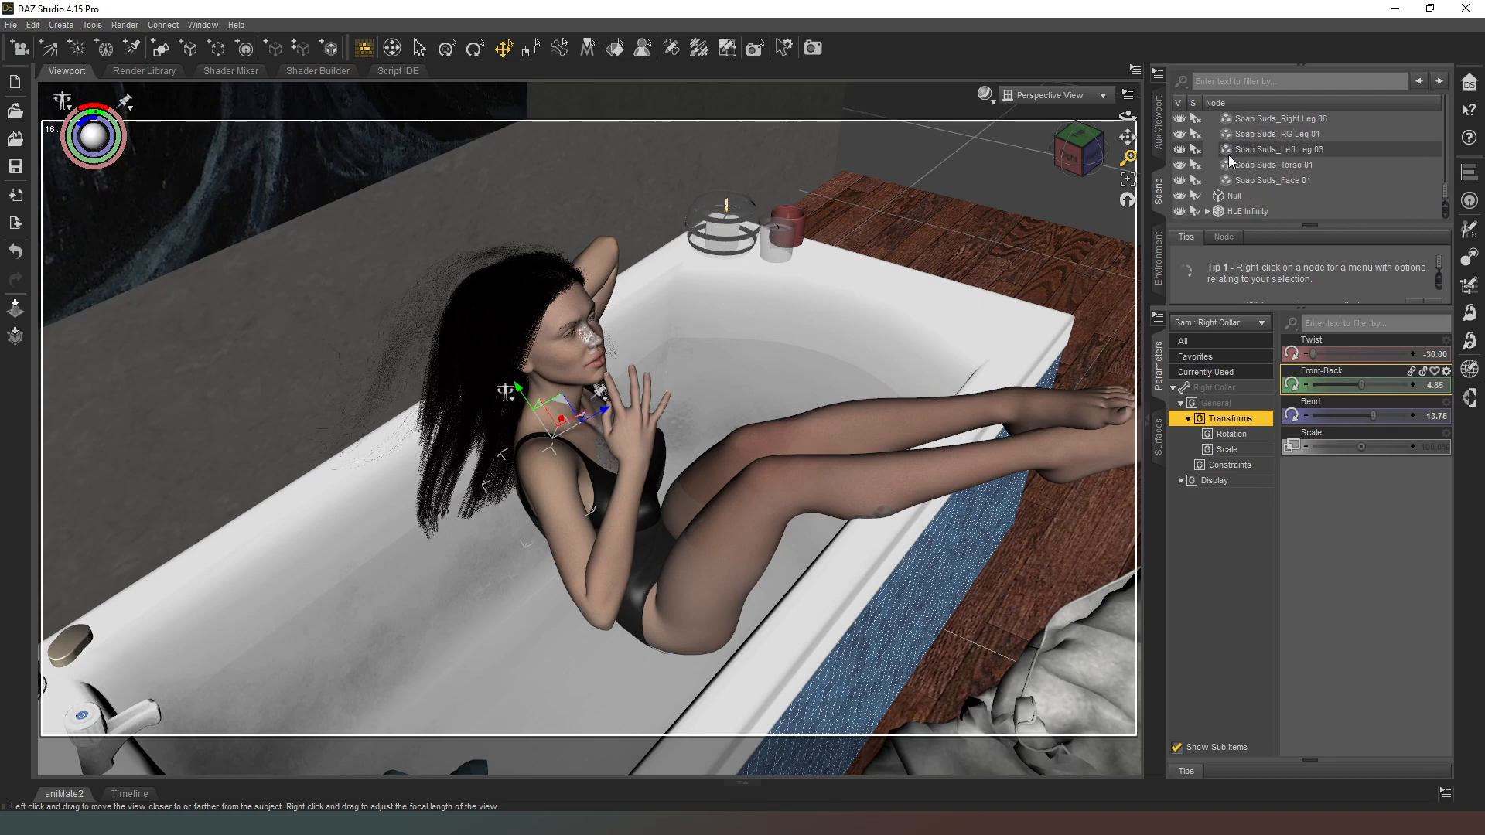
pyautogui.click(1267, 212)
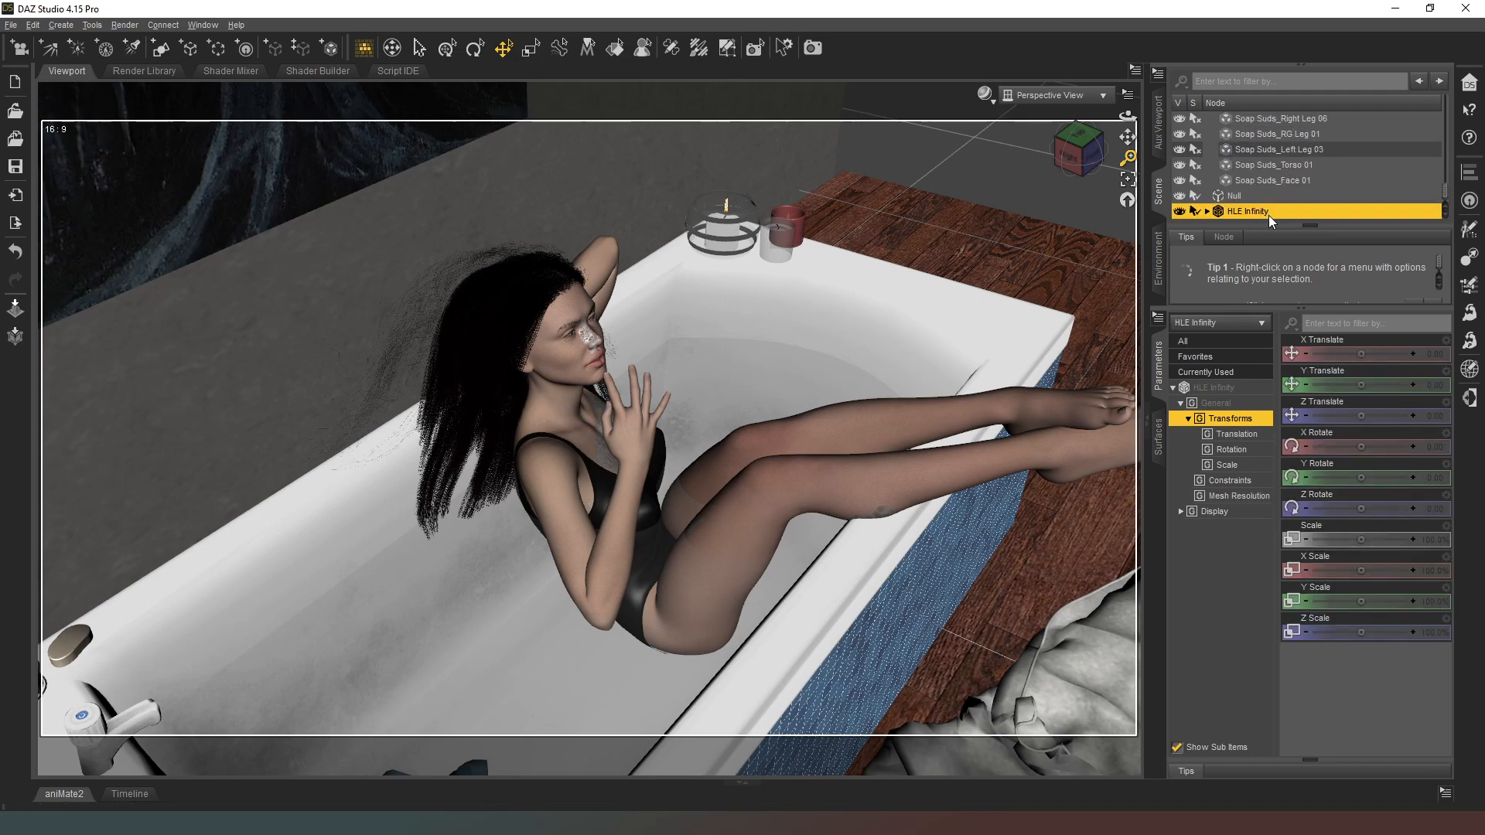
pyautogui.press('Delete')
# Step: Collapse the female figure's hierarchy, select the figure and add a phone with a gripping pose to her right hand
pyautogui.scroll(10, 1253, 171)
pyautogui.scroll(5, 1251, 171)
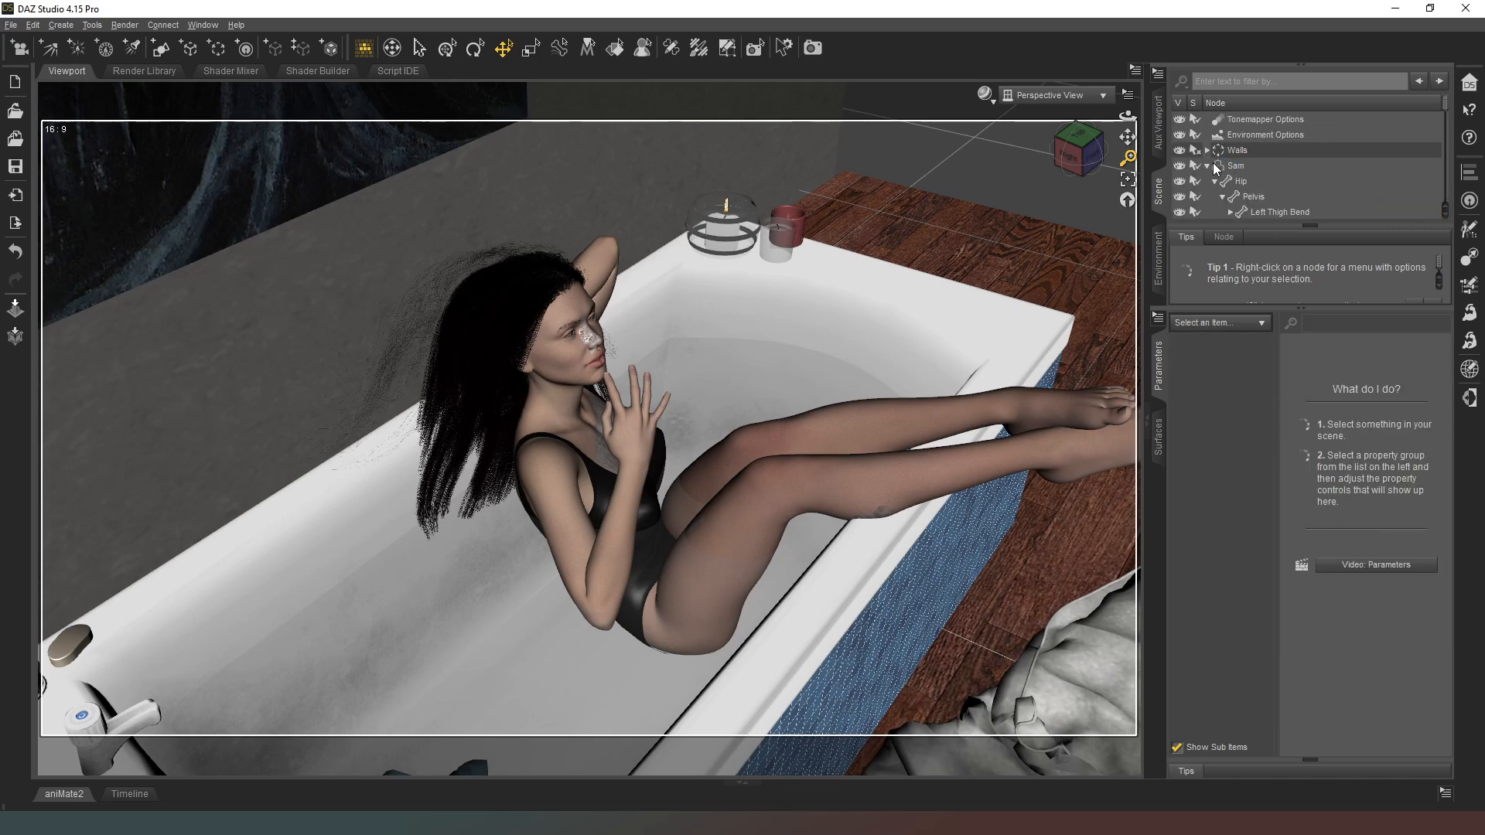
pyautogui.click(1213, 165)
pyautogui.click(1207, 166)
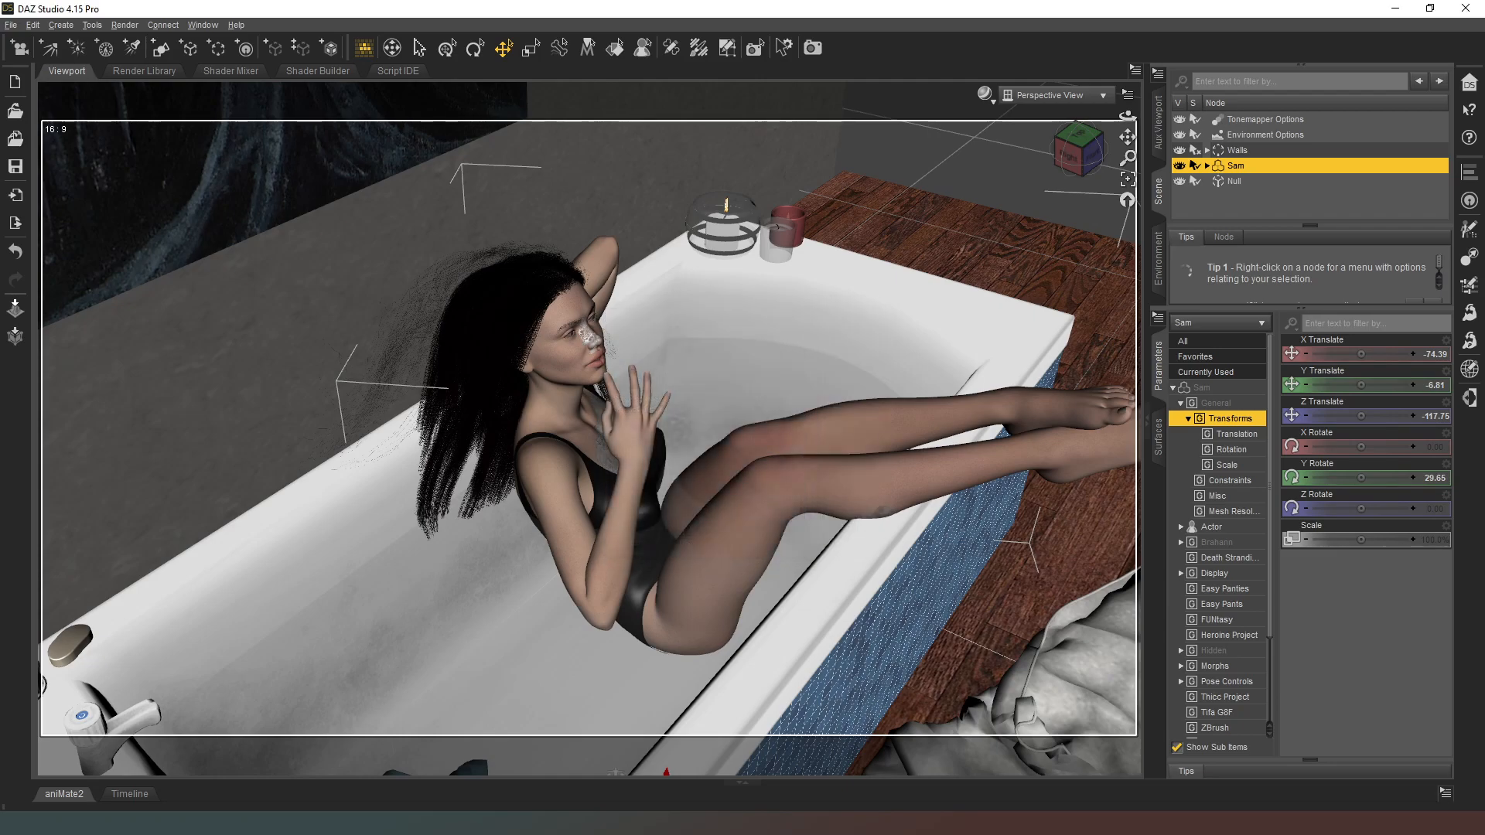
pyautogui.click(1307, 204)
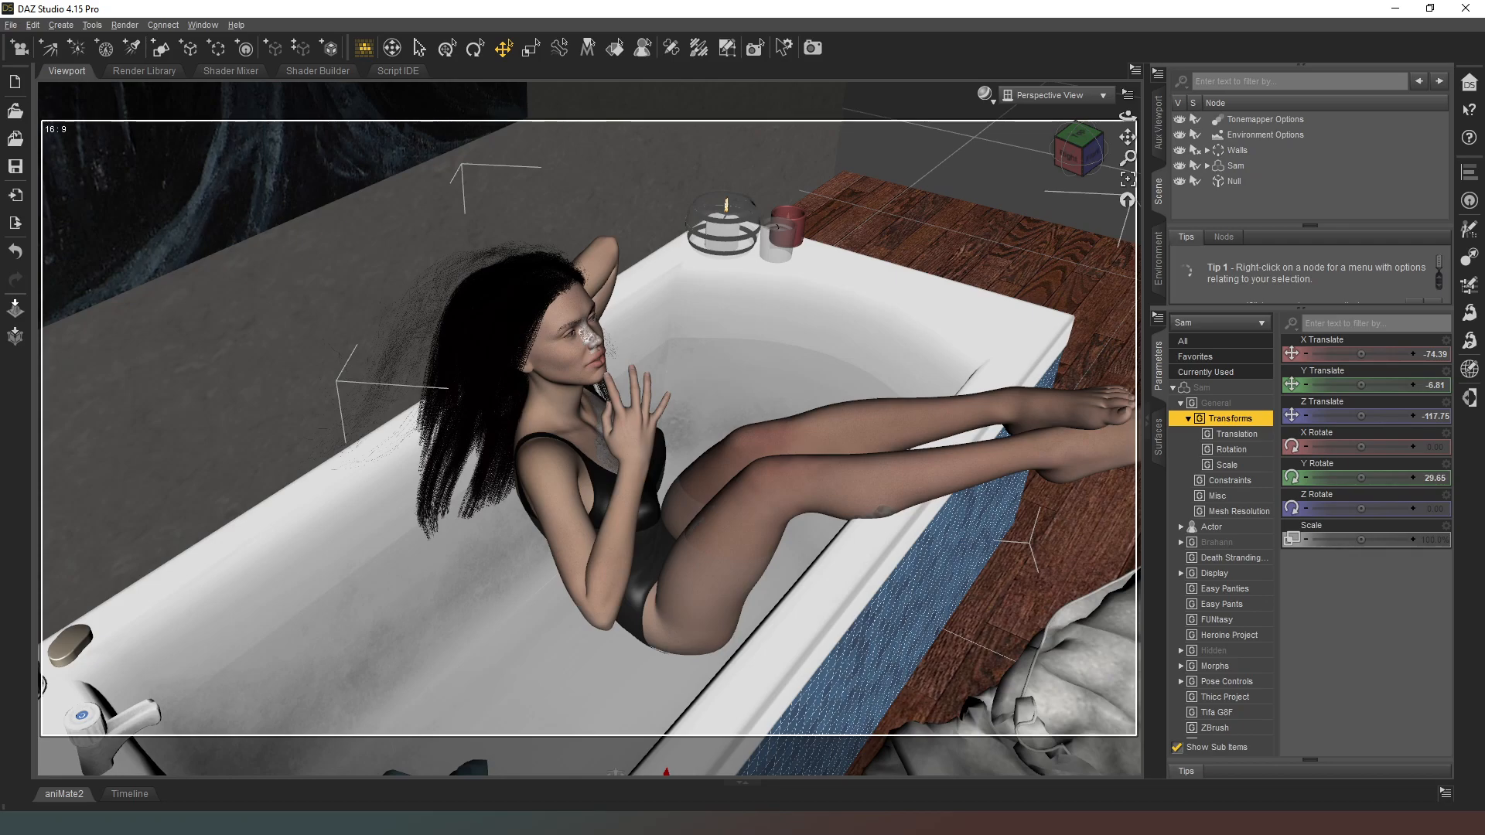
pyautogui.click(595, 471)
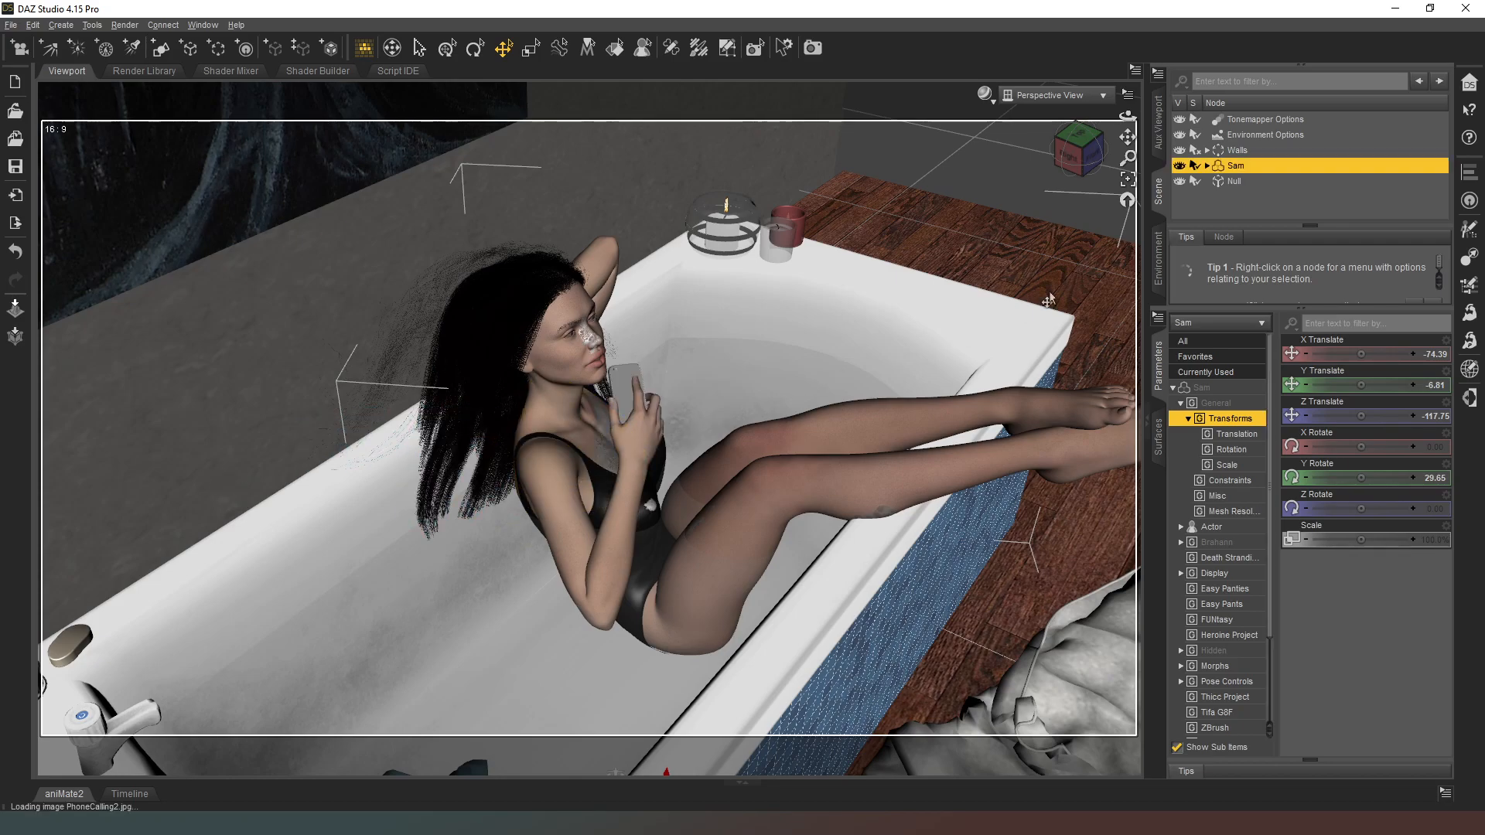
# Step: Bend the figure's right hand to -31.00
pyautogui.click(640, 454)
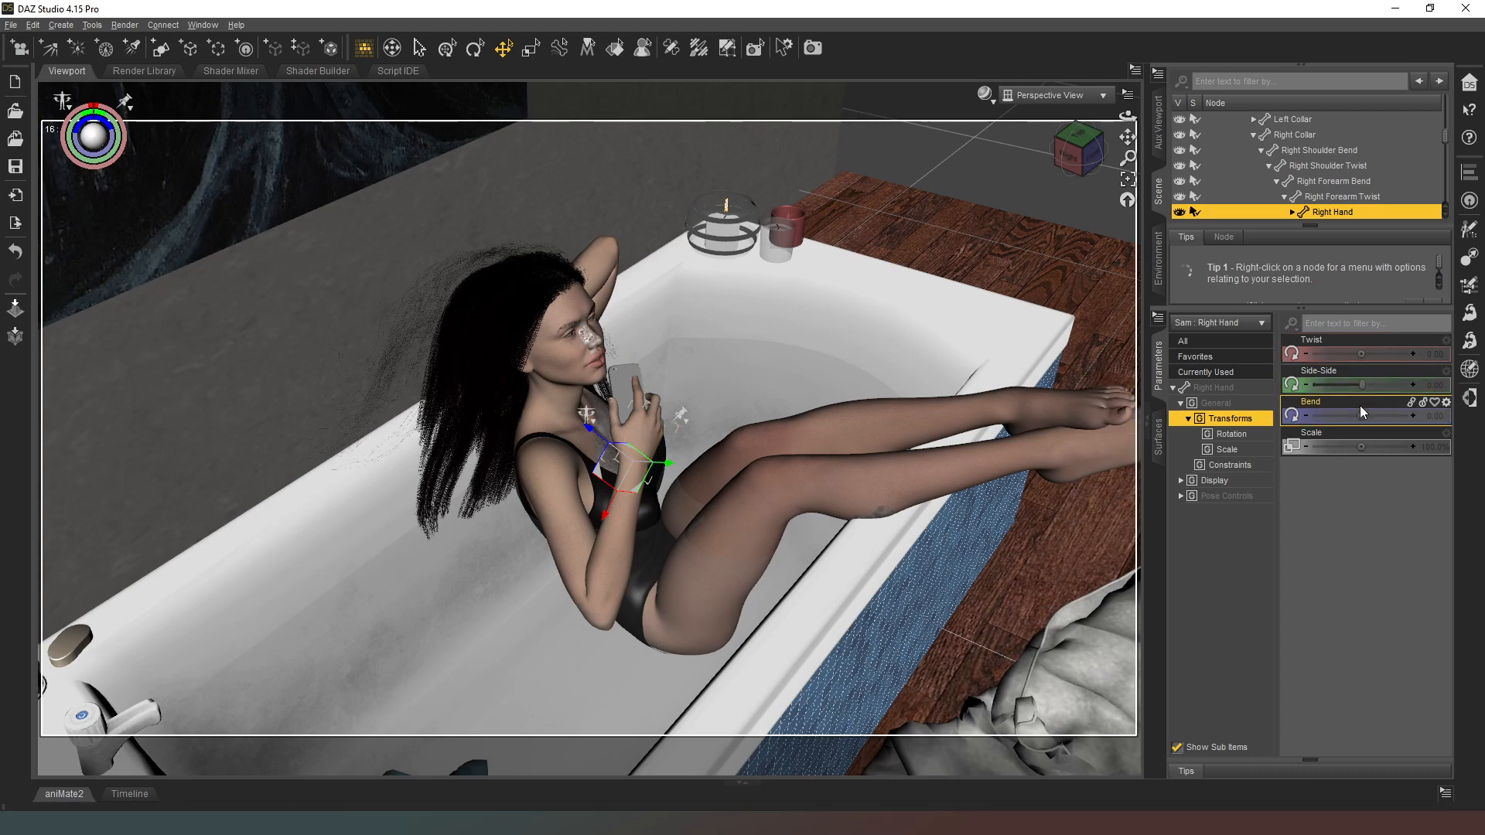
pyautogui.moveTo(1361, 415); pyautogui.dragTo(1338, 415)
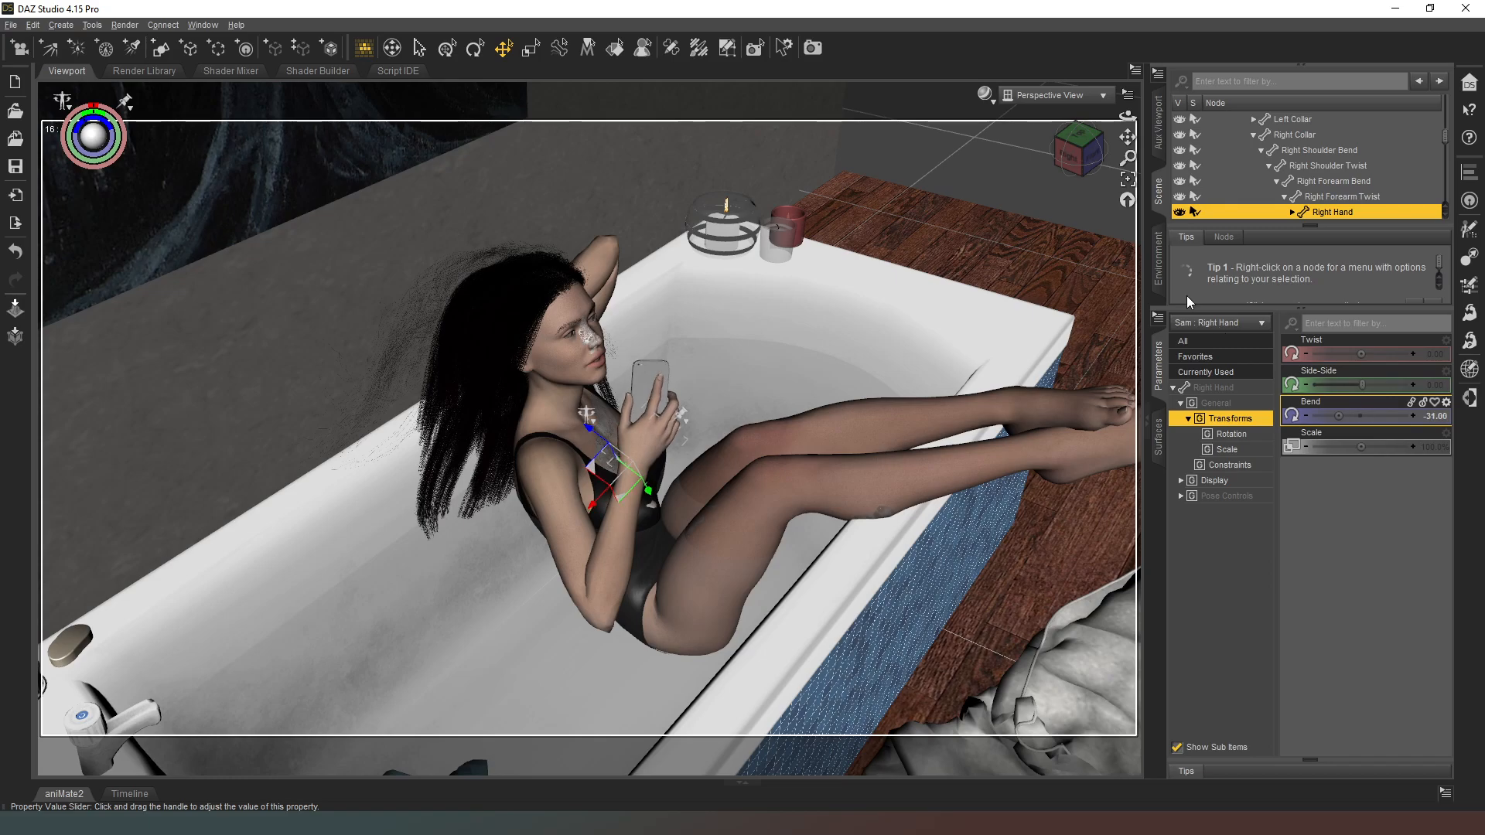
# Step: Raise the figure's right upper arm outward to a Right Shoulder Bend rotation of about -26.15
pyautogui.click(1084, 157)
pyautogui.moveTo(1084, 157); pyautogui.dragTo(1079, 155)
pyautogui.moveTo(1074, 196); pyautogui.dragTo(1067, 151, button='right')
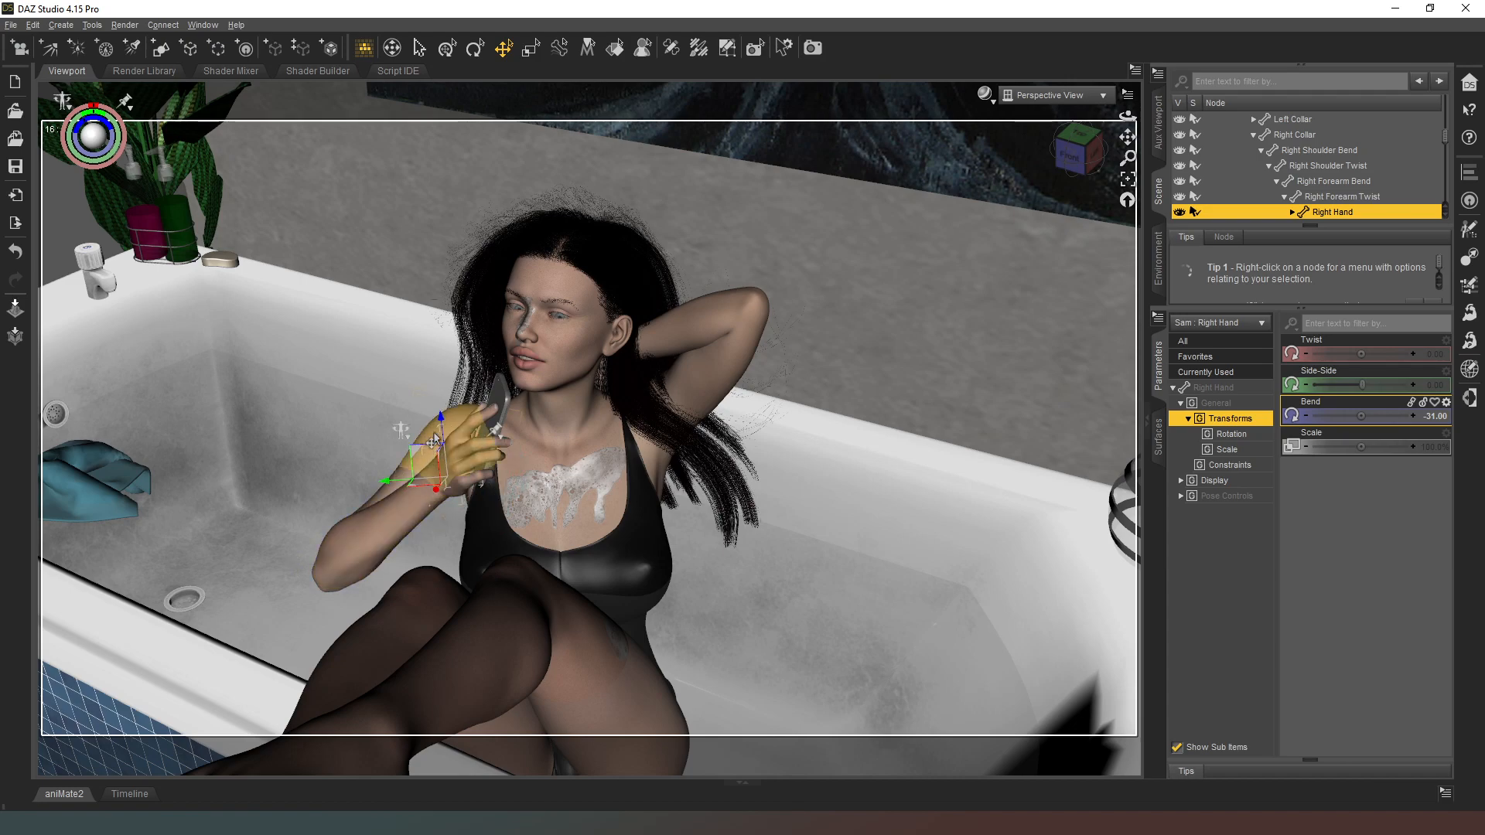
pyautogui.moveTo(1072, 157); pyautogui.dragTo(944, 232)
pyautogui.click(433, 523)
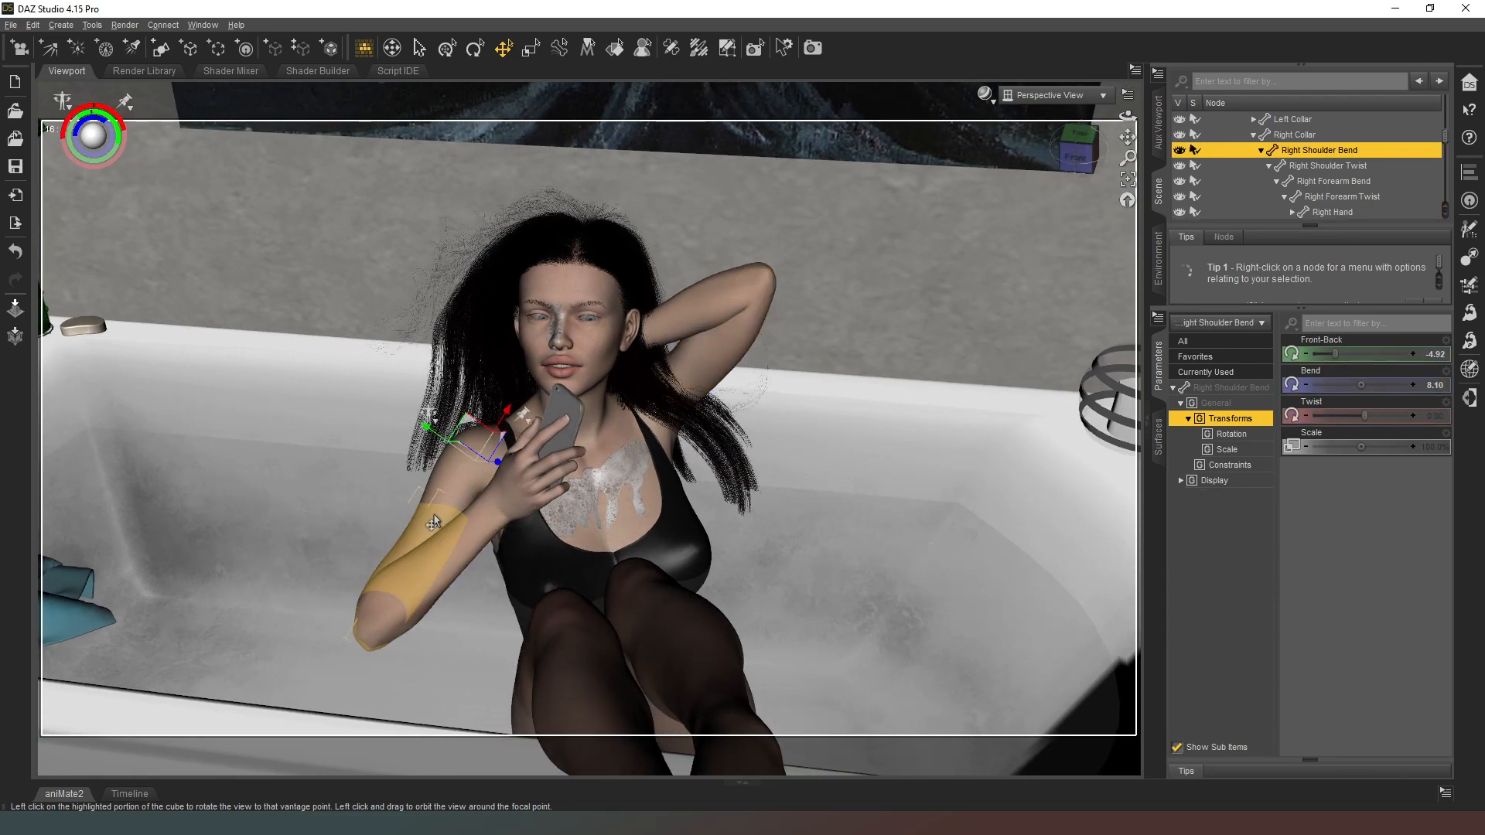
pyautogui.moveTo(1360, 385); pyautogui.dragTo(1338, 384)
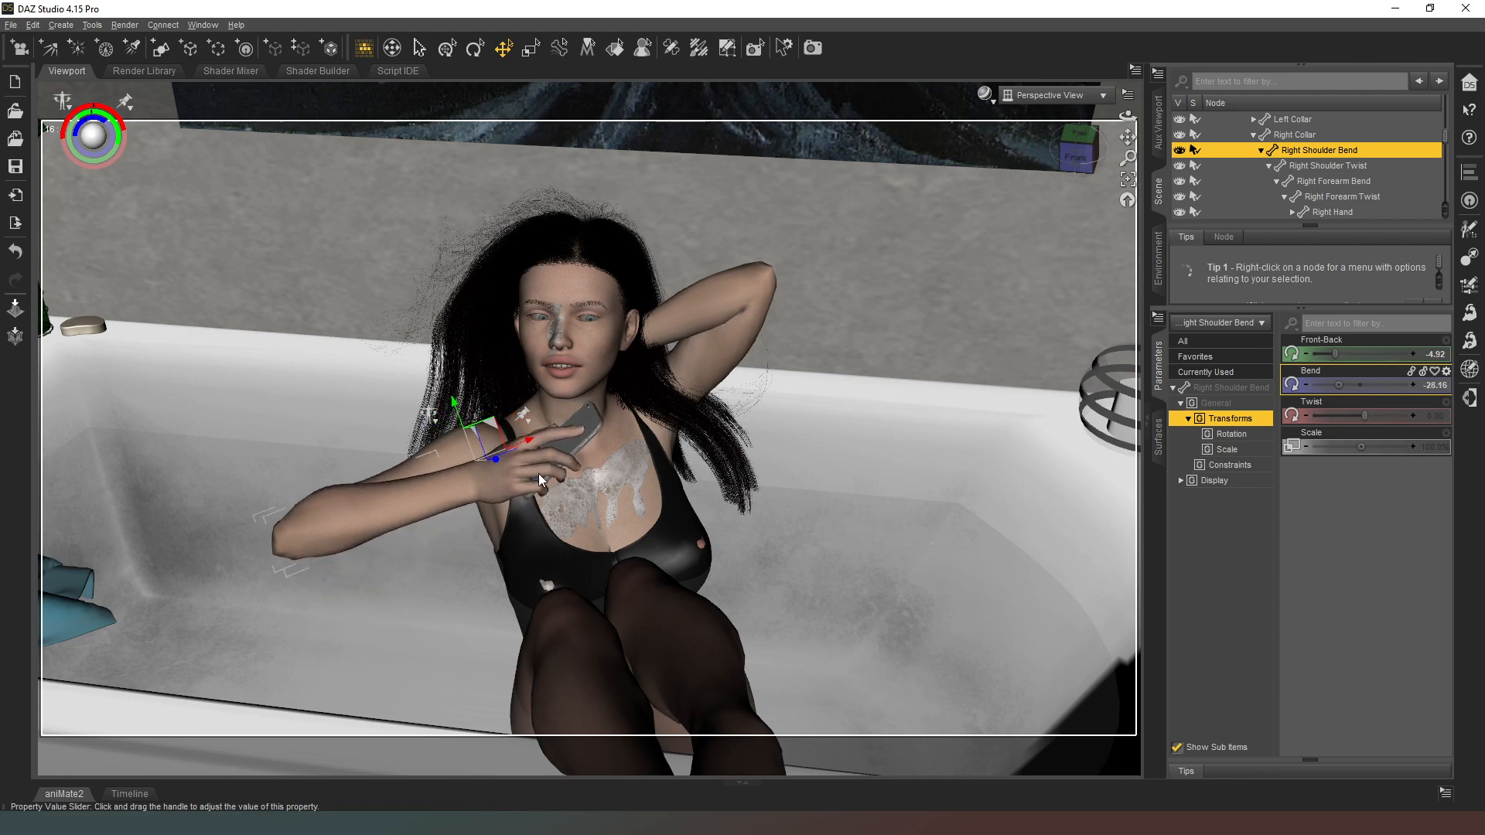
# Step: Rotate the figure's right forearm to a Twist of -90.00 and a Bend of about 91.25
pyautogui.click(433, 482)
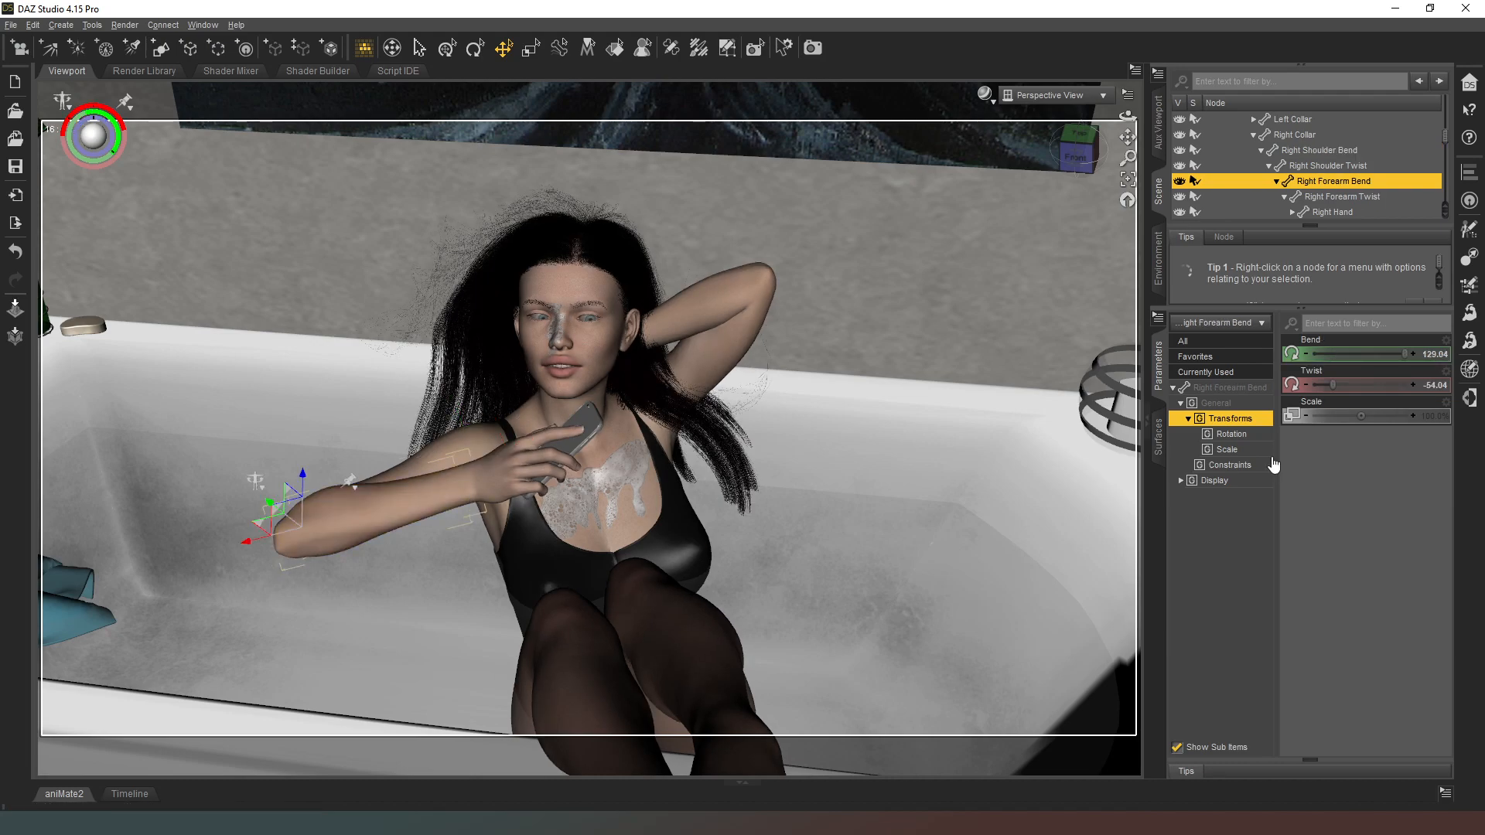
pyautogui.moveTo(1330, 386); pyautogui.dragTo(1265, 382)
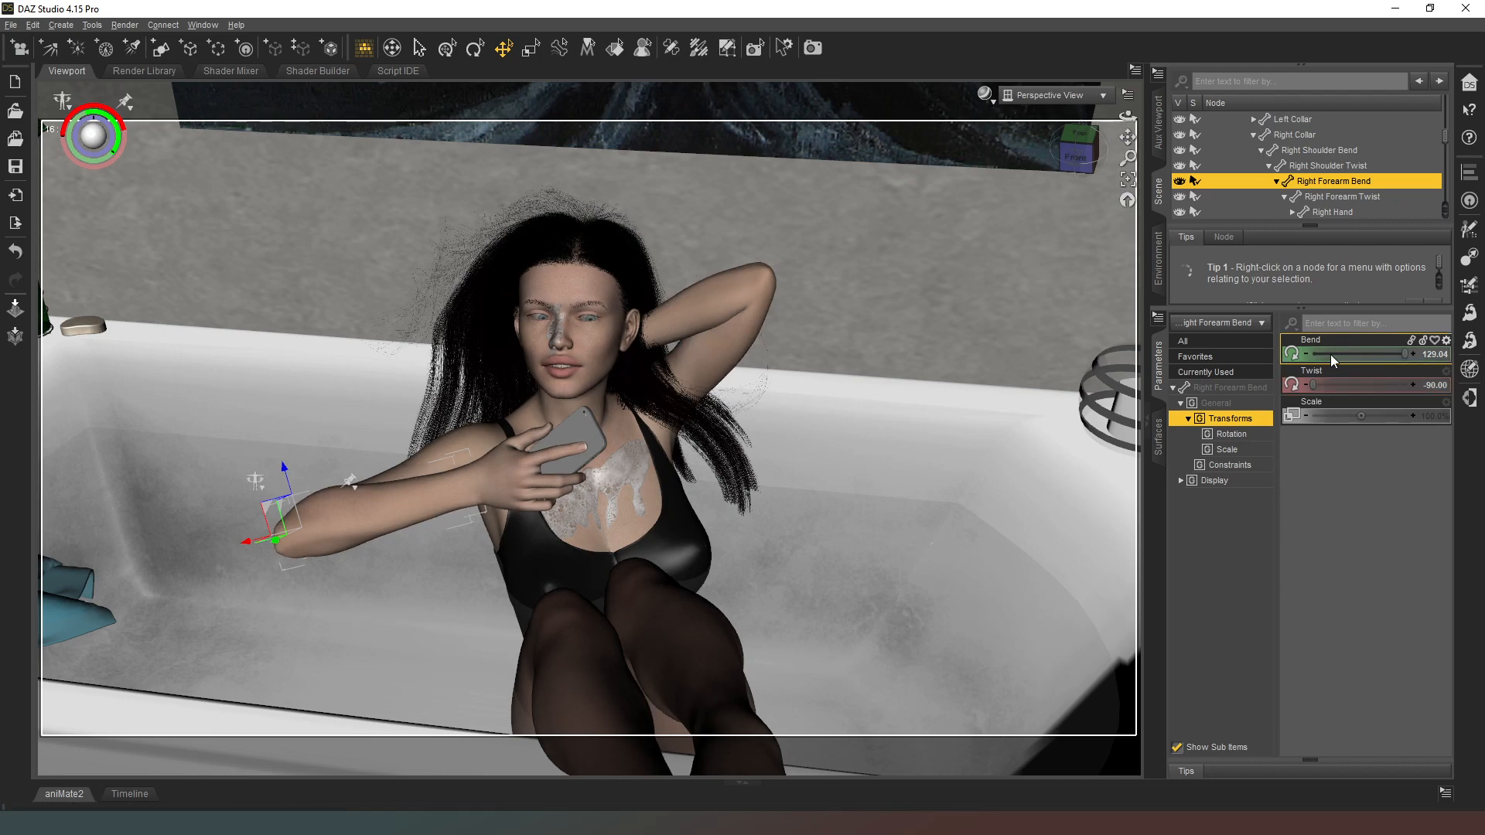
pyautogui.moveTo(1327, 355); pyautogui.dragTo(1381, 353)
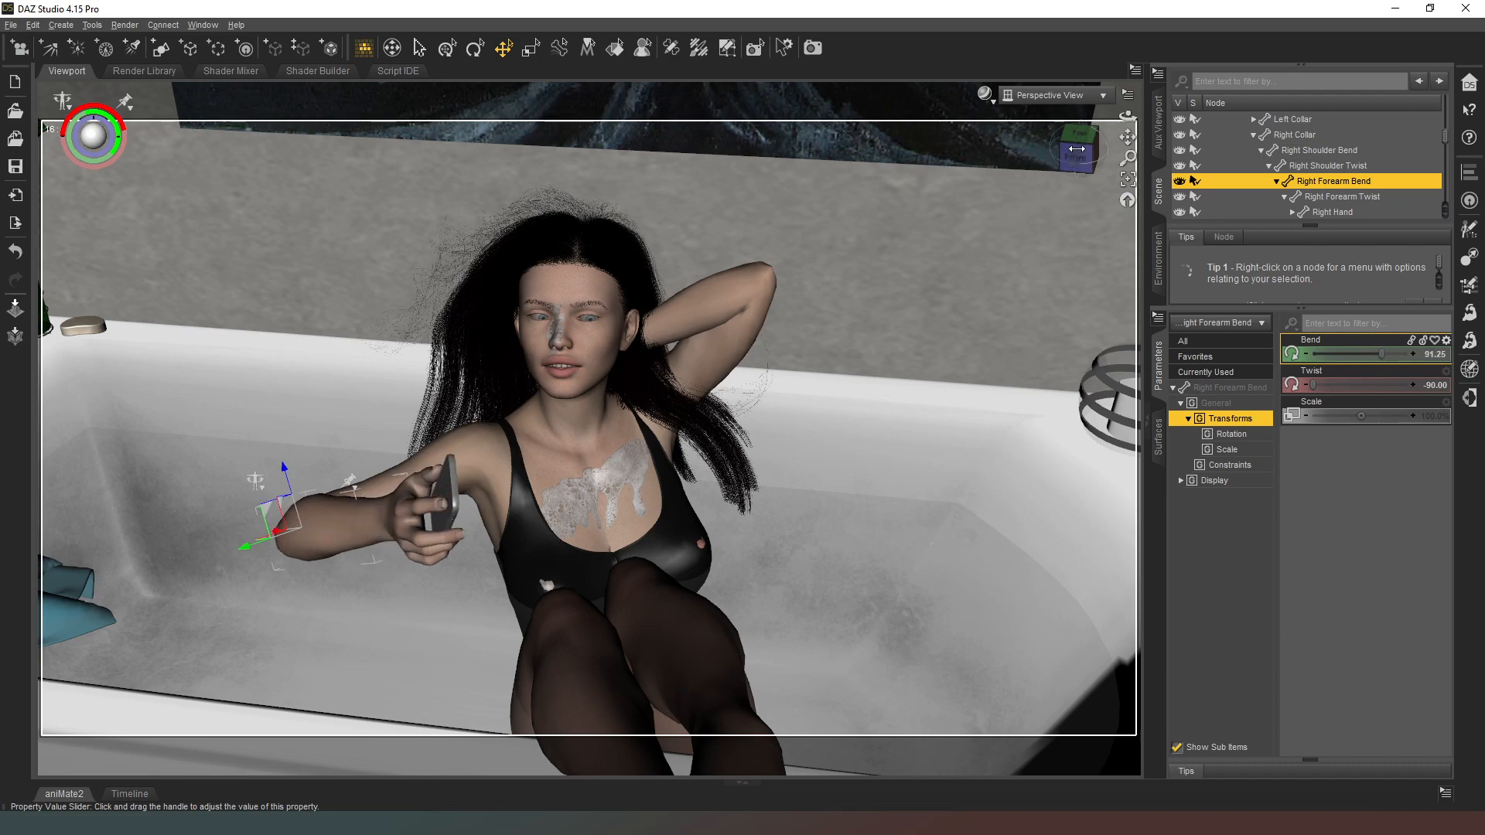
# Step: Angle the right hand holding the phone to Side-Side -22.98, Twist about -39.08 and Bend about 36.10
pyautogui.moveTo(1077, 148); pyautogui.dragTo(1031, 192)
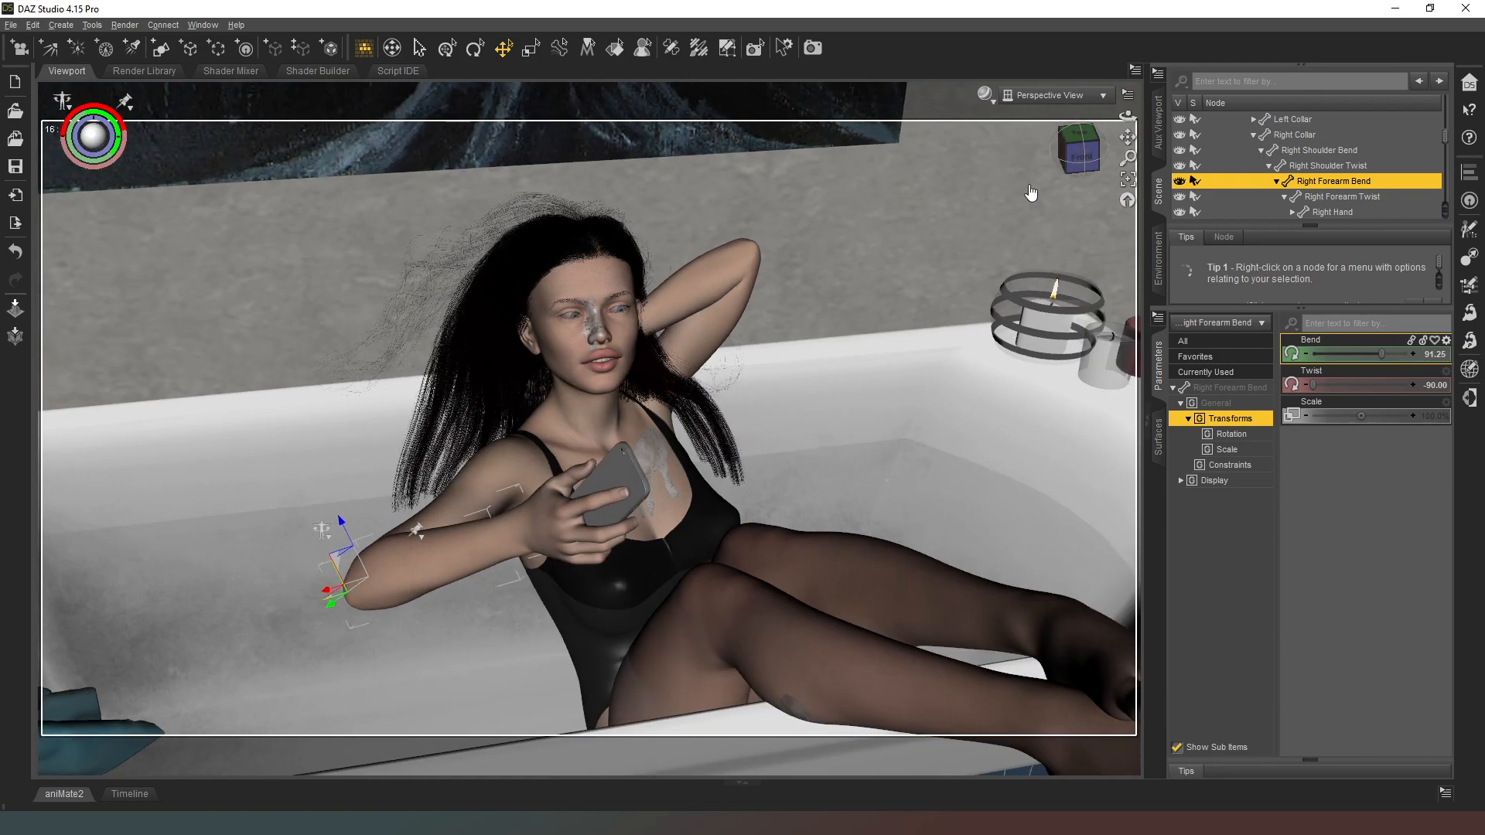
pyautogui.click(534, 511)
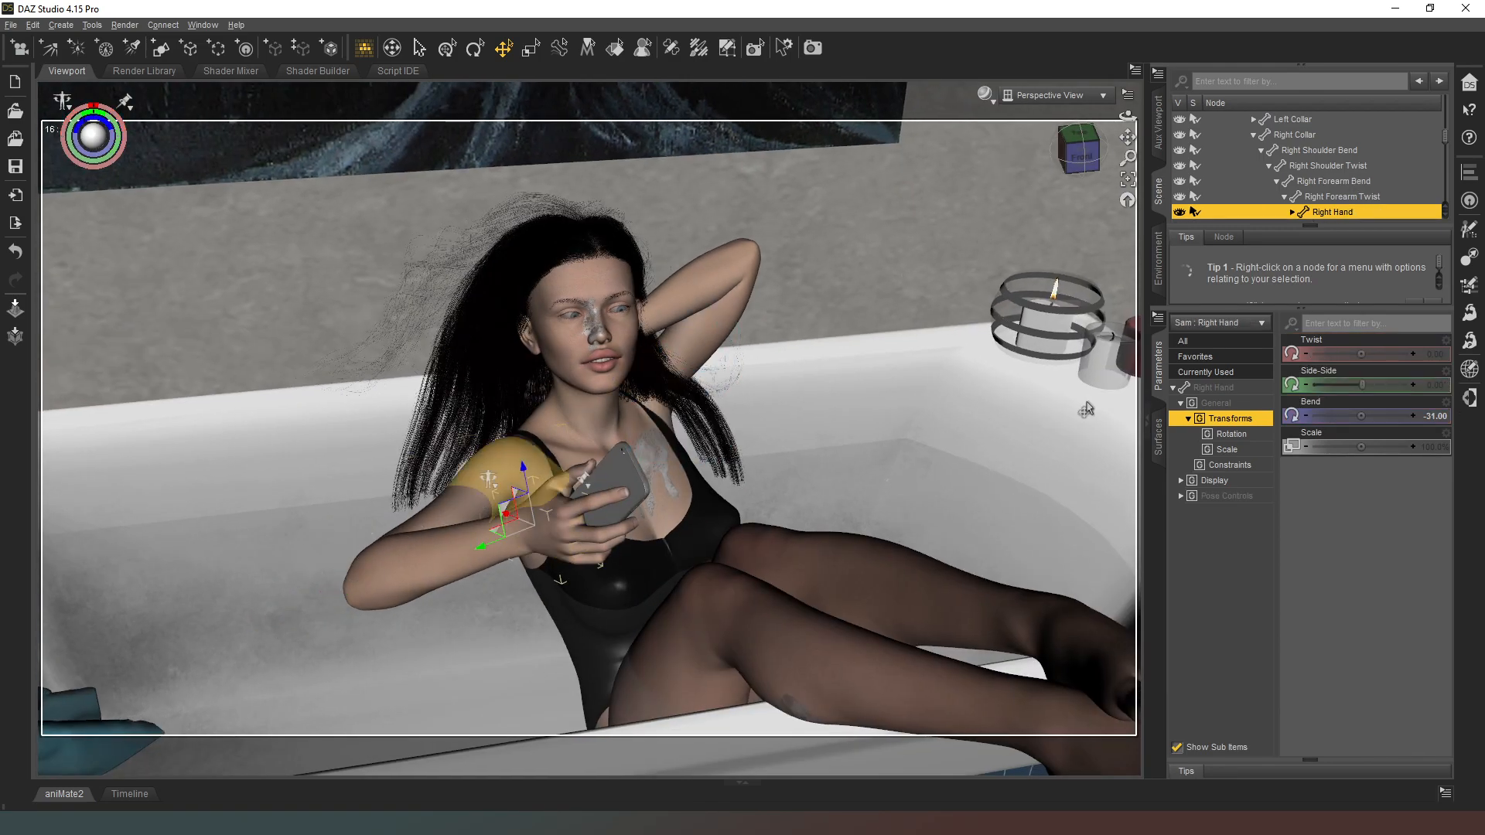
pyautogui.moveTo(1359, 384); pyautogui.dragTo(1363, 389)
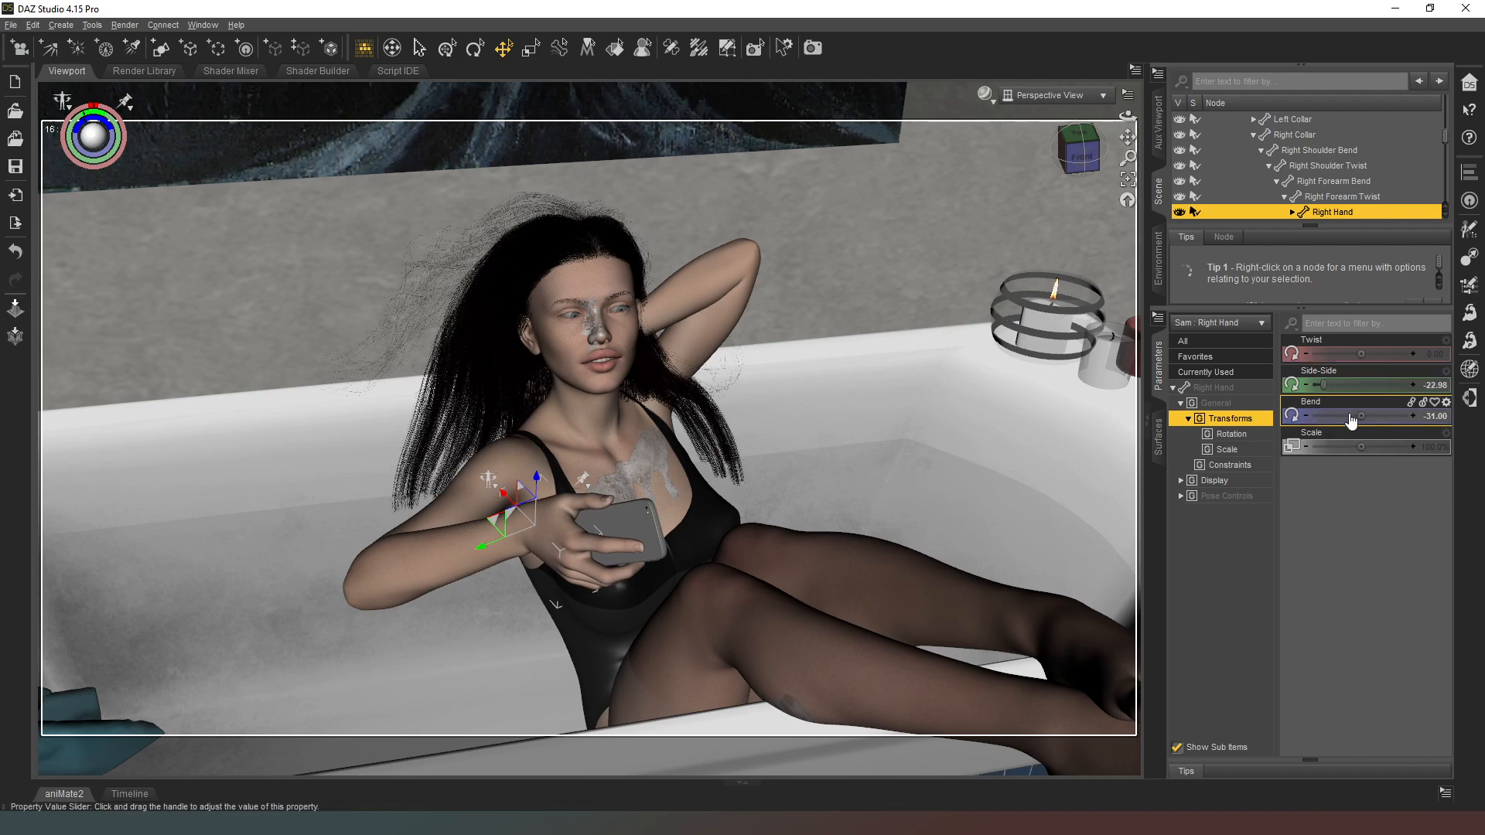
pyautogui.moveTo(1361, 416); pyautogui.dragTo(1383, 416)
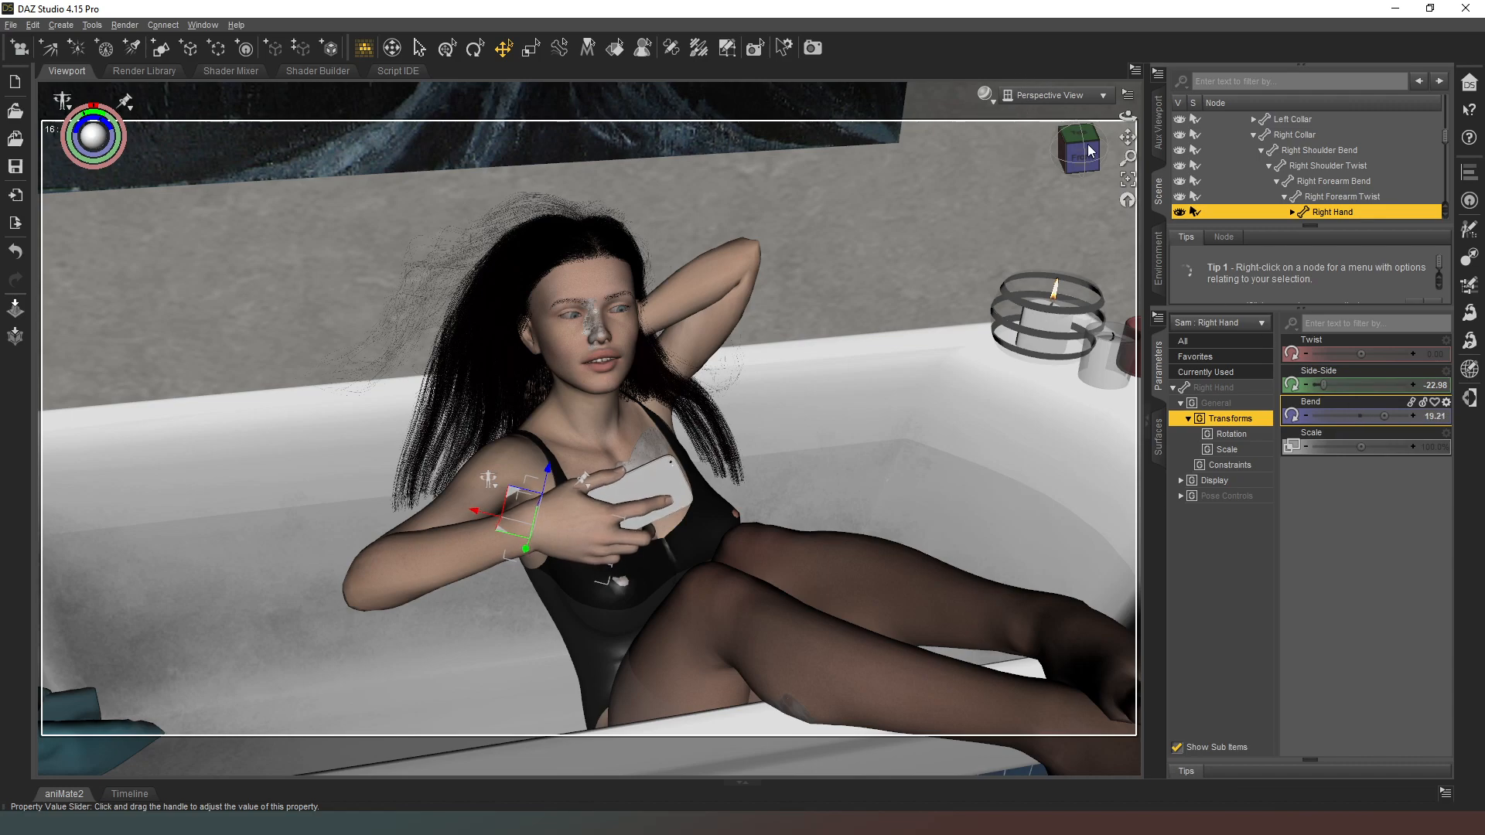
pyautogui.moveTo(1086, 158); pyautogui.dragTo(1052, 163)
pyautogui.moveTo(1361, 354); pyautogui.dragTo(1338, 354)
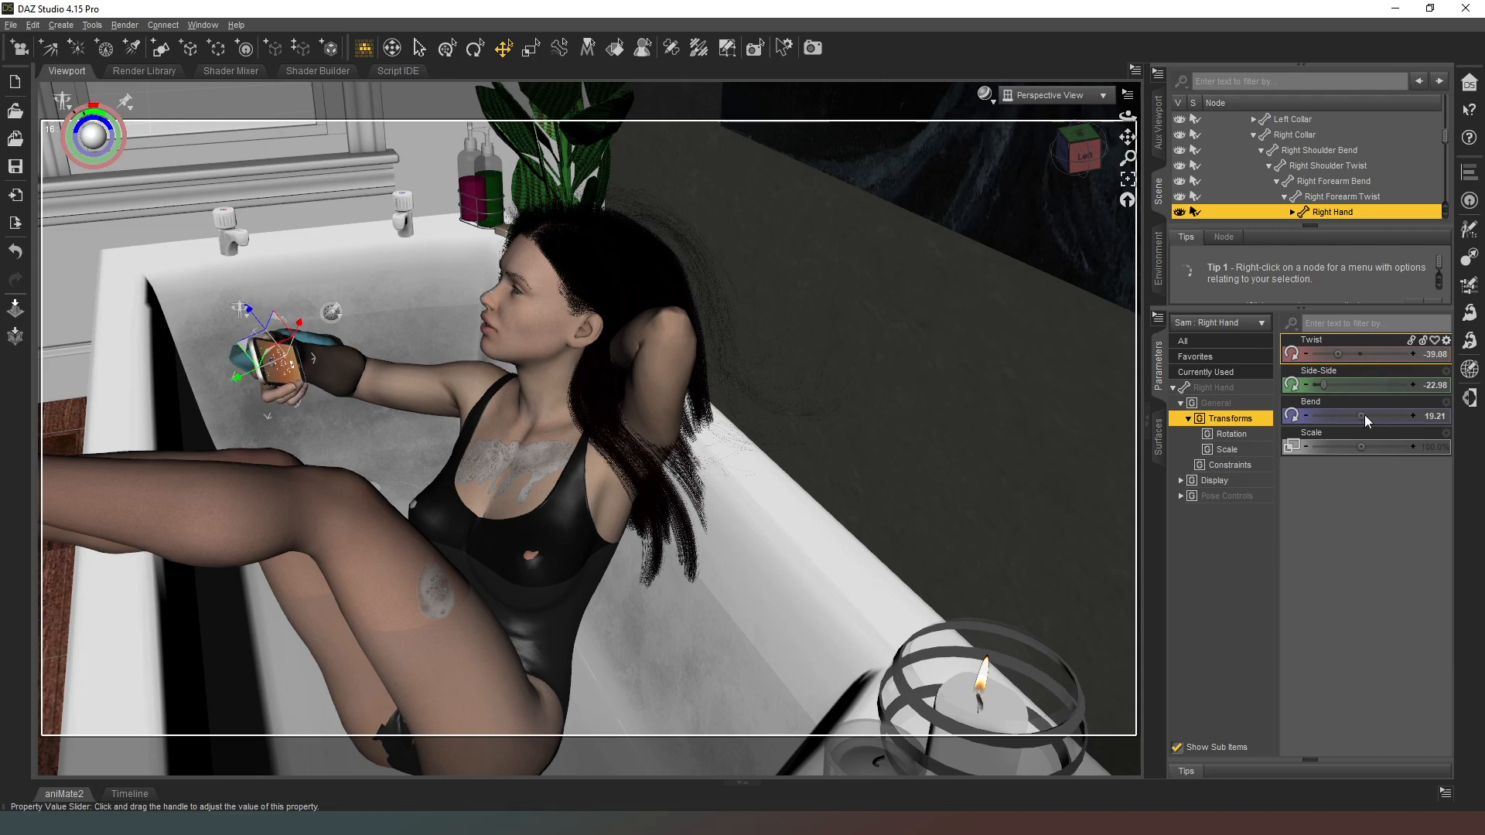
pyautogui.moveTo(1362, 415); pyautogui.dragTo(1380, 415)
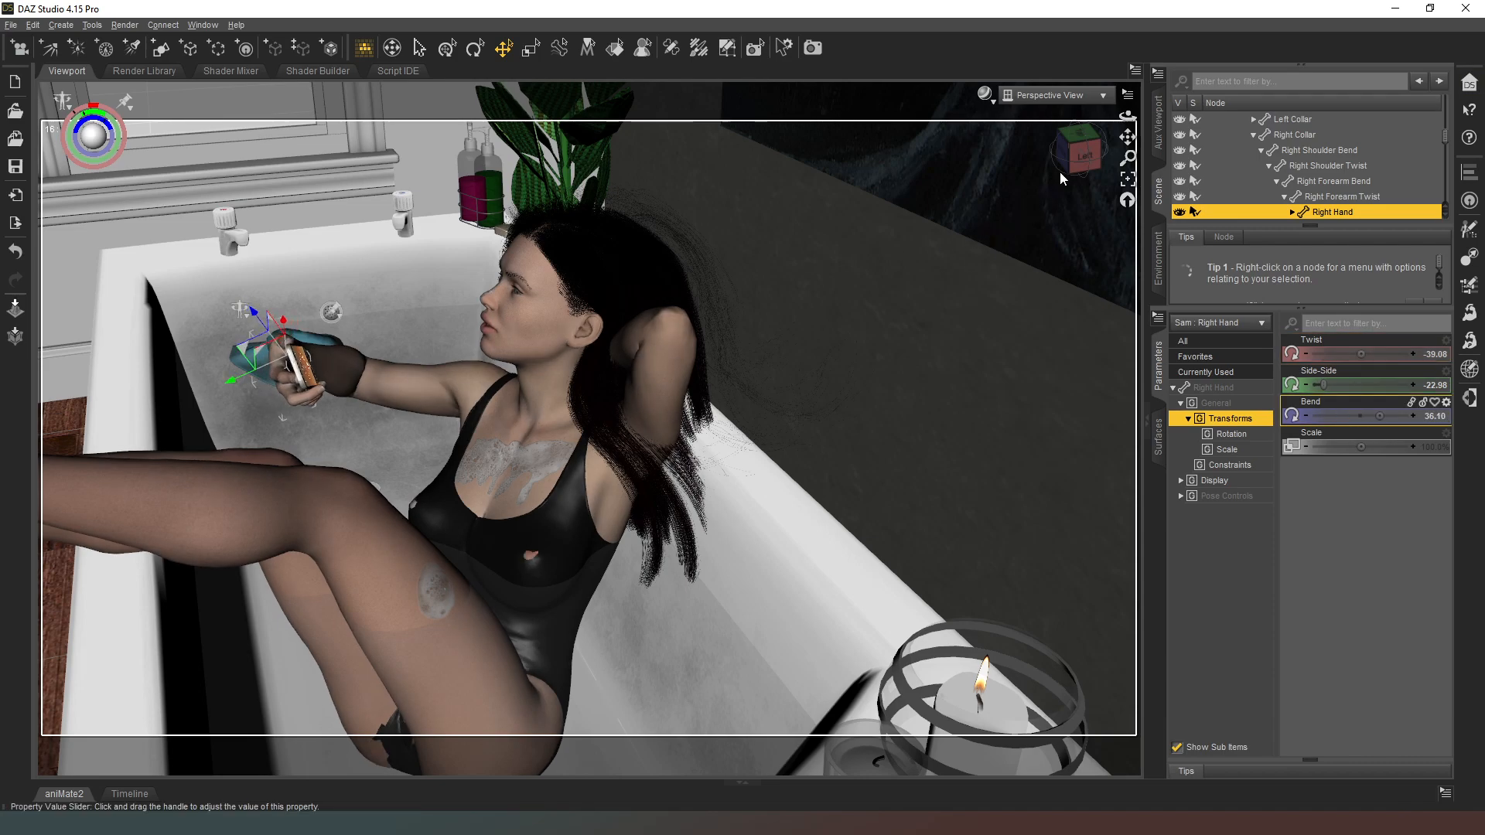
# Step: Set the Point At target of the figure's left and right eyes to the Phone RH G8F SP prop under her right hand
pyautogui.moveTo(1081, 152); pyautogui.dragTo(1095, 147)
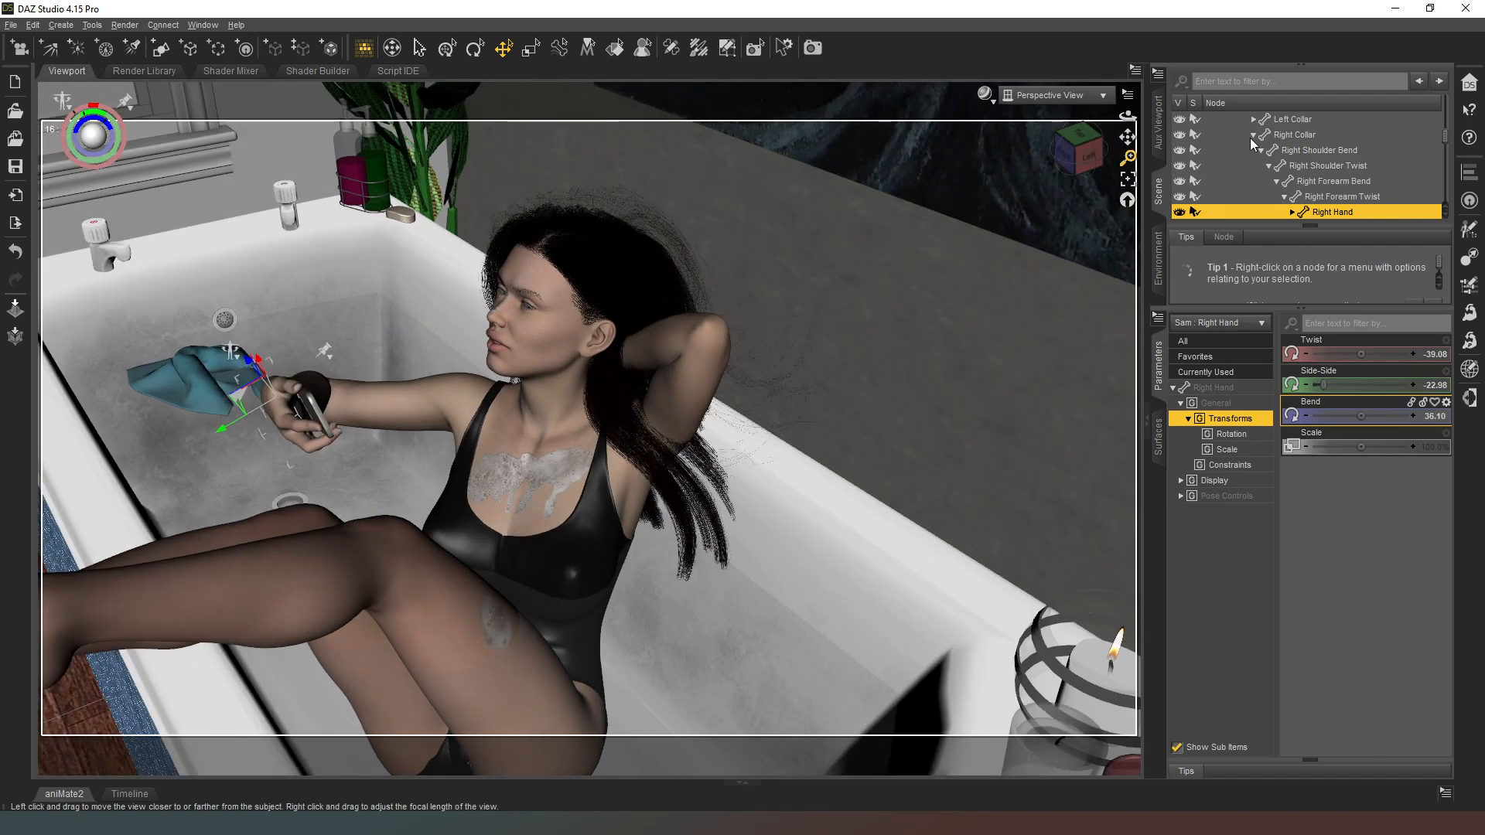
pyautogui.click(526, 313)
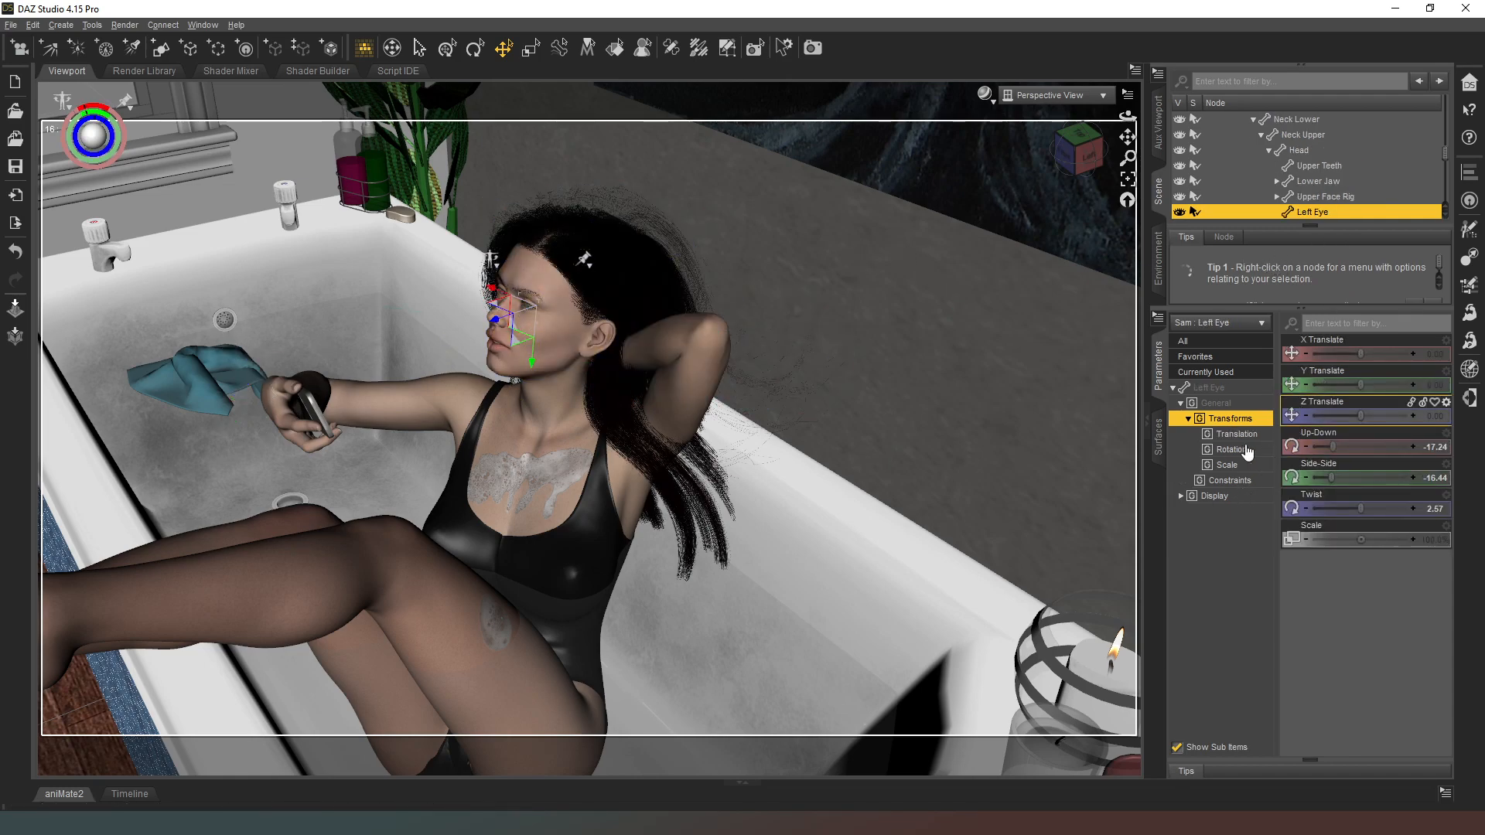
pyautogui.click(1219, 390)
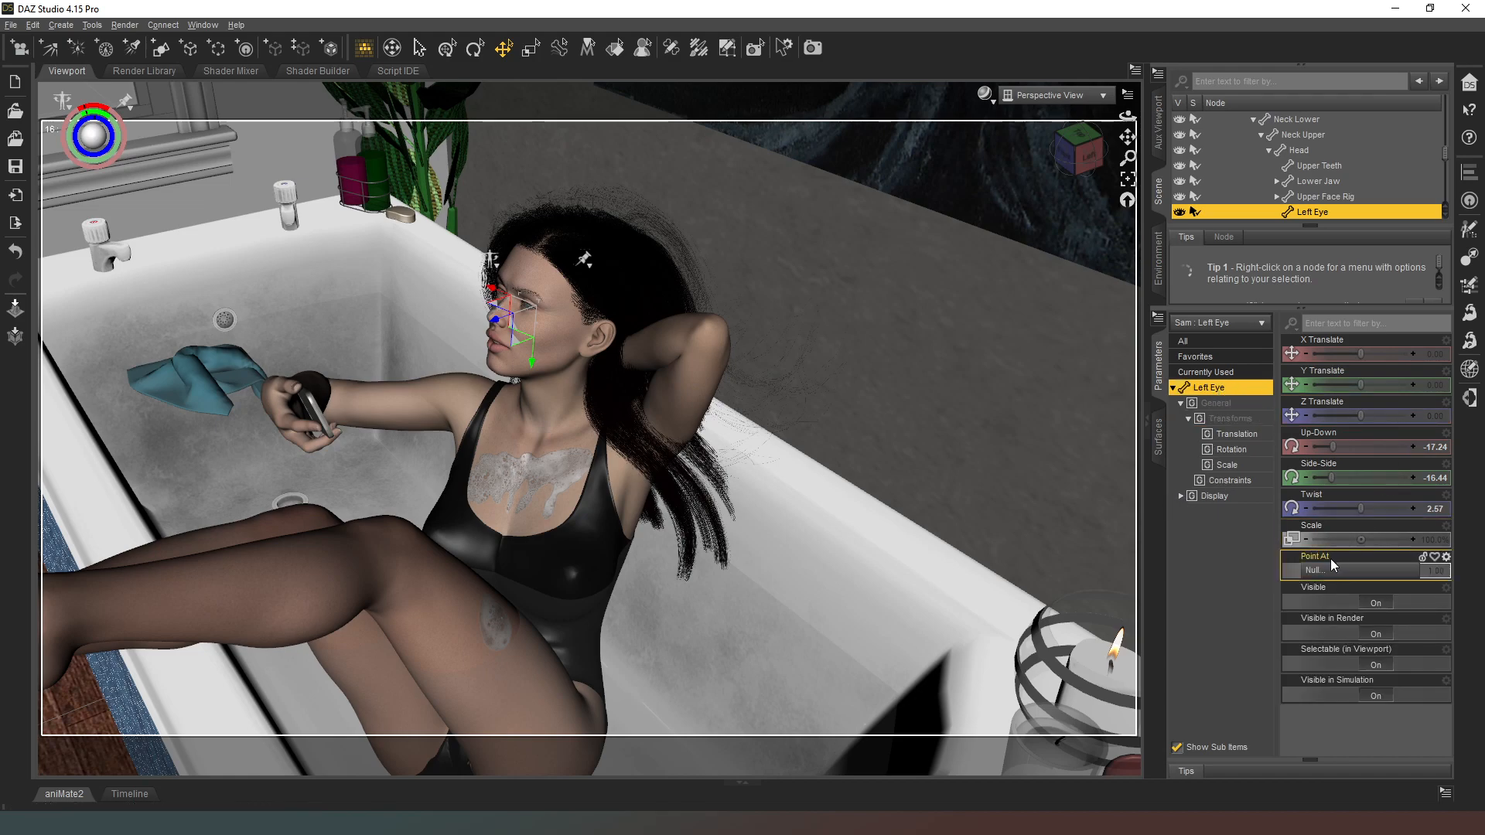
pyautogui.click(1326, 570)
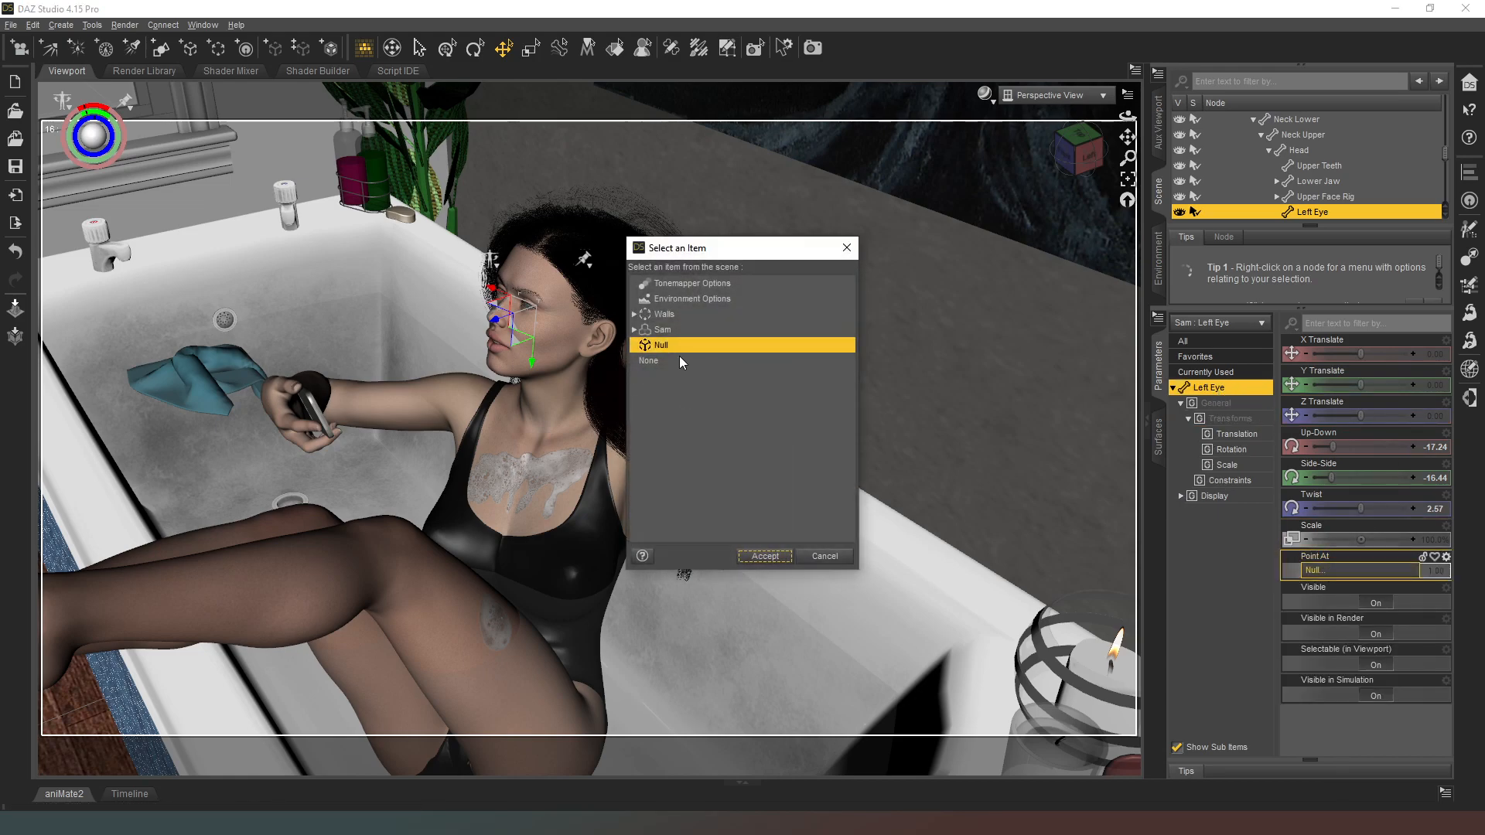
pyautogui.click(633, 330)
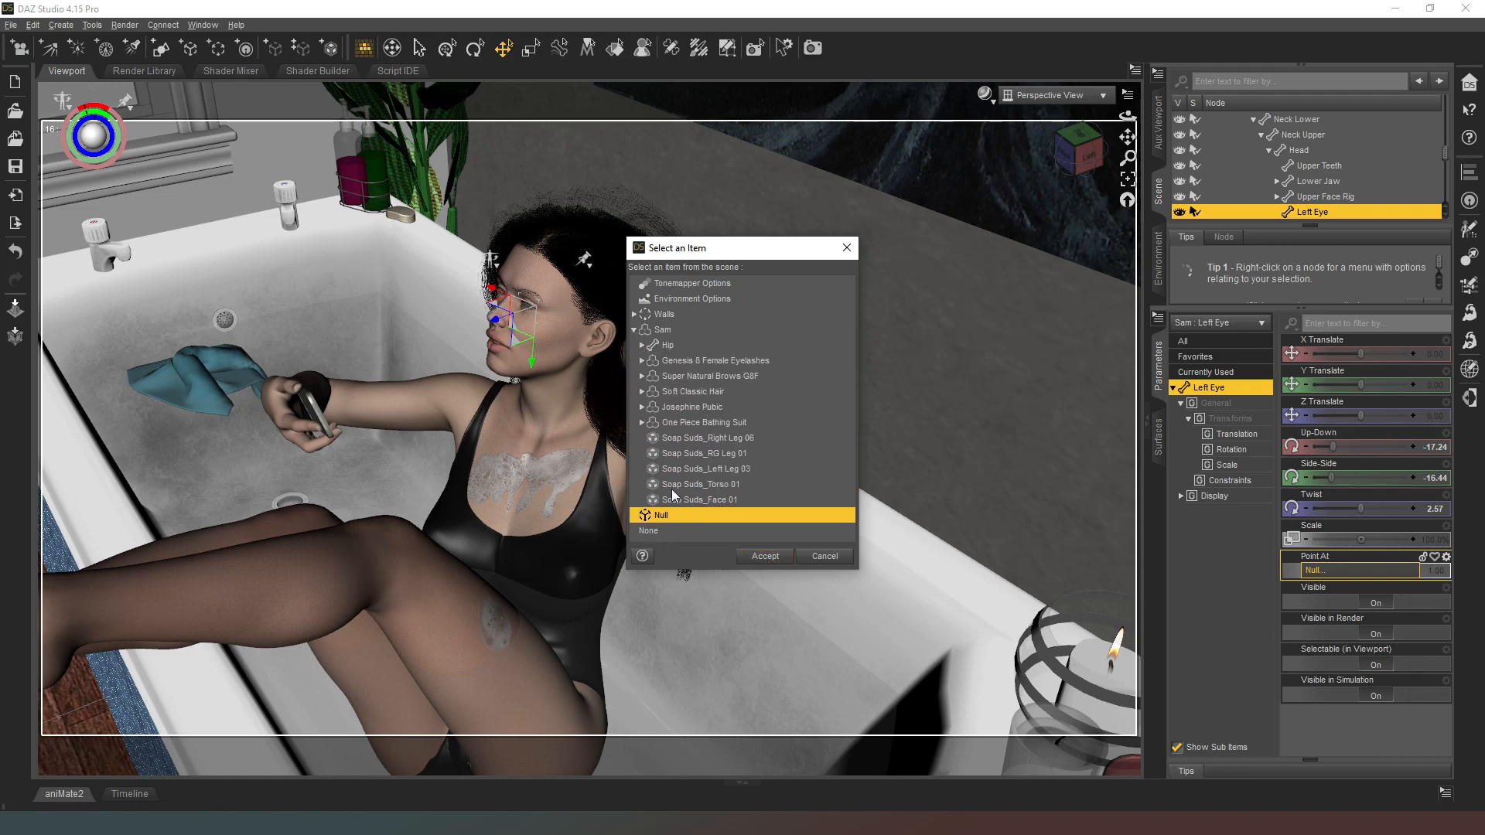
pyautogui.click(642, 345)
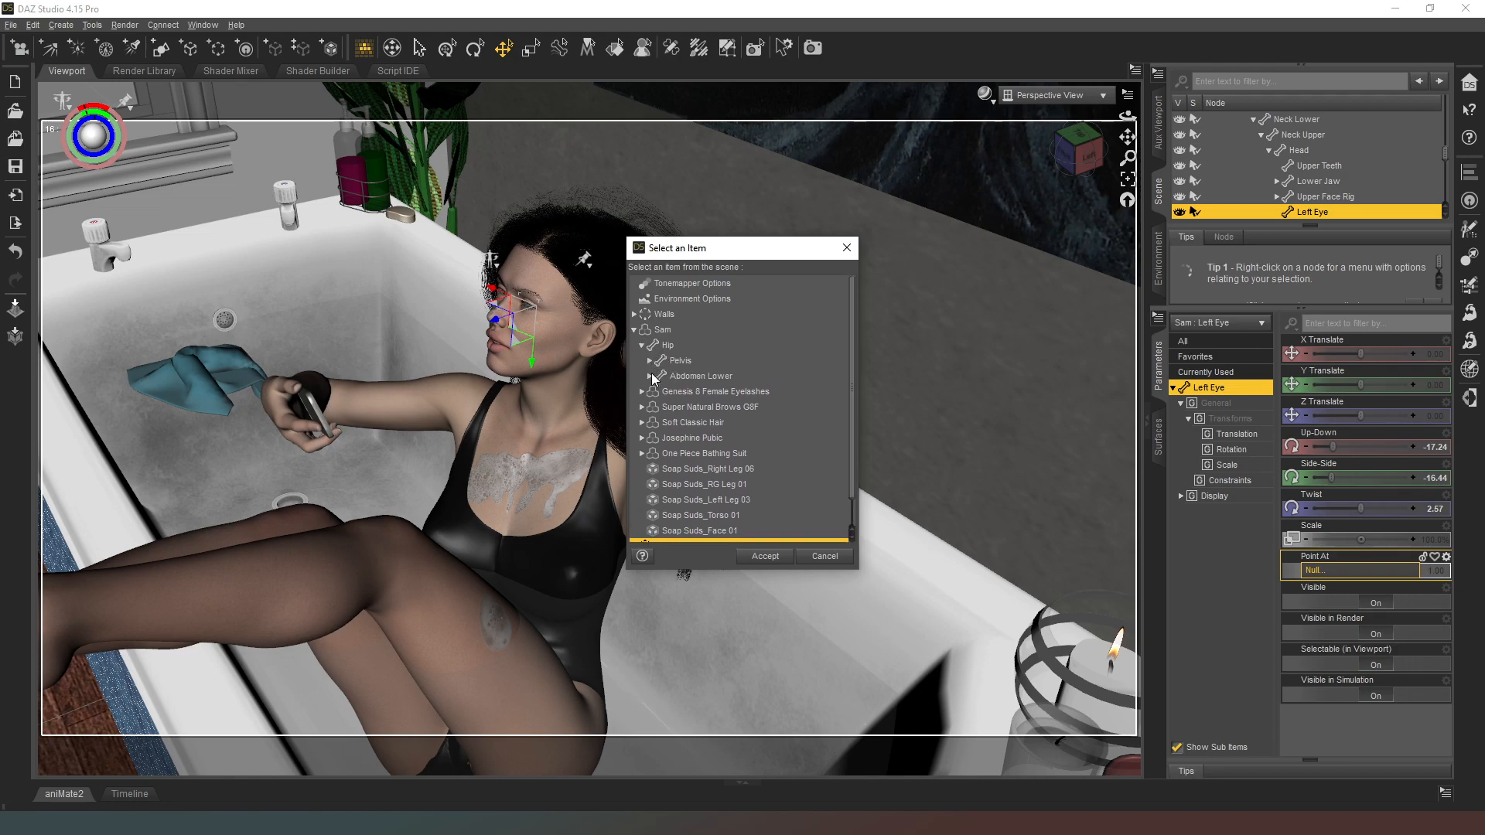
pyautogui.click(650, 377)
pyautogui.click(658, 392)
pyautogui.click(666, 408)
pyautogui.click(673, 423)
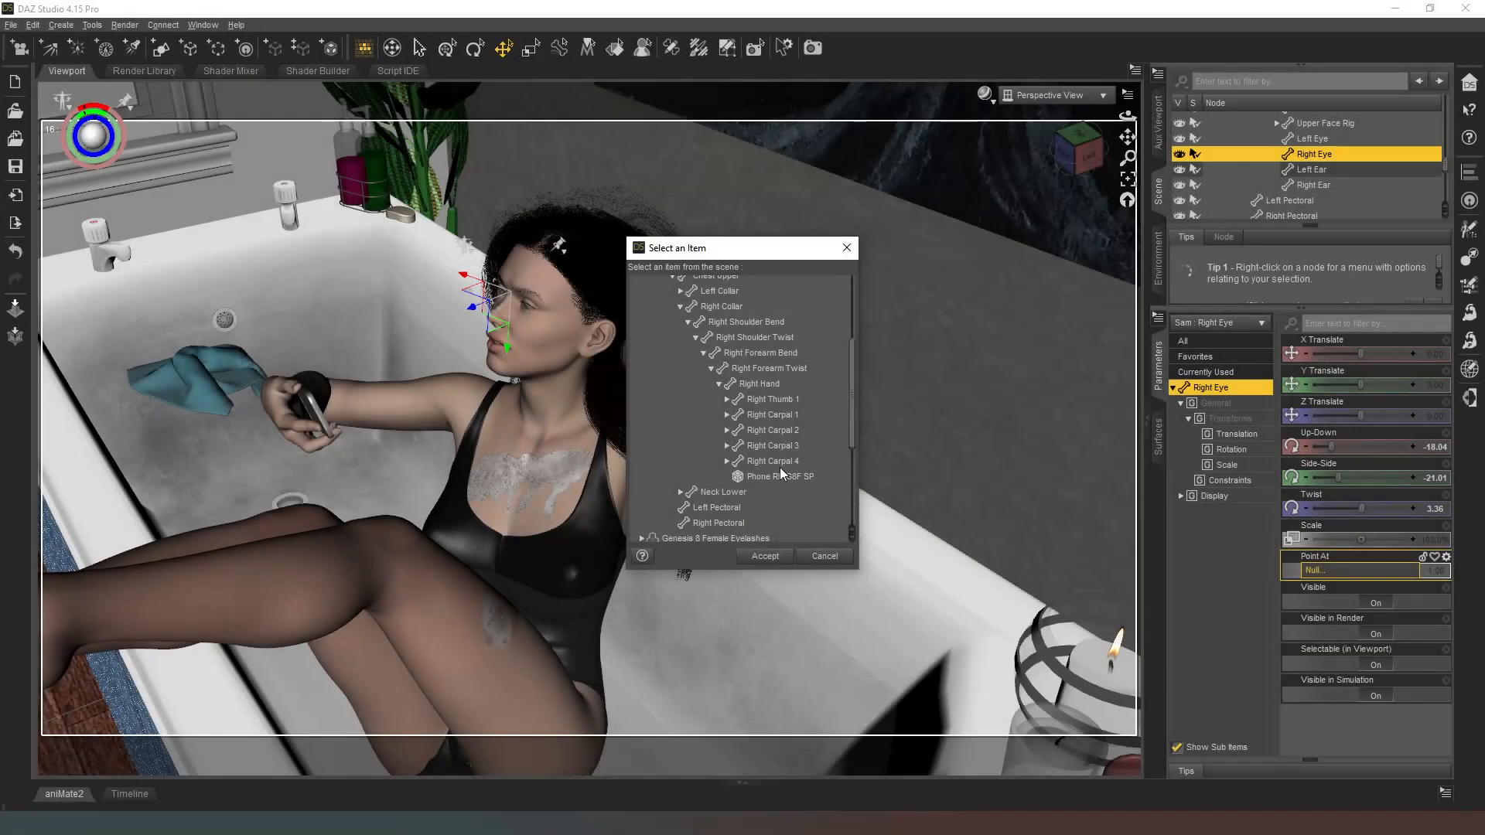
pyautogui.click(781, 476)
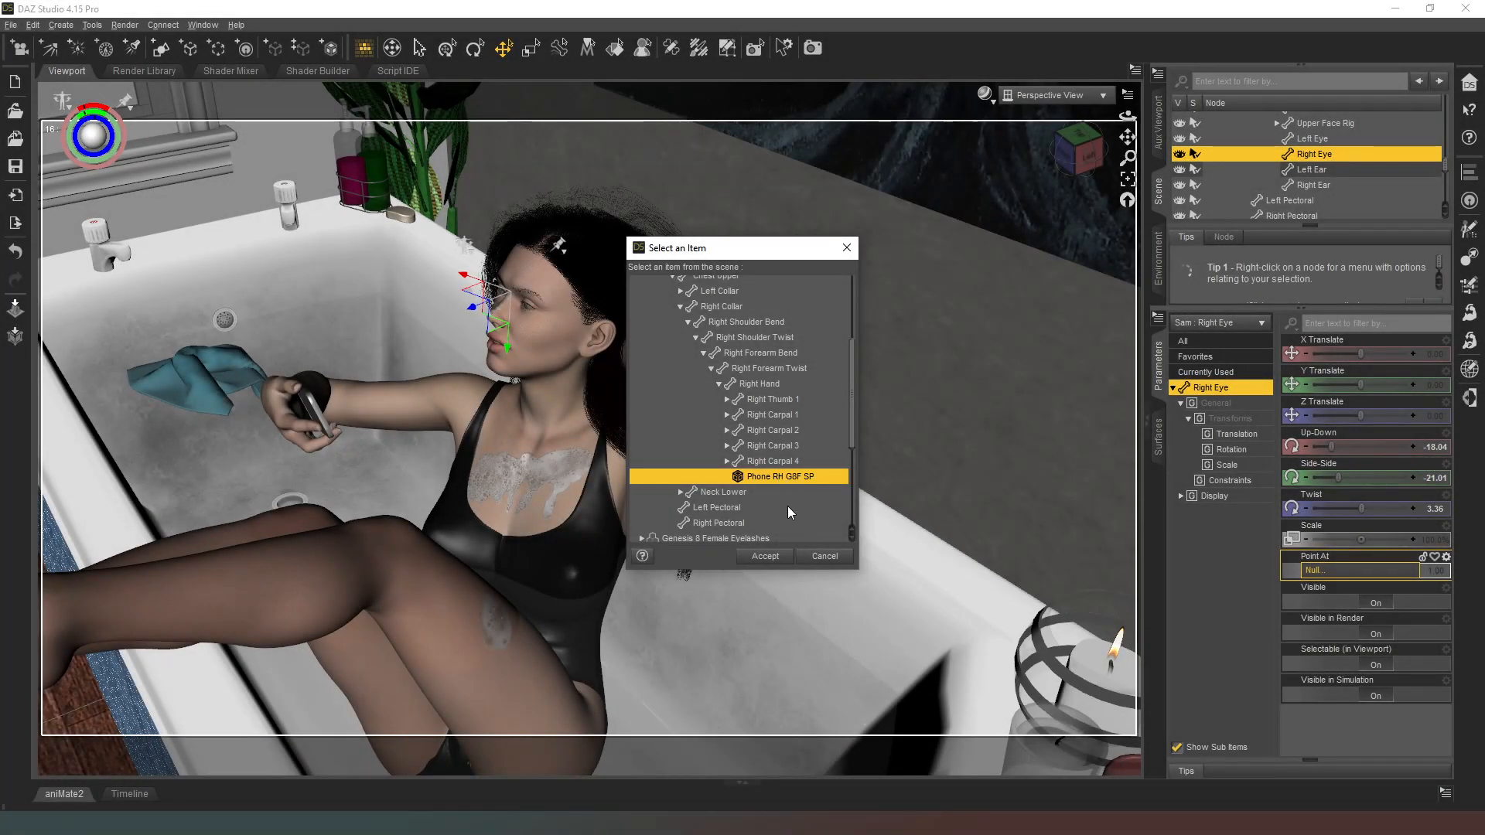
pyautogui.click(766, 557)
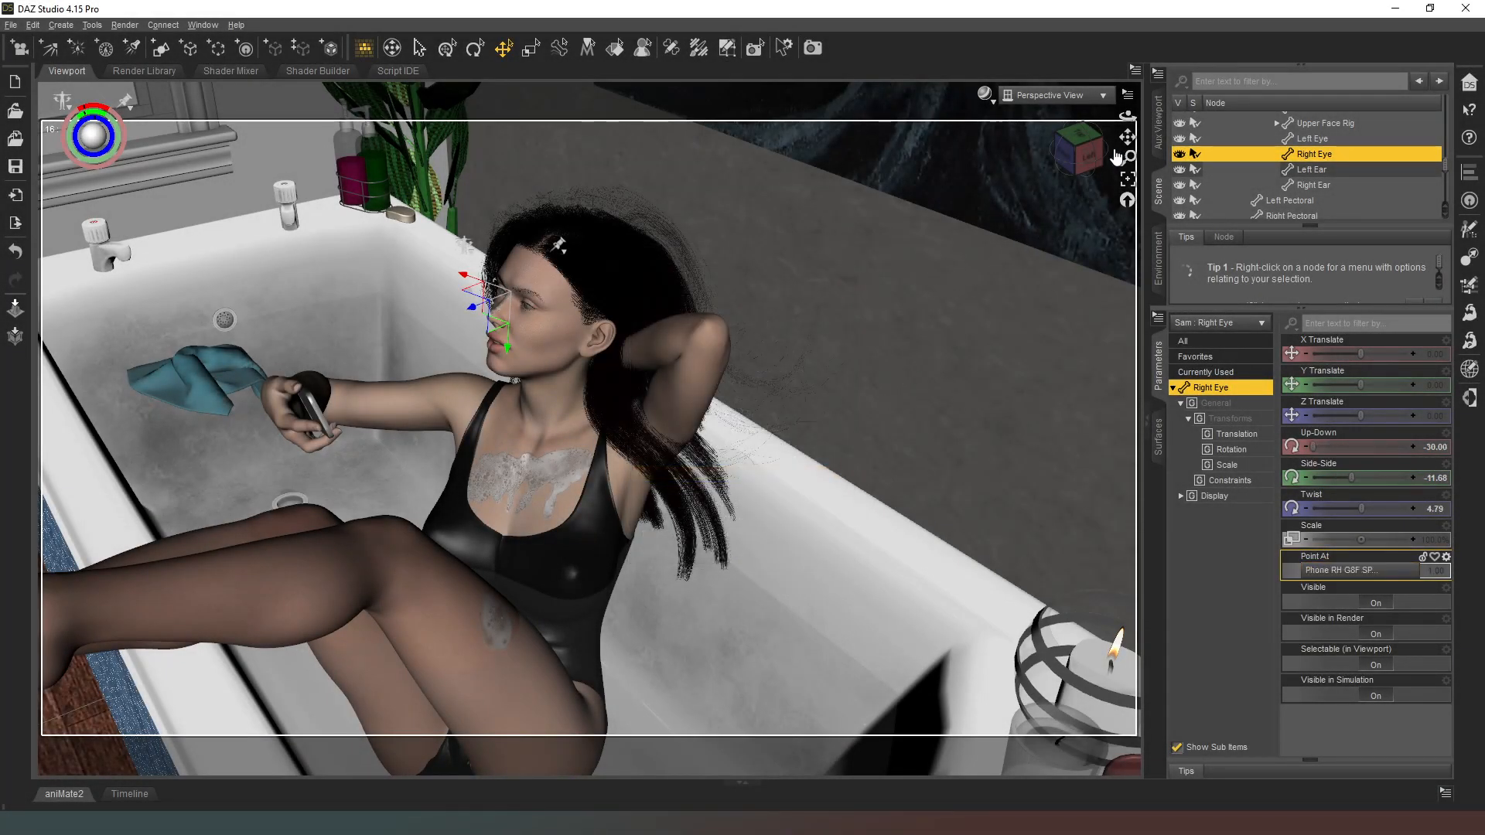
# Step: Tilt the figure's head down toward the phone with a Bend of about 8.59 and check the pose from several angles
pyautogui.click(1079, 167)
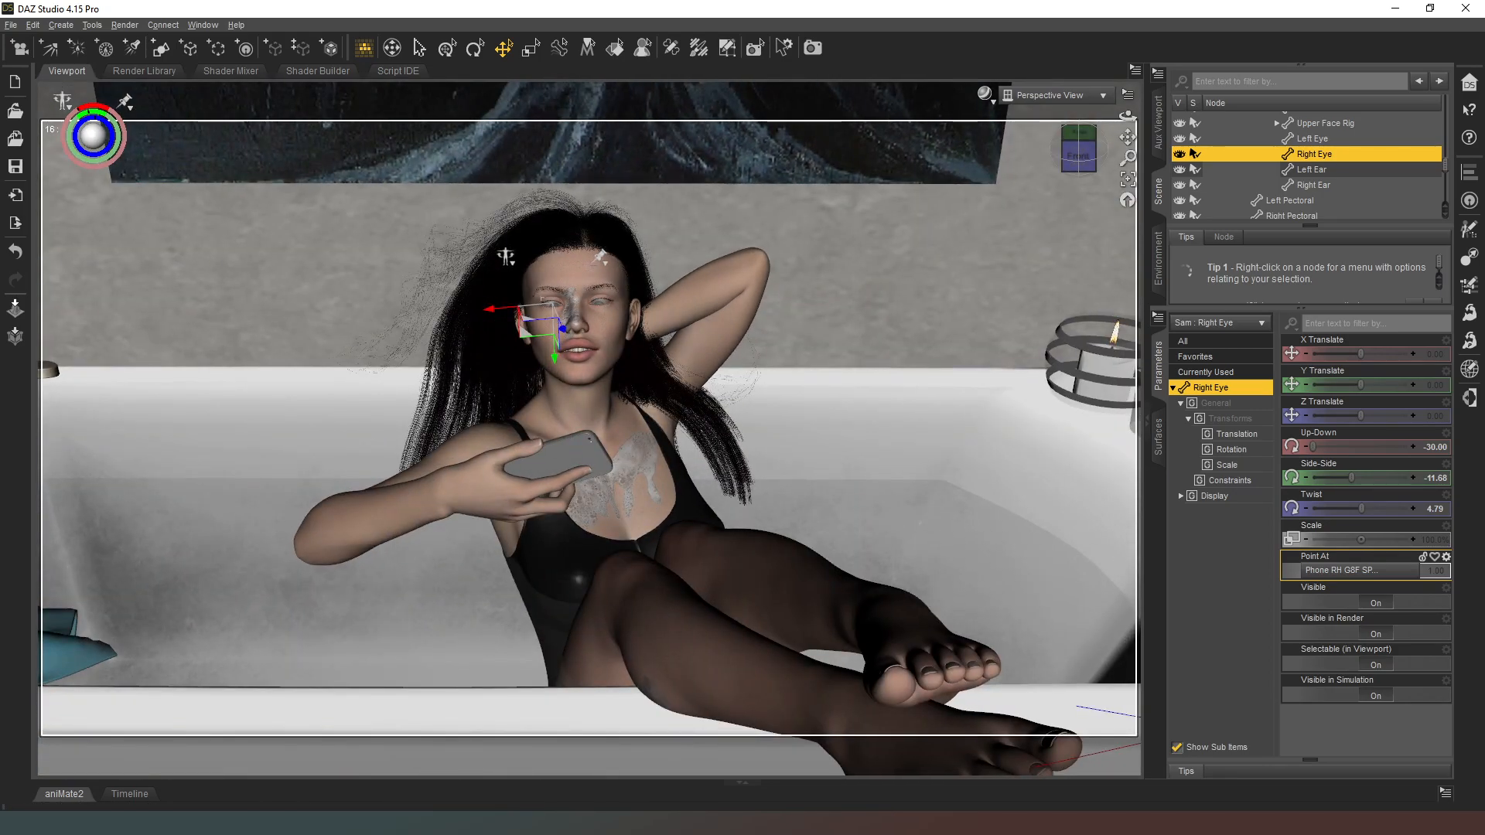
pyautogui.click(601, 369)
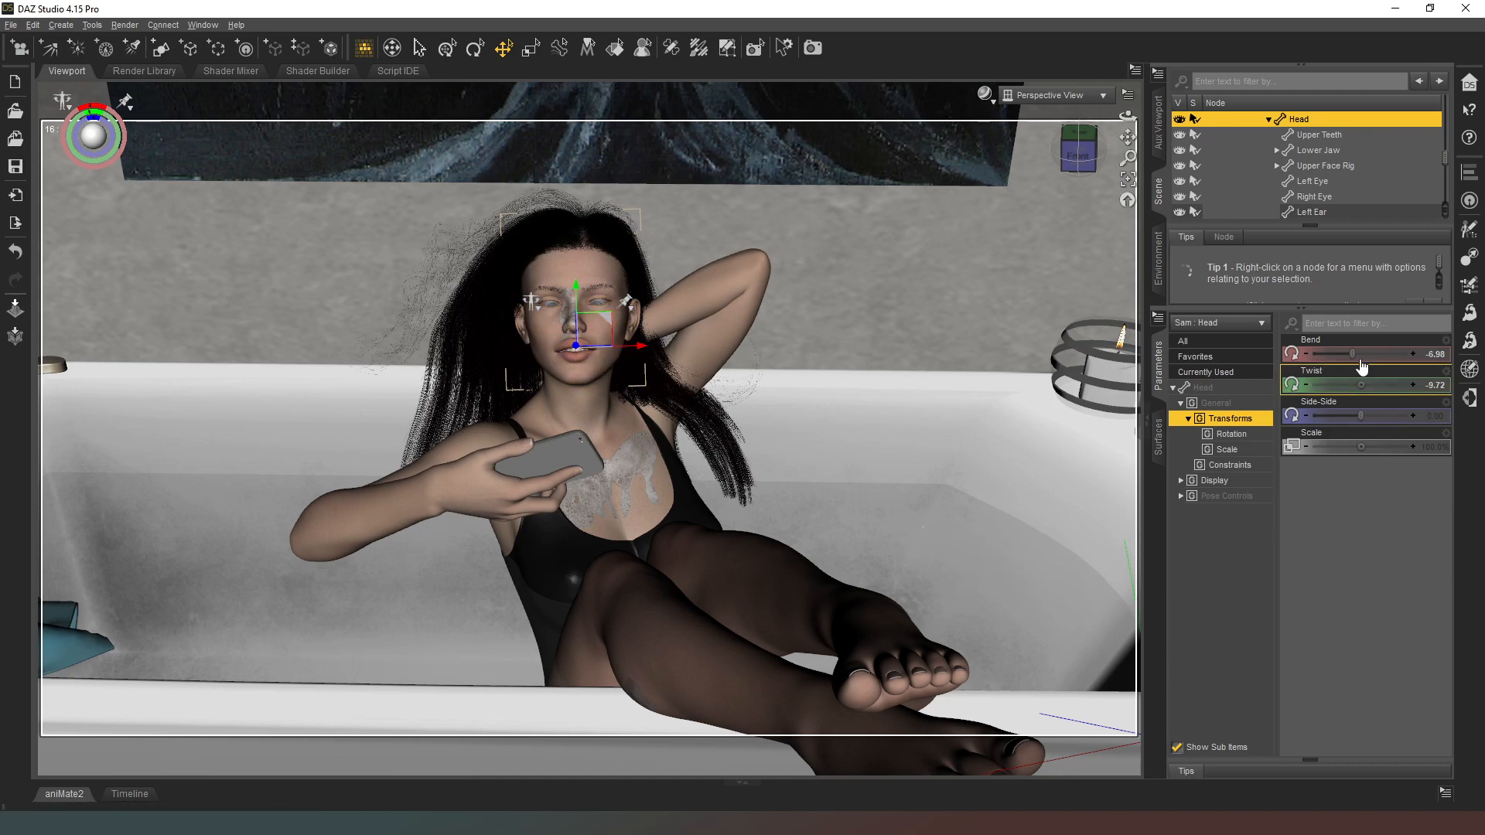
pyautogui.moveTo(1351, 347); pyautogui.dragTo(1379, 347)
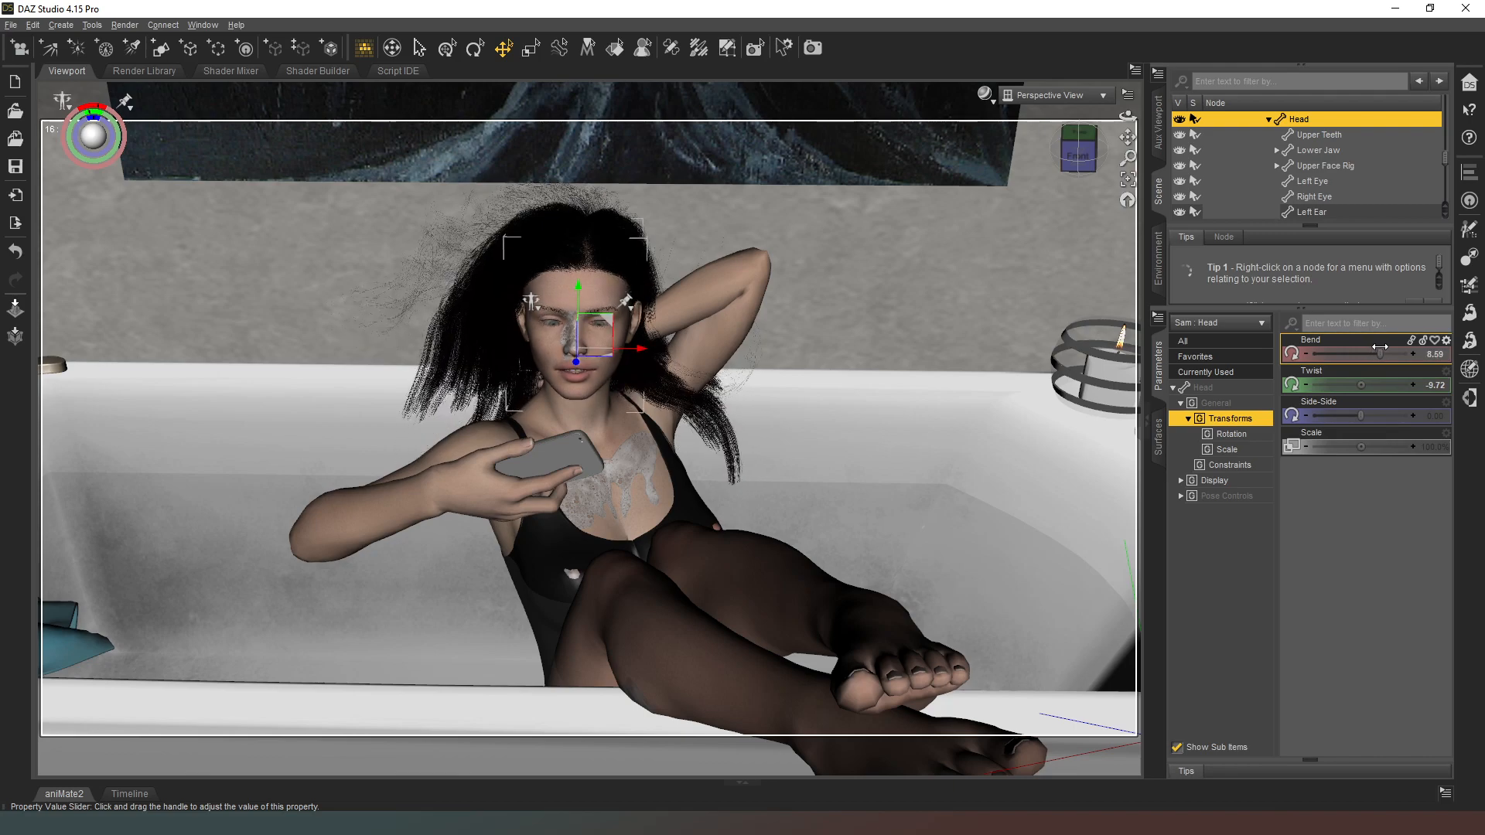
pyautogui.click(1071, 151)
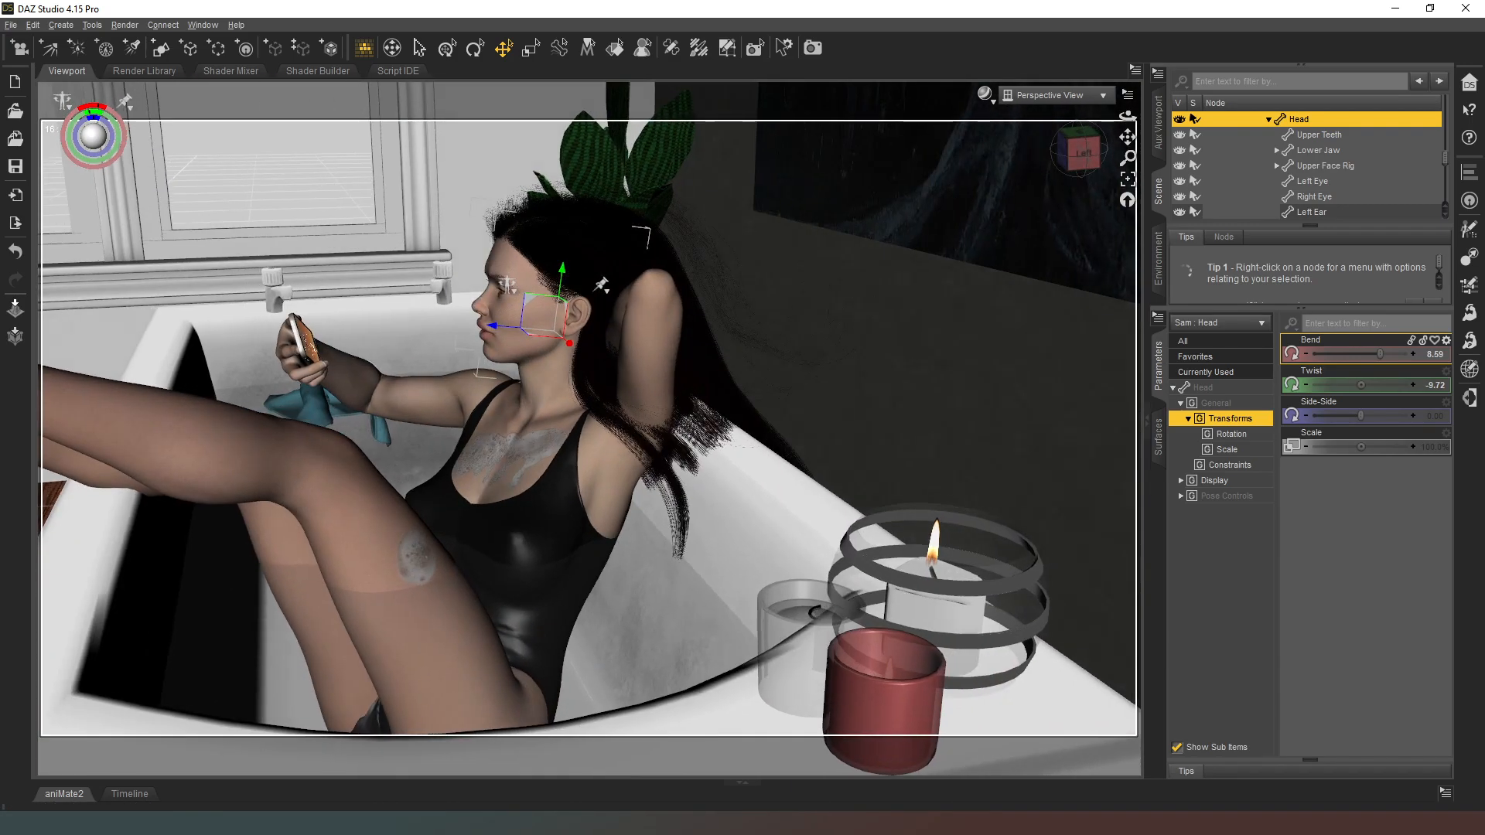
pyautogui.moveTo(1071, 150); pyautogui.dragTo(1120, 154)
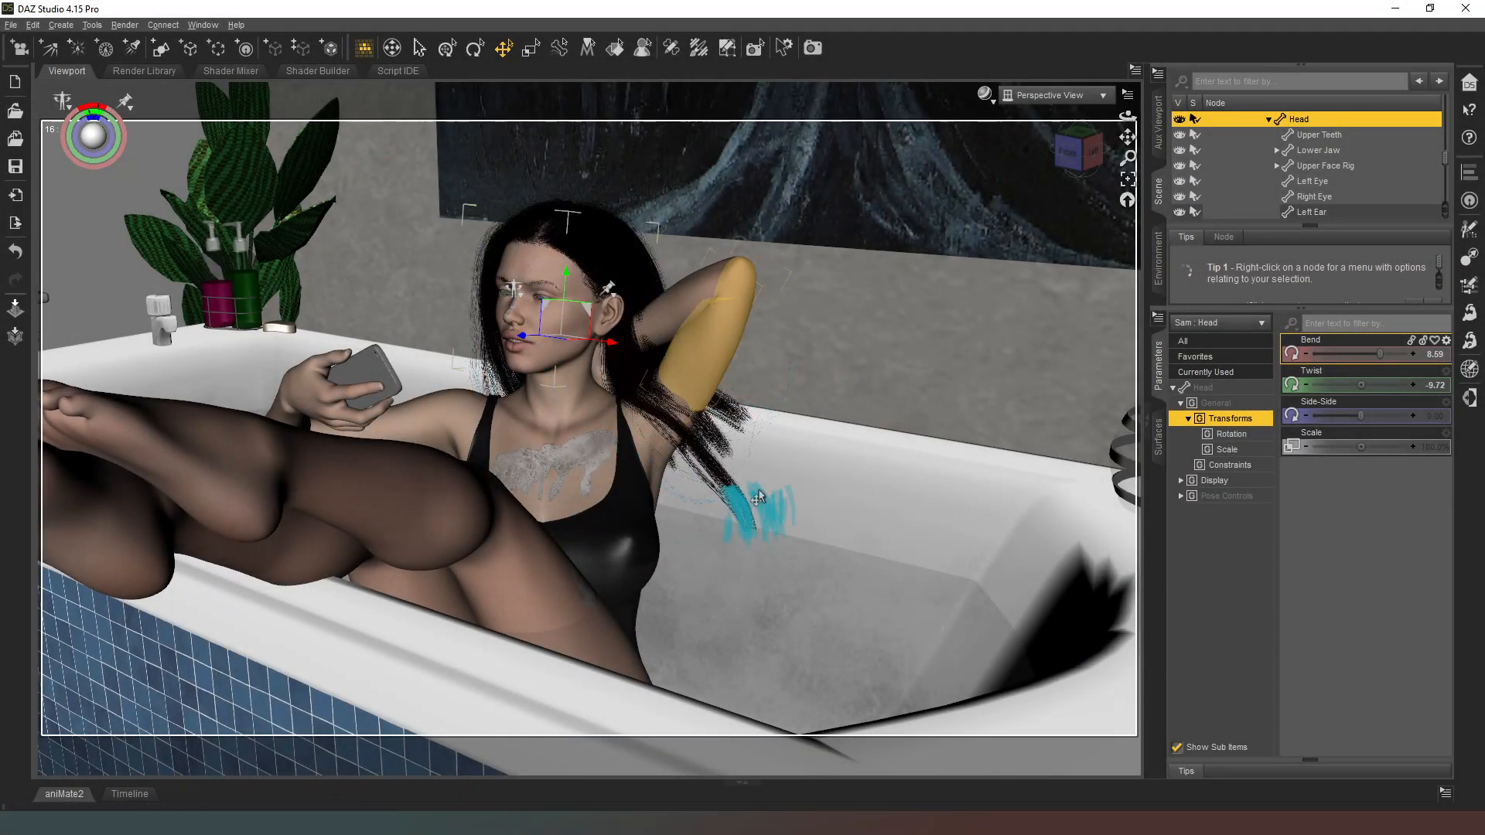
pyautogui.click(1069, 153)
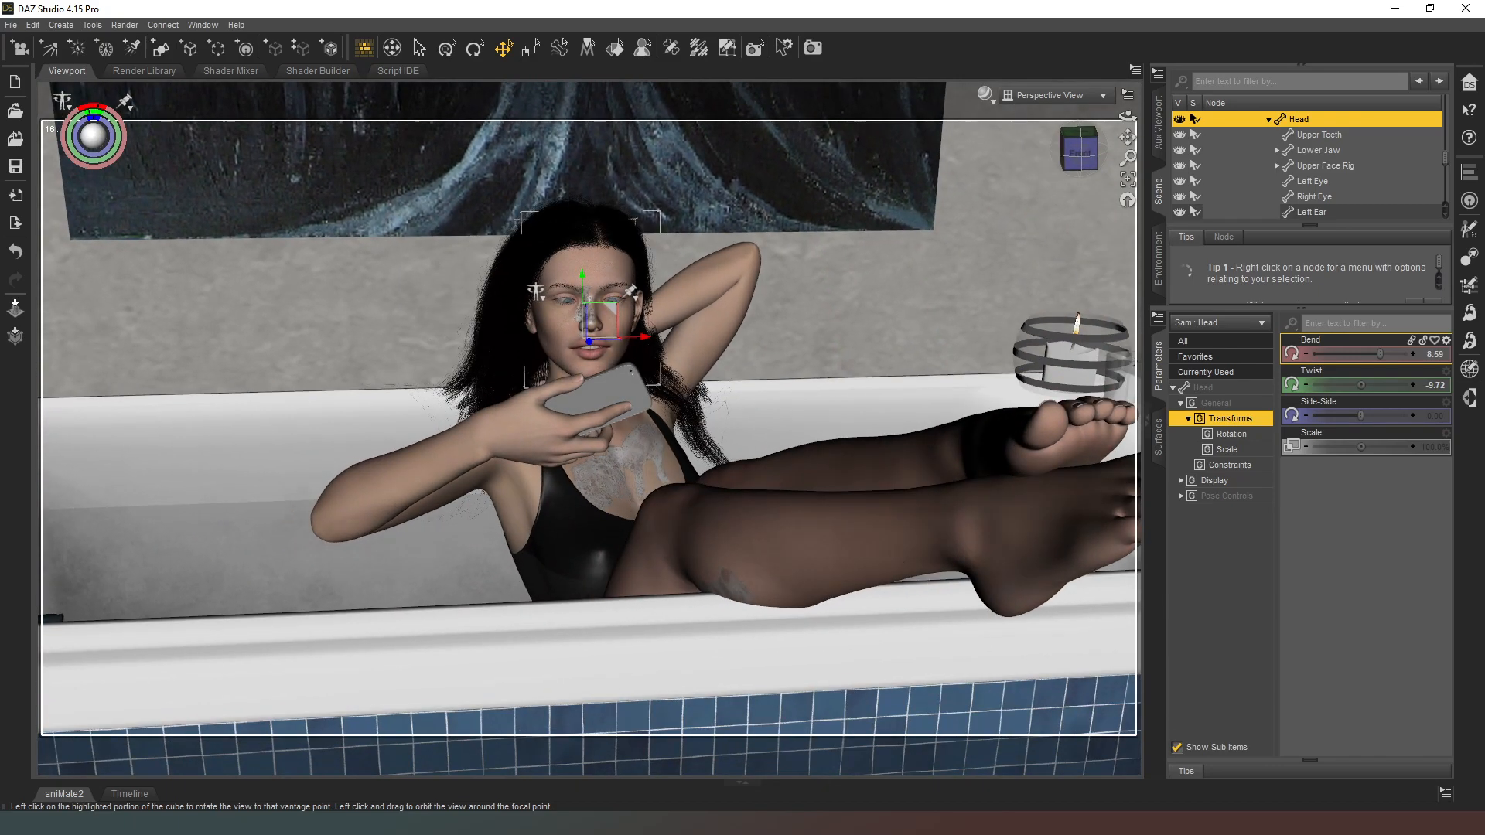
# Step: Create a new camera with Apply Active Viewport Transforms from a wide angled view of the bathtub, and look through it
pyautogui.moveTo(1074, 153); pyautogui.dragTo(1014, 133)
pyautogui.scroll(-12, 1082, 160)
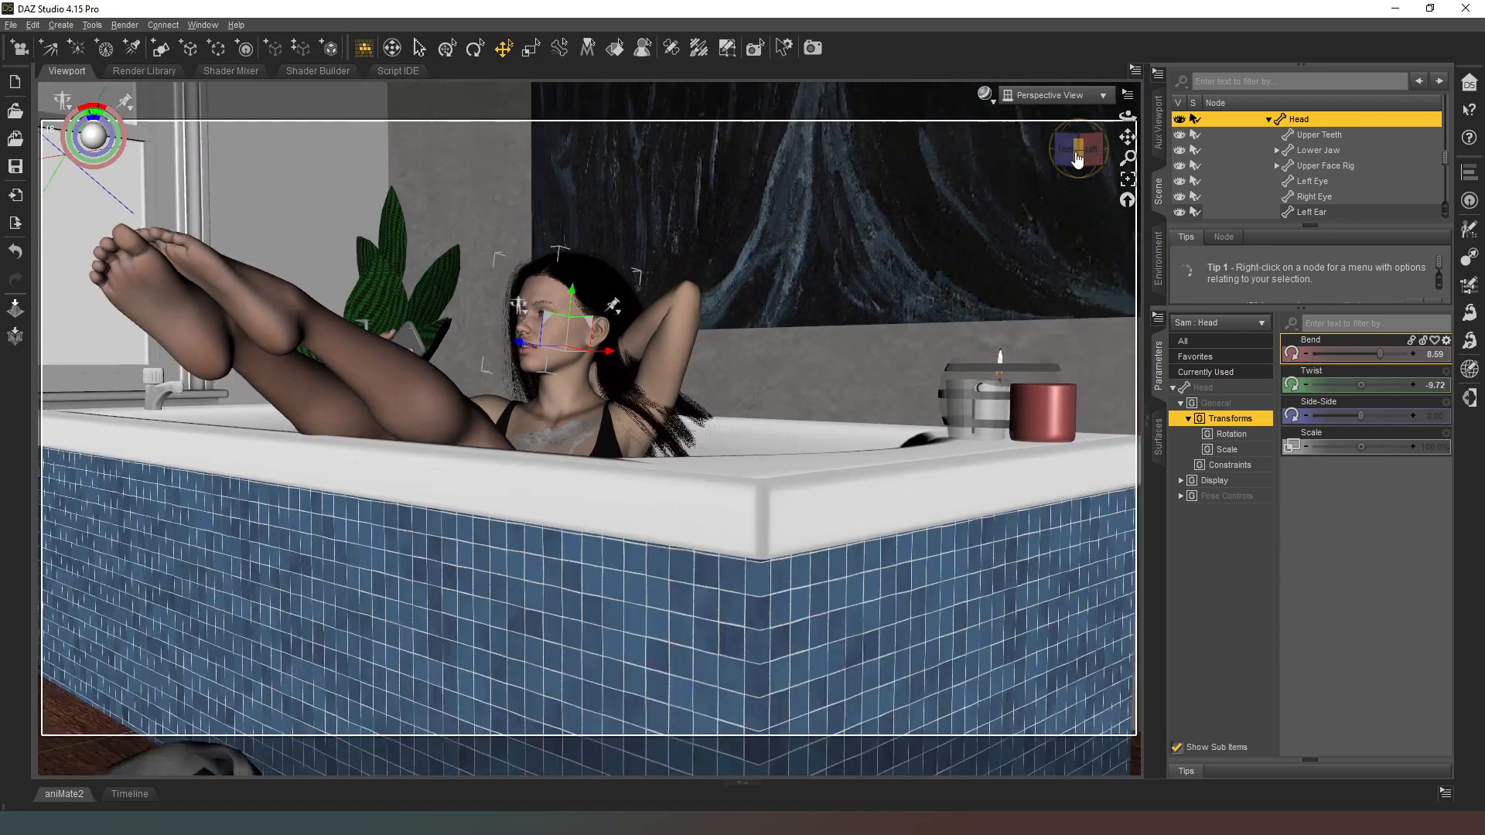
pyautogui.scroll(-4, 490, 93)
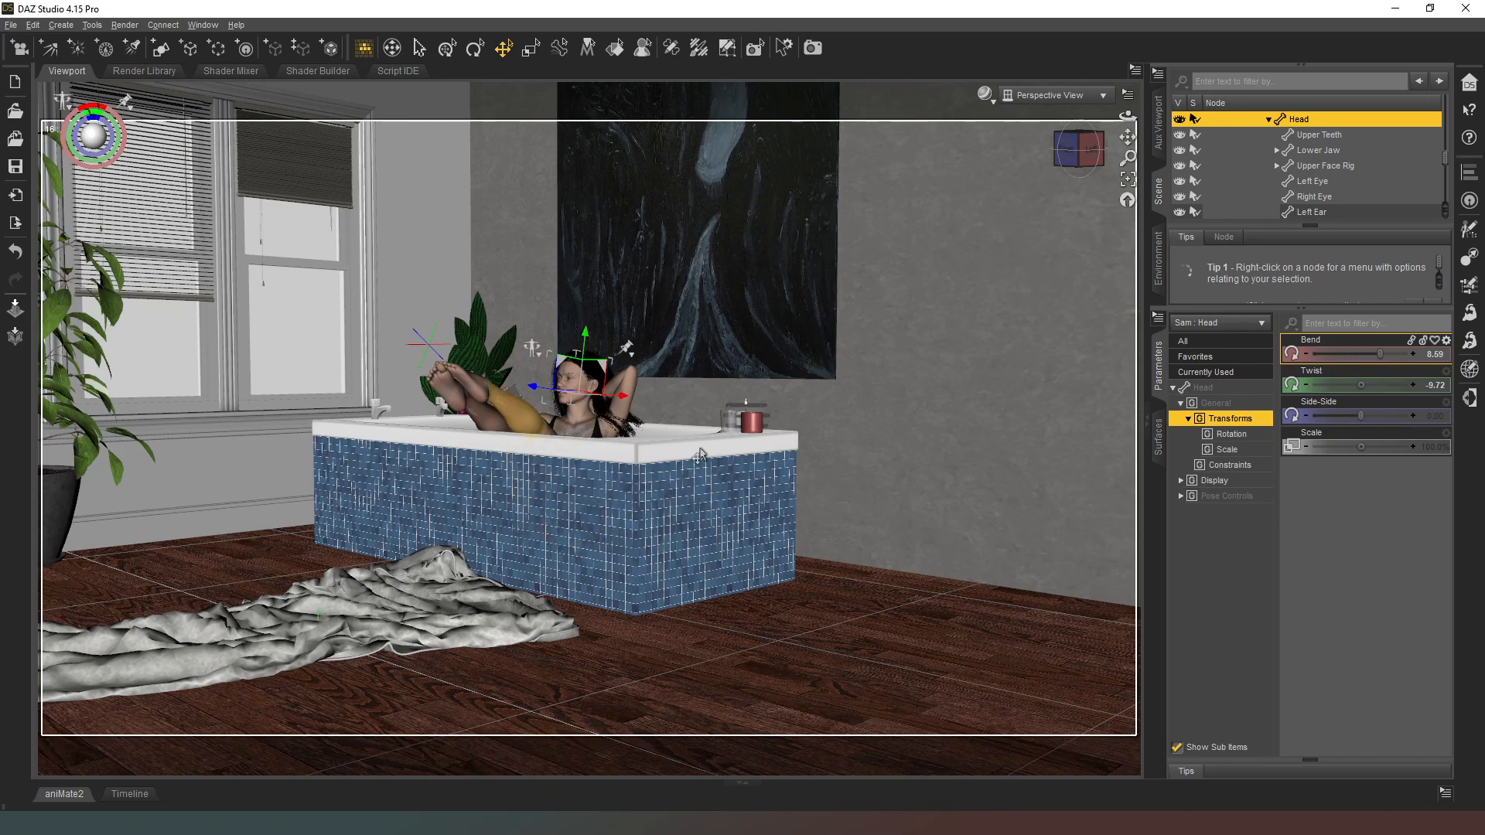
pyautogui.click(19, 48)
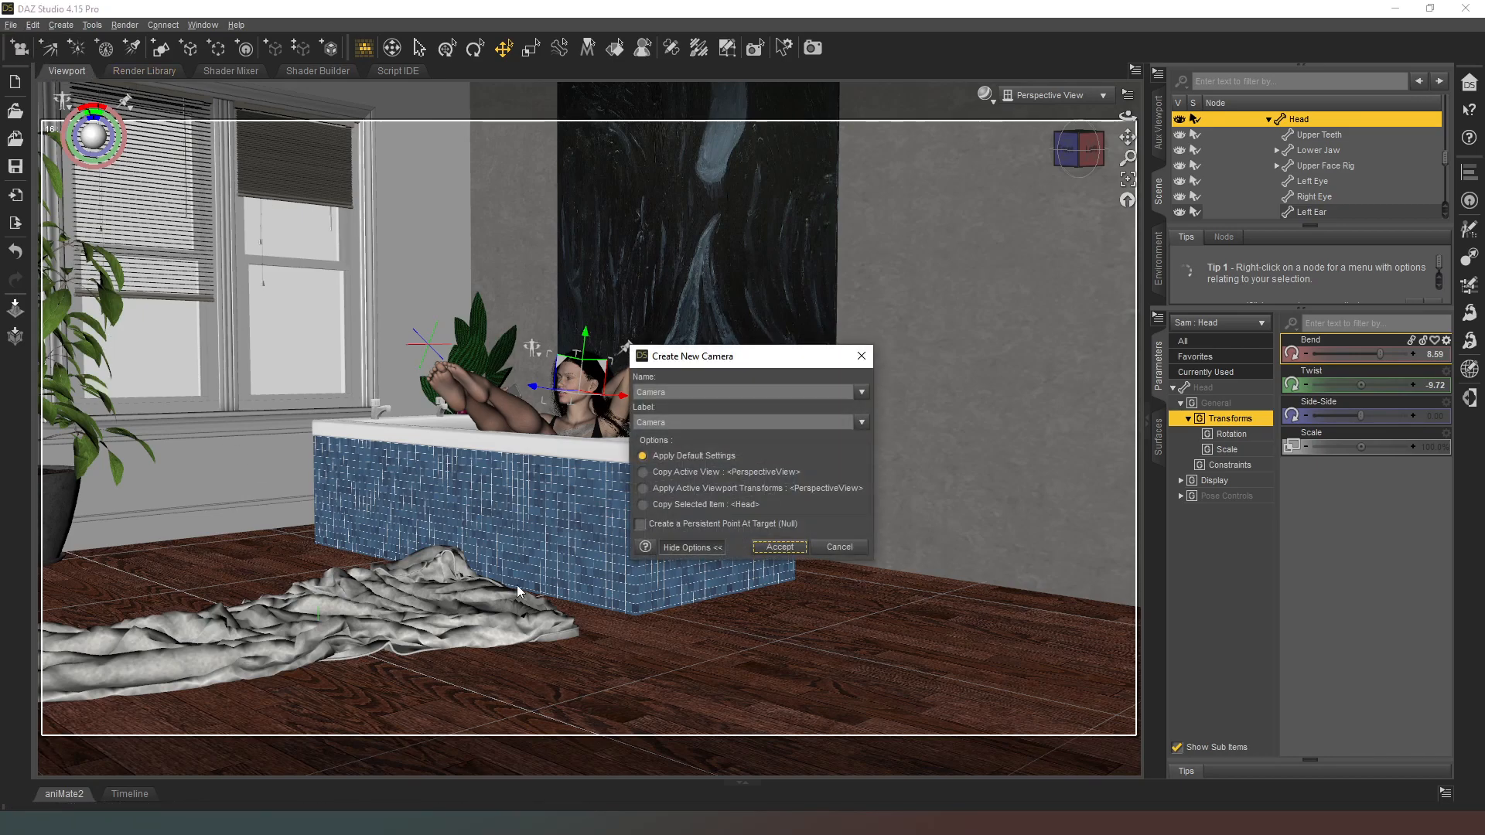
pyautogui.click(681, 490)
pyautogui.click(796, 550)
pyautogui.click(1051, 95)
pyautogui.click(1037, 228)
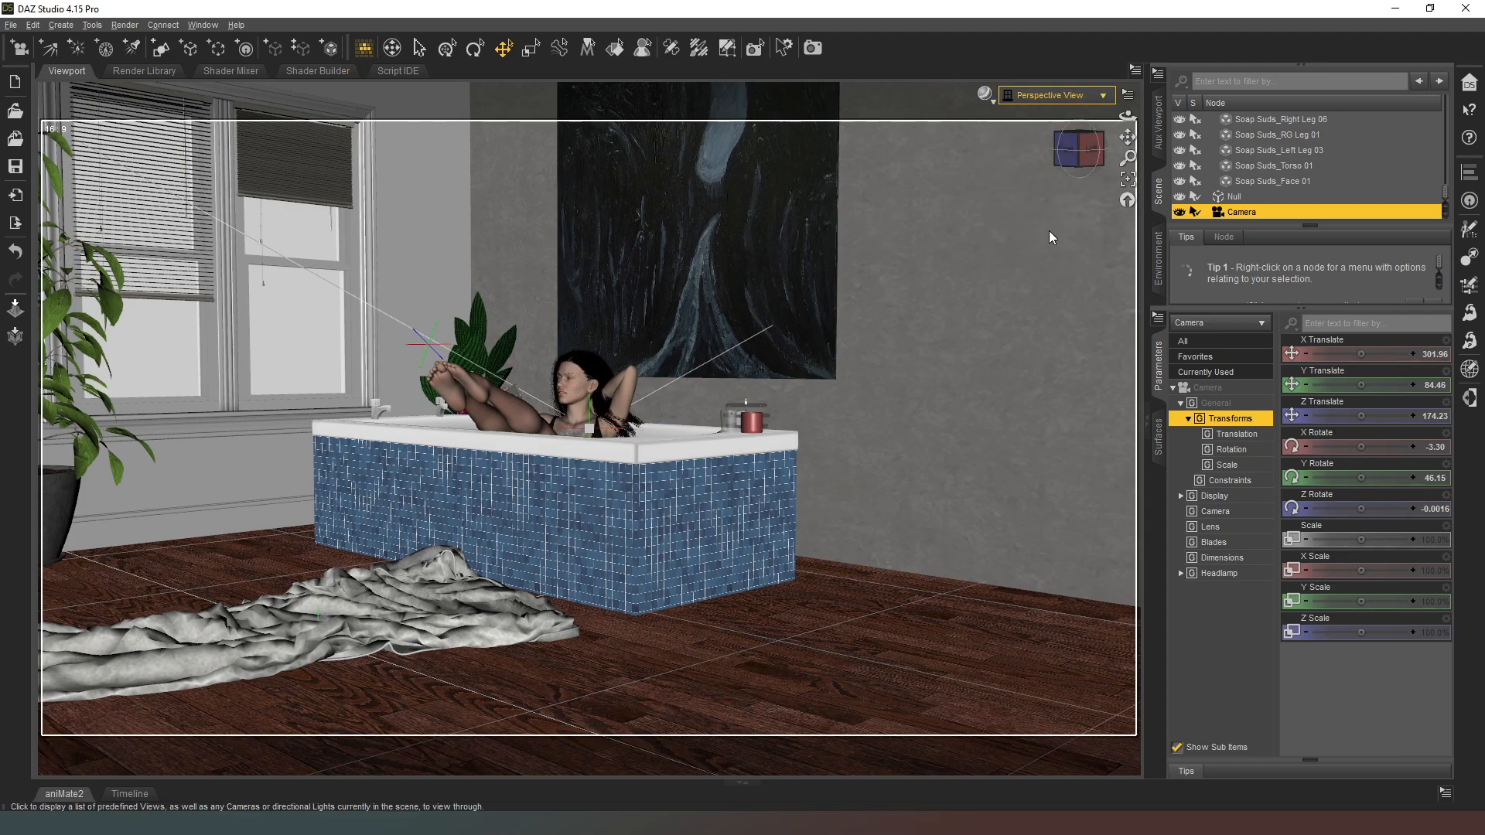
# Step: Set the new camera's Focal Length to about 295.47 mm and pull the camera back from the tub
pyautogui.click(1231, 512)
pyautogui.moveTo(1361, 415)
pyautogui.mouseDown()
pyautogui.moveTo(1384, 415)
pyautogui.moveTo(1358, 415)
pyautogui.mouseUp()
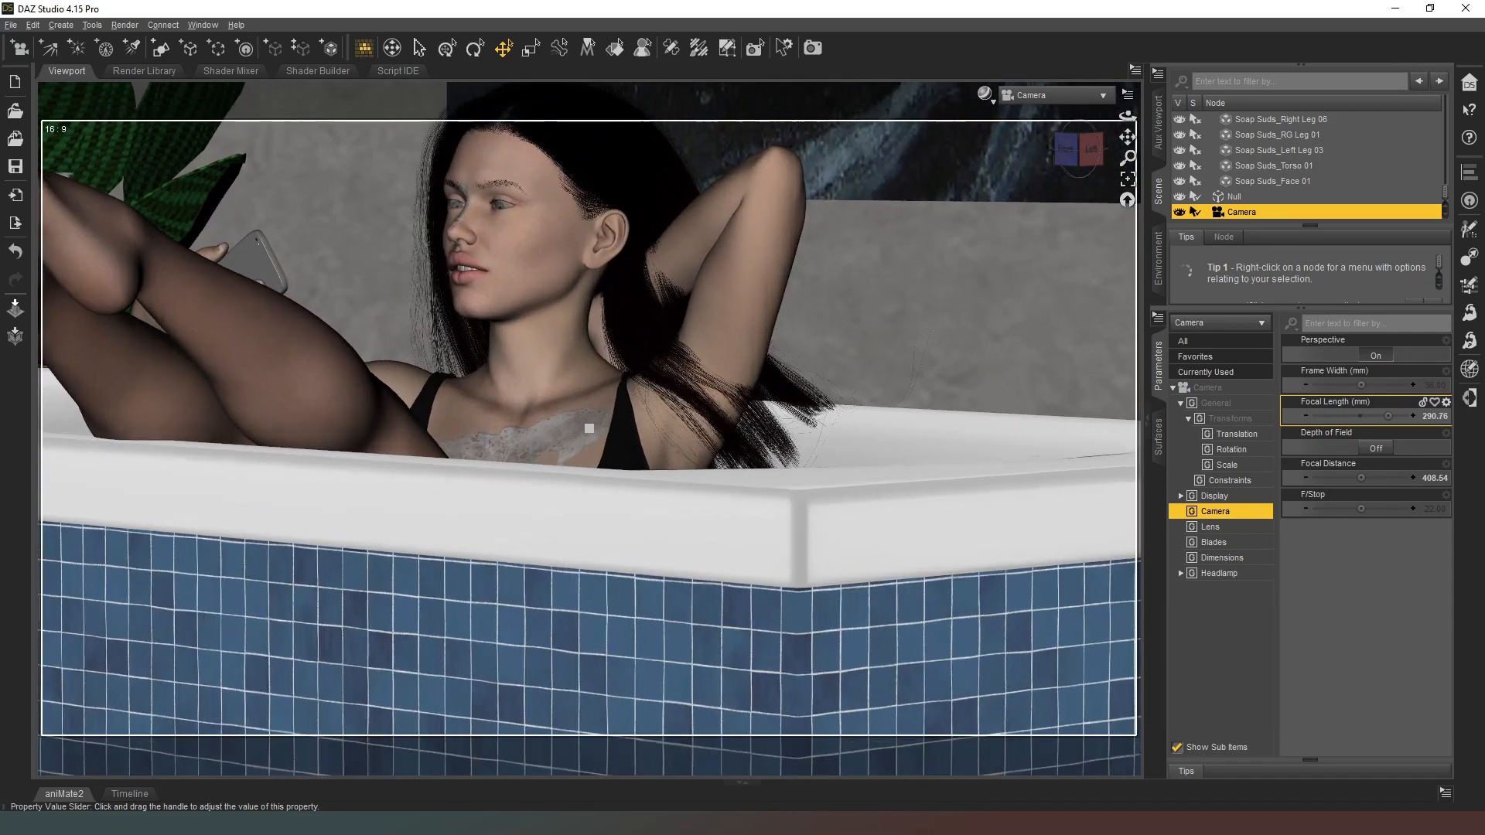
pyautogui.scroll(-18, 1359, 416)
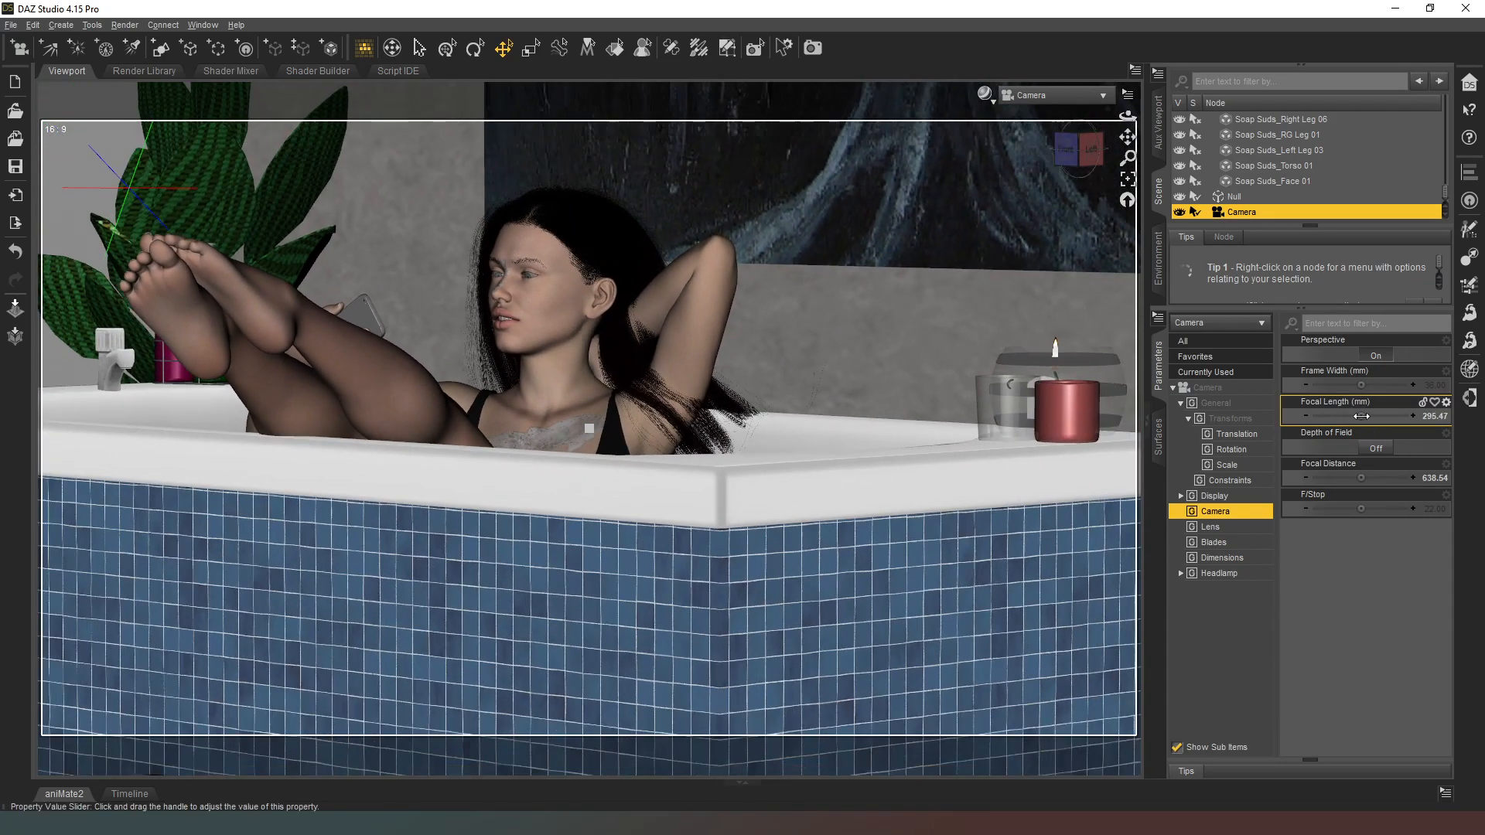
pyautogui.scroll(-20, 1358, 416)
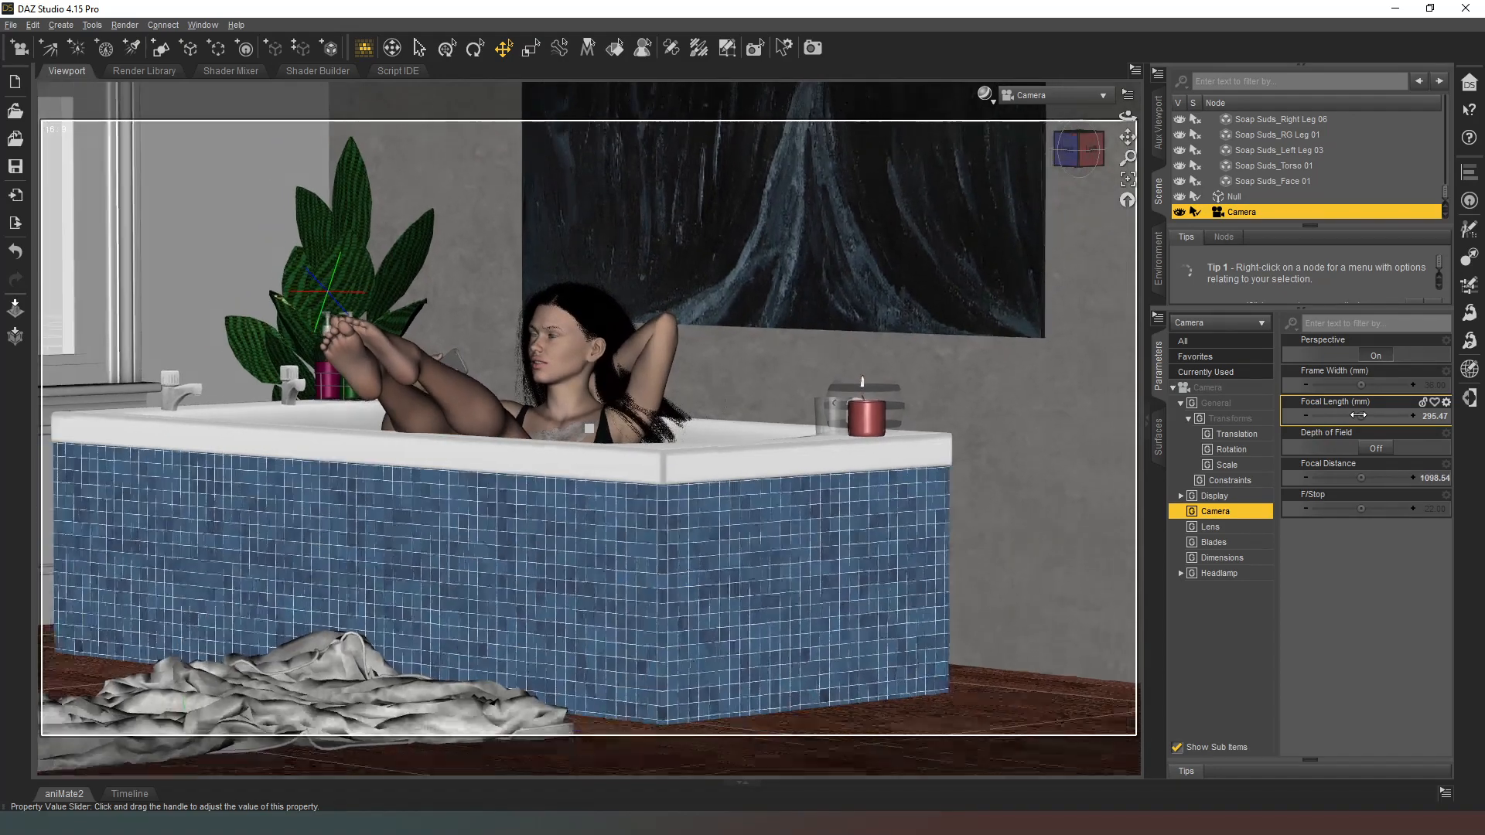
pyautogui.scroll(-20, 1358, 416)
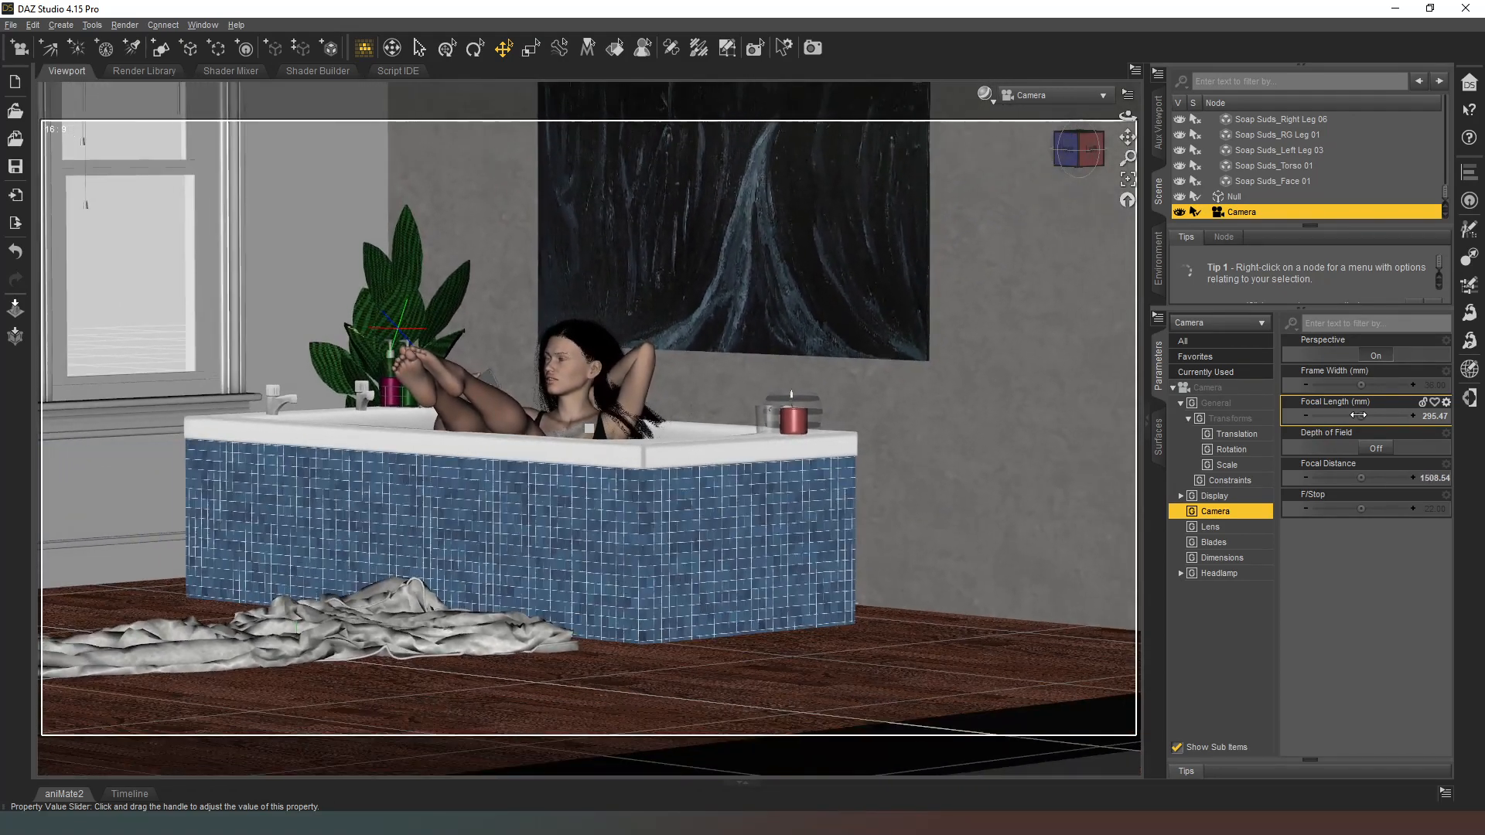
pyautogui.scroll(-5, 1359, 416)
# Step: Raise the camera's Focal Length to about 718.31 mm and re-aim it at the figure in the tub
pyautogui.moveTo(1359, 416)
pyautogui.mouseDown()
pyautogui.moveTo(1391, 416)
pyautogui.moveTo(1363, 415)
pyautogui.mouseUp()
pyautogui.scroll(10, 1363, 415)
pyautogui.click(405, 52)
pyautogui.moveTo(857, 300); pyautogui.dragTo(812, 274, button='right')
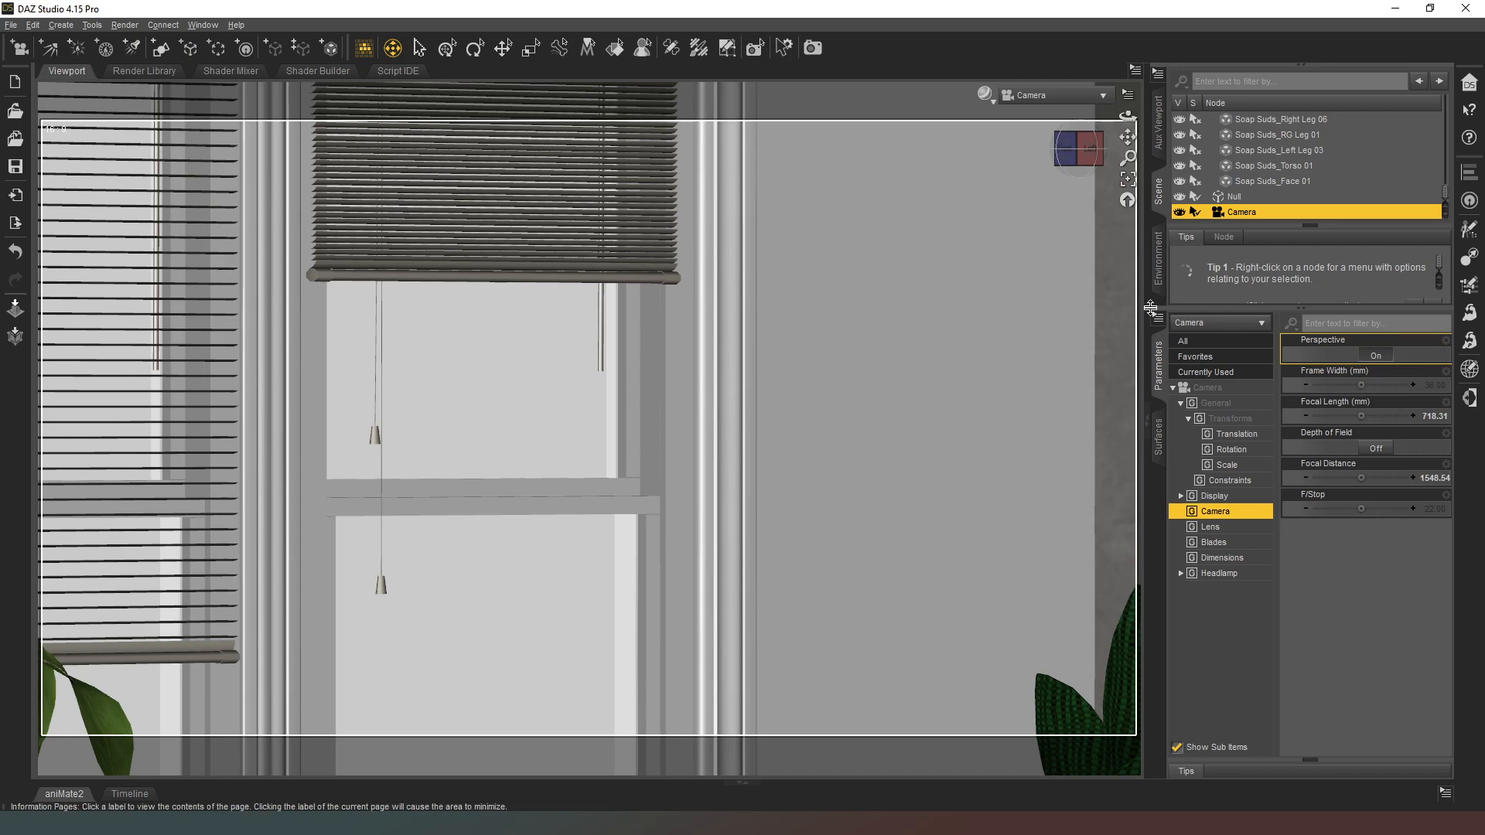
pyautogui.moveTo(895, 322)
pyautogui.mouseDown(button='right')
pyautogui.moveTo(916, 363)
pyautogui.moveTo(927, 325)
pyautogui.moveTo(895, 352)
pyautogui.moveTo(918, 362)
pyautogui.moveTo(924, 346)
pyautogui.moveTo(899, 322)
pyautogui.mouseUp(button='right')
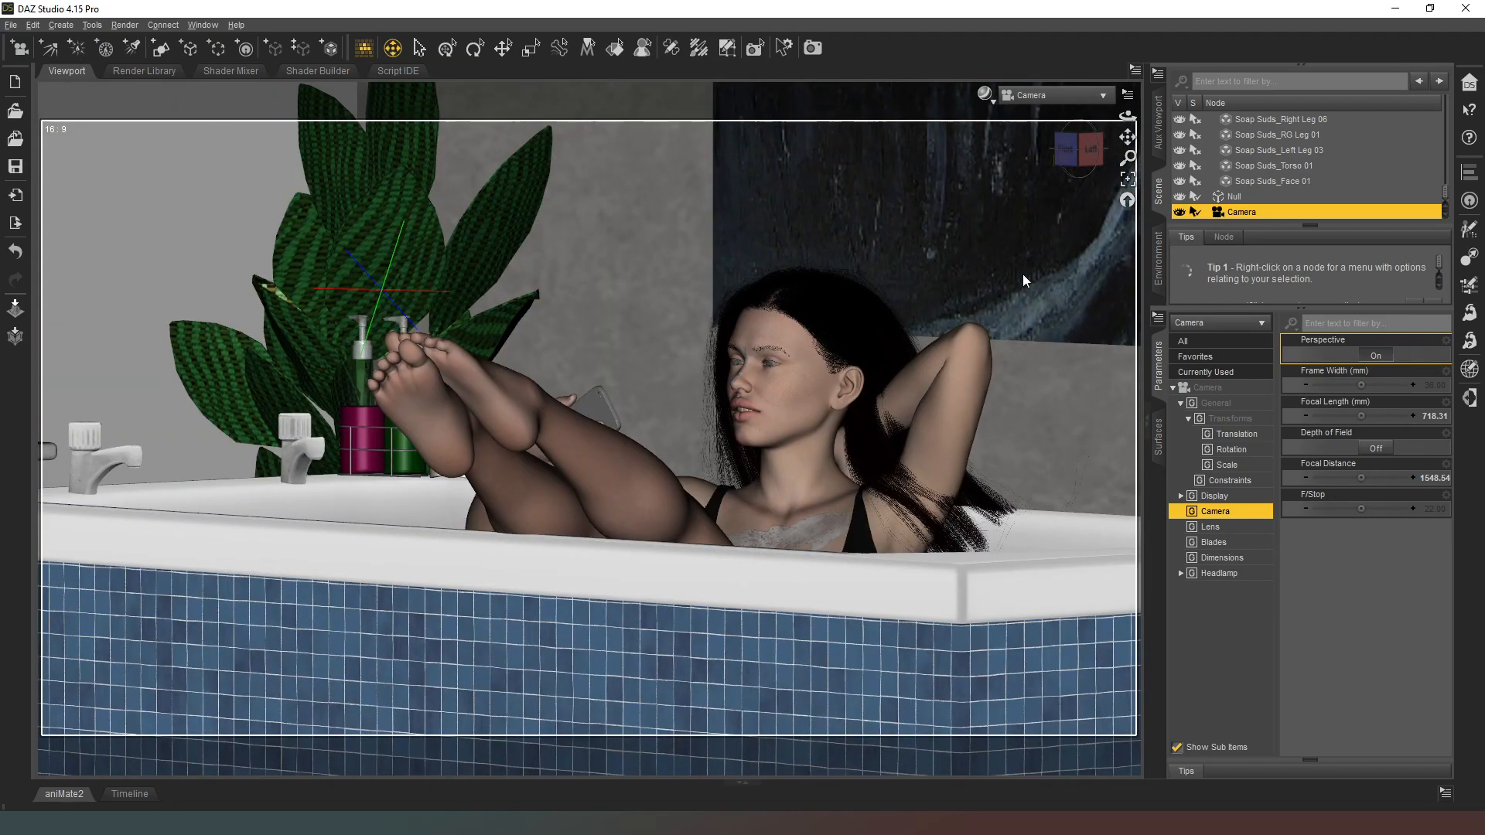
# Step: Move the camera closer to the figure and set its Focal Length to about 998.50 mm for a tight close-up
pyautogui.press('w')
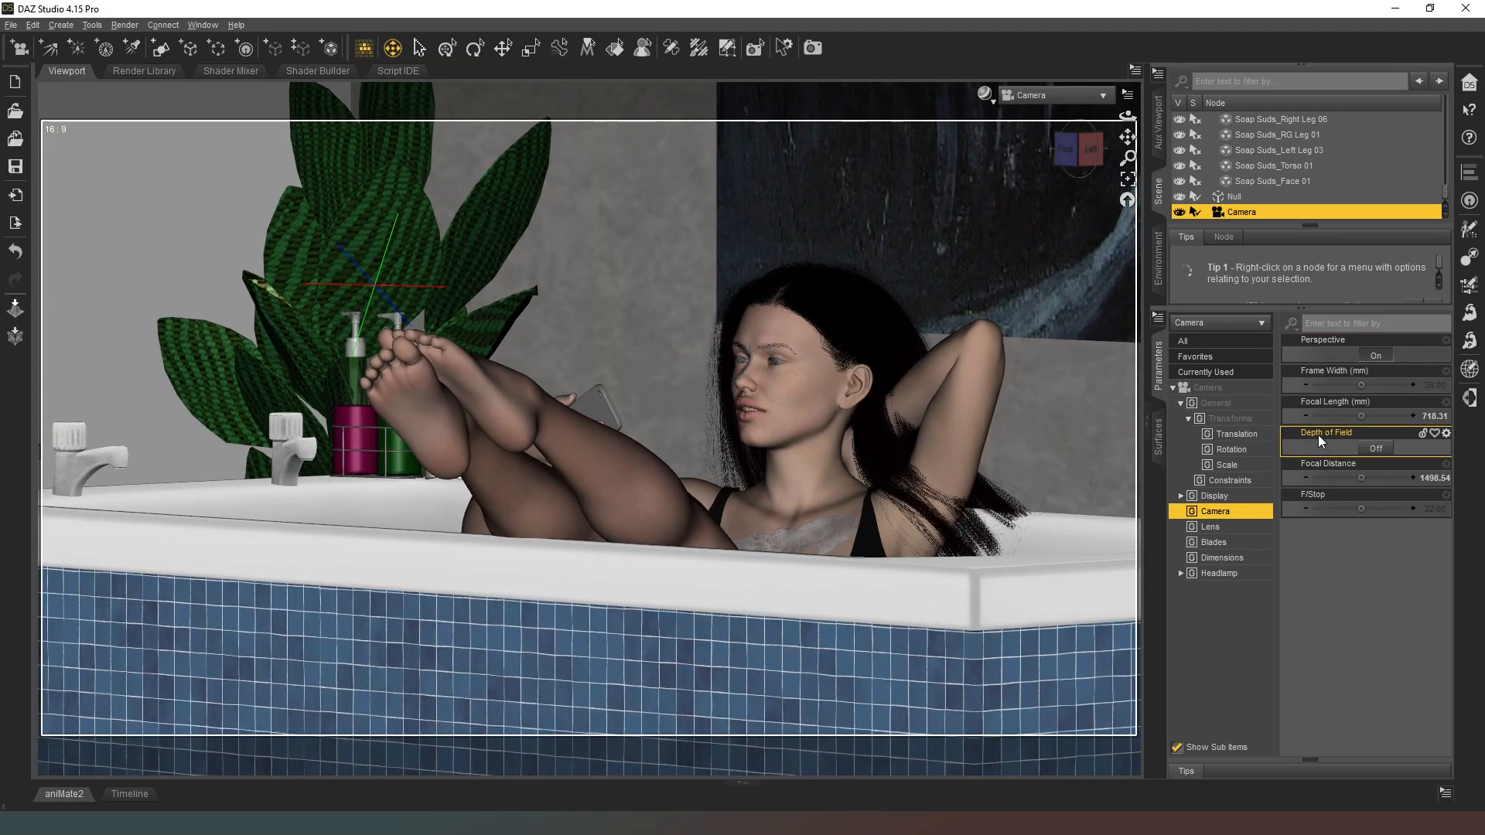
pyautogui.press('d')
pyautogui.press('d')
pyautogui.press('w')
pyautogui.press('a')
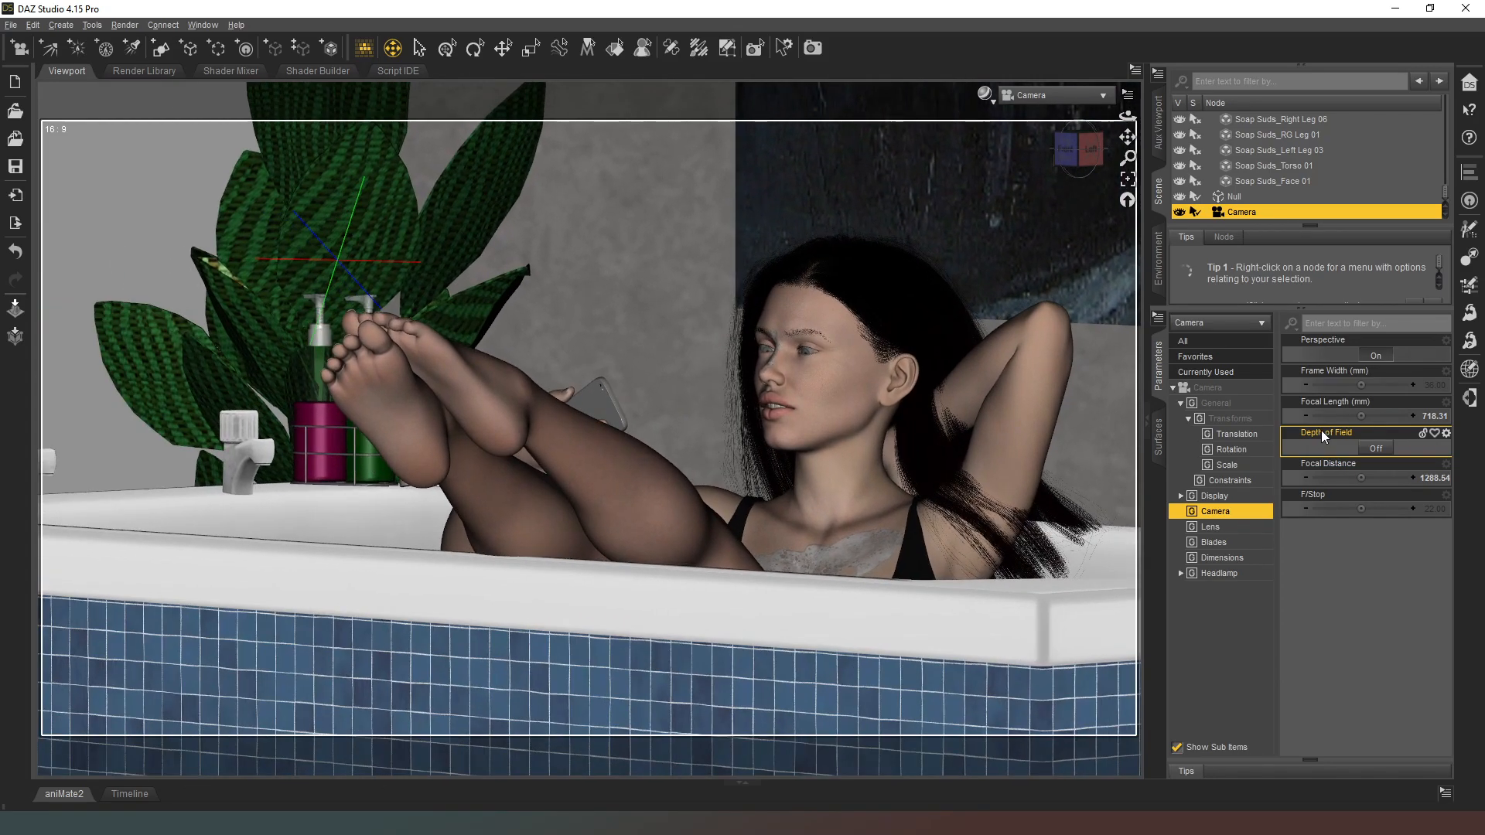
pyautogui.press('w')
pyautogui.press('d')
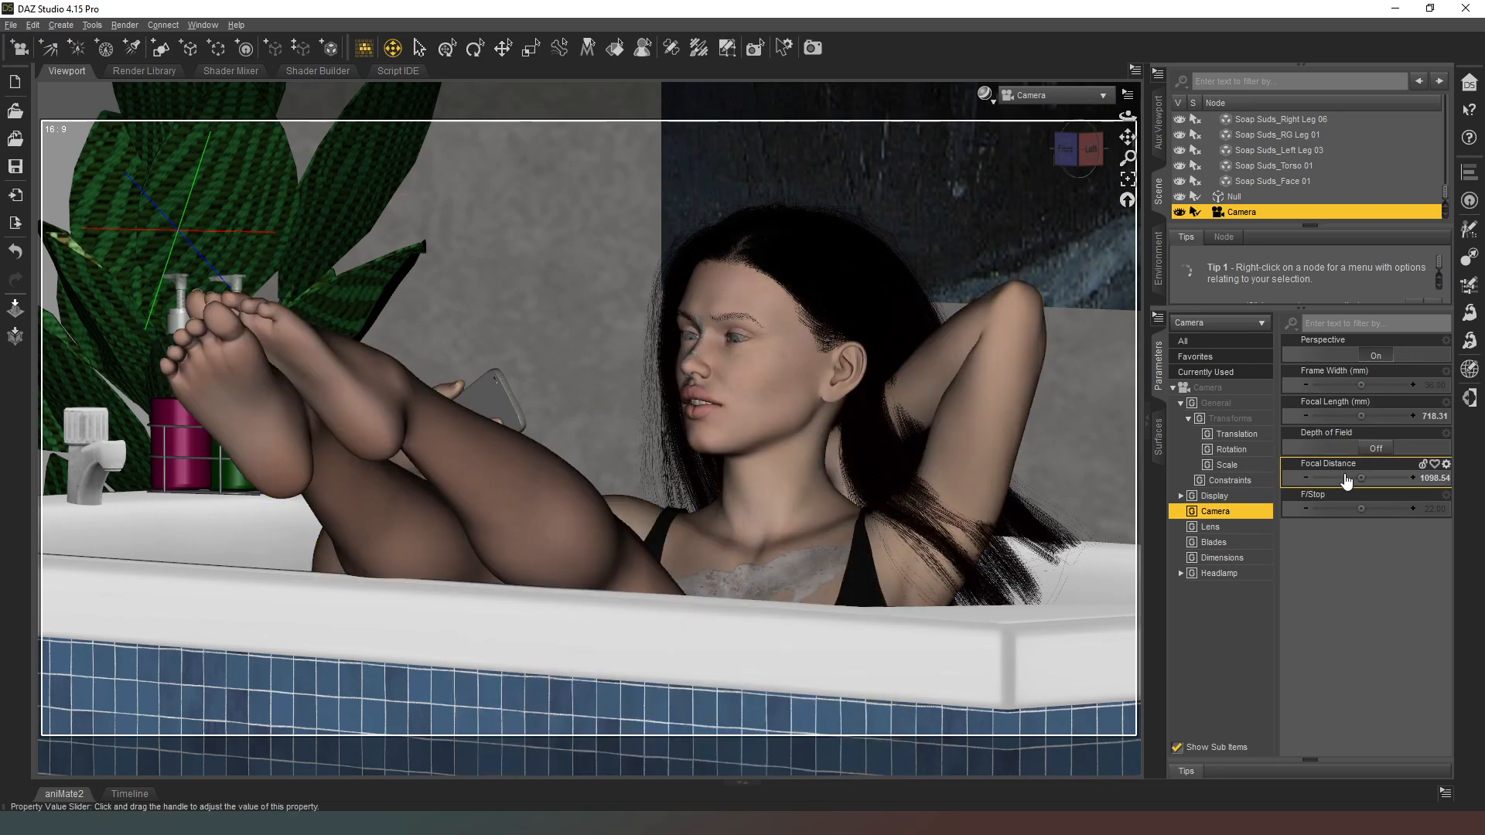
pyautogui.moveTo(1360, 416); pyautogui.dragTo(1404, 415)
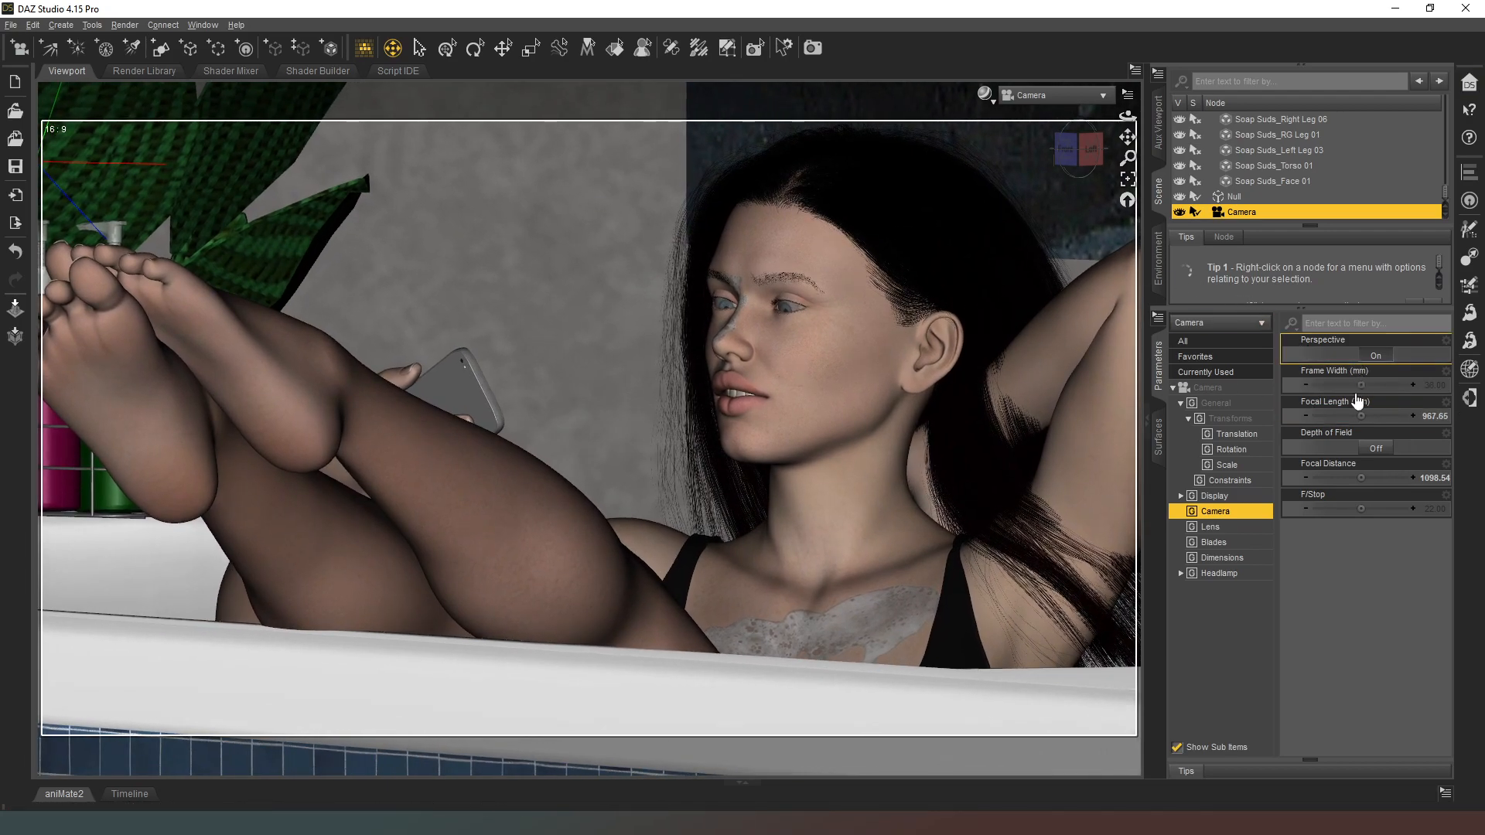
pyautogui.moveTo(1361, 416); pyautogui.dragTo(1366, 416)
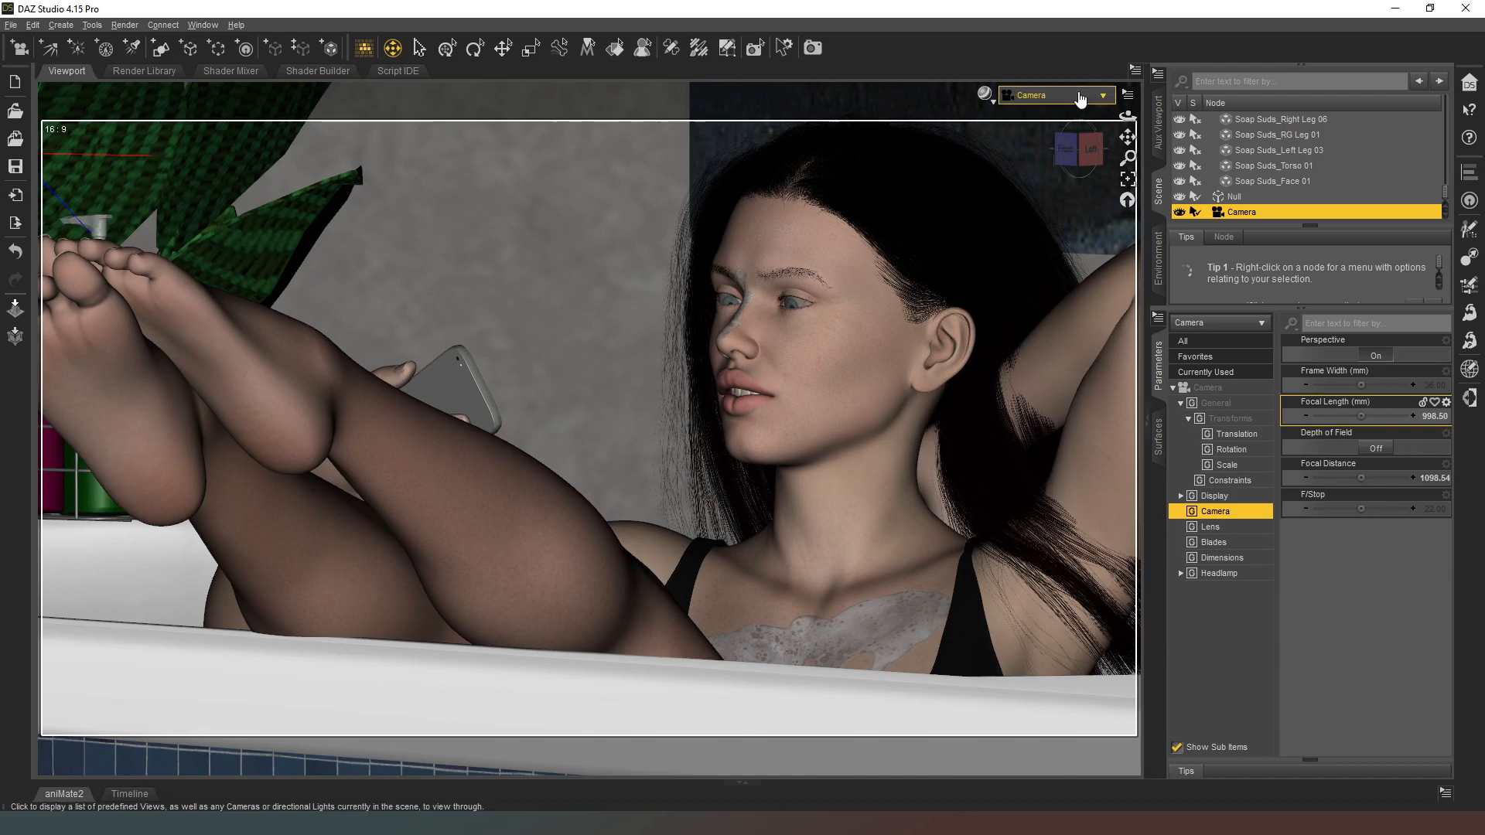
# Step: Switch to Perspective View facing the tub's front and turn on the camera's Depth of Field
pyautogui.click(1080, 98)
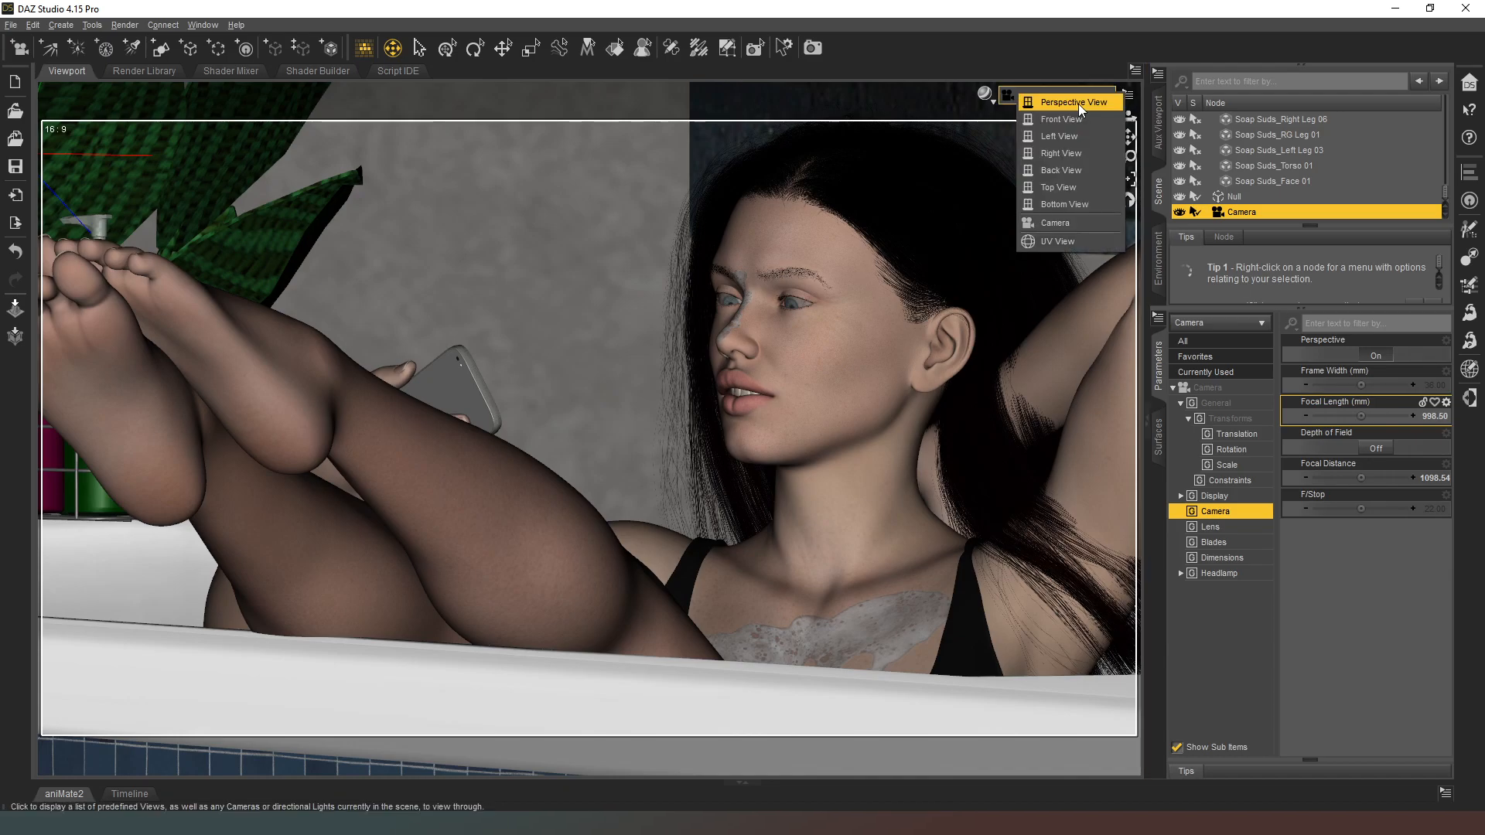
pyautogui.click(1078, 105)
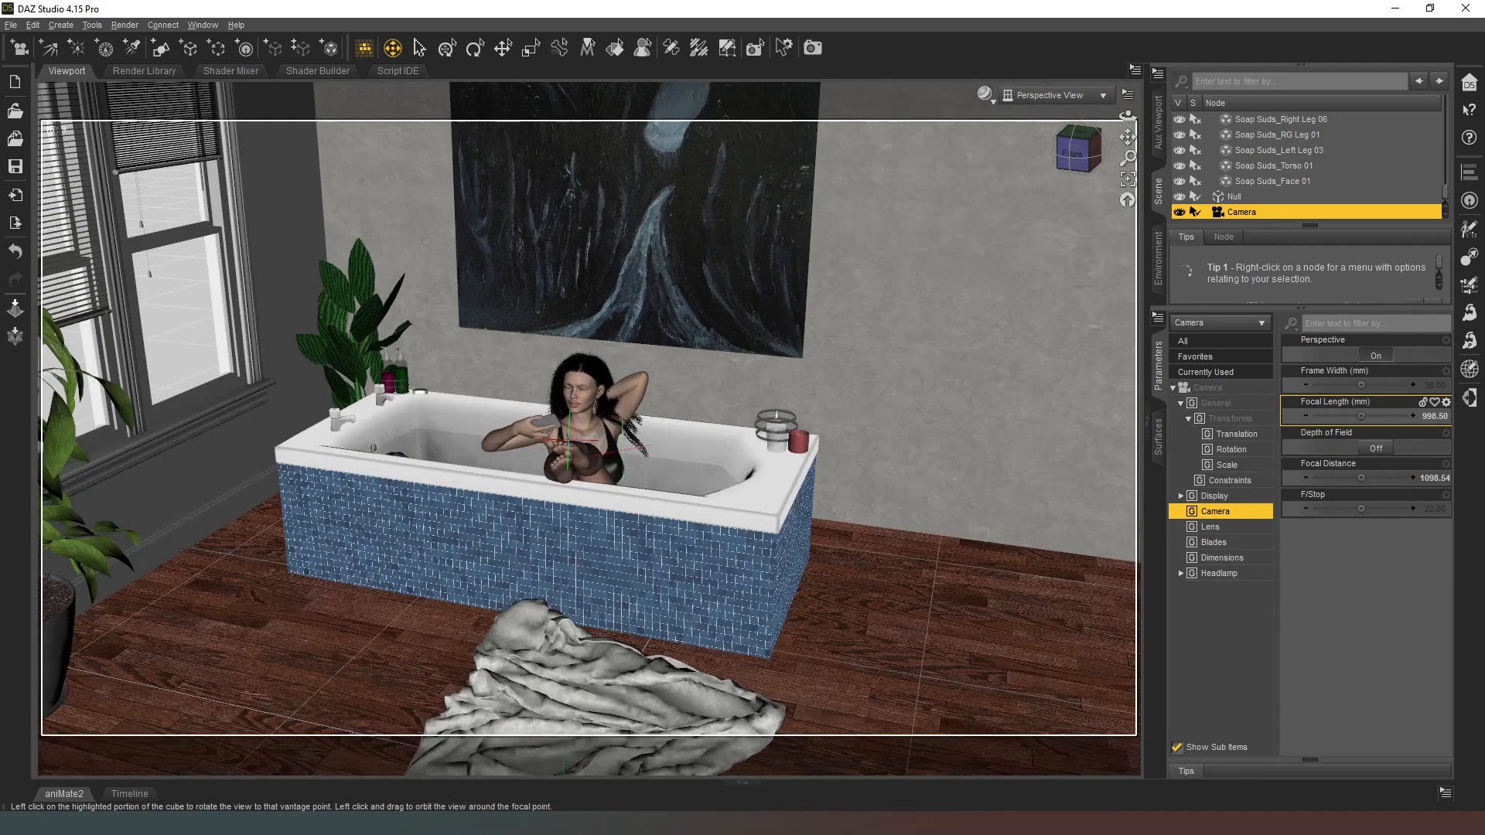
pyautogui.moveTo(1077, 149); pyautogui.dragTo(1118, 161)
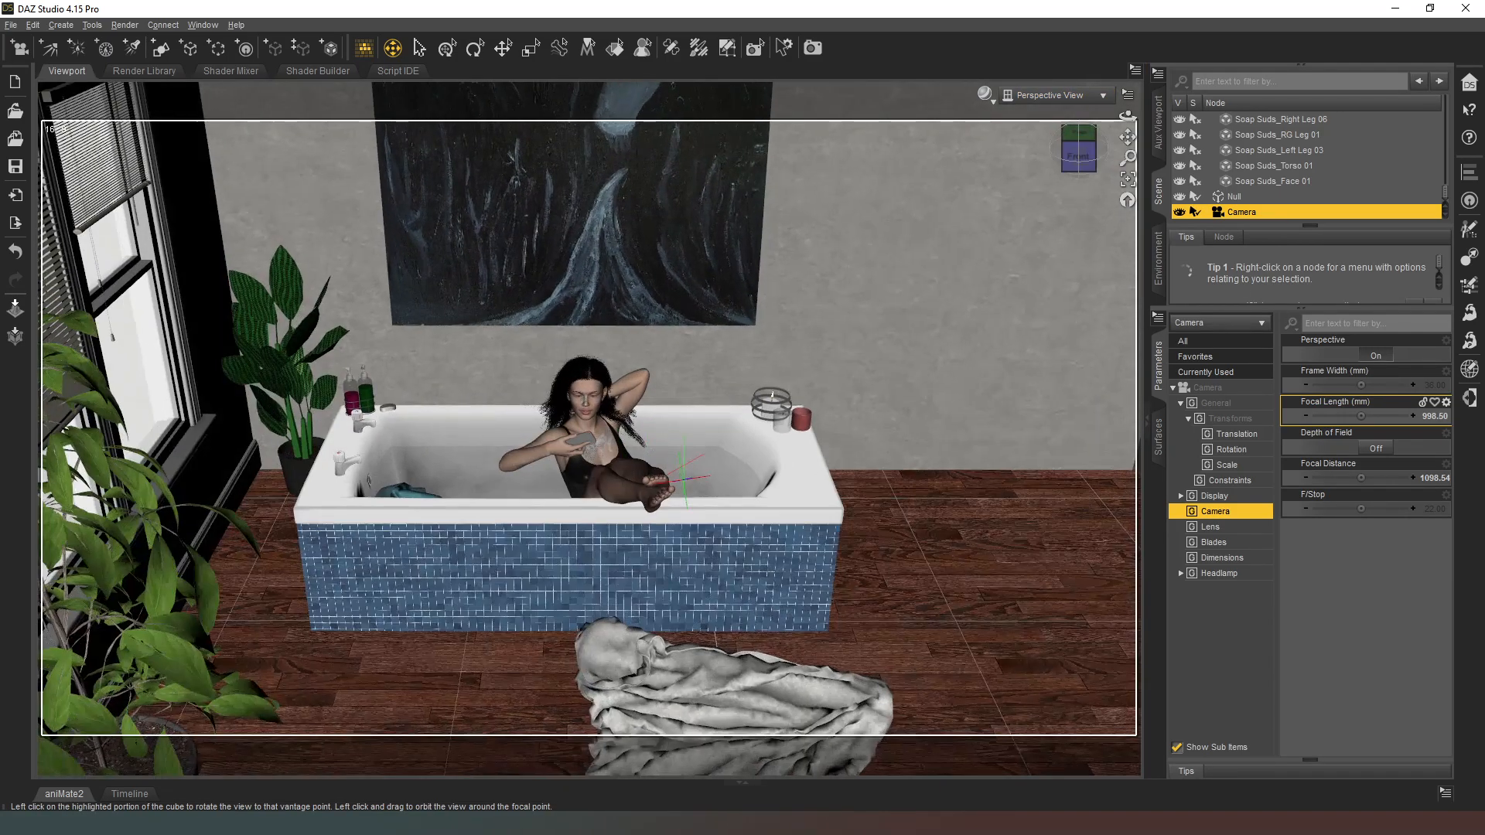
pyautogui.click(1384, 448)
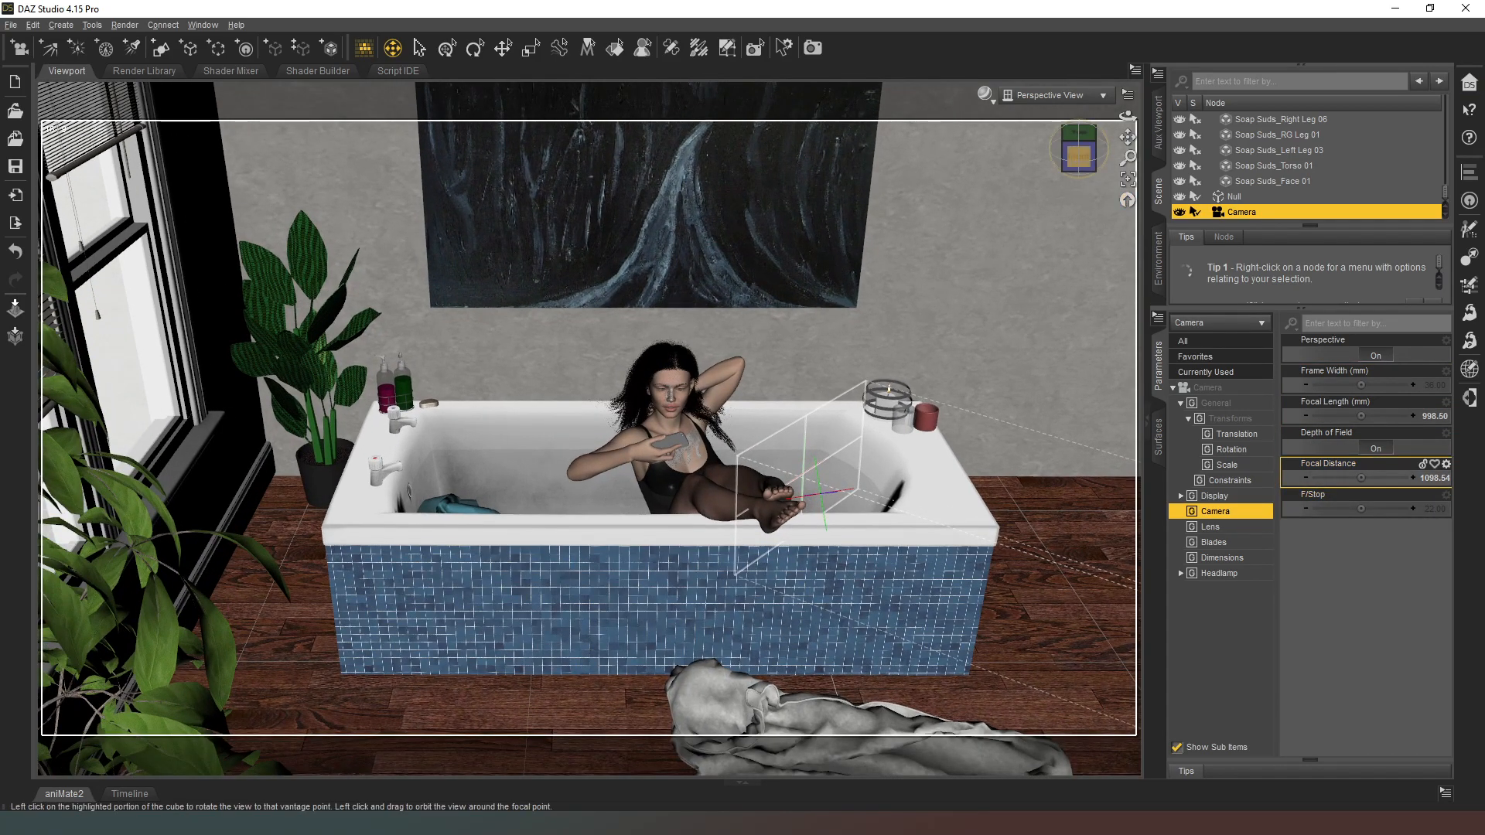
# Step: Set the camera's Focal Distance to about 1157.88 and F/Stop to about 343.70 to place the focus zone on the figure
pyautogui.moveTo(1079, 157)
pyautogui.mouseDown()
pyautogui.moveTo(1141, 168)
pyautogui.moveTo(1094, 172)
pyautogui.mouseUp()
pyautogui.scroll(4, 1110, 279)
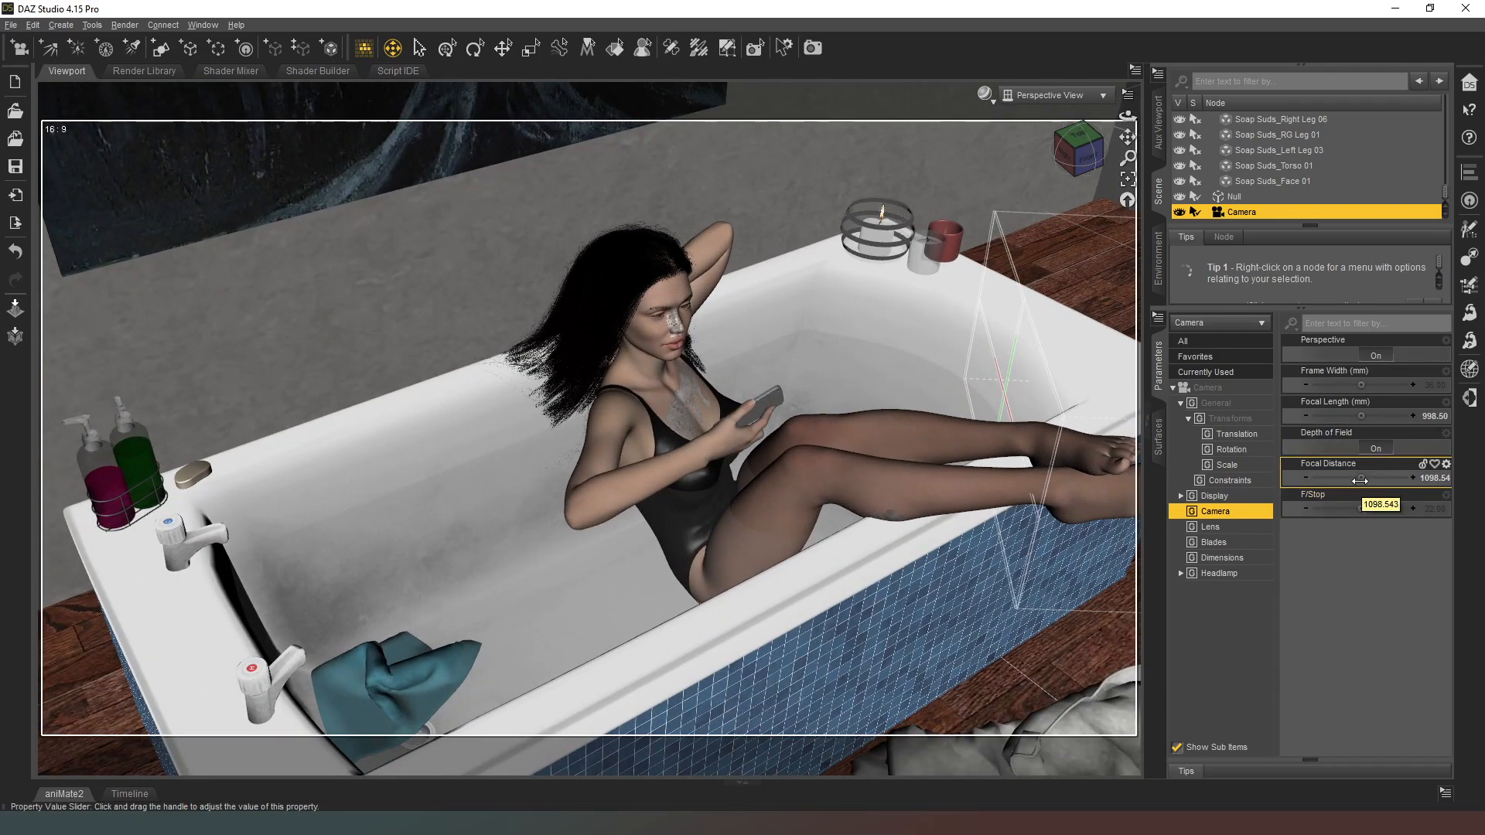
pyautogui.moveTo(1361, 478); pyautogui.dragTo(1381, 478)
pyautogui.scroll(4, 1089, 158)
pyautogui.moveTo(1083, 152); pyautogui.dragTo(1093, 152)
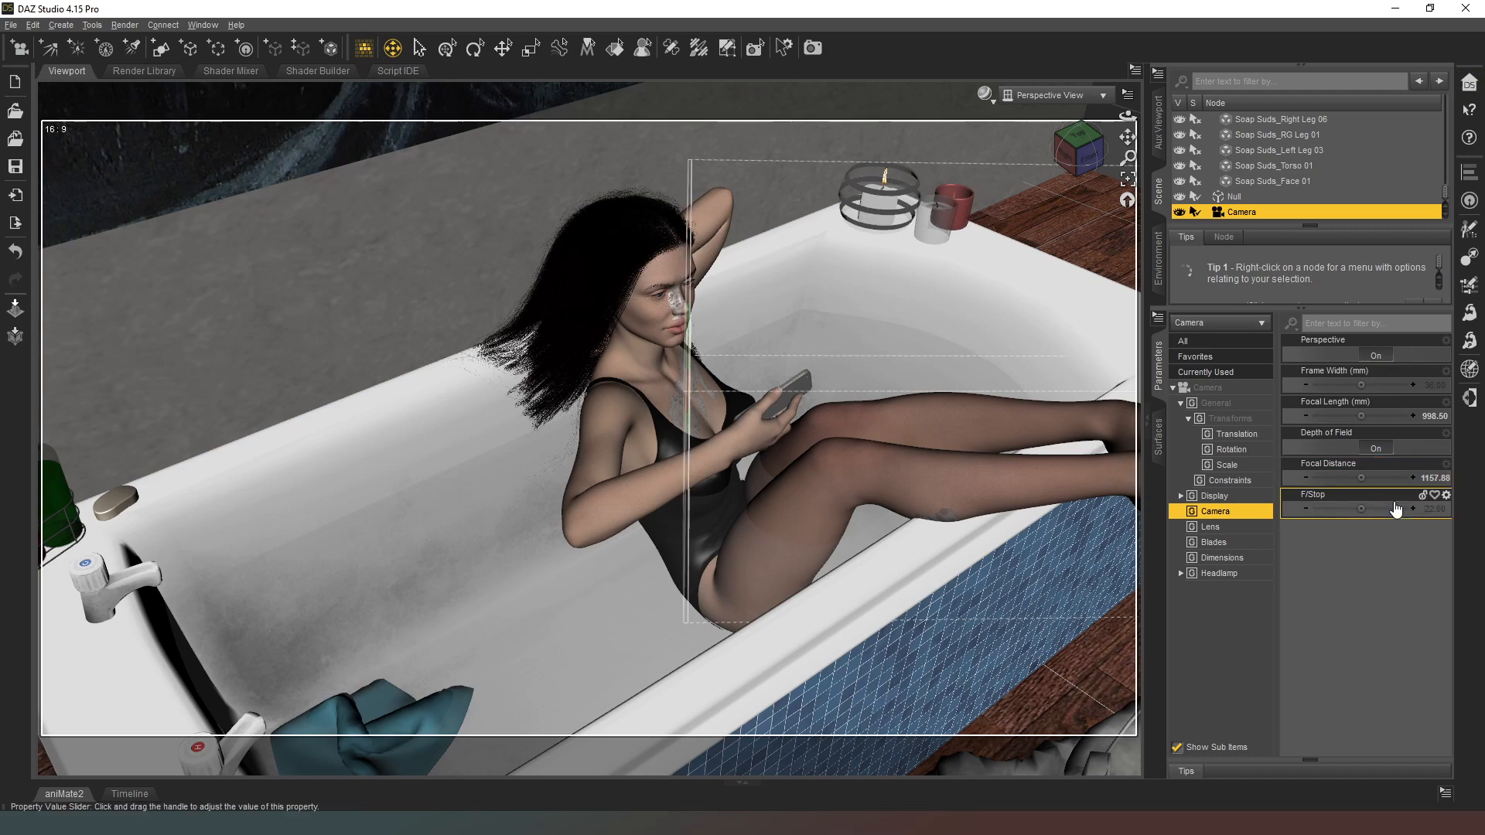
pyautogui.moveTo(1361, 509); pyautogui.dragTo(1391, 509)
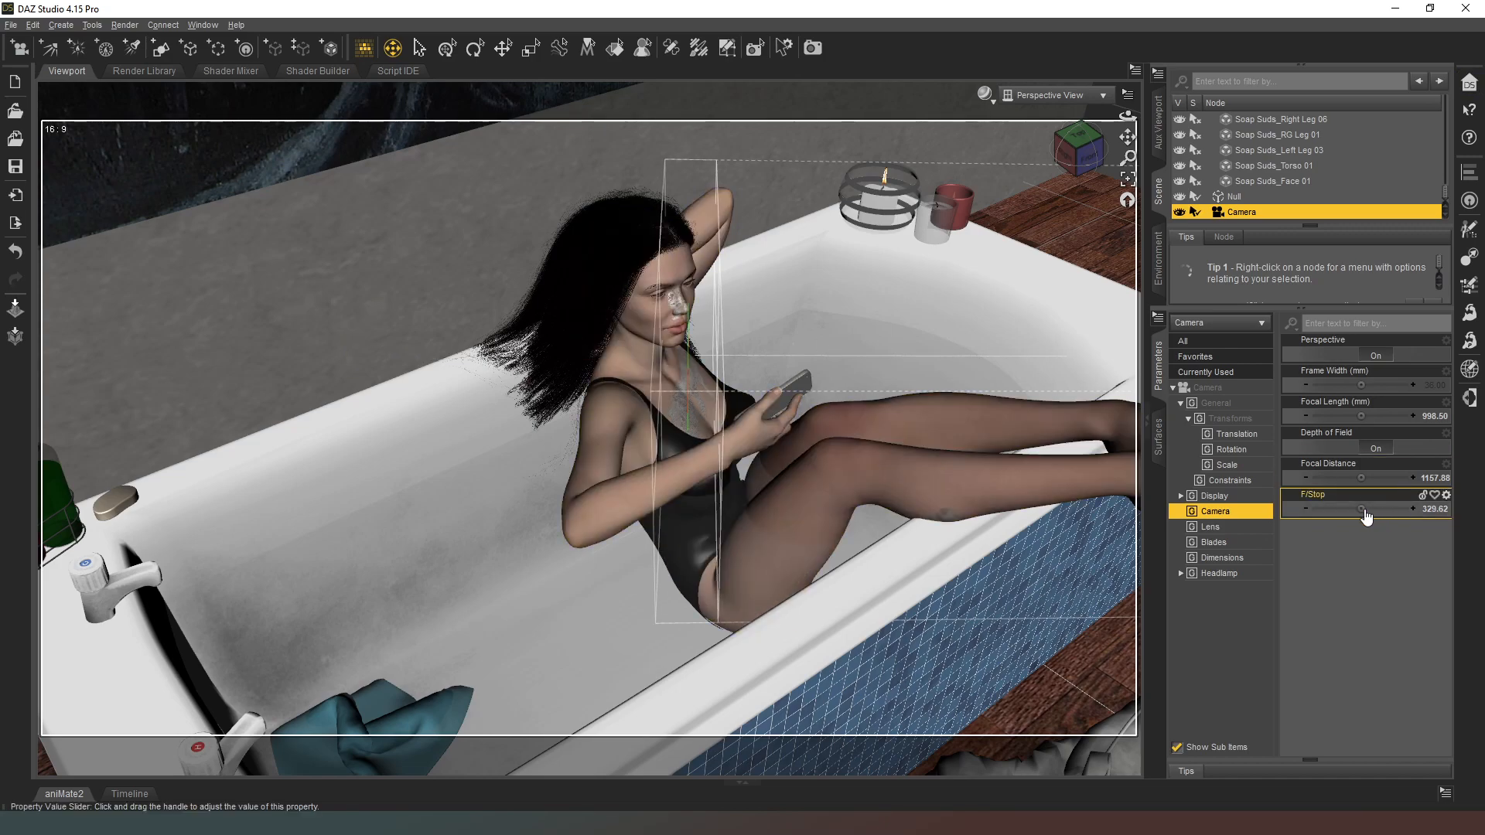
pyautogui.moveTo(1367, 508); pyautogui.dragTo(1375, 509)
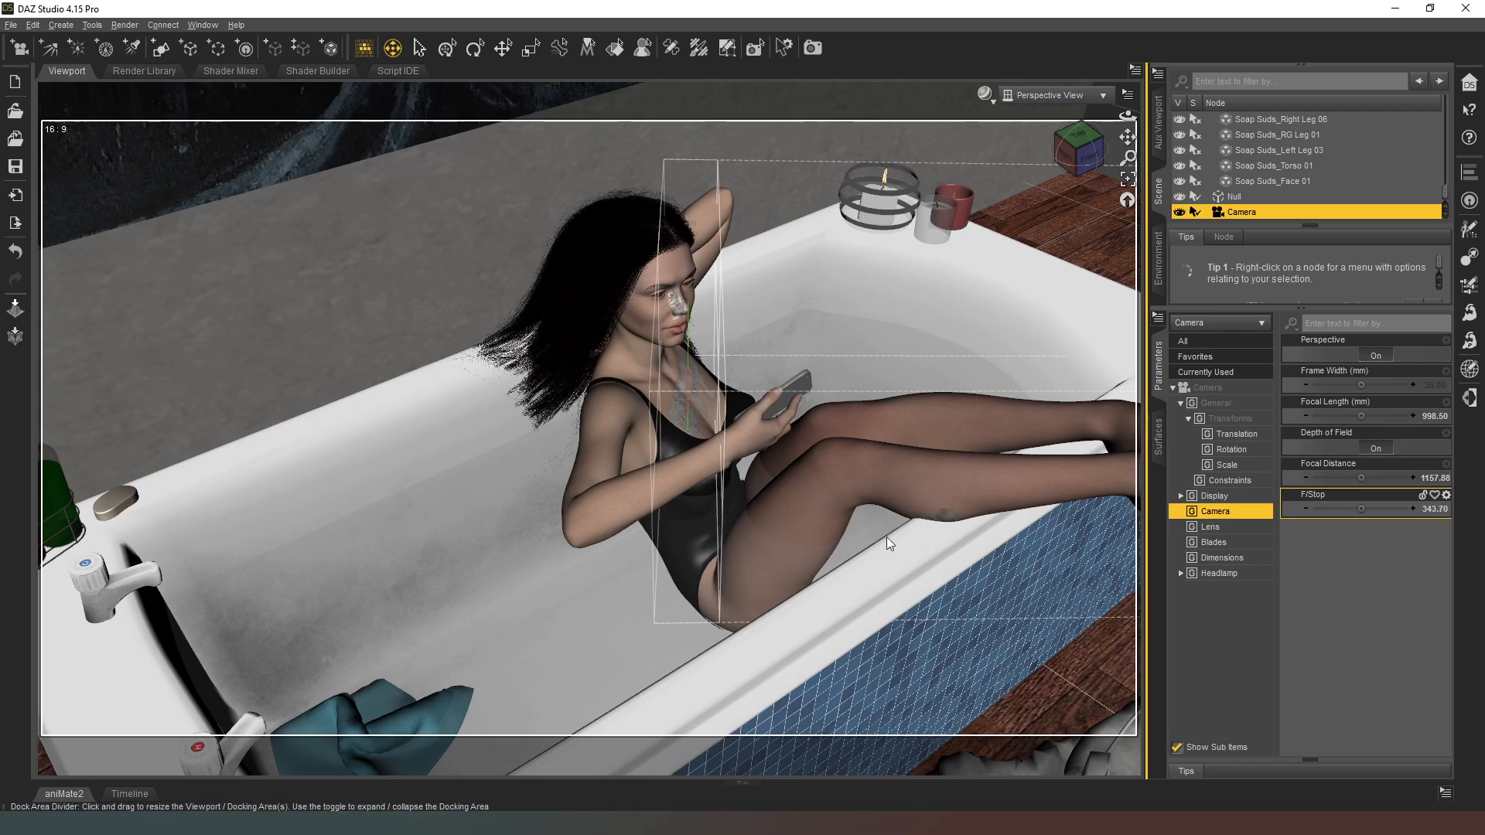
# Step: Look through the new camera and preview the shot with the NVIDIA Iray draw style
pyautogui.click(1052, 94)
pyautogui.click(1021, 227)
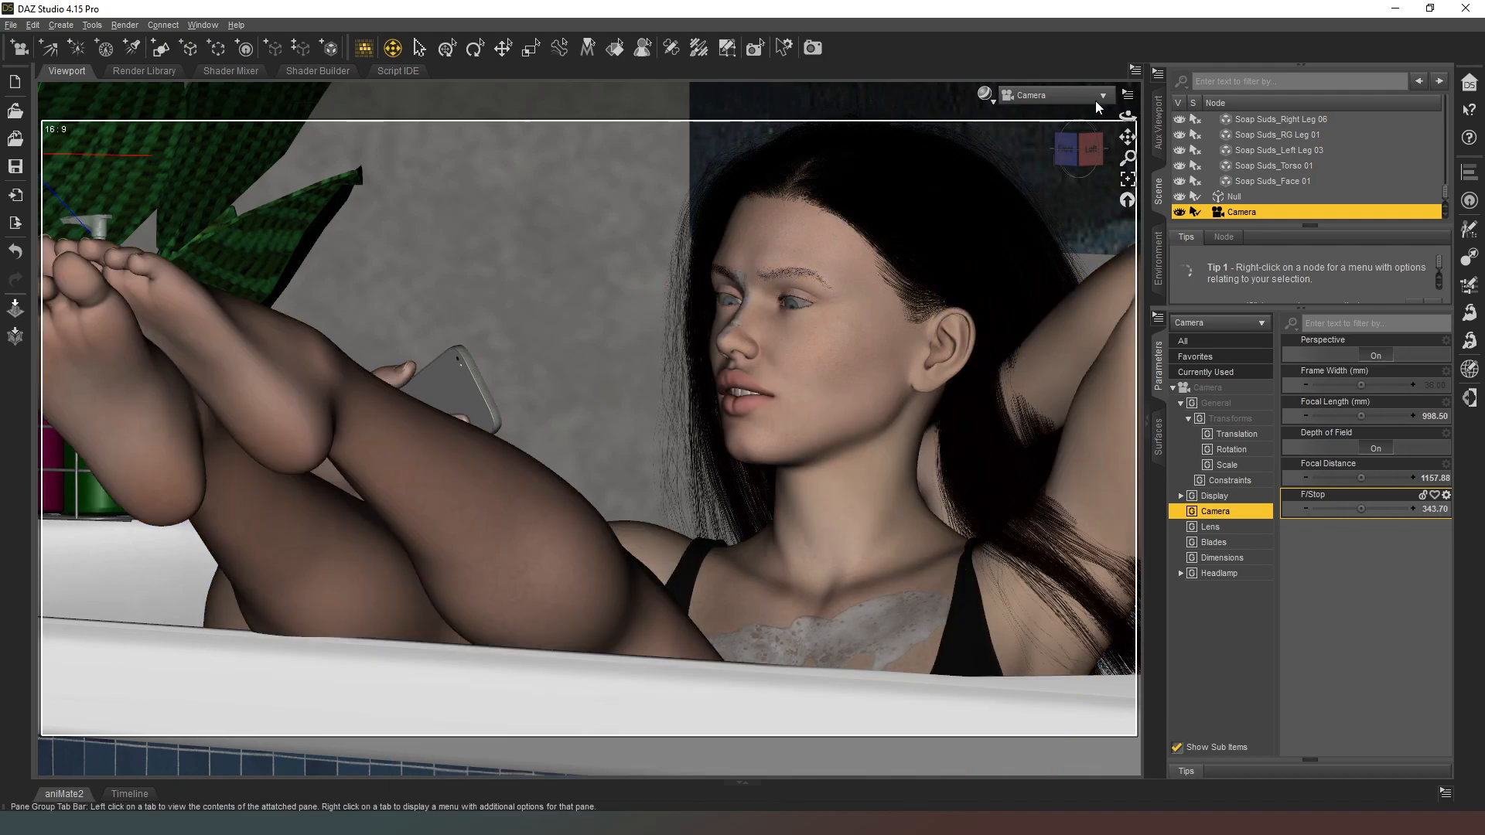
pyautogui.click(984, 94)
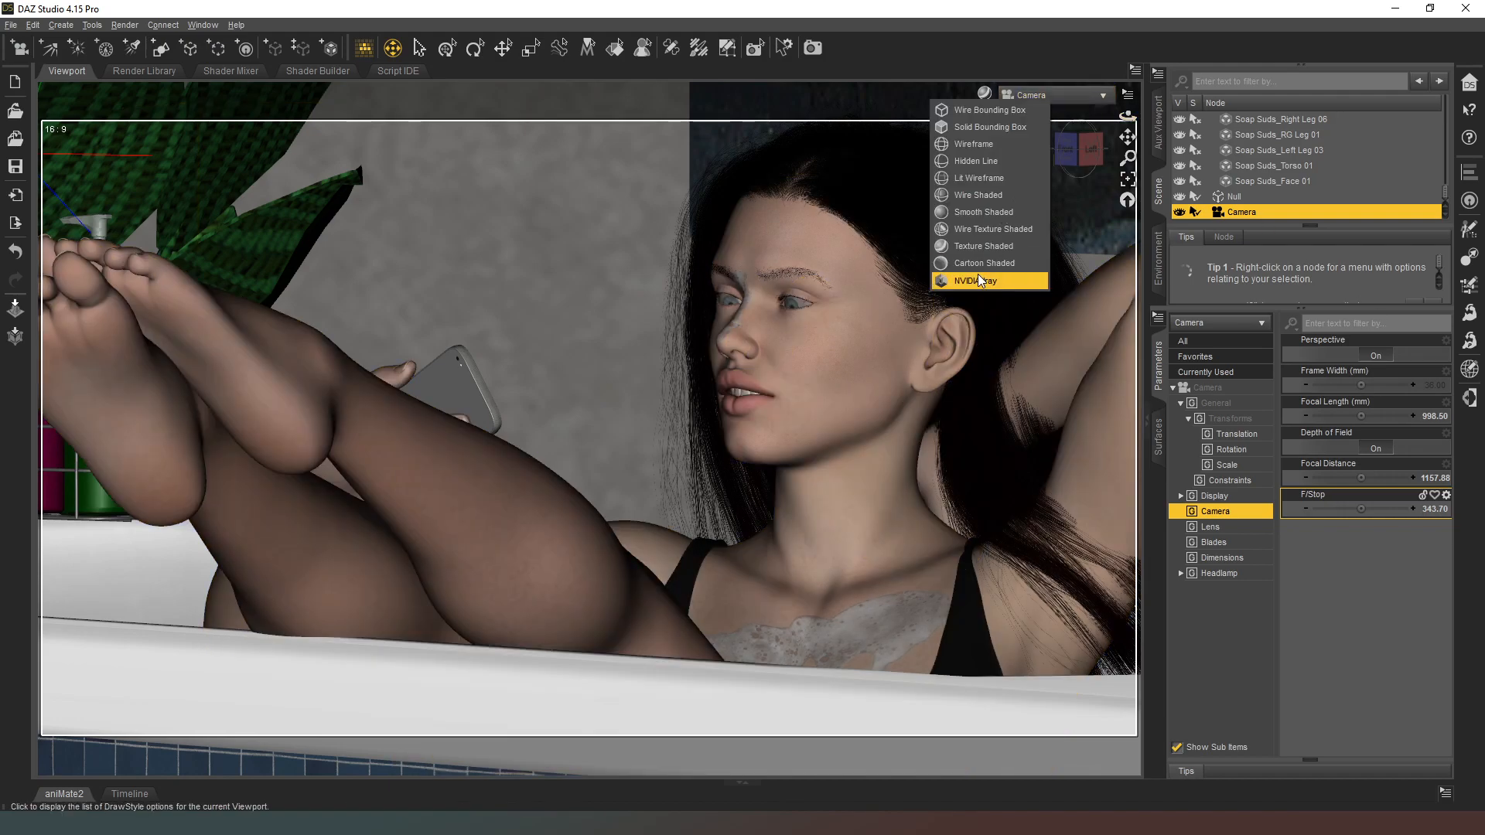
pyautogui.click(977, 280)
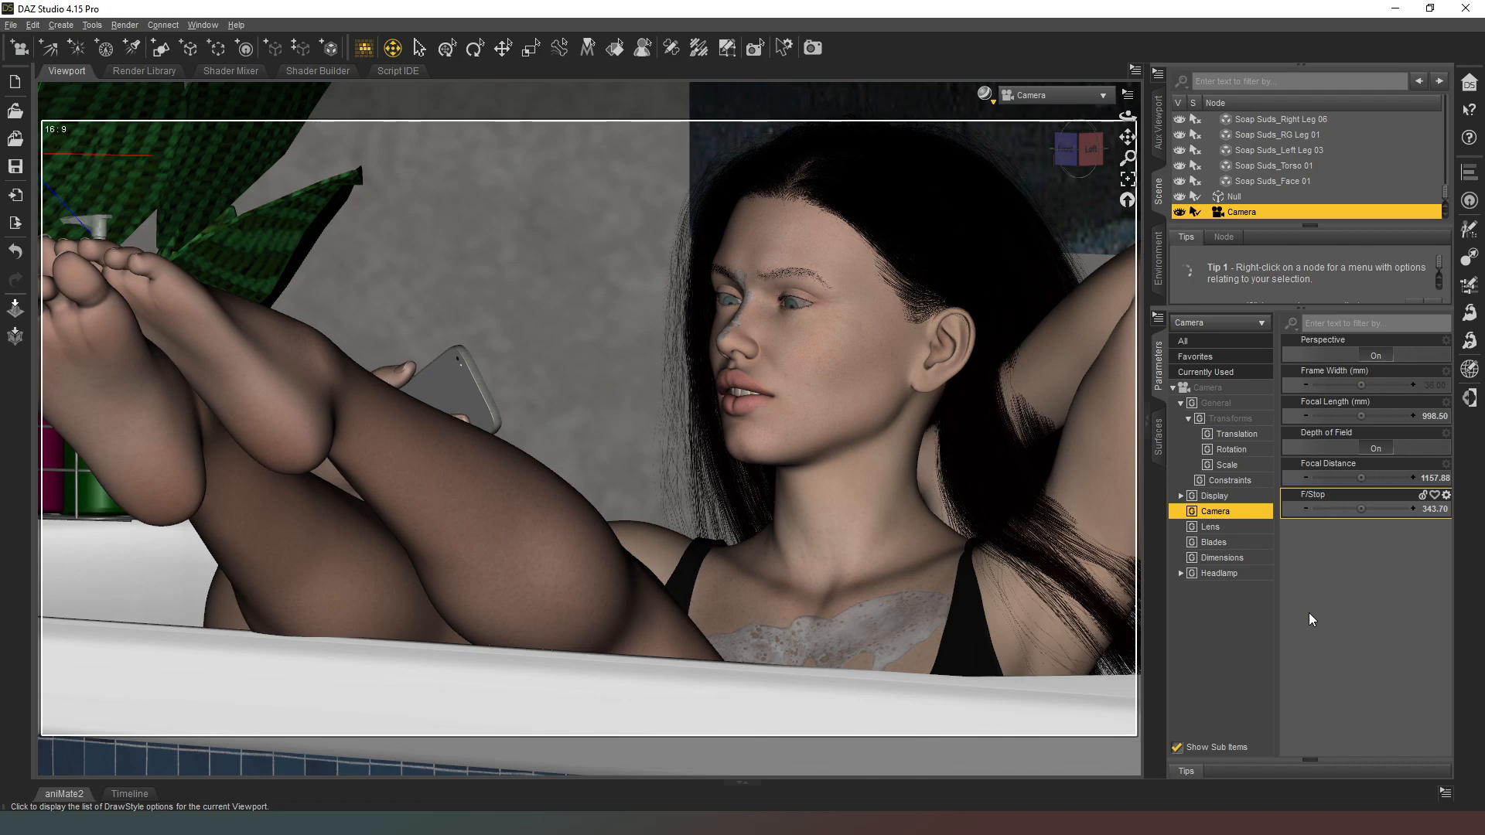